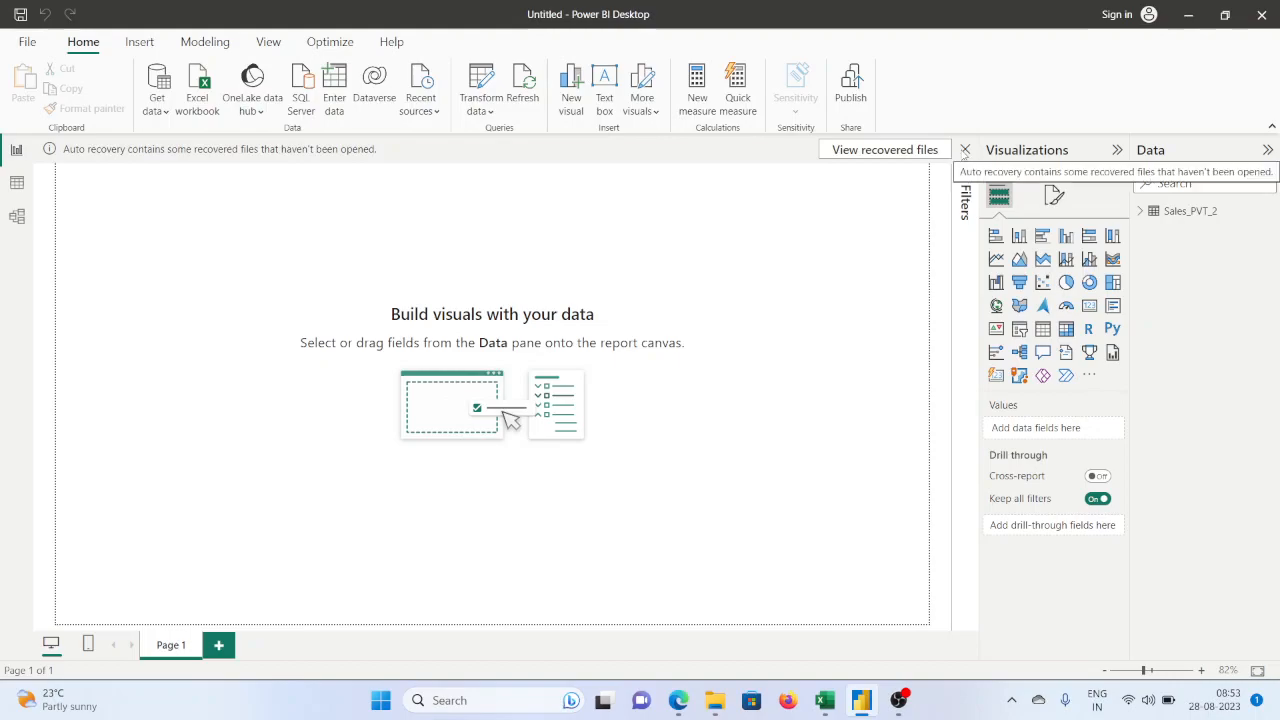
Dismiss the auto recovery notice and choose to remove the recovered files
left_click(965, 150)
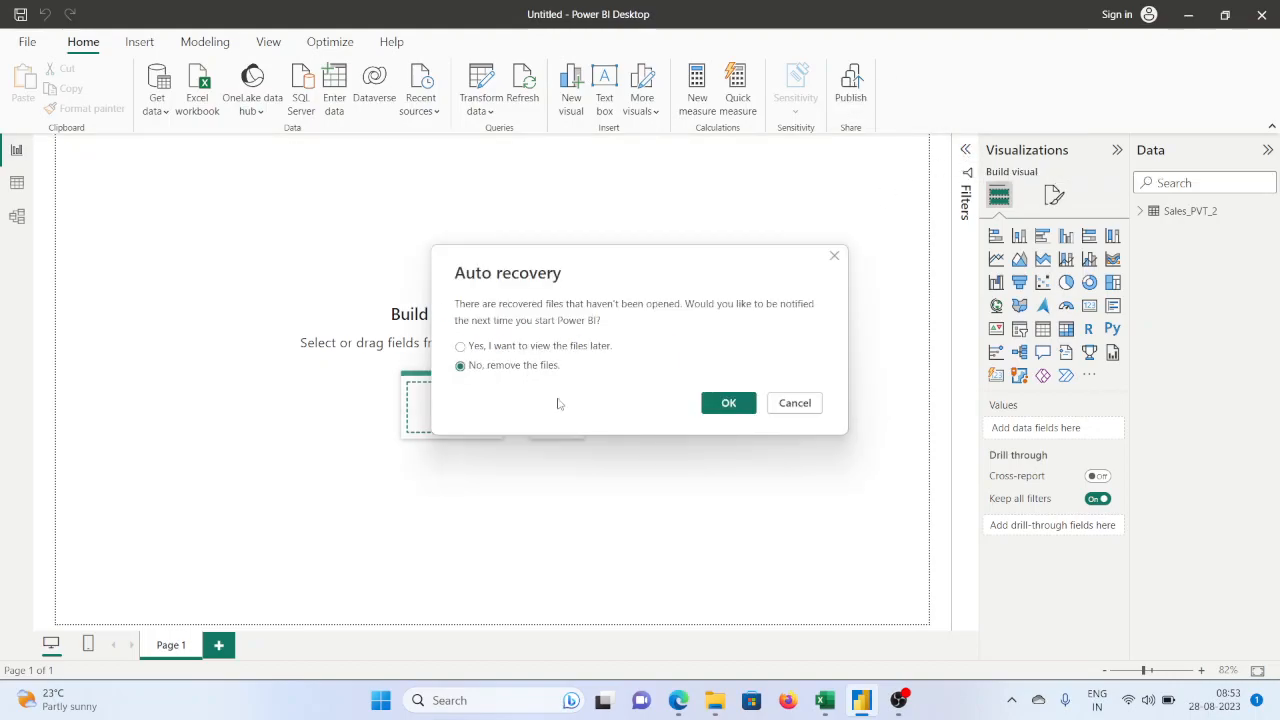
left_click(713, 408)
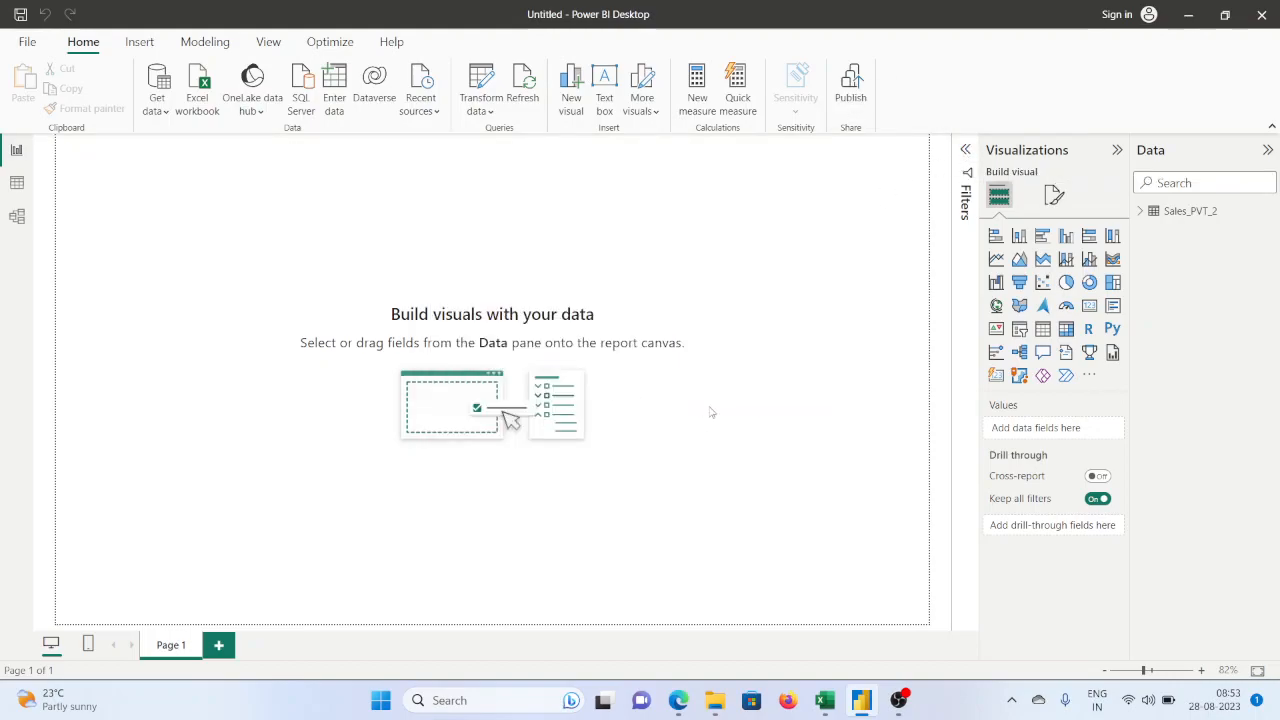
Examine the rows and columns of the Sales_PVT_2 table in the data view, then return to the report page
left_click(1186, 211)
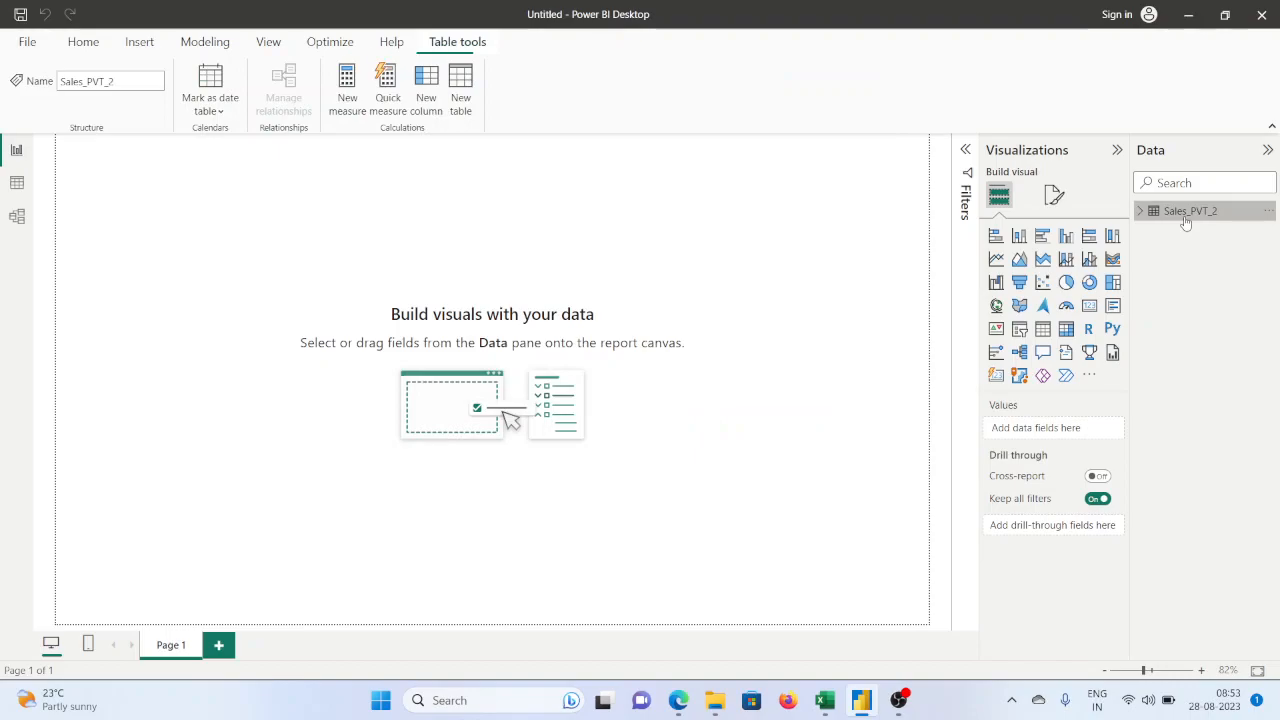
left_click(16, 186)
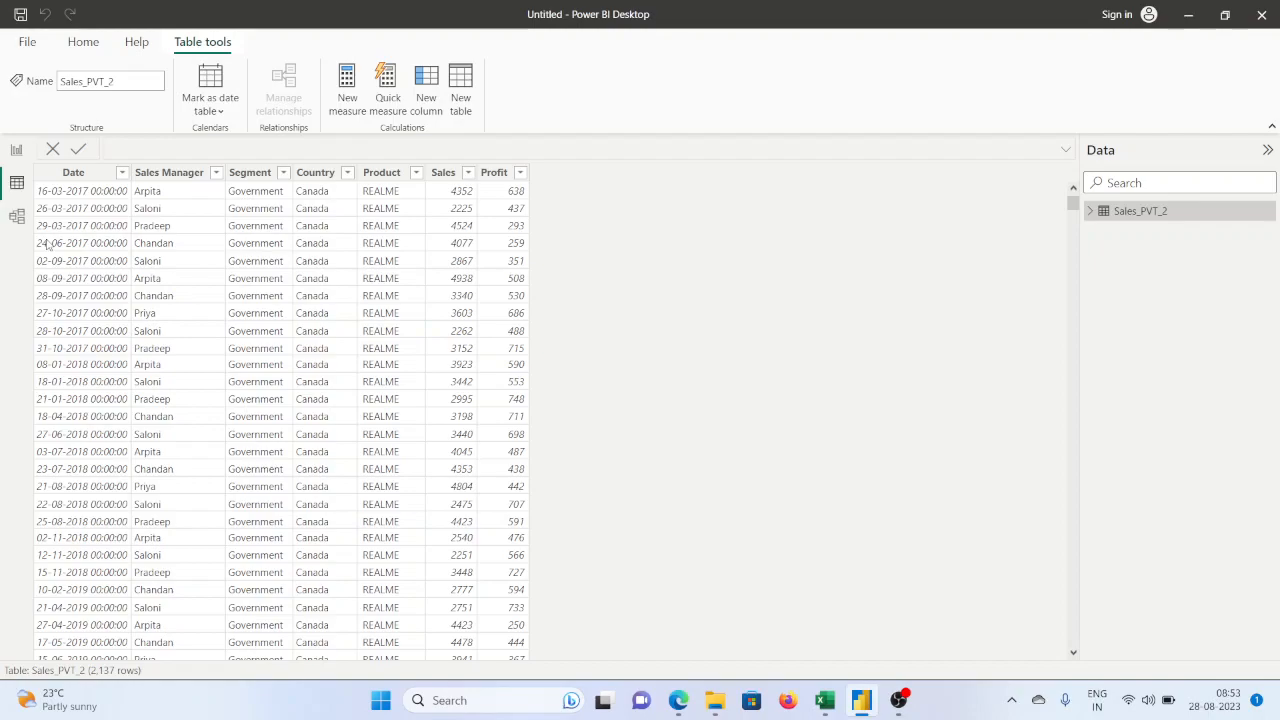
scroll(178, 477, "down", 10)
scroll(178, 477, "up", 10)
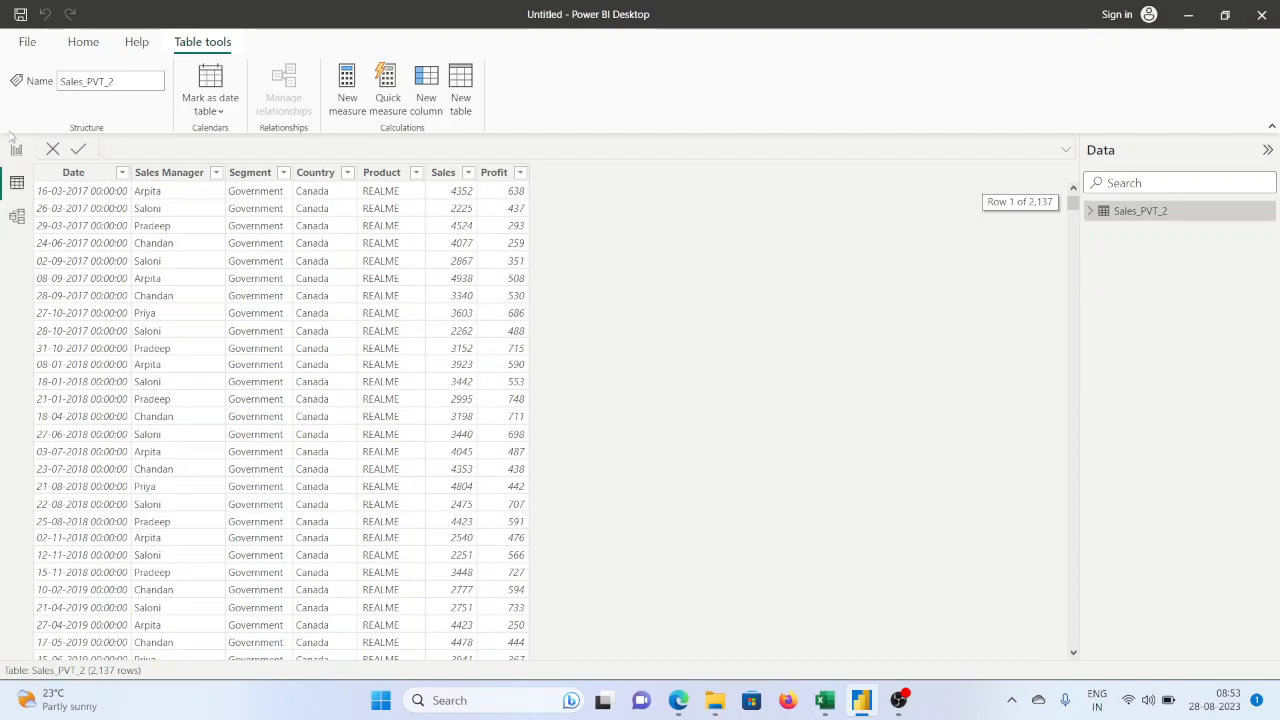
left_click(16, 152)
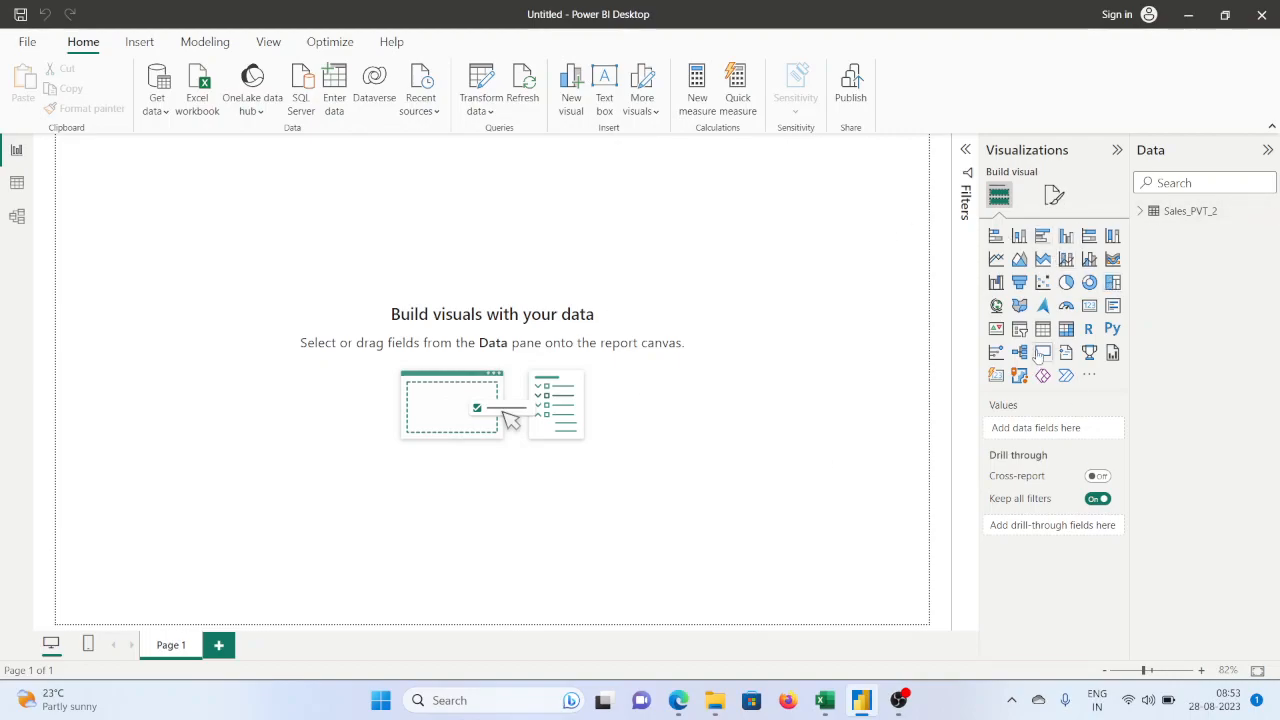
Add an empty table visual to the report page, then reposition it and adjust its size
left_click(1043, 329)
left_click_drag(154, 262, 328, 350)
left_click_drag(384, 399, 428, 432)
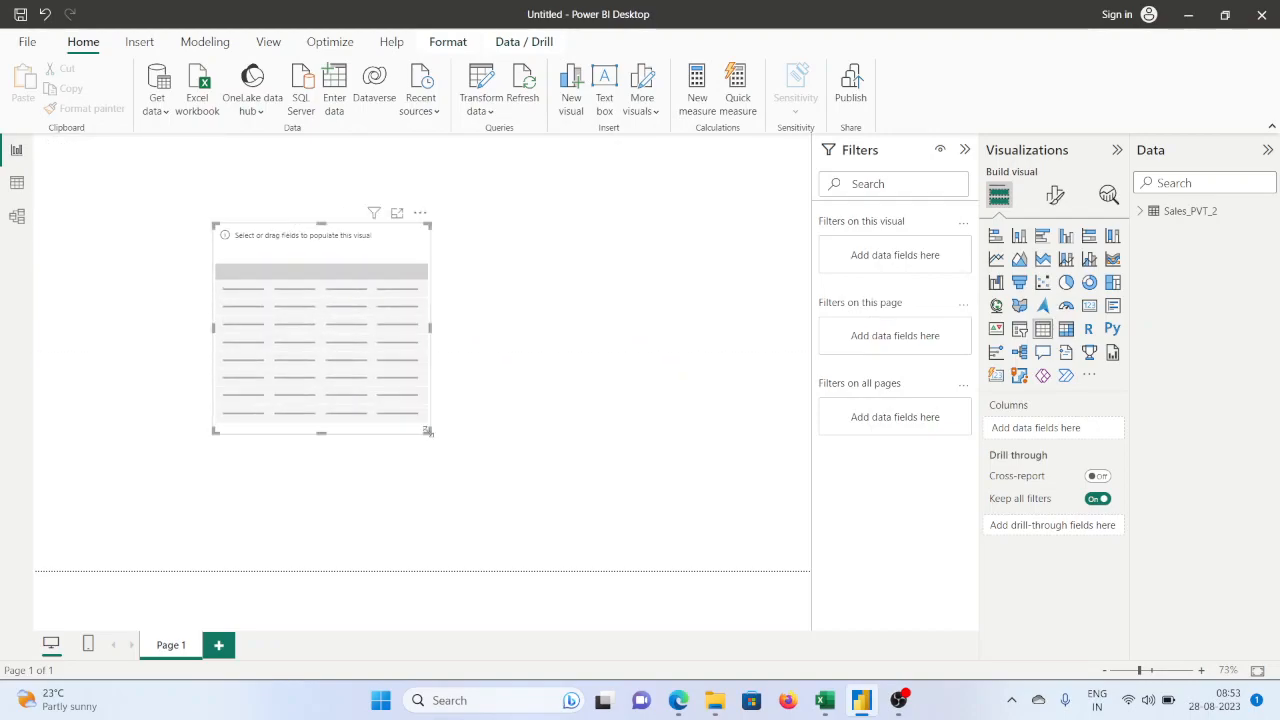
Add the Sales Manager and Sales fields from Sales_PVT_2 as columns of the table visual
left_click(1141, 211)
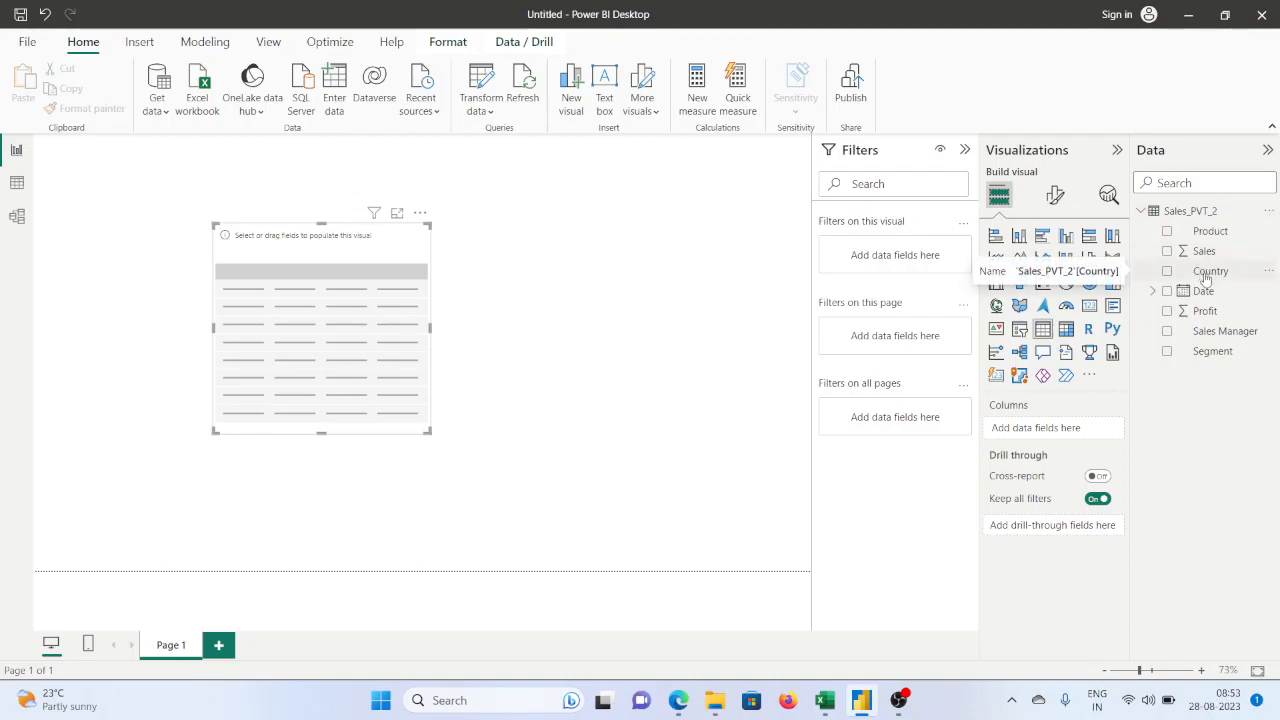
left_click_drag(1207, 340, 1040, 428)
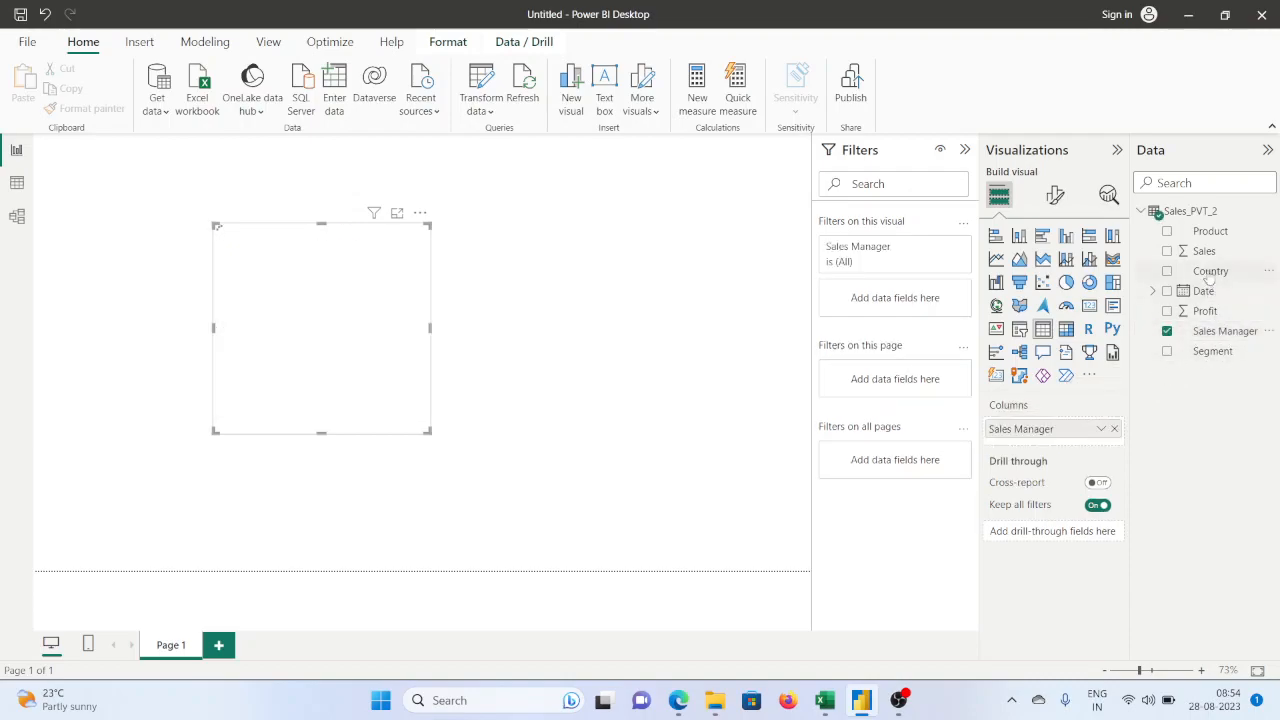
left_click_drag(1204, 252, 1060, 449)
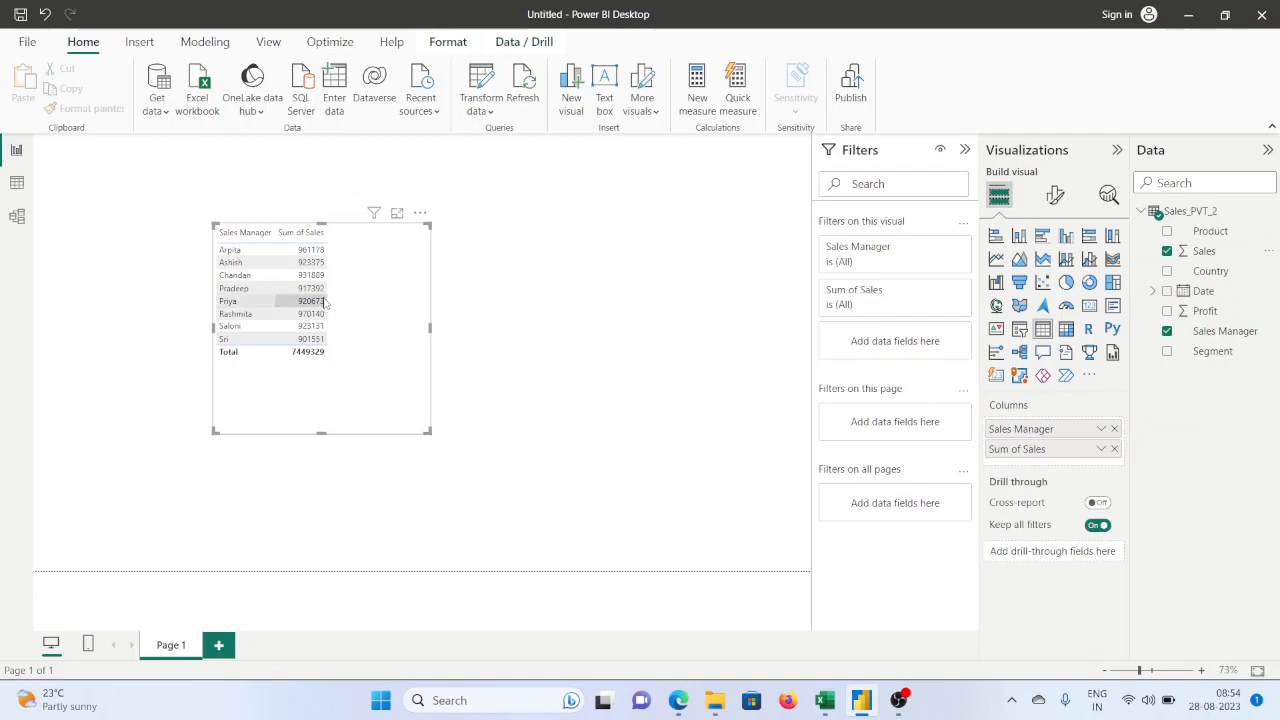
Create a new measure with the formula Total_Sale = SUM(Sales_PVT_2[ Sales])
left_click(698, 100)
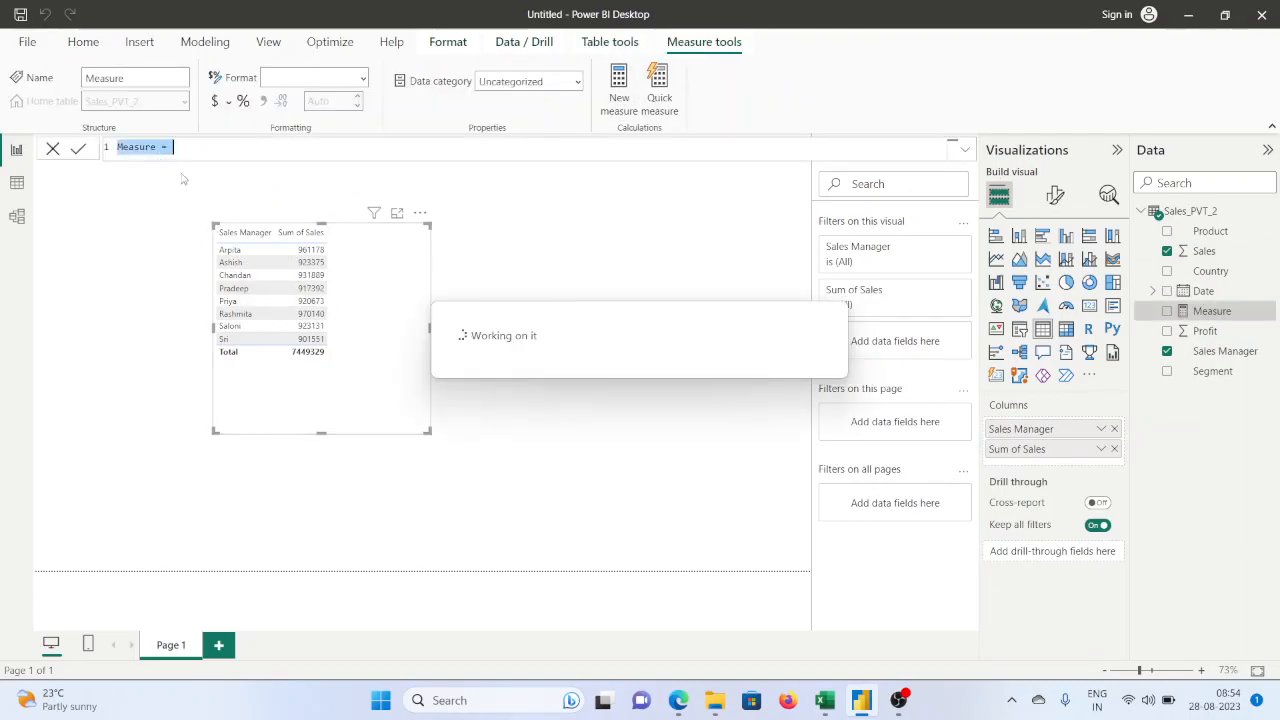
type("To")
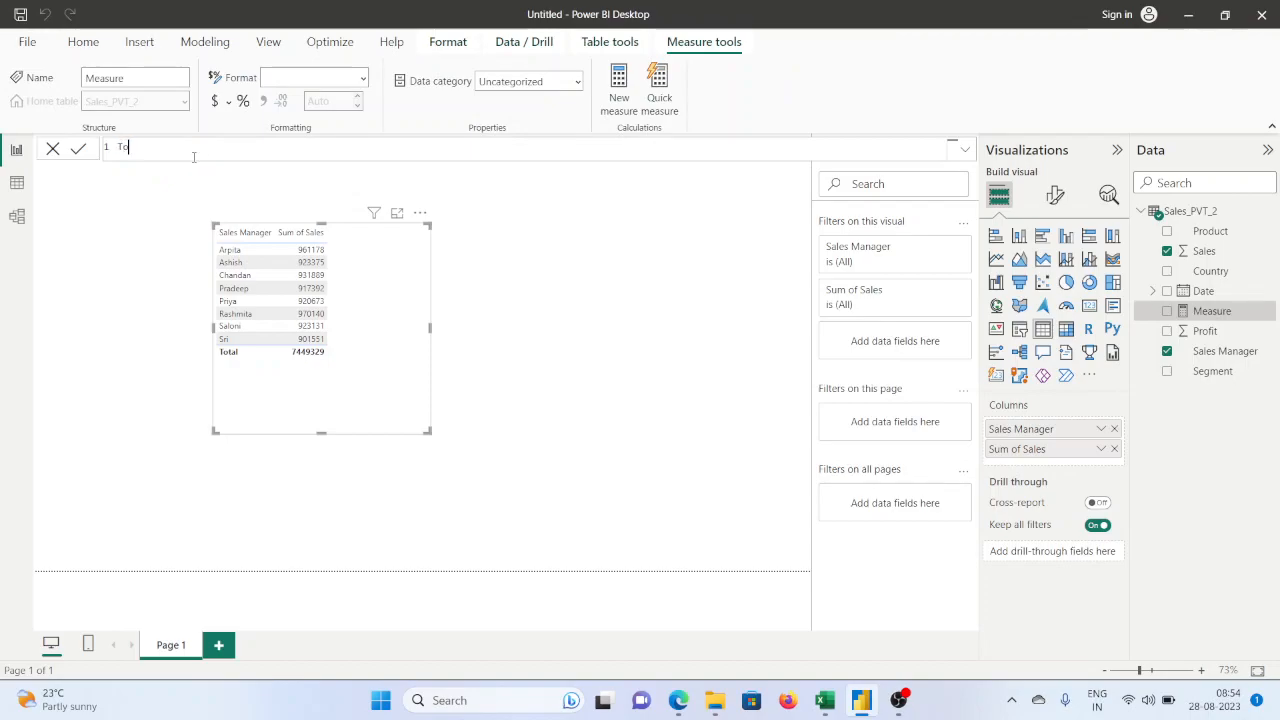
type("tal_Sale=sum")
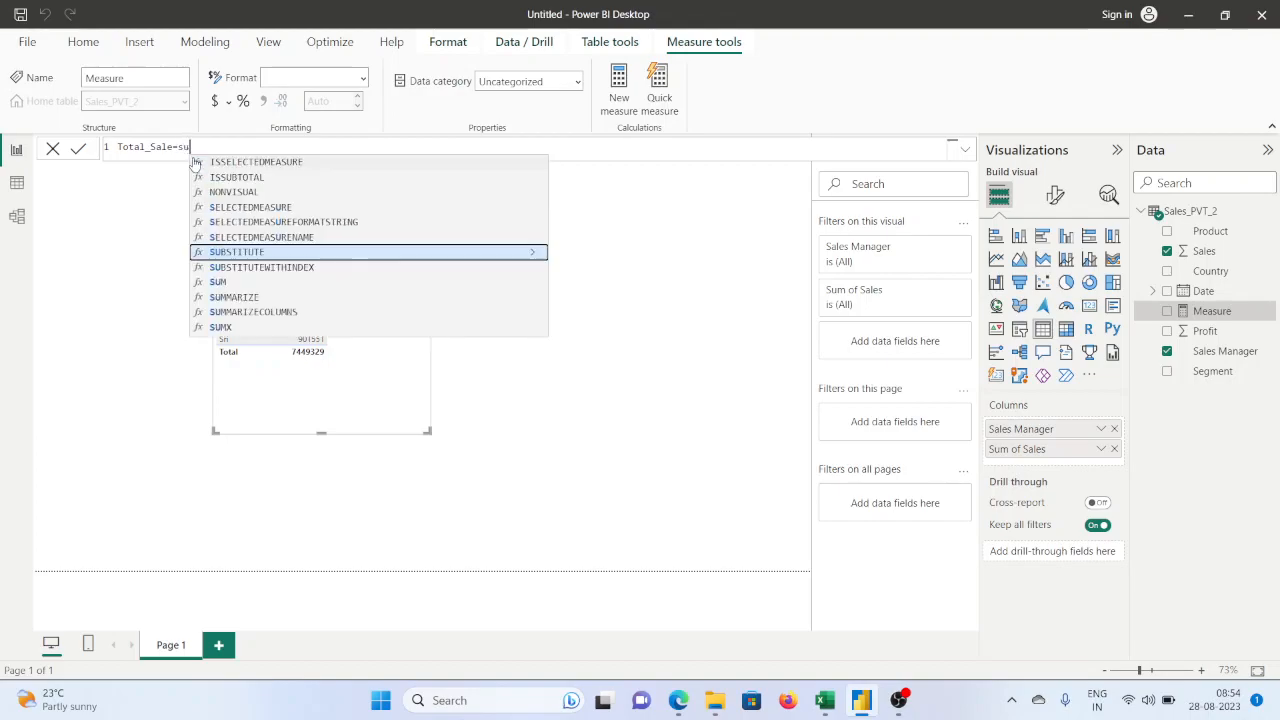
key("BackSpace")
key("BackSpace")
key("BackSpace")
type("SUM(")
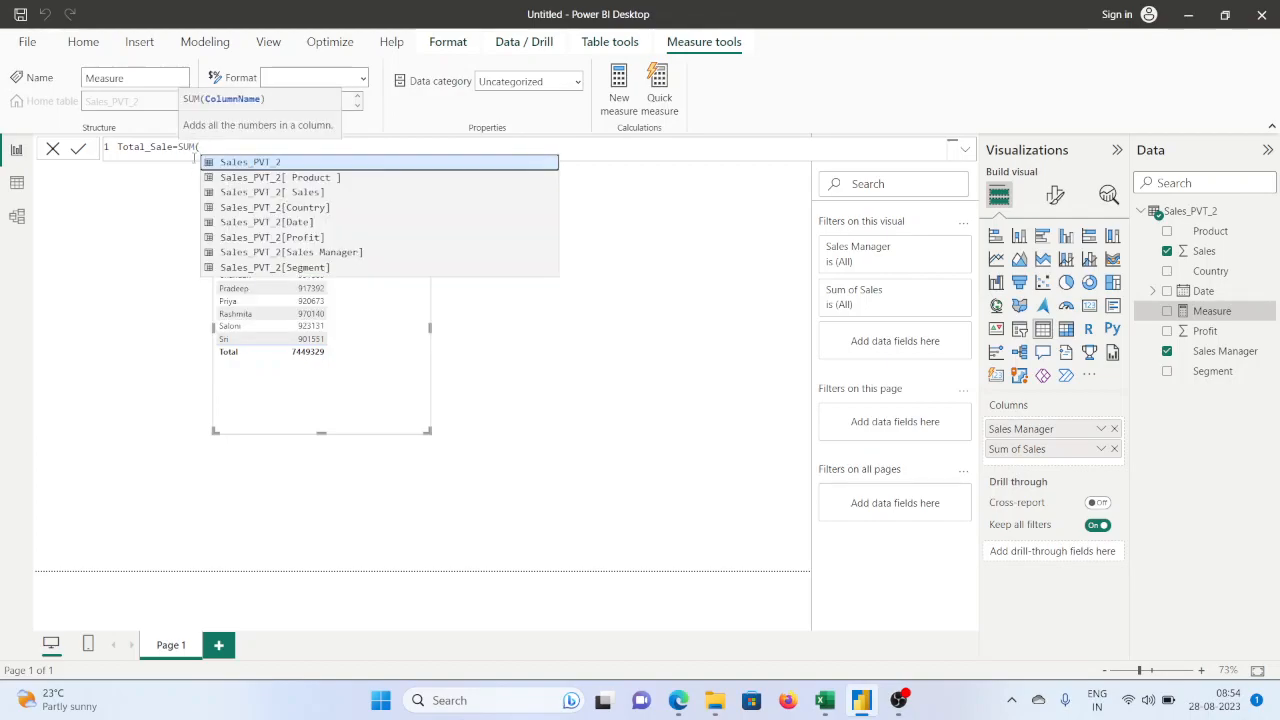
key("Down")
key("Down")
key("Down")
key("Down")
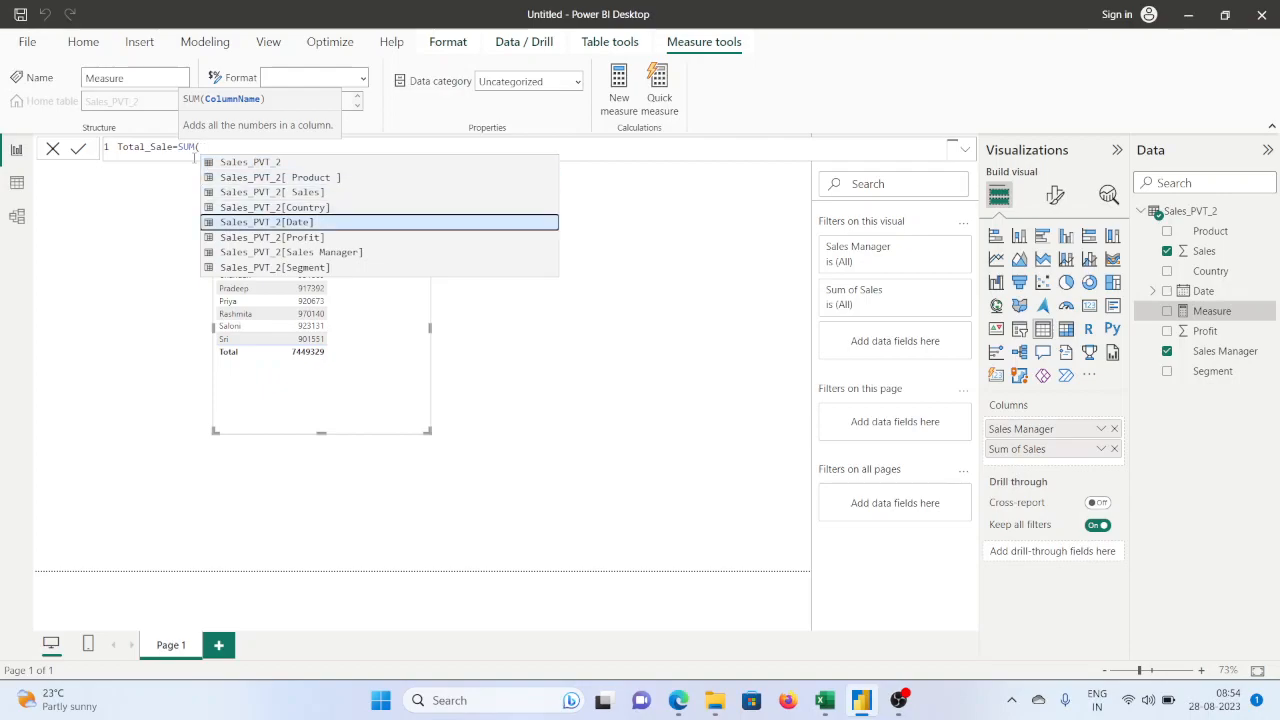
key("Up")
key("Up")
key("Tab")
type(")")
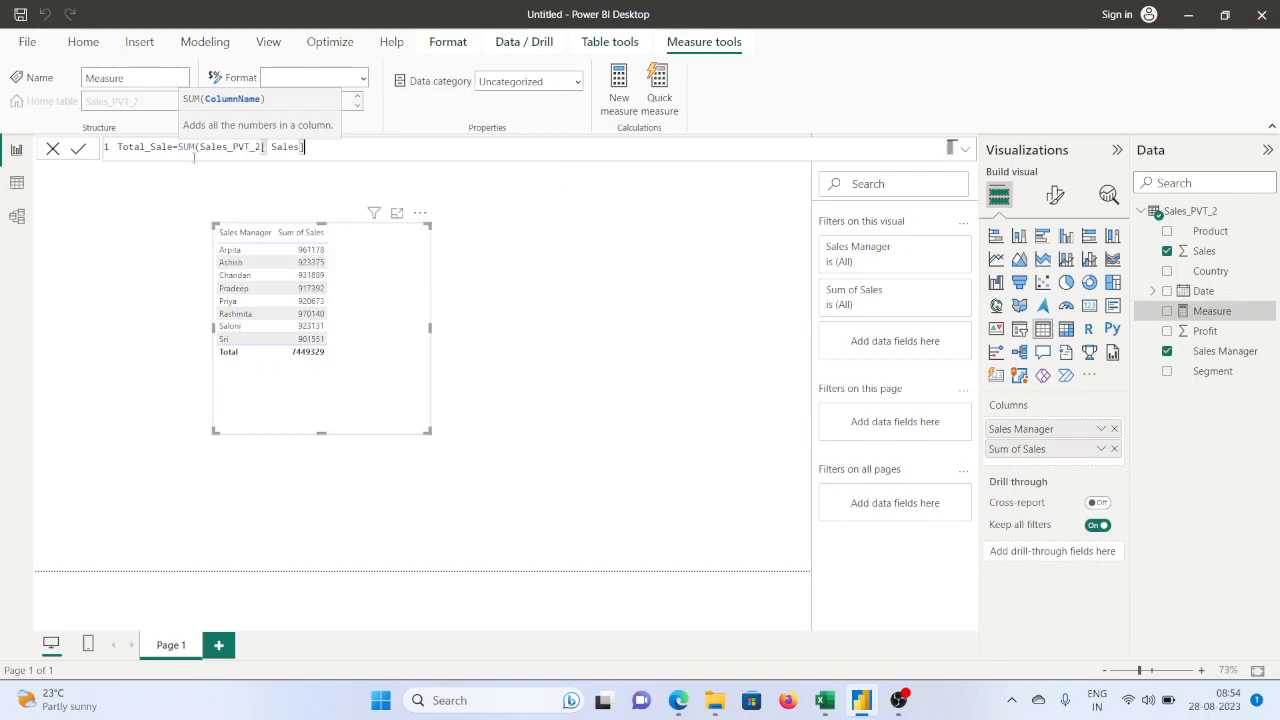
key("Return")
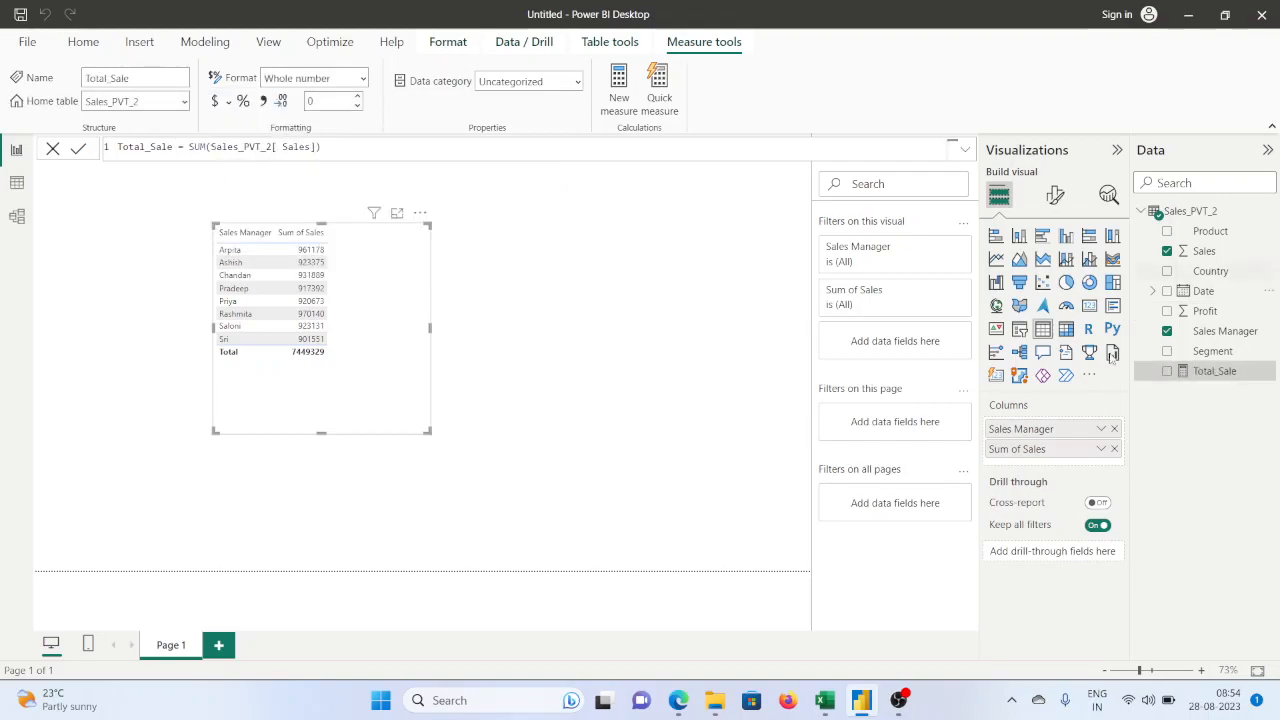
Replace the Sum of Sales column in the table visual with the Total_Sale measure
left_click(1115, 449)
left_click_drag(1205, 373, 1058, 446)
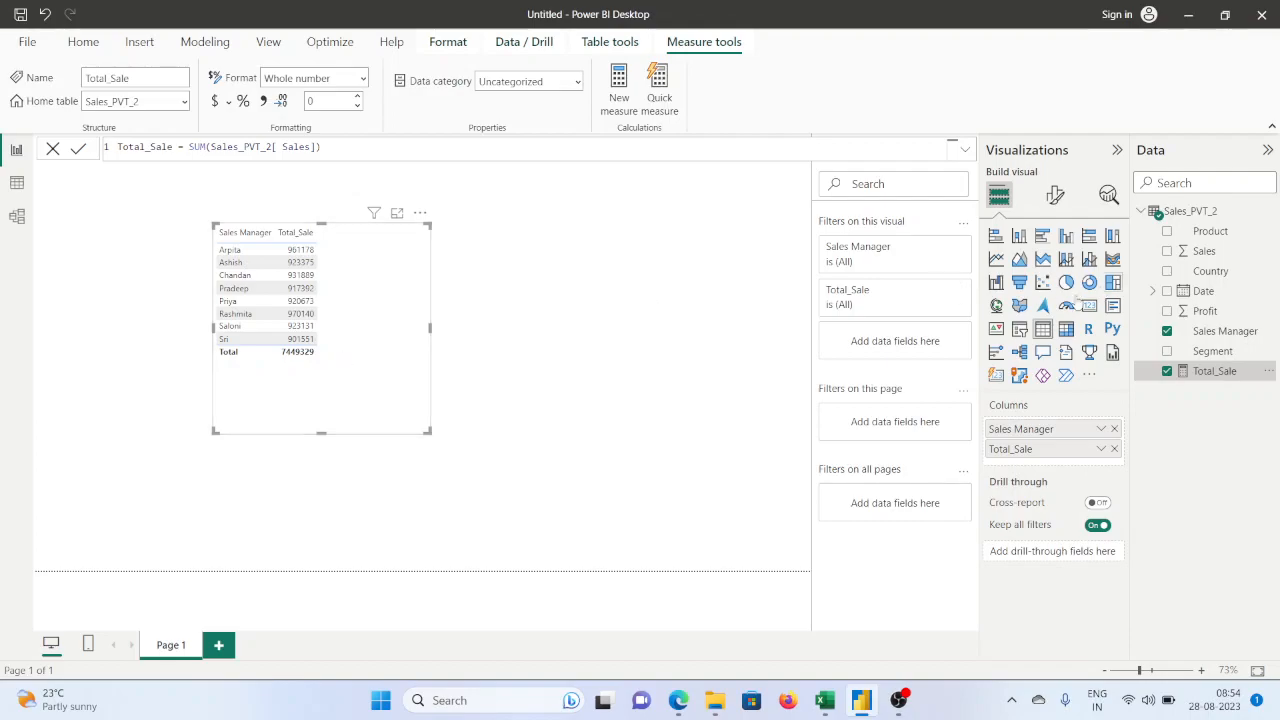
Apply the Flashy rows style preset to the table visual
left_click(1055, 195)
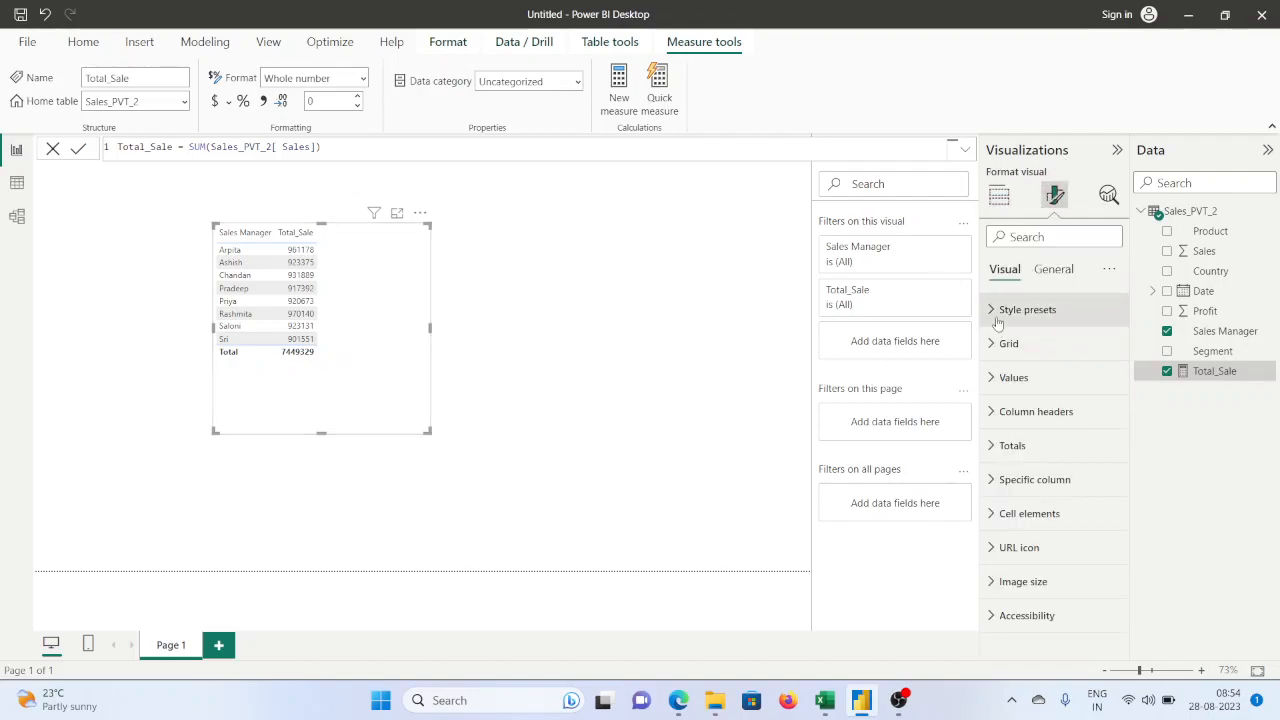
left_click(1015, 318)
left_click(1025, 352)
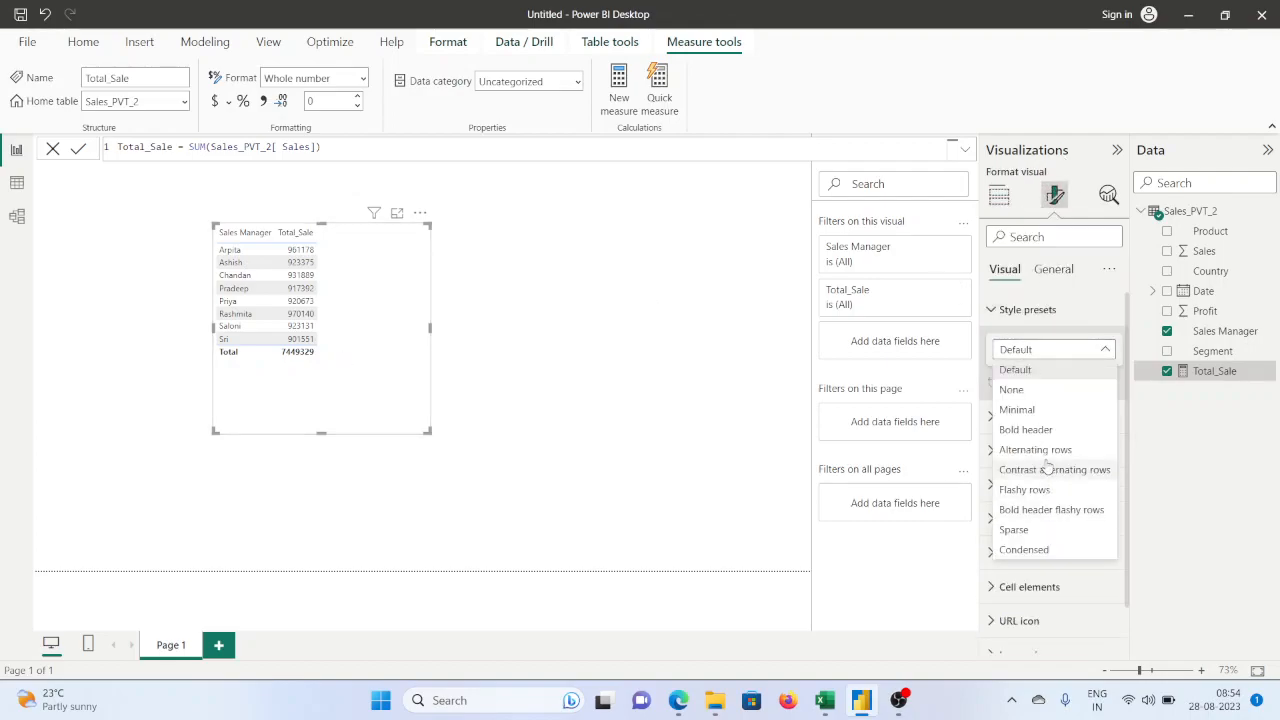
left_click(1024, 490)
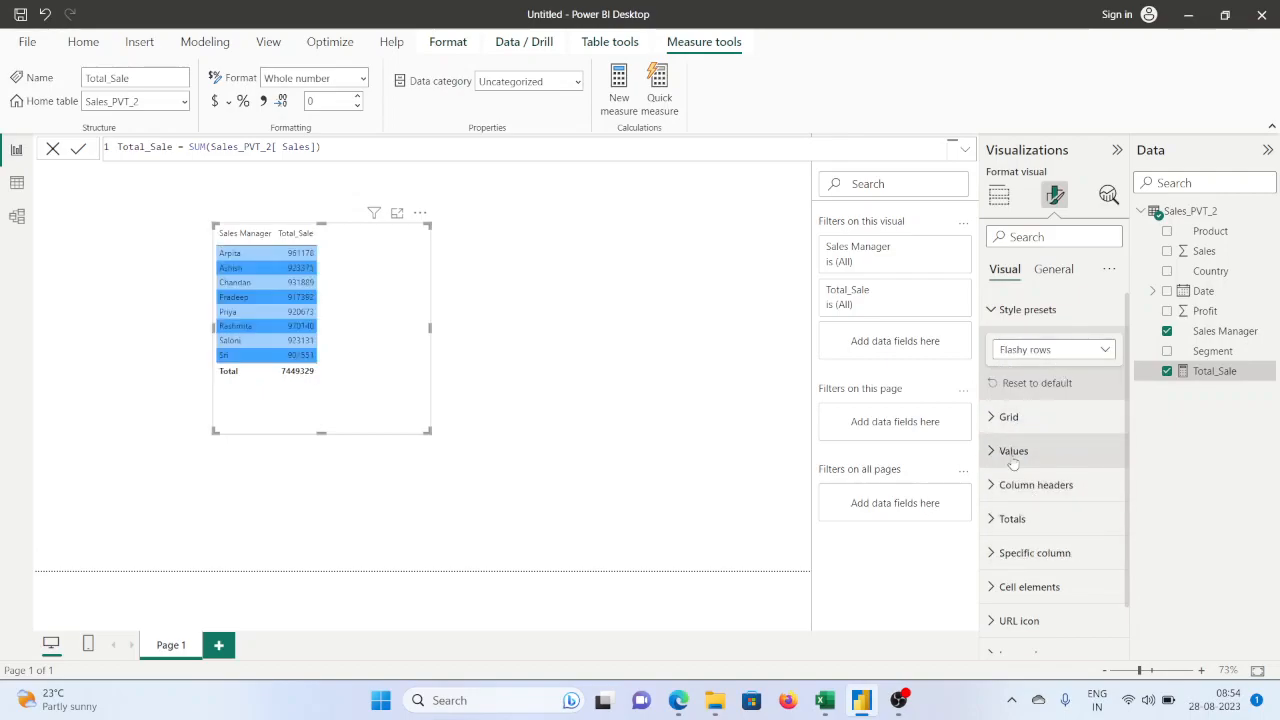
Turn on horizontal gridlines for the table visual
left_click(1010, 418)
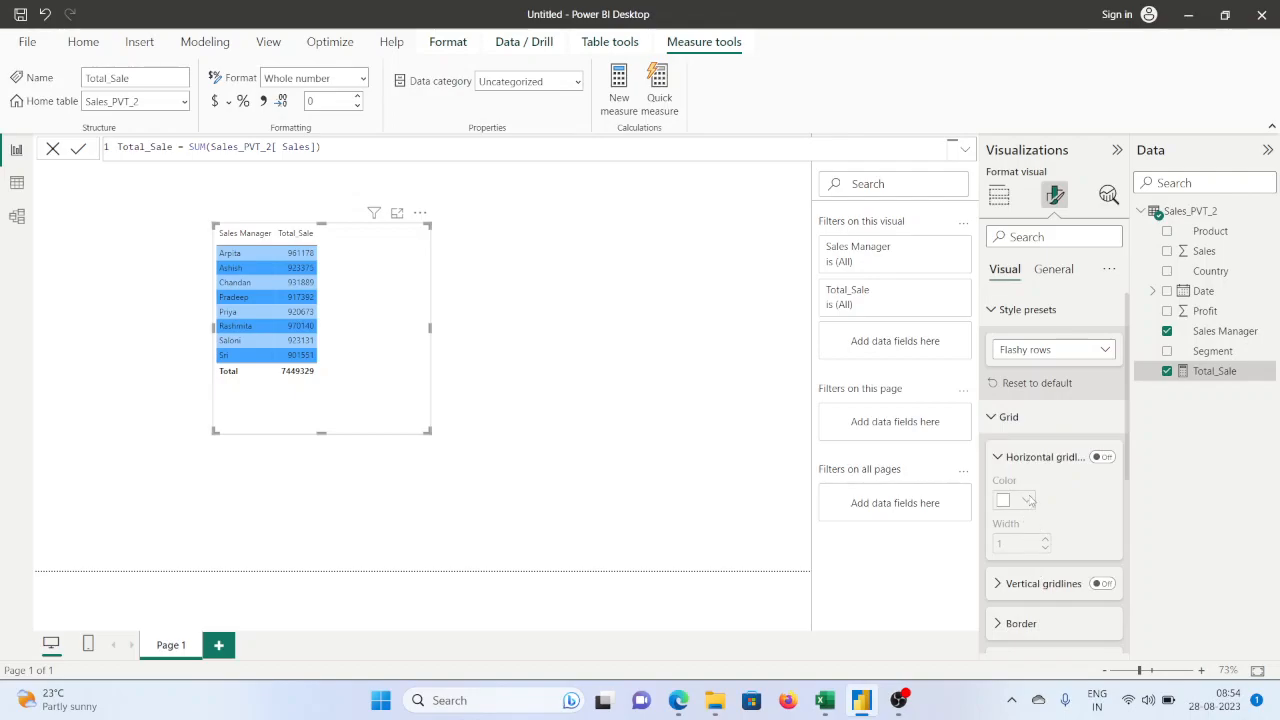
left_click(1104, 457)
left_click(1104, 457)
left_click(1110, 458)
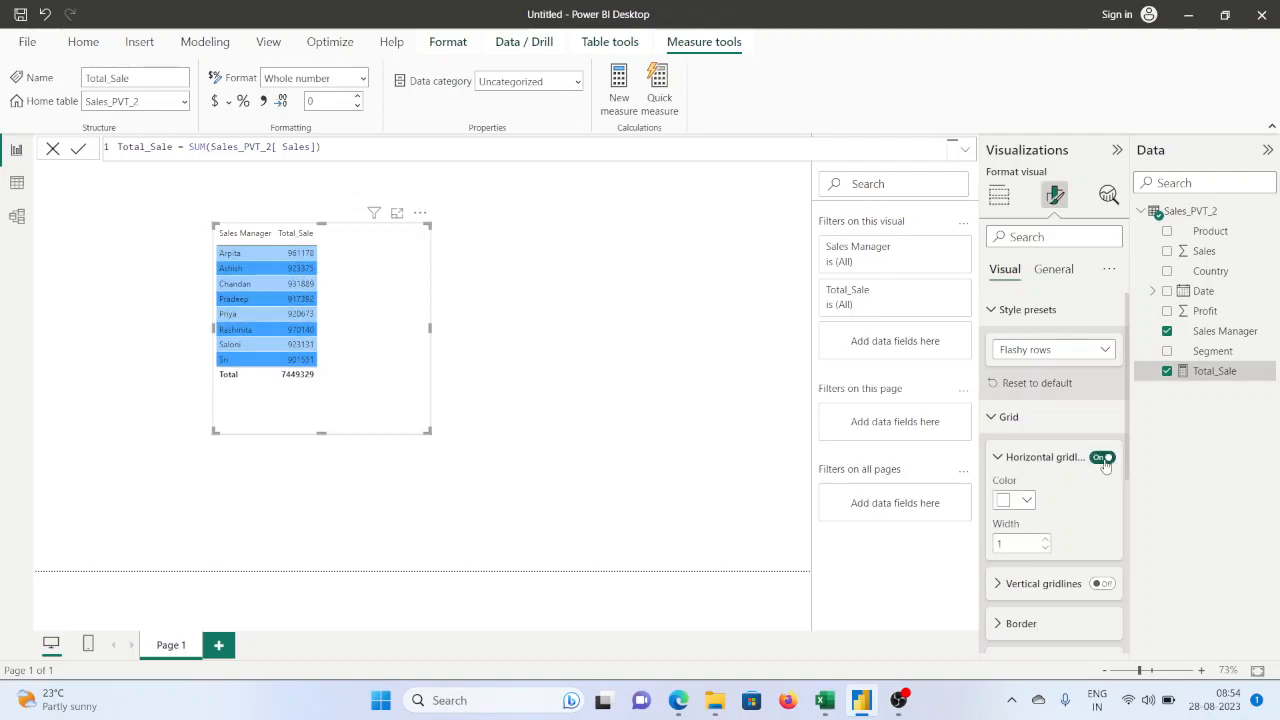
left_click(1000, 417)
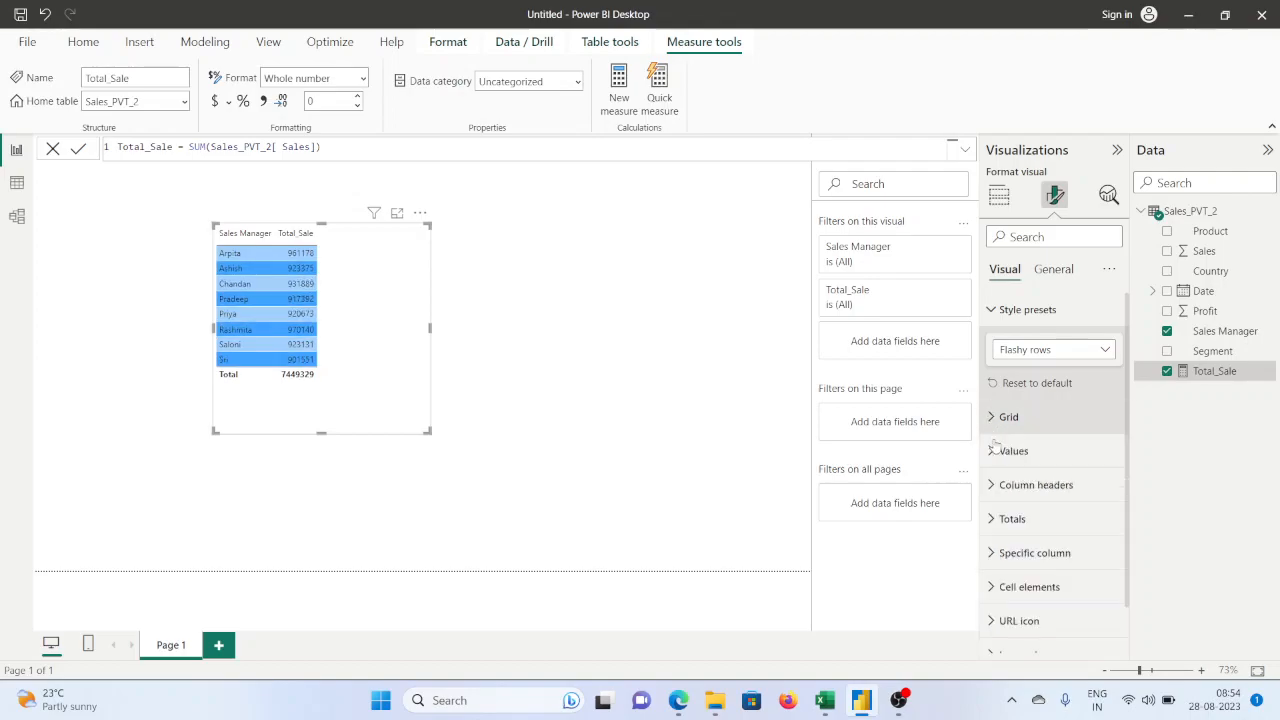
Set the font size of the table's values to 13 and make them bold
left_click(1100, 451)
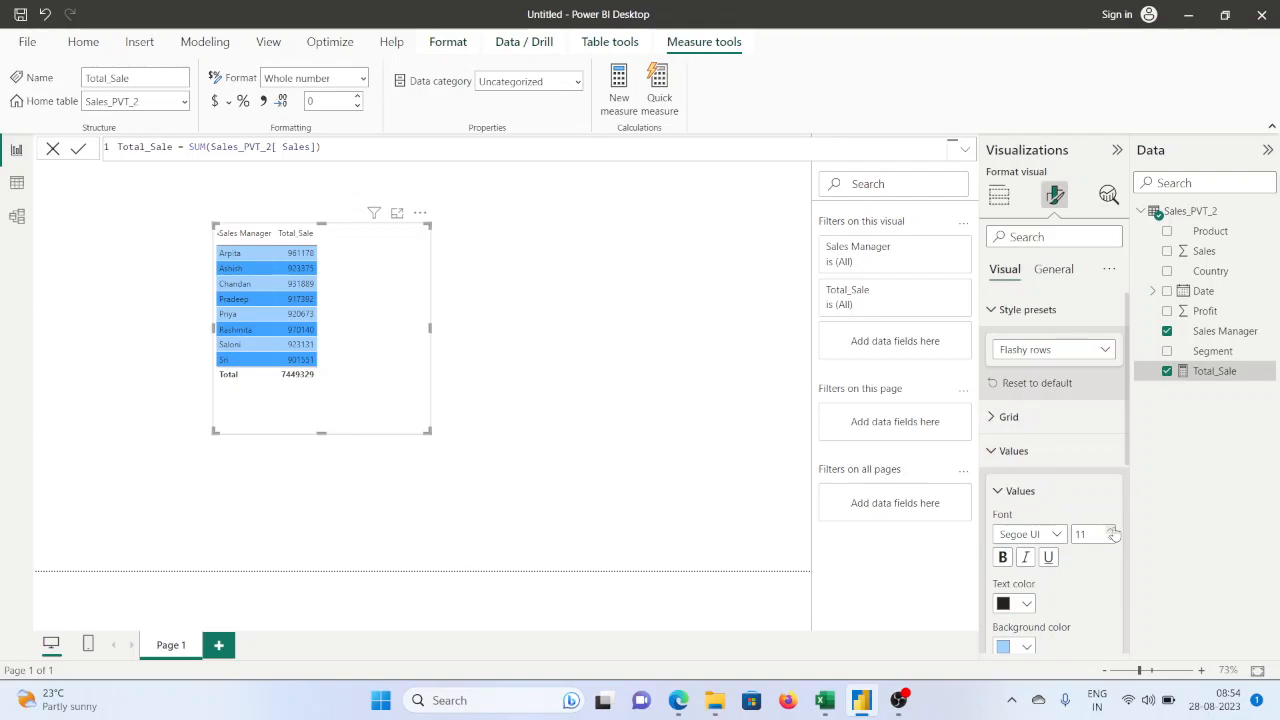
left_click(1112, 531)
left_click(1112, 531)
left_click(1112, 531)
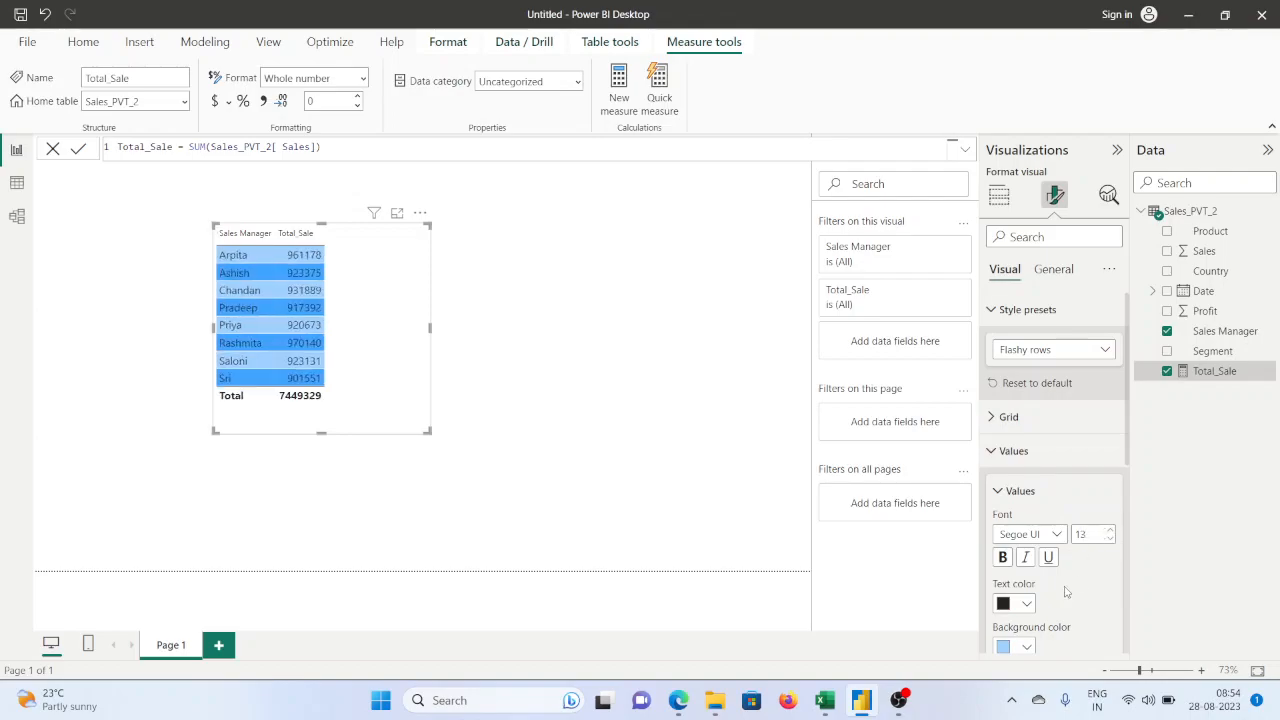
left_click(1003, 557)
Shrink the table visual to fit its two columns and move it to the upper-left area of the report page
left_click_drag(426, 430, 352, 420)
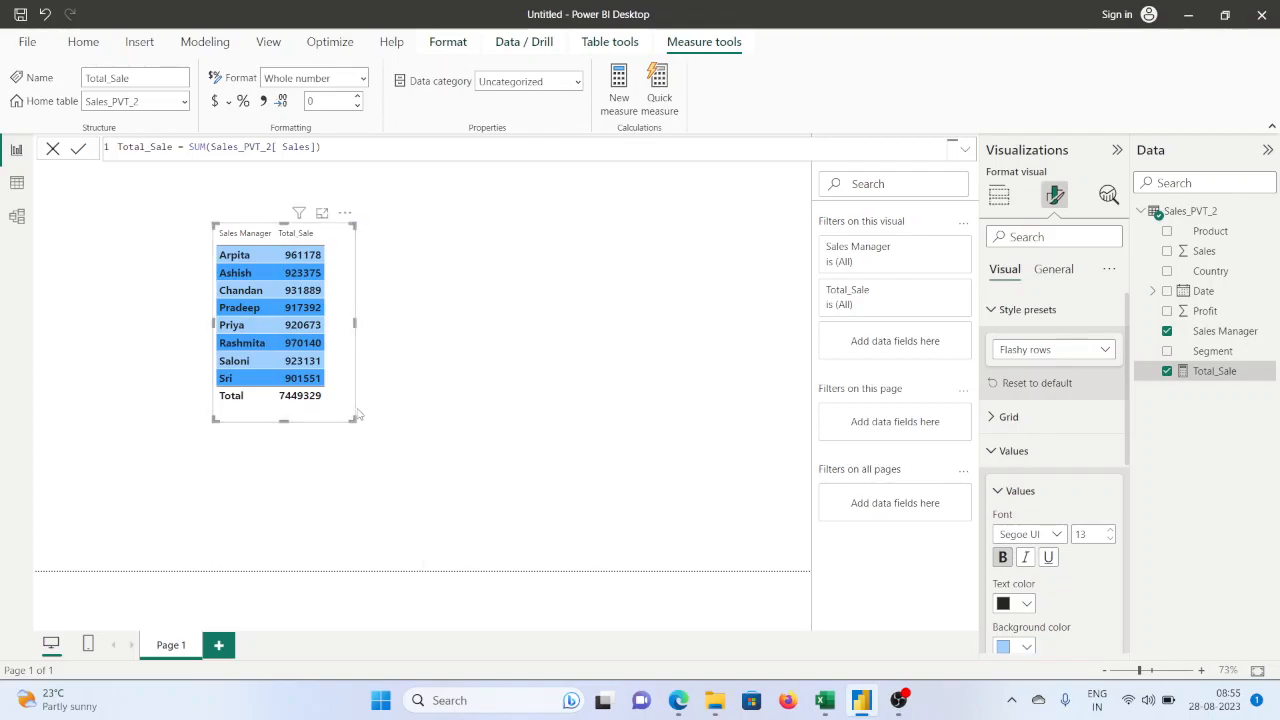
scroll(357, 415, "up", 2)
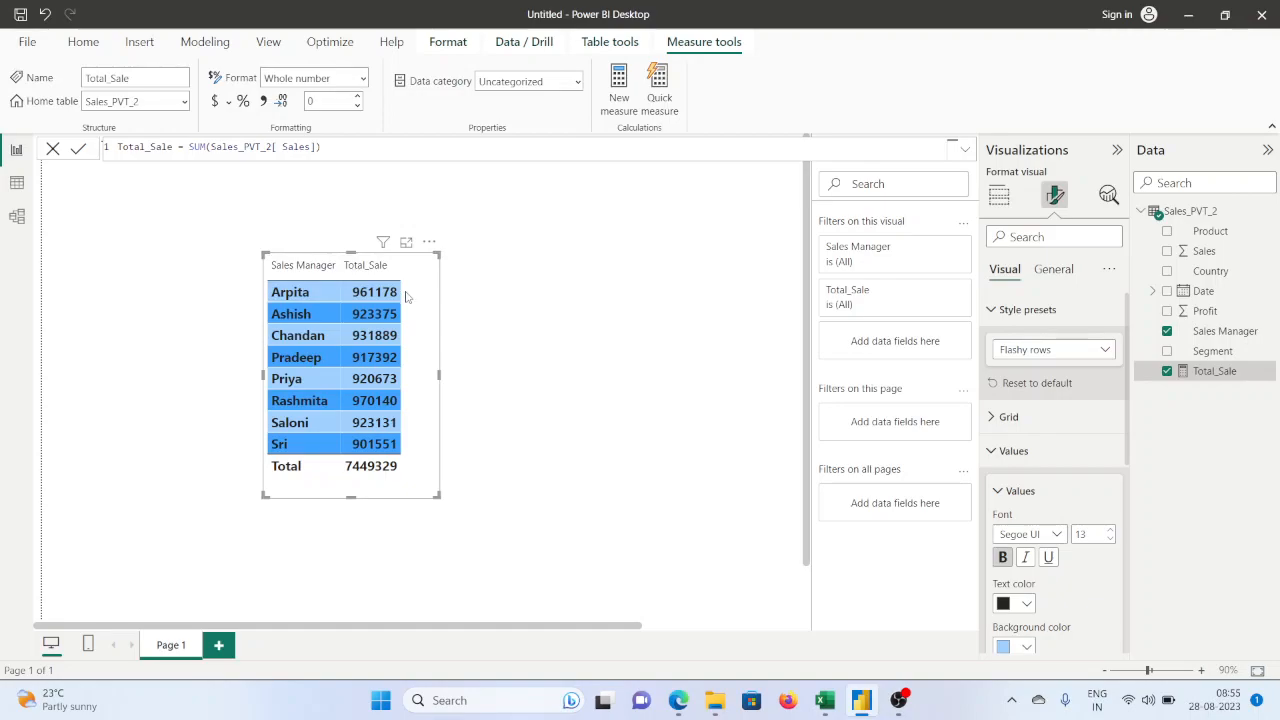
left_click_drag(429, 310, 313, 248)
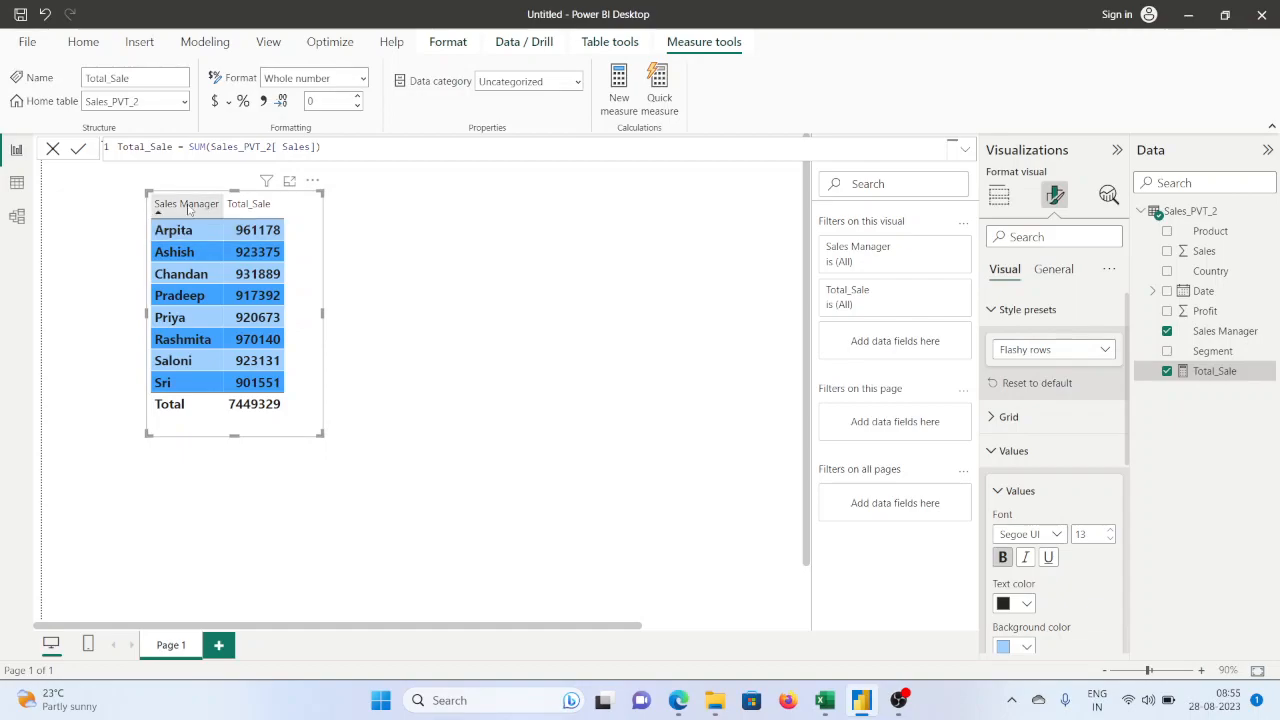
Return to the options for building visuals and deselect the table visual
left_click(998, 195)
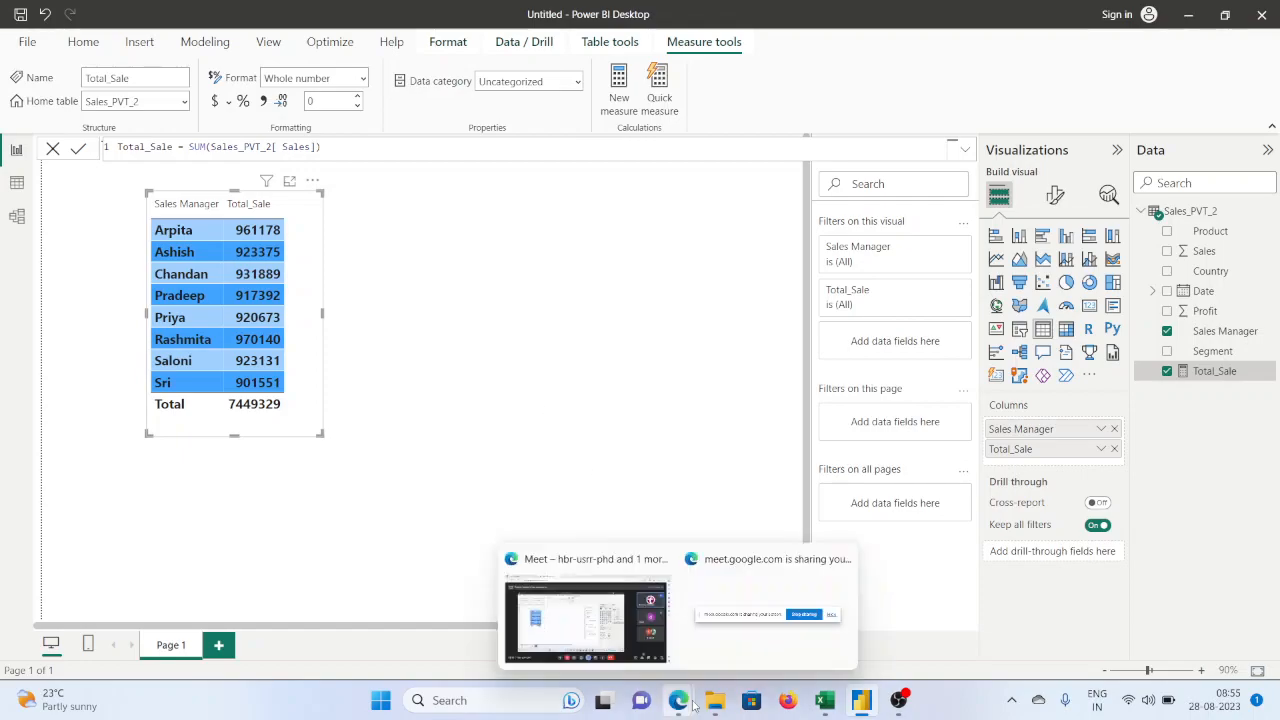
left_click(517, 390)
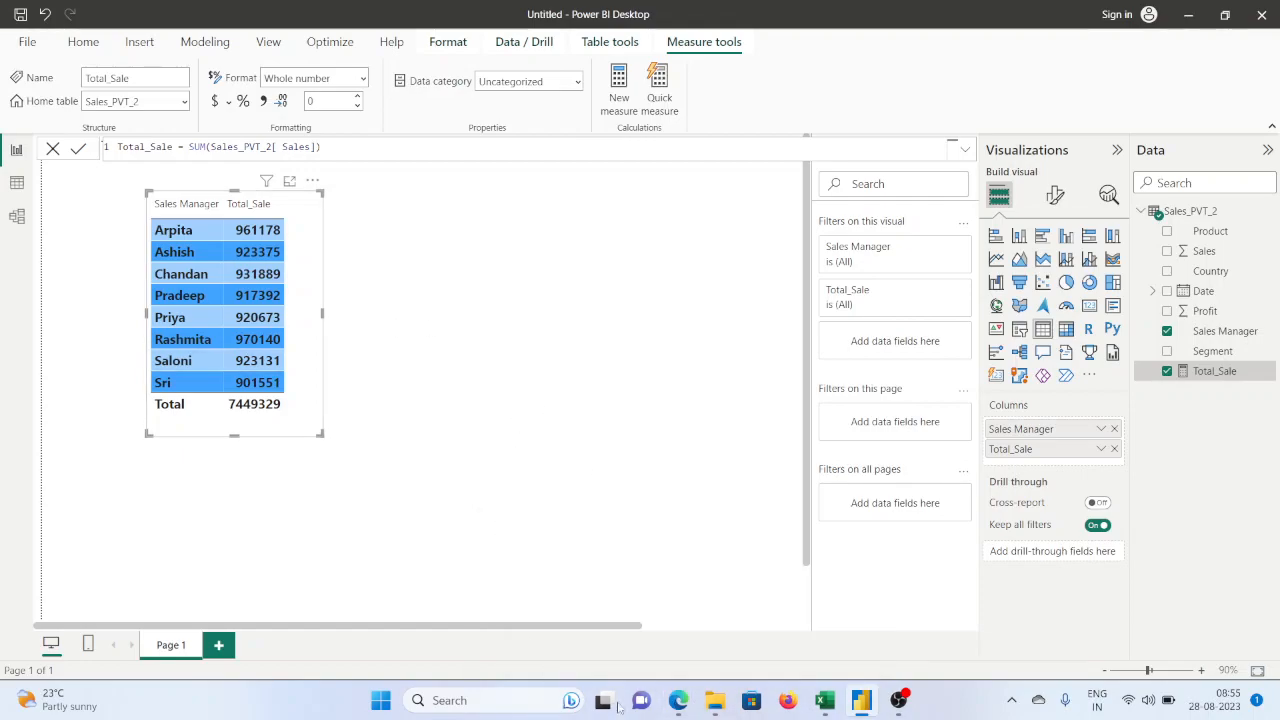
mouse_move(678, 701)
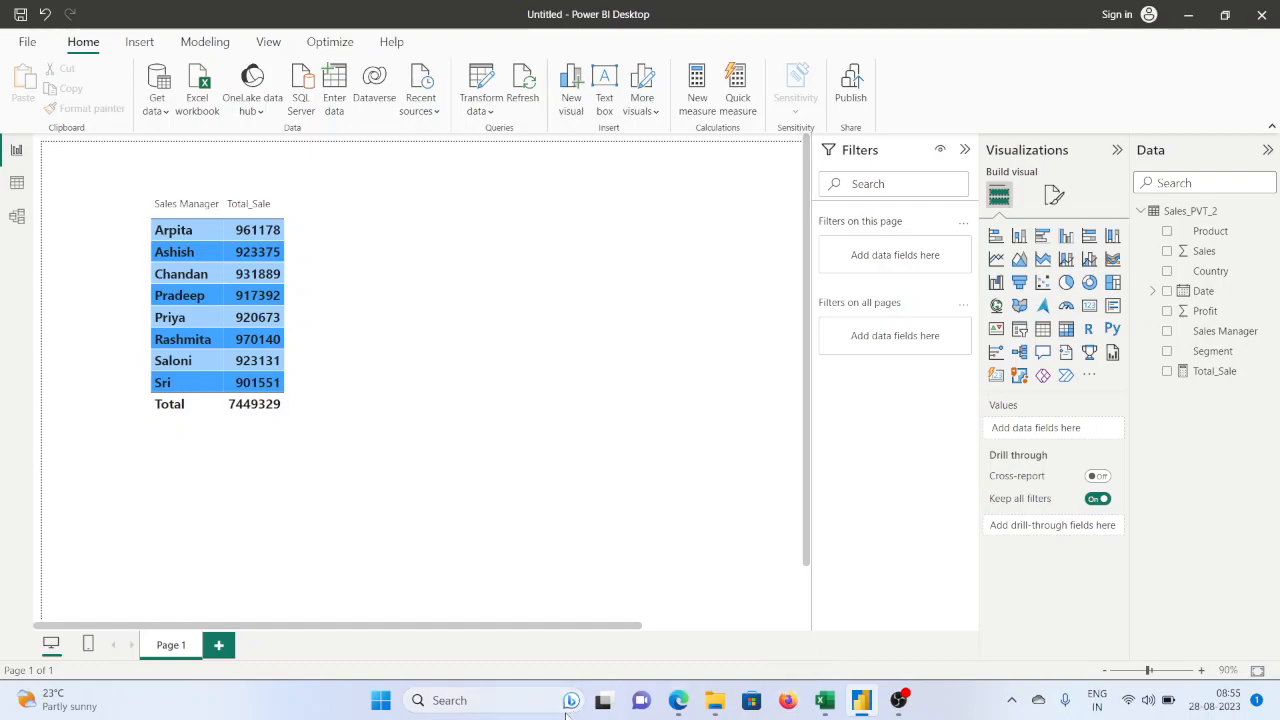
Search Windows for "SNIP" and open the Snipping Tool
left_click(380, 700)
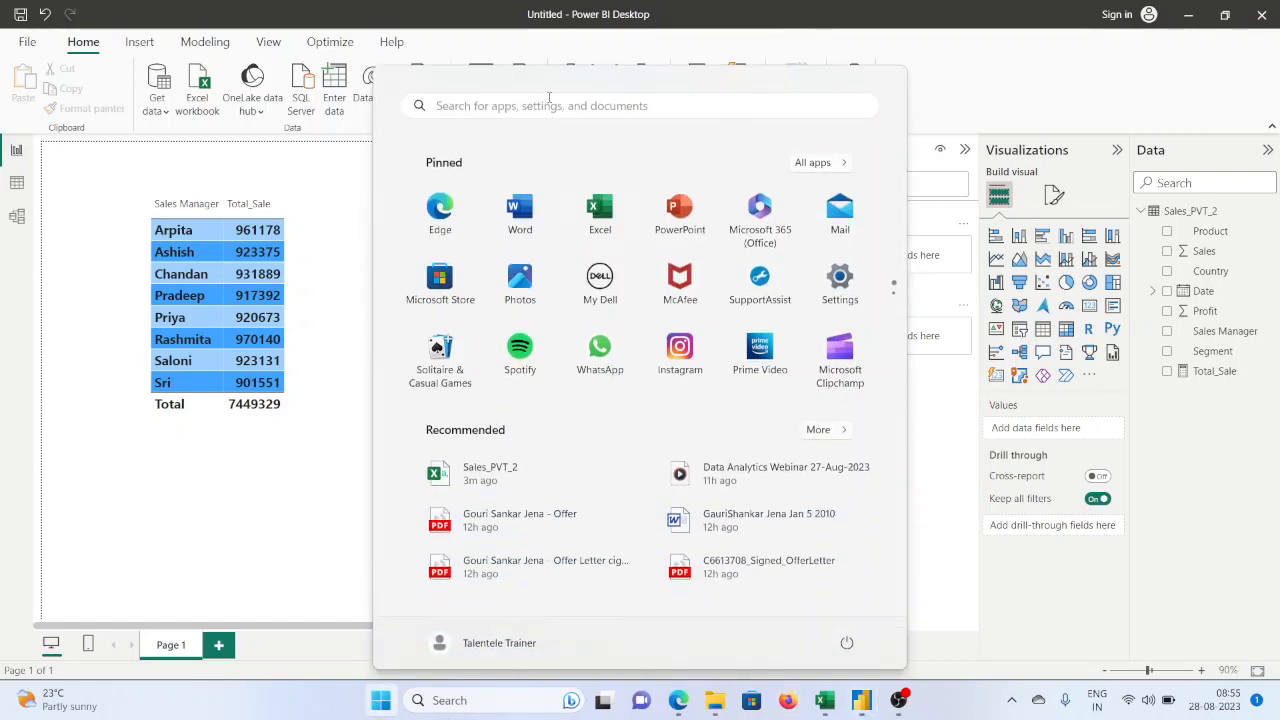
left_click(548, 104)
type("SNIP")
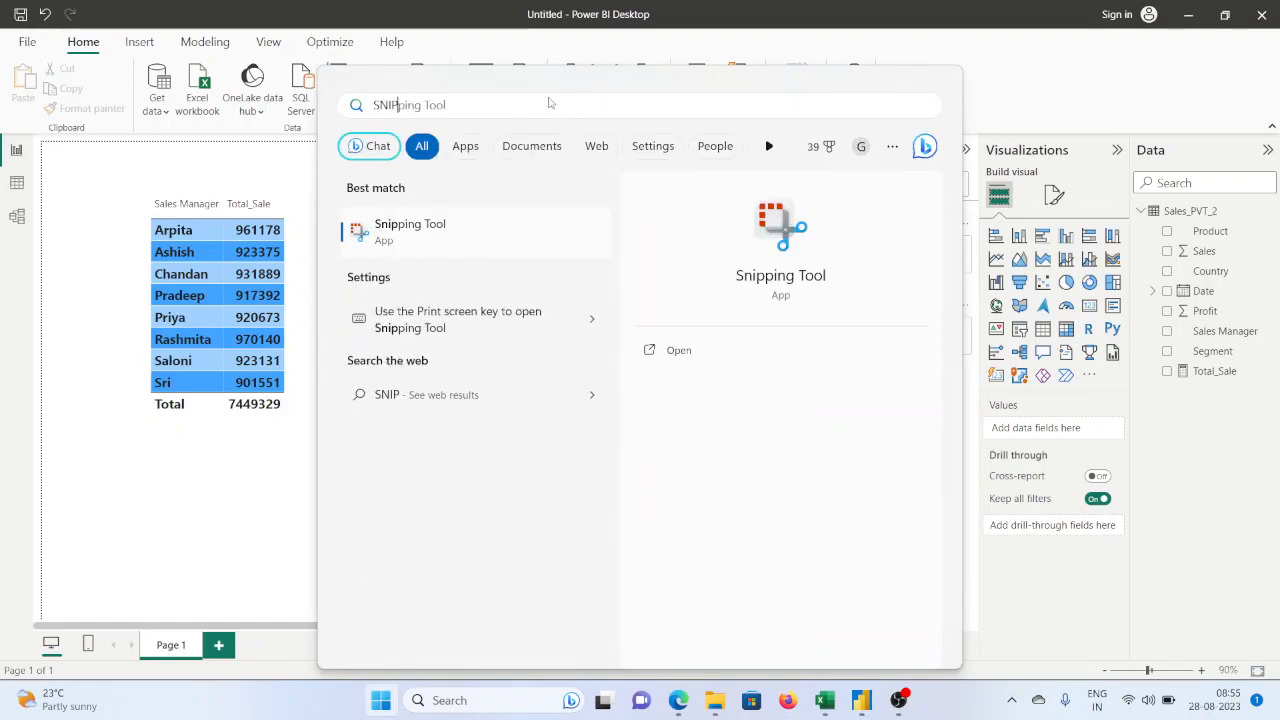
left_click(424, 247)
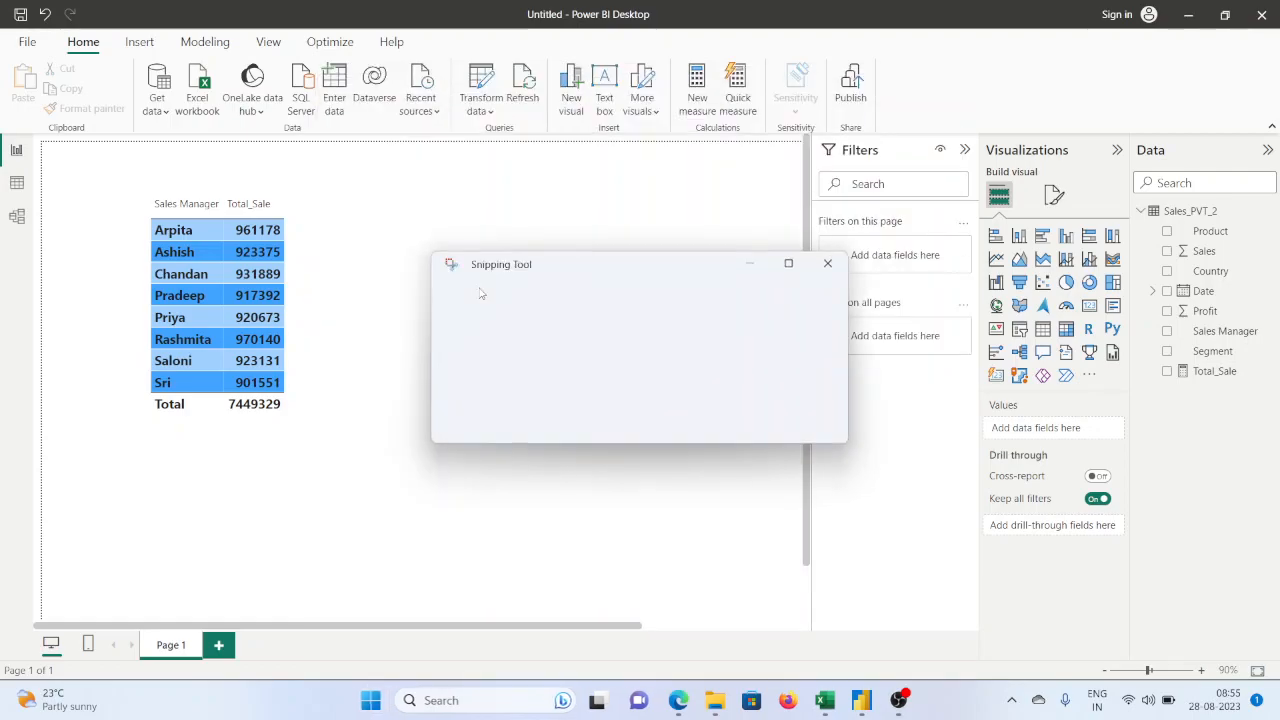
Capture a blank area of the report page as a new snip and maximize the Snipping Tool window
left_click(476, 298)
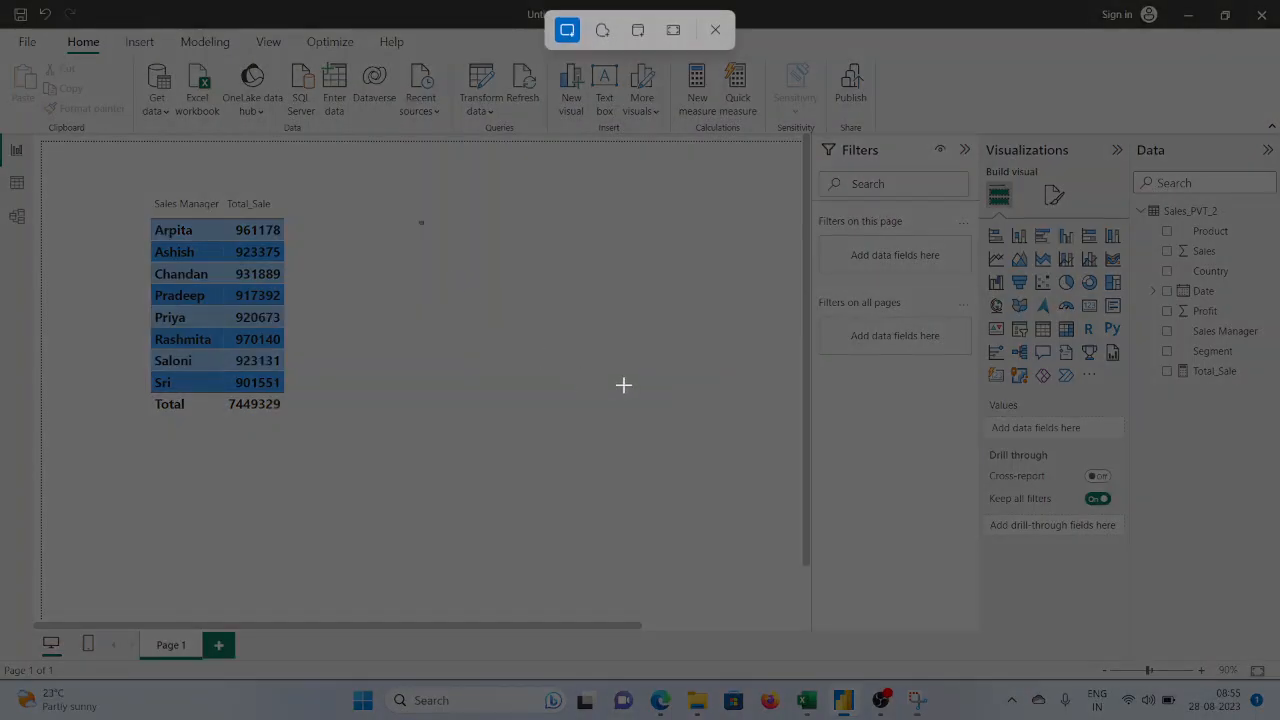
left_click_drag(540, 352, 569, 382)
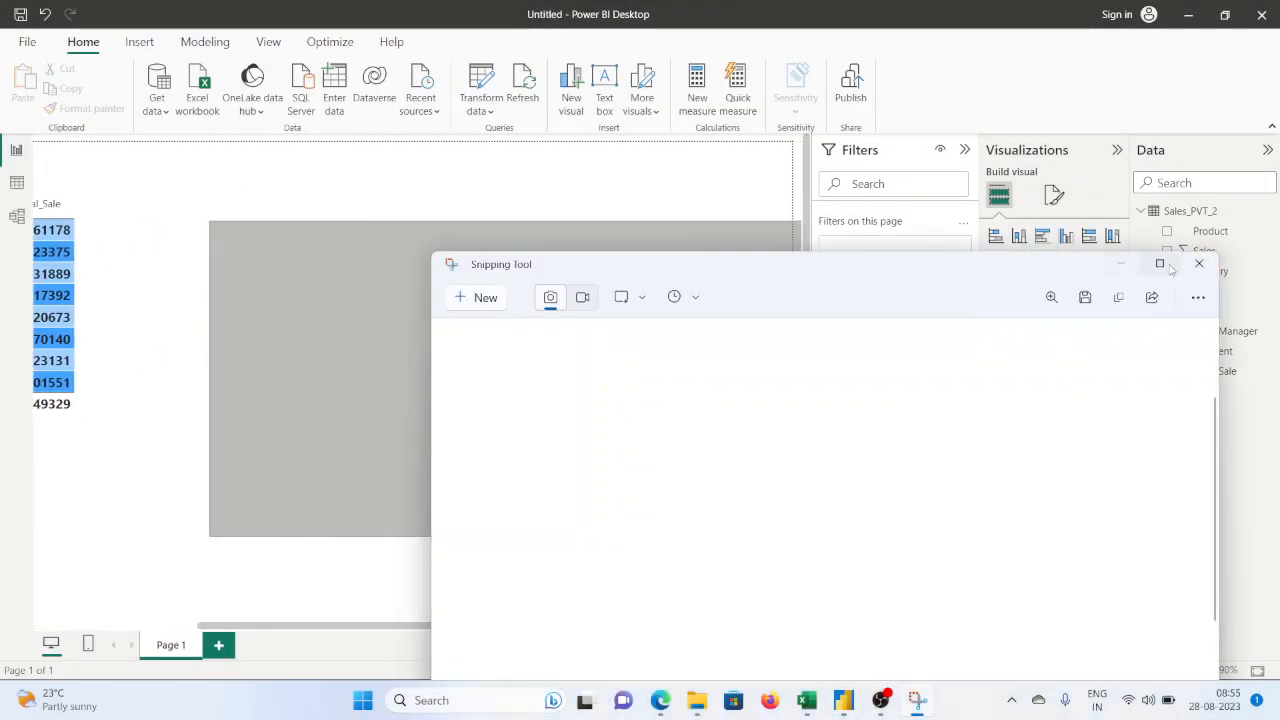
left_click(1168, 266)
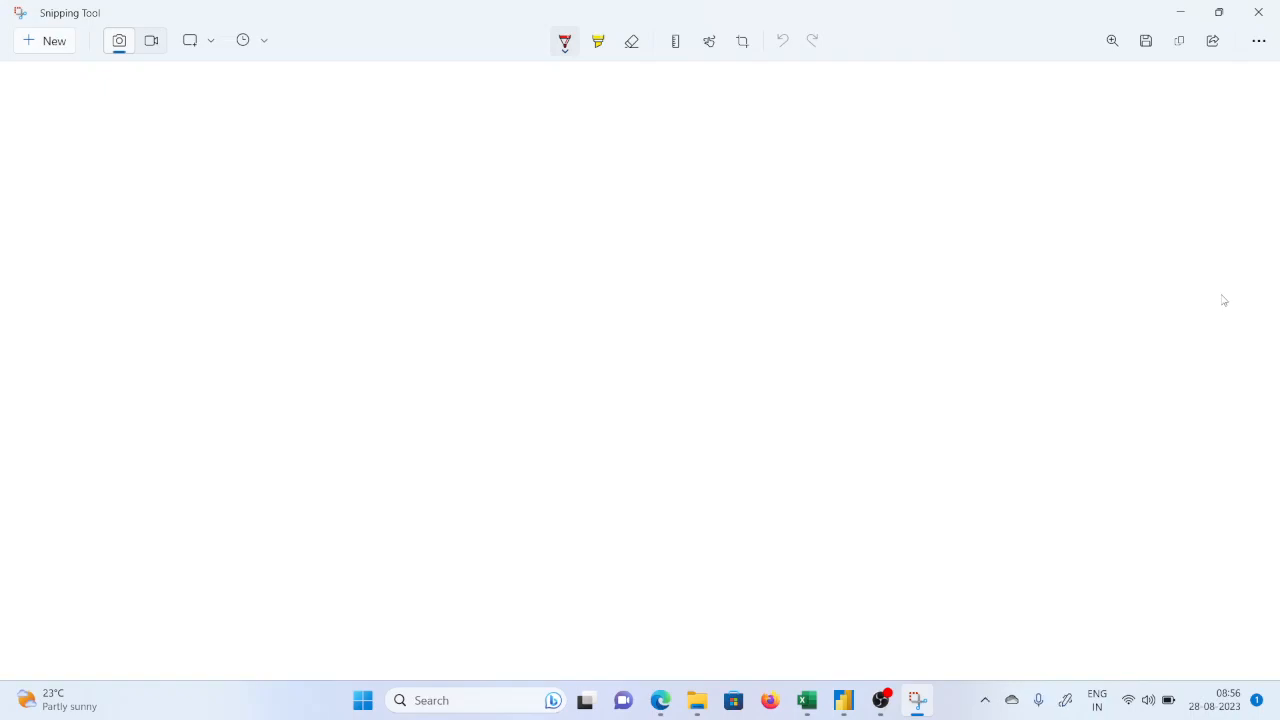
Write "River" on the blank snip and draw two wavy banks across its full width beneath the word
left_click_drag(431, 160, 421, 185)
mouse_move(2, 222)
left_mouse_down()
mouse_move(706, 226)
mouse_move(1279, 258)
left_mouse_up()
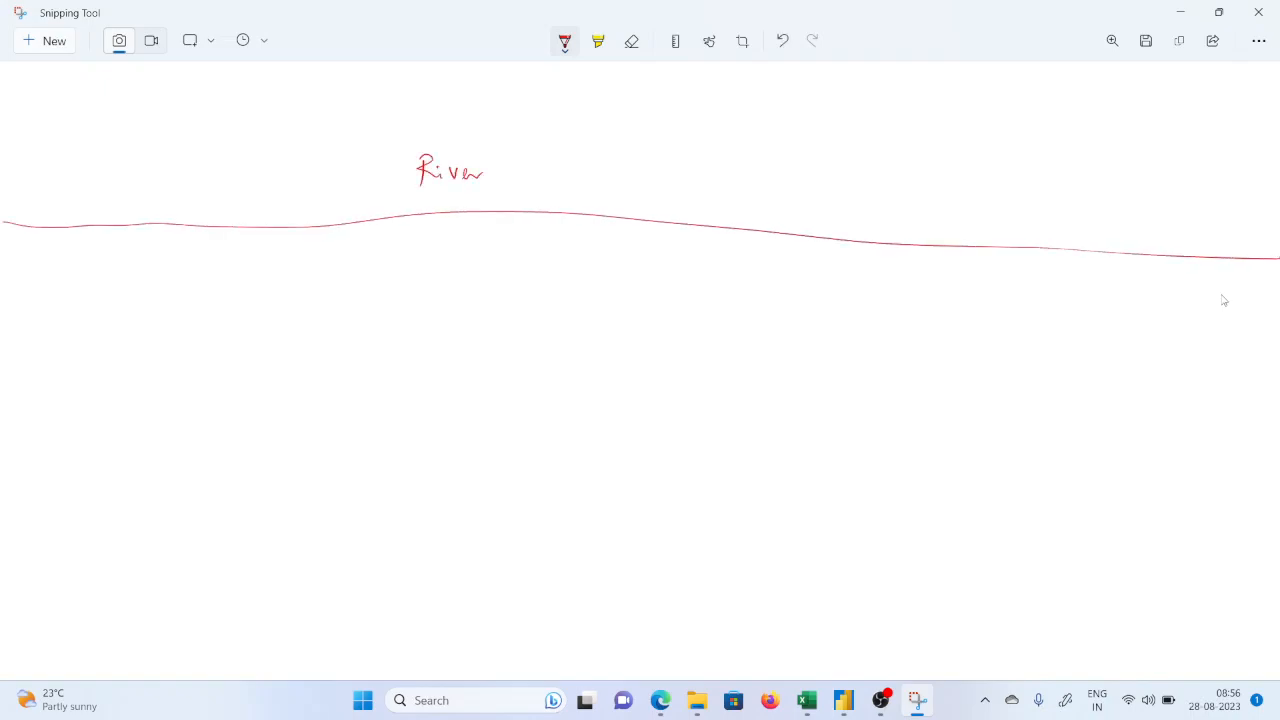
mouse_move(18, 428)
left_mouse_down()
mouse_move(732, 364)
mouse_move(1275, 459)
left_mouse_up()
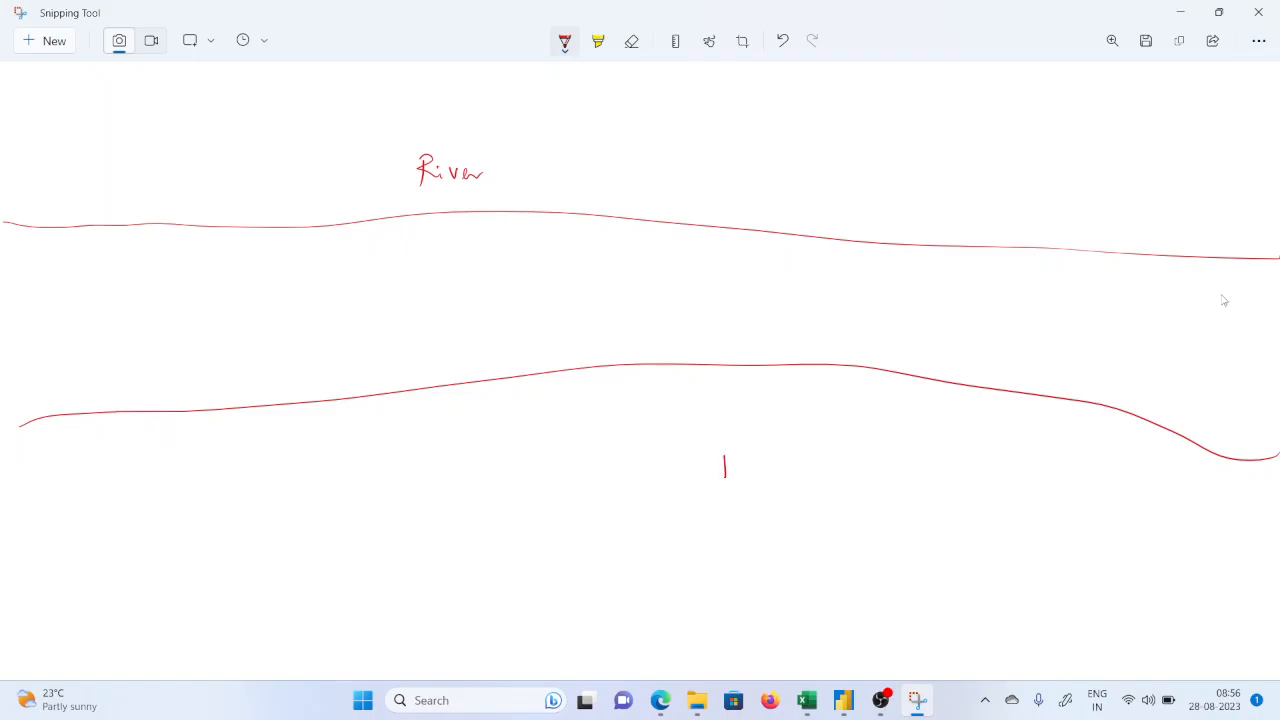
Write "Pond/Lake" below the river and draw a large oval under the label
left_click_drag(742, 478, 766, 468)
mouse_move(788, 461)
left_mouse_down()
mouse_move(800, 482)
mouse_move(834, 476)
left_mouse_up()
mouse_move(693, 514)
left_mouse_down()
mouse_move(943, 521)
mouse_move(885, 645)
left_mouse_up()
mouse_move(693, 514)
left_mouse_down()
mouse_move(657, 548)
mouse_move(738, 650)
mouse_move(935, 645)
left_mouse_up()
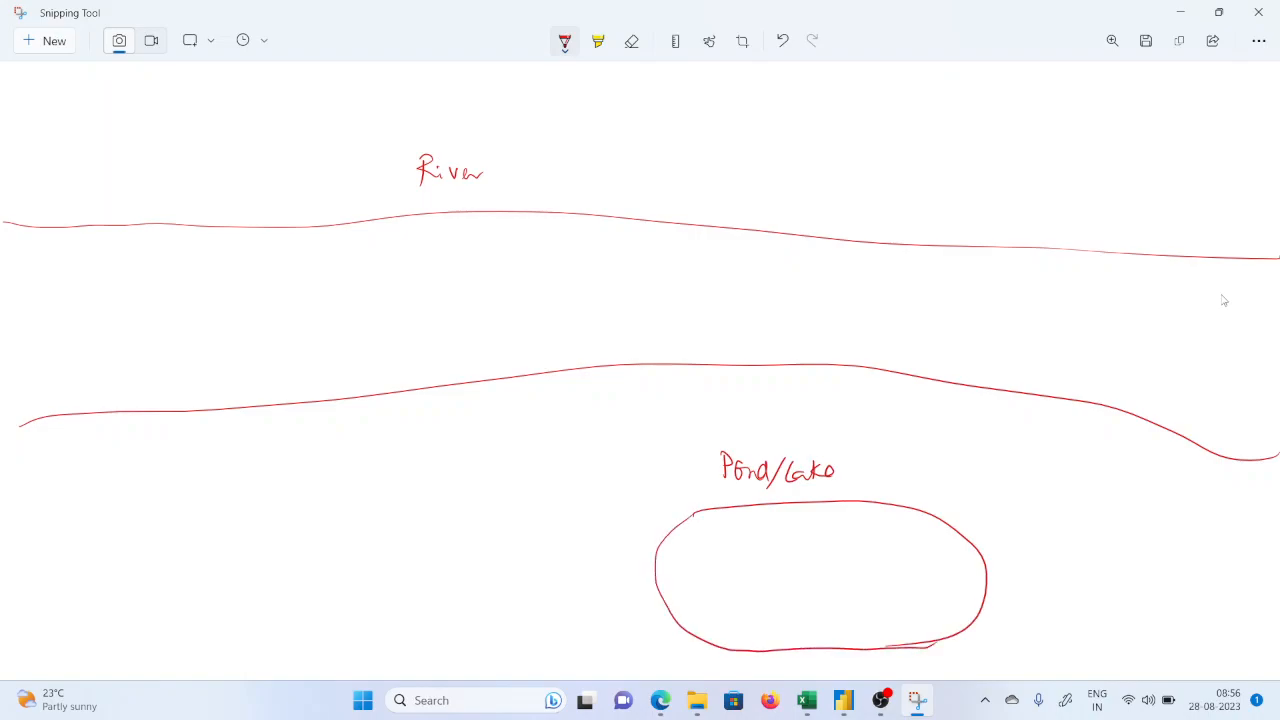
Fill the pond oval with short scattered strokes to represent its contents
left_click_drag(733, 559, 812, 575)
left_click_drag(767, 622, 781, 616)
left_click_drag(788, 537, 801, 543)
left_click_drag(829, 568, 883, 583)
left_click_drag(851, 633, 880, 624)
left_click_drag(957, 592, 951, 604)
left_click_drag(818, 613, 836, 602)
Scatter short strokes along the river between its two banks
left_click_drag(46, 311, 70, 311)
left_click_drag(289, 256, 323, 263)
left_click_drag(403, 294, 399, 308)
left_click_drag(349, 342, 386, 331)
left_click_drag(533, 302, 688, 285)
left_click_drag(750, 285, 792, 283)
left_click_drag(850, 289, 931, 291)
left_click_drag(980, 310, 1023, 313)
left_click_drag(1078, 327, 1181, 342)
left_click_drag(1186, 358, 1219, 366)
left_click_drag(656, 333, 679, 325)
left_click_drag(759, 333, 780, 333)
left_click_drag(845, 346, 933, 353)
left_click_drag(973, 357, 995, 357)
left_click_drag(1058, 367, 1062, 368)
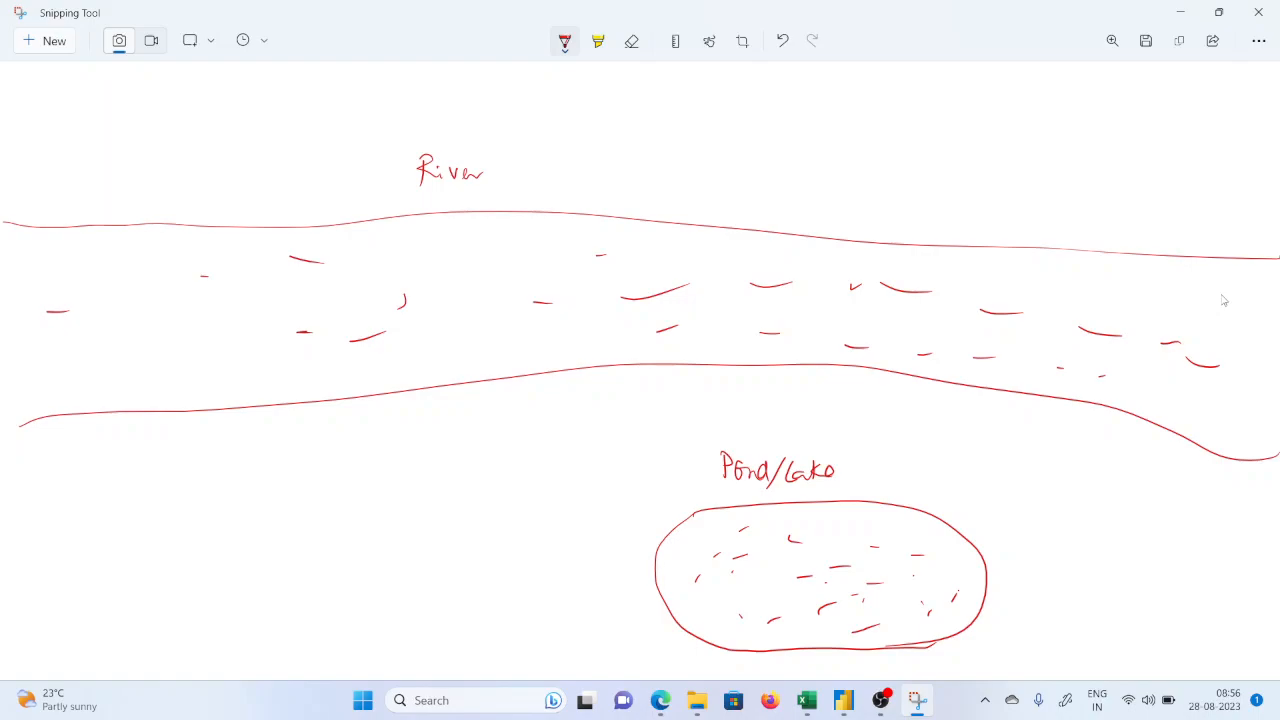
Encircle and underline "River", and draw downward arrows from the "River" and "Pond/Lake" labels
left_click_drag(408, 192, 486, 197)
mouse_move(524, 182)
left_mouse_down()
mouse_move(452, 138)
mouse_move(370, 180)
left_mouse_up()
left_click_drag(475, 183, 478, 211)
left_click_drag(478, 211, 484, 201)
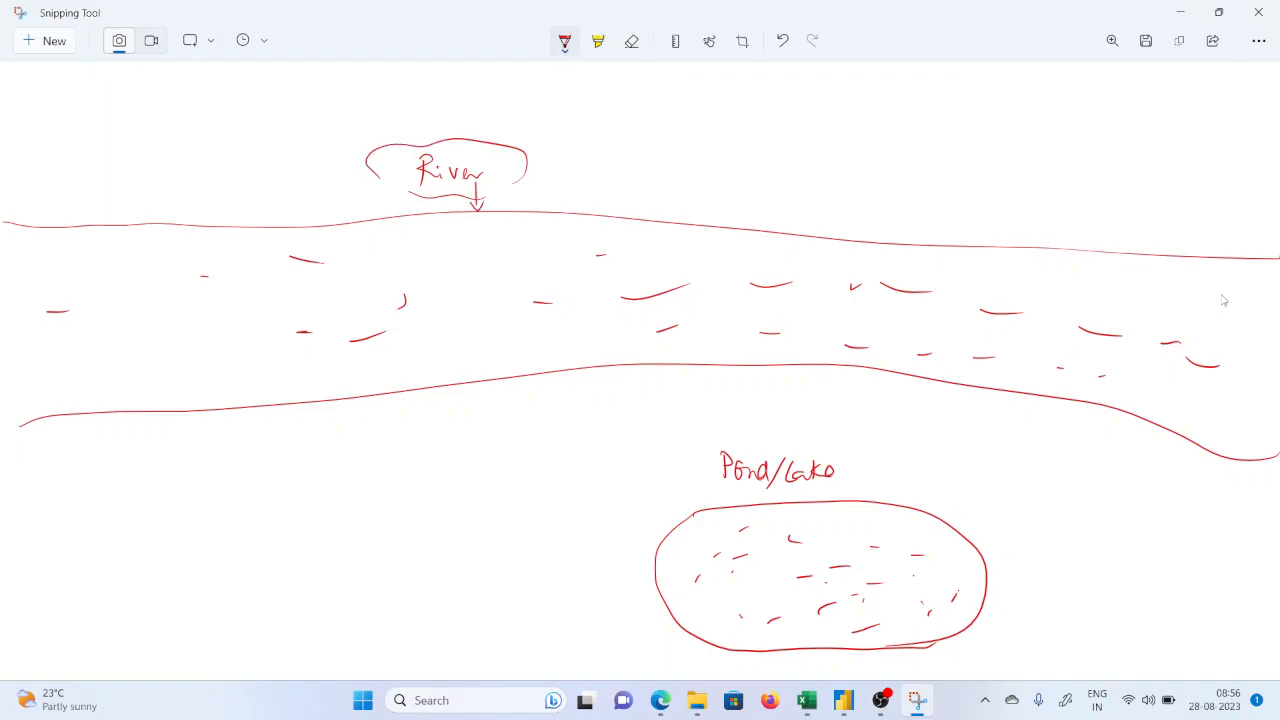
left_click_drag(850, 443, 852, 486)
left_click_drag(843, 478, 851, 489)
left_click_drag(851, 489, 860, 478)
Add more strokes at the upstream end of the river and write "less" with a down arrow inside it
left_click_drag(164, 376, 190, 366)
left_click_drag(114, 300, 128, 289)
left_click_drag(111, 241, 127, 238)
left_click_drag(44, 394, 63, 382)
mouse_move(711, 258)
left_mouse_down()
mouse_move(730, 284)
mouse_move(768, 266)
left_mouse_up()
left_click_drag(764, 258, 777, 259)
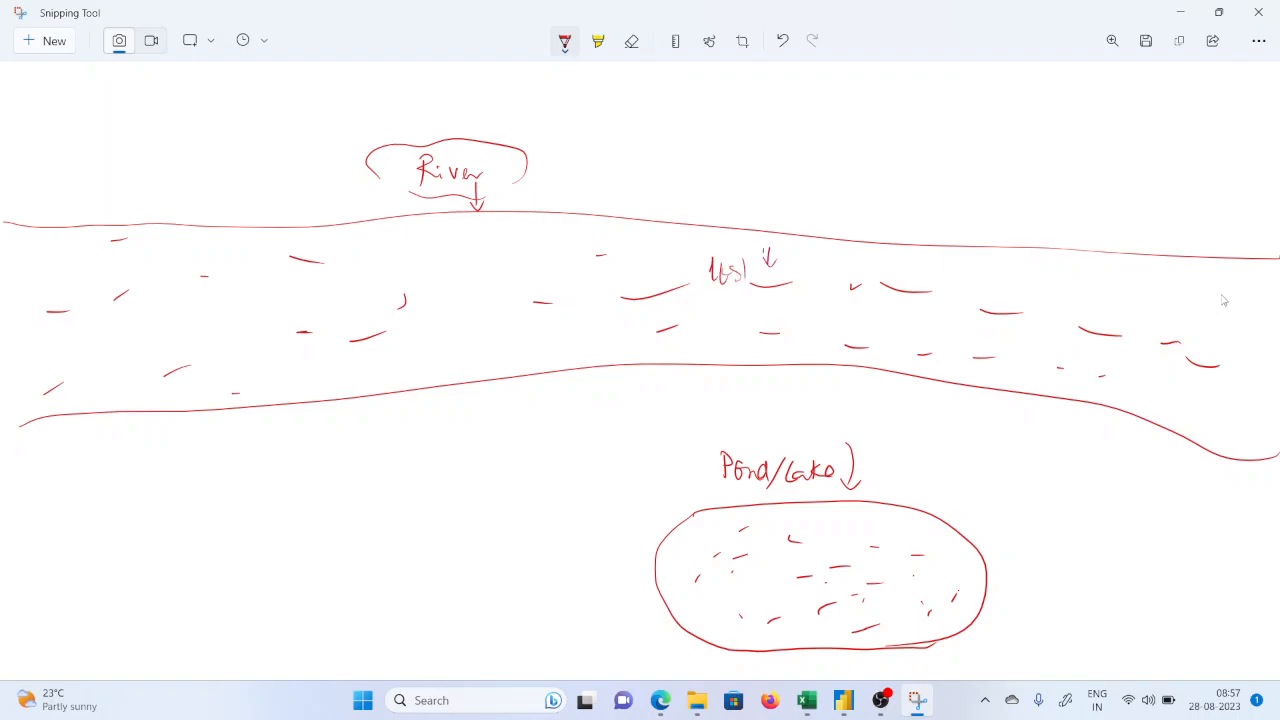
Draw an arrow into the pond with "Lake" underlined, and write "less" beside the pond
left_click_drag(918, 486, 912, 518)
left_click_drag(902, 512, 916, 511)
mouse_move(770, 490)
left_mouse_down()
mouse_move(820, 492)
mouse_move(797, 496)
left_mouse_up()
mouse_move(1021, 497)
left_mouse_down()
mouse_move(1026, 518)
mouse_move(1058, 518)
left_mouse_up()
Annotate the river with a bold down arrow and an underlined "Months", and circle "less" beside the pond
left_click_drag(805, 183, 805, 205)
mouse_move(796, 195)
left_mouse_down()
mouse_move(813, 194)
mouse_move(802, 204)
left_mouse_up()
left_click_drag(795, 193, 811, 193)
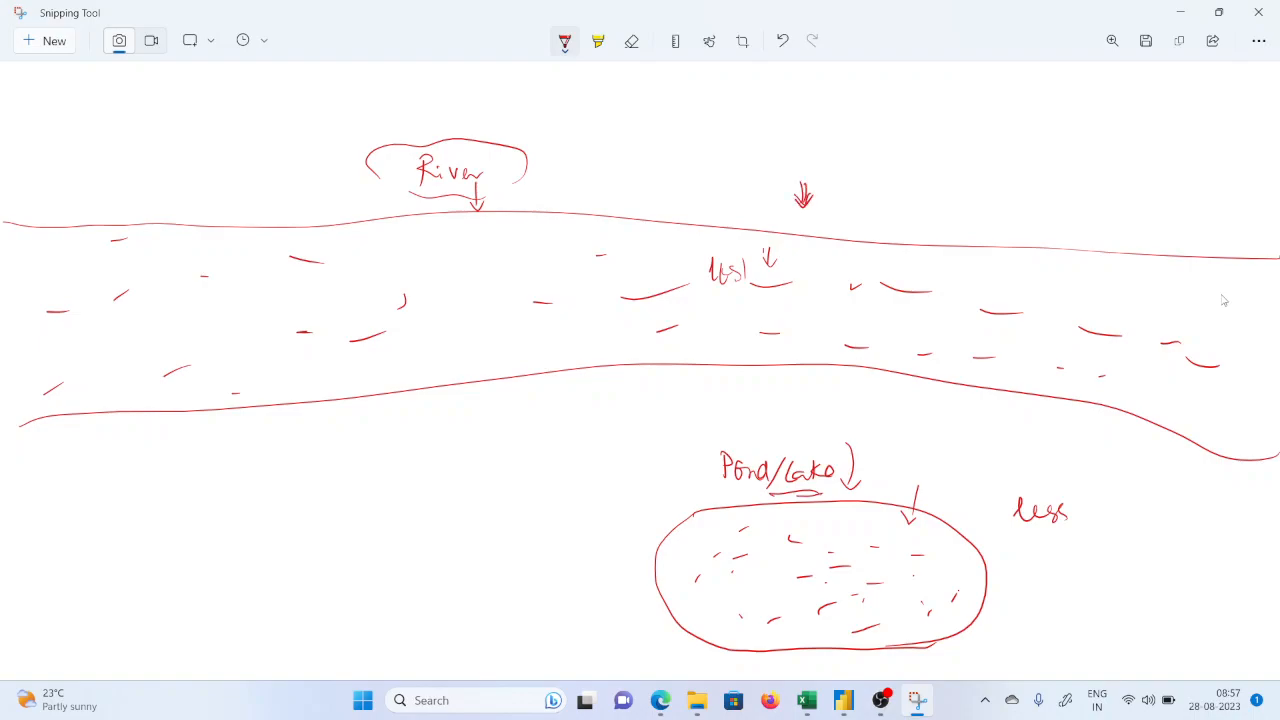
mouse_move(920, 166)
left_mouse_down()
mouse_move(920, 186)
mouse_move(968, 182)
mouse_move(990, 160)
mouse_move(998, 178)
left_mouse_up()
left_click_drag(1000, 164, 1022, 180)
left_click_drag(986, 190, 1028, 180)
left_click_drag(1020, 500, 1030, 490)
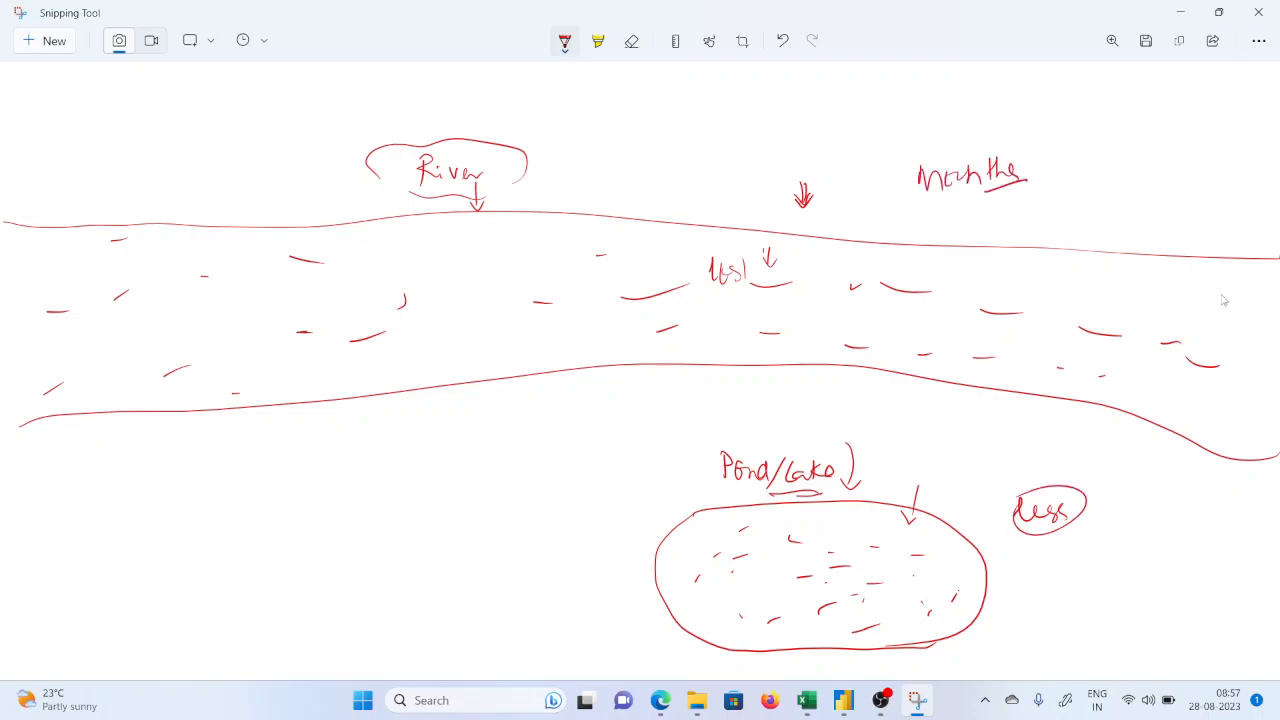
Write "1-2 days" with a double underline near the pond and trace over the pond's outline
mouse_move(560, 462)
left_mouse_down()
mouse_move(562, 482)
mouse_move(610, 452)
mouse_move(638, 470)
left_mouse_up()
left_click_drag(562, 505, 652, 462)
left_click_drag(594, 502, 636, 480)
mouse_move(700, 514)
left_mouse_down()
mouse_move(658, 540)
mouse_move(808, 660)
mouse_move(925, 522)
mouse_move(680, 562)
left_mouse_up()
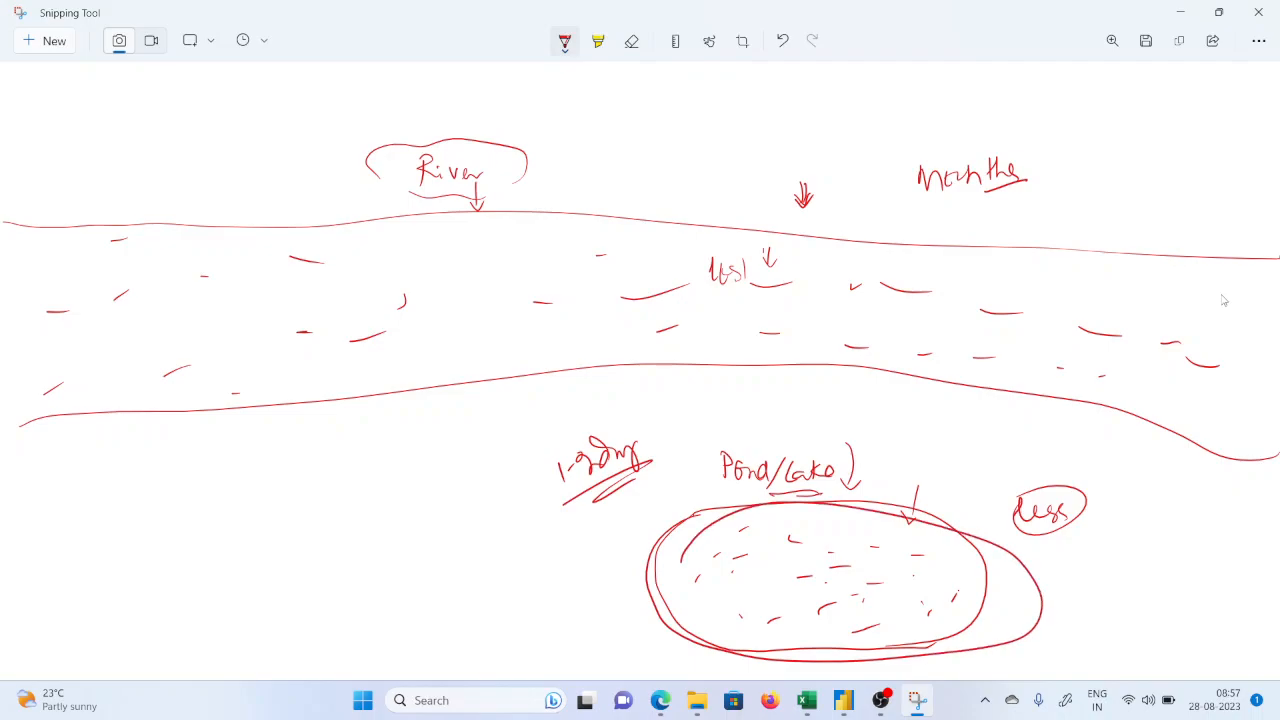
mouse_move(734, 510)
left_mouse_down()
mouse_move(660, 600)
mouse_move(788, 636)
left_mouse_up()
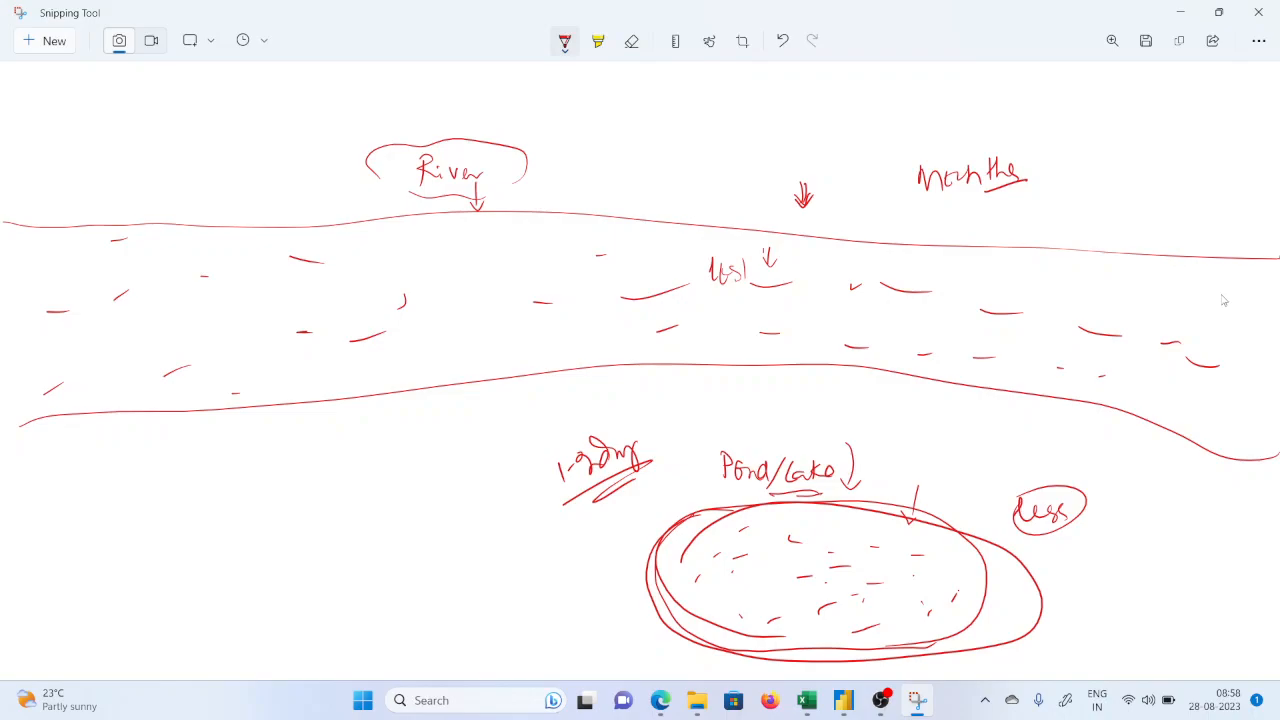
Write "2-3 hr" beside "Months" above the river, underline it and circle it
left_click_drag(1109, 147, 1132, 150)
mouse_move(1135, 143)
left_mouse_down()
mouse_move(1134, 156)
mouse_move(1172, 152)
mouse_move(1134, 168)
mouse_move(1162, 132)
left_mouse_up()
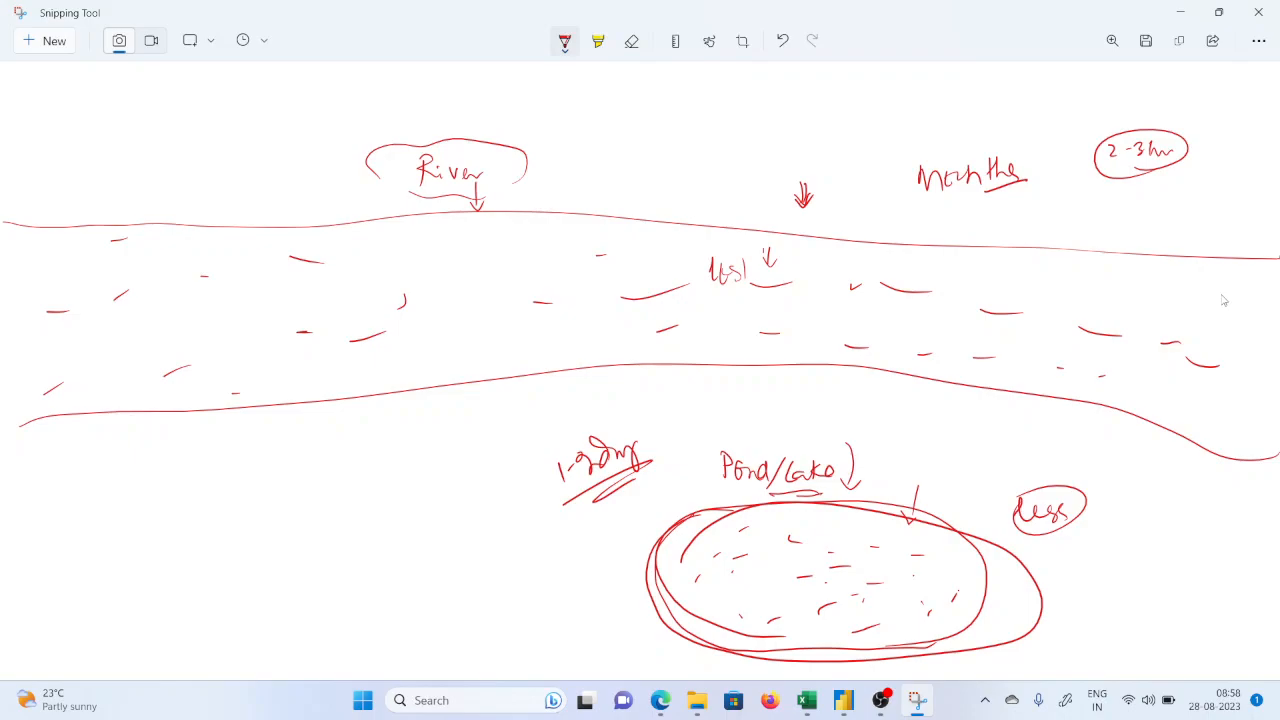
Switch to Power BI Desktop and compare the sales manager table on the report page with the Sales_PVT_2 source records
left_click(848, 711)
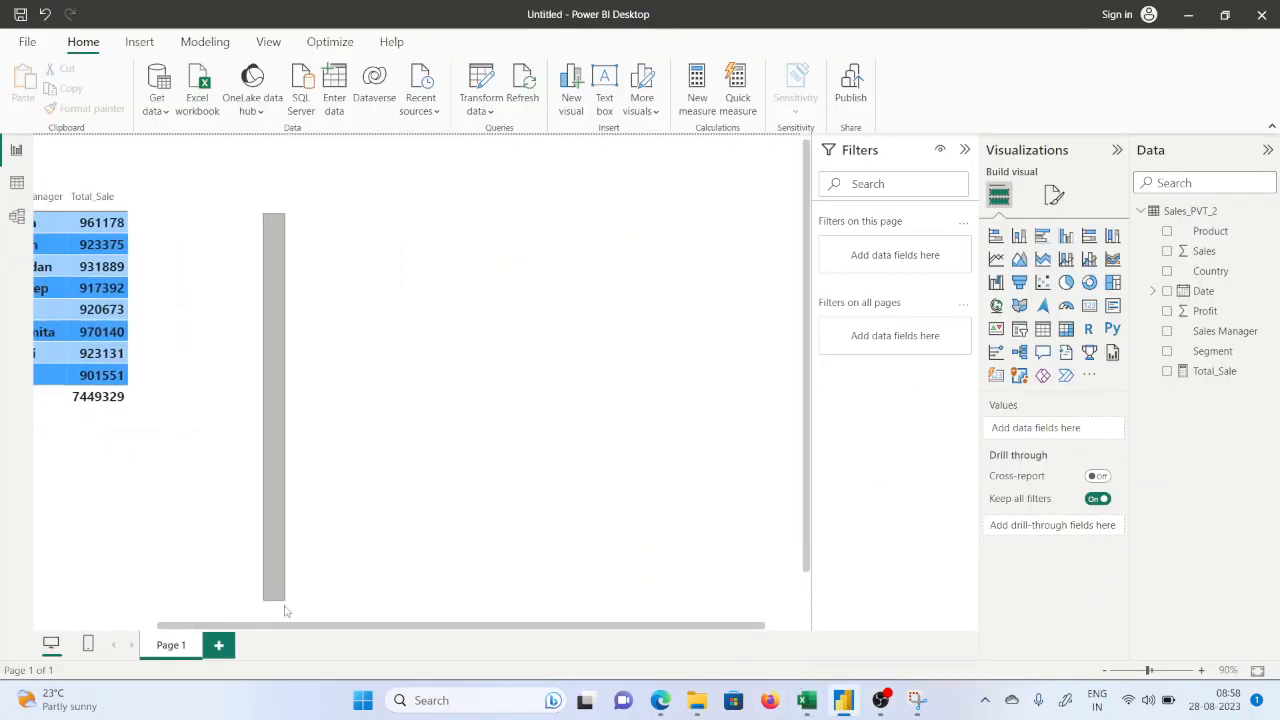
left_click(246, 583)
left_click_drag(250, 626, 112, 626)
scroll(235, 470, "up", 2)
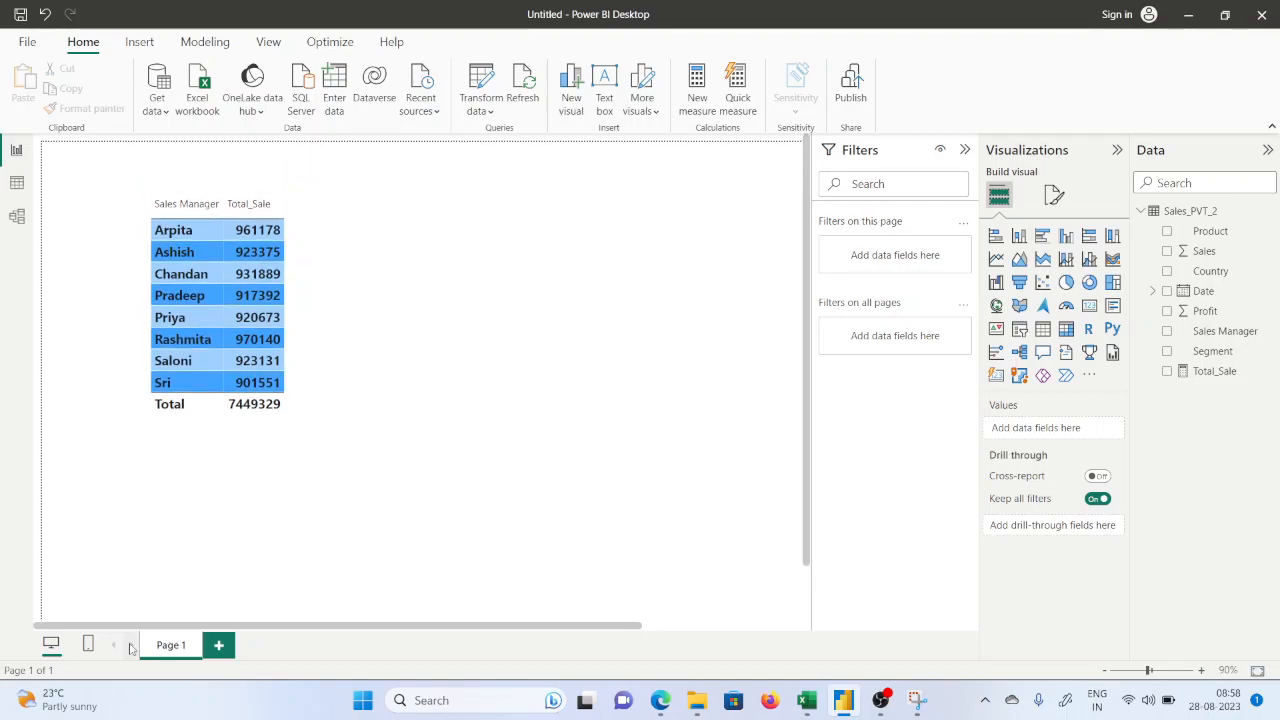
left_click(17, 183)
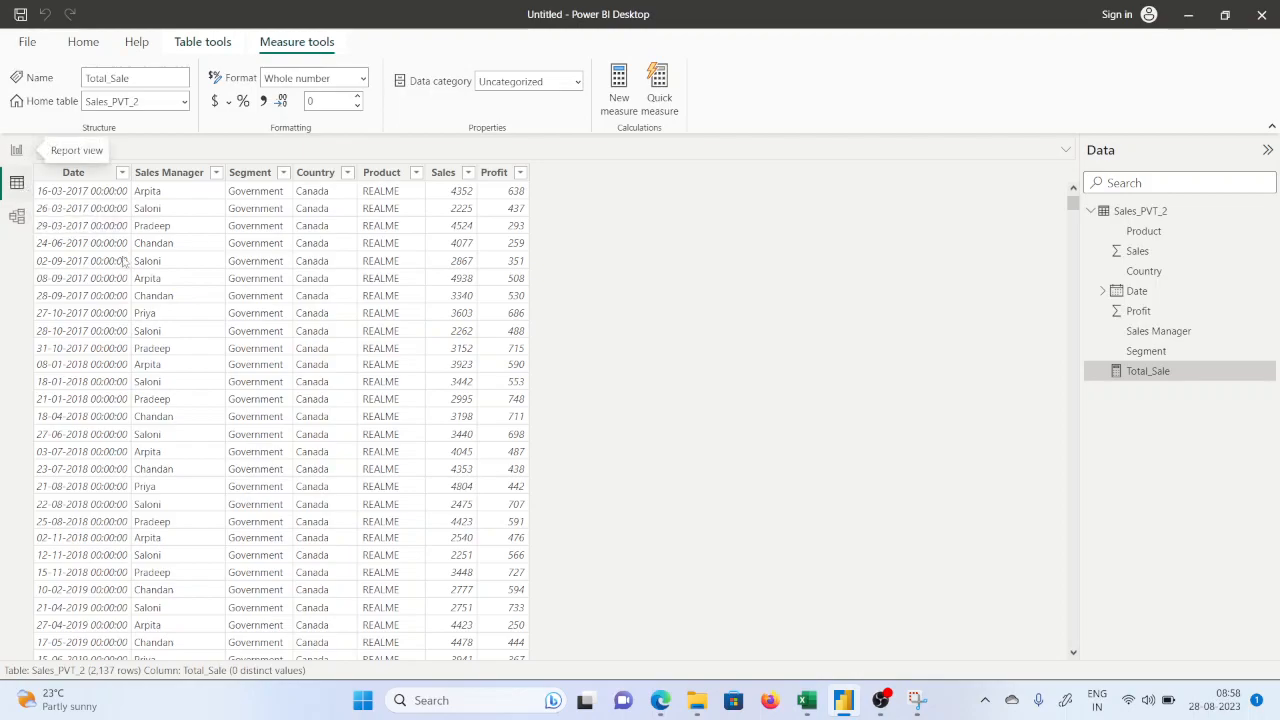
scroll(310, 525, "down", 12)
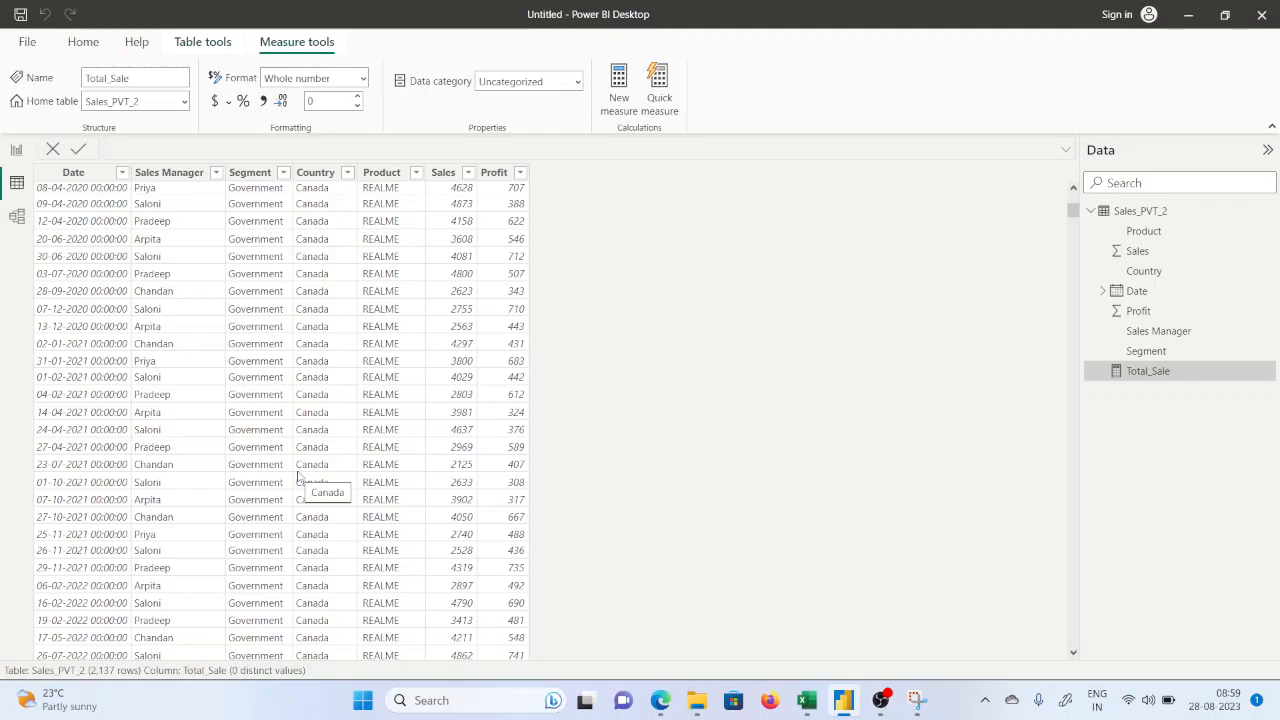
left_click(16, 153)
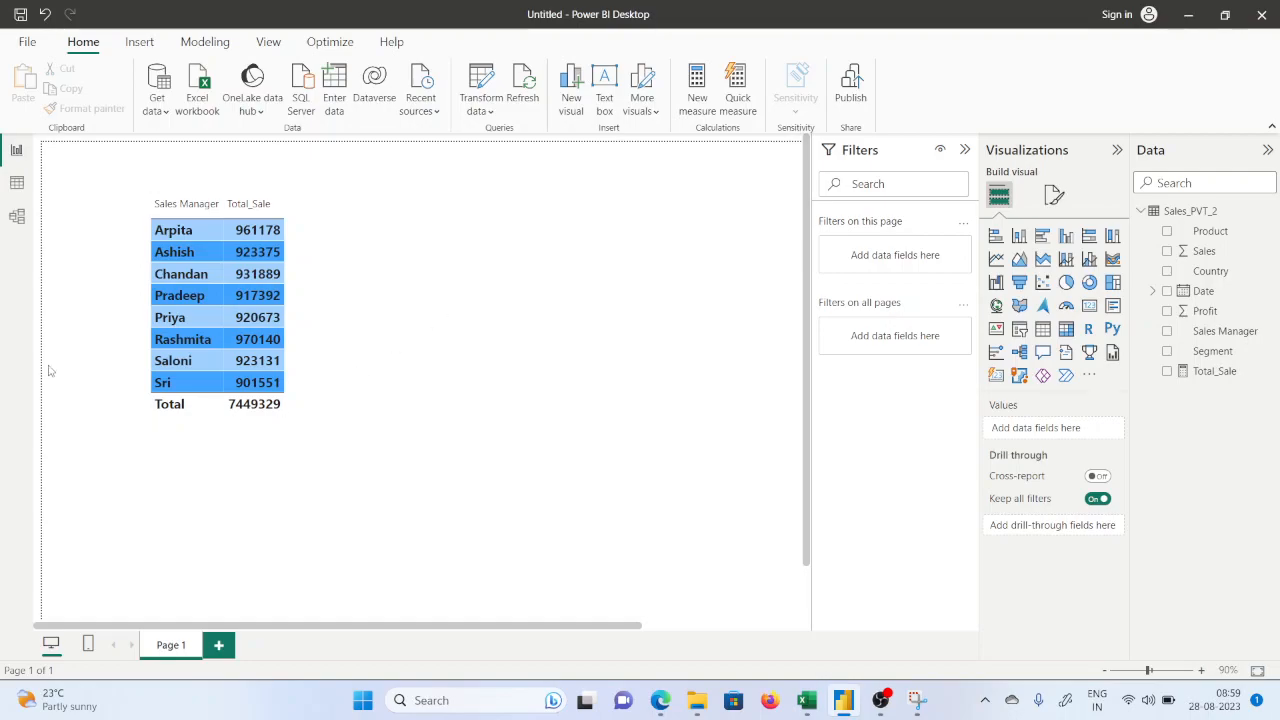
left_click(17, 183)
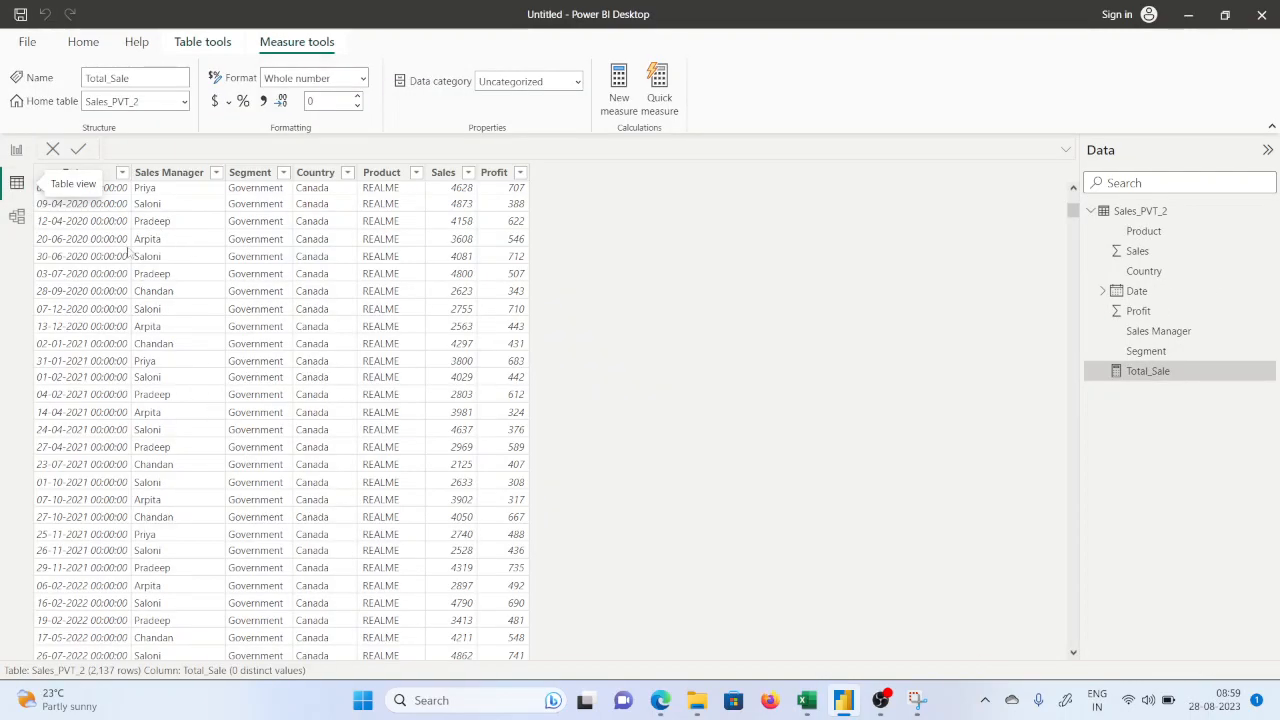
left_click(17, 152)
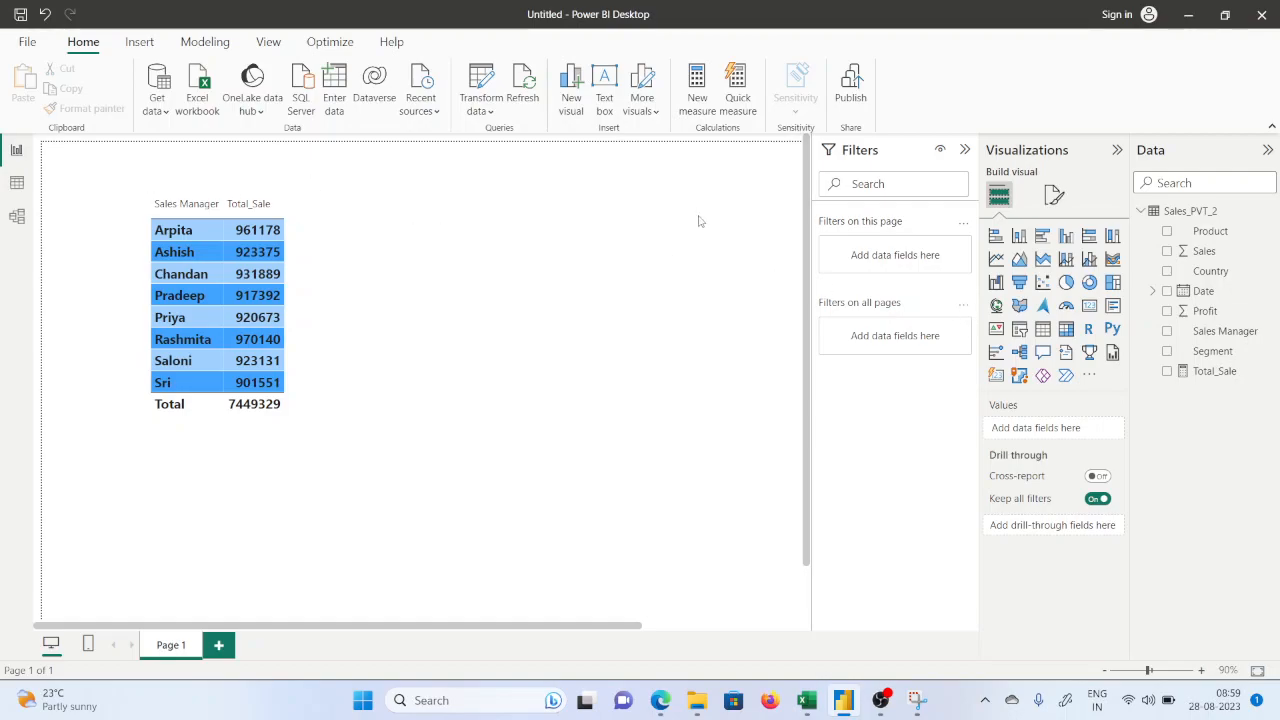
left_click(700, 104)
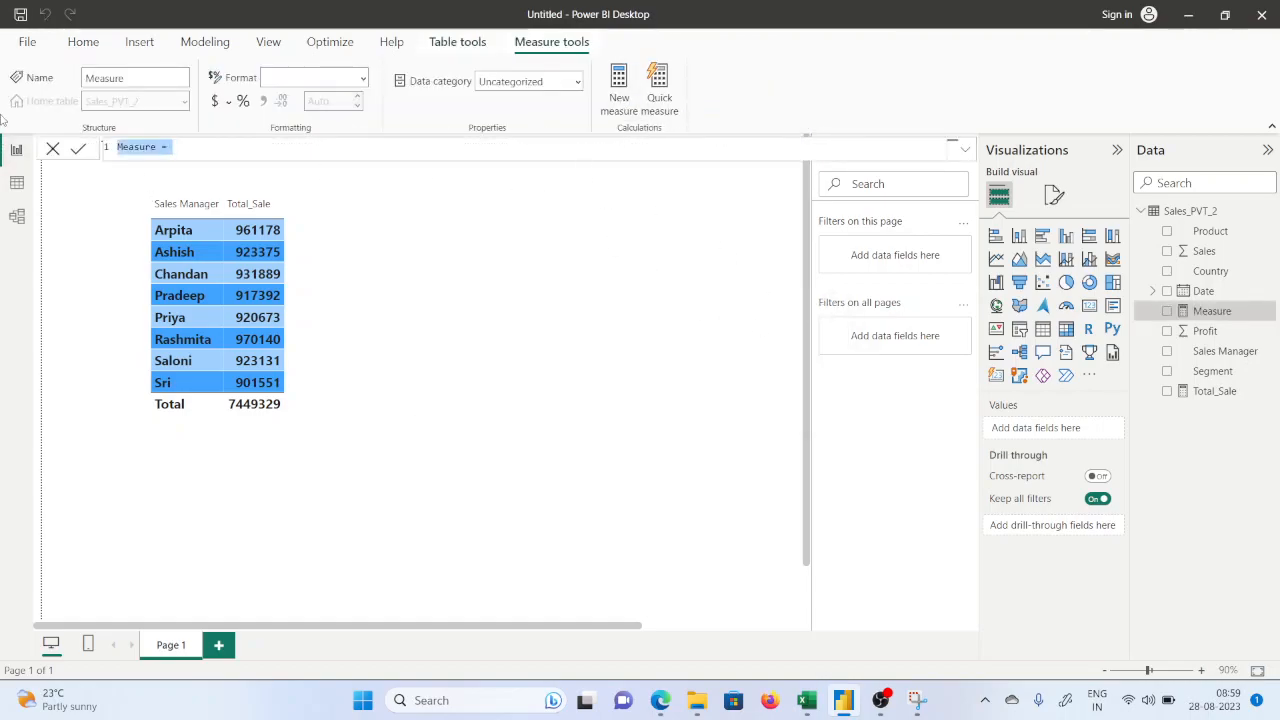
left_click(53, 150)
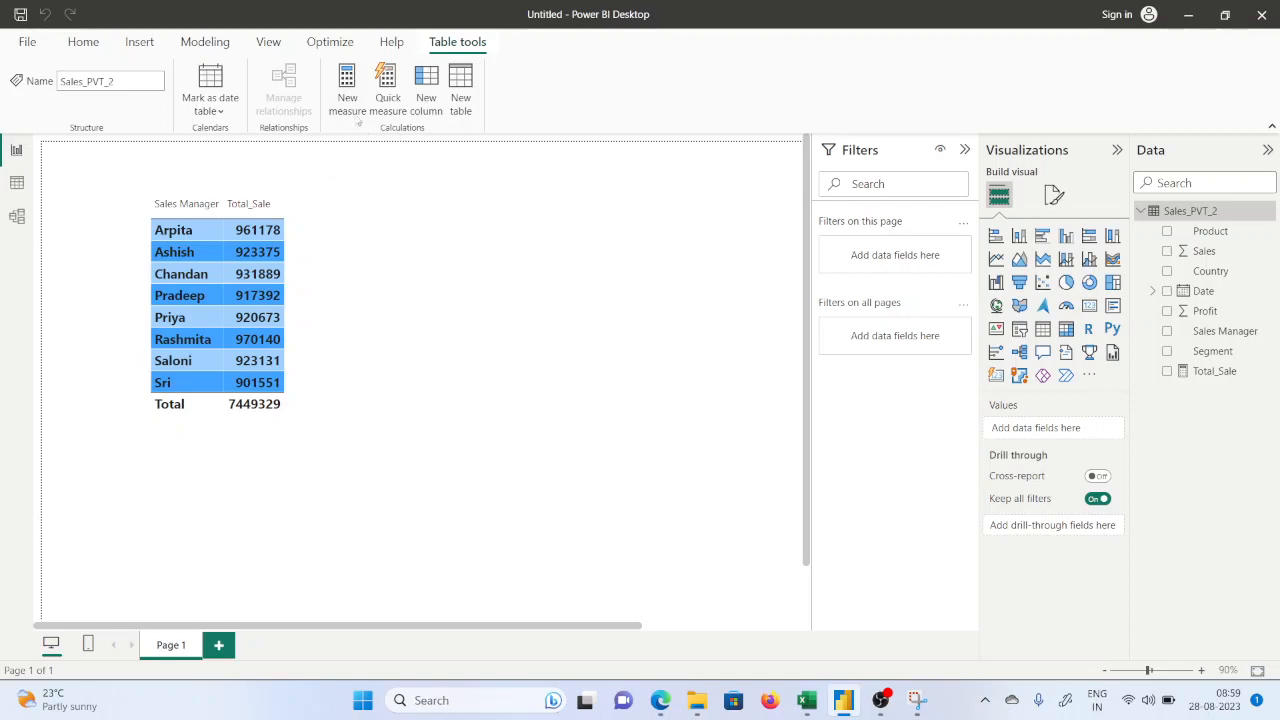
left_click(461, 84)
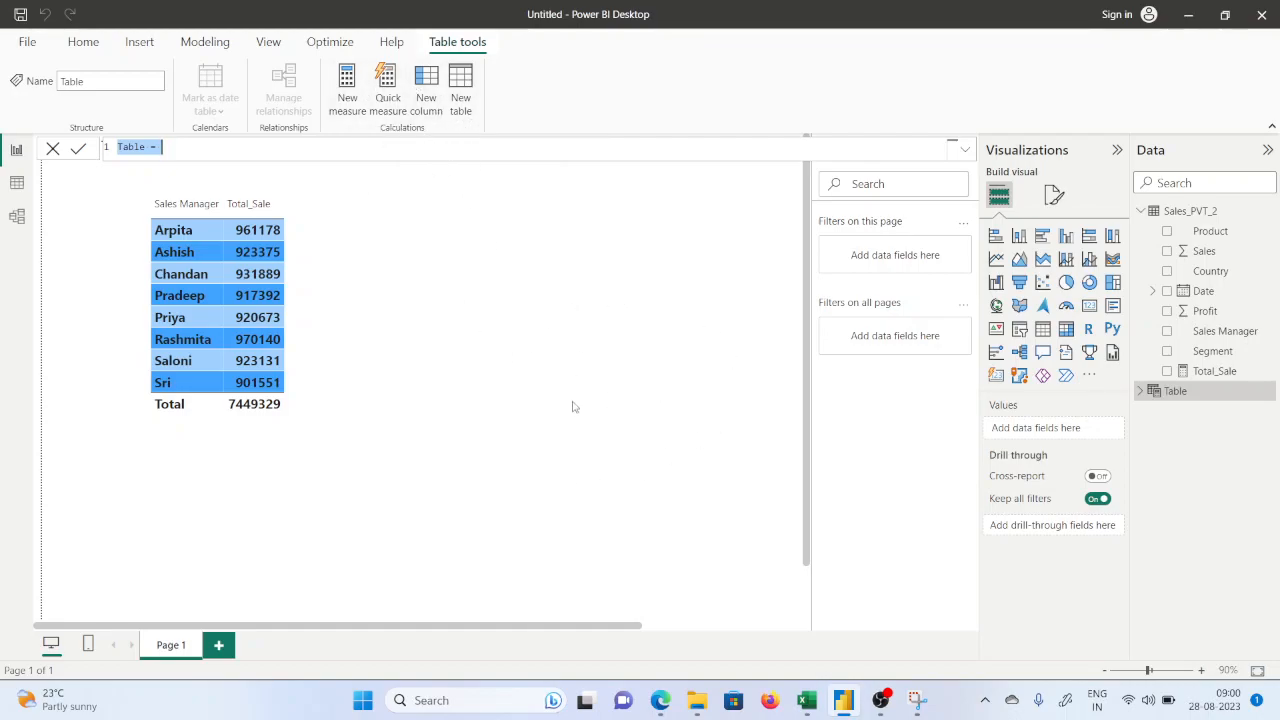
left_click(17, 182)
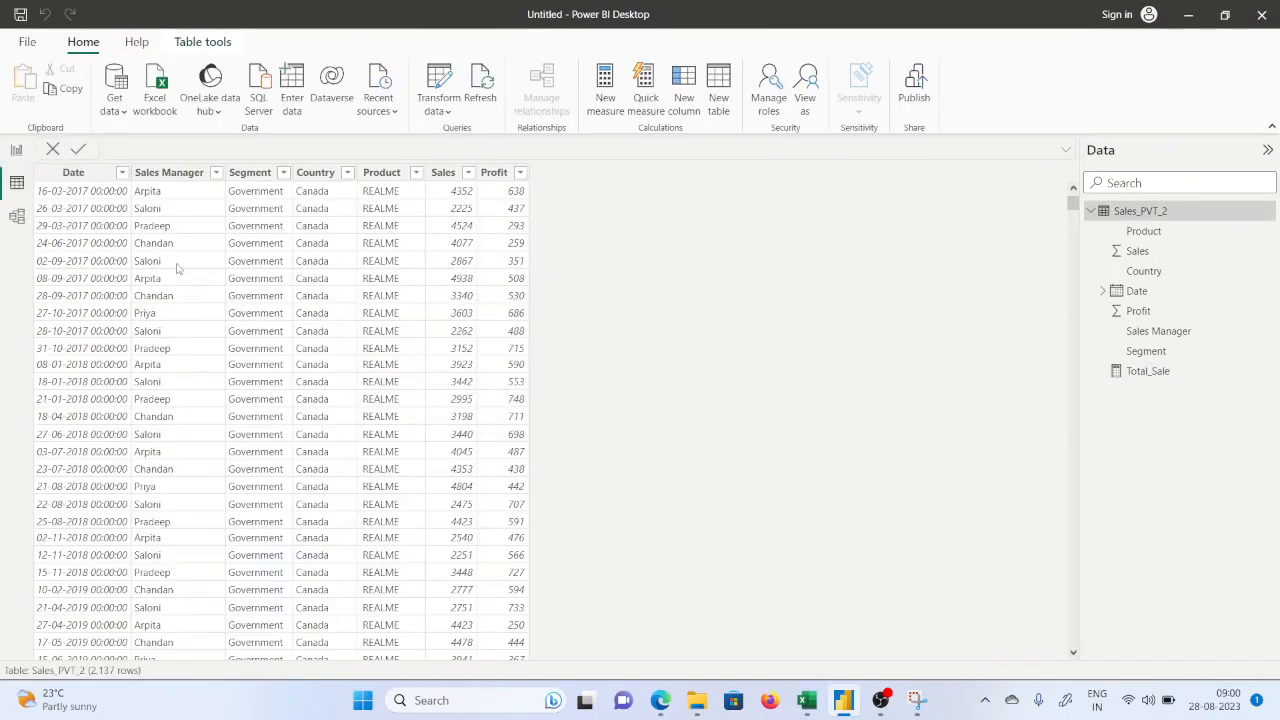
left_click(15, 158)
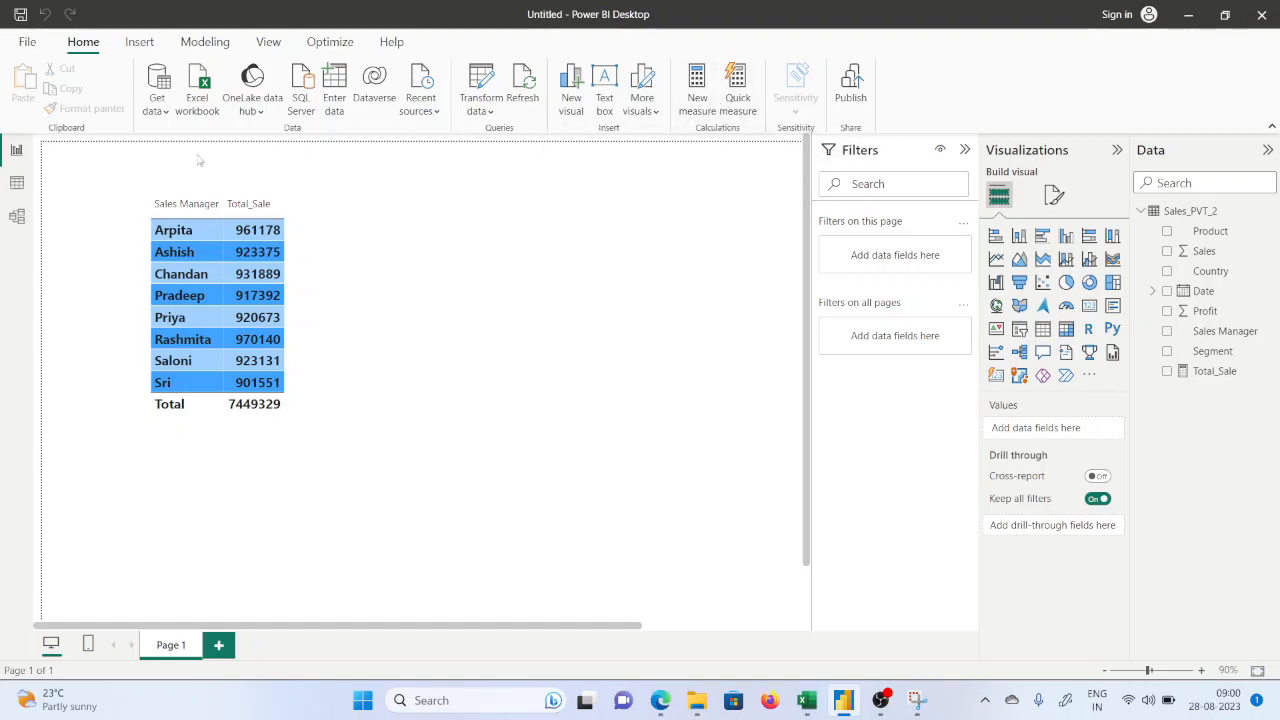
Start a new calculated table from the Table view and enlarge the formula text
left_click(17, 185)
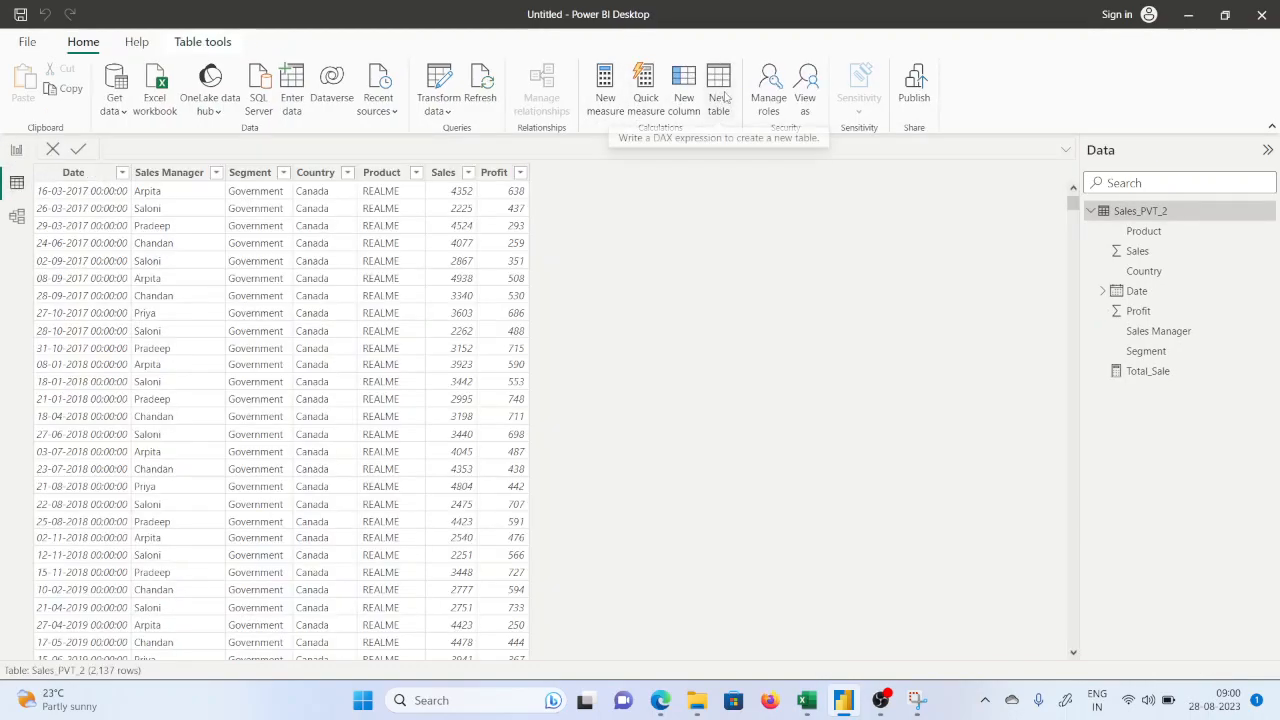
left_click(1270, 212)
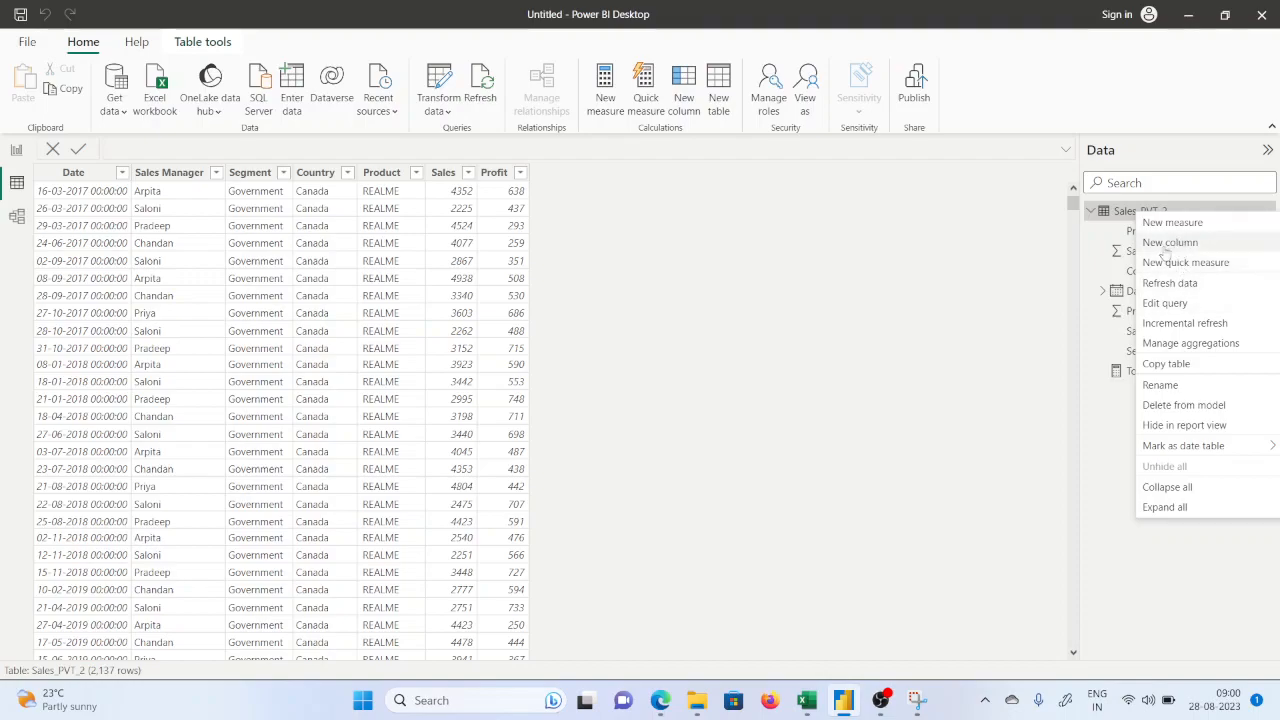
left_click(966, 336)
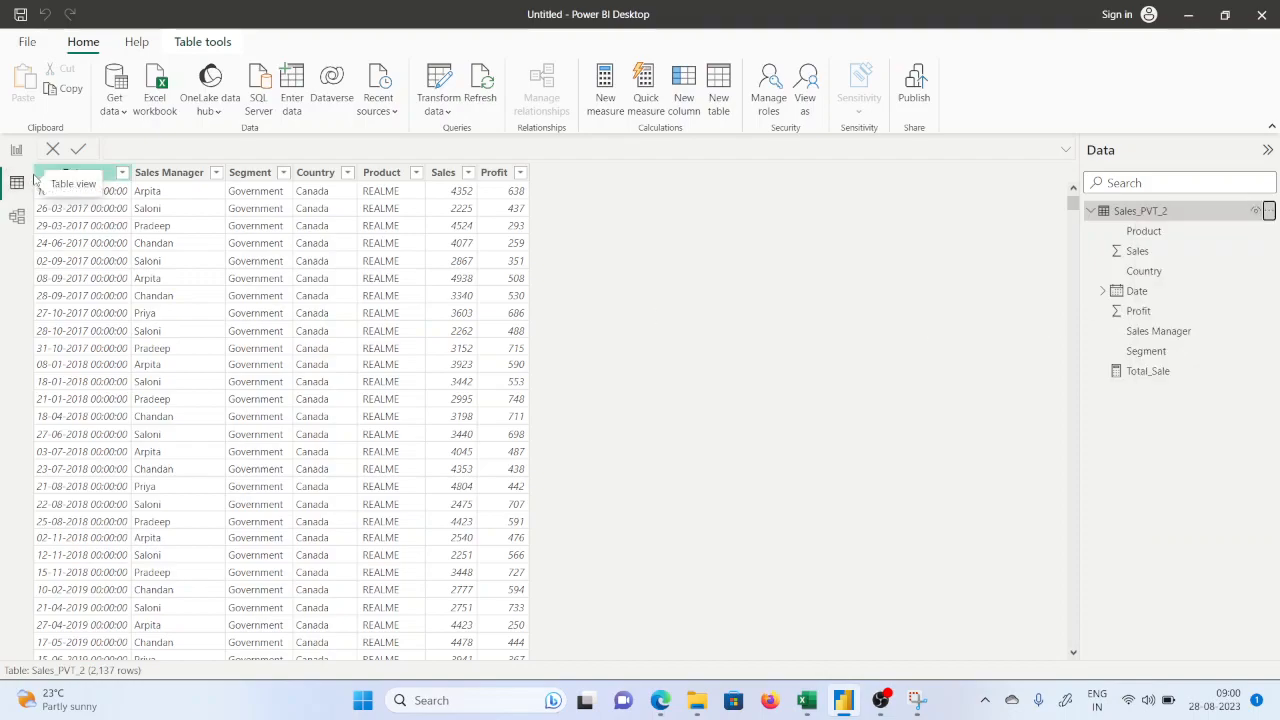
left_click(722, 92)
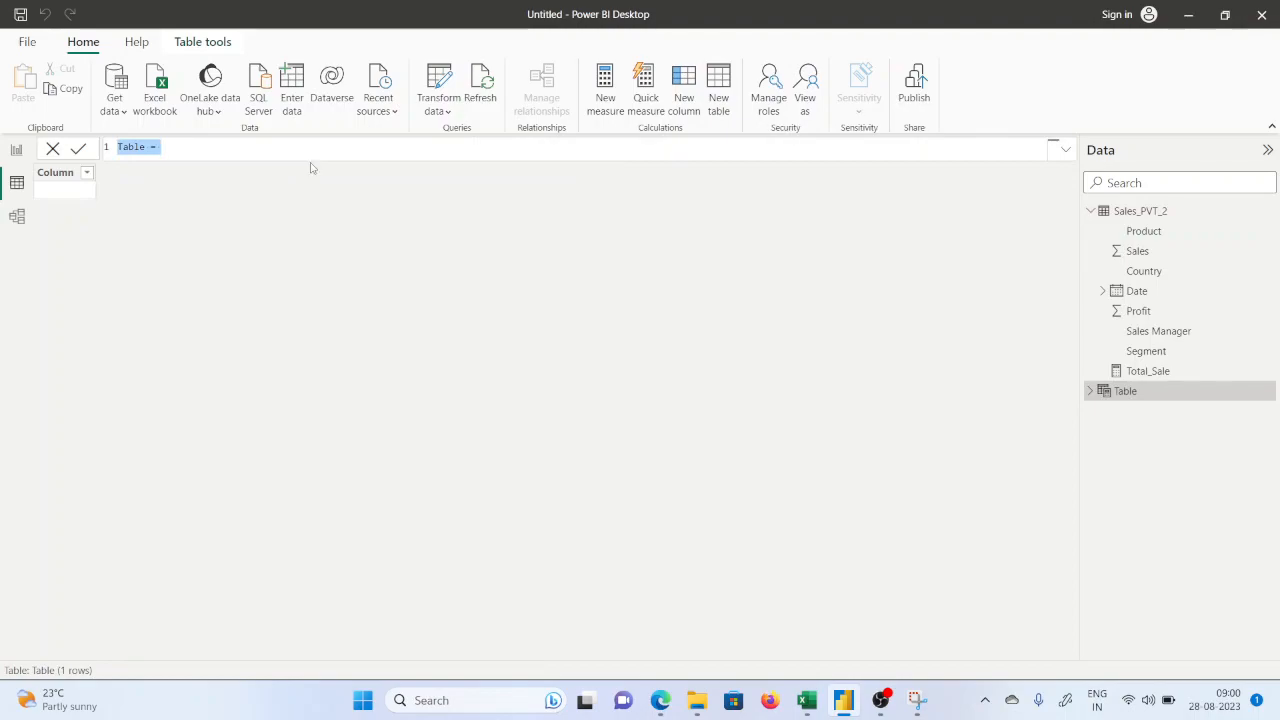
scroll(238, 147, "up", 3)
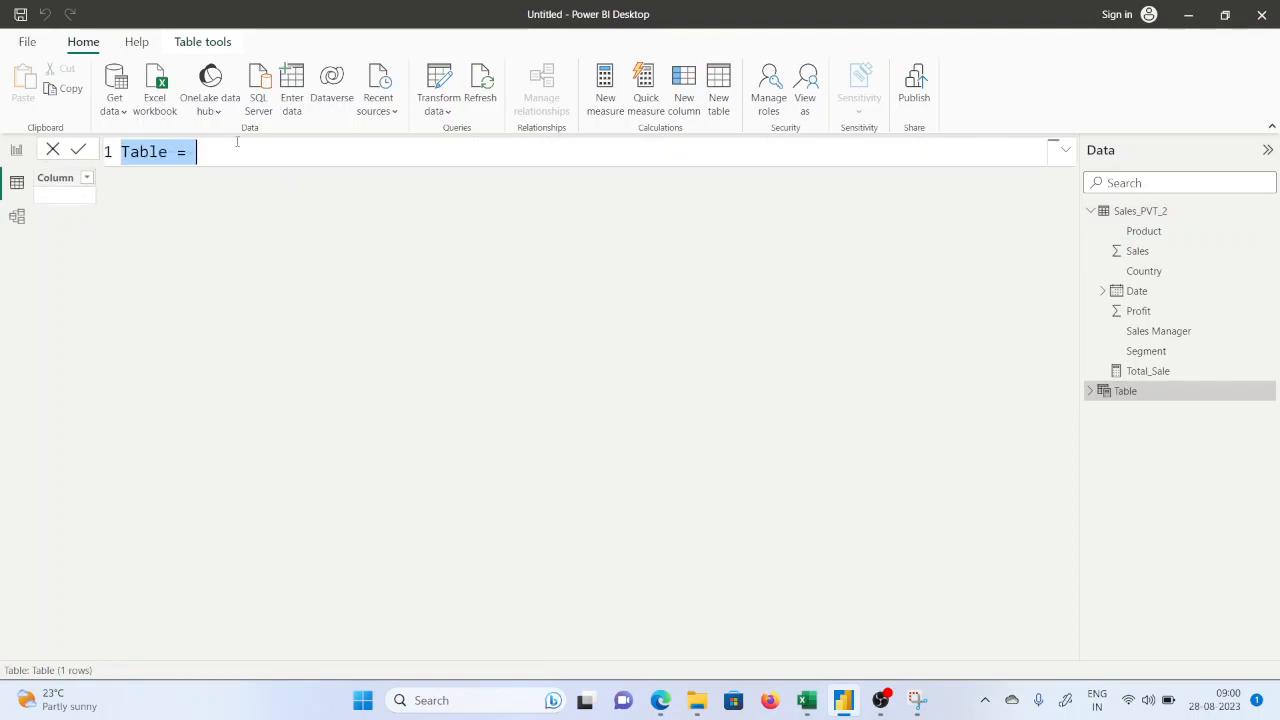
Name the calculated table COUNTRY_SALES in its formula and place the cursor after the equals sign
double_click(155, 158)
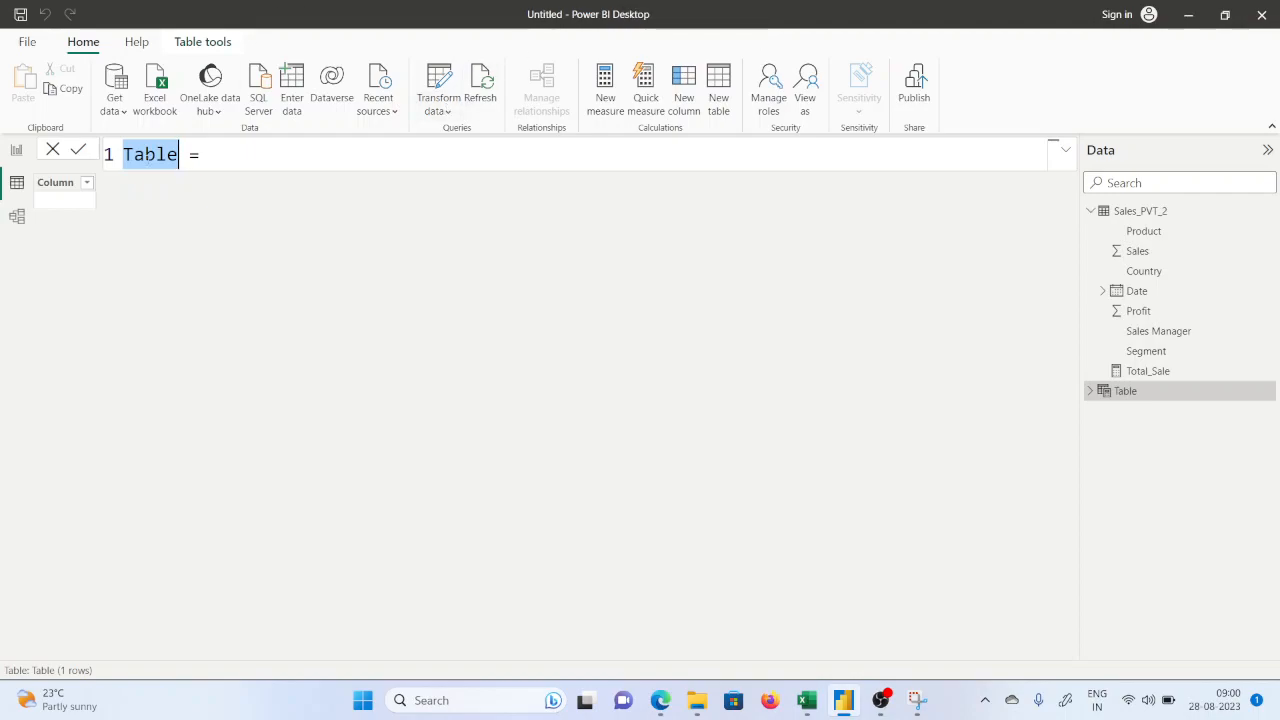
type("SALES_")
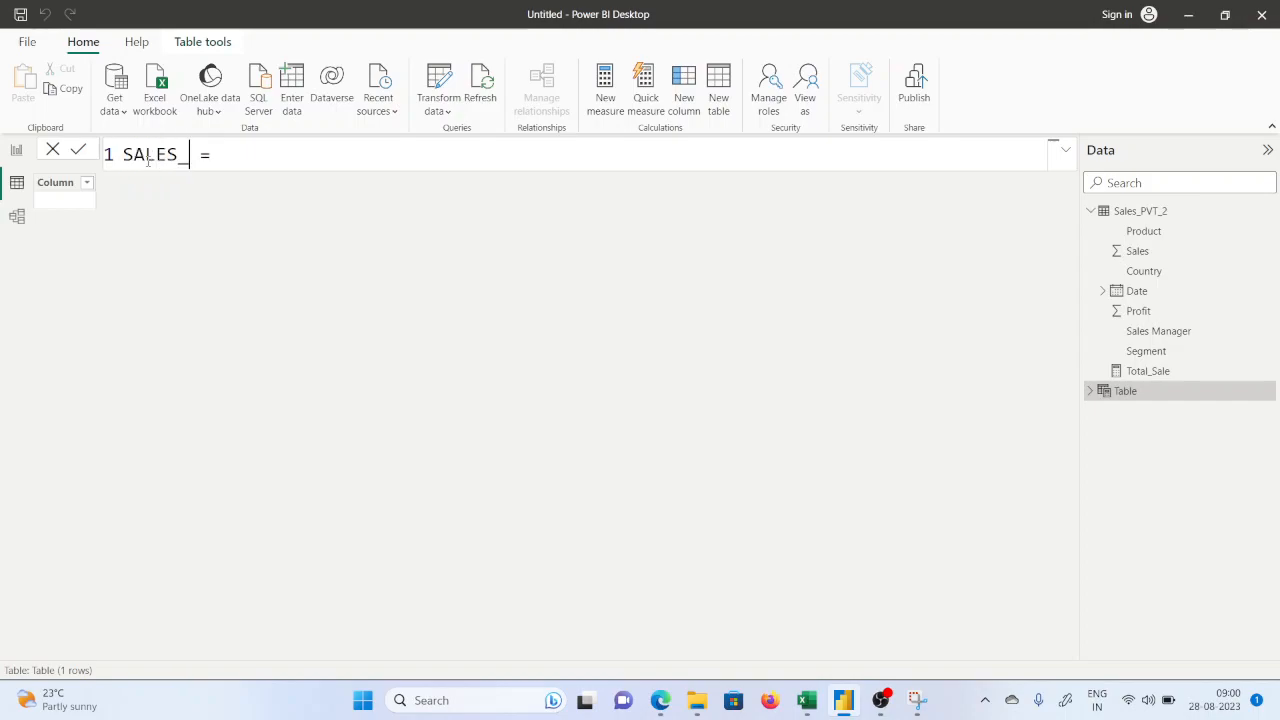
key("BackSpace")
key("BackSpace")
key("BackSpace")
key("BackSpace")
key("BackSpace")
type("COU")
type("NTRY_")
type("SALES")
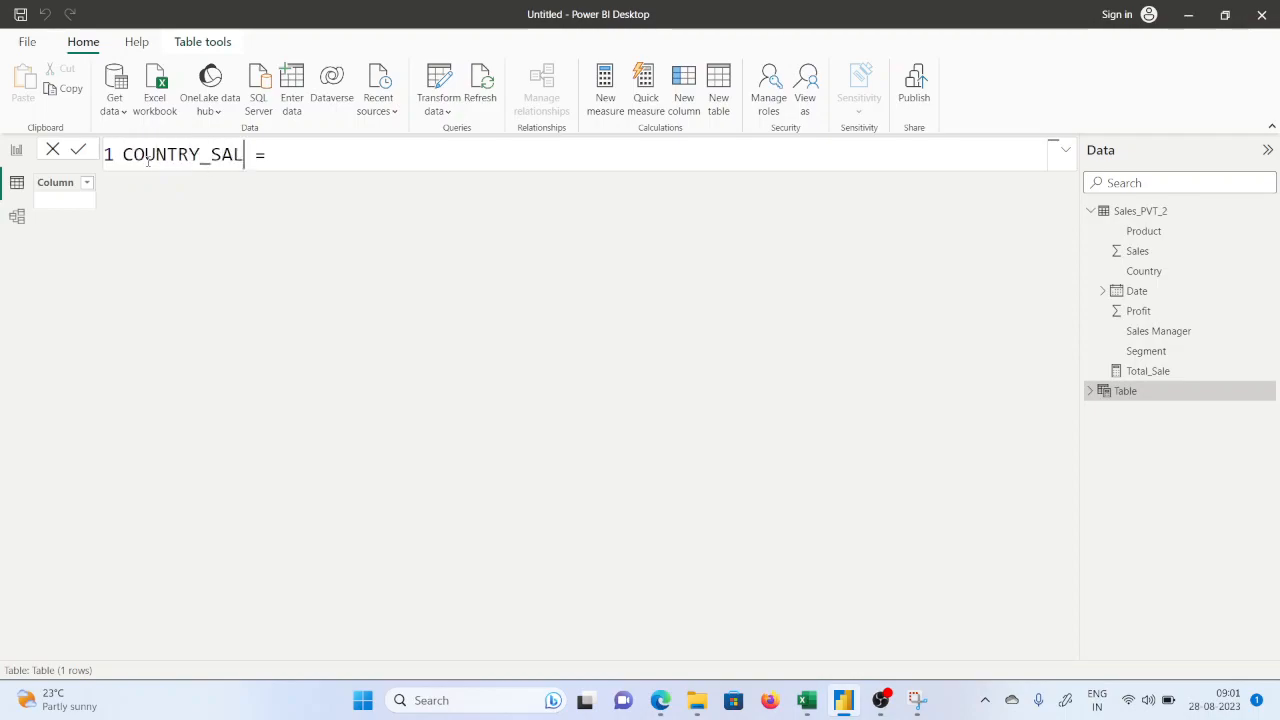
left_click(314, 158)
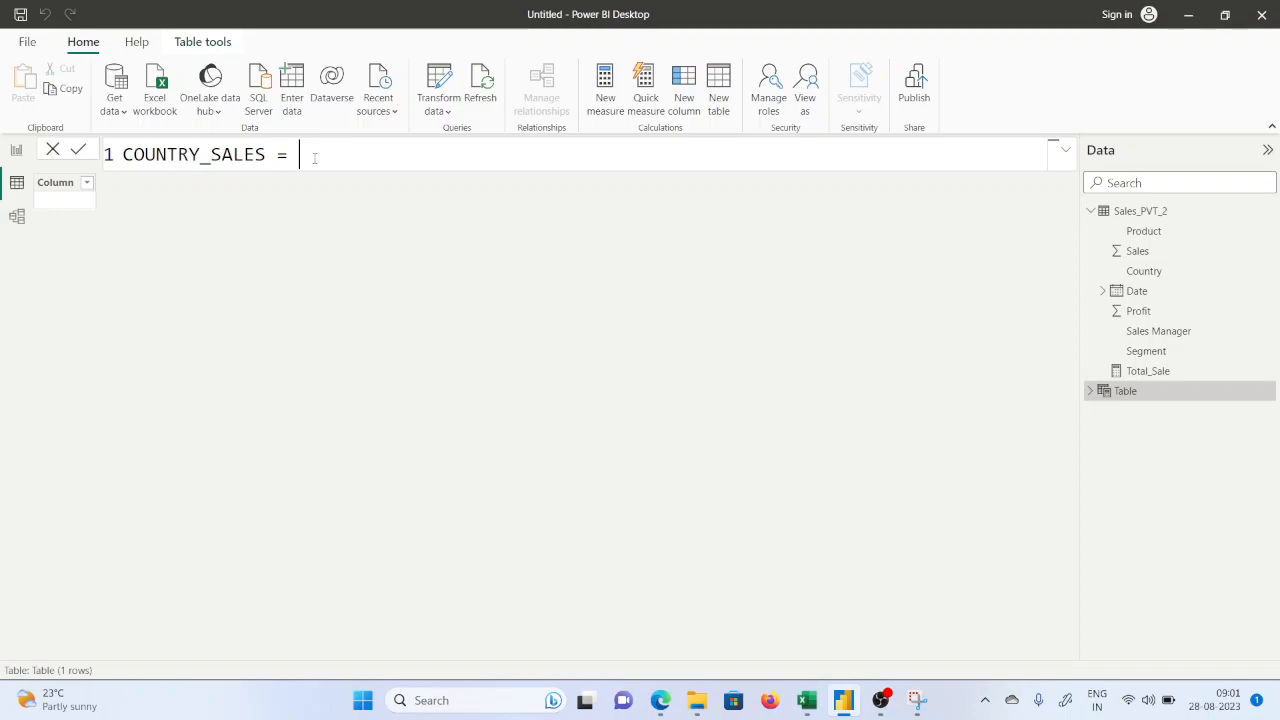
Insert the SUMMARIZE function after the equals sign in the COUNTRY_SALES formula
type("SU")
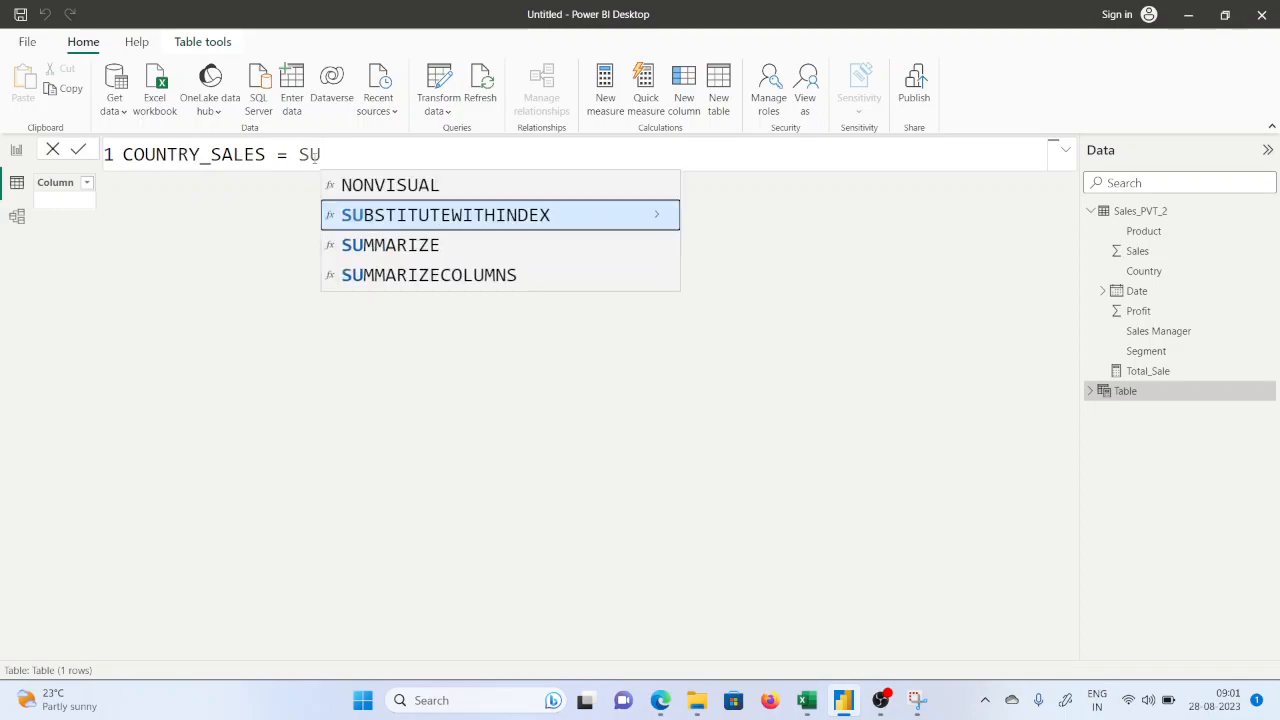
key("Down")
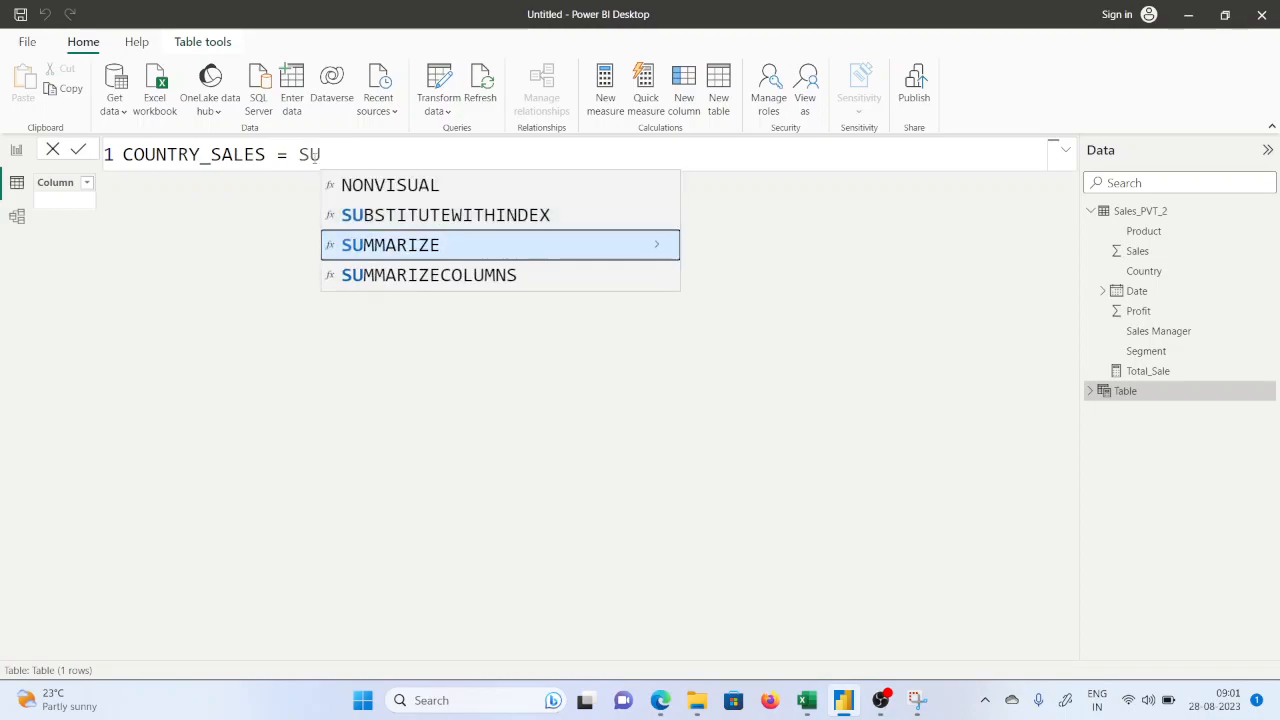
key("Tab")
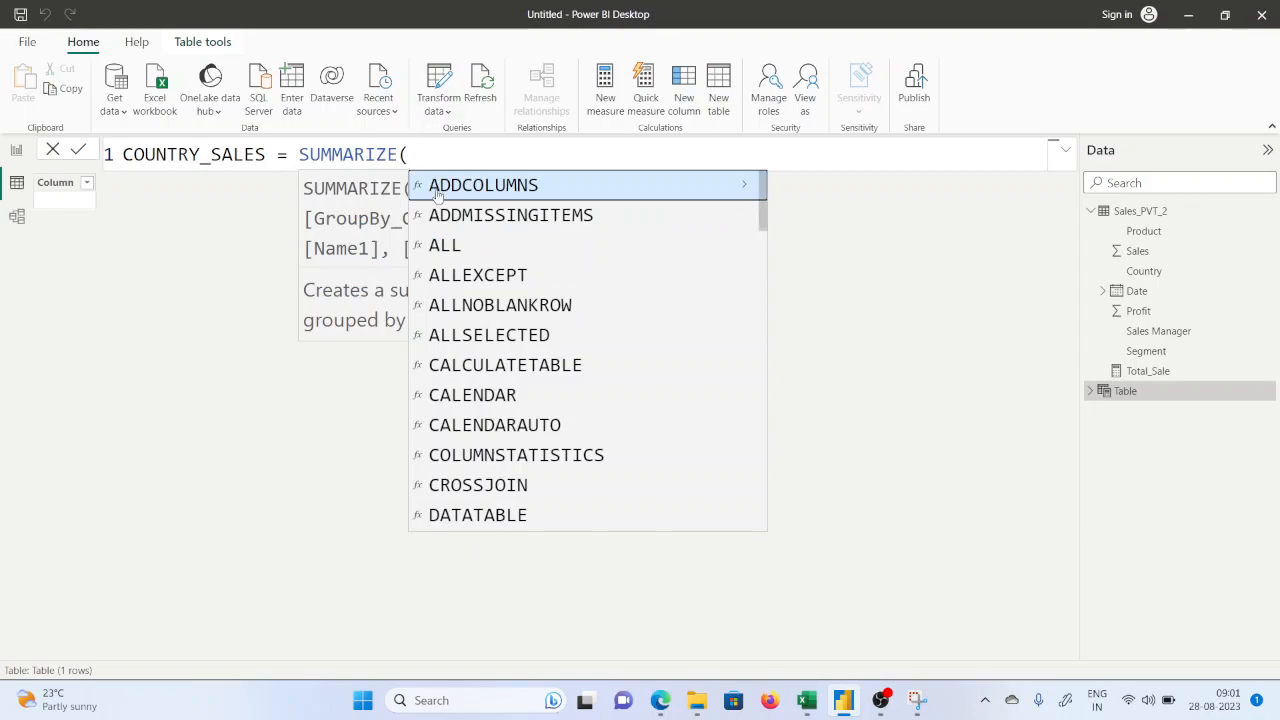
Re-enter the end of the SUMMARIZE call with its opening parenthesis to bring back the argument hints
left_click(215, 313)
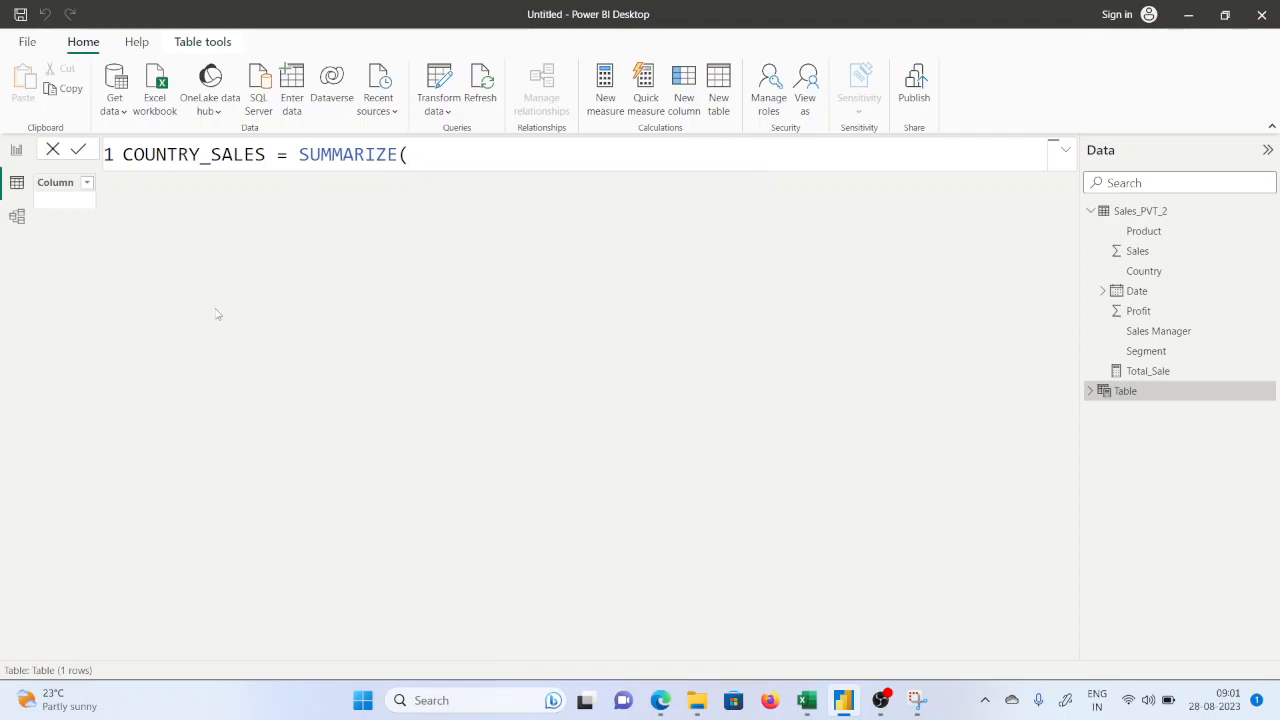
left_click(430, 157)
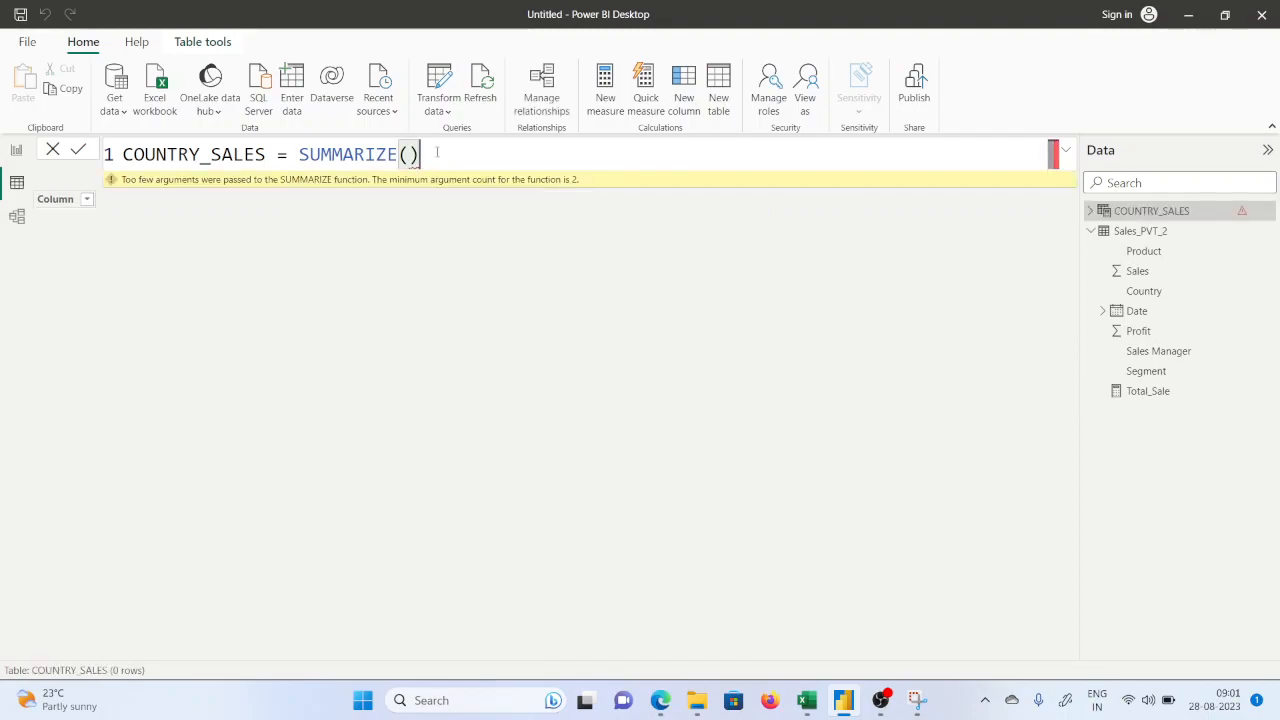
key("BackSpace")
key("BackSpace")
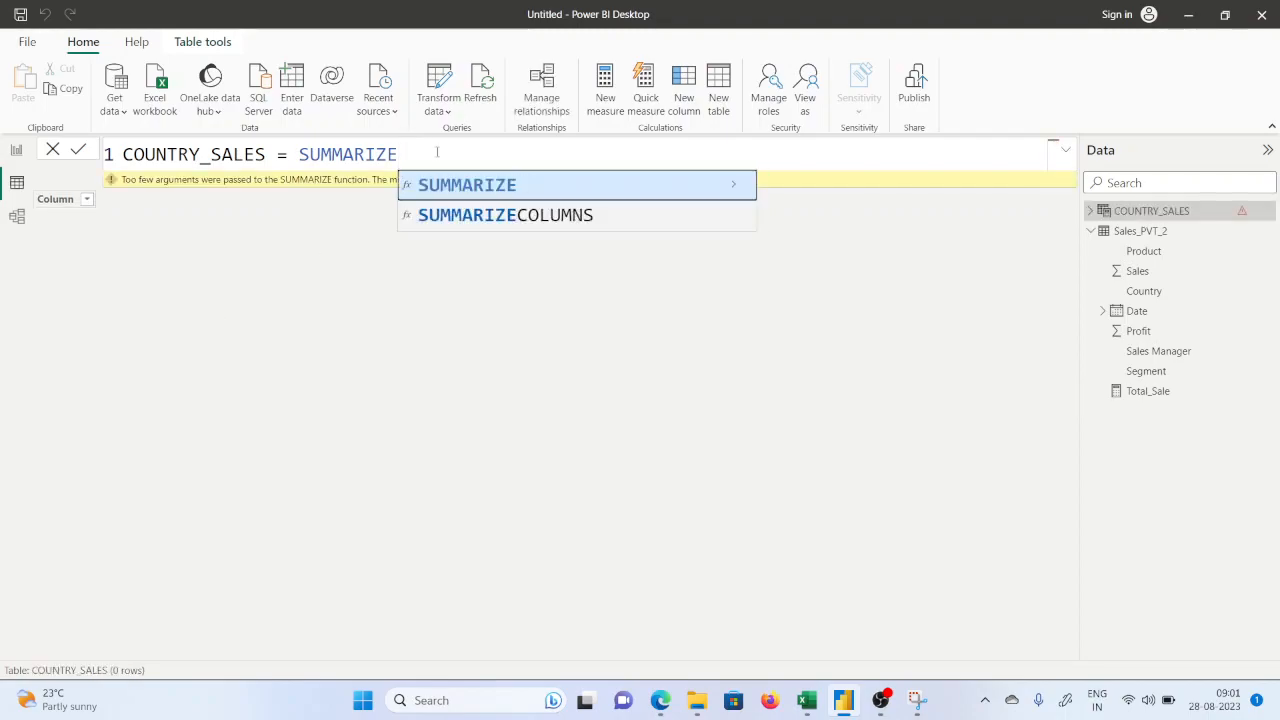
type("(")
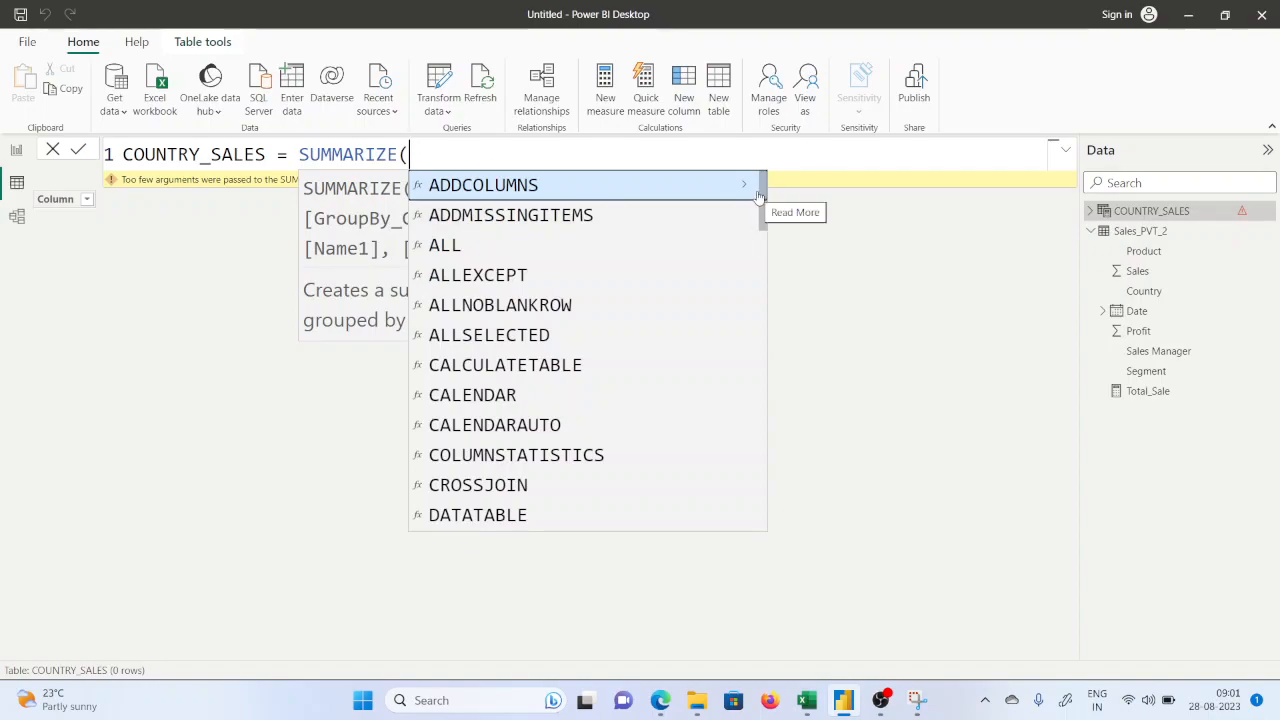
left_click(344, 518)
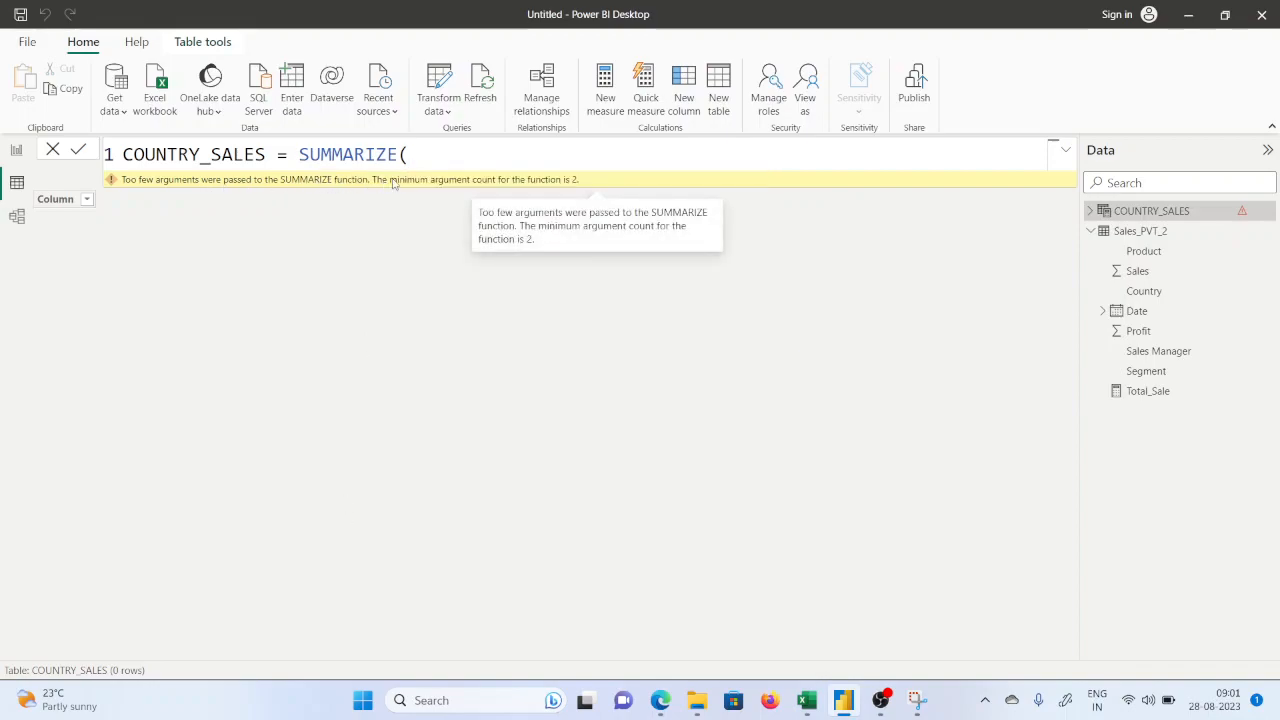
left_click(432, 156)
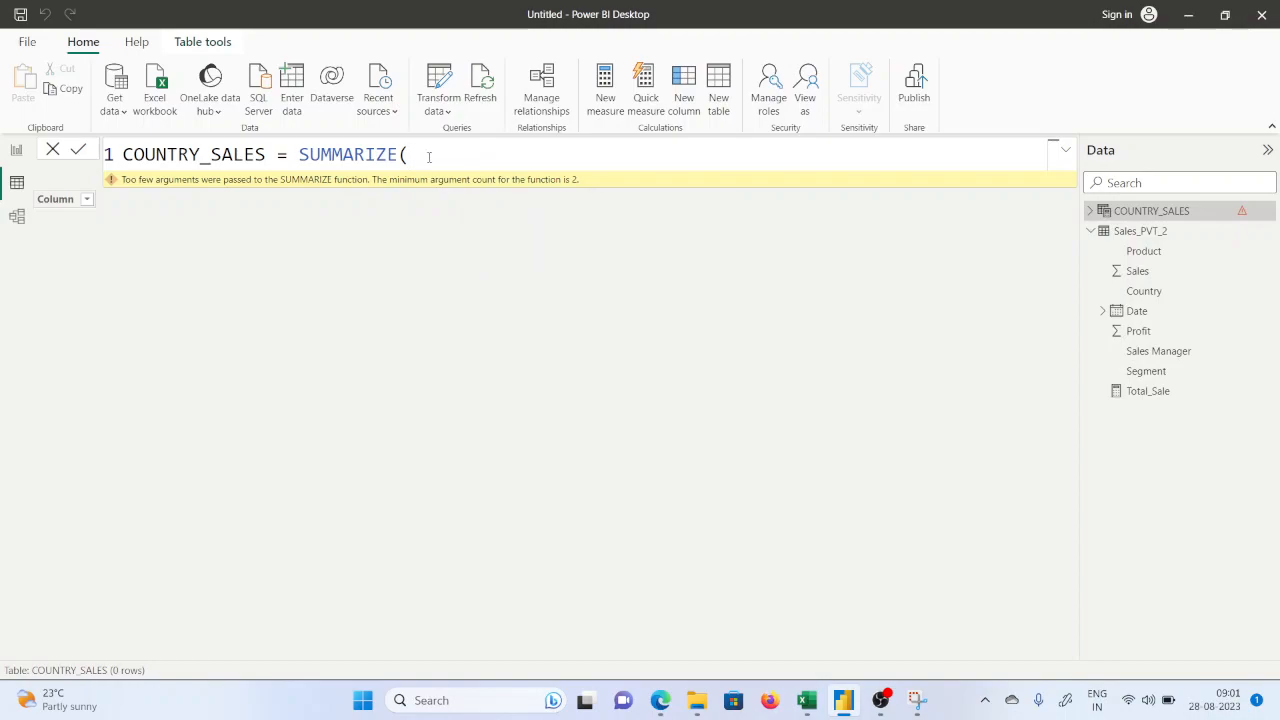
key("BackSpace")
key("BackSpace")
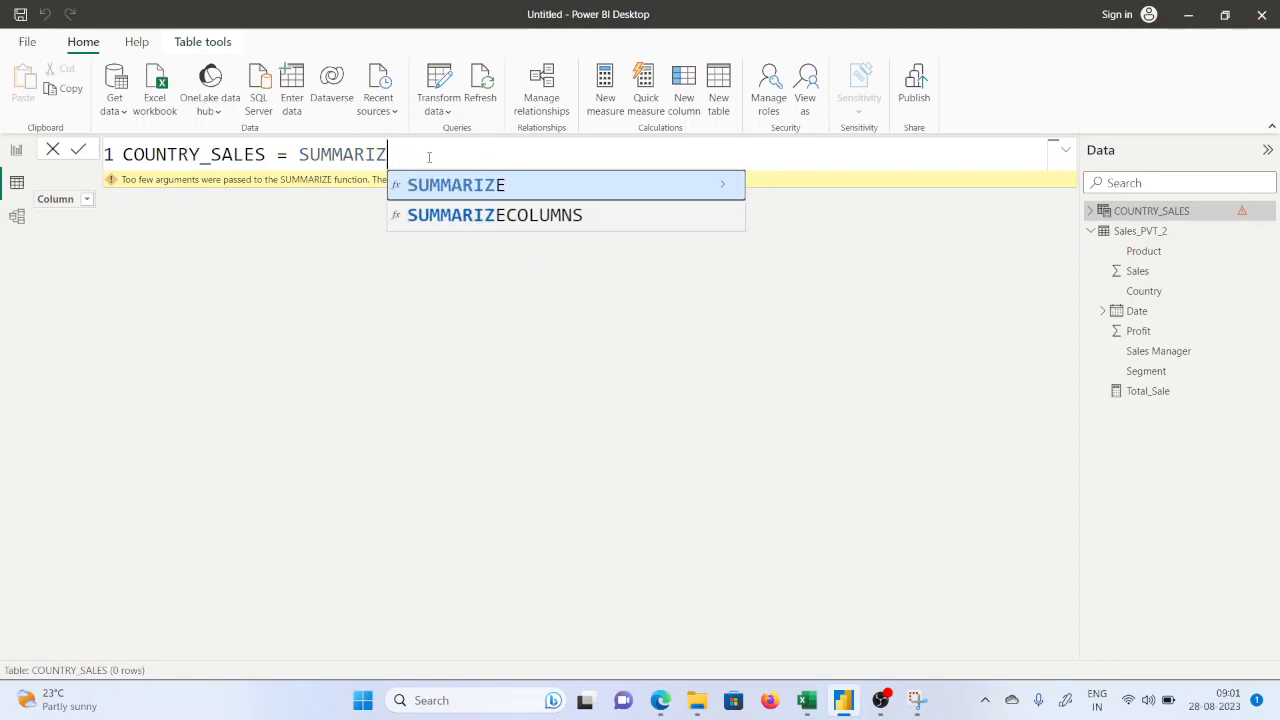
type("E")
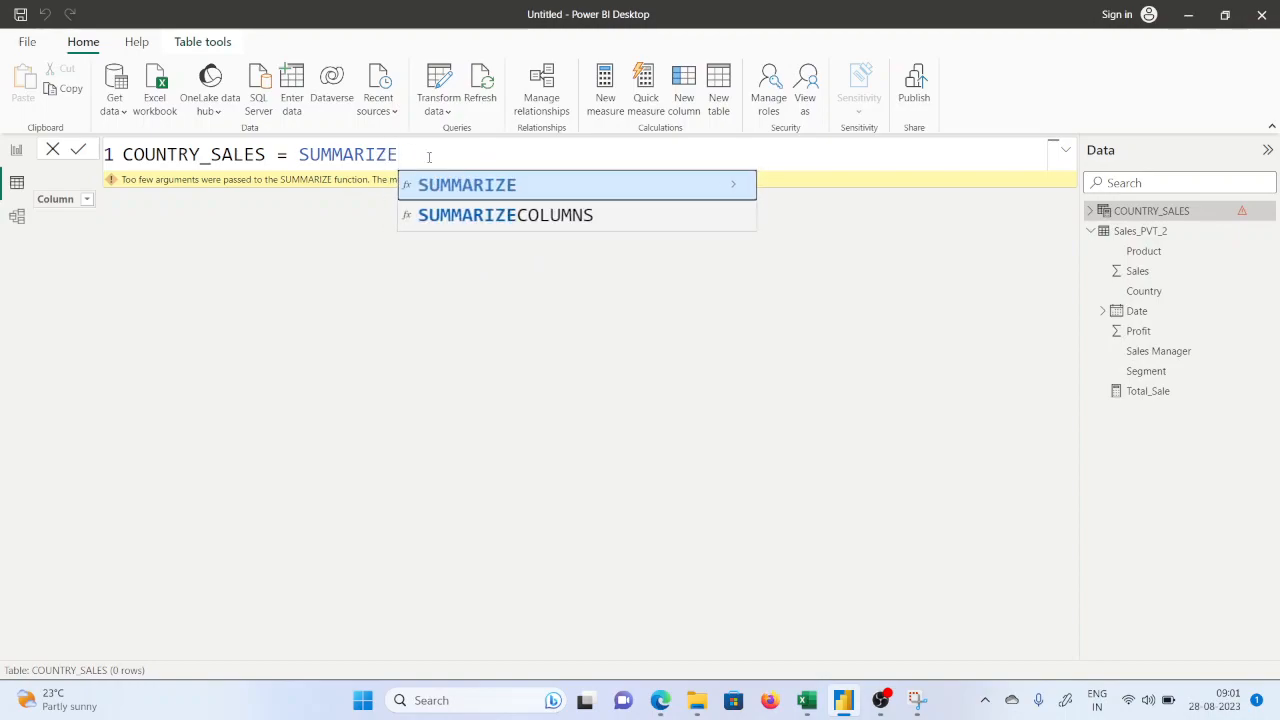
type("(")
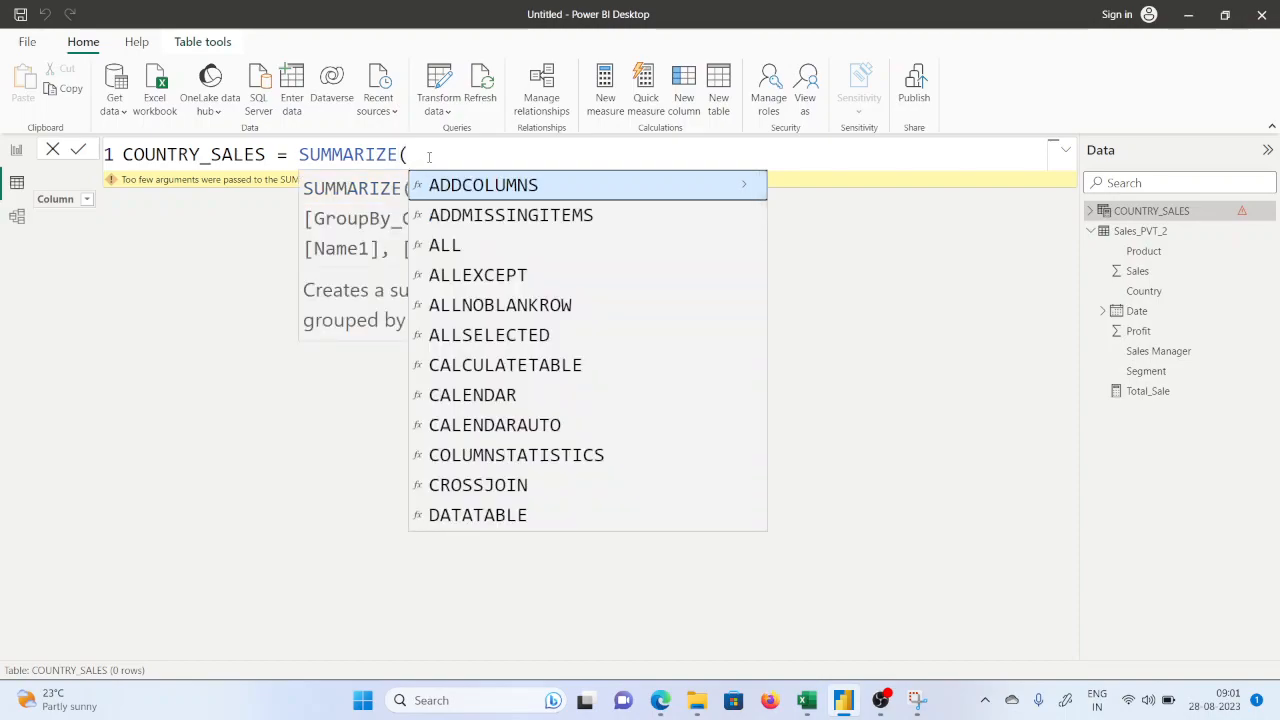
Set Sales_PVT_2 as the table argument of SUMMARIZE and add a comma for the next argument
type("SA")
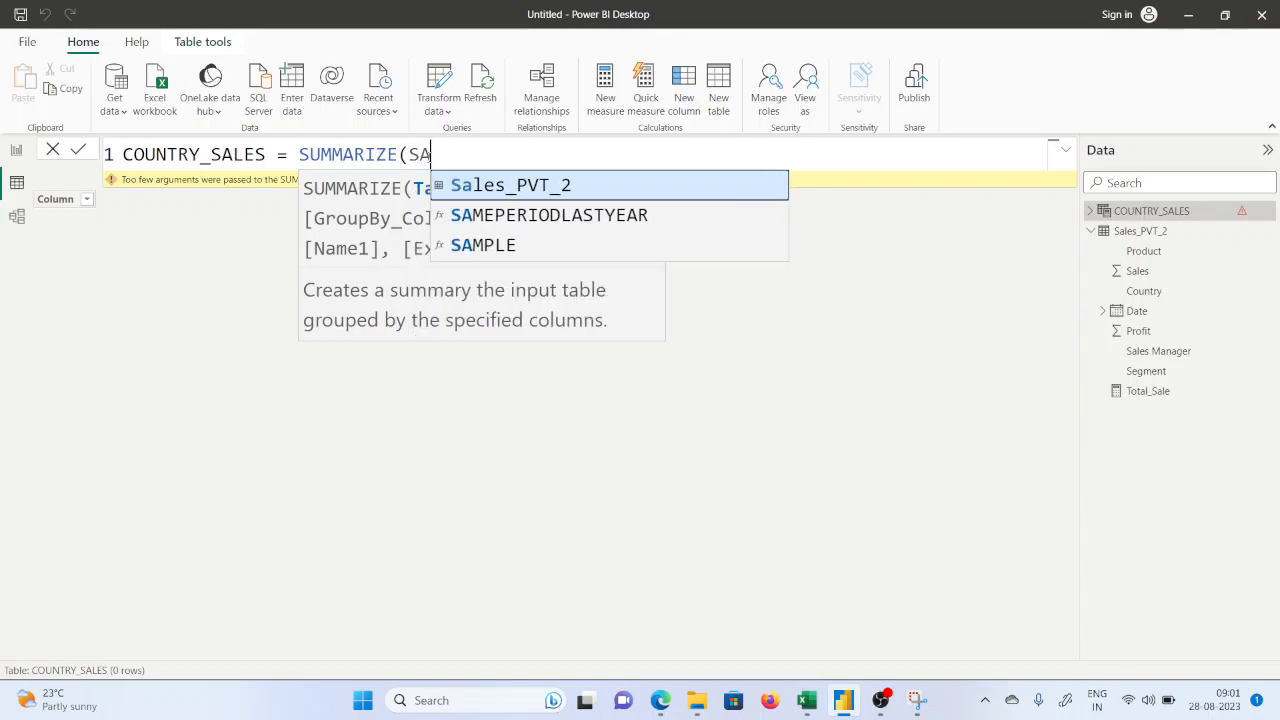
key("Tab")
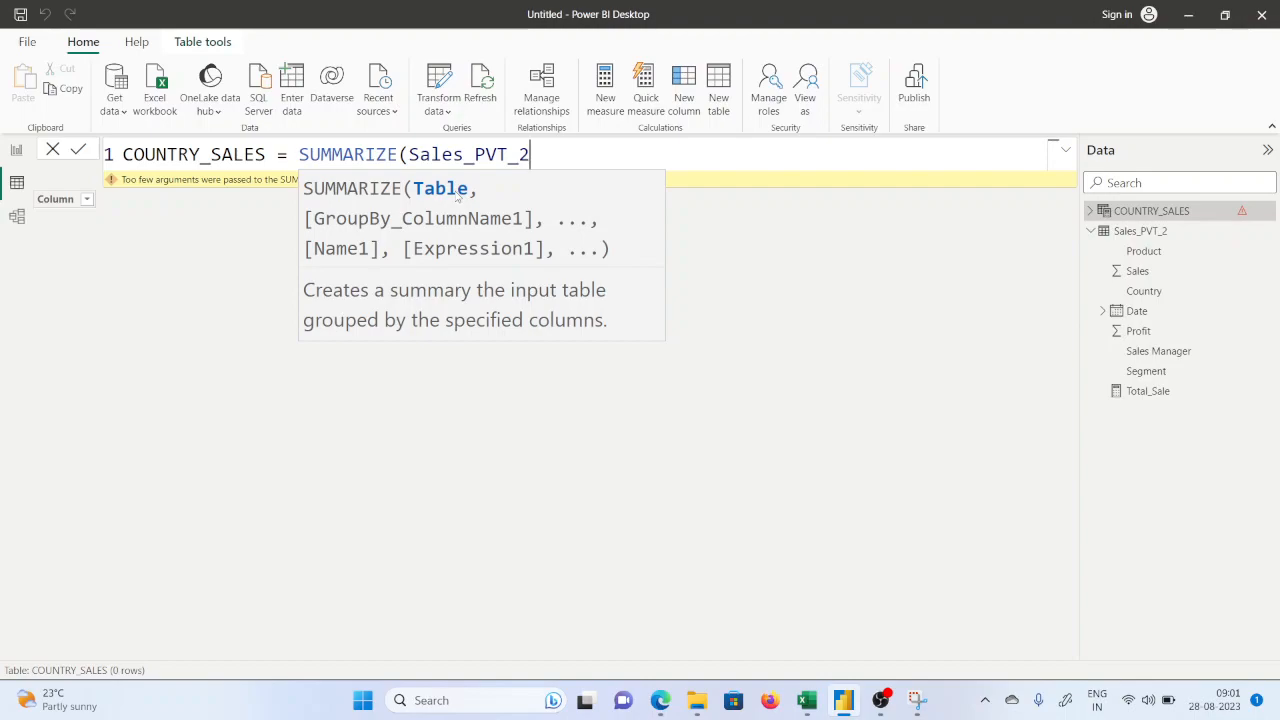
type(",")
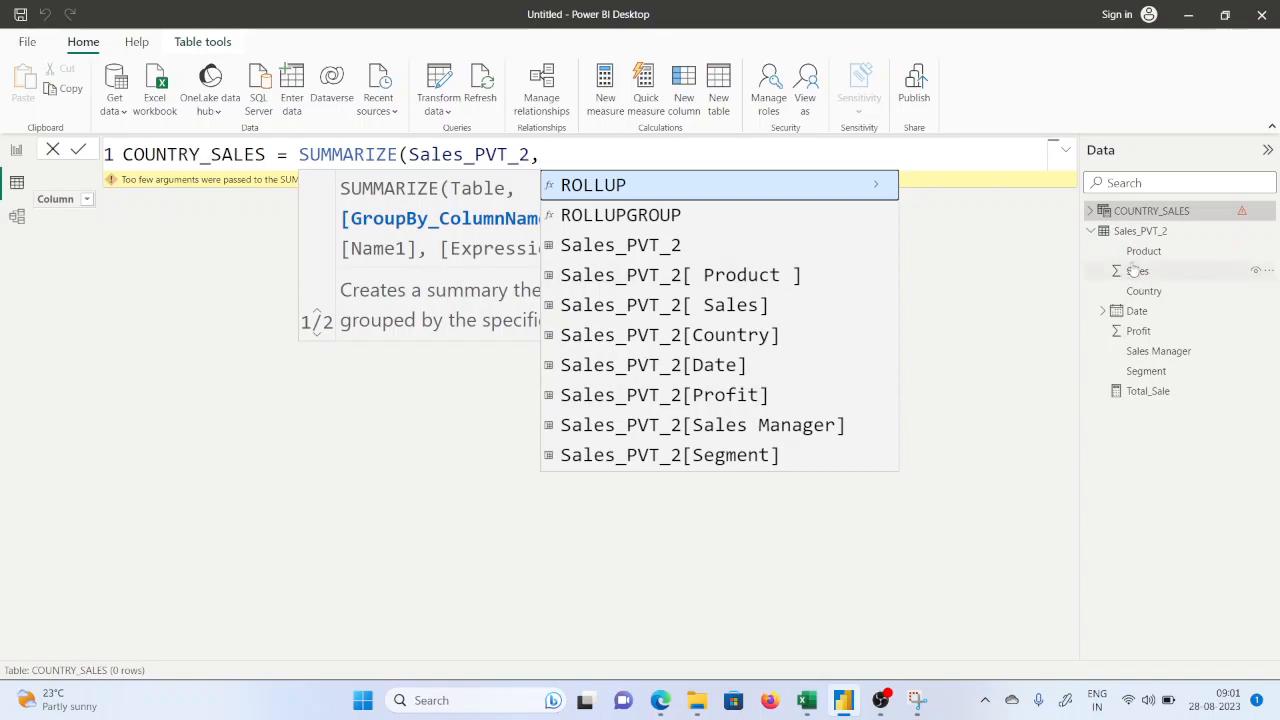
Switch to the Snipping Tool sketch and handwrite "Select salesM, sum(sales)" diagonally across the river's lower bank
left_click(16, 150)
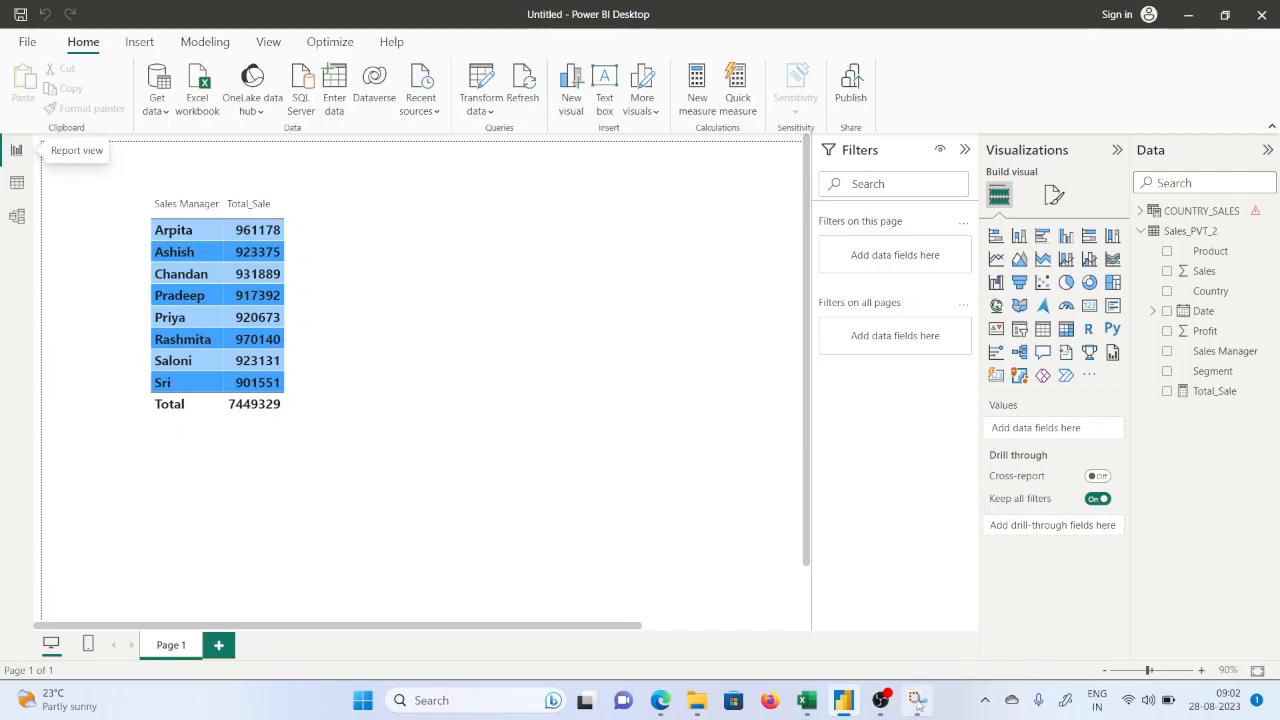
left_click(916, 700)
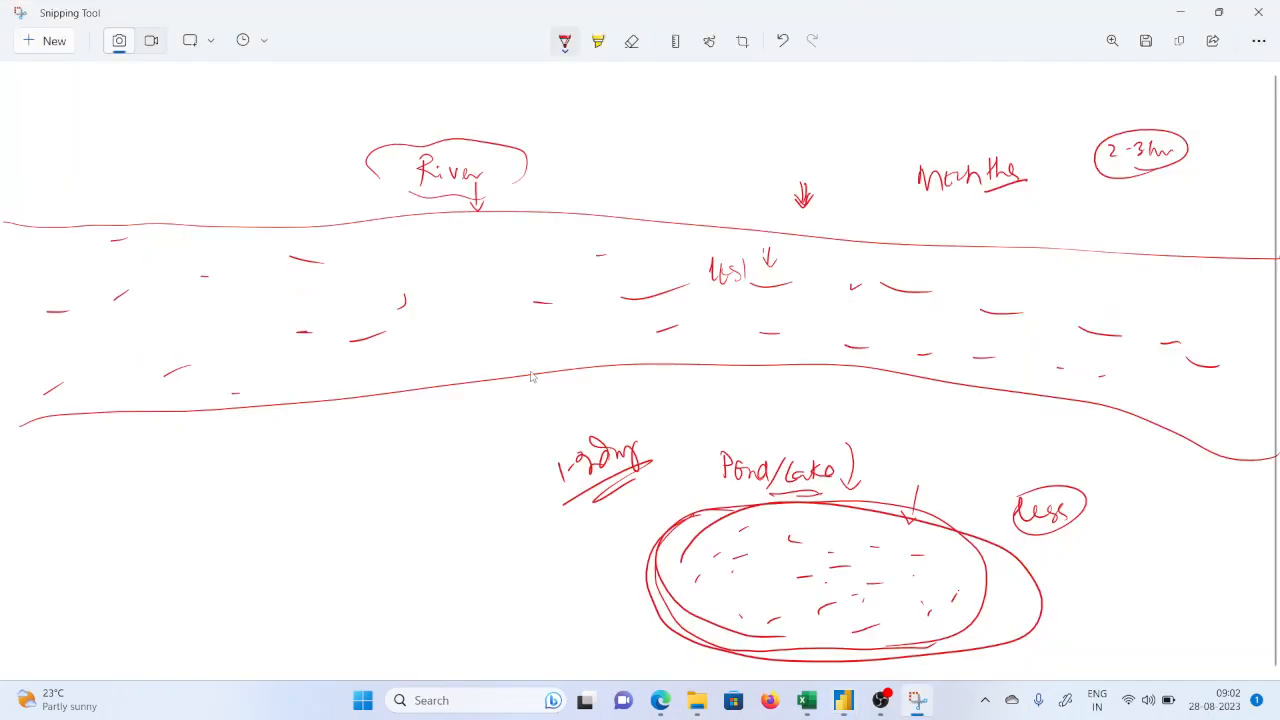
mouse_move(210, 478)
left_mouse_down()
mouse_move(194, 502)
mouse_move(270, 470)
left_mouse_up()
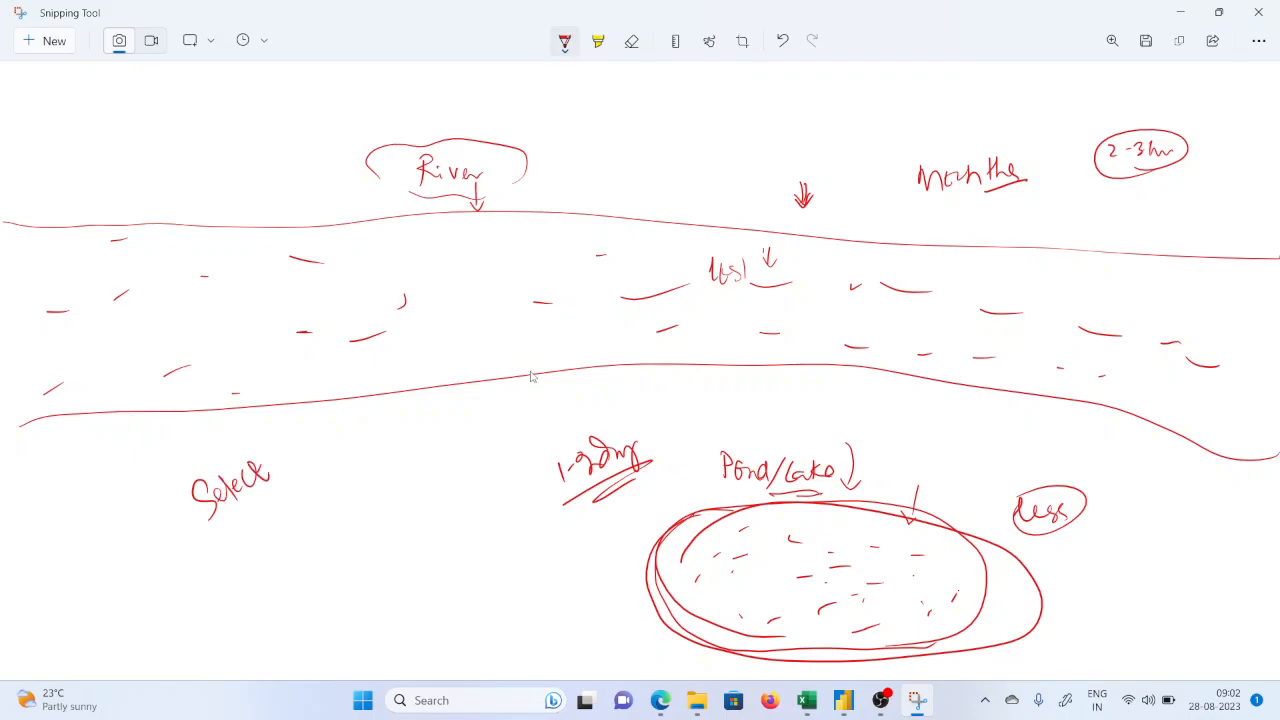
mouse_move(296, 442)
left_mouse_down()
mouse_move(282, 466)
mouse_move(372, 388)
left_mouse_up()
left_click_drag(368, 384, 416, 334)
left_click_drag(420, 326, 426, 362)
Handwrite "from tab" and "Group by salesM" below the Select line and finish the query with two slanted strokes
left_click_drag(264, 530, 266, 564)
left_click_drag(258, 546, 286, 556)
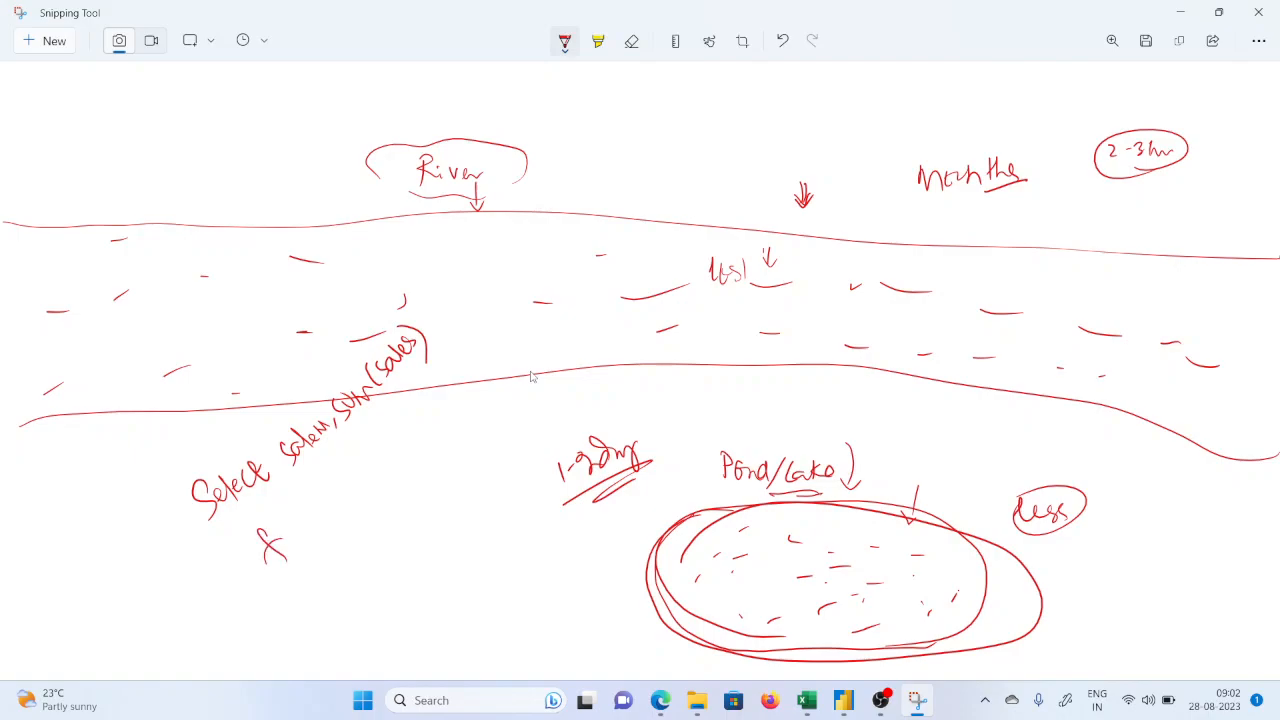
mouse_move(334, 474)
left_mouse_down()
mouse_move(354, 494)
mouse_move(372, 454)
left_mouse_up()
mouse_move(356, 568)
left_mouse_down()
mouse_move(340, 592)
mouse_move(434, 520)
mouse_move(444, 466)
left_mouse_up()
mouse_move(432, 440)
left_mouse_down()
mouse_move(452, 468)
mouse_move(480, 418)
mouse_move(482, 432)
left_mouse_up()
left_click_drag(522, 404, 458, 528)
left_click_drag(528, 426, 464, 520)
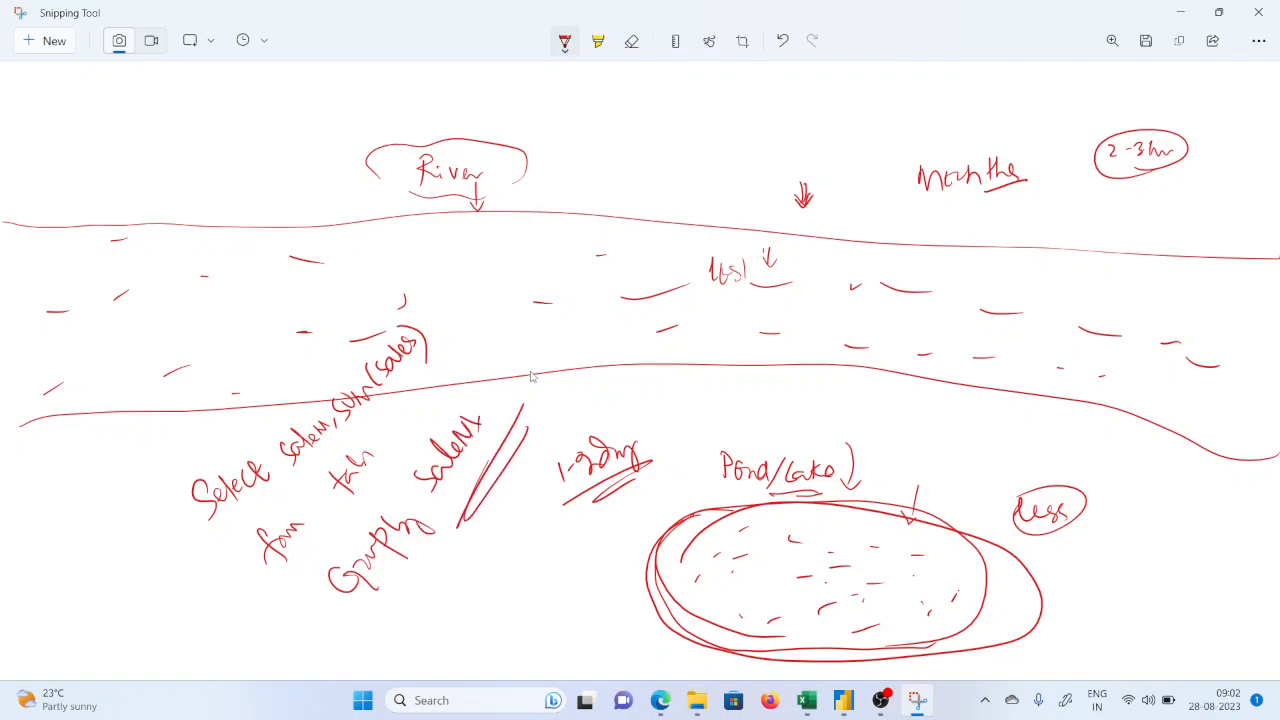
Return to Power BI Desktop and add Sales_PVT_2[Sales Manager] as the grouping column in the COUNTRY_SALES formula
left_click(1182, 12)
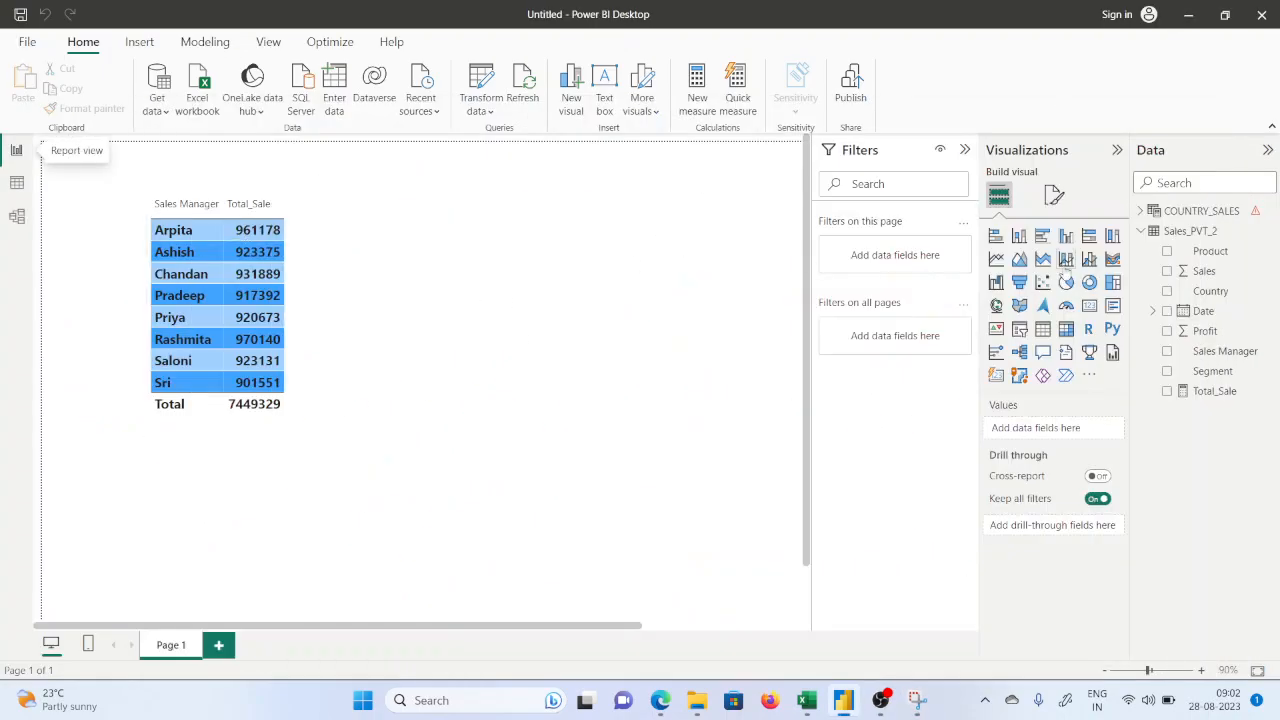
left_click(1210, 213)
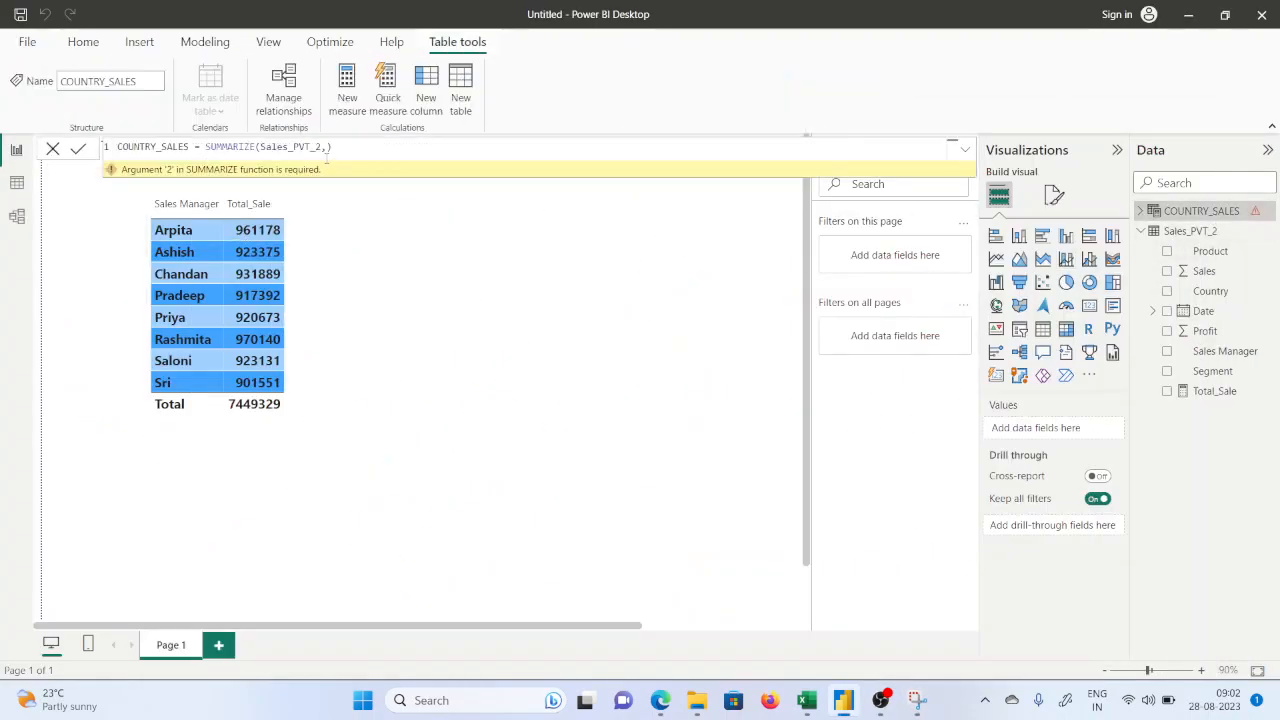
key("BackSpace")
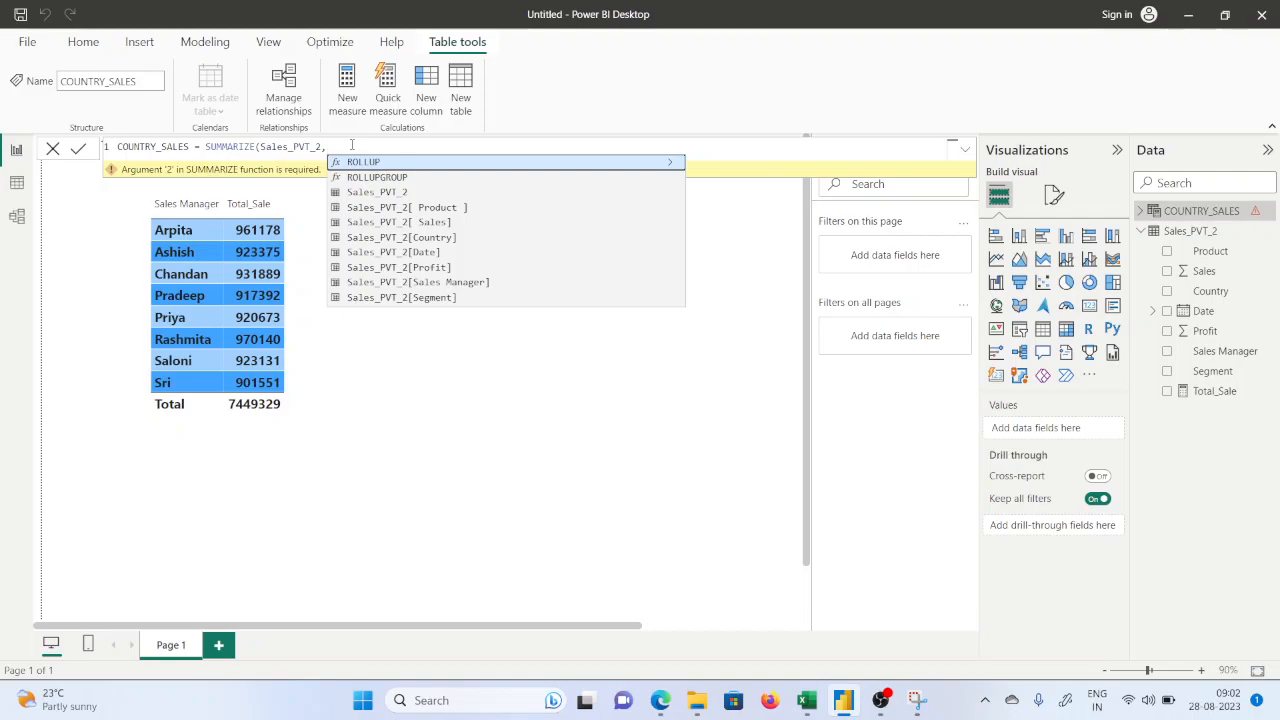
key("Down")
key("Down")
key("Down")
key("Down")
key("Down")
key("Down")
key("Down")
key("Down")
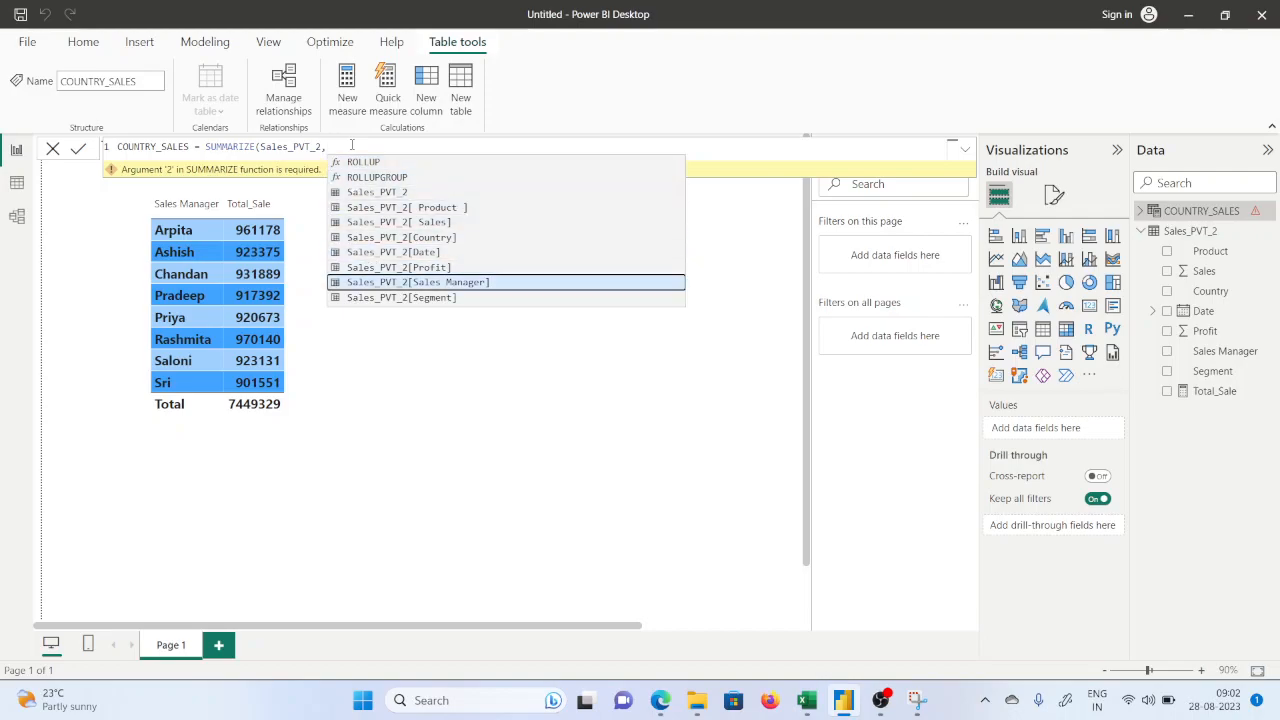
key("Tab")
type(",")
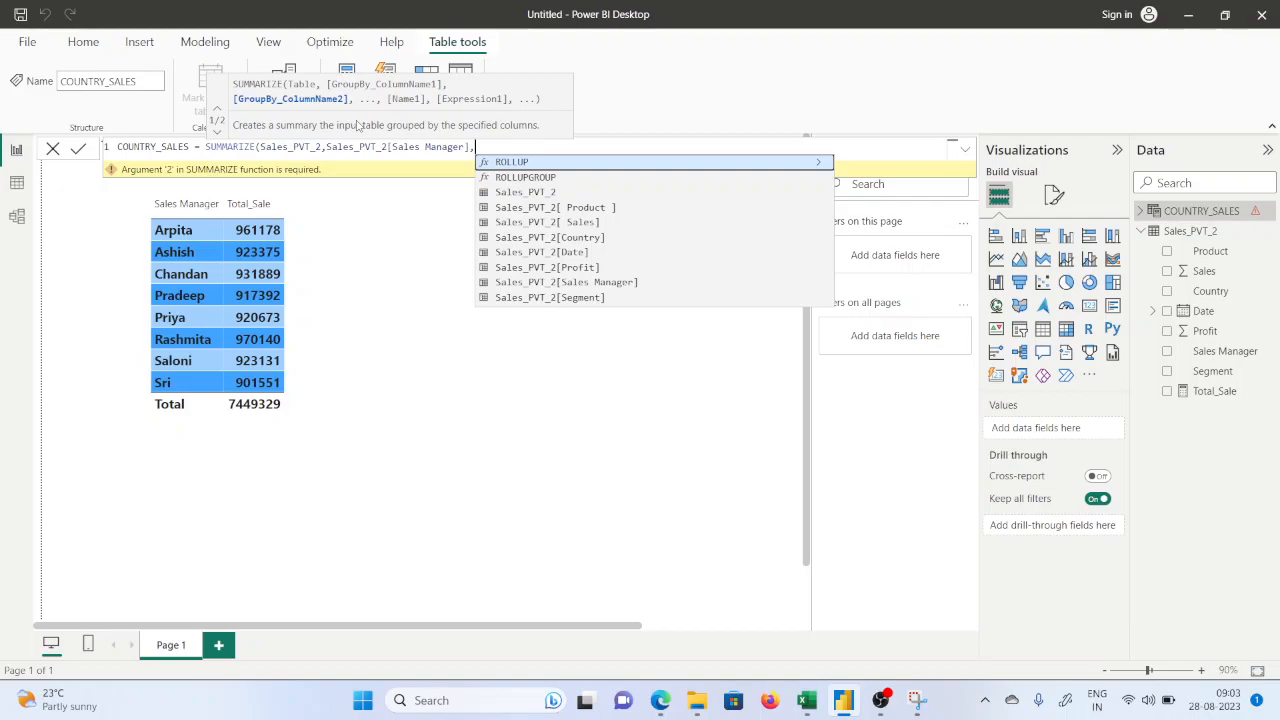
type(",")
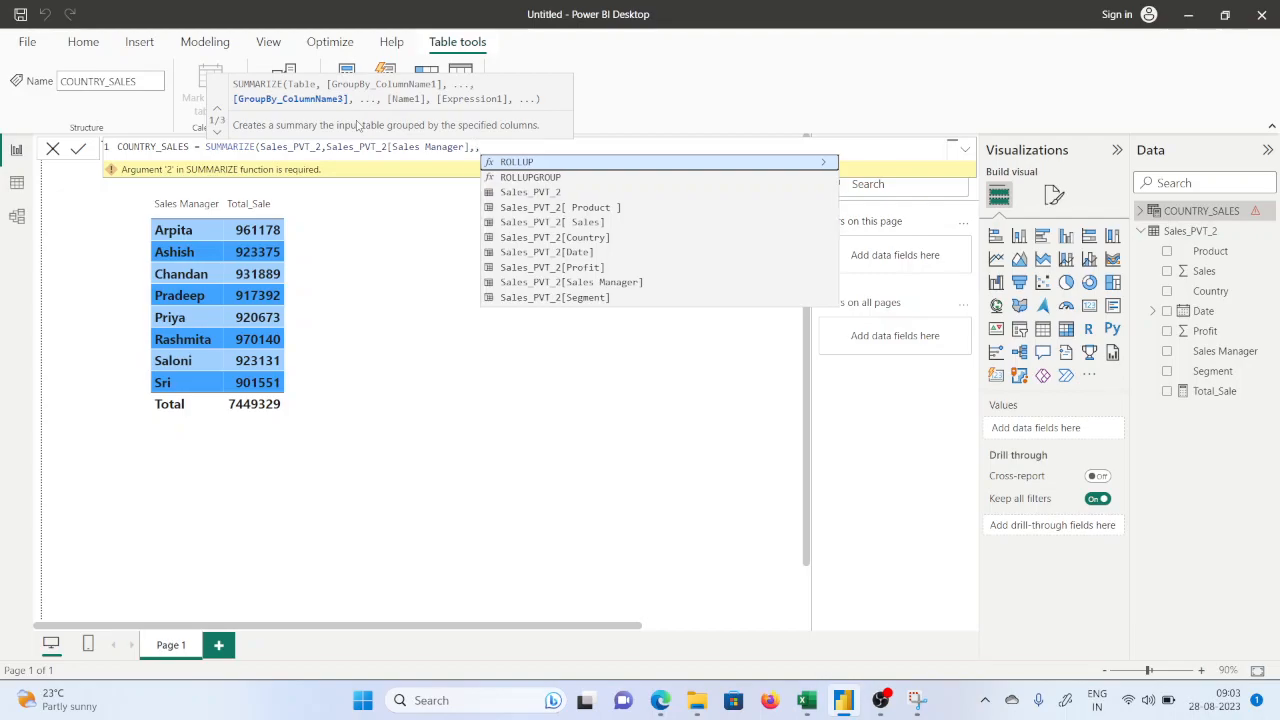
key("BackSpace")
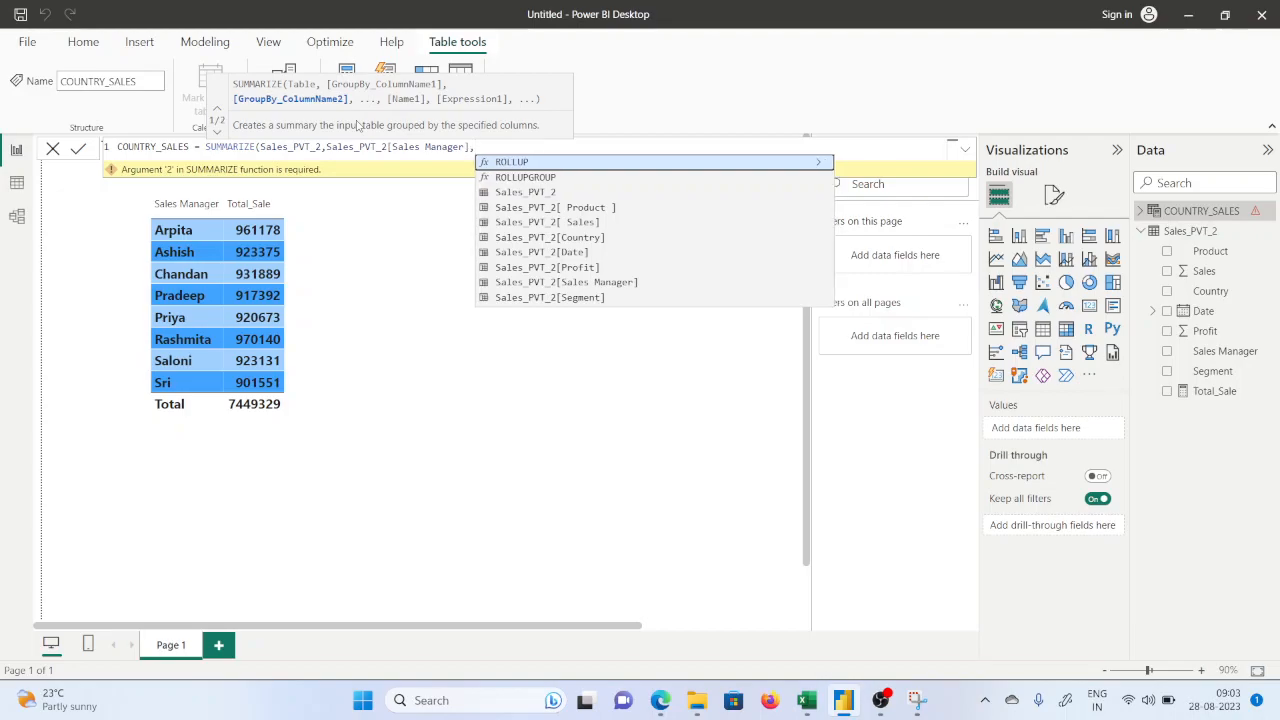
Name the summarized result column "TotalSalesByMgr" in the SUMMARIZE formula
type("\"")
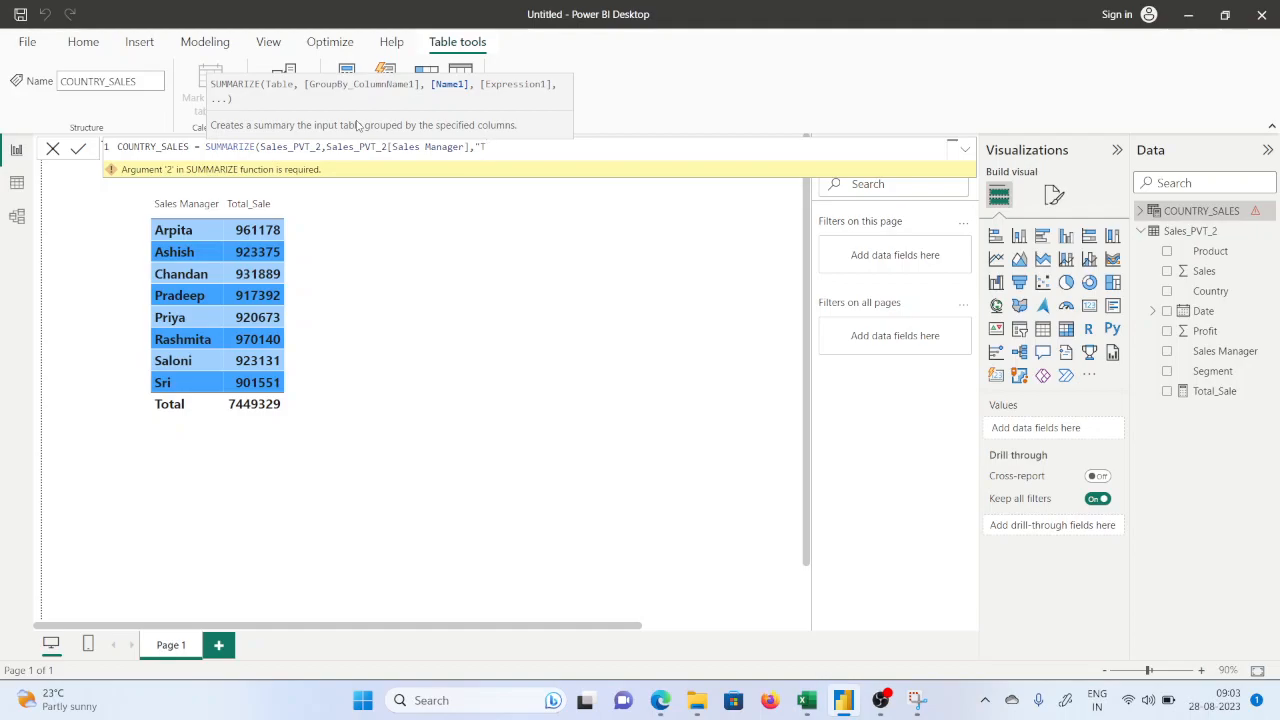
type("ta")
key("BackSpace")
key("BackSpace")
type("salbes")
key("BackSpace")
key("BackSpace")
key("BackSpace")
key("BackSpace")
type("alSa")
type("lesByMgr\",")
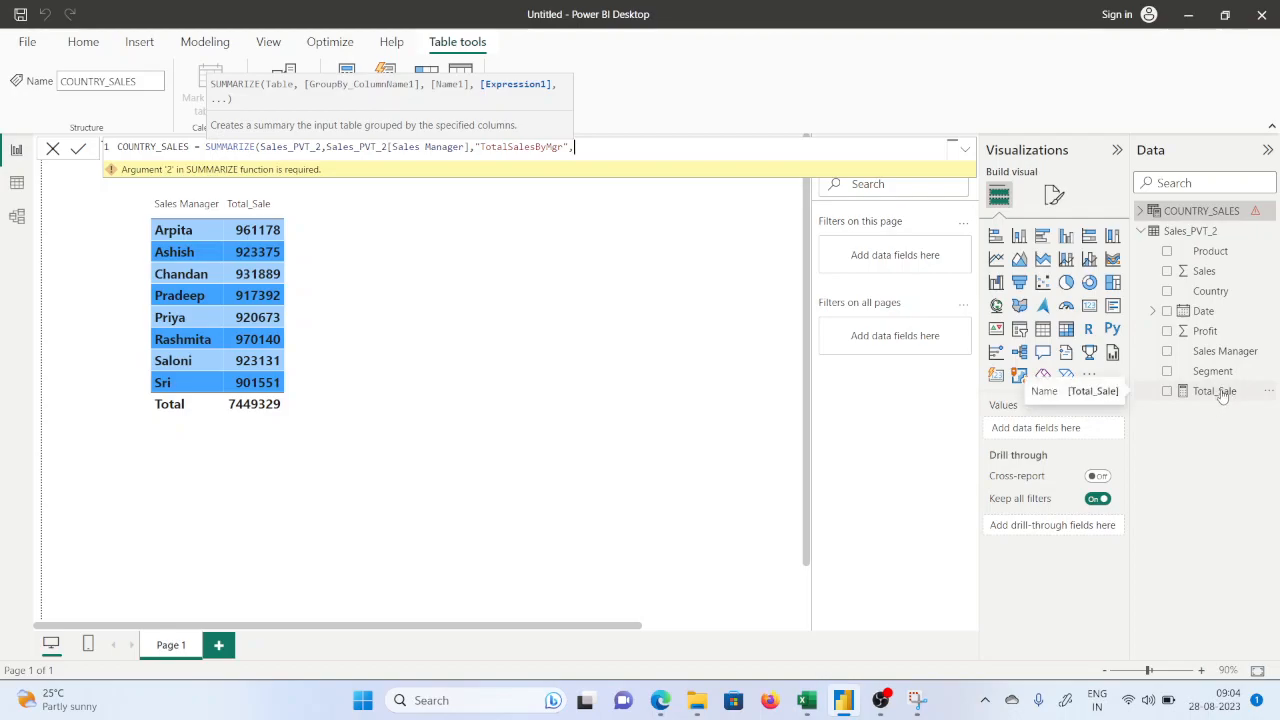
Use the [Total_Sale] measure as the expression for TotalSalesByMgr, close the SUMMARIZE function and commit the formula
type("[")
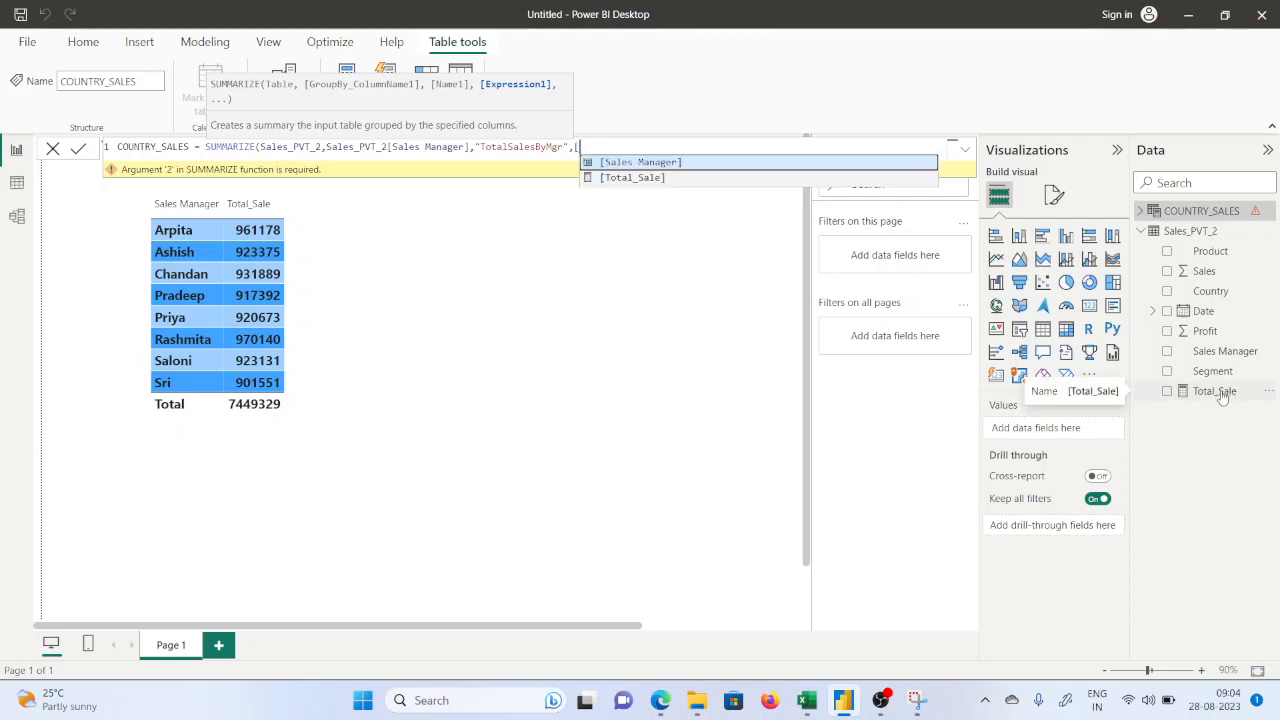
key("BackSpace")
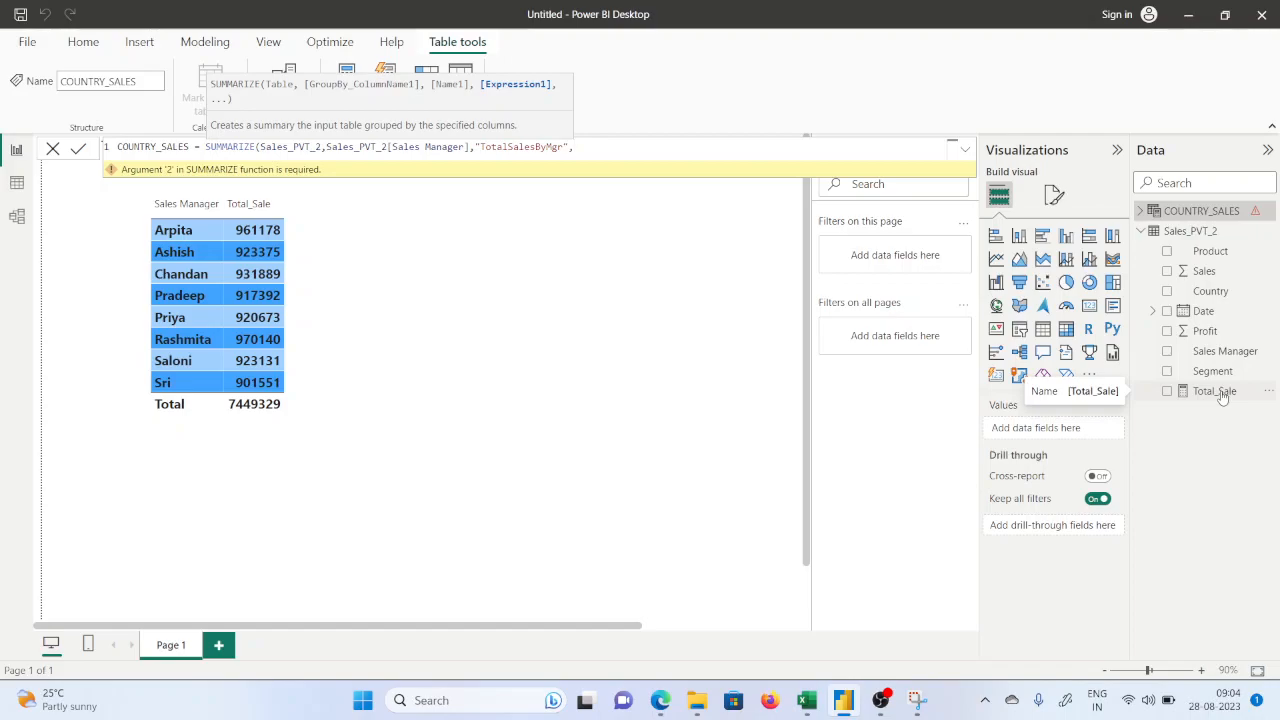
type("[")
key("Down")
key("Up")
key("Down")
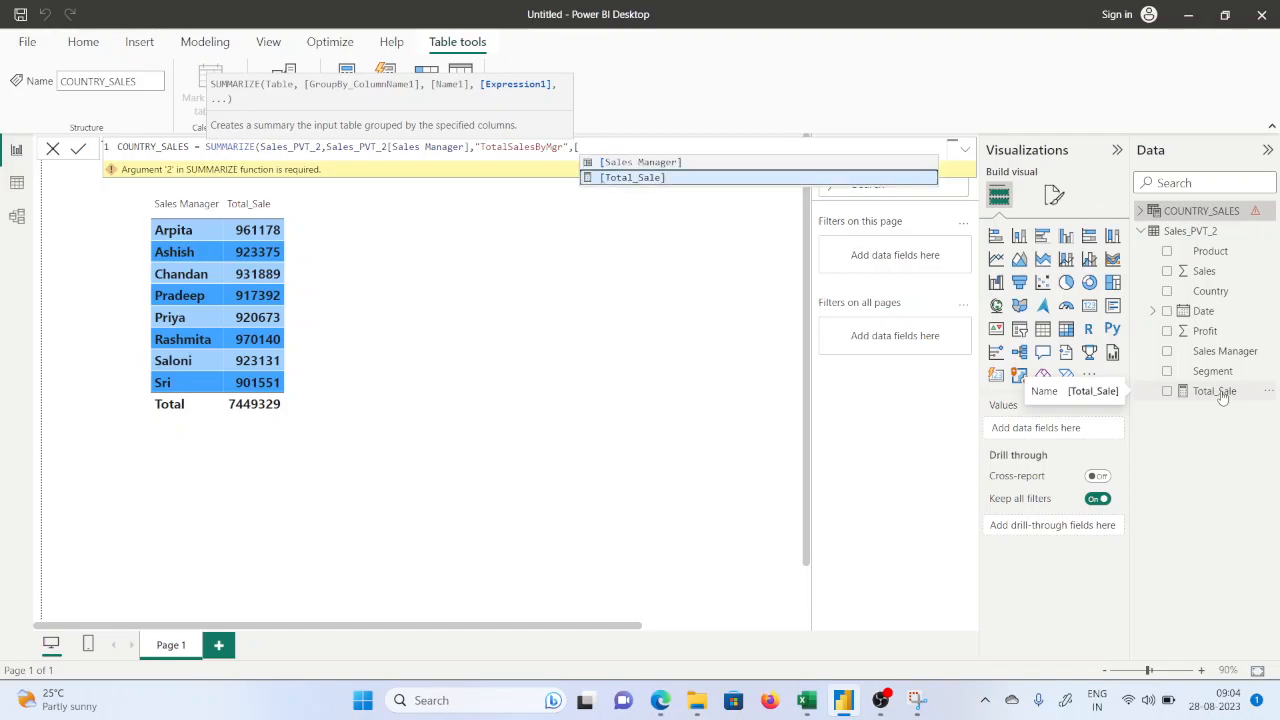
type("]")
key("BackSpace")
key("Down")
key("Tab")
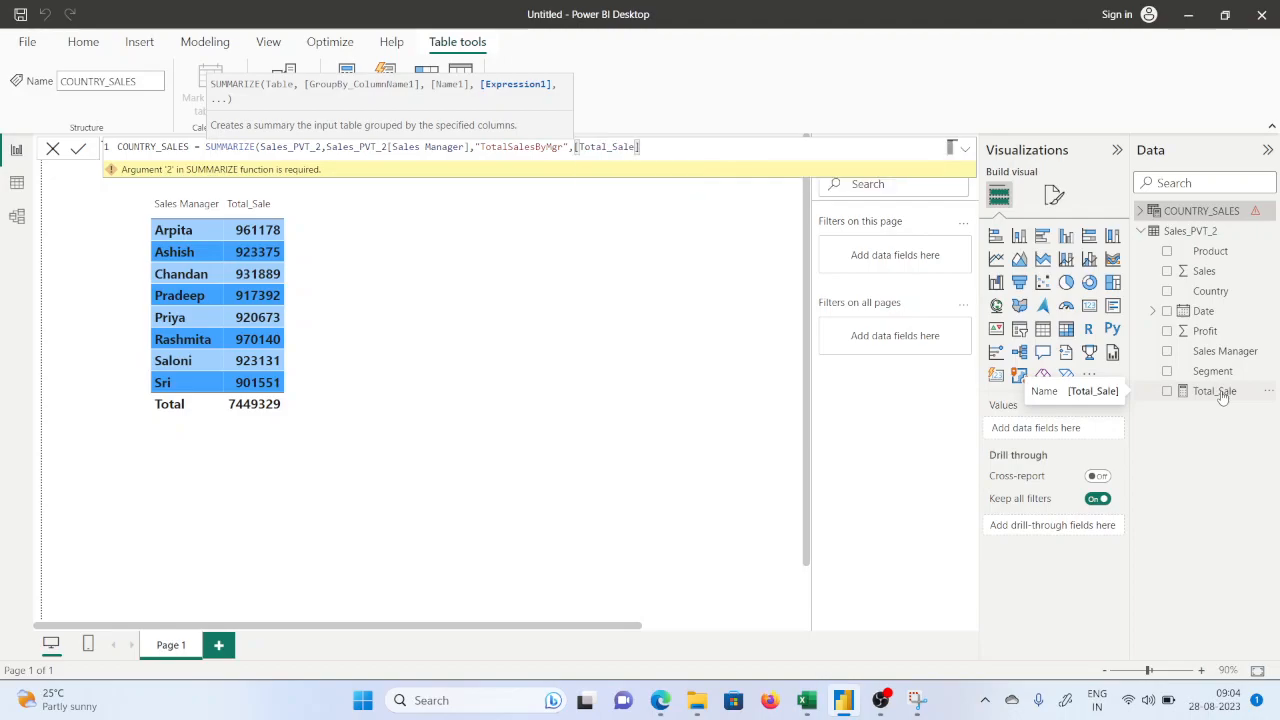
type(")")
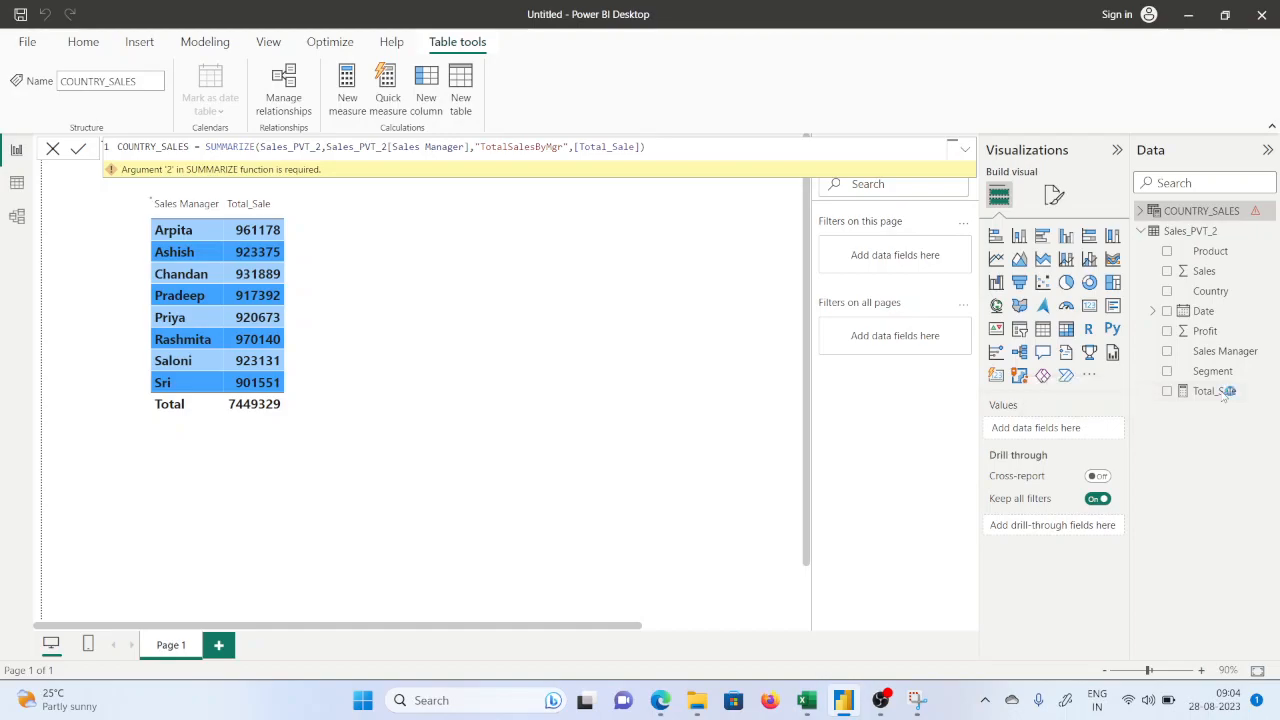
key("Return")
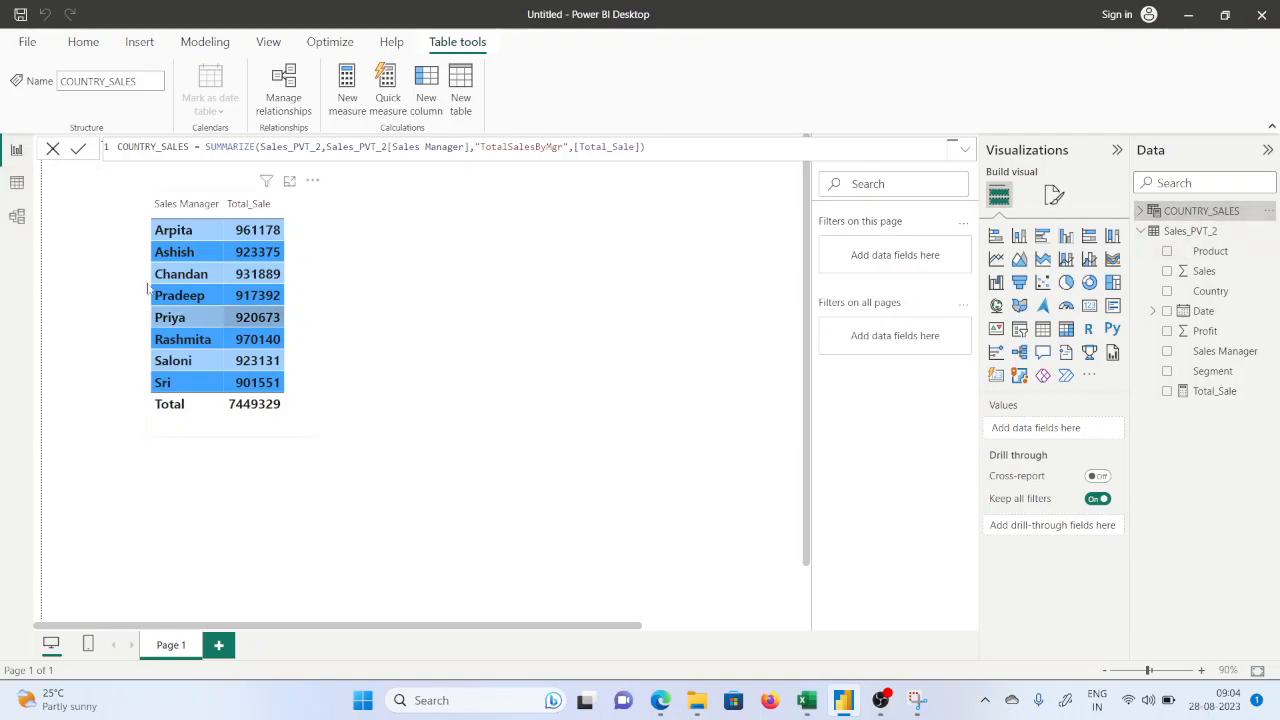
Review the COUNTRY_SALES rows and its card in the model, and compare its manager totals with the table visual on Page 1
left_click(17, 184)
left_click(1130, 231)
left_click(1148, 213)
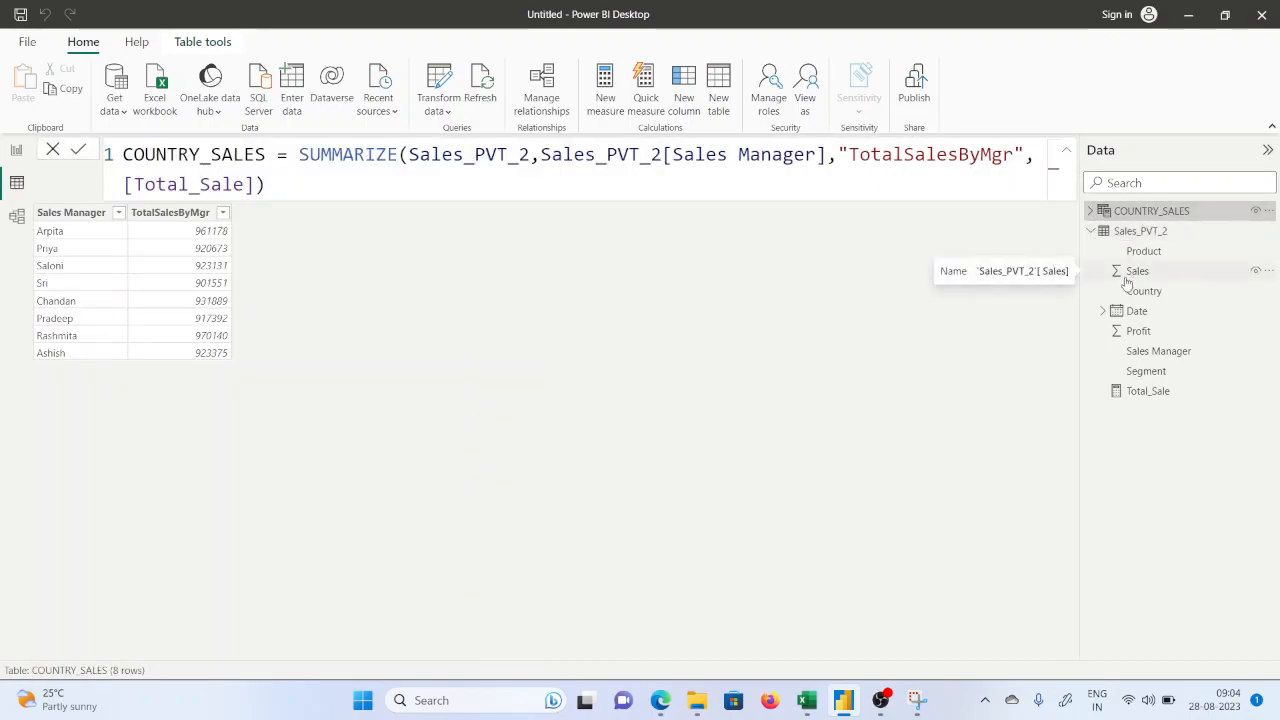
left_click(17, 217)
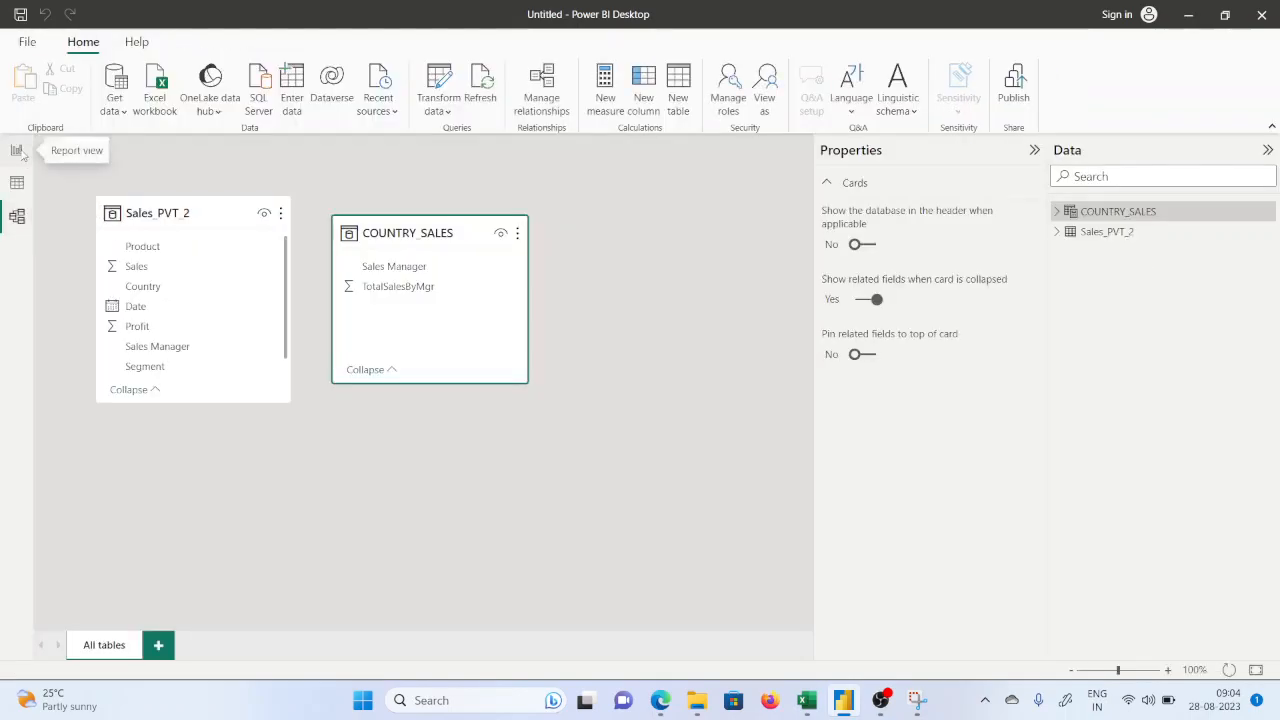
left_click(17, 150)
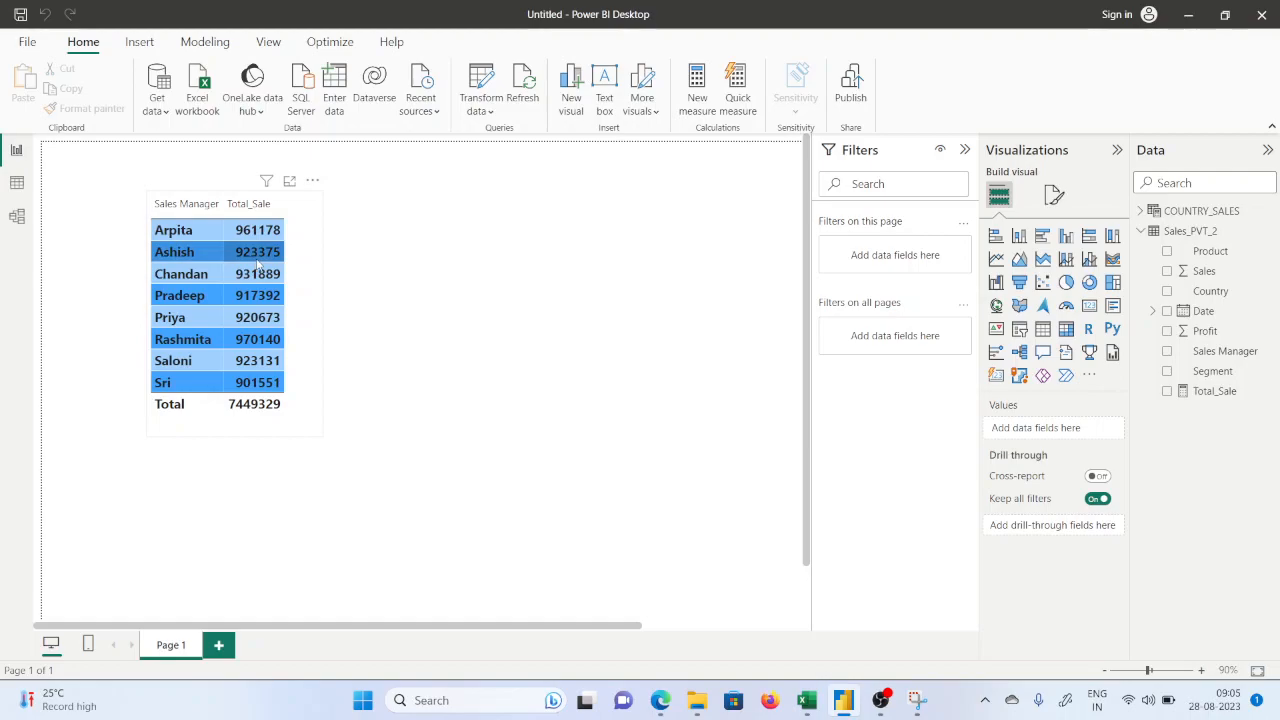
left_click(19, 185)
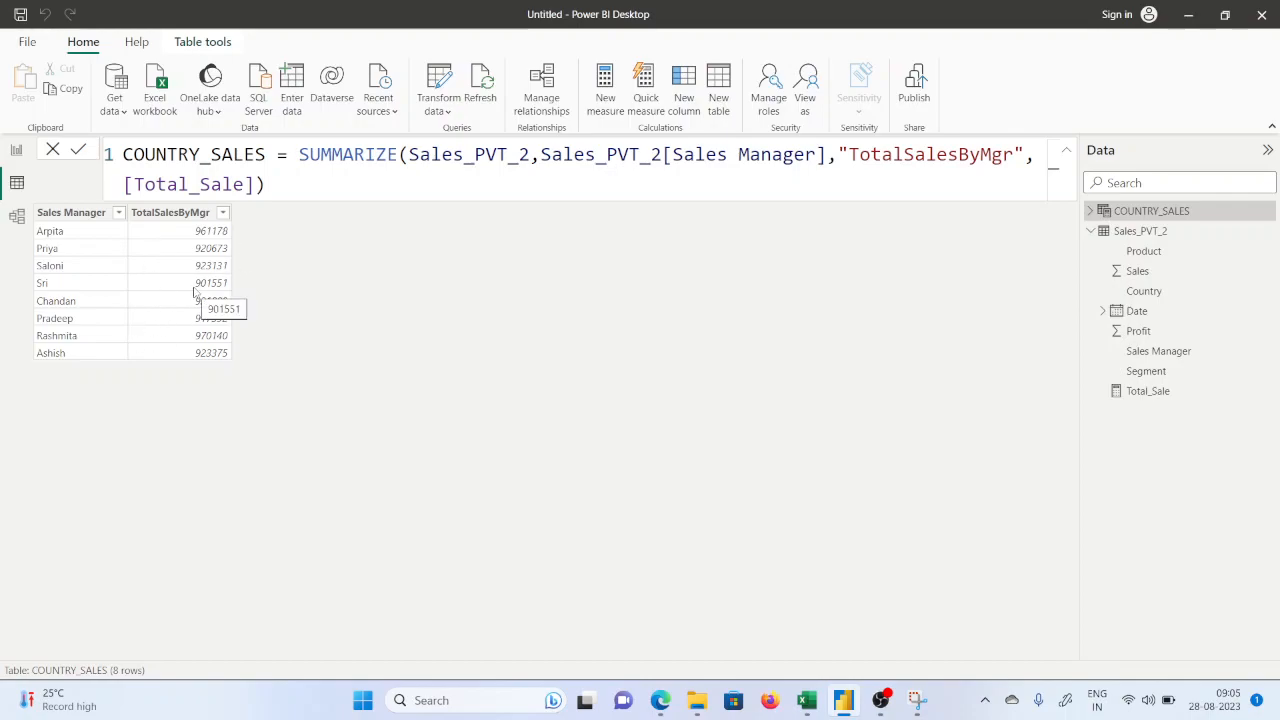
left_click(16, 150)
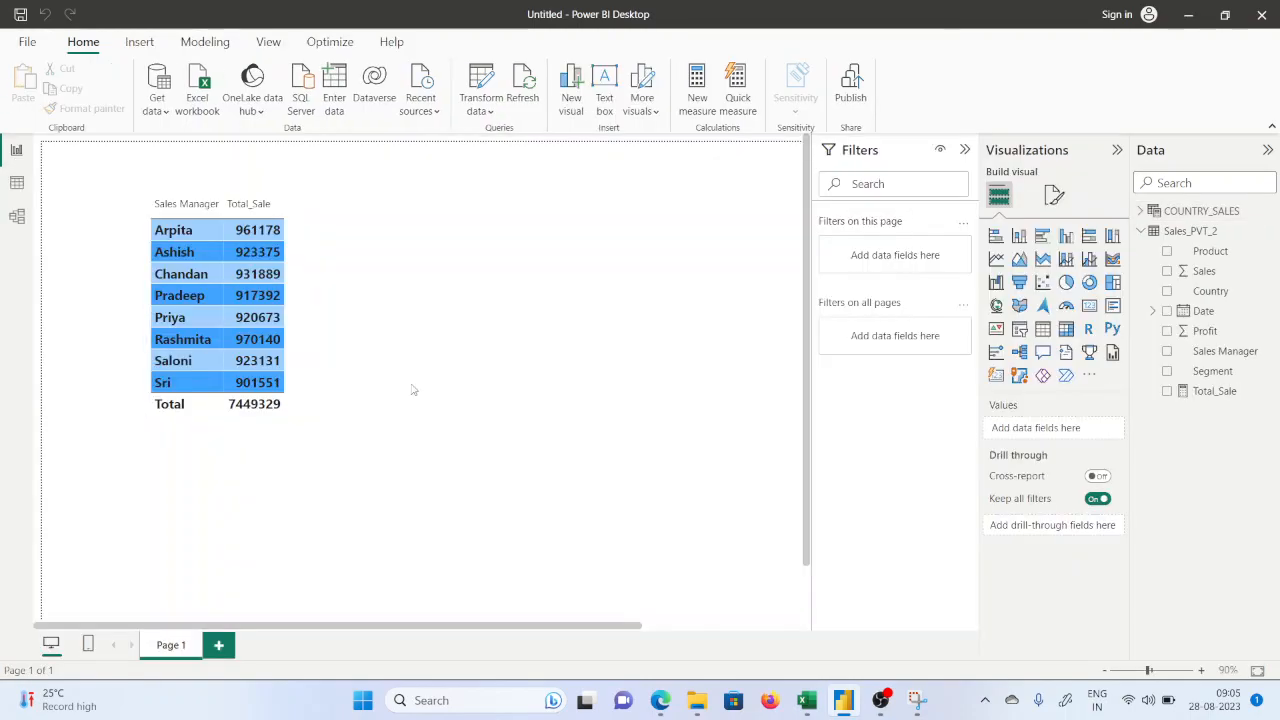
Insert a second table visual beside the existing one with Sales Manager and TotalSalesByMgr from COUNTRY_SALES, and widen it to show both columns
left_click(1043, 329)
scroll(451, 371, "down", 1)
left_click_drag(187, 511, 503, 320)
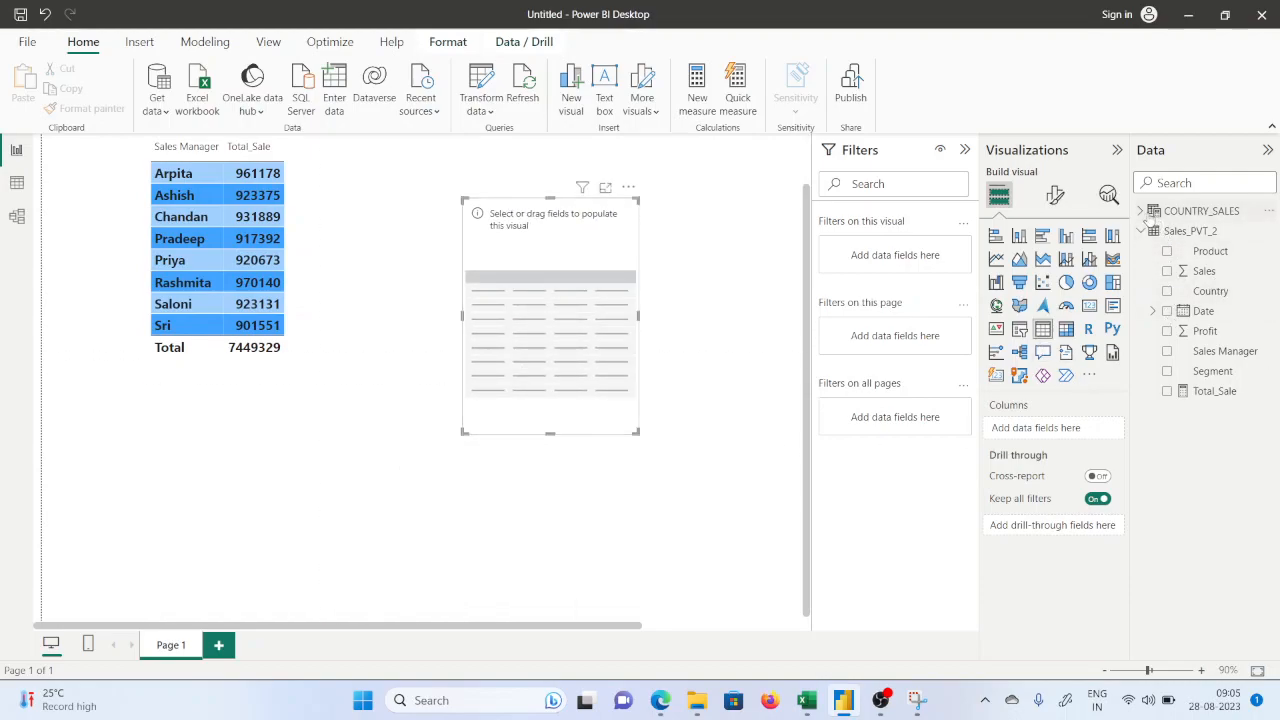
left_click(1160, 211)
left_click(1141, 211)
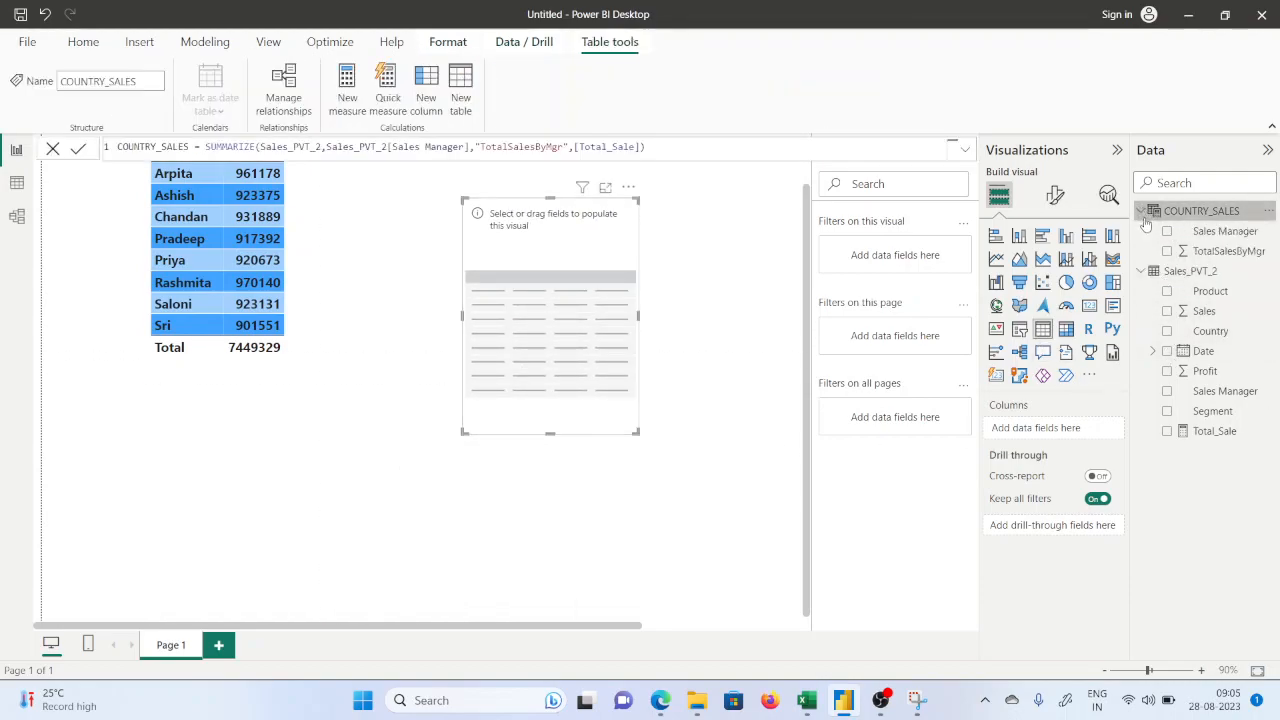
left_click_drag(1220, 240, 1040, 447)
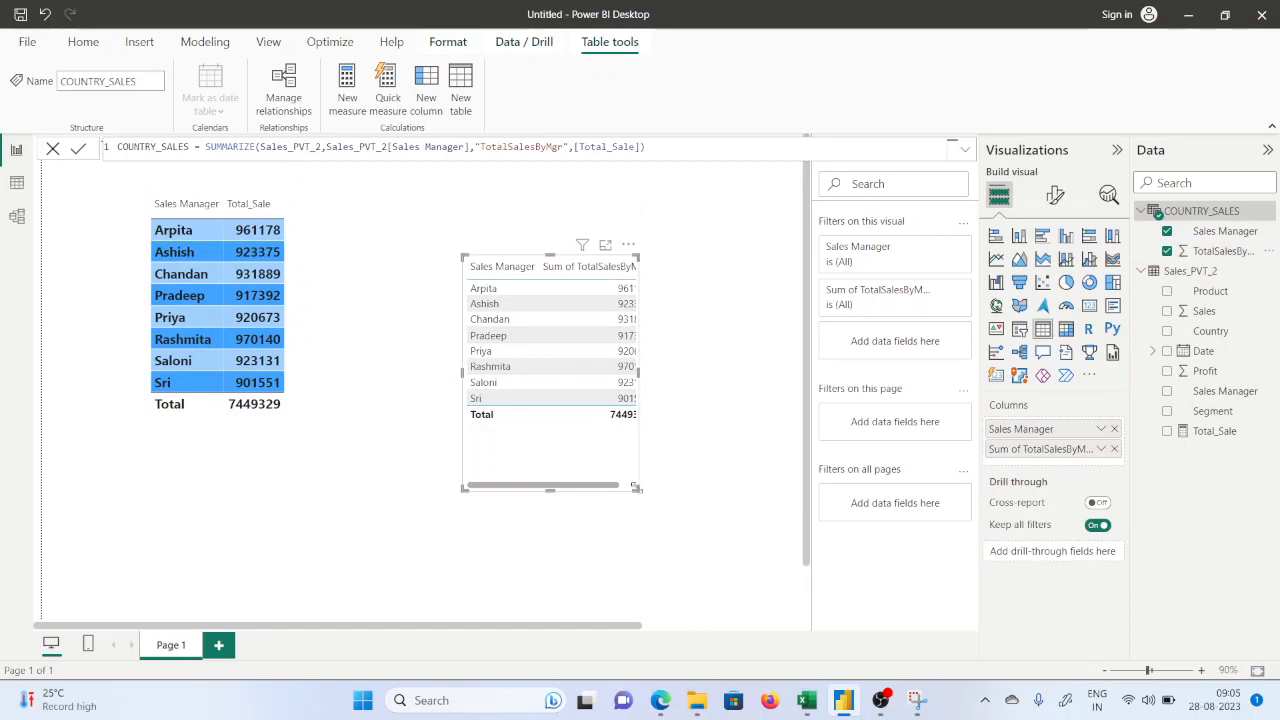
left_click_drag(638, 488, 728, 493)
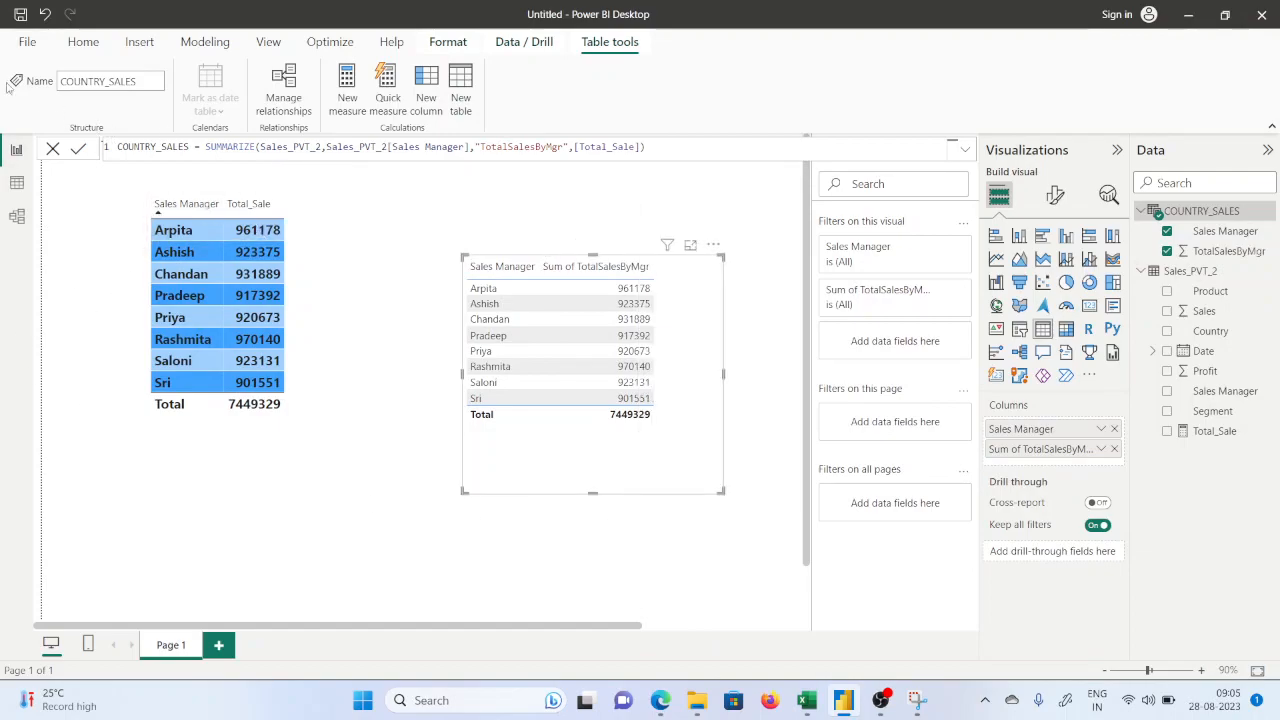
Copy the blue formatting of the Total_Sale table onto the TotalSalesByMgr table with Format painter and move that table slightly up and left
left_click(88, 45)
left_click(70, 109)
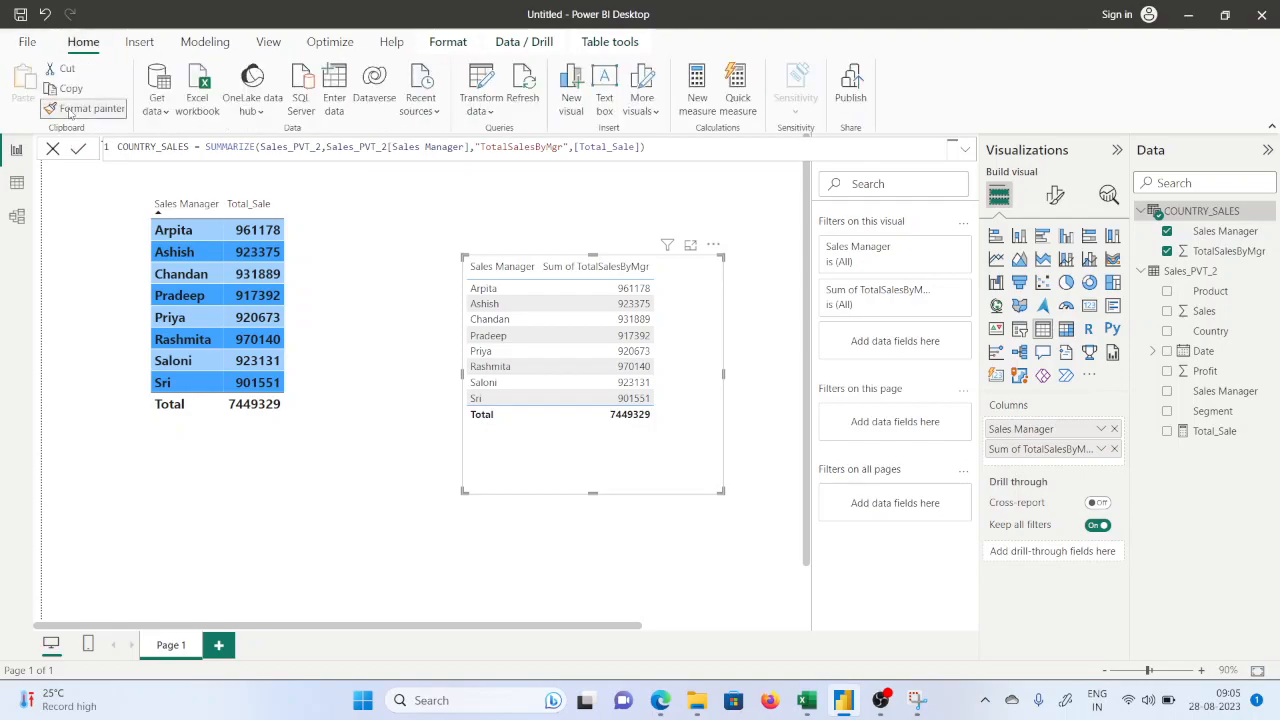
left_click(634, 386)
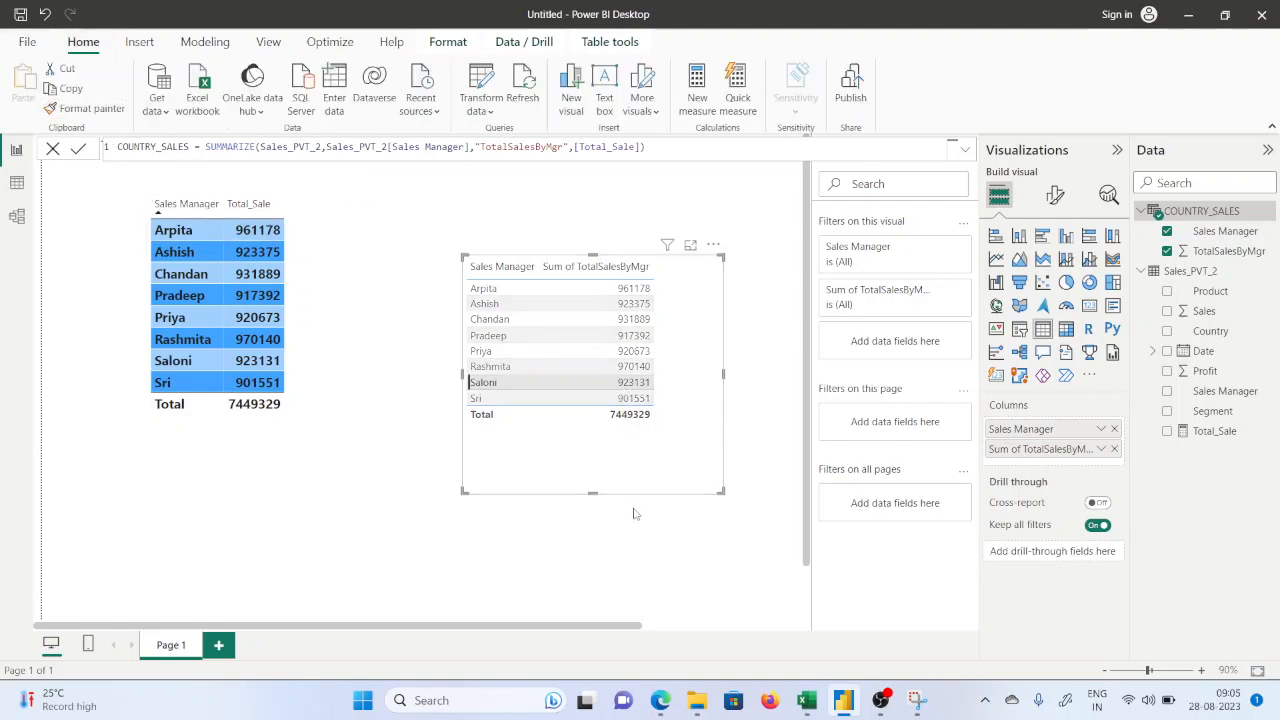
left_click(195, 252)
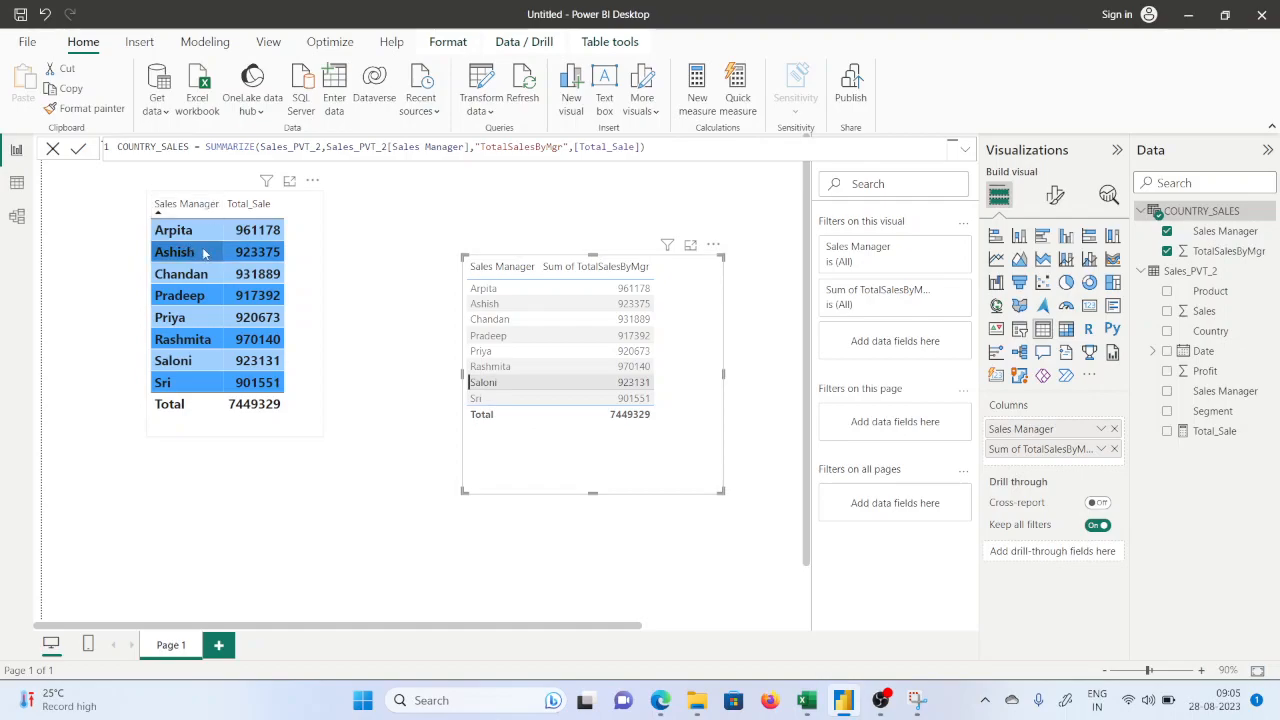
left_click(70, 110)
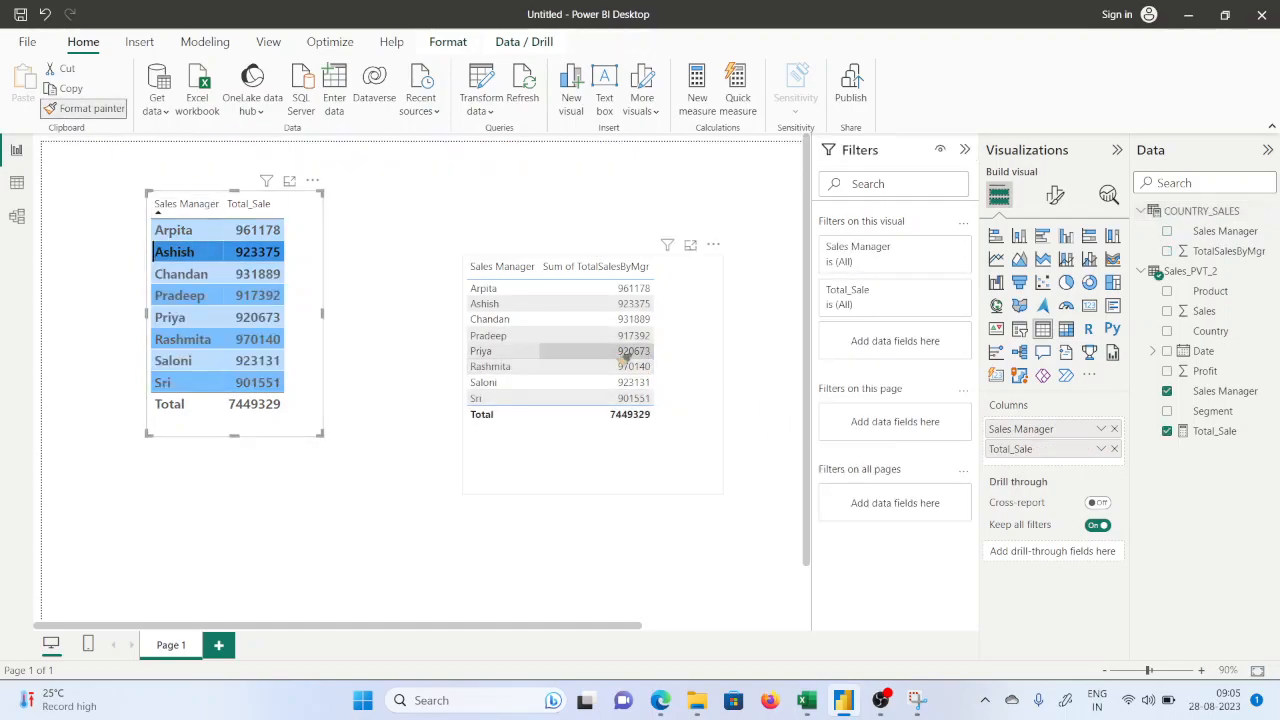
left_click(620, 355)
left_click(742, 450)
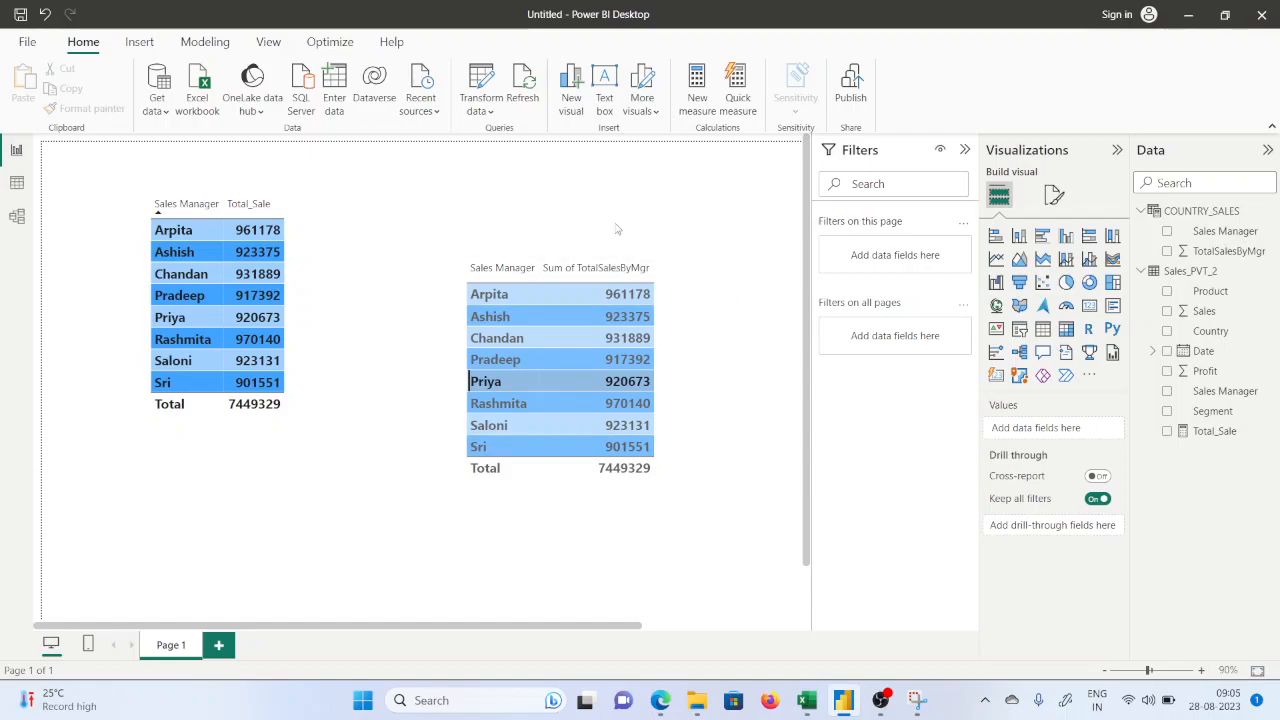
left_click_drag(693, 396, 657, 376)
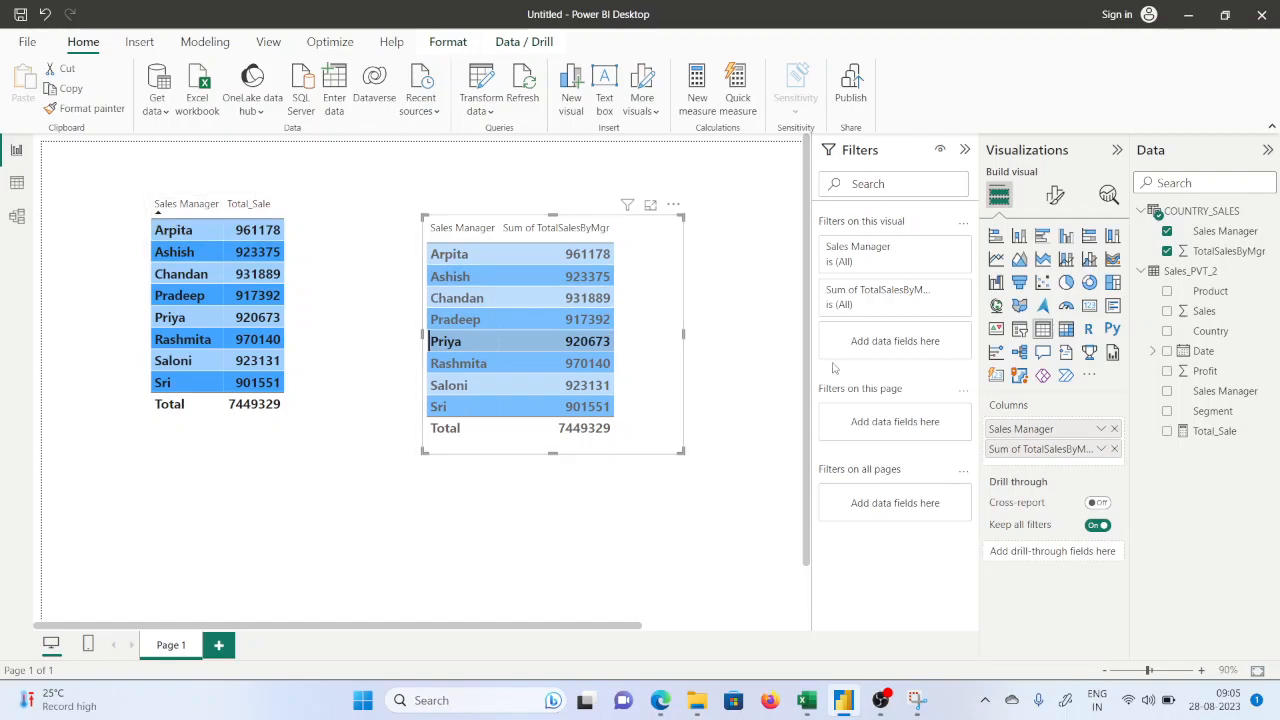
Compare the size of Sales_PVT_2 with COUNTRY_SALES by going through the source rows down to the end and checking the row counts
left_click(16, 182)
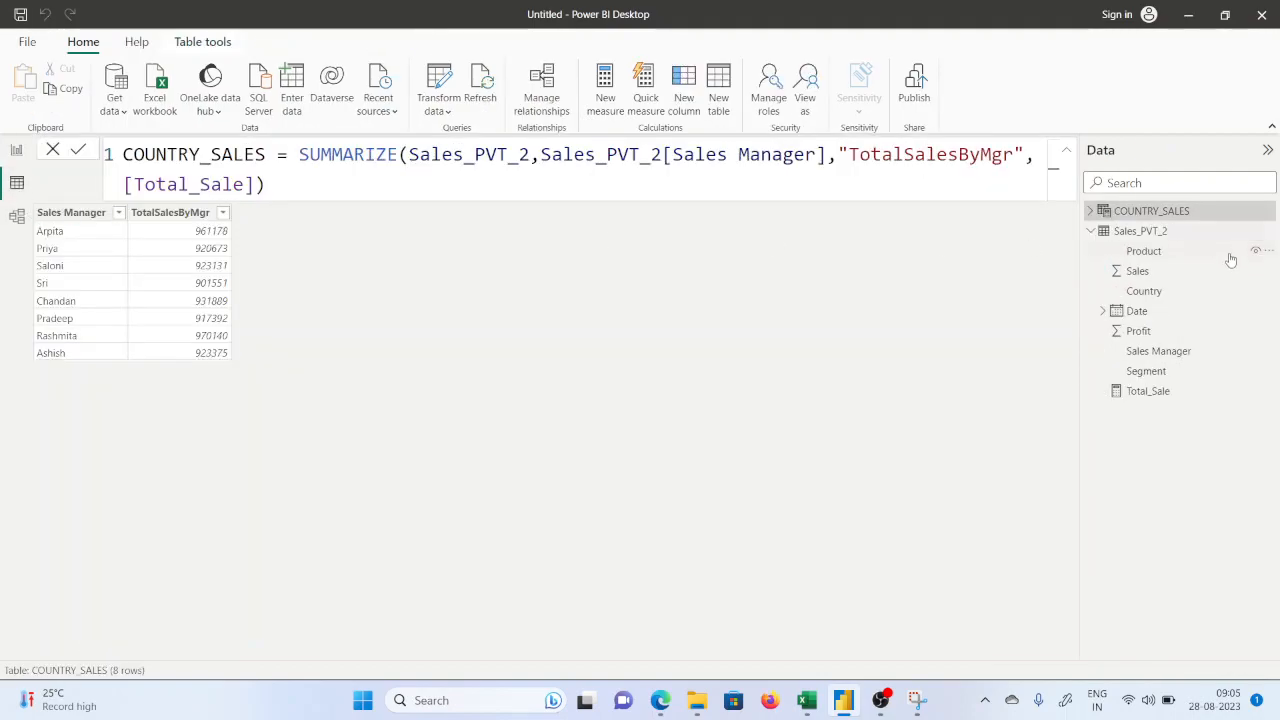
left_click(1140, 233)
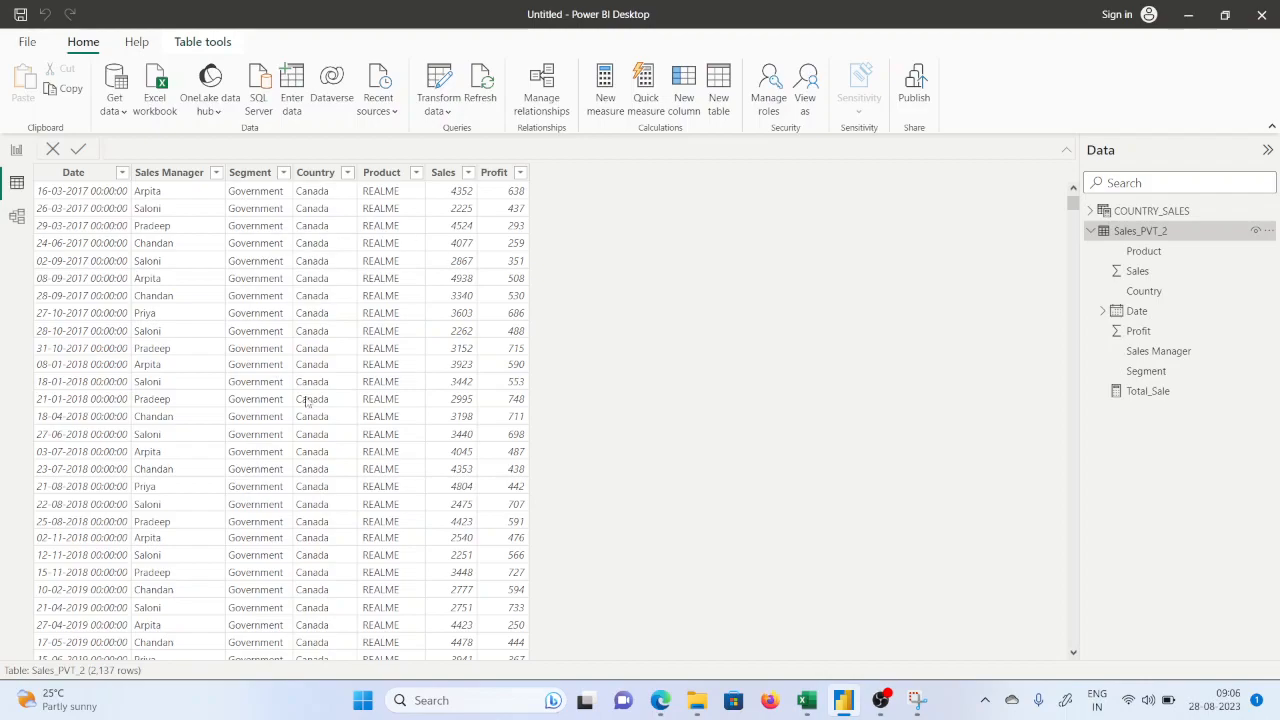
scroll(441, 370, "down", 10)
scroll(428, 374, "up", 10)
left_click(1110, 211)
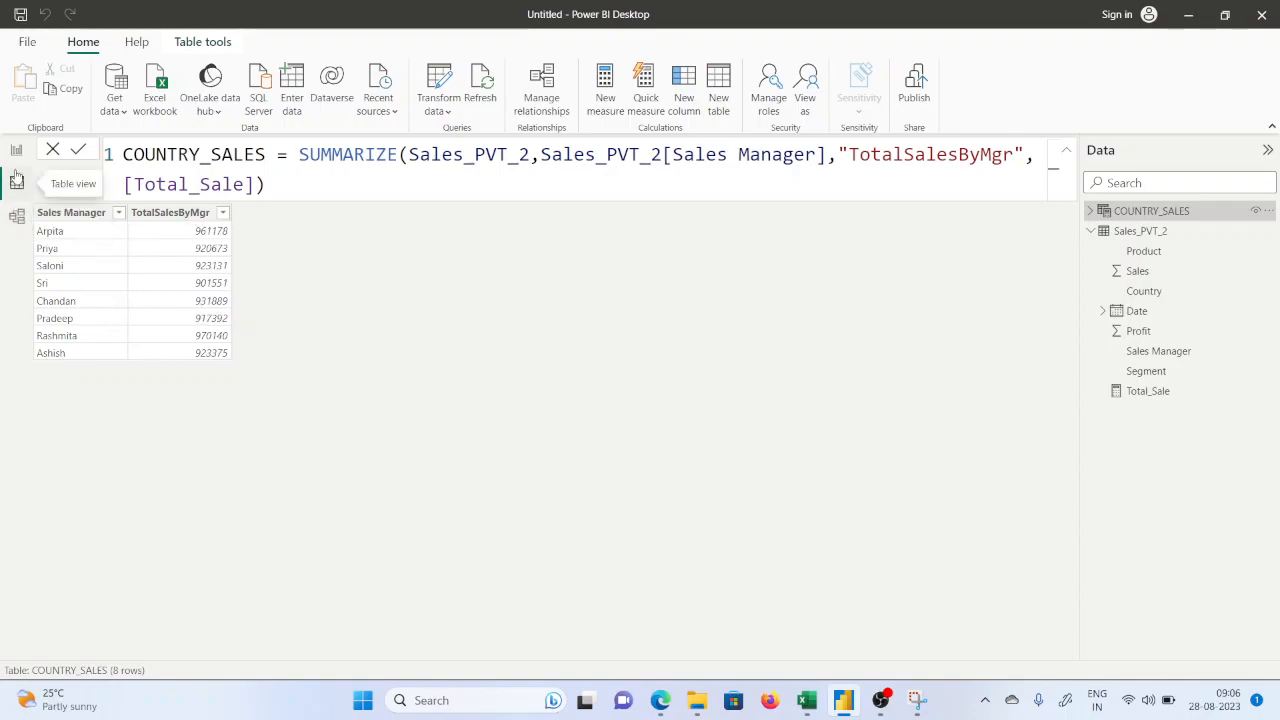
left_click(1125, 233)
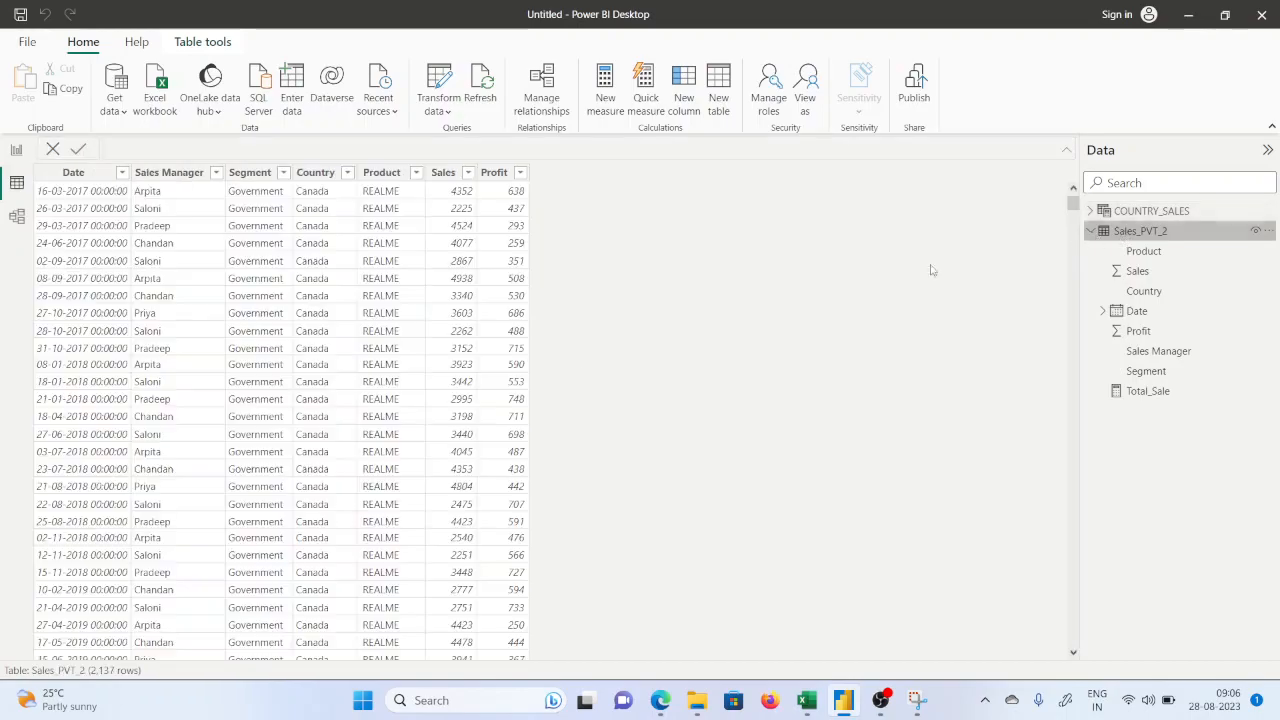
scroll(1041, 315, "down", 15)
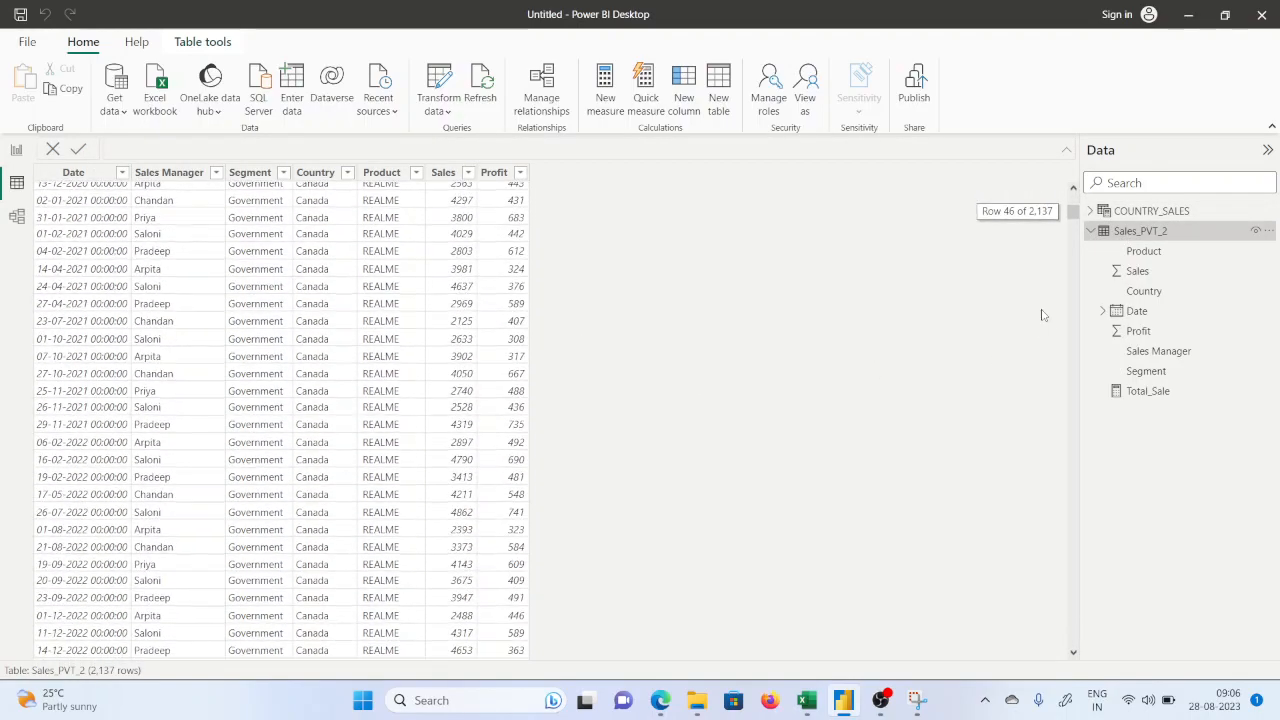
left_click_drag(1072, 212, 1072, 637)
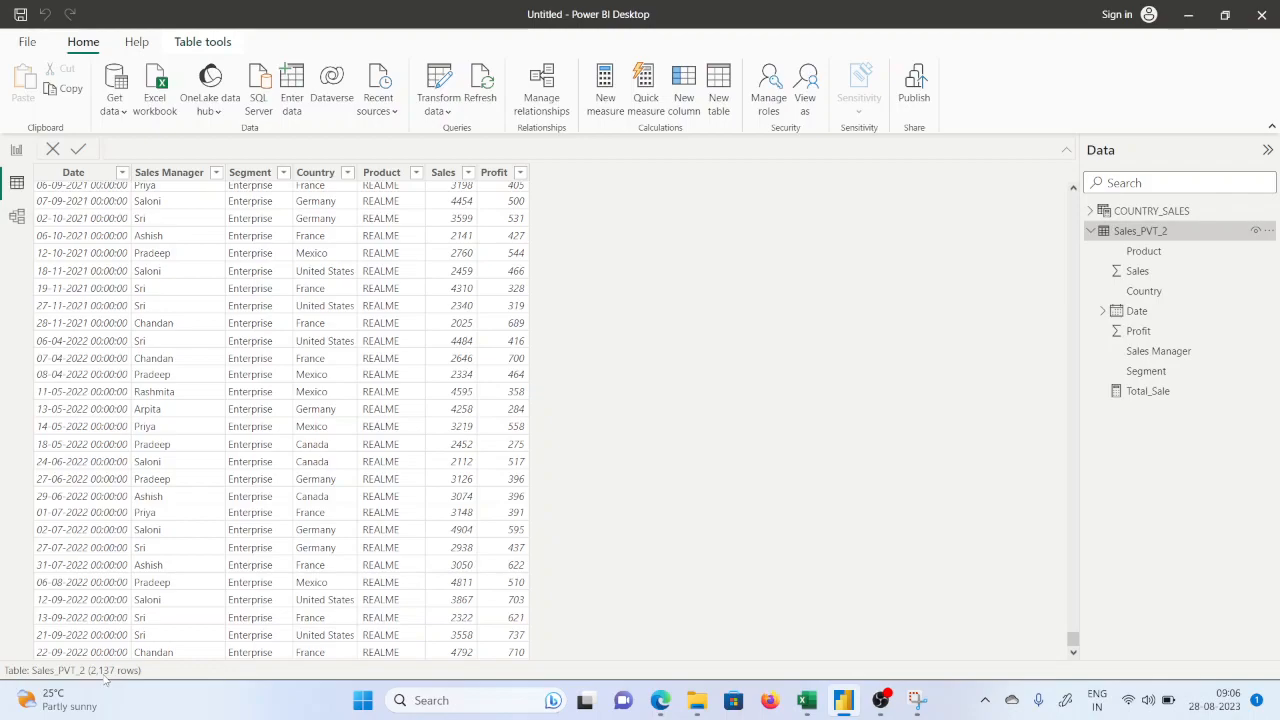
left_click(1155, 211)
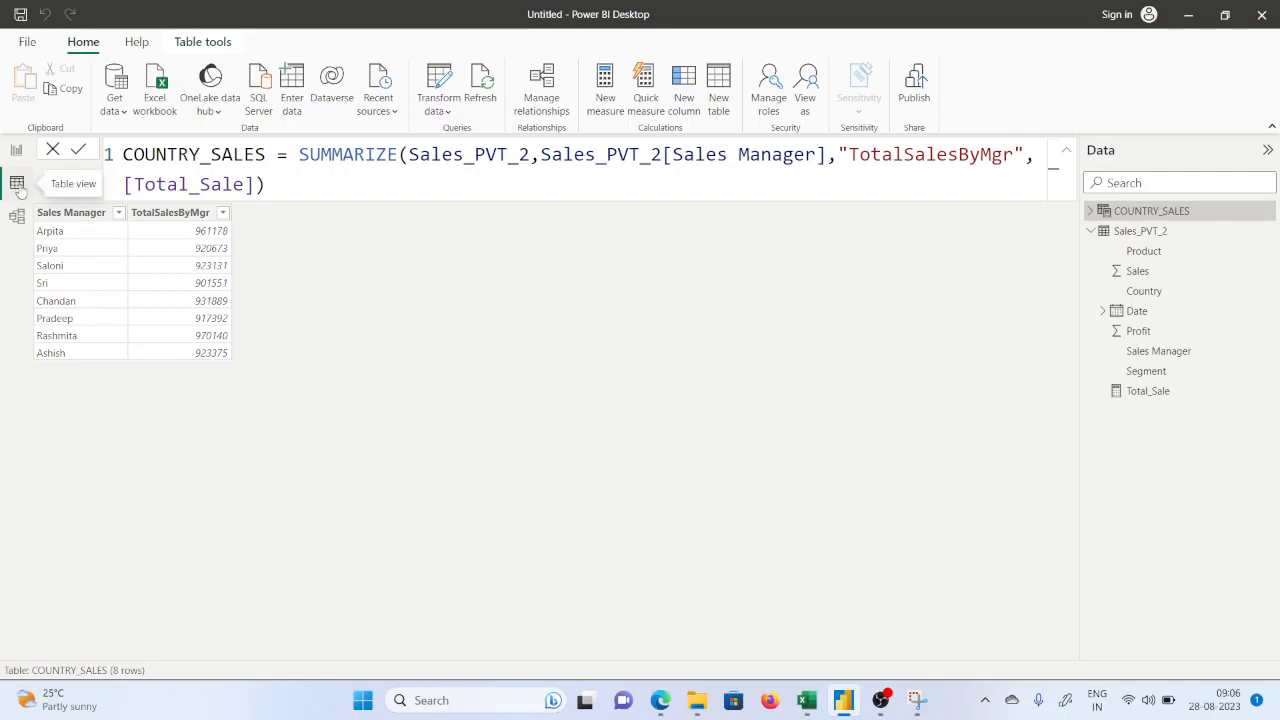
Remove Sales Manager and TotalSalesByMgr from the second table visual on Page 1 and delete the emptied visual
left_click(16, 152)
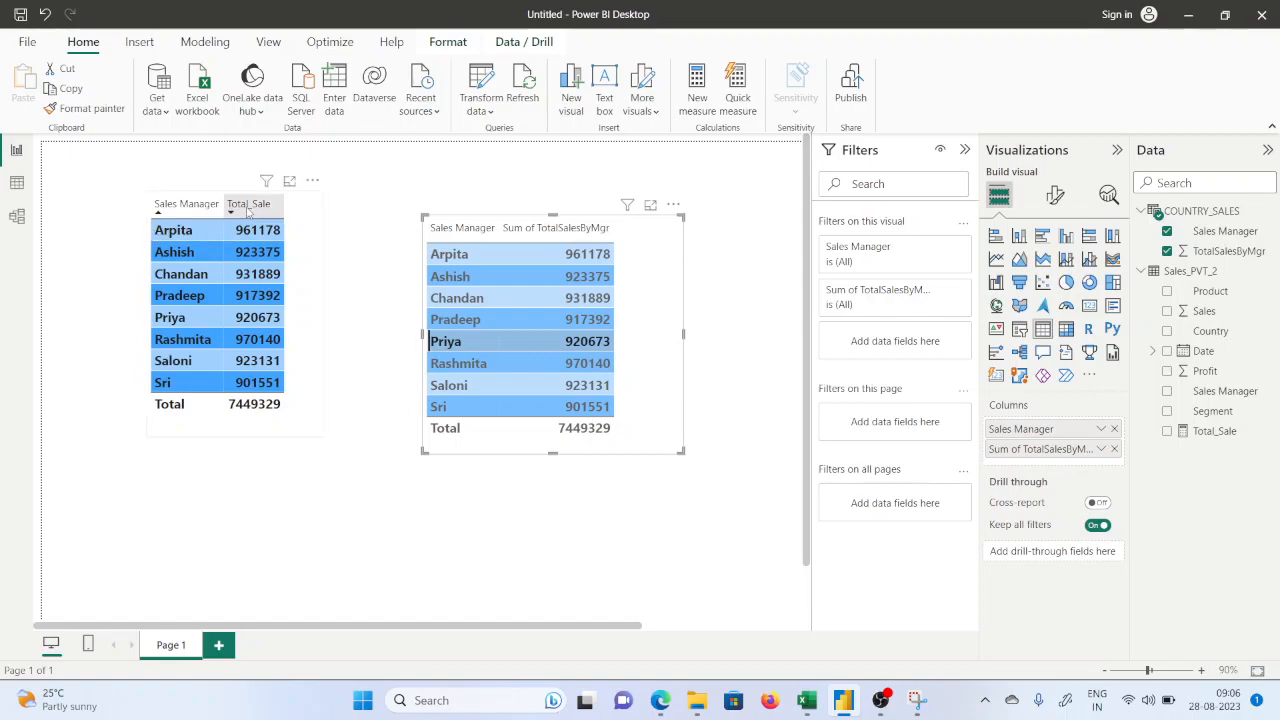
left_click(1113, 429)
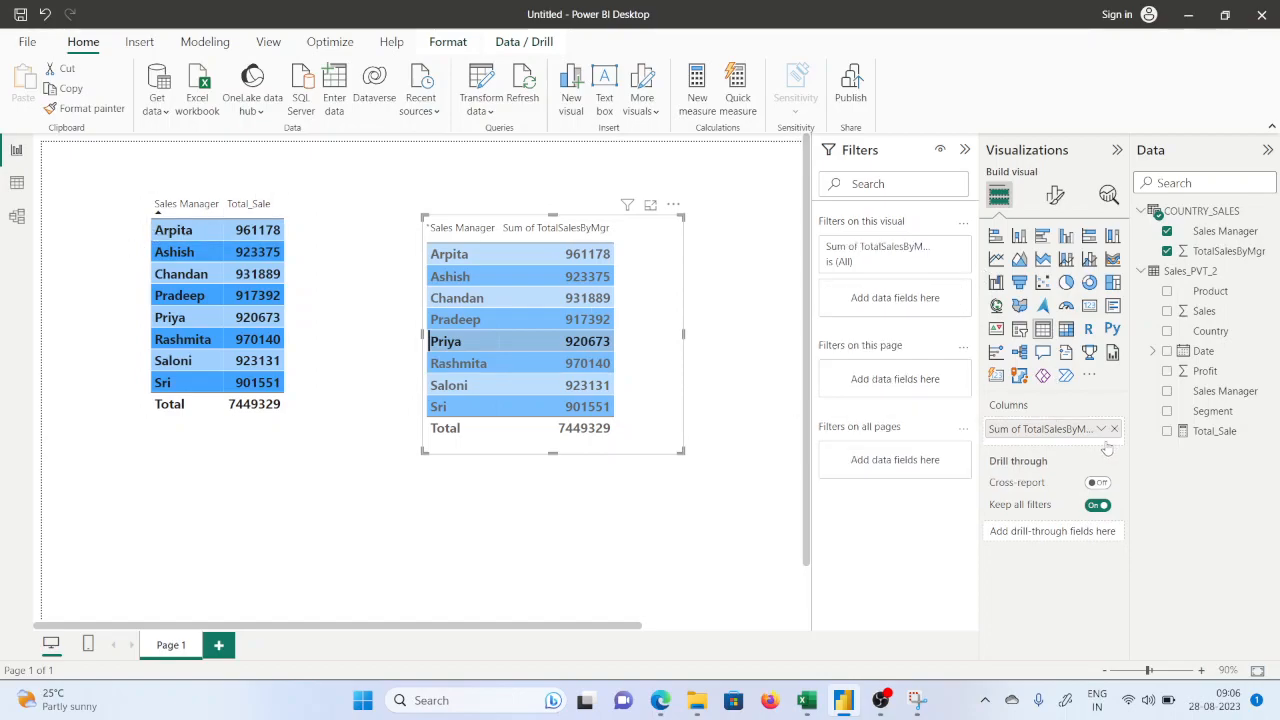
left_click(1113, 429)
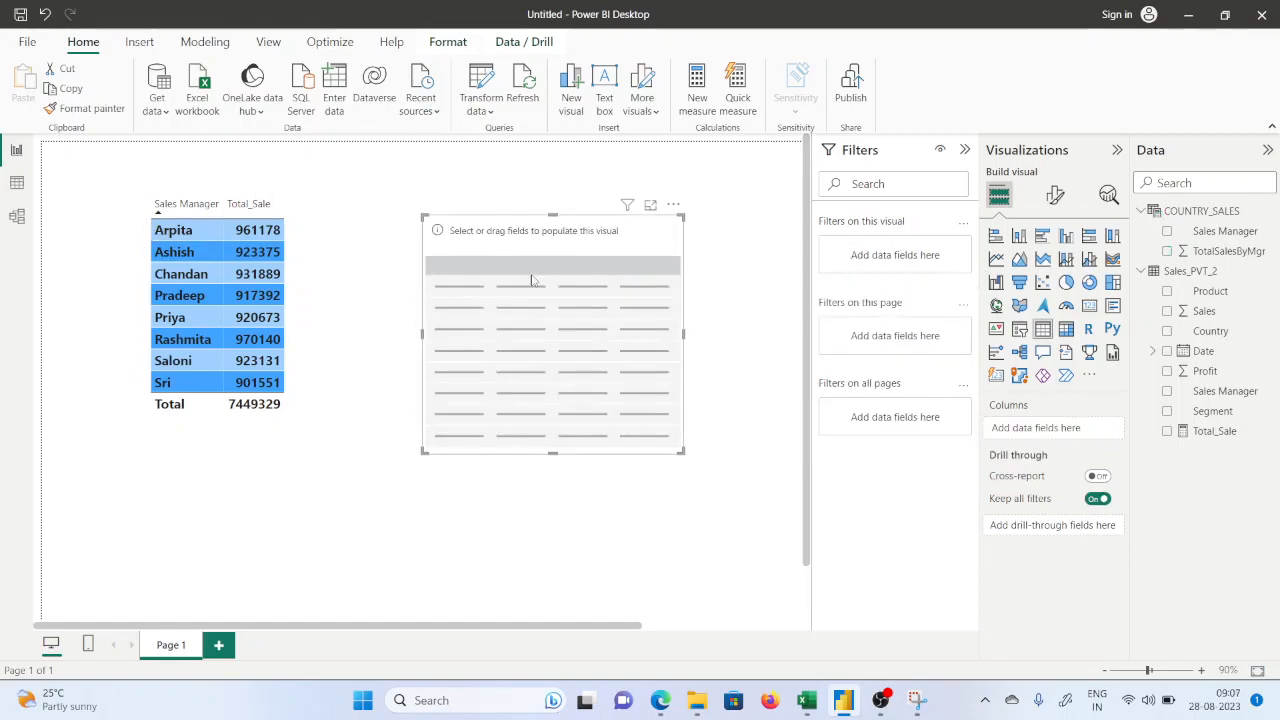
key("Delete")
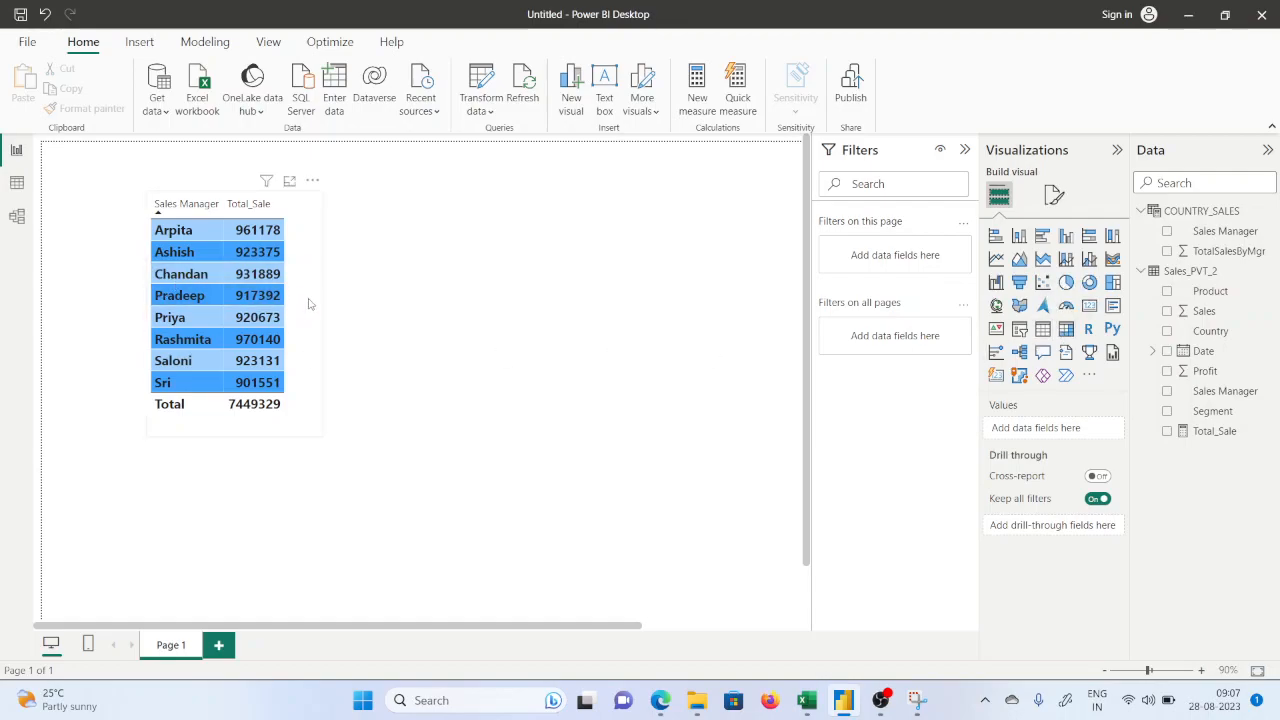
Add a new report page with a table visual showing Country, Product and Total_Sale from Sales_PVT_2
left_click(220, 646)
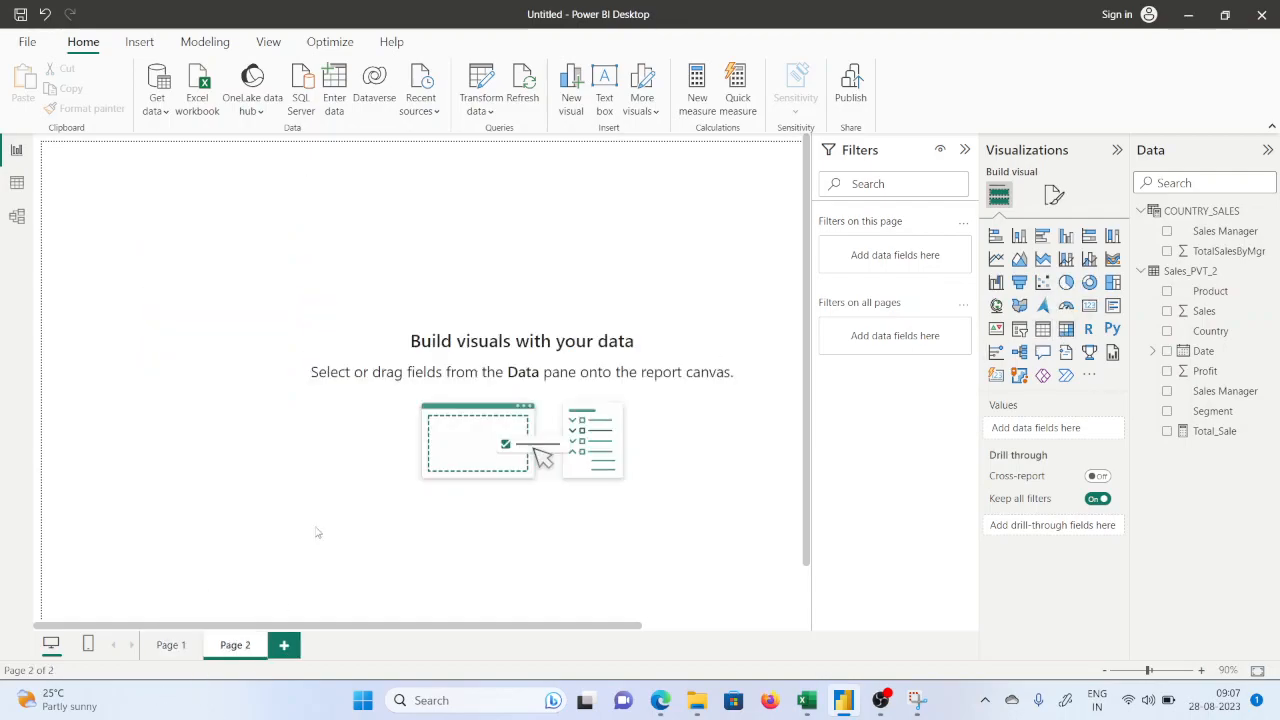
left_click(1040, 330)
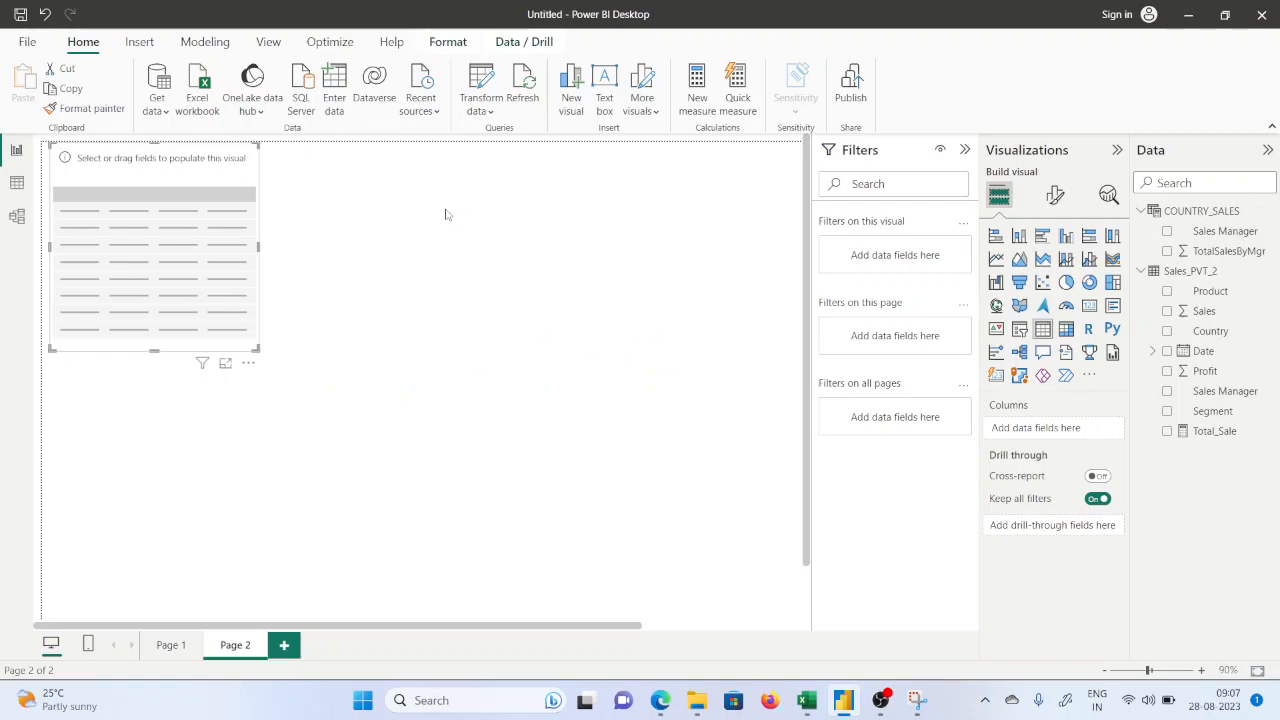
left_click_drag(166, 172, 248, 264)
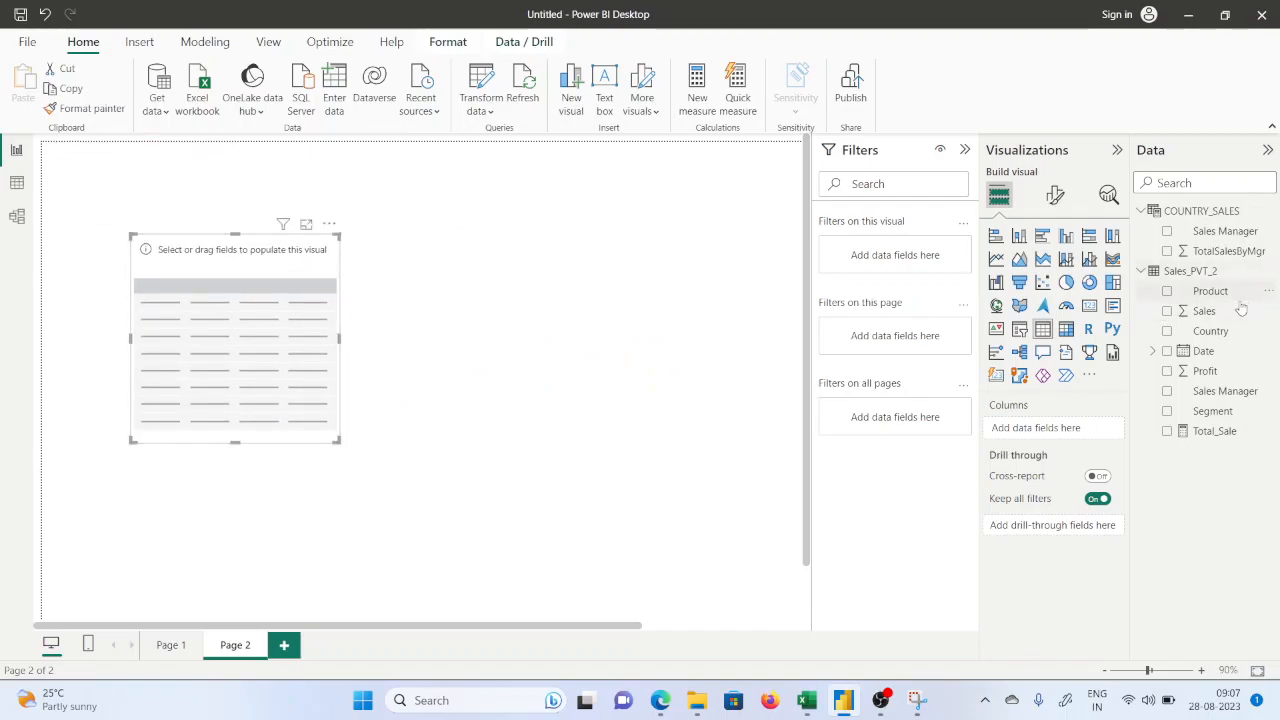
left_click_drag(1208, 340, 1070, 428)
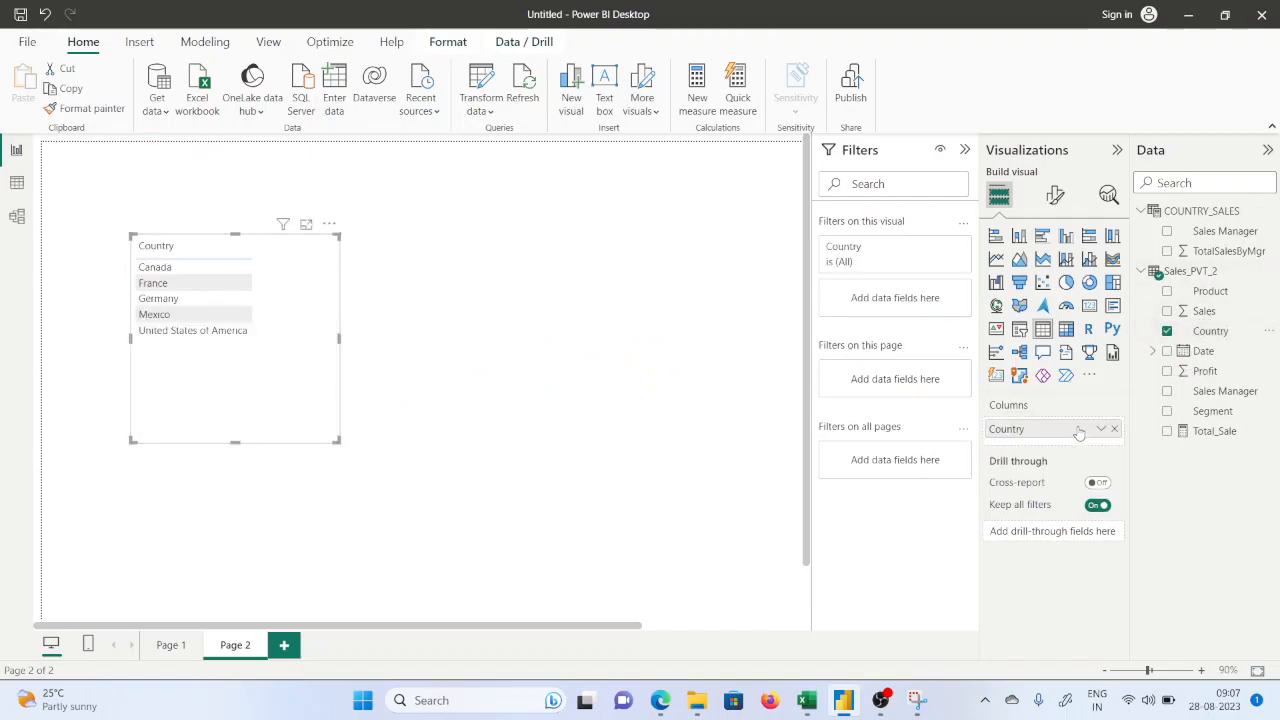
left_click_drag(1212, 290, 1088, 449)
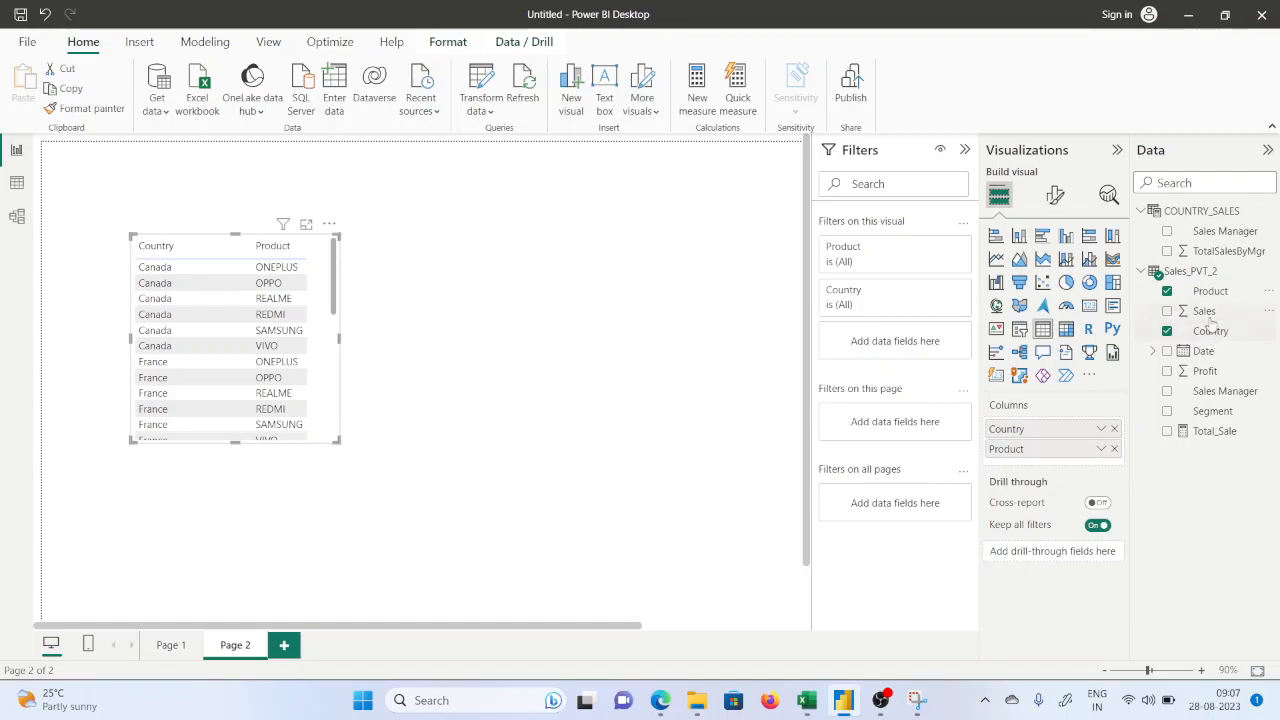
left_click_drag(1213, 432, 1045, 460)
Enlarge the Country, Product and Total_Sale table to nearly the page's visible height and place it near the upper-left corner of the canvas
left_click_drag(338, 442, 400, 553)
left_click_drag(378, 338, 333, 279)
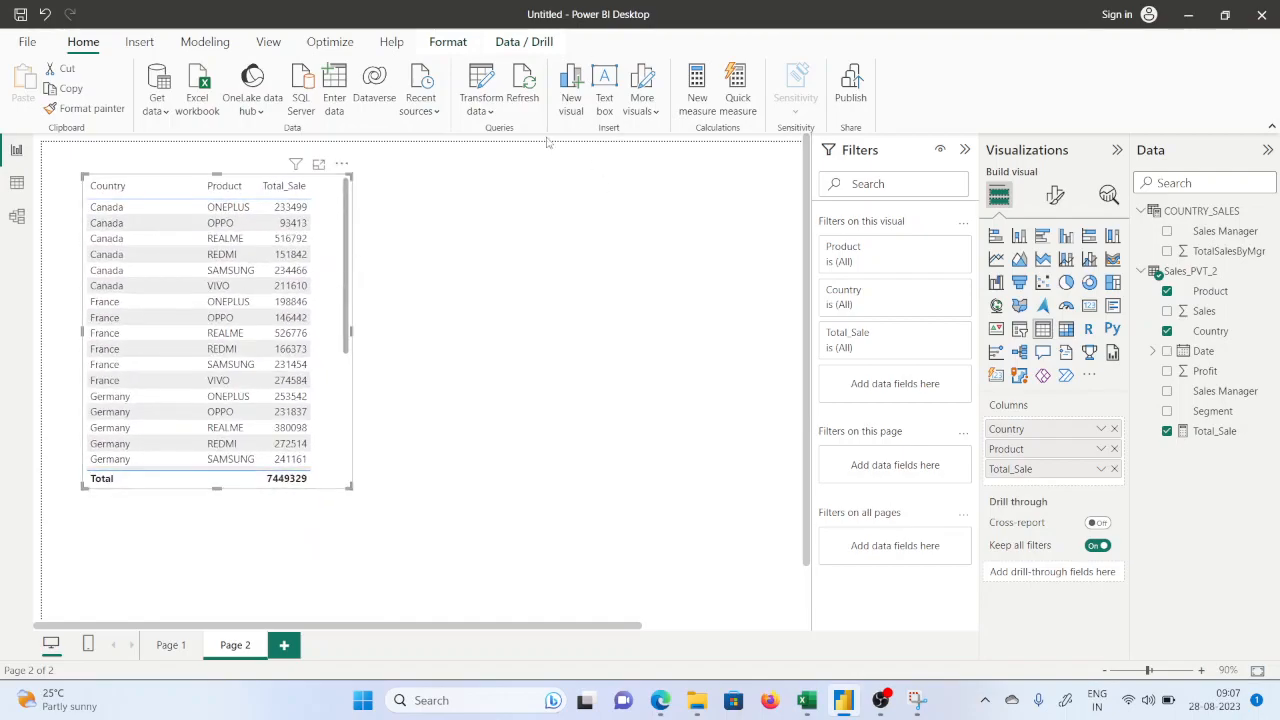
left_click_drag(349, 486, 349, 614)
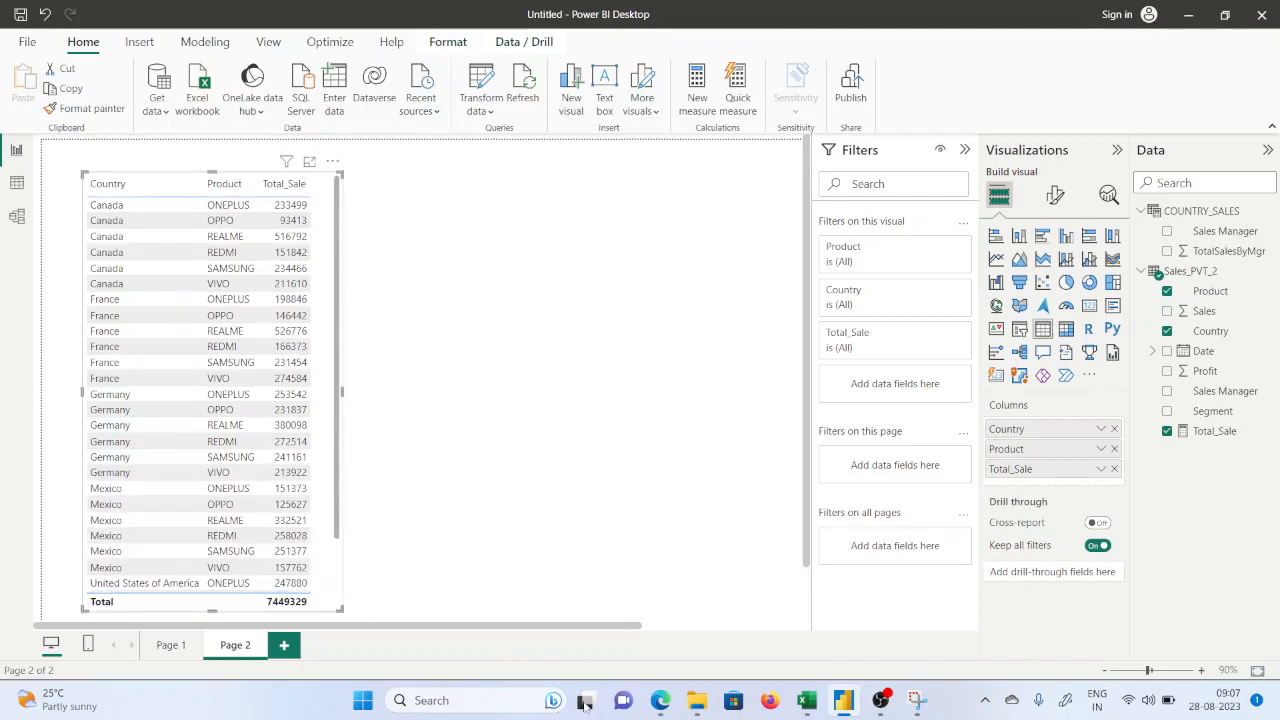
Switch to the Google Meet call in Edge and admit the person waiting to join
mouse_move(660, 700)
left_click(576, 627)
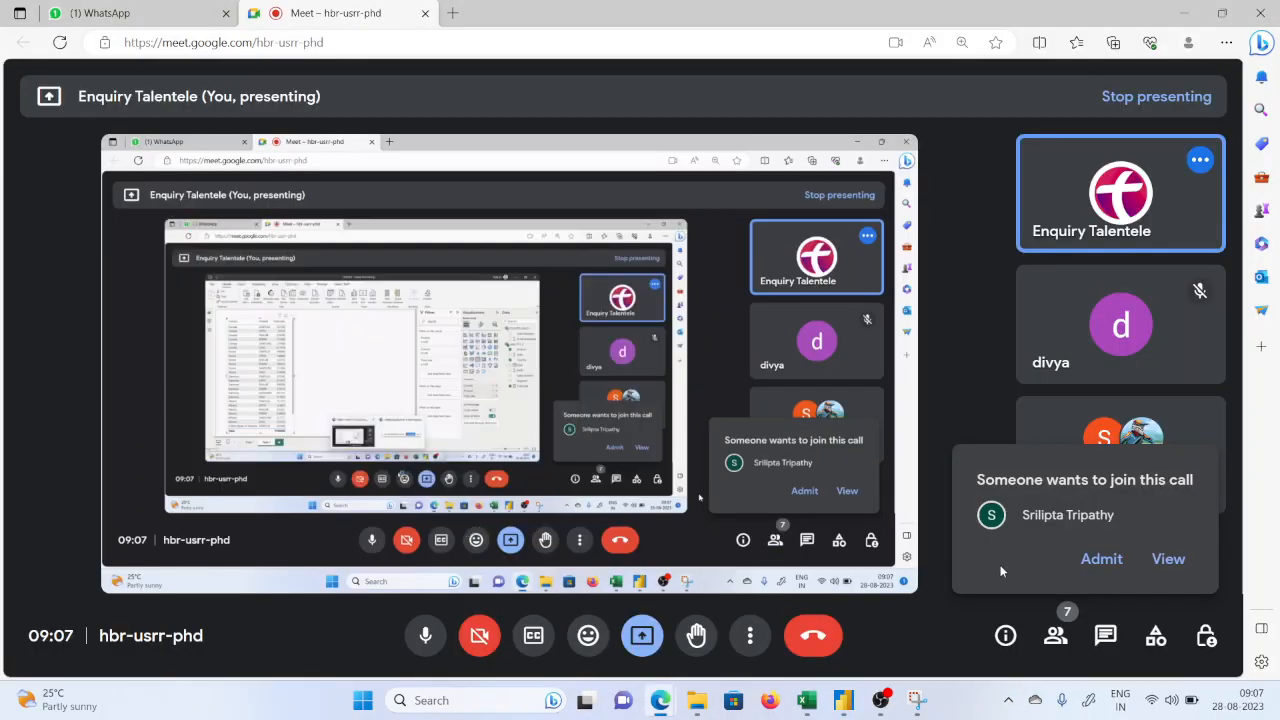
left_click(1100, 559)
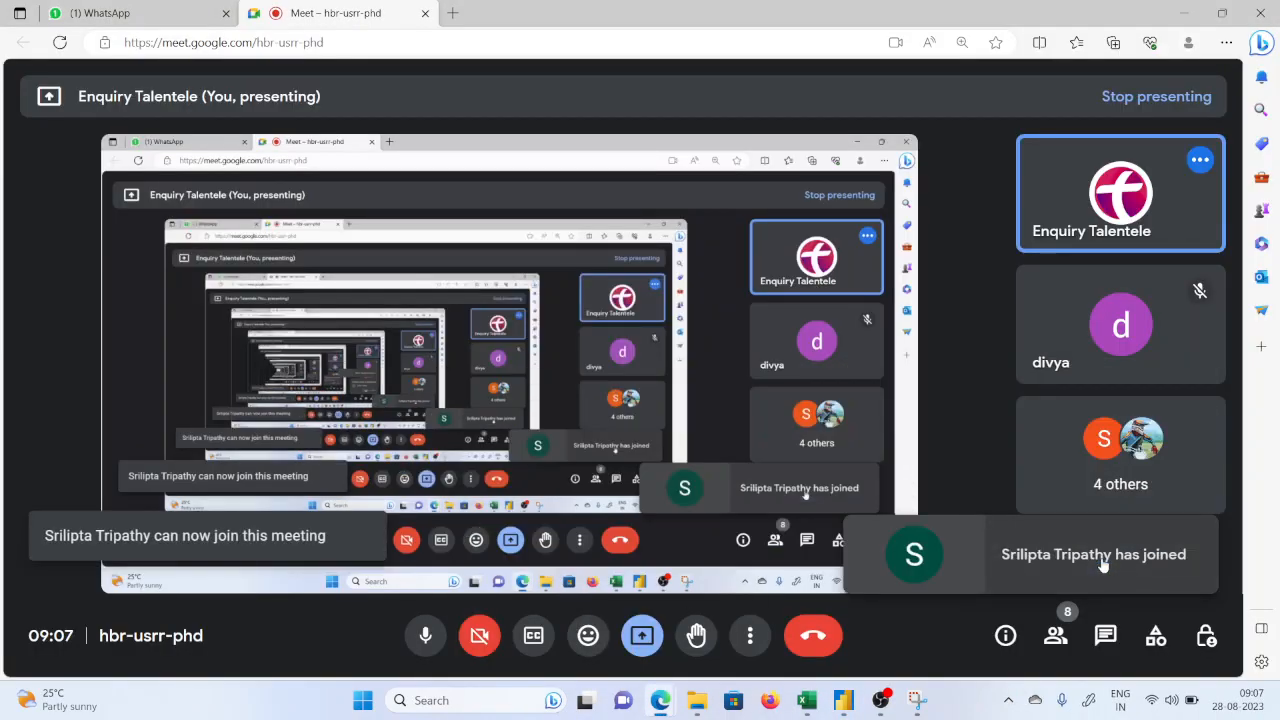
Return to Power BI Desktop and apply the Flashy rows style preset to the Country, Product and Total_Sale table
left_click(1191, 17)
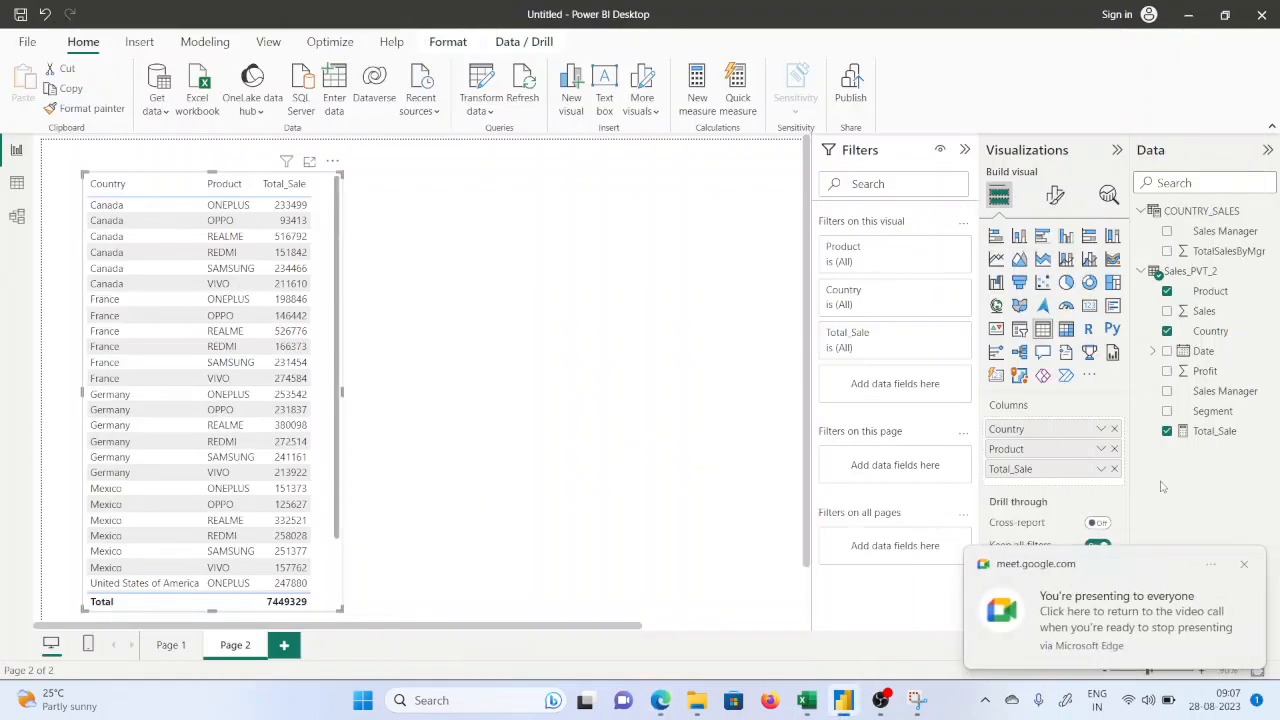
left_click(1244, 567)
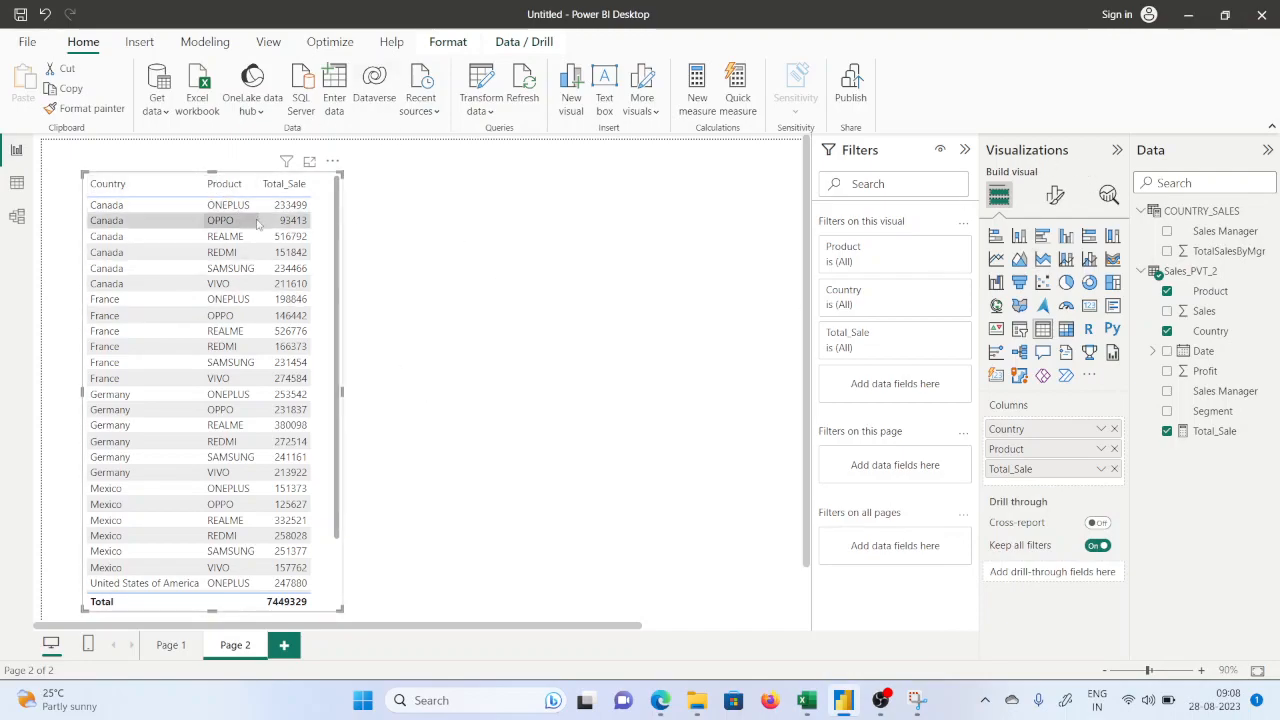
left_click(1064, 201)
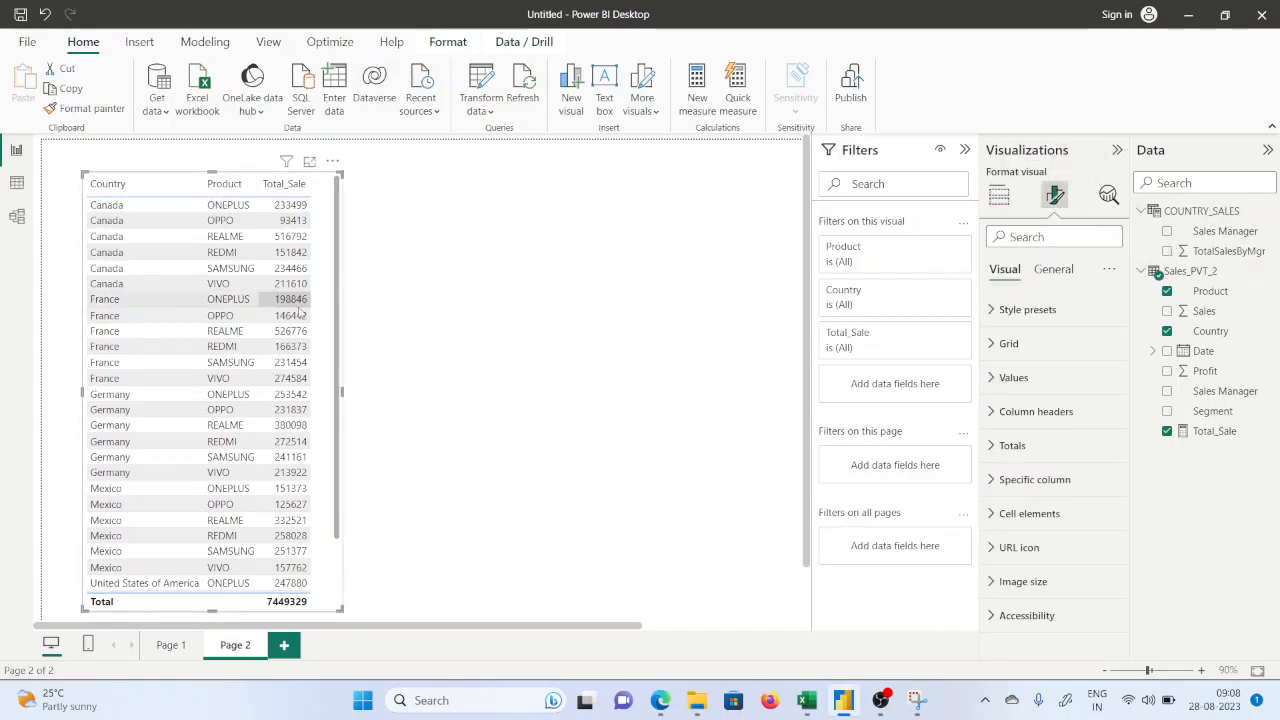
left_click(1021, 311)
left_click(1040, 350)
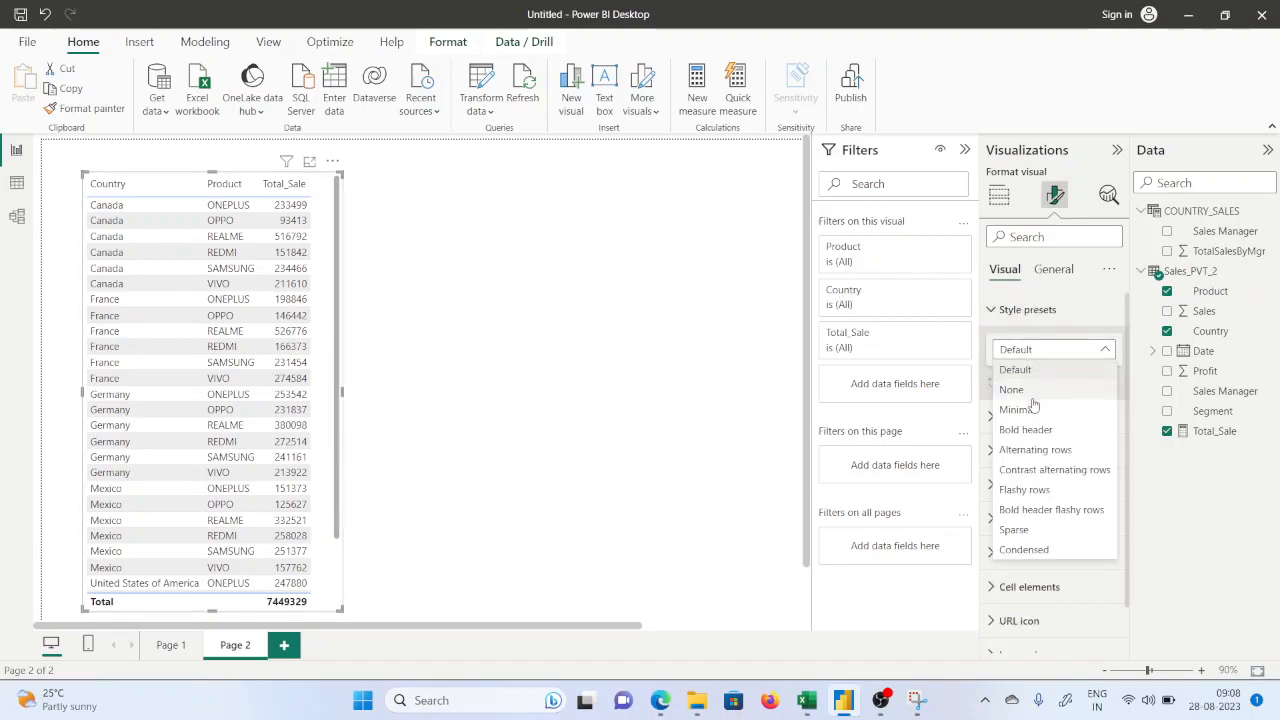
key("Escape")
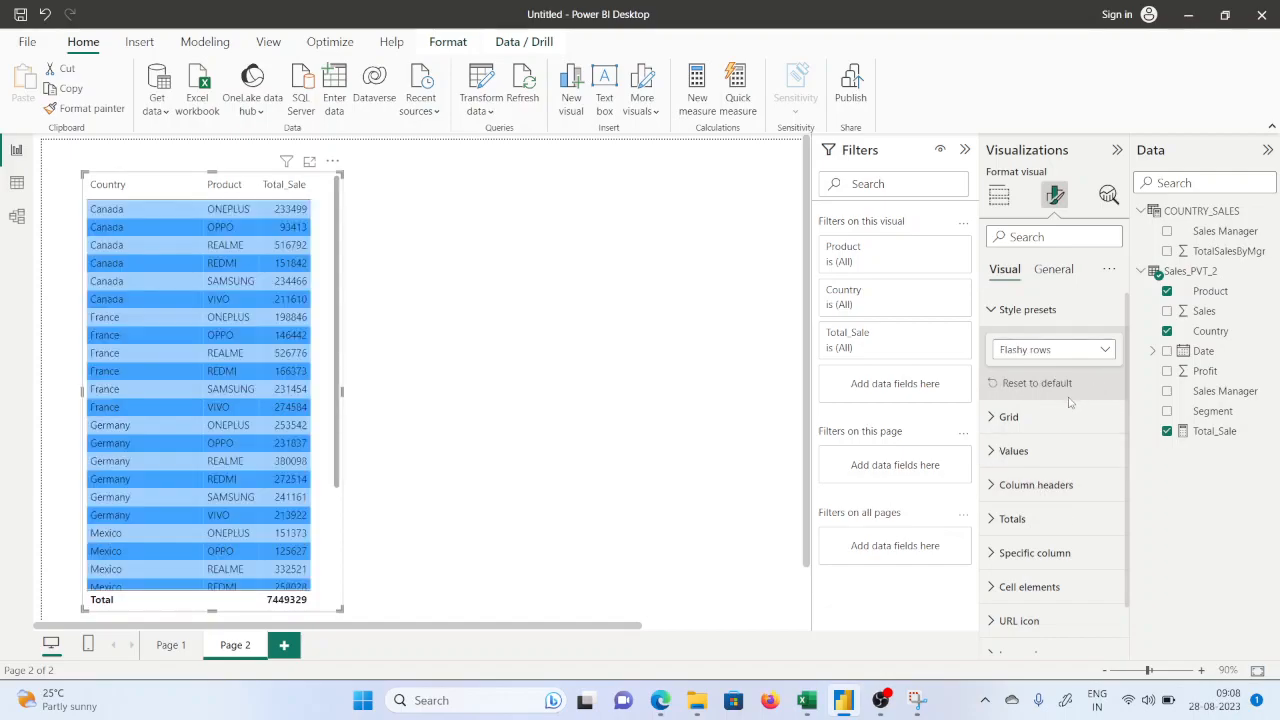
Set the font size of the table's values to 12 and turn on its horizontal gridlines
left_click(1022, 455)
left_click(1112, 531)
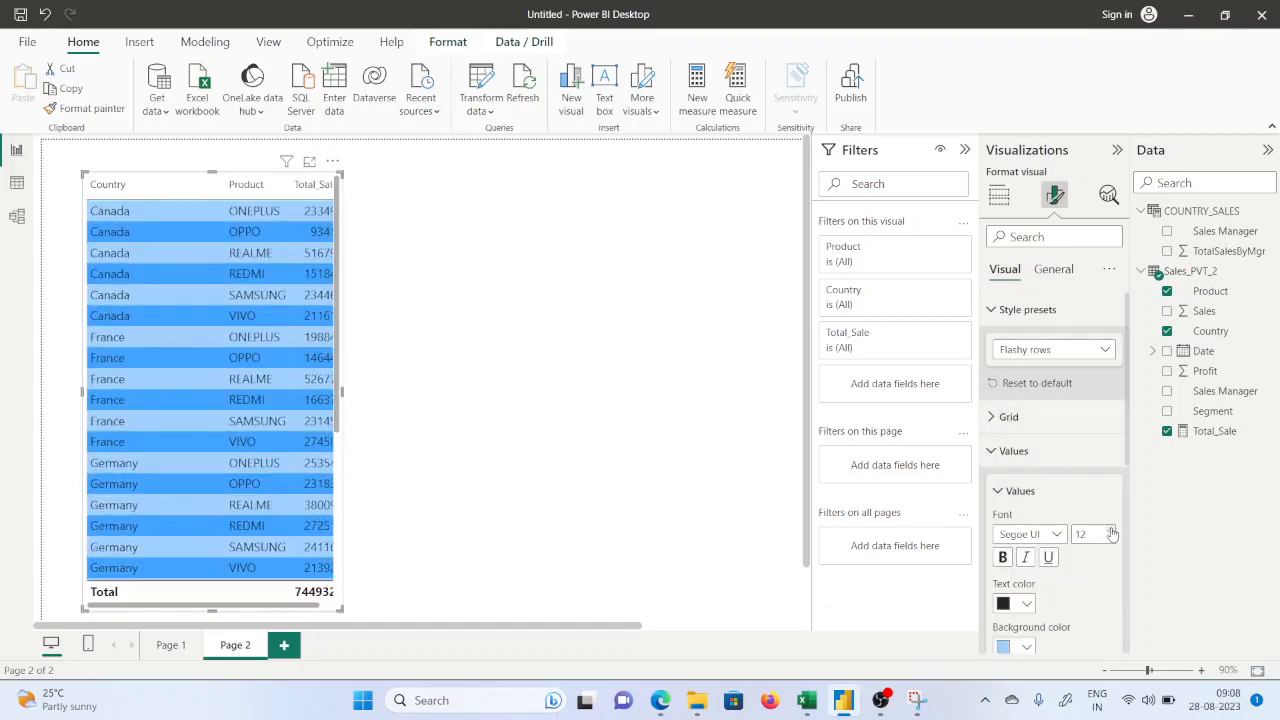
left_click(1005, 418)
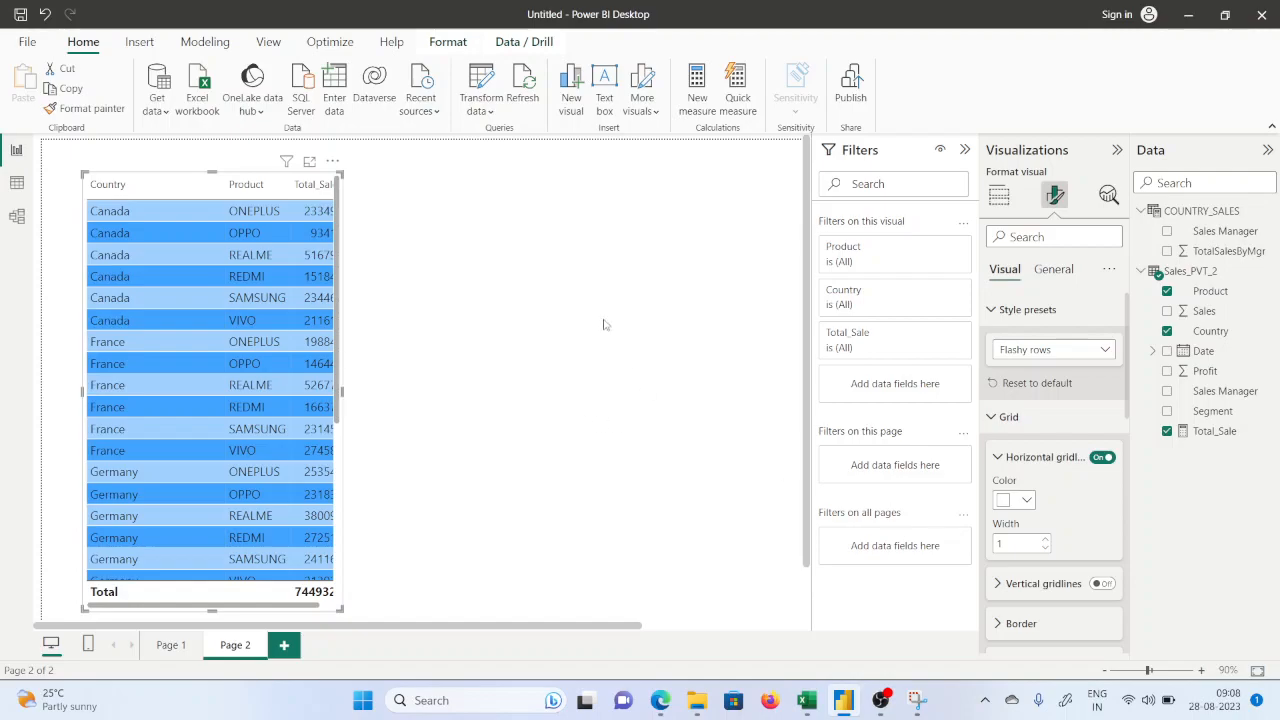
Add top, bottom, left and right grid borders to all sections of the table
scroll(1061, 570, "down", 3)
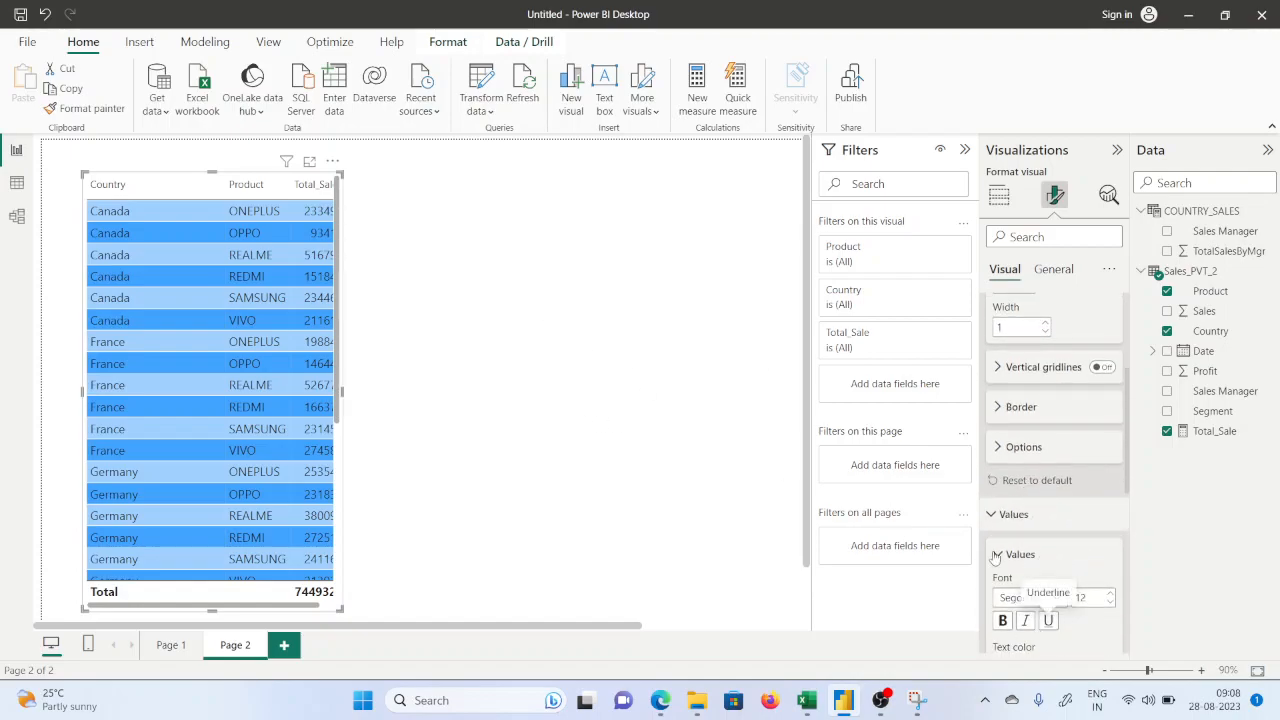
left_click(1000, 416)
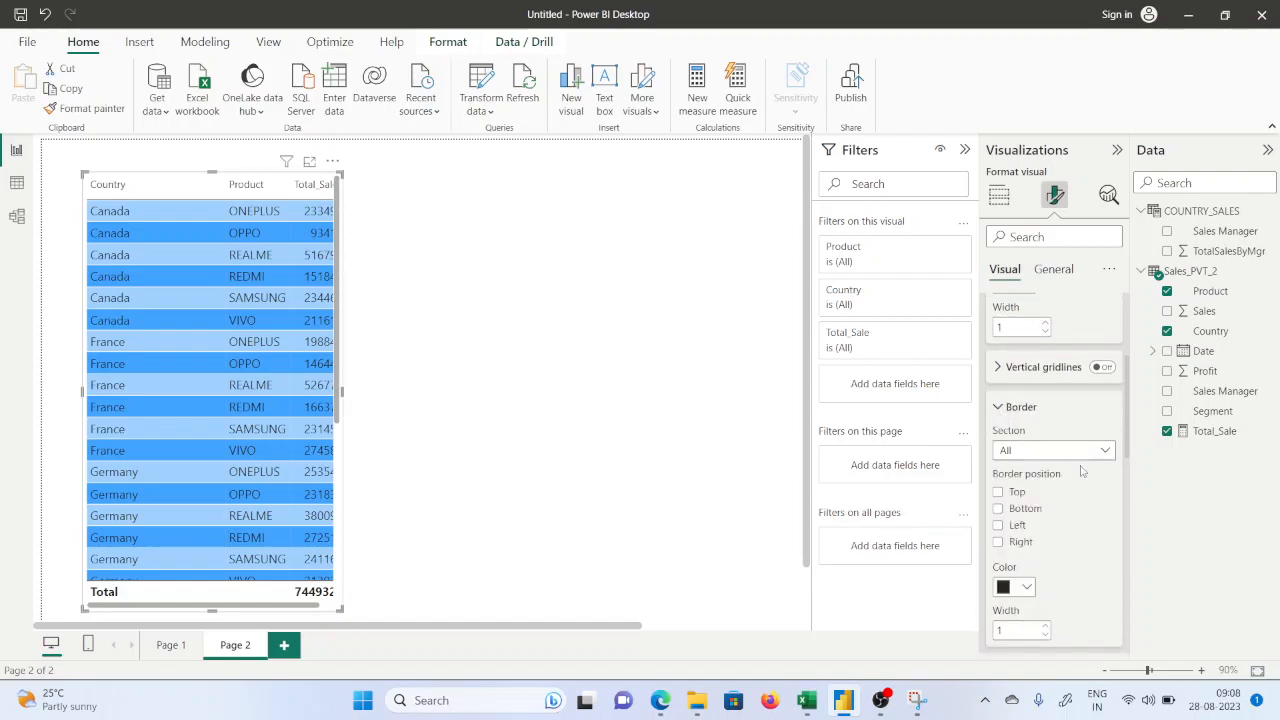
left_click(997, 491)
left_click(997, 508)
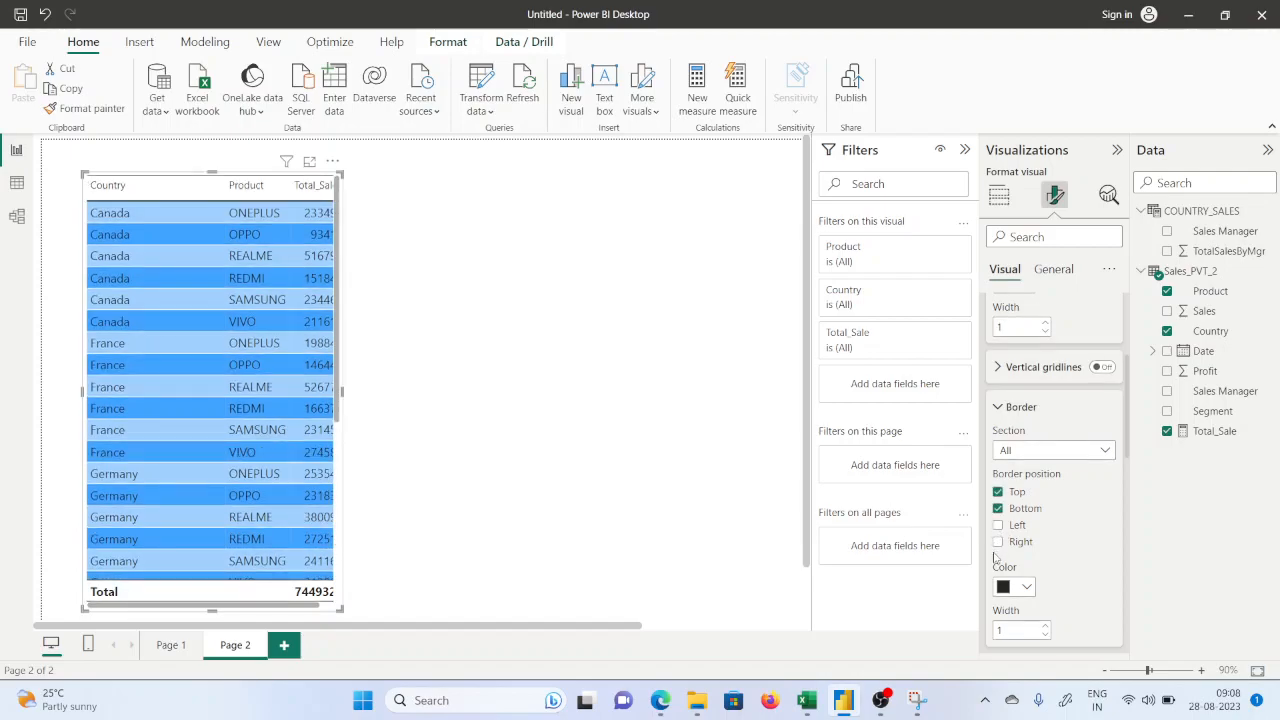
left_click(997, 525)
left_click(998, 541)
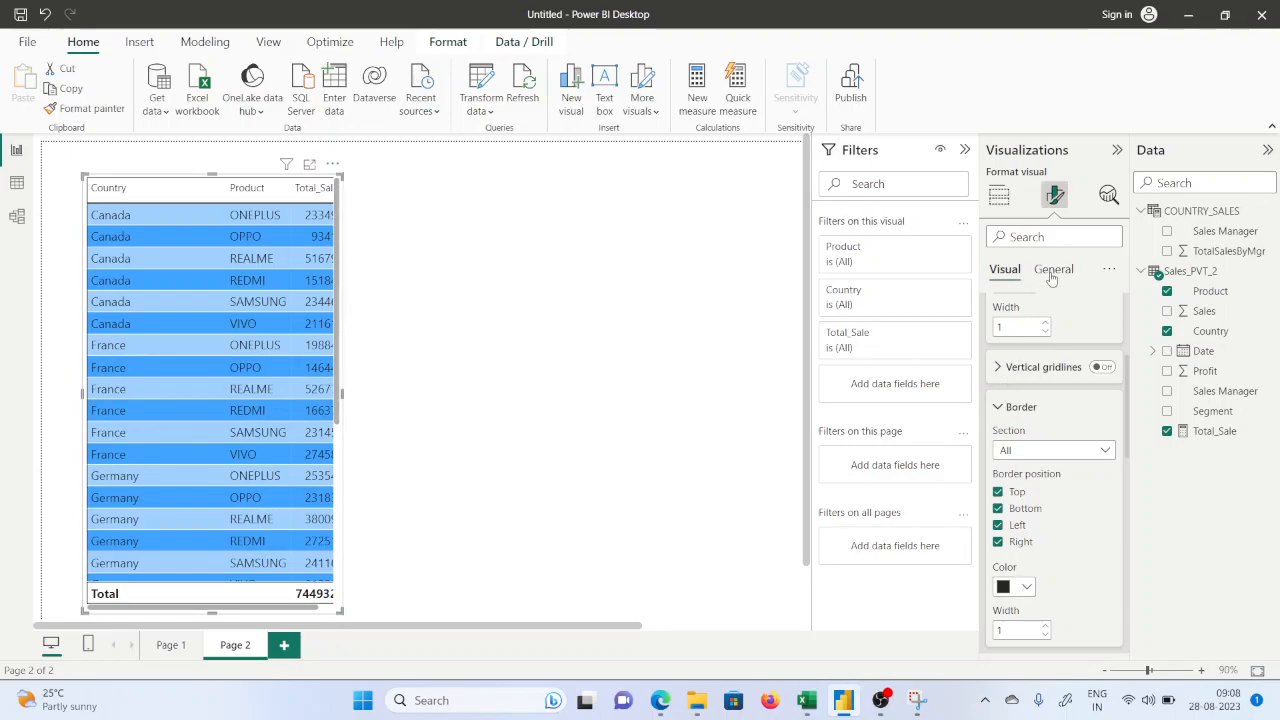
left_click(998, 410)
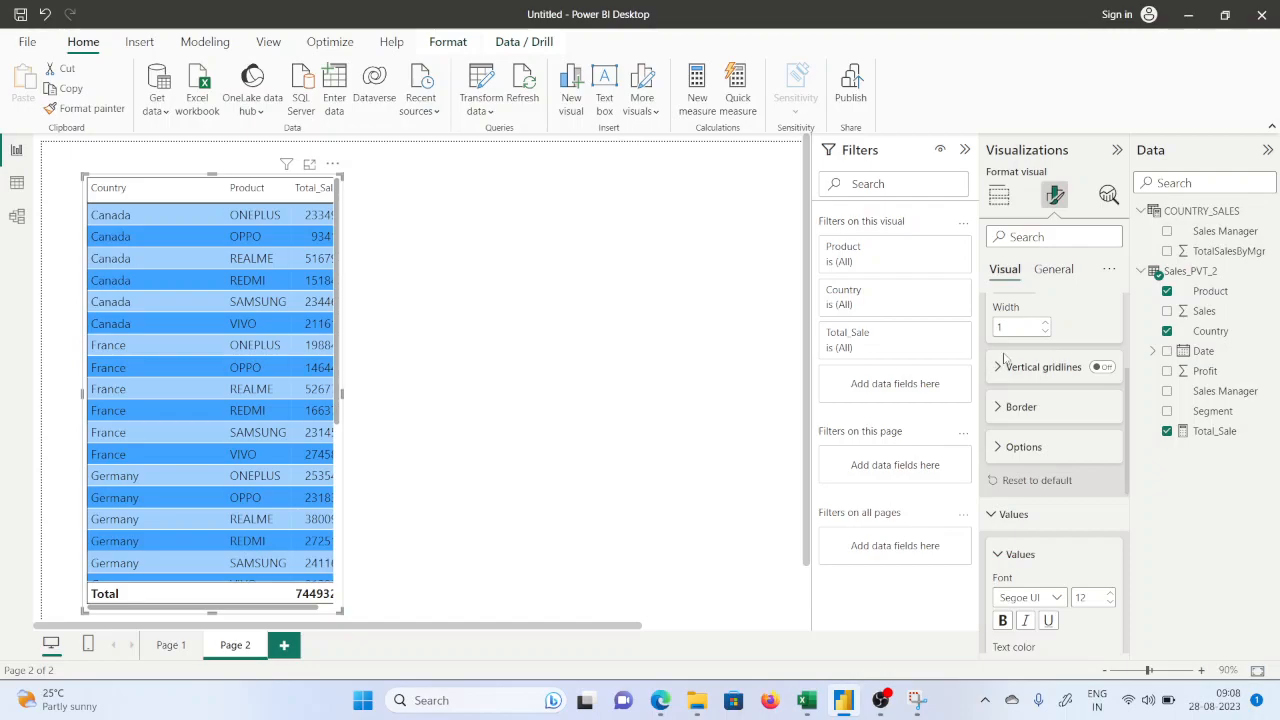
Make the table's values bold, and widen the visual and its Total_Sale column so all three columns fit
left_click(1003, 621)
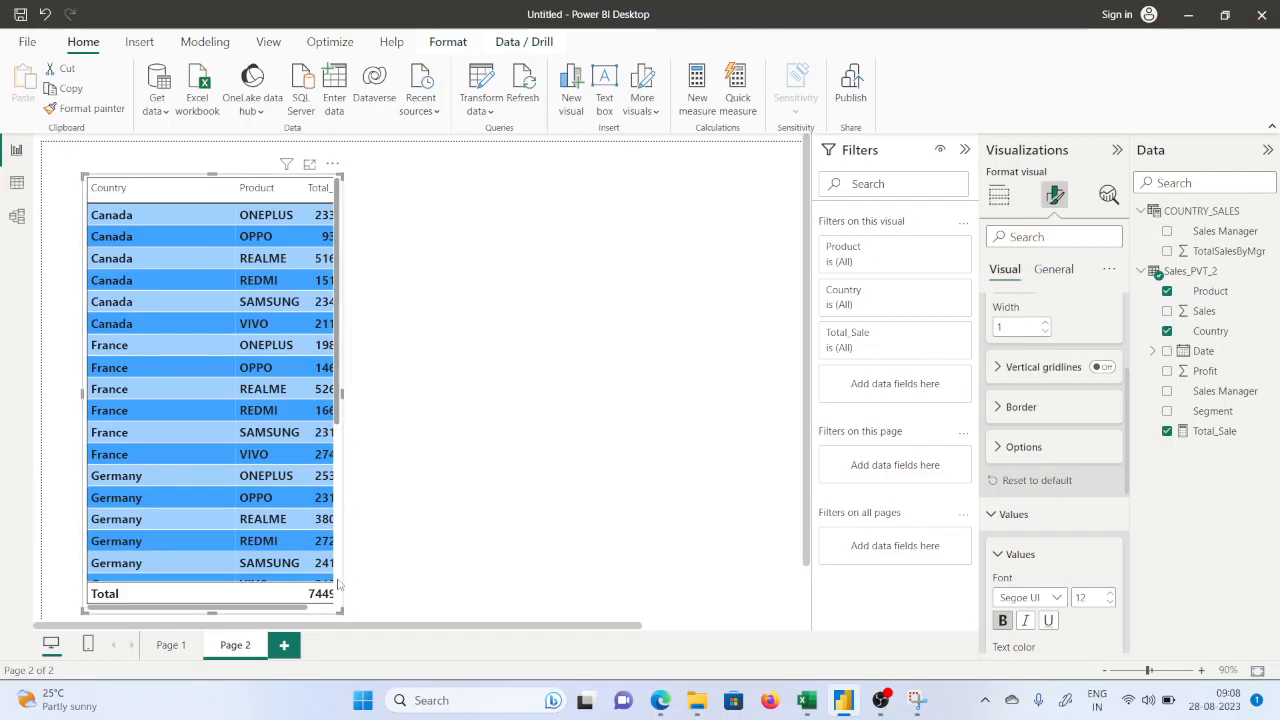
left_click(343, 615)
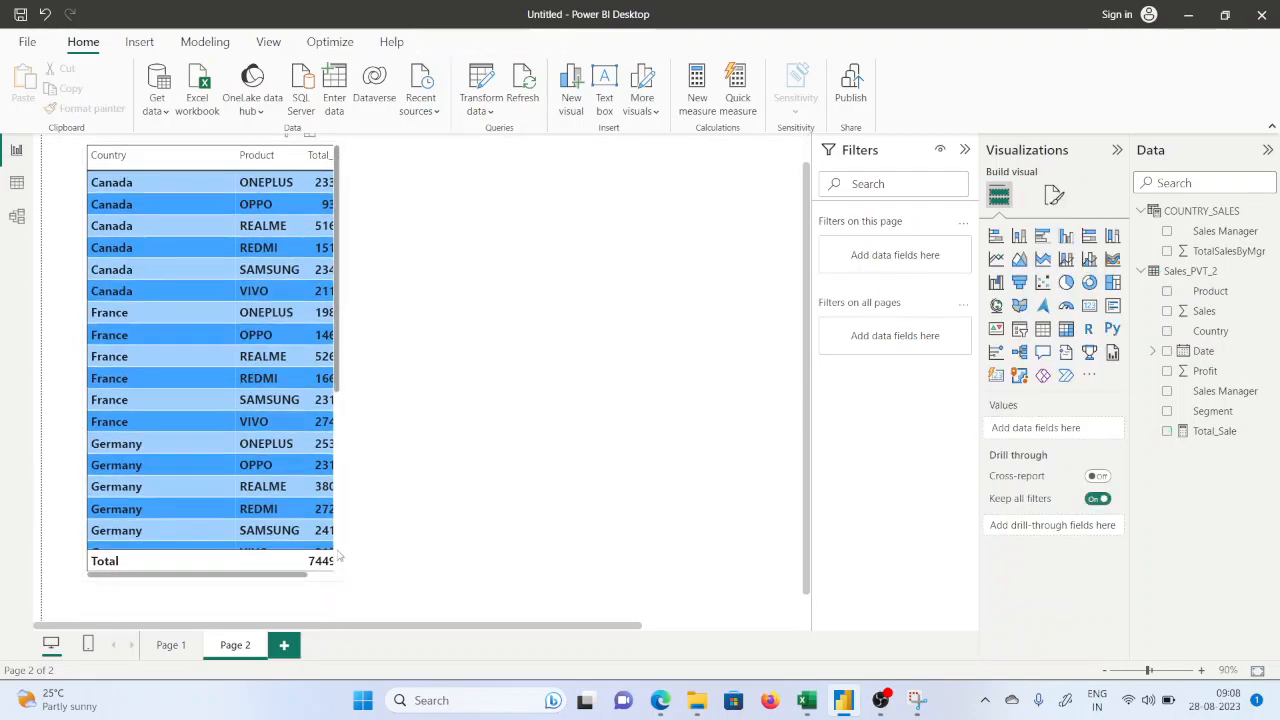
left_click(342, 578)
left_click_drag(341, 577, 434, 621)
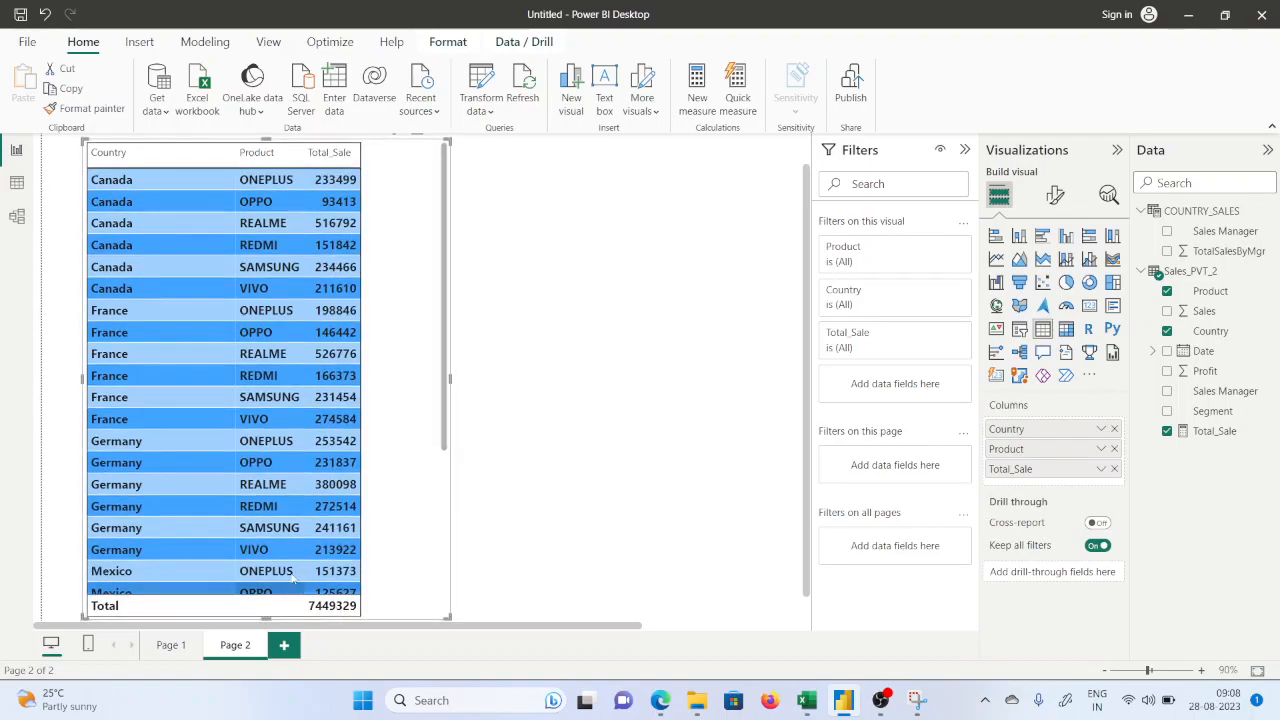
left_click_drag(363, 158, 378, 160)
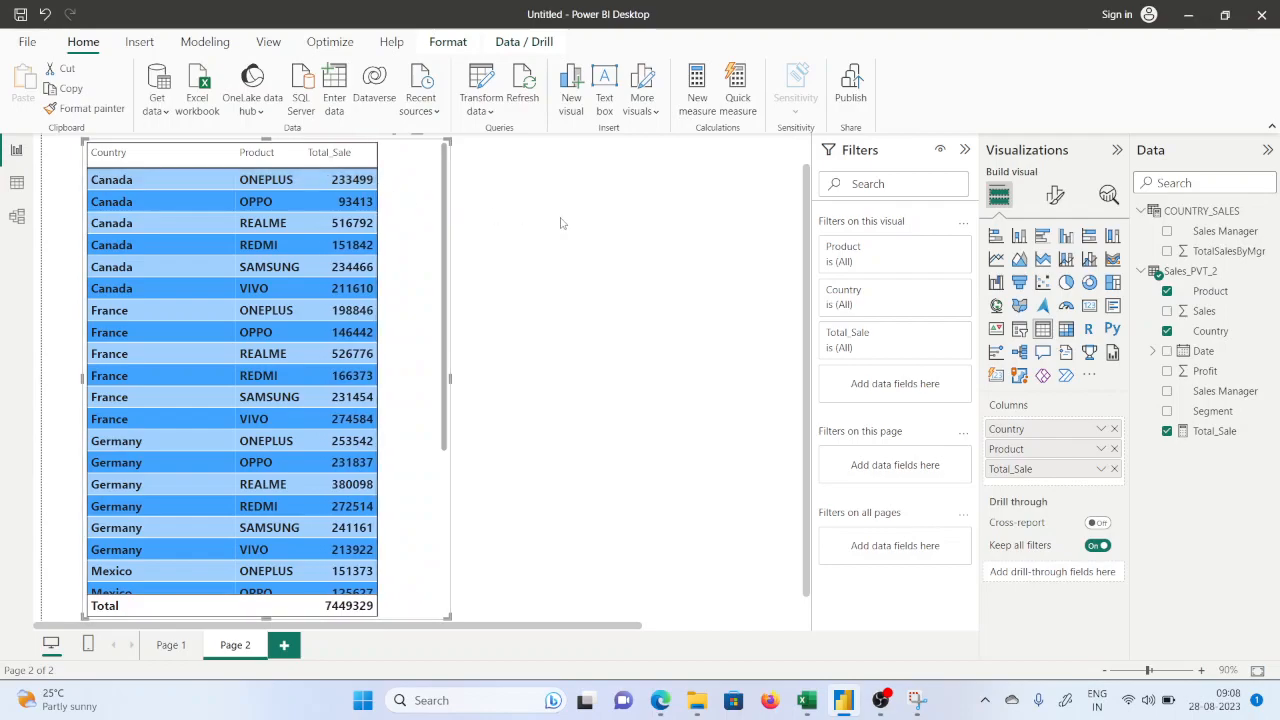
left_click(591, 237)
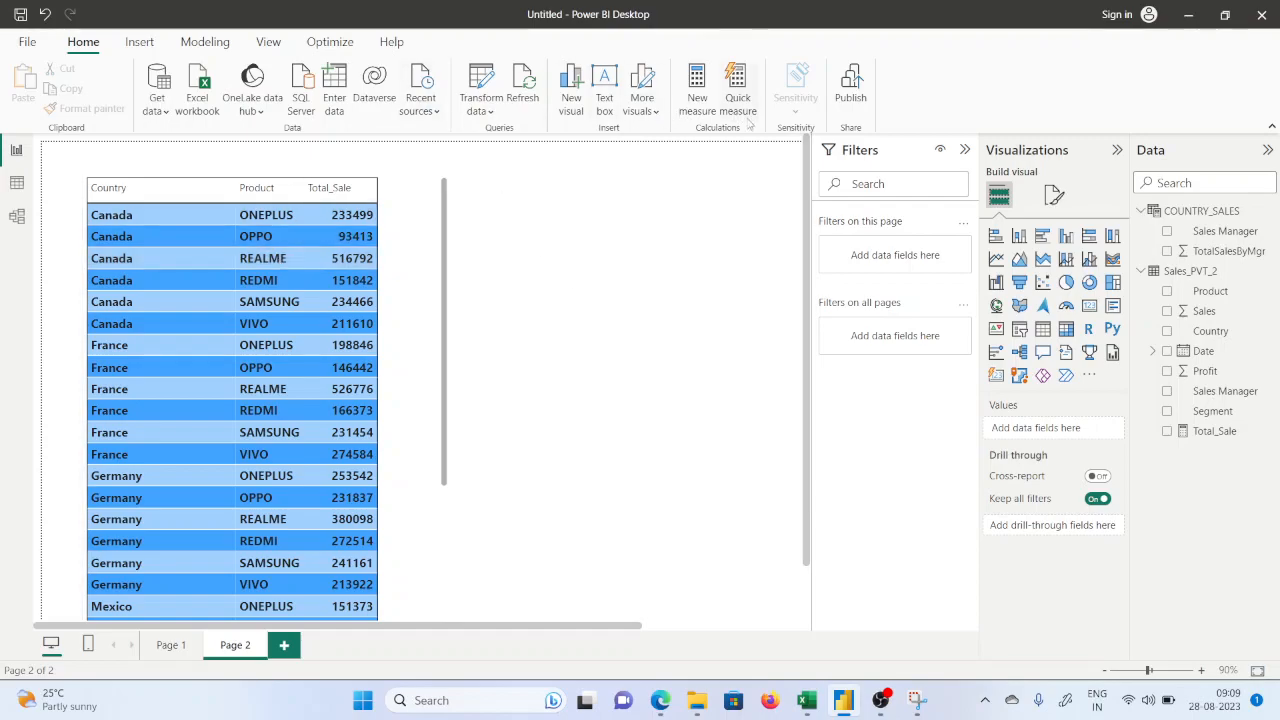
left_click(16, 182)
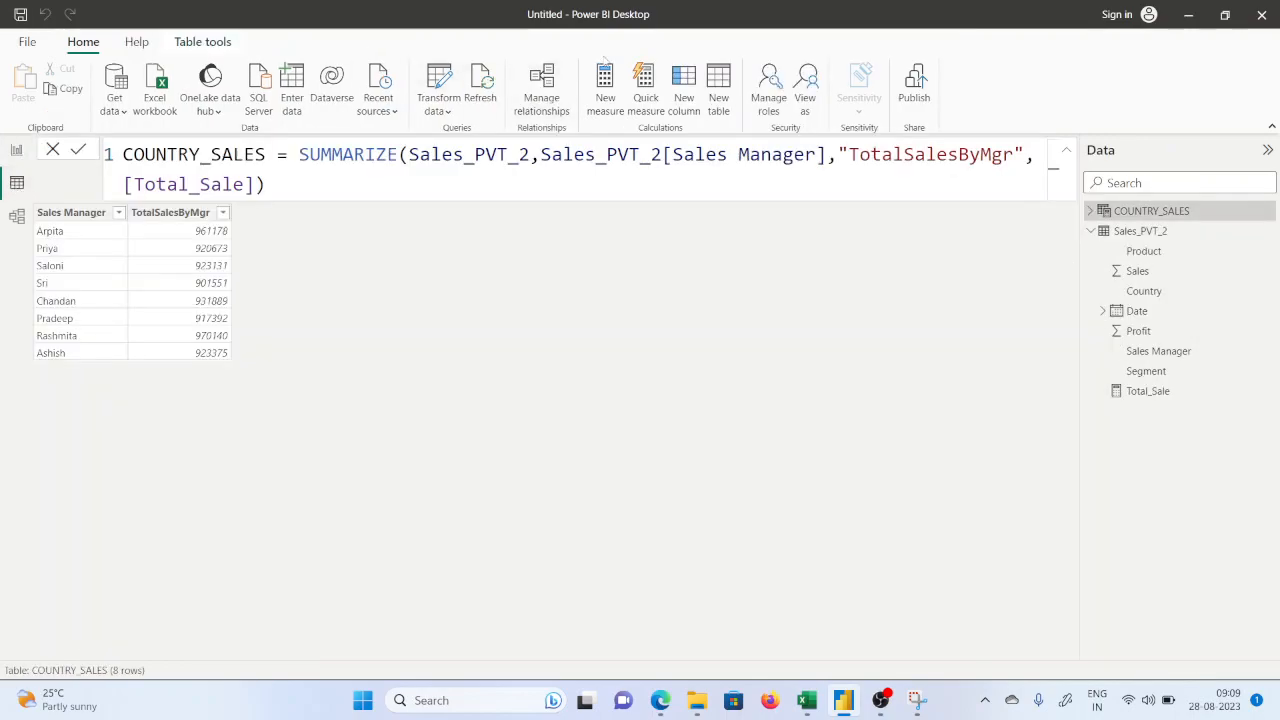
left_click(720, 92)
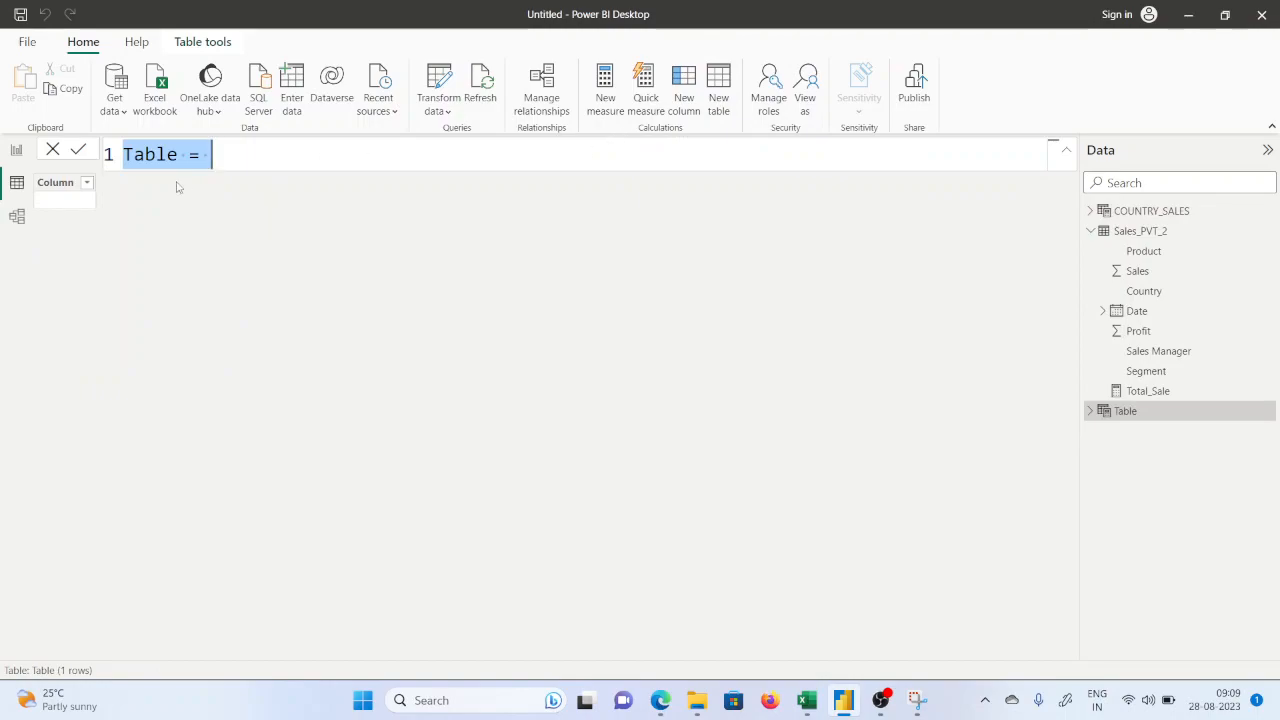
left_click(17, 151)
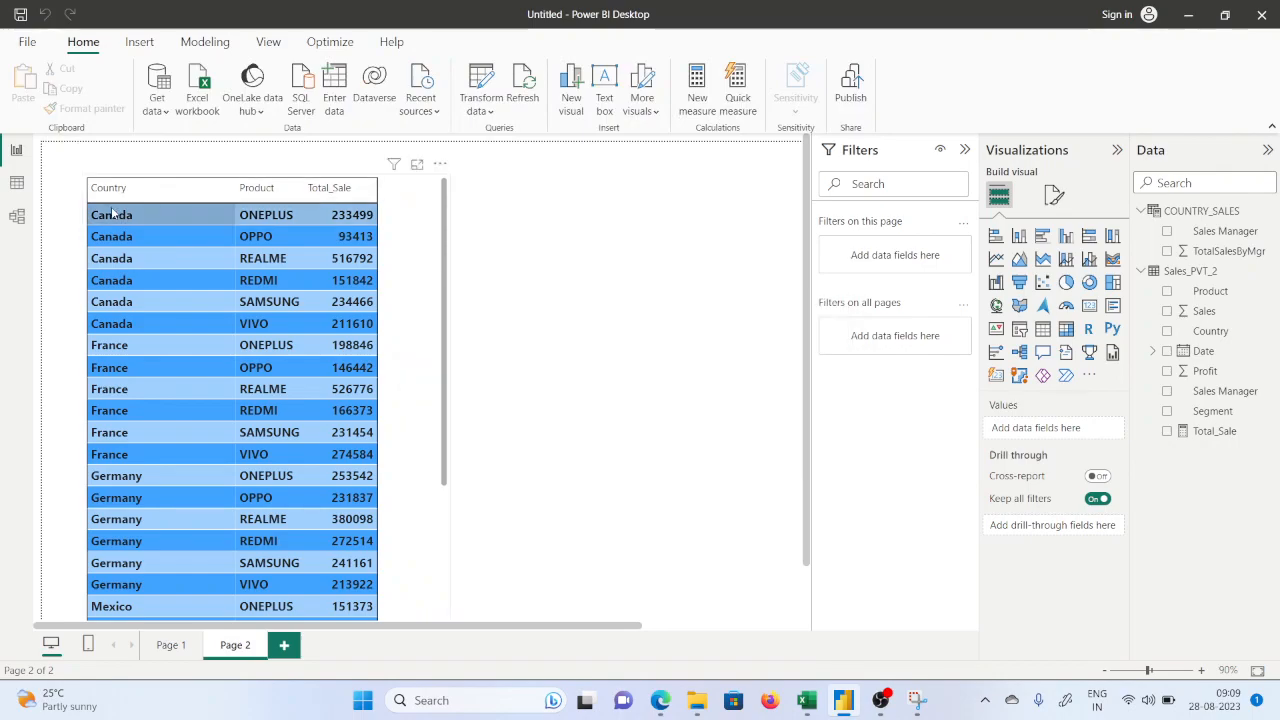
Create a new calculated table named country_product_sales
left_click(22, 185)
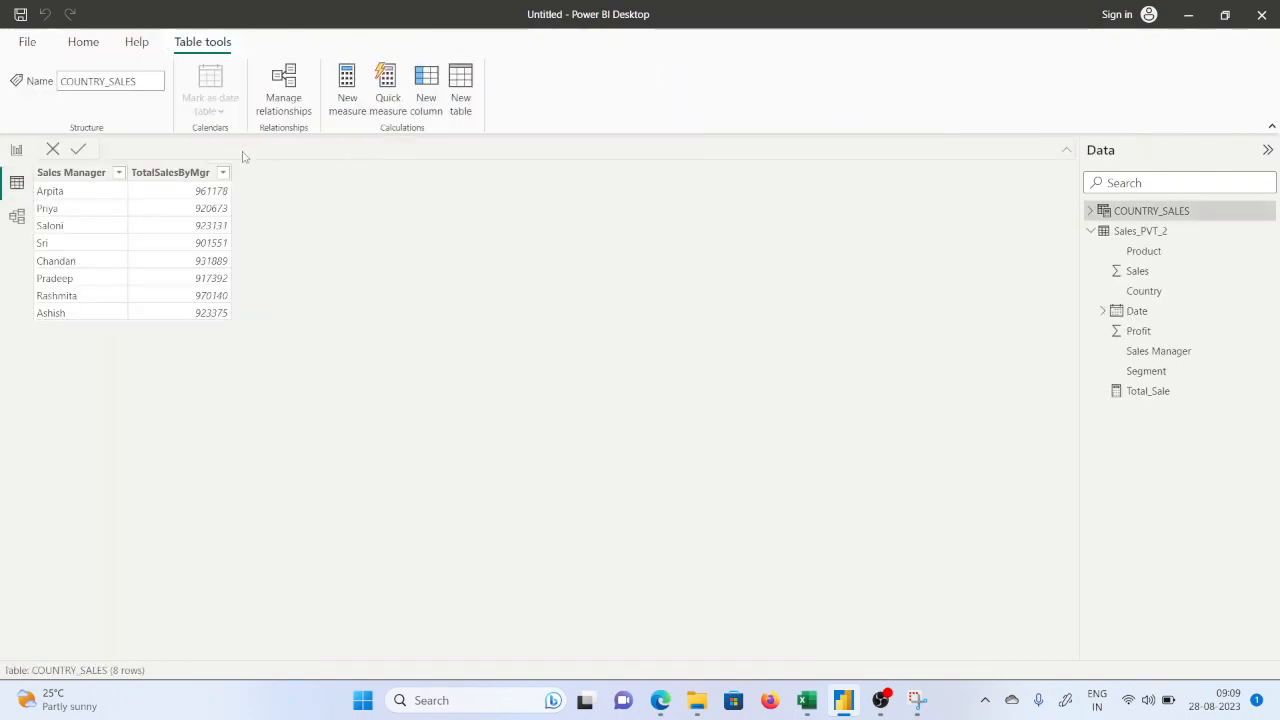
left_click(466, 85)
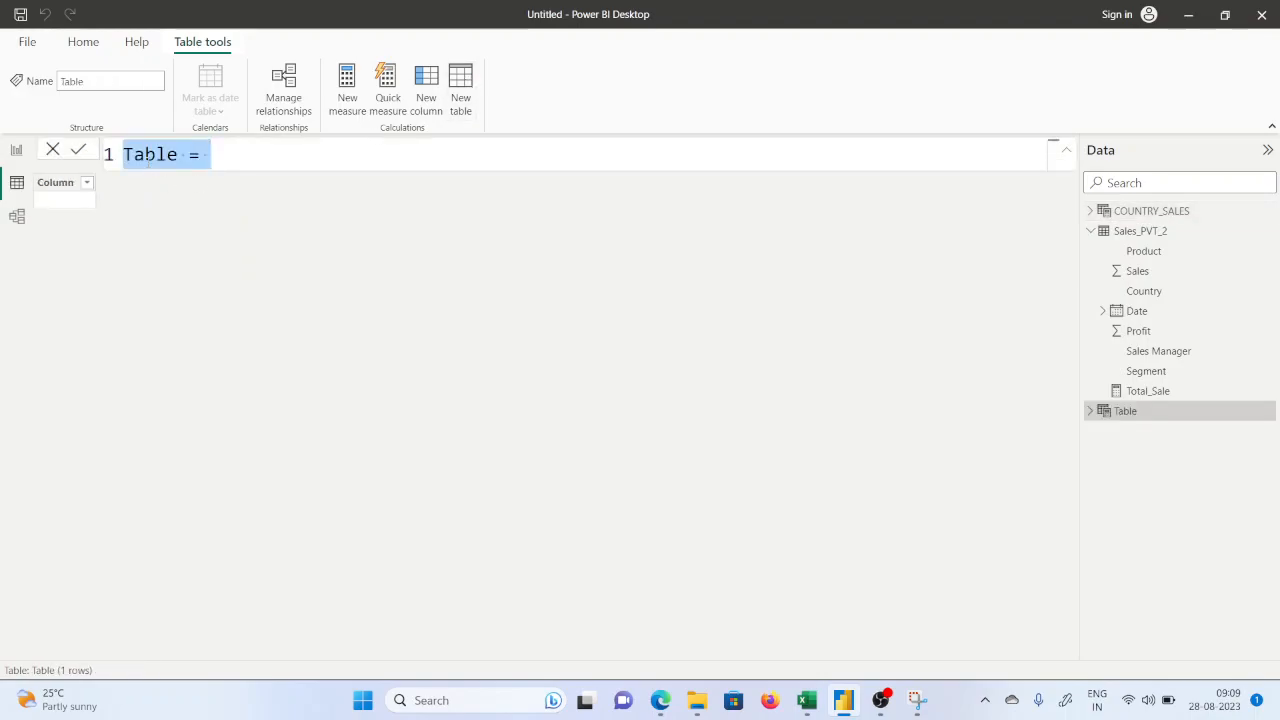
double_click(148, 156)
type("county")
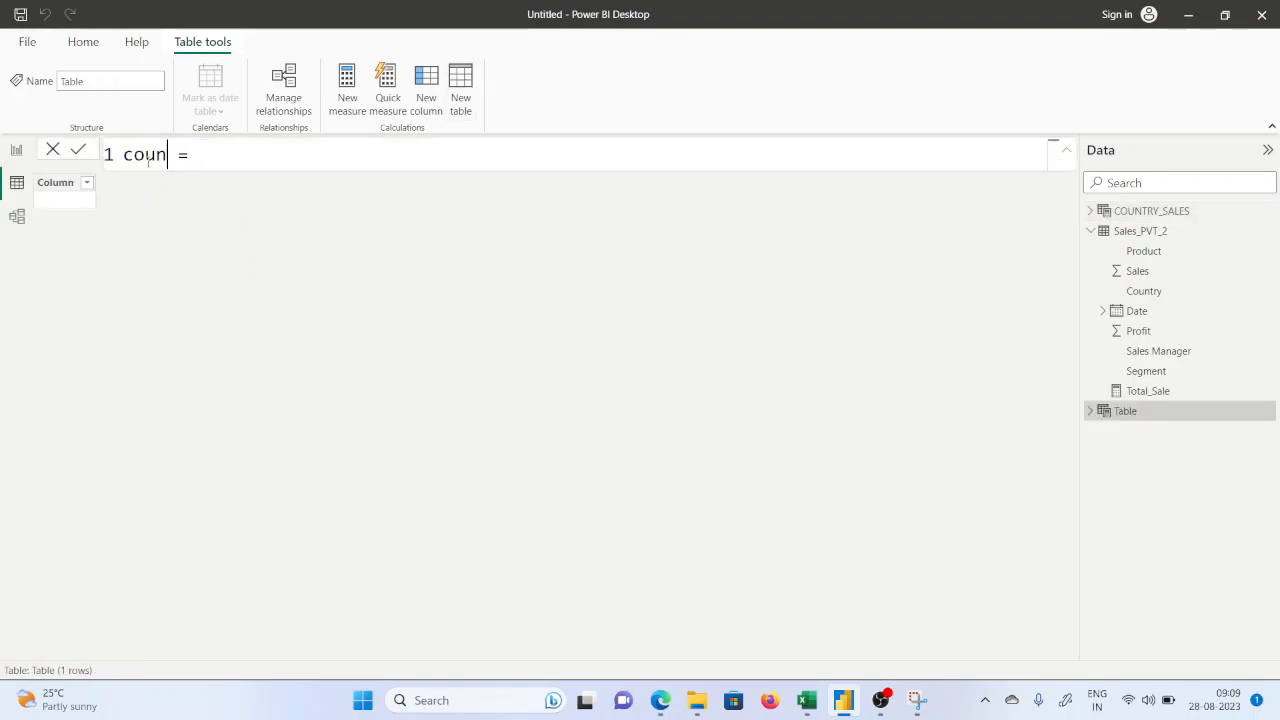
key("BackSpace")
type("ry_p;r")
key("BackSpace")
key("BackSpace")
type("roduct_sales")
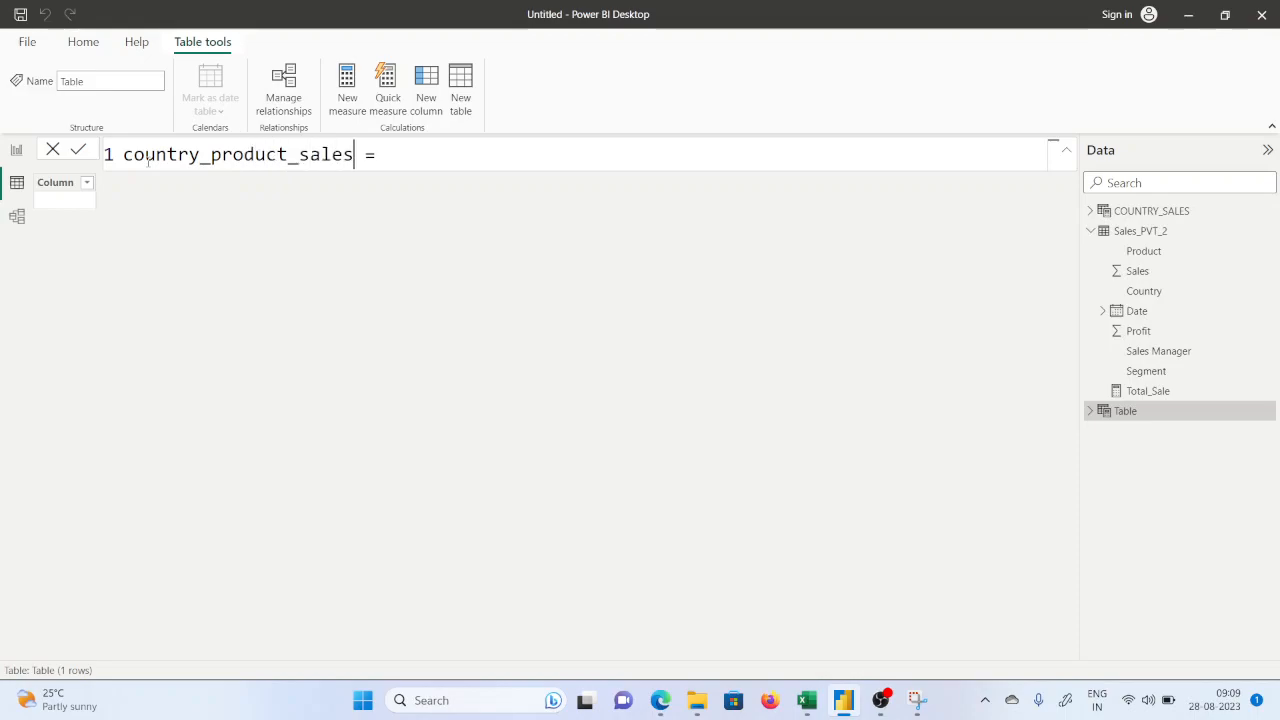
Start the country_product_sales formula with SUMMARIZE, using Sales_PVT_2 as the table argument
left_click(407, 152)
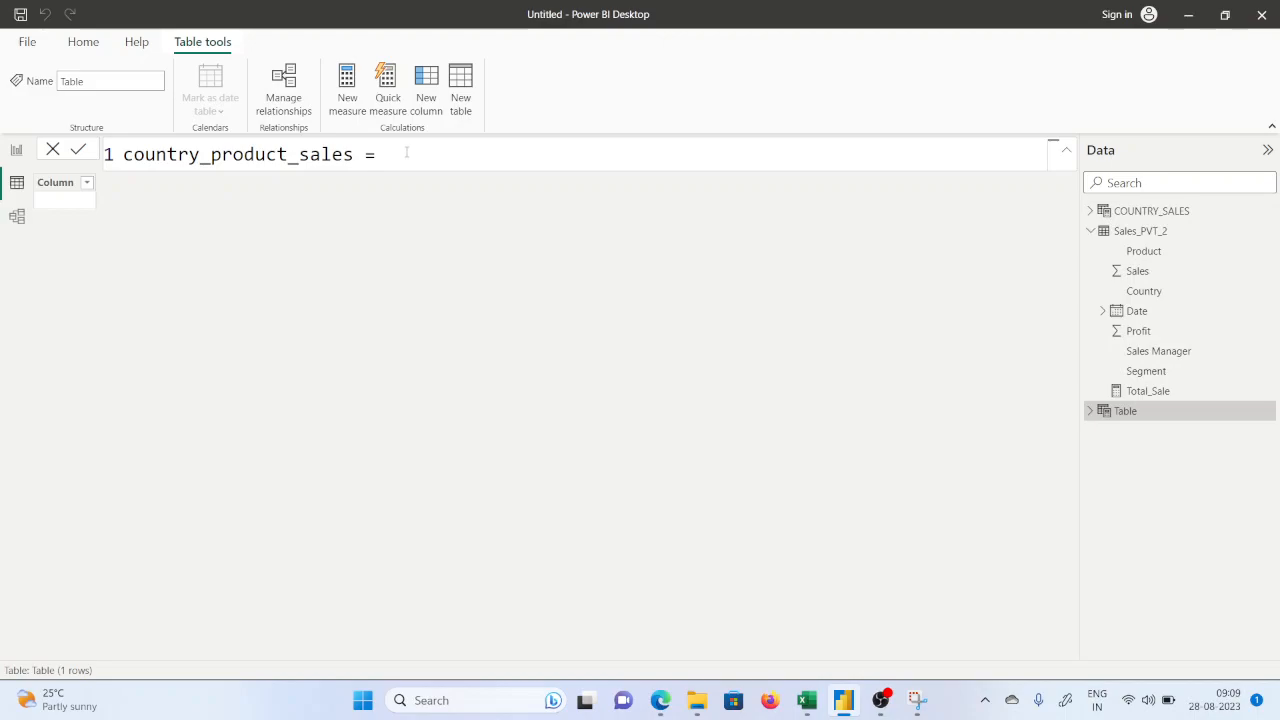
type("summ")
key("Tab")
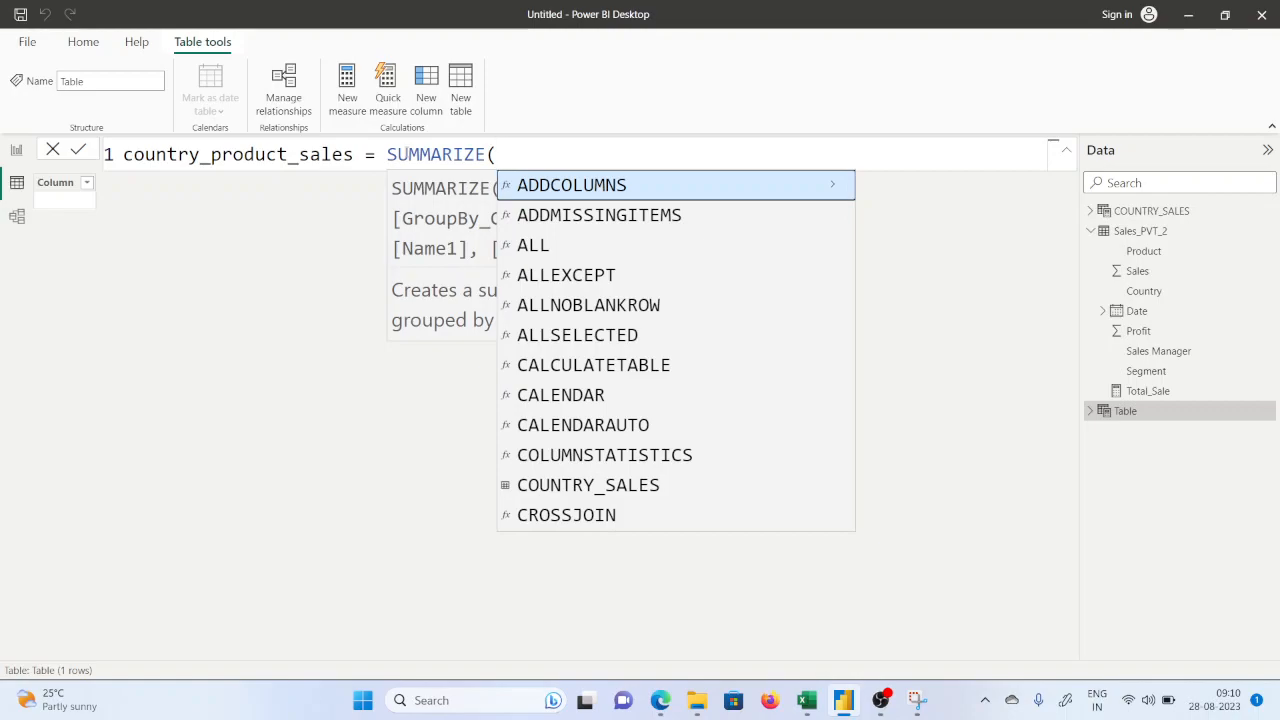
type("sa")
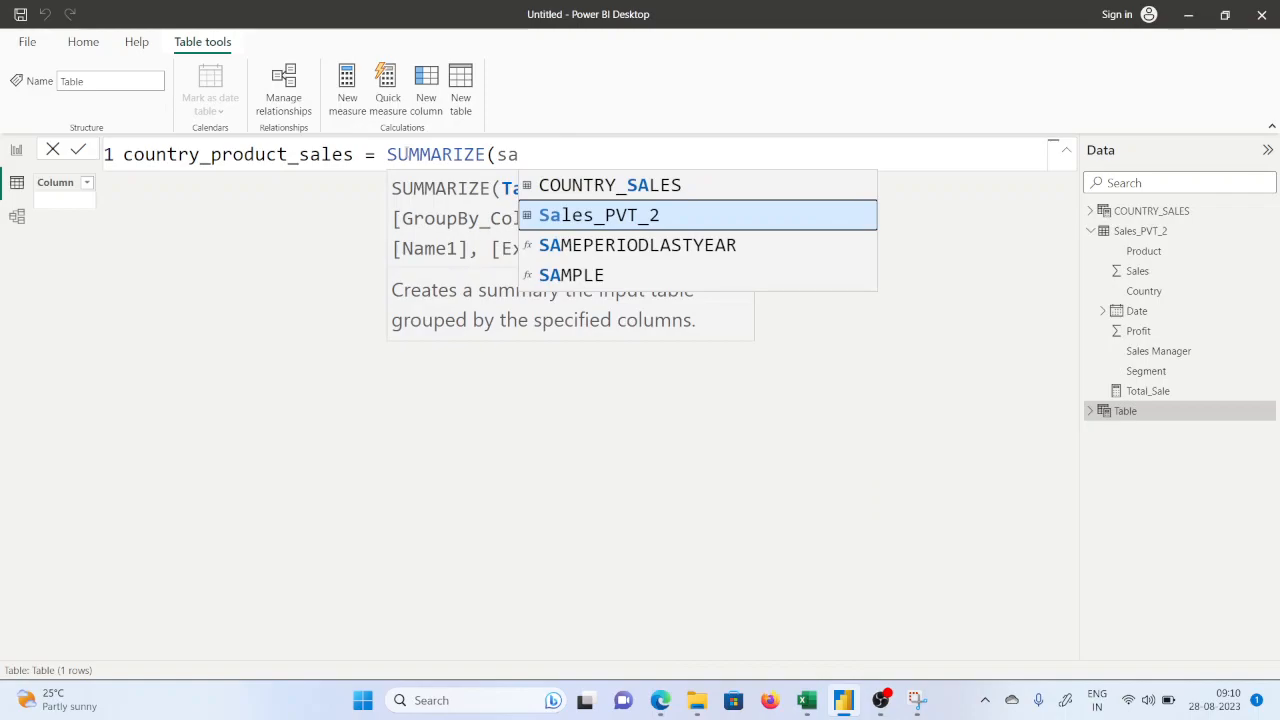
key("Tab")
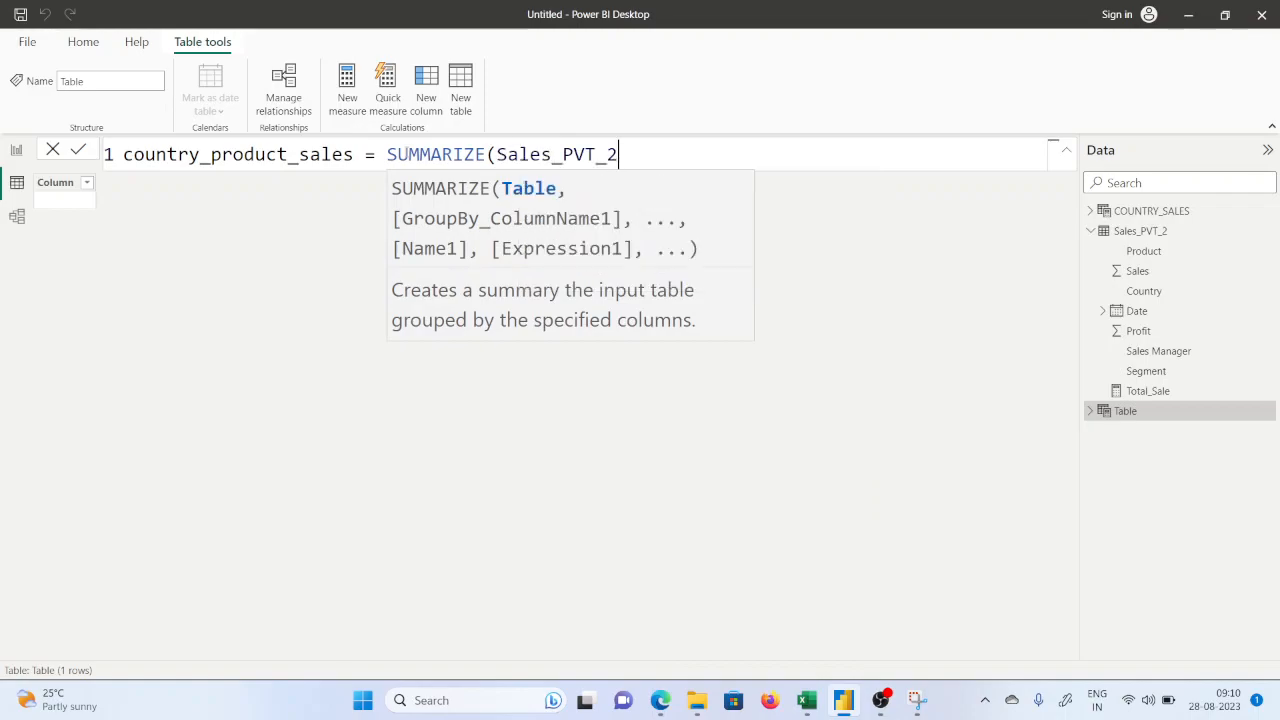
type(",")
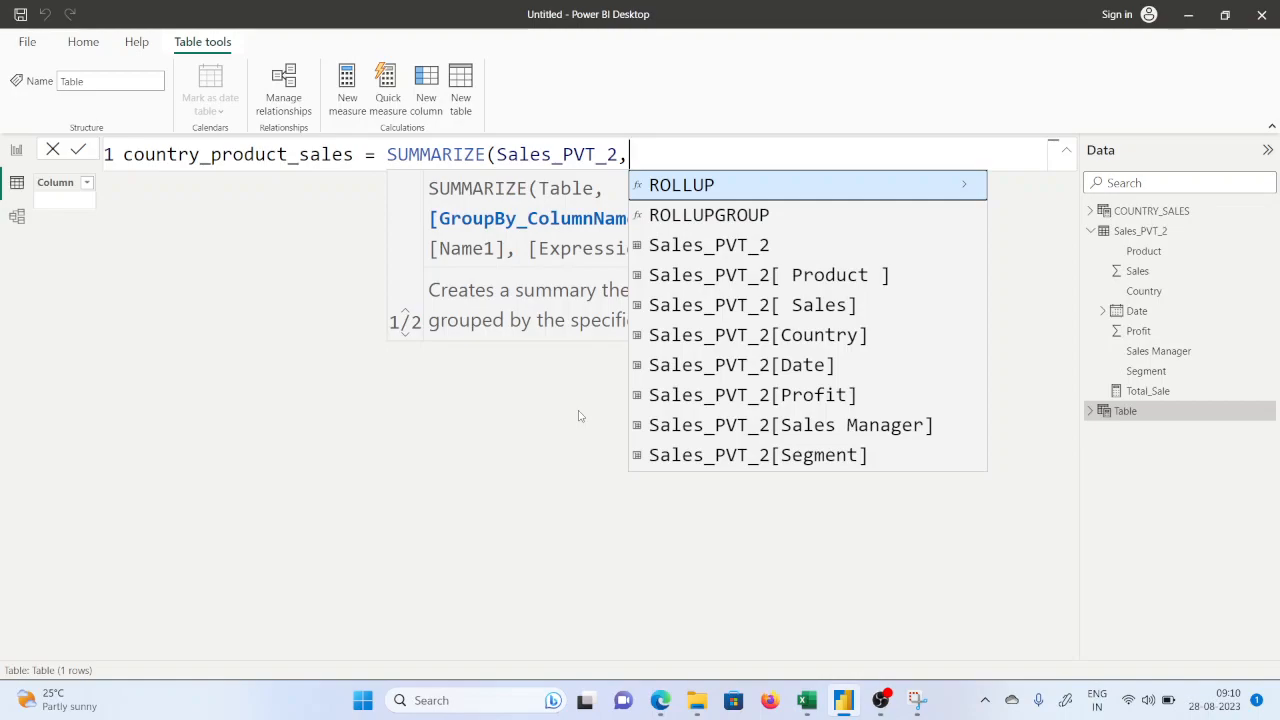
Add Sales_PVT_2[Country] as the first group-by column of the SUMMARIZE formula, followed by a comma for another argument
key("Escape")
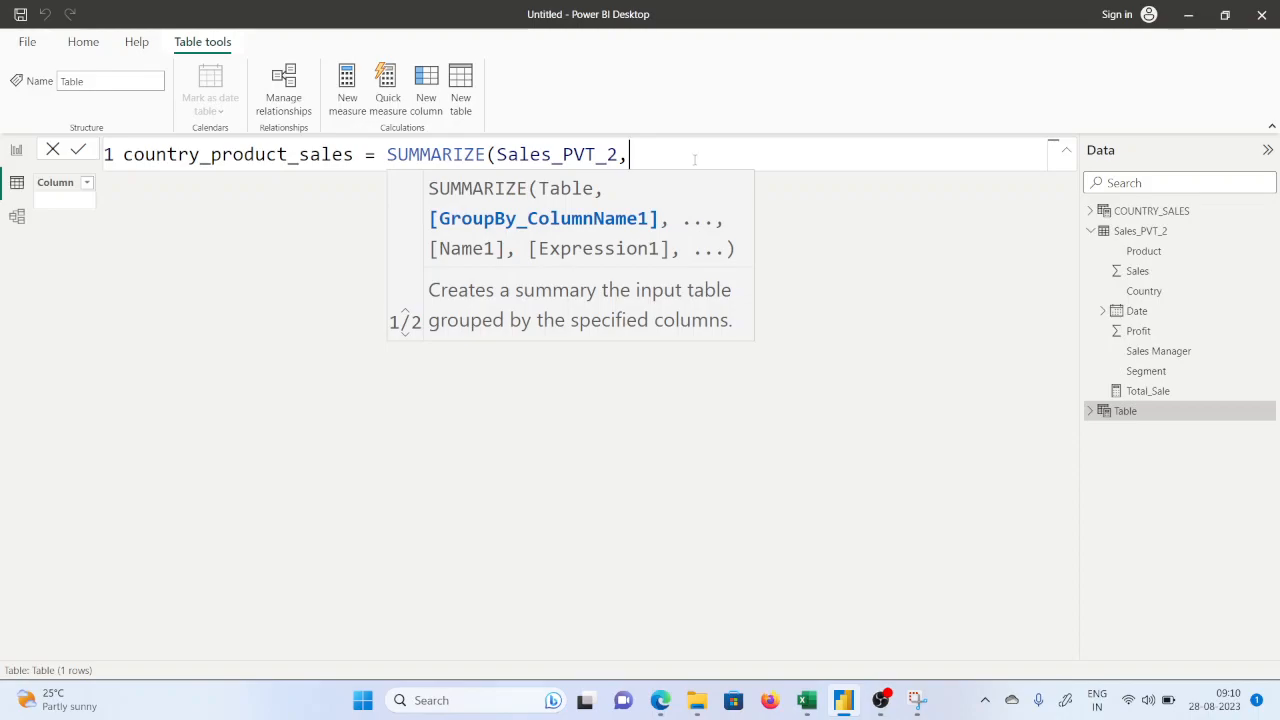
type("coun")
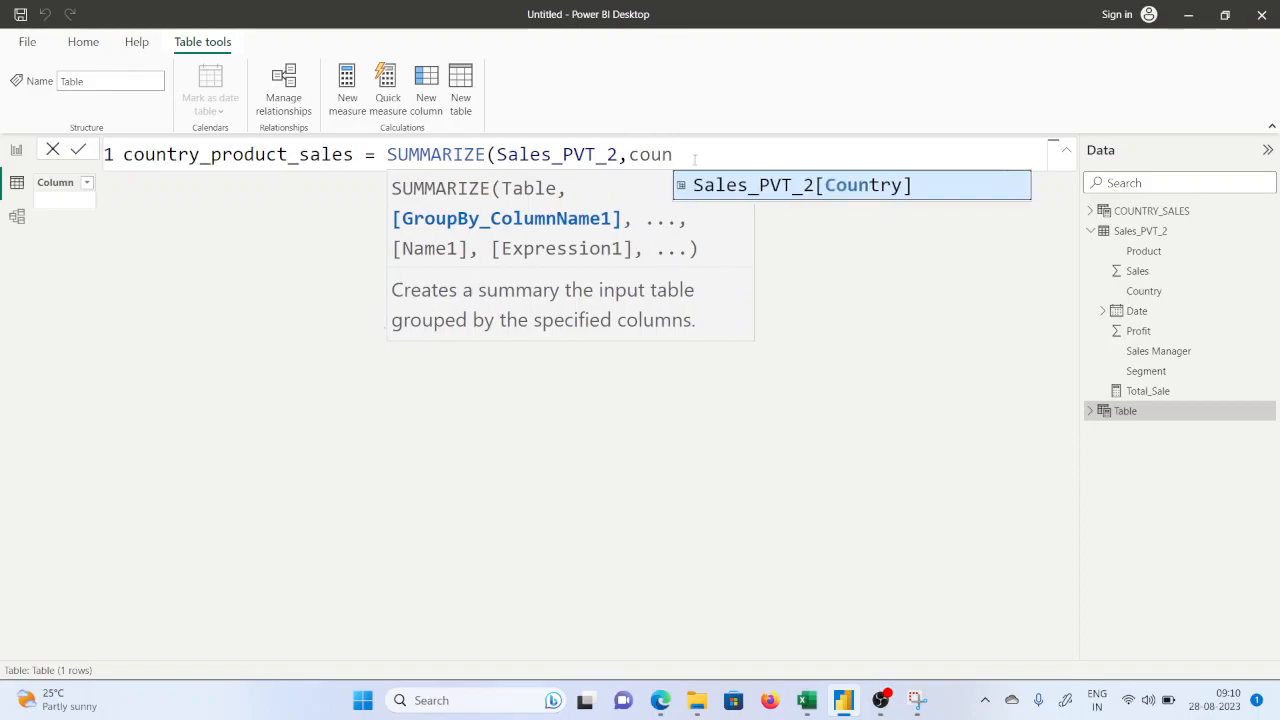
key("Tab")
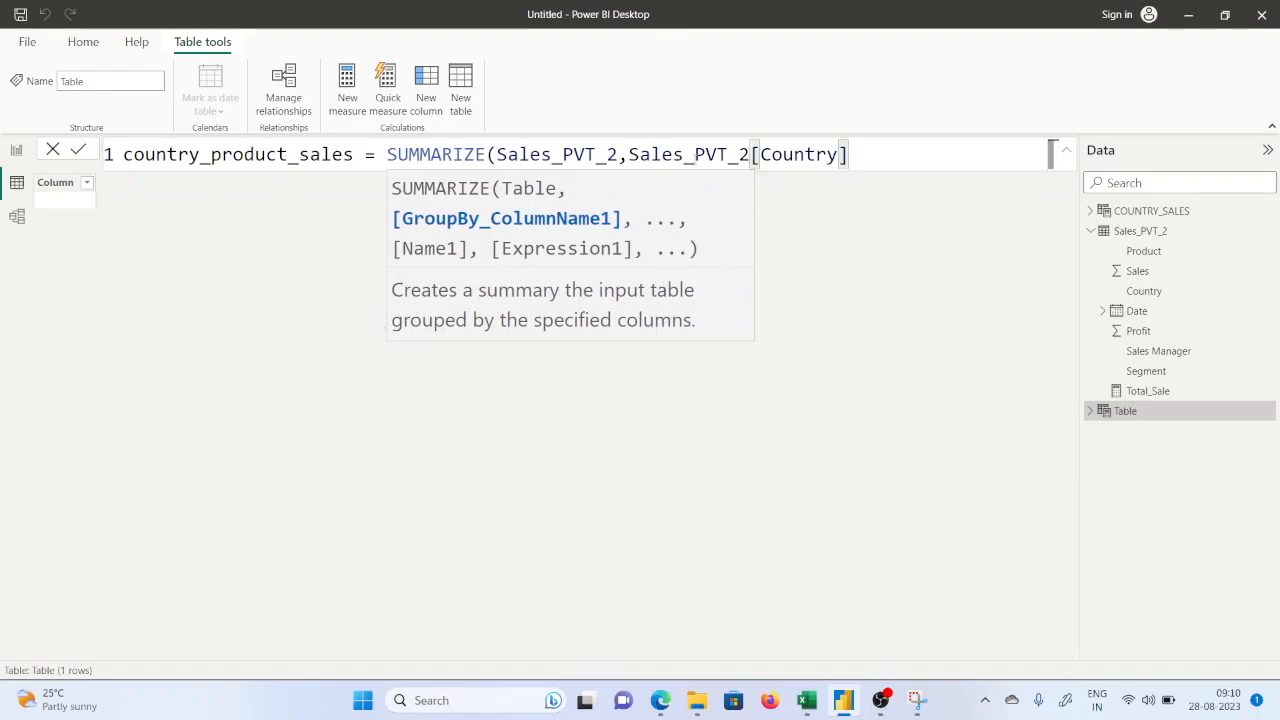
type(",")
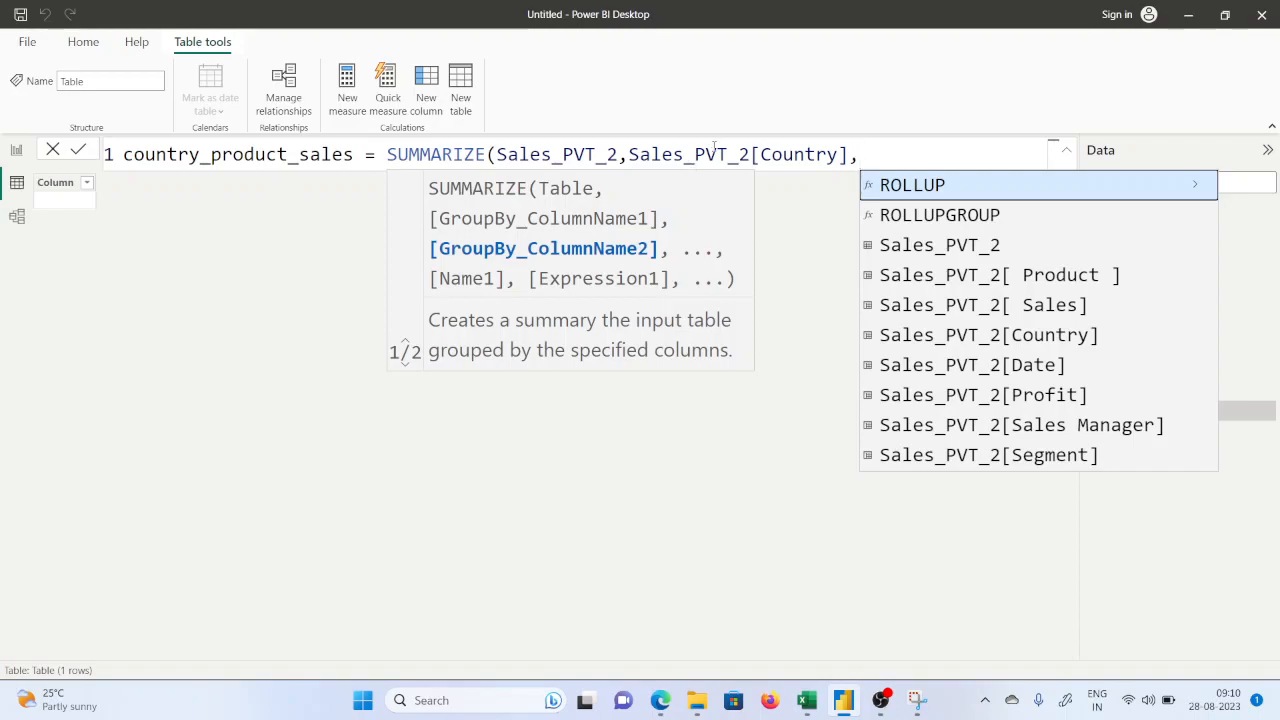
Check the columns of the report's Country, Product and Total_Sale table and return to the end of the country_product_sales formula
left_click(16, 150)
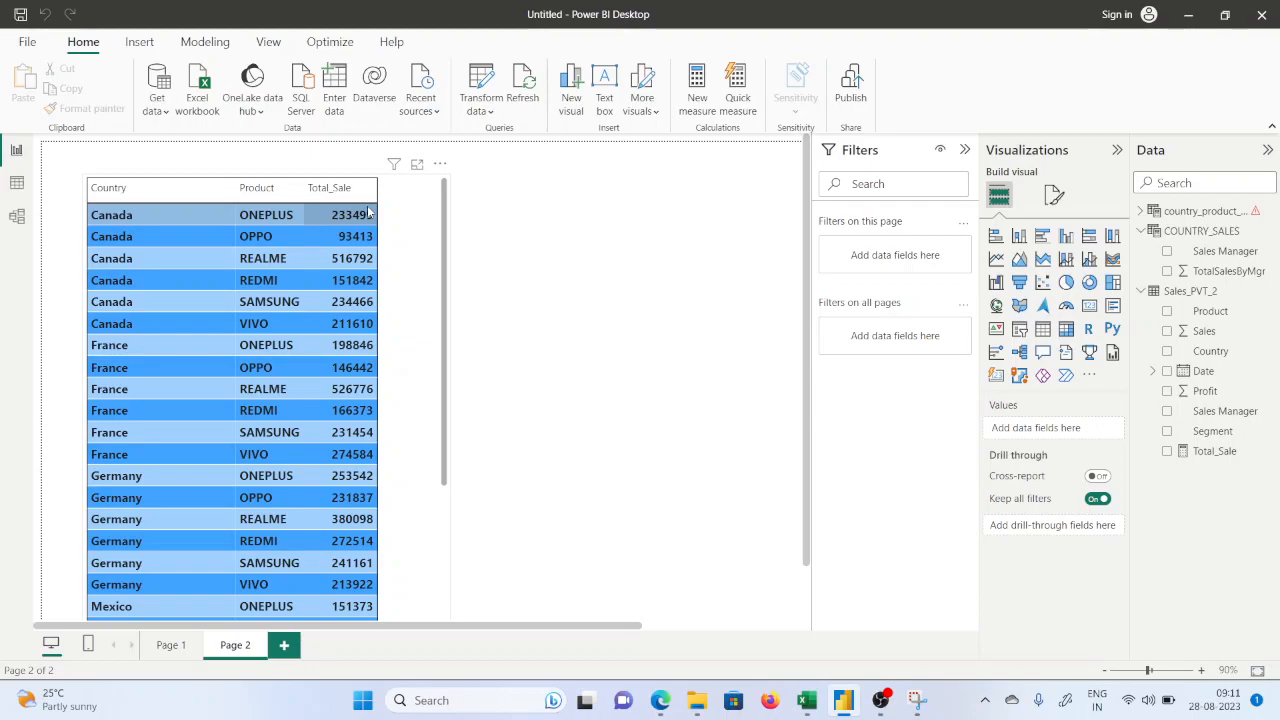
left_click(22, 184)
left_click(869, 154)
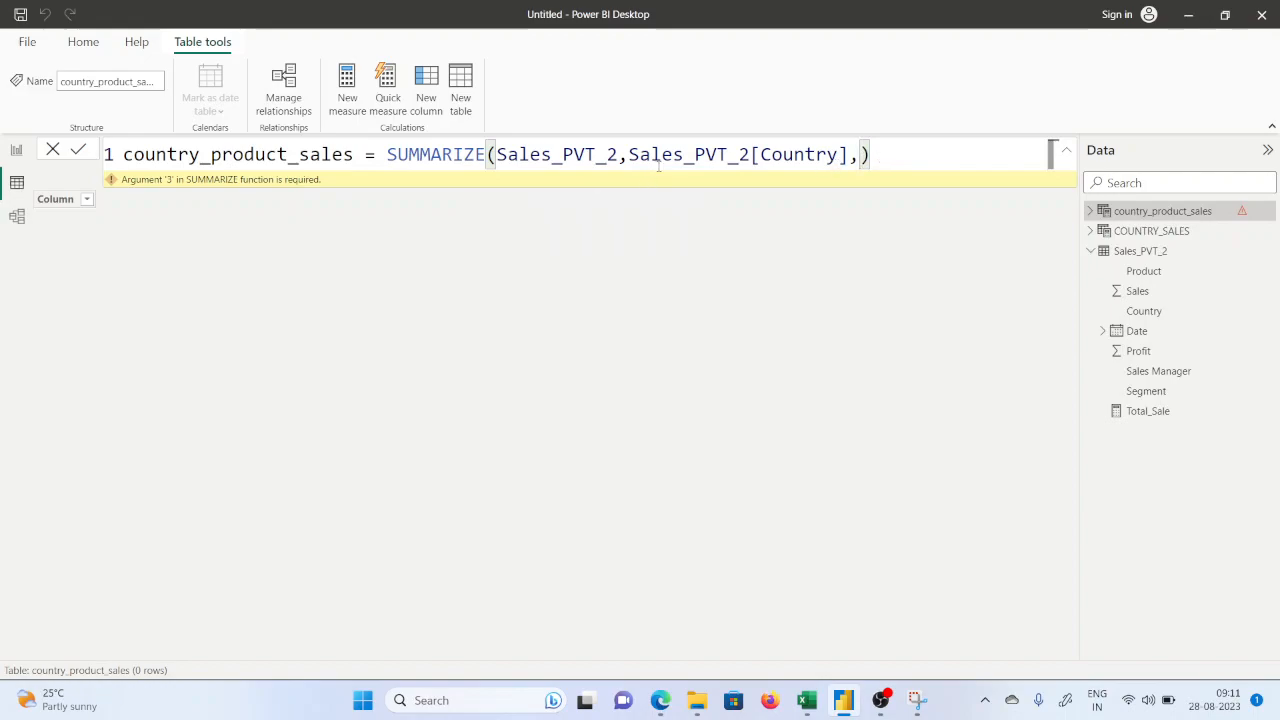
Add Sales_PVT_2[ Product ] as the second group-by column of the SUMMARIZE formula, followed by a comma for another argument
key("BackSpace")
key("BackSpace")
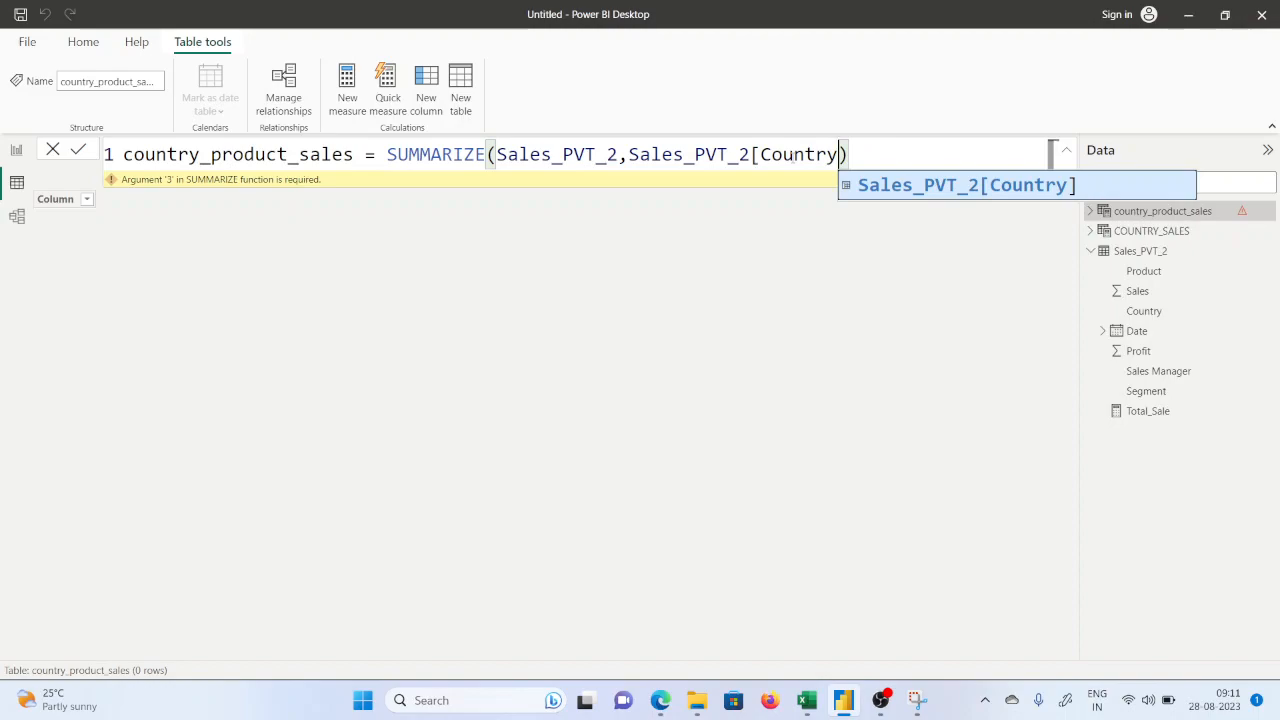
key("Tab")
type(",")
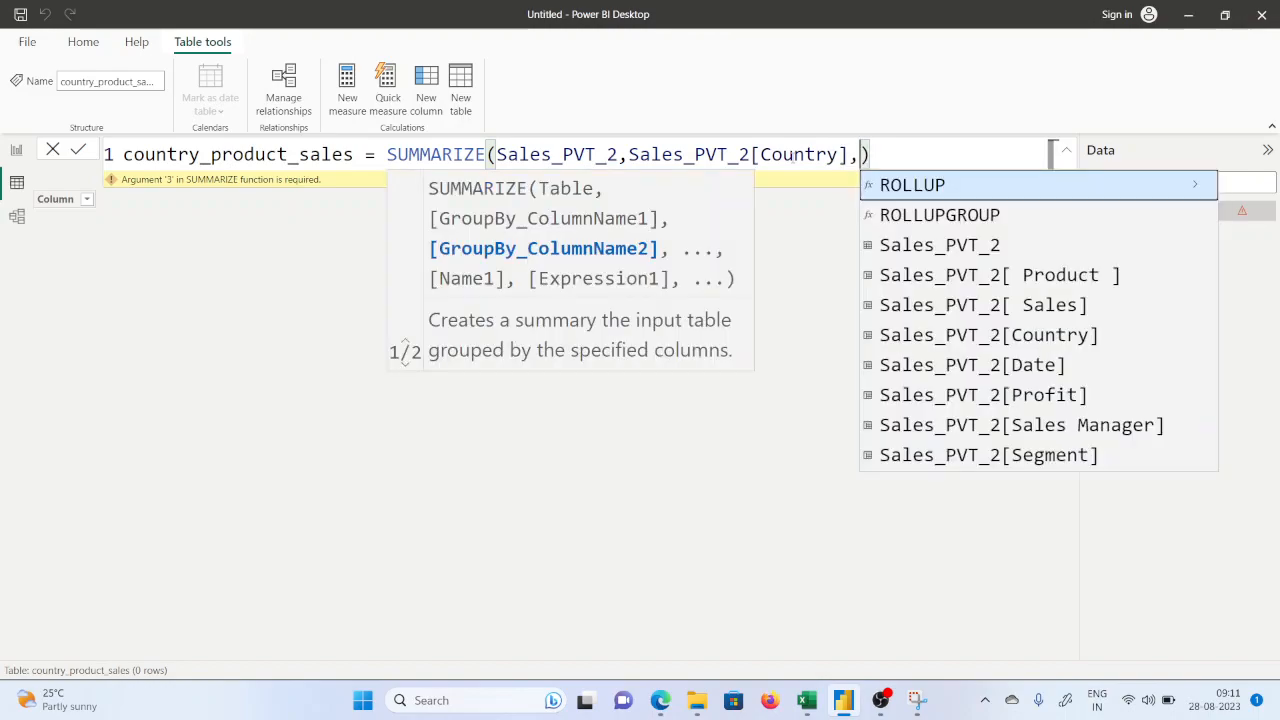
key("Down")
key("Down")
key("Down")
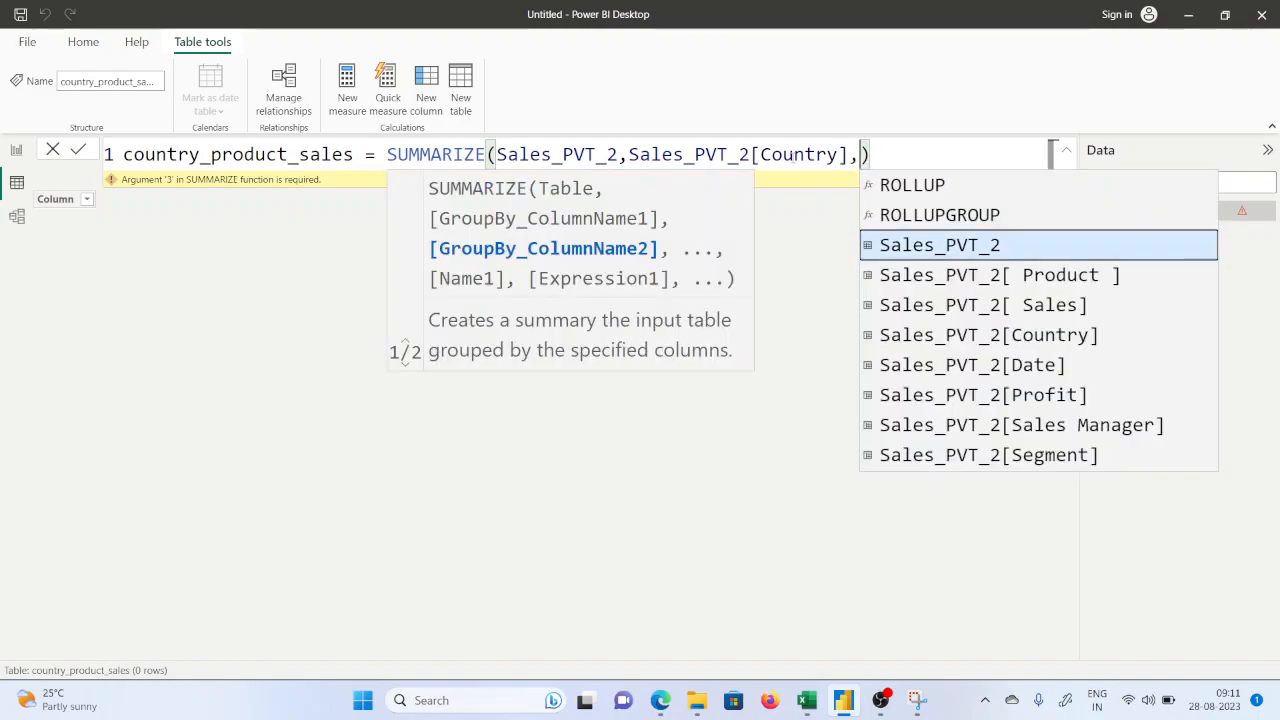
key("Tab")
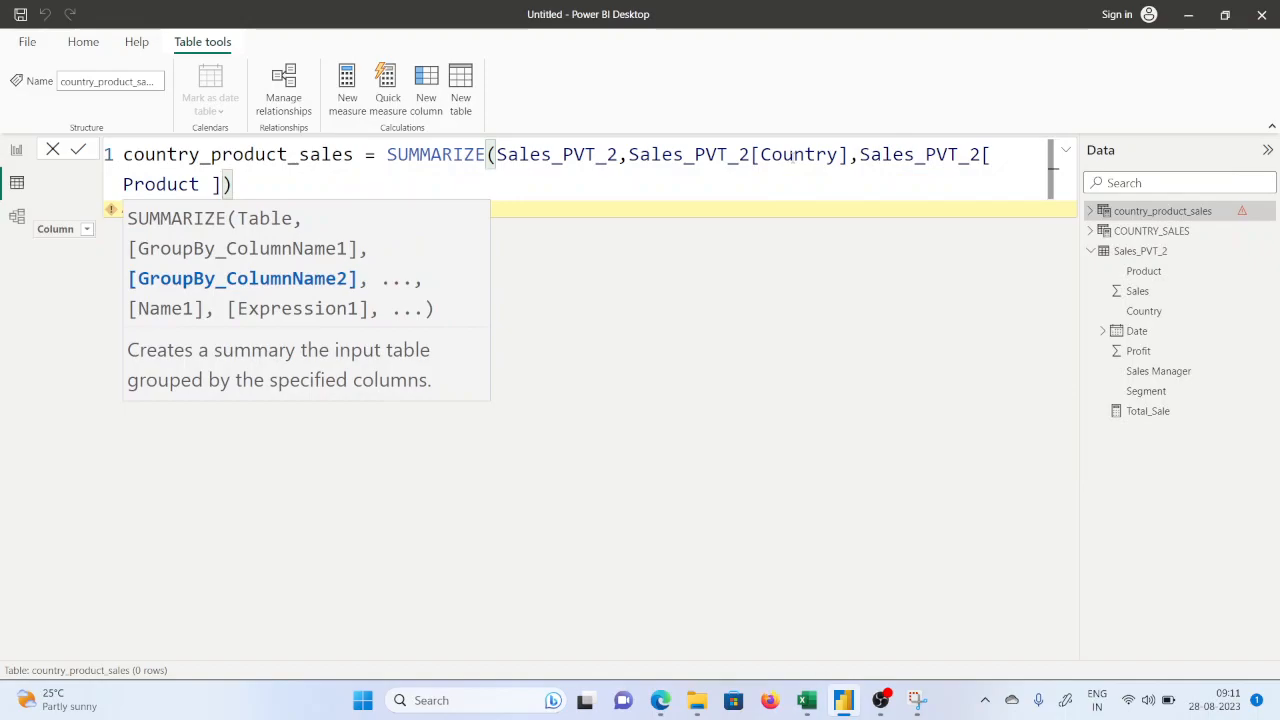
type(",")
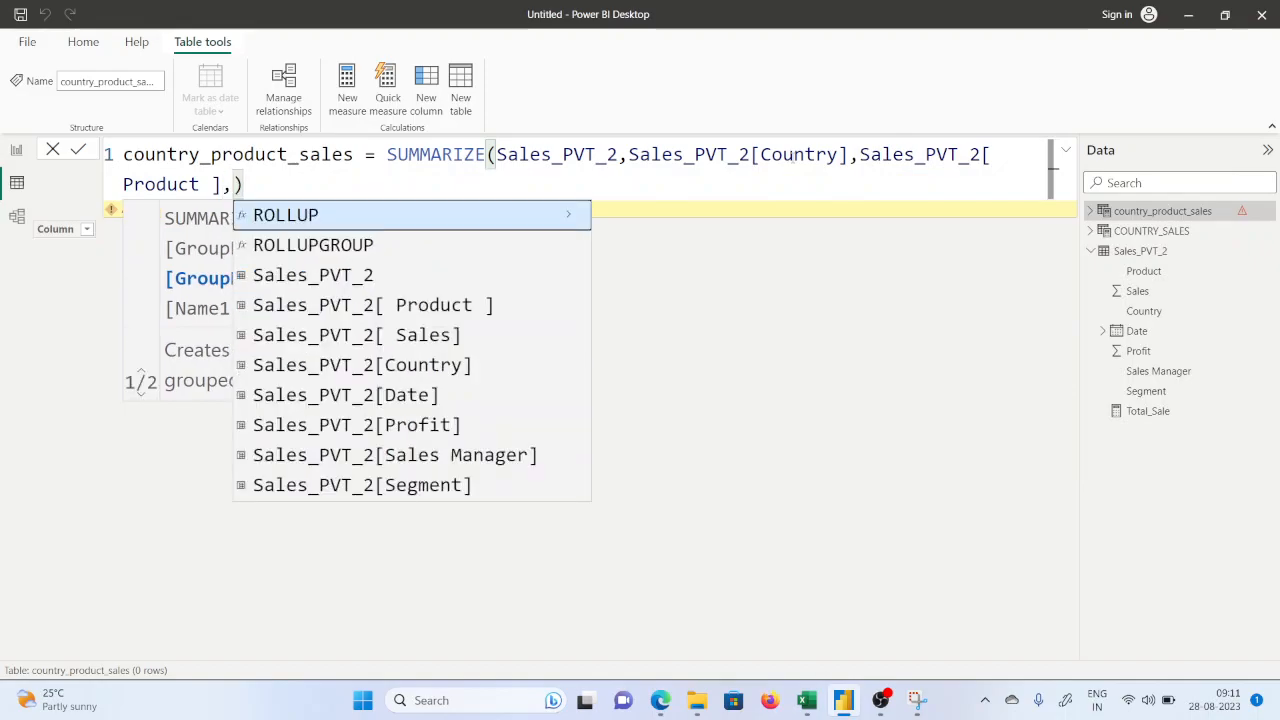
Add a column named "total_sales" based on the [Total_Sale] measure and commit the country_product_sales formula
type("\"")
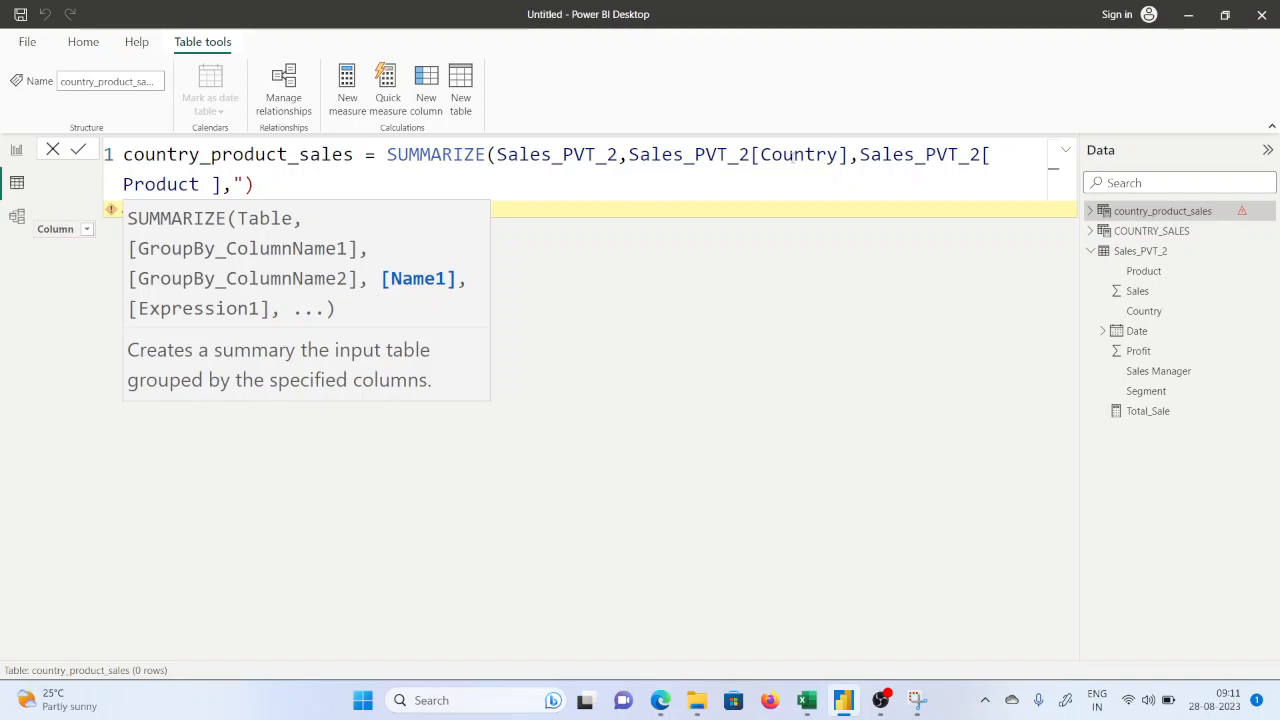
type("total_sales")
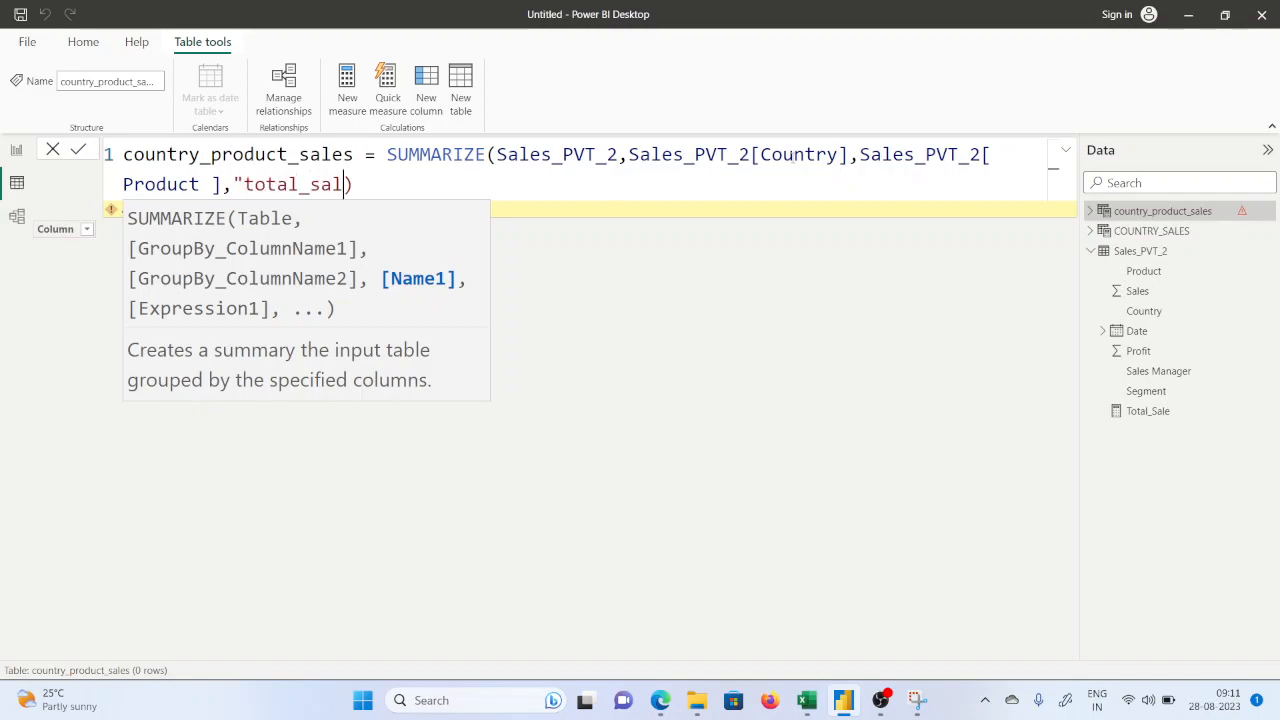
type("\",")
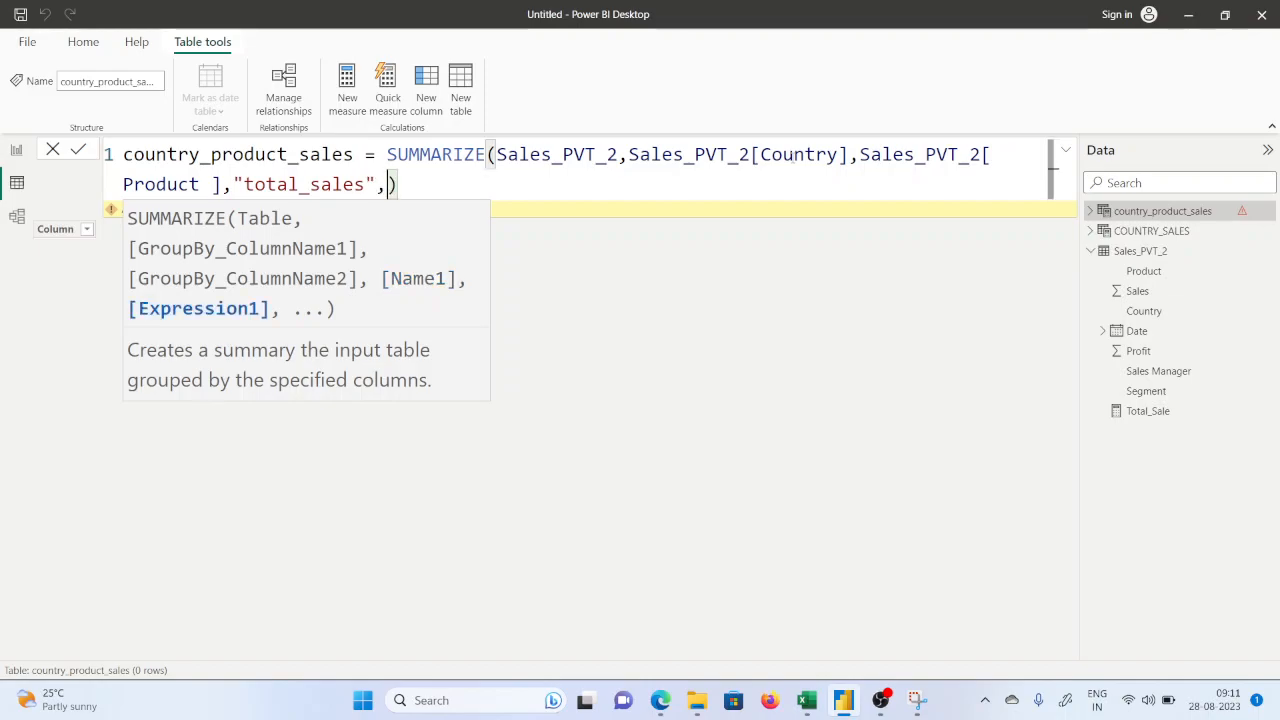
type("[to")
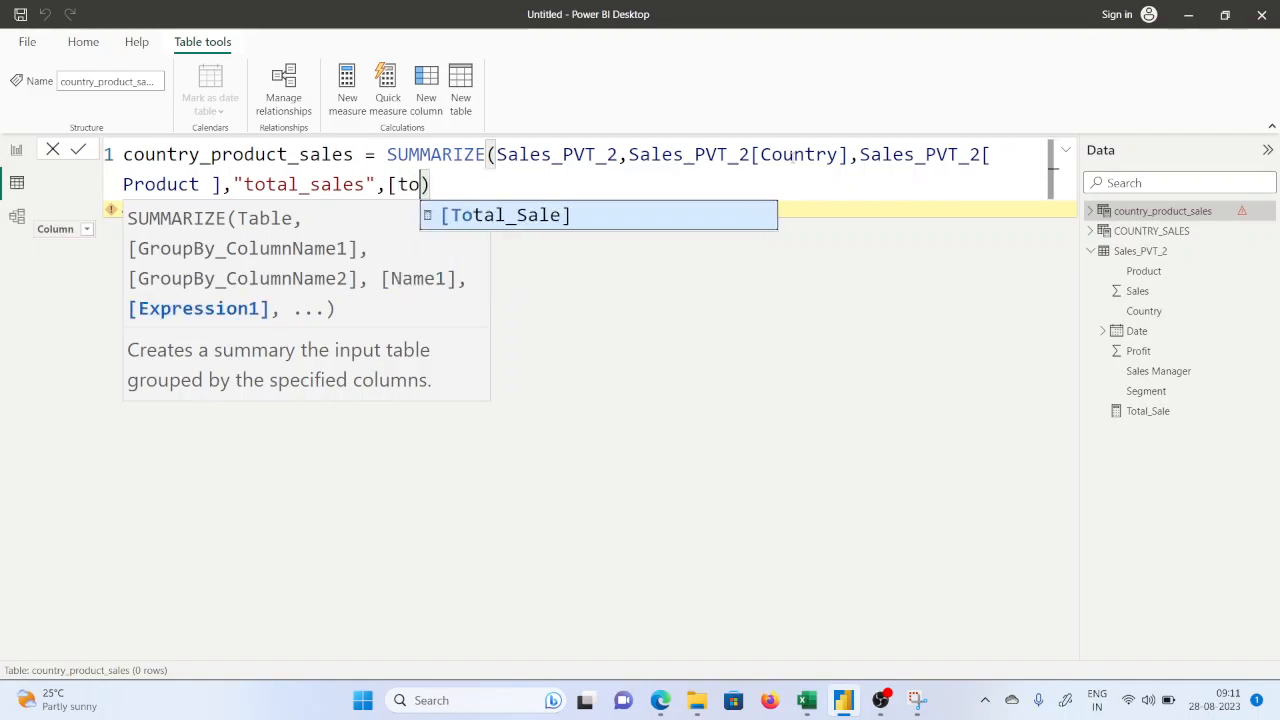
key("Tab")
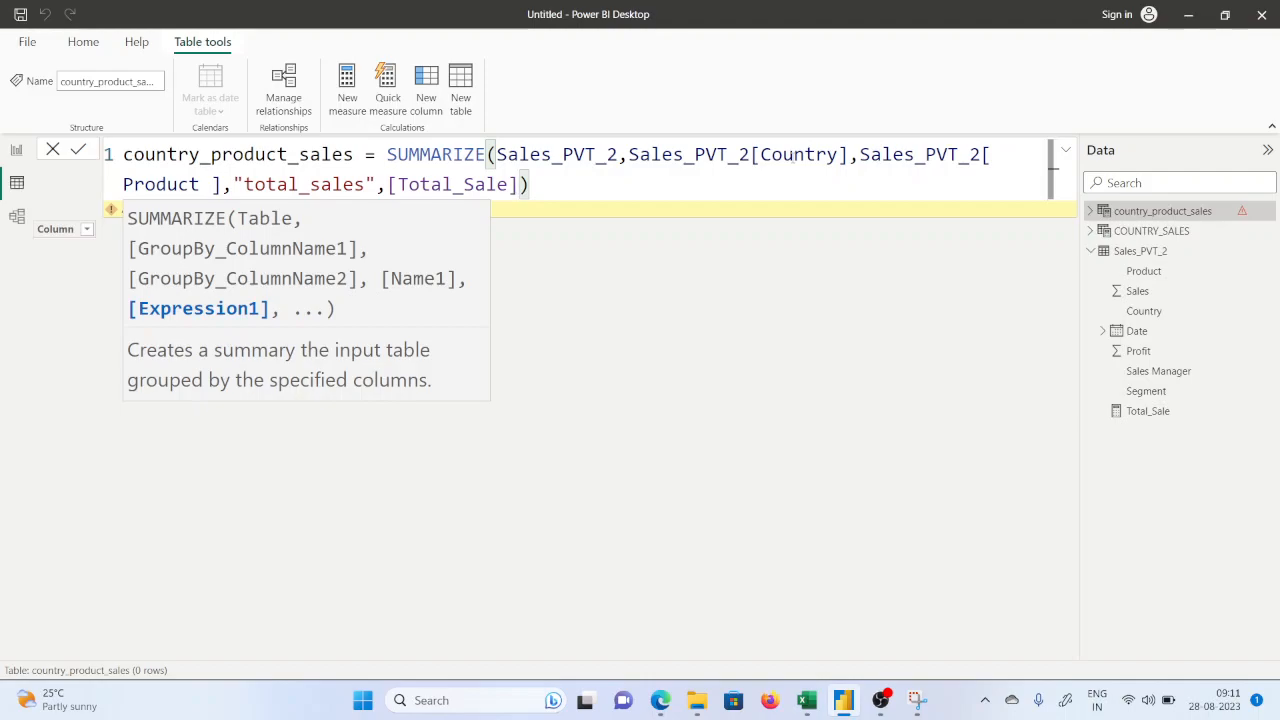
key("Return")
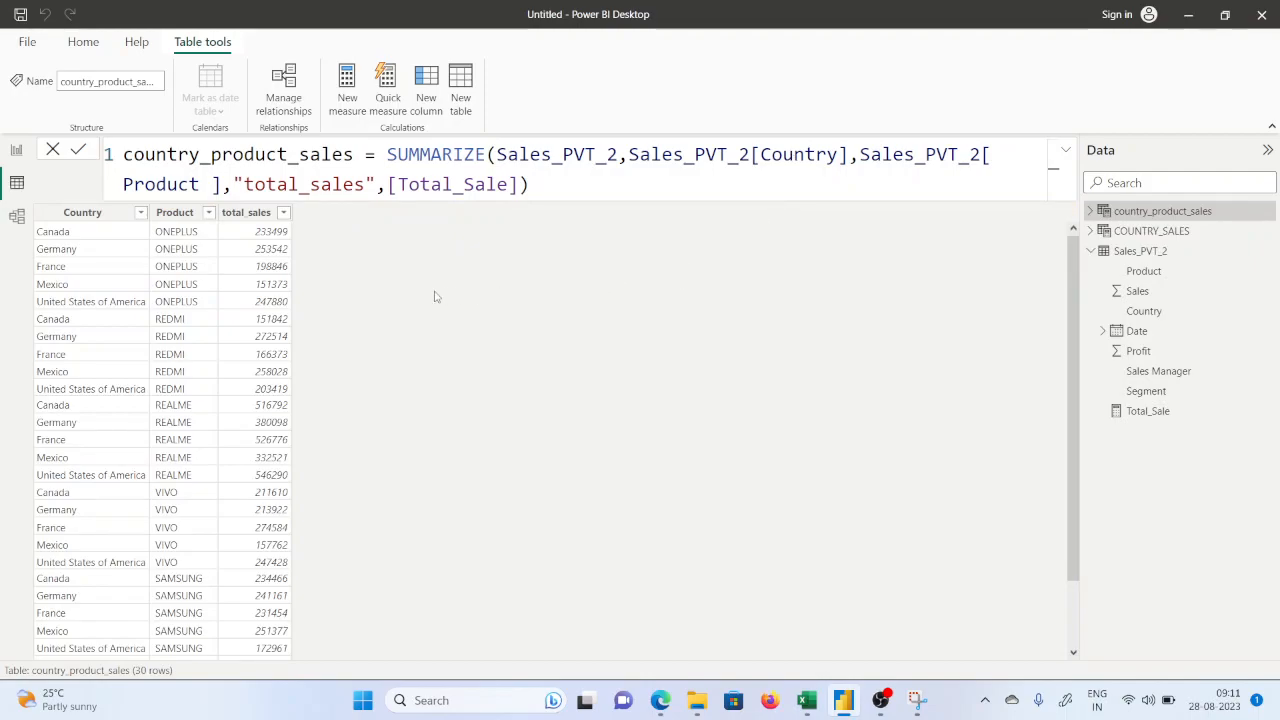
Highlight the Total_Sale measure and the total_sales column name in the formula to review them
double_click(487, 190)
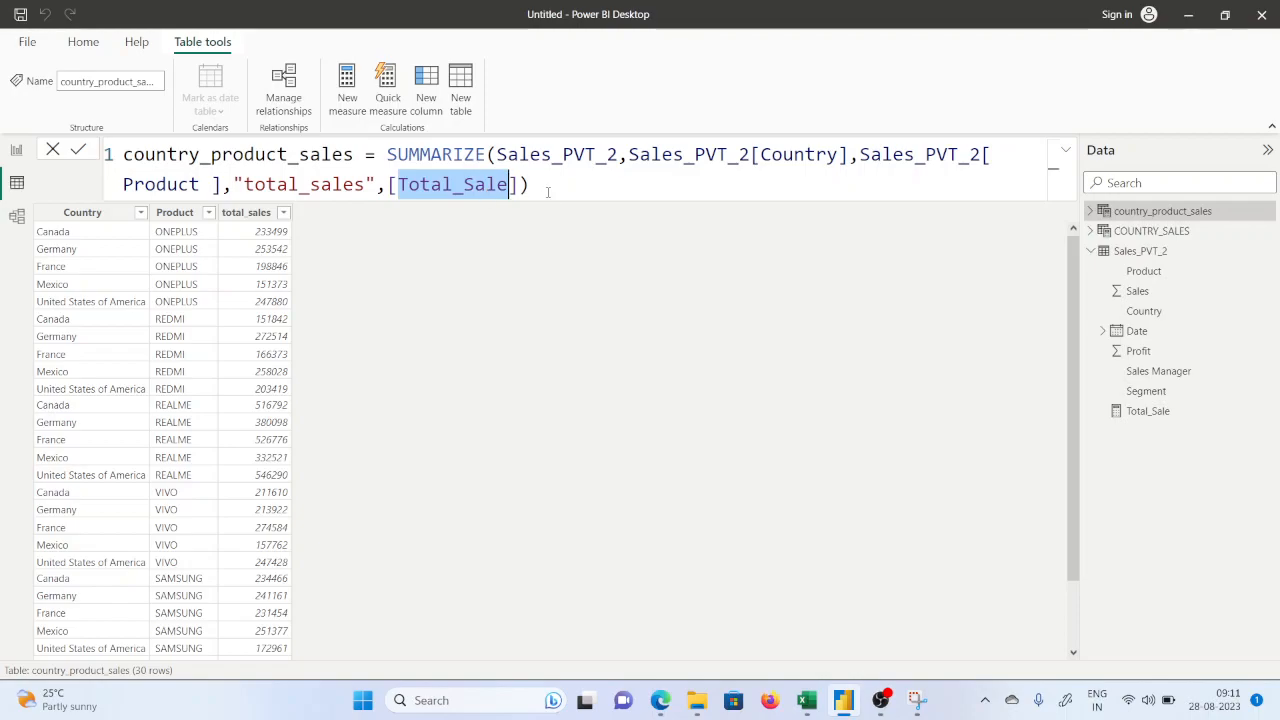
double_click(304, 184)
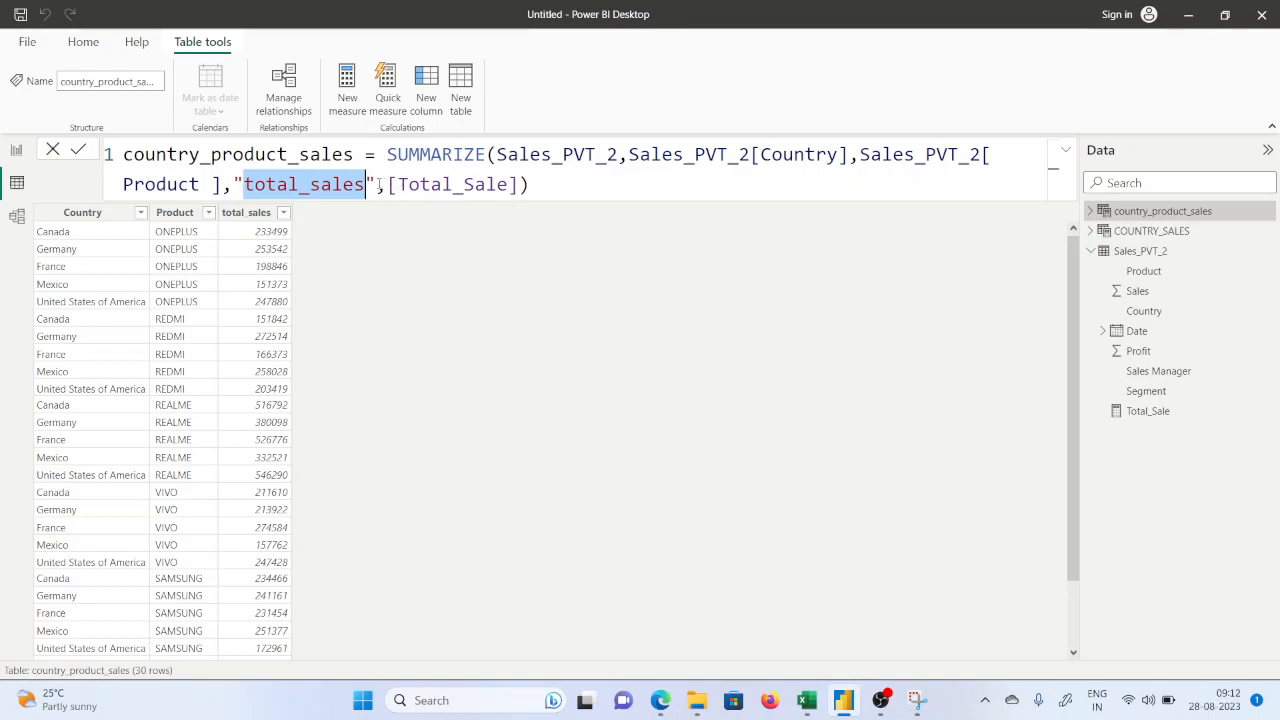
left_click(377, 185)
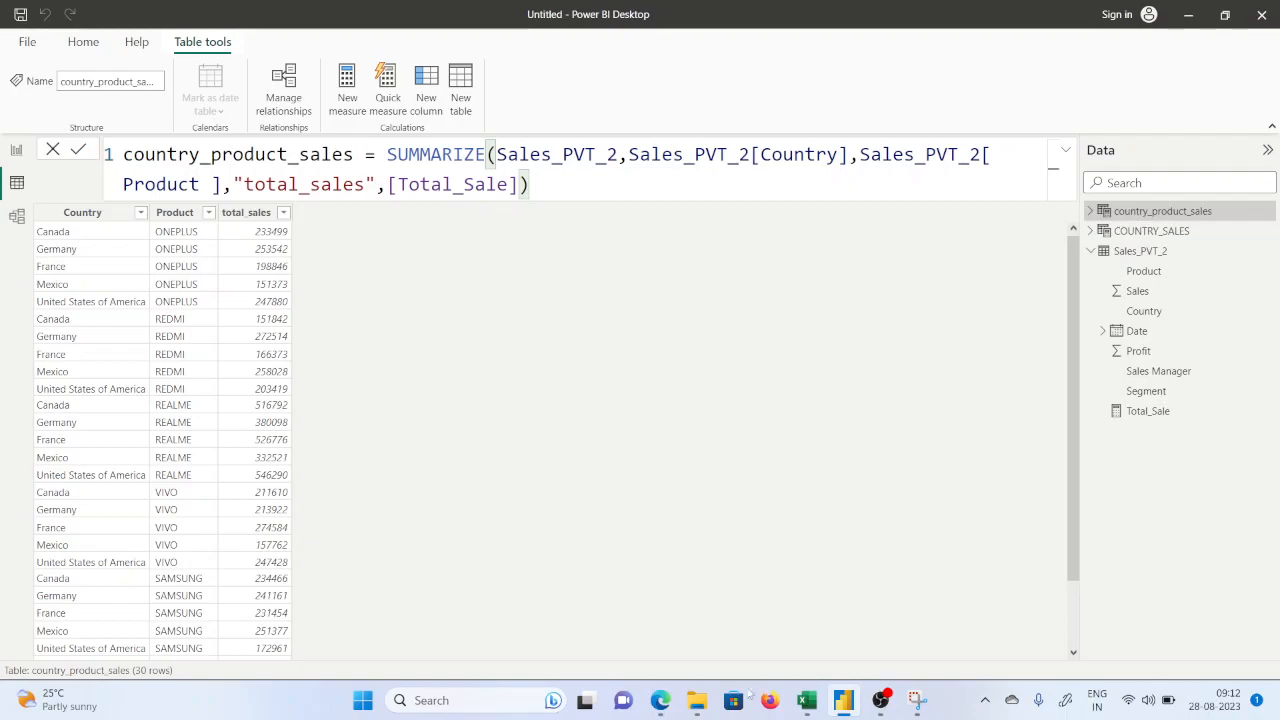
Capture the country_product_sales formula as a new snip in Snipping Tool and show it in a maximized window
left_click(916, 700)
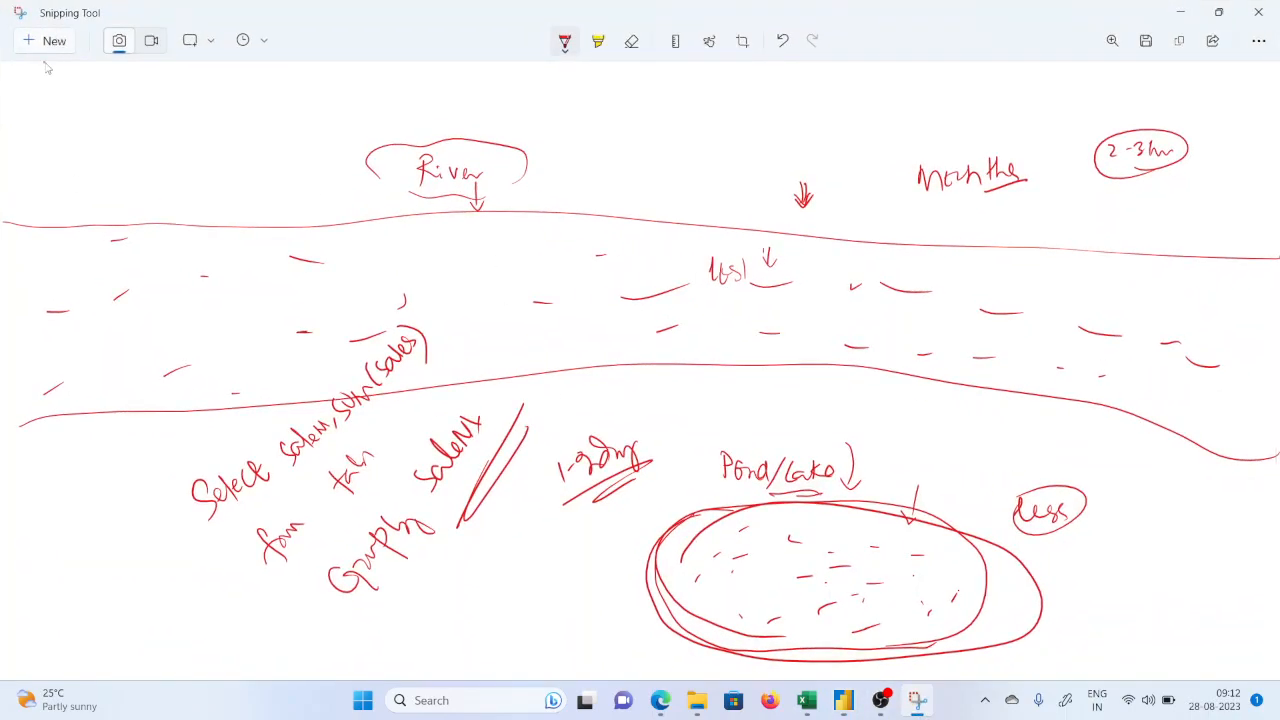
left_click(52, 40)
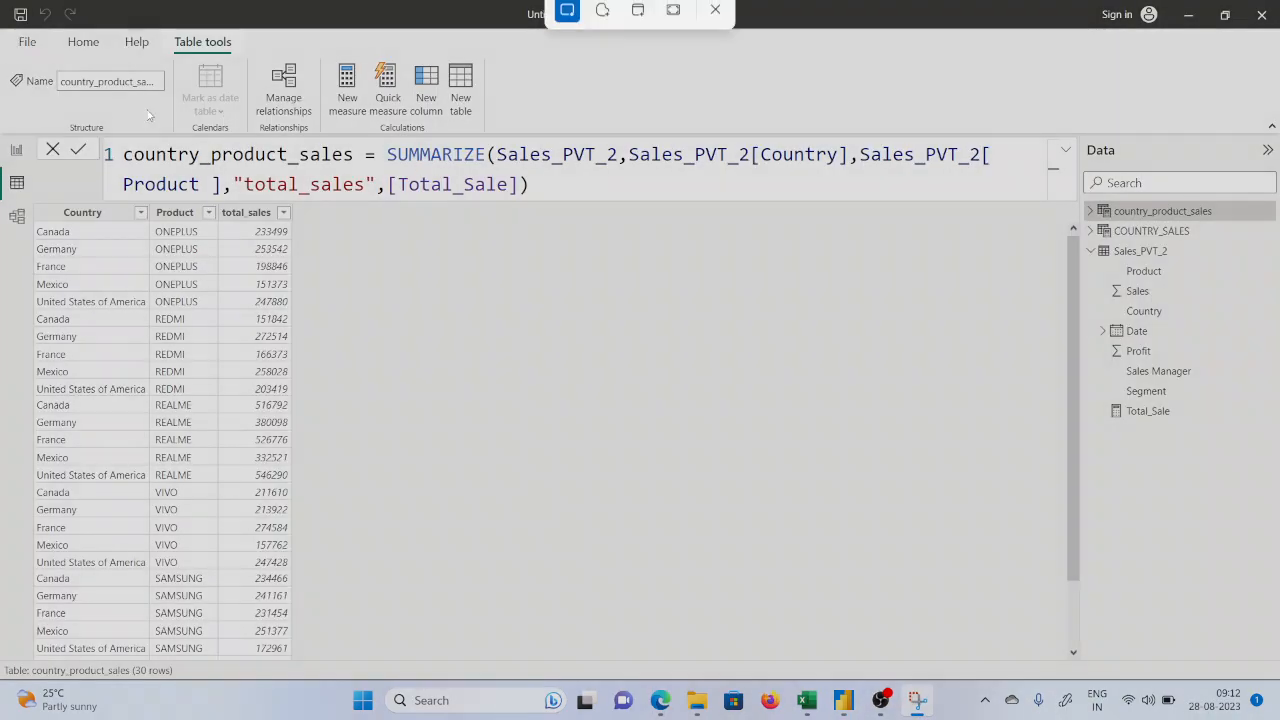
left_click_drag(96, 131, 972, 218)
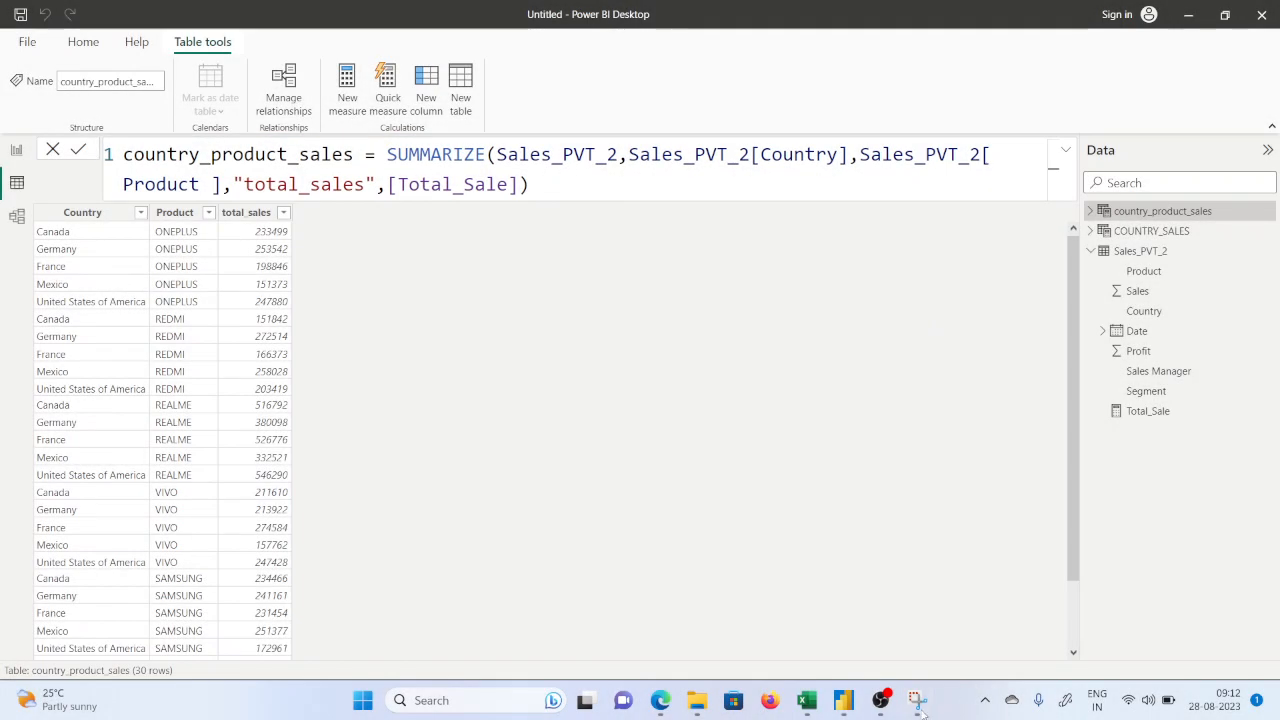
left_click(918, 702)
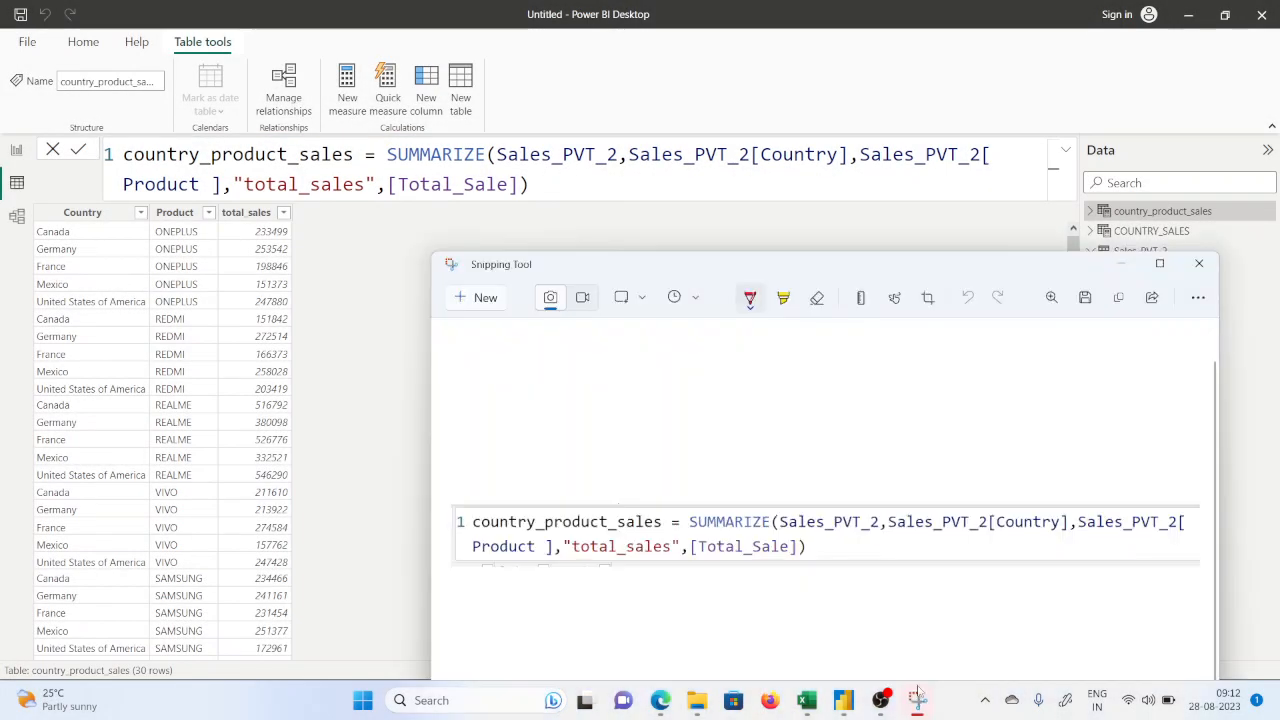
left_click(1160, 261)
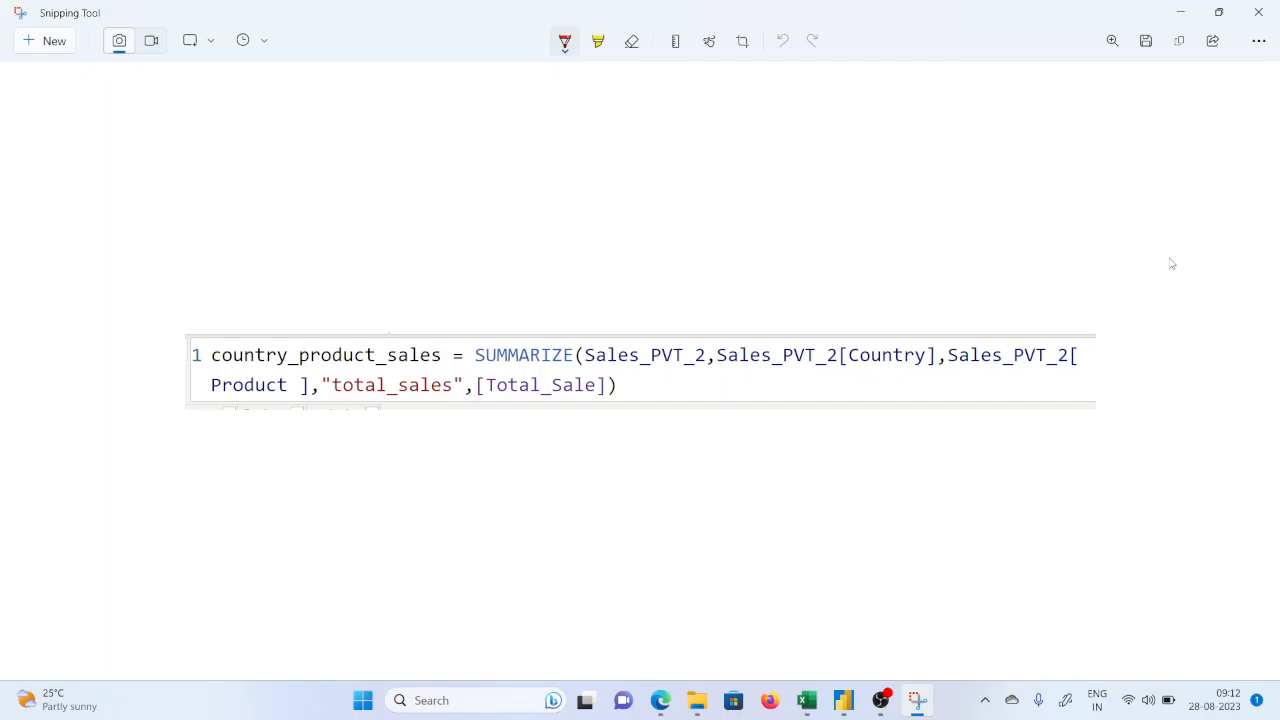
Handwrite "Select country, product, Sum(sales)" in red above the captured formula
mouse_move(258, 147)
left_mouse_down()
mouse_move(242, 178)
mouse_move(279, 158)
mouse_move(322, 184)
left_mouse_up()
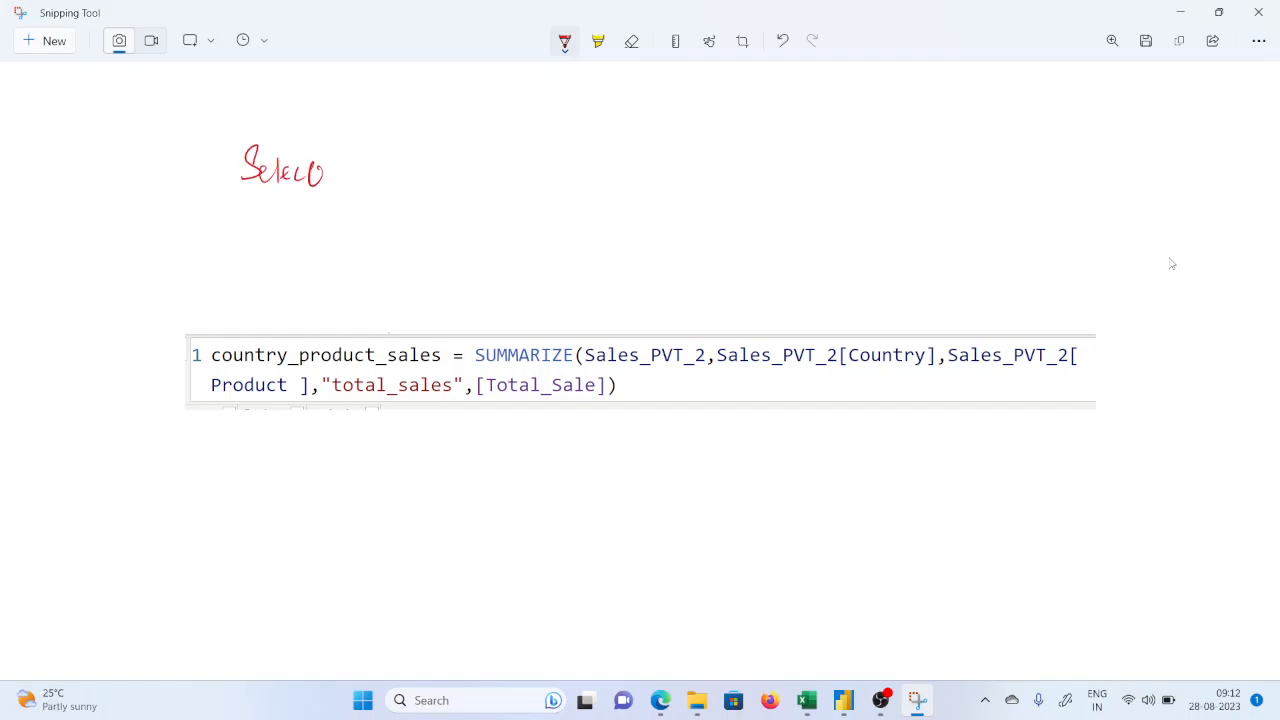
mouse_move(398, 160)
left_mouse_down()
mouse_move(396, 181)
mouse_move(405, 166)
mouse_move(432, 178)
left_mouse_up()
left_click_drag(434, 180, 454, 181)
left_click_drag(448, 166, 476, 168)
mouse_move(474, 164)
left_mouse_down()
mouse_move(476, 196)
mouse_move(520, 188)
left_mouse_up()
mouse_move(518, 158)
left_mouse_down()
mouse_move(550, 168)
mouse_move(570, 150)
mouse_move(604, 176)
left_mouse_up()
mouse_move(606, 172)
left_mouse_down()
mouse_move(610, 148)
mouse_move(640, 176)
mouse_move(688, 176)
left_mouse_up()
left_click_drag(704, 148, 708, 176)
left_click_drag(720, 164, 742, 176)
left_click_drag(752, 166, 760, 176)
left_click_drag(764, 170, 782, 182)
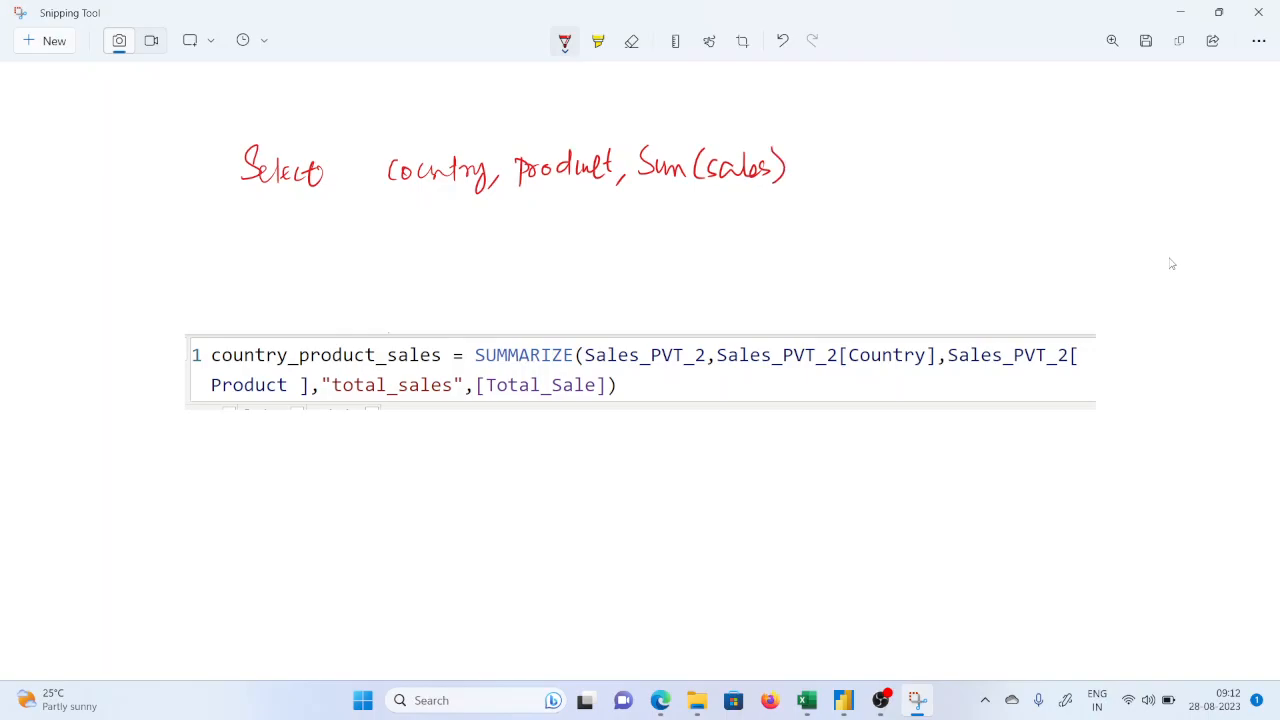
Handwrite "from sales pivot" as the second line of the SQL query
mouse_move(260, 212)
left_mouse_down()
mouse_move(254, 244)
mouse_move(278, 222)
left_mouse_up()
mouse_move(272, 236)
left_mouse_down()
mouse_move(286, 220)
mouse_move(294, 232)
left_mouse_up()
left_click_drag(298, 238, 390, 232)
left_click_drag(396, 224, 400, 234)
left_click_drag(412, 228, 424, 230)
mouse_move(426, 218)
left_mouse_down()
mouse_move(428, 238)
mouse_move(446, 230)
left_mouse_up()
left_click_drag(450, 214, 466, 222)
left_click_drag(472, 208, 472, 228)
left_click_drag(466, 216, 480, 212)
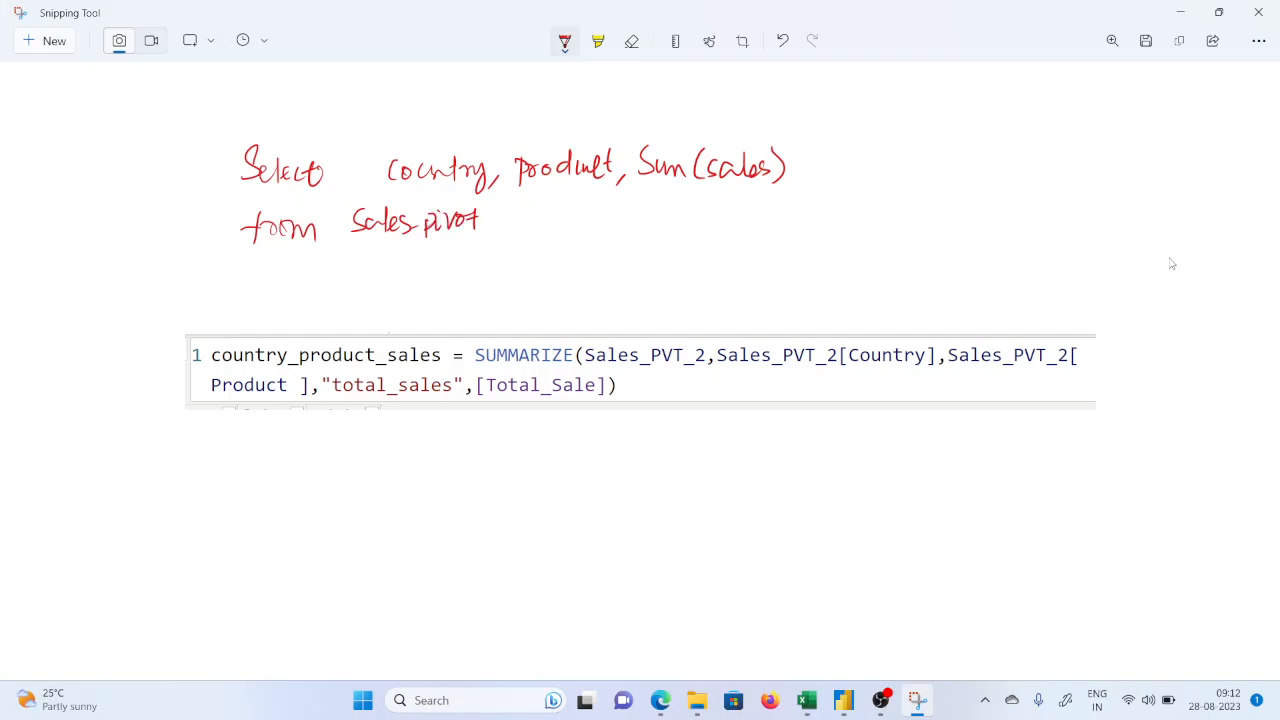
Handwrite "Group by country, product" as the third line of the SQL query
left_click_drag(266, 262, 254, 286)
mouse_move(258, 278)
left_mouse_down()
mouse_move(266, 298)
mouse_move(290, 274)
mouse_move(328, 280)
left_mouse_up()
mouse_move(334, 276)
left_mouse_down()
mouse_move(338, 304)
mouse_move(382, 284)
left_mouse_up()
left_click_drag(390, 270, 386, 308)
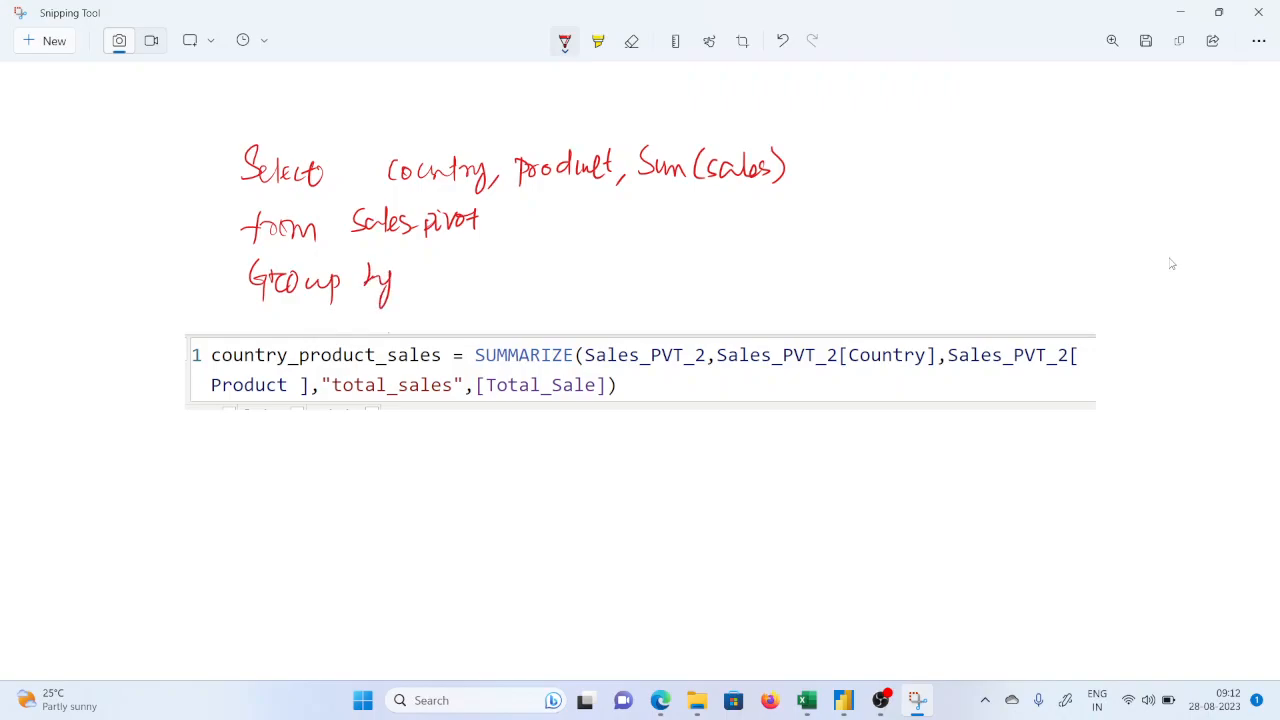
mouse_move(446, 266)
left_mouse_down()
mouse_move(440, 286)
mouse_move(452, 286)
left_mouse_up()
left_click_drag(460, 274, 492, 286)
mouse_move(494, 264)
left_mouse_down()
mouse_move(496, 286)
mouse_move(500, 272)
left_mouse_up()
left_click_drag(502, 276, 512, 284)
left_click_drag(516, 274, 522, 304)
left_click_drag(556, 266, 556, 296)
left_click_drag(556, 266, 594, 278)
left_click_drag(588, 270, 618, 280)
mouse_move(622, 248)
left_mouse_down()
mouse_move(622, 282)
mouse_move(642, 280)
left_mouse_up()
mouse_move(652, 266)
left_mouse_down()
mouse_move(646, 280)
mouse_move(660, 280)
left_mouse_up()
left_click_drag(654, 262, 668, 260)
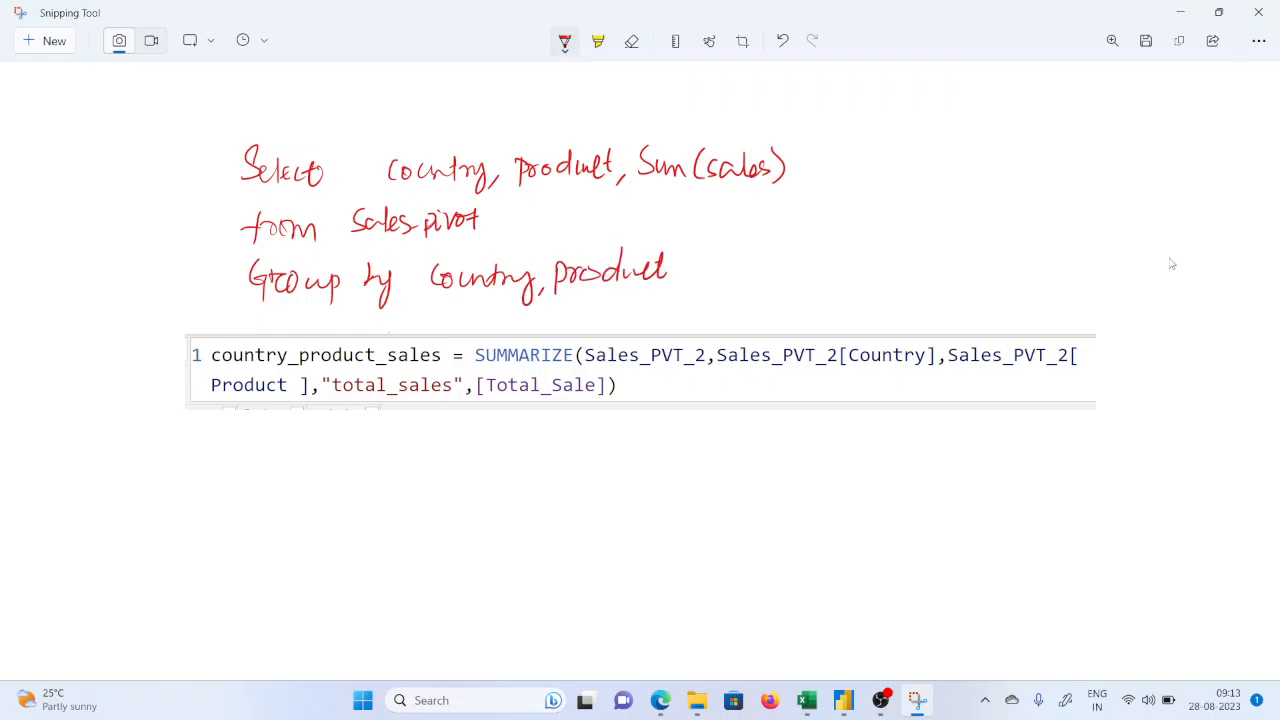
Handwrite the alias "Total Sales" in quotes after Sum(sales) in the query's first line
left_click_drag(838, 140, 838, 156)
mouse_move(844, 144)
left_mouse_down()
mouse_move(844, 158)
mouse_move(868, 150)
left_mouse_up()
left_click_drag(857, 152, 864, 172)
mouse_move(884, 150)
left_mouse_down()
mouse_move(884, 168)
mouse_move(898, 160)
left_mouse_up()
left_click_drag(900, 160, 926, 172)
left_click_drag(995, 152, 997, 158)
left_click_drag(999, 150, 1001, 160)
left_click_drag(1013, 136, 1005, 175)
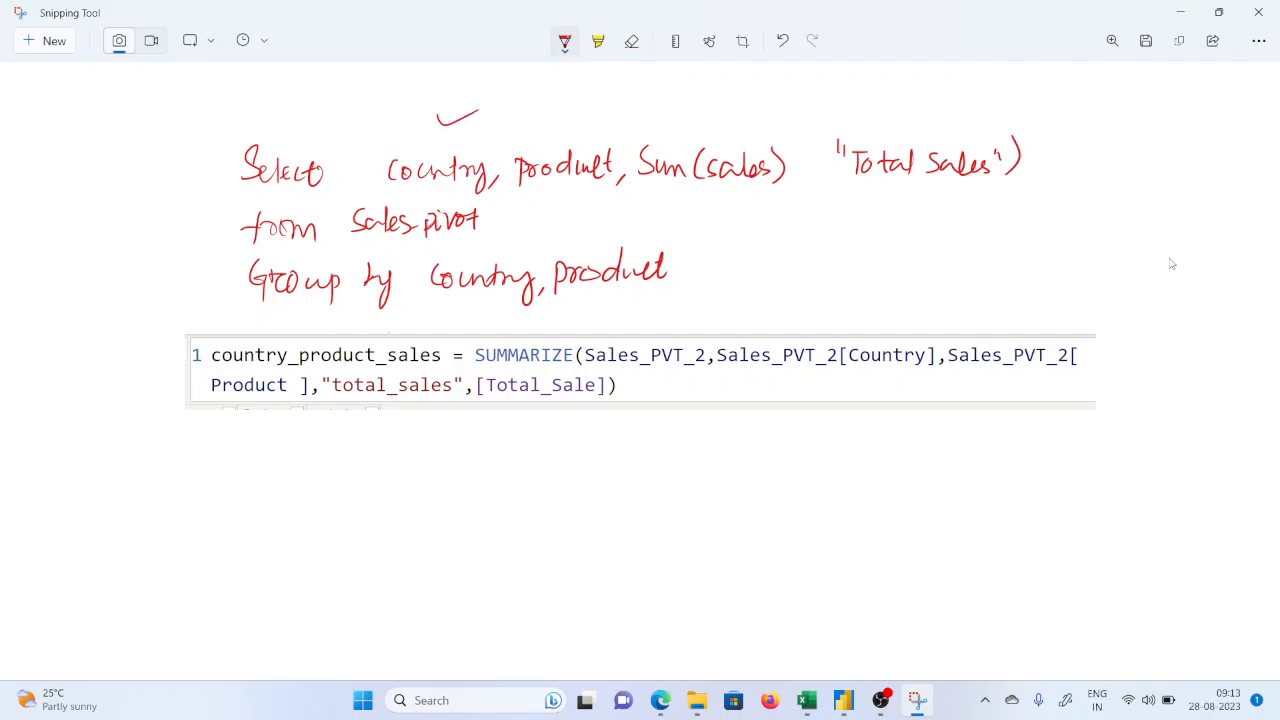
Tick the country and product columns in the query and formula, and mark the matching Total Sales alias and "total_sales" name
left_click_drag(790, 332, 909, 293)
left_click_drag(581, 136, 644, 119)
left_click_drag(1006, 322, 1129, 291)
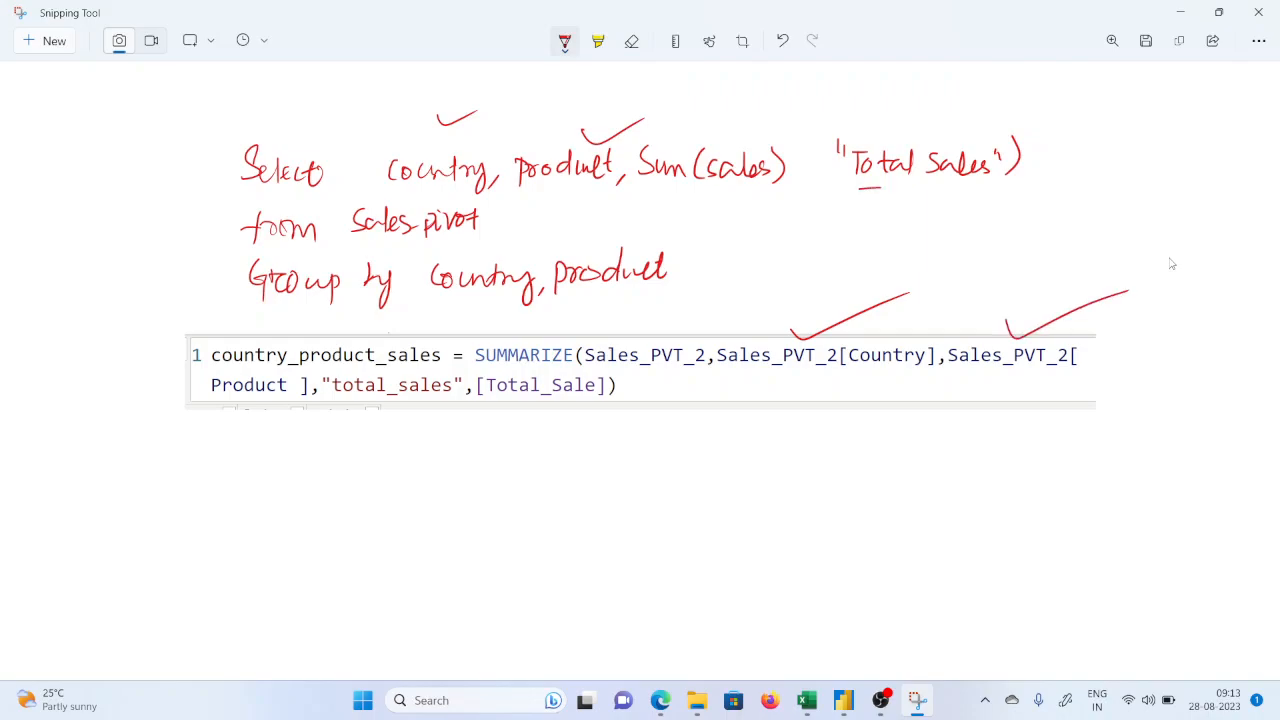
left_click_drag(848, 196, 966, 201)
mouse_move(388, 437)
left_mouse_down()
mouse_move(406, 404)
mouse_move(425, 428)
left_mouse_up()
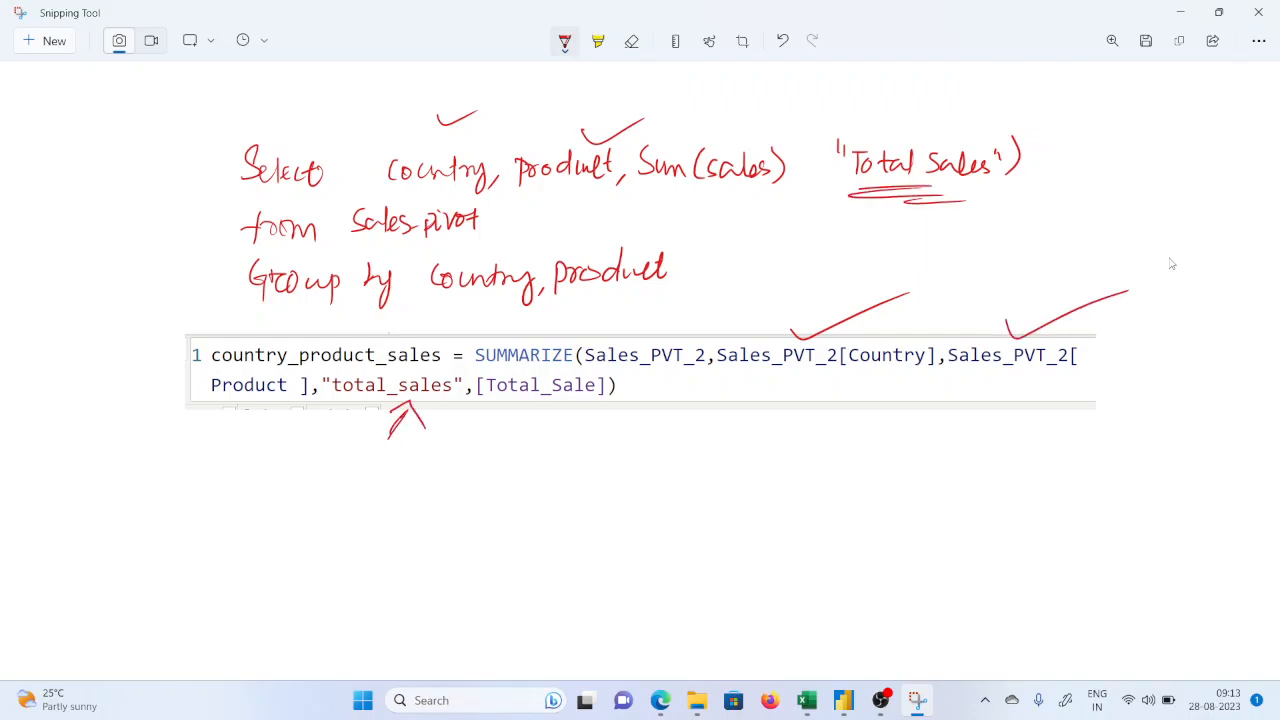
Circle Sum(sales) in the query and mark [Total_Sale] in the formula with an arrow and the label "measure"
mouse_move(538, 437)
left_mouse_down()
mouse_move(556, 404)
mouse_move(574, 426)
left_mouse_up()
mouse_move(738, 122)
left_mouse_down()
mouse_move(660, 110)
mouse_move(700, 104)
left_mouse_up()
mouse_move(546, 406)
left_mouse_down()
mouse_move(532, 436)
mouse_move(552, 408)
left_mouse_up()
mouse_move(526, 412)
left_mouse_down()
mouse_move(560, 400)
mouse_move(712, 424)
mouse_move(812, 418)
left_mouse_up()
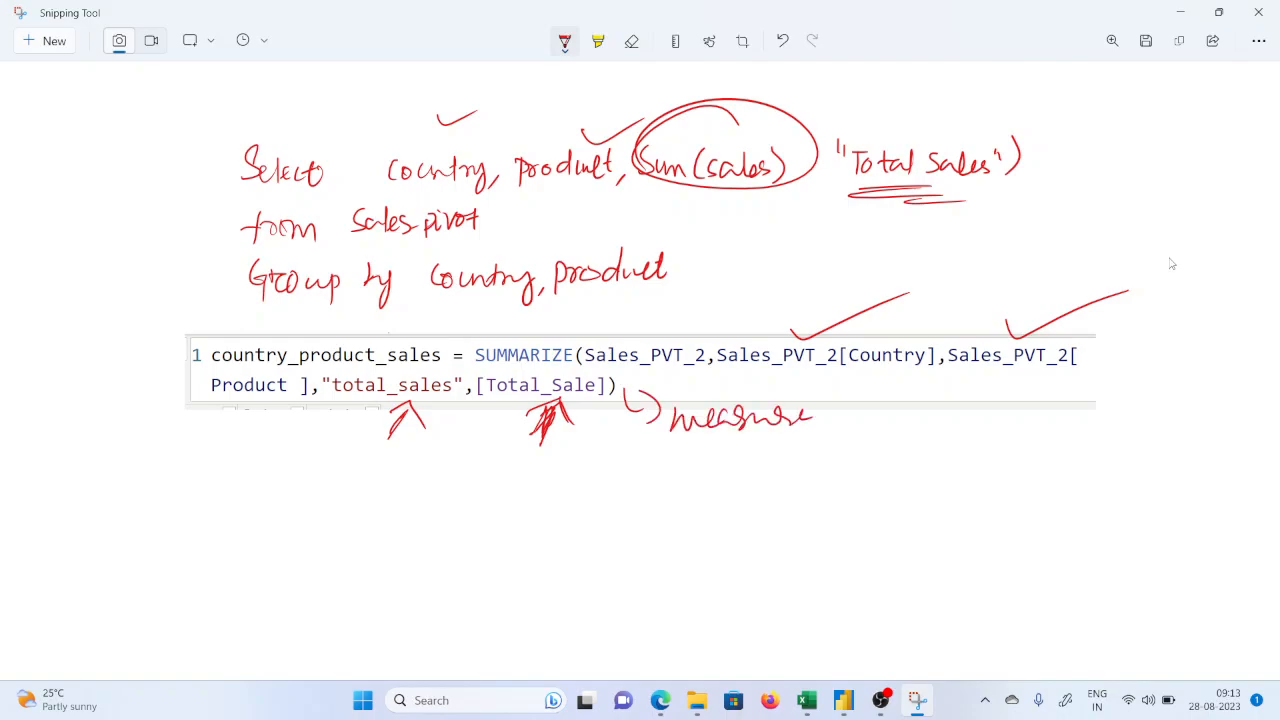
Underline the measure label and handwrite the Sum( ) expression it stands for beside it, joined by an arrow
left_click_drag(714, 444, 794, 440)
mouse_move(936, 400)
left_mouse_down()
mouse_move(926, 432)
mouse_move(994, 436)
left_mouse_up()
mouse_move(1022, 402)
left_mouse_down()
mouse_move(1024, 444)
mouse_move(1074, 434)
left_mouse_up()
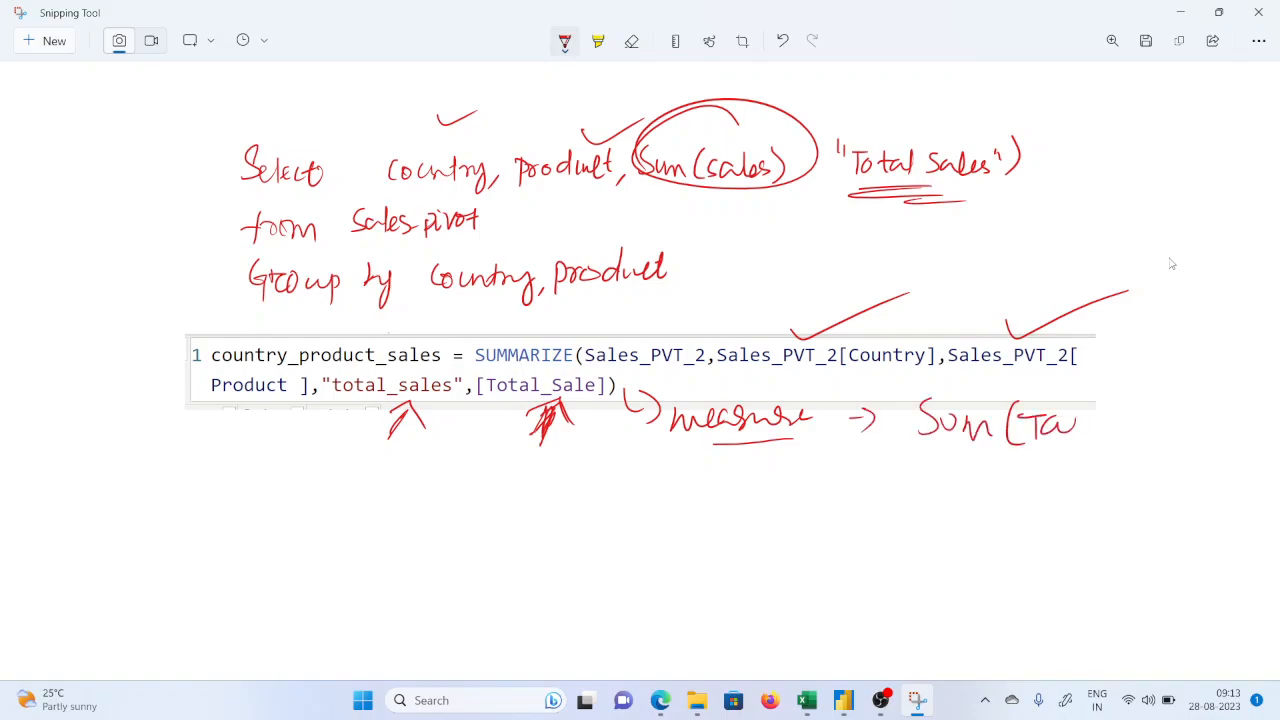
mouse_move(1134, 388)
left_mouse_down()
mouse_move(1124, 446)
mouse_move(1098, 436)
left_mouse_up()
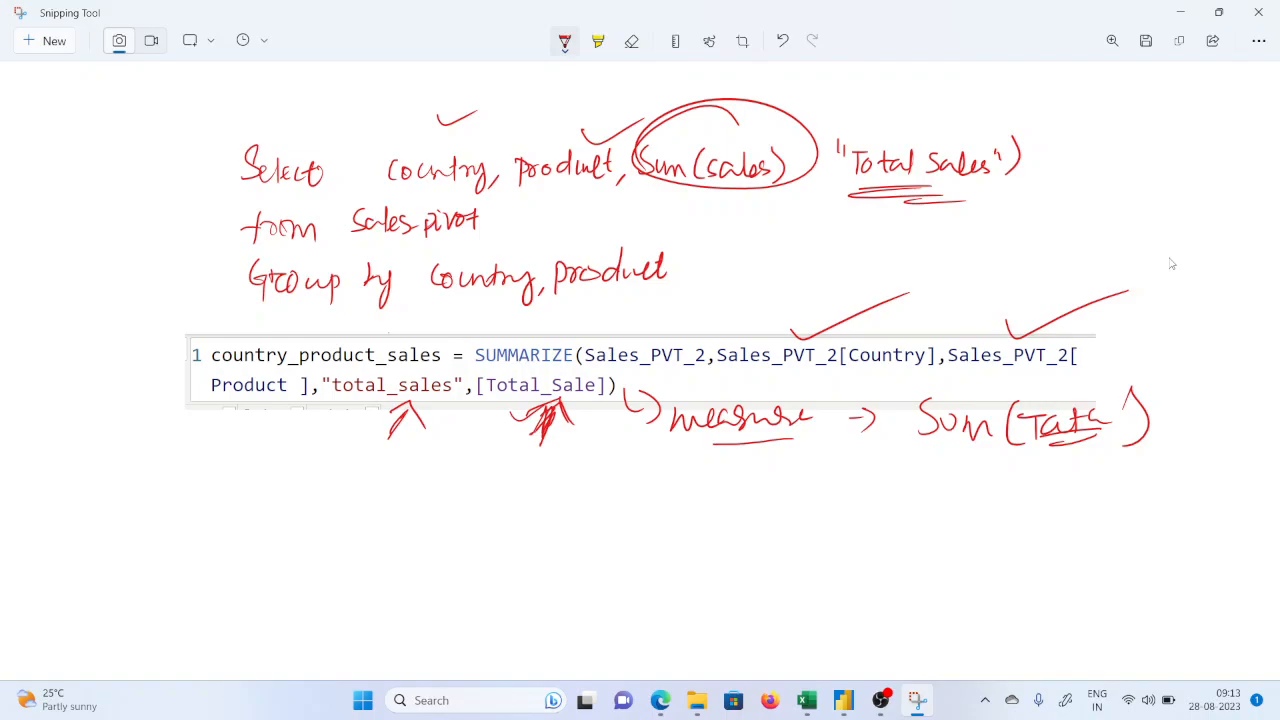
Underline country and product in the Group by line, and bracket both the SQL query and the captured formula
left_click_drag(494, 305, 450, 322)
left_click_drag(566, 296, 596, 292)
left_click_drag(176, 145, 222, 265)
left_click_drag(145, 356, 178, 408)
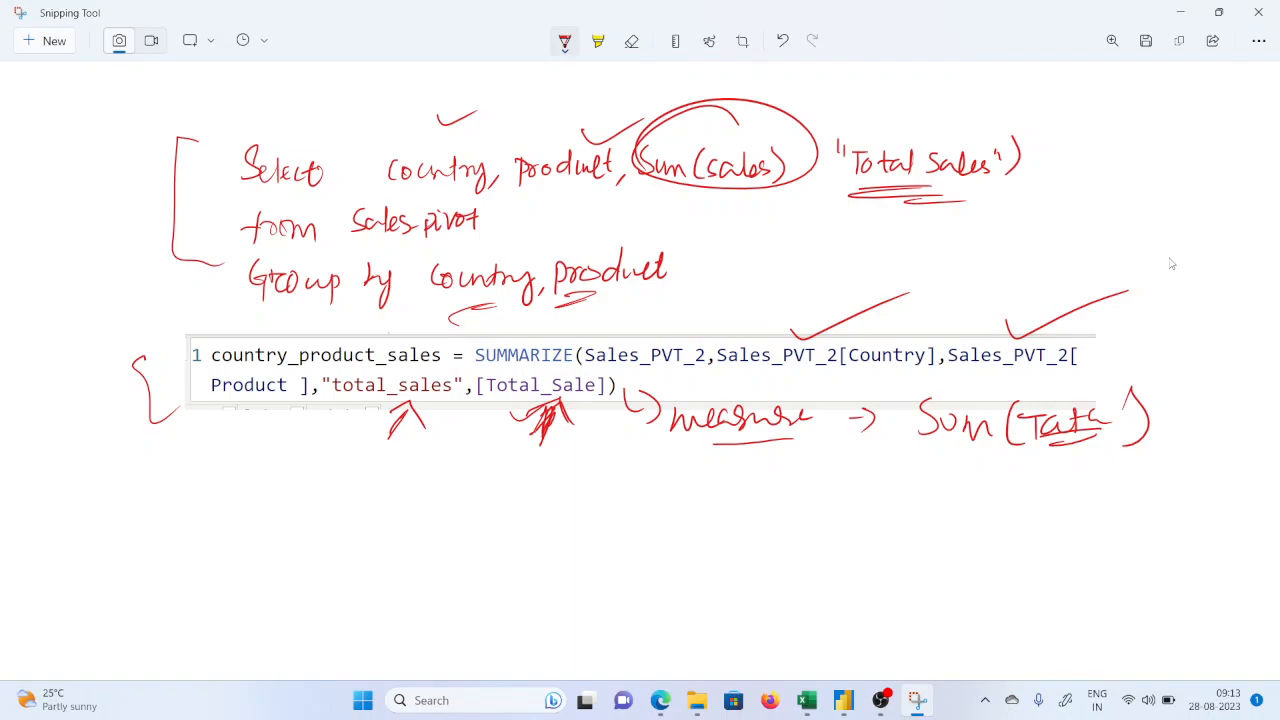
Emphasize the total sales names and underline the group-by columns in the captured formula, and switch back to Power BI Desktop
left_click_drag(362, 400, 408, 422)
left_click_drag(777, 371, 835, 375)
left_click_drag(957, 379, 1015, 378)
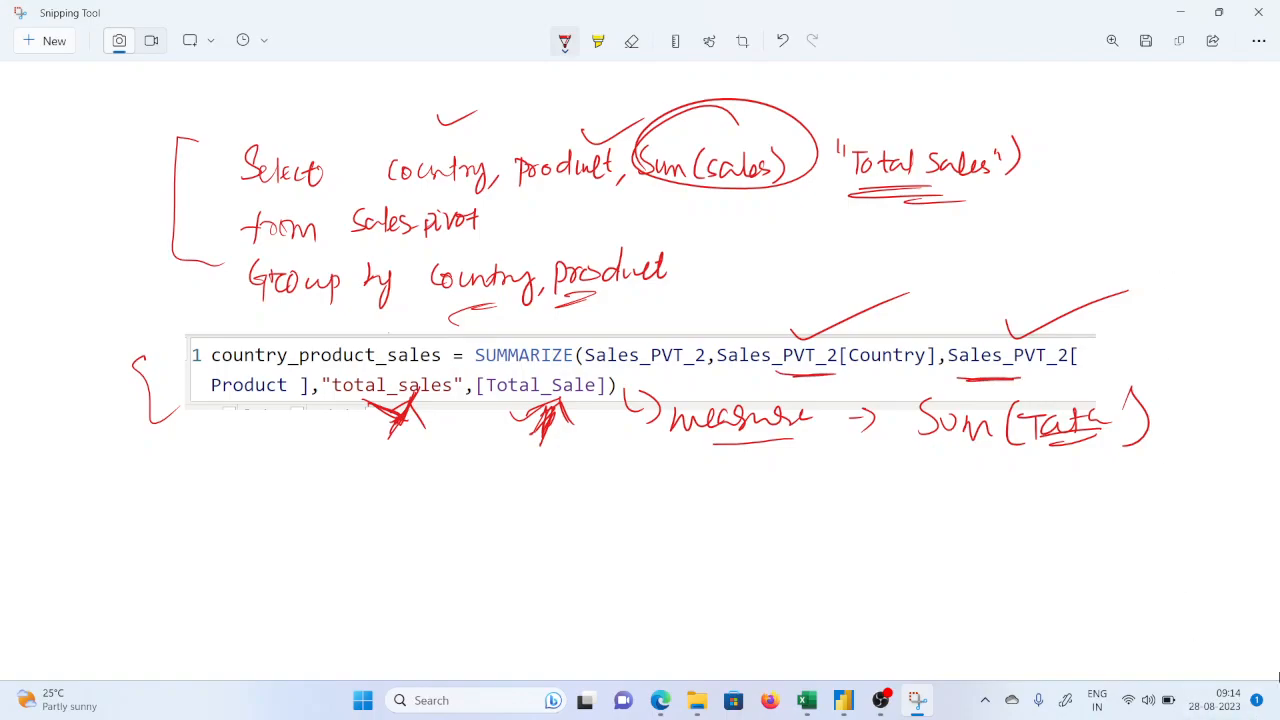
left_click_drag(874, 375, 944, 371)
left_click_drag(794, 374, 828, 373)
left_click_drag(394, 434, 394, 477)
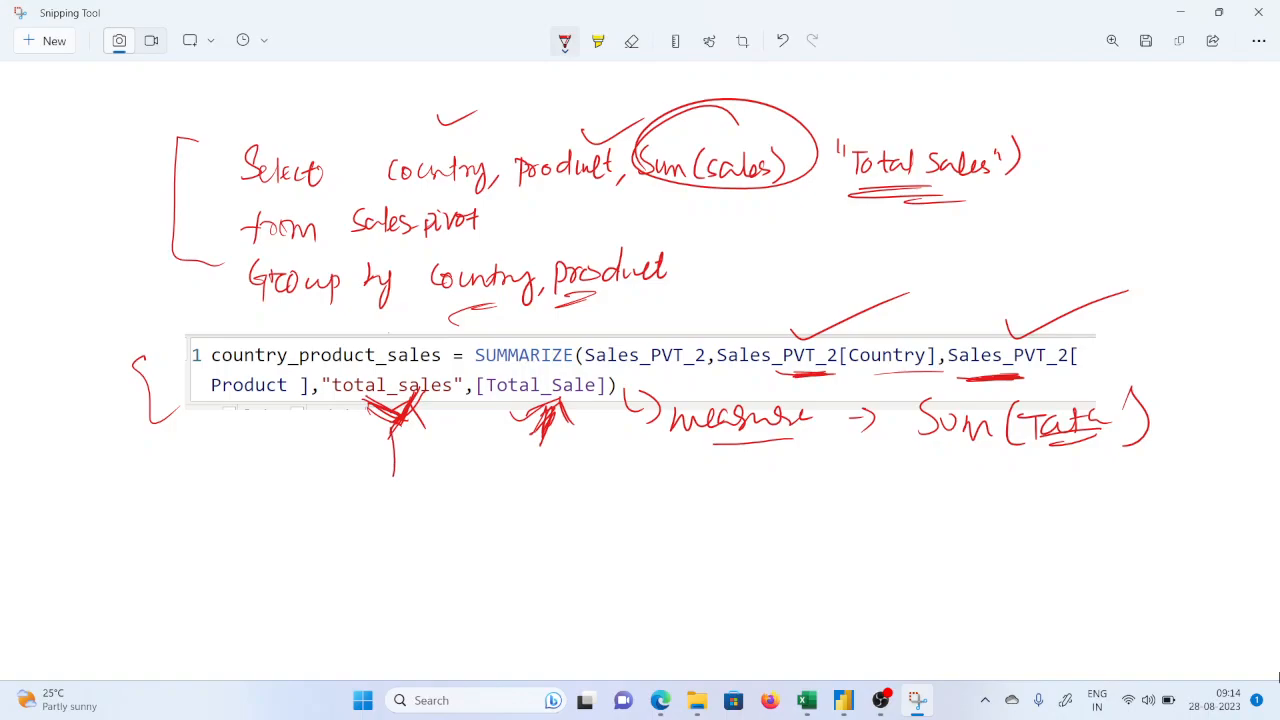
mouse_move(860, 192)
left_mouse_down()
mouse_move(936, 196)
mouse_move(876, 203)
left_mouse_up()
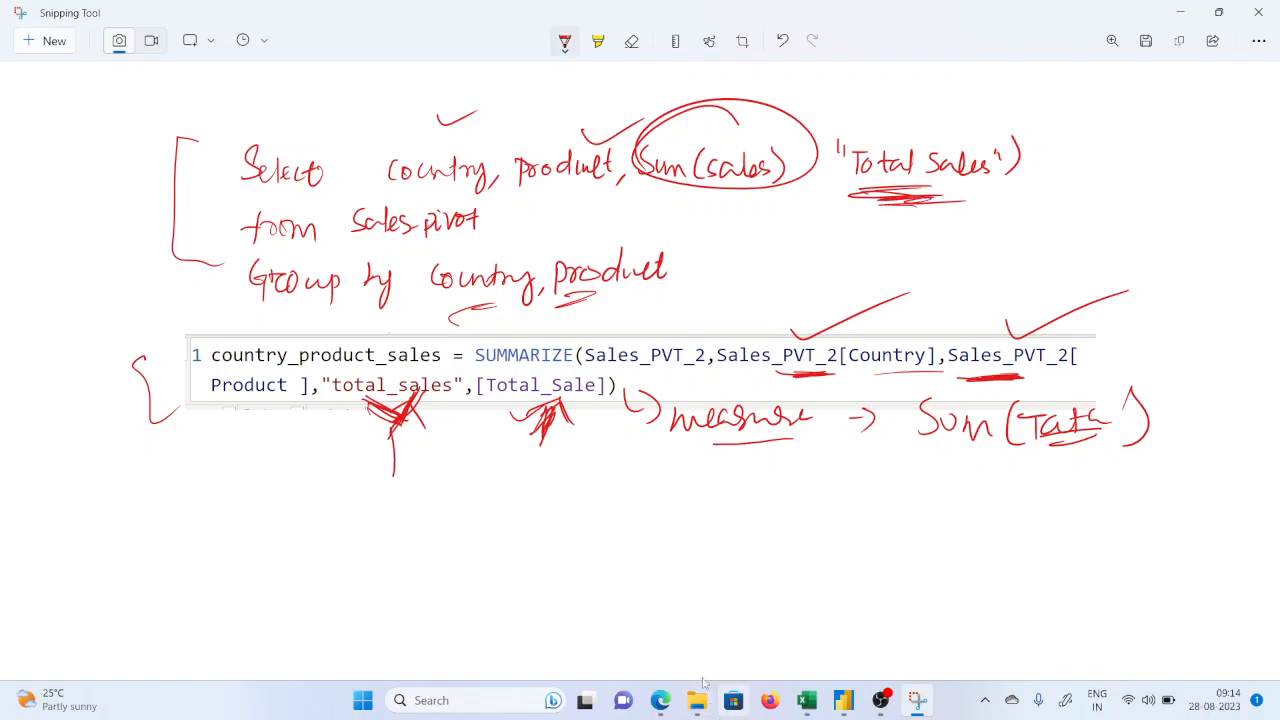
left_click(843, 700)
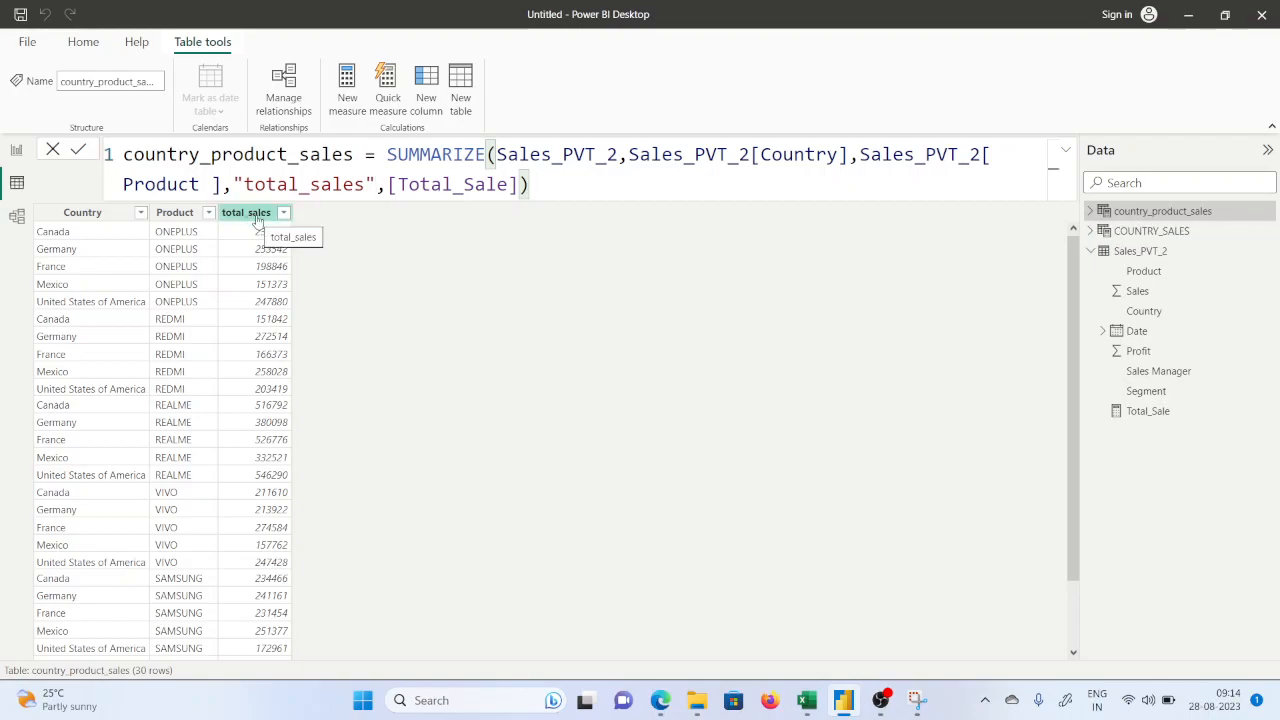
Rename the result column in the country_product_sales SUMMARIZE formula to total_sales_by_cty_prod and commit the formula
double_click(366, 184)
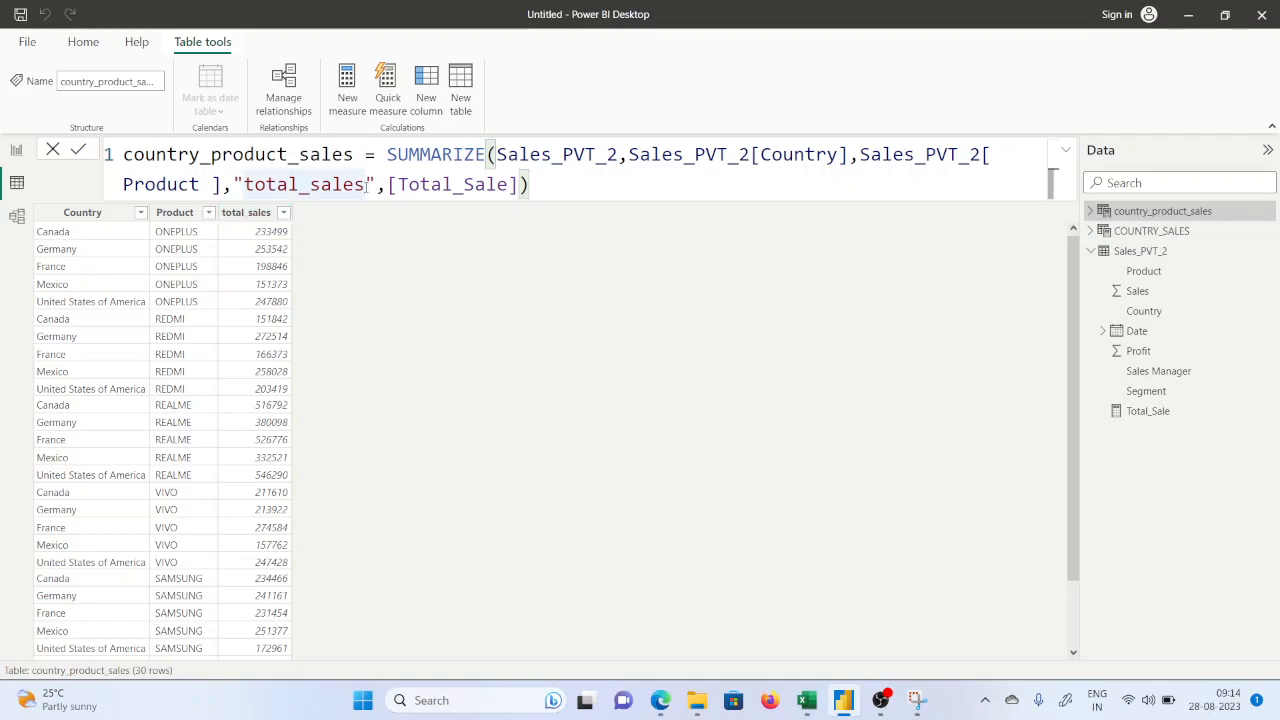
type("_v")
key("BackSpace")
type("by_")
key("BackSpace")
type("_cty_prod")
key("Return")
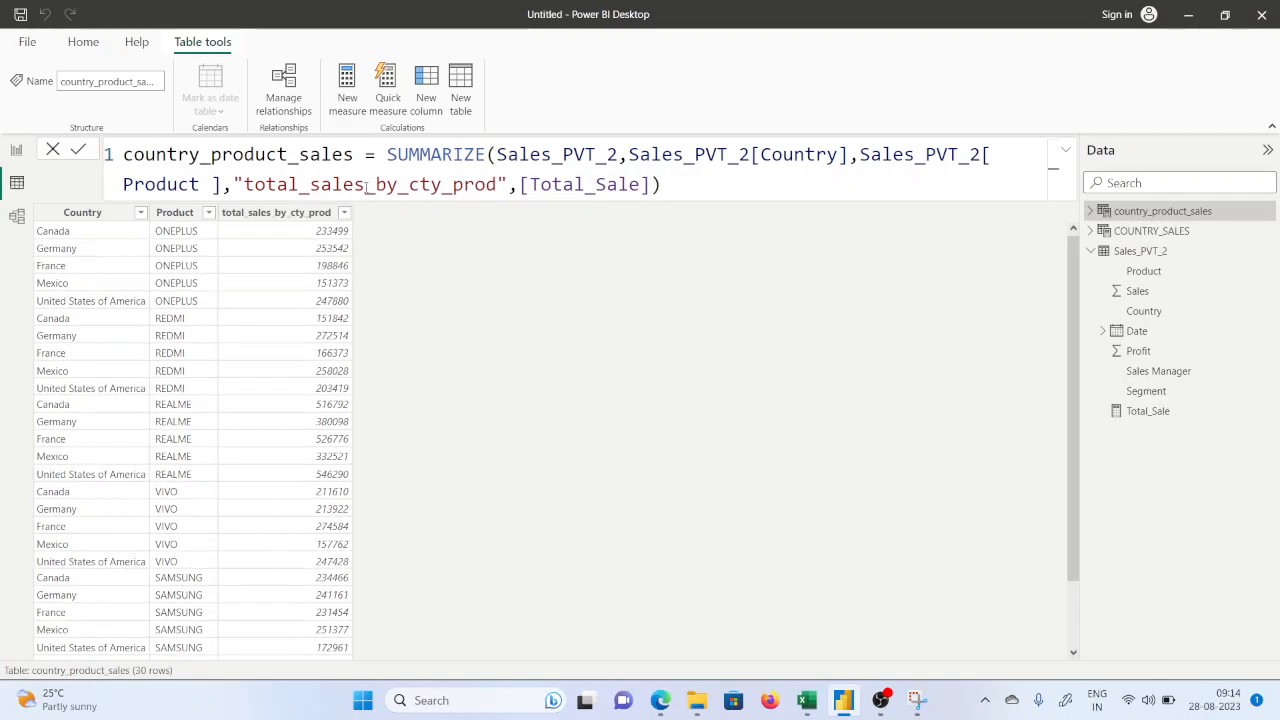
left_click(290, 213)
Add an empty table visual in the free area beside the existing sales table on report Page 2
left_click(843, 703)
left_click(843, 703)
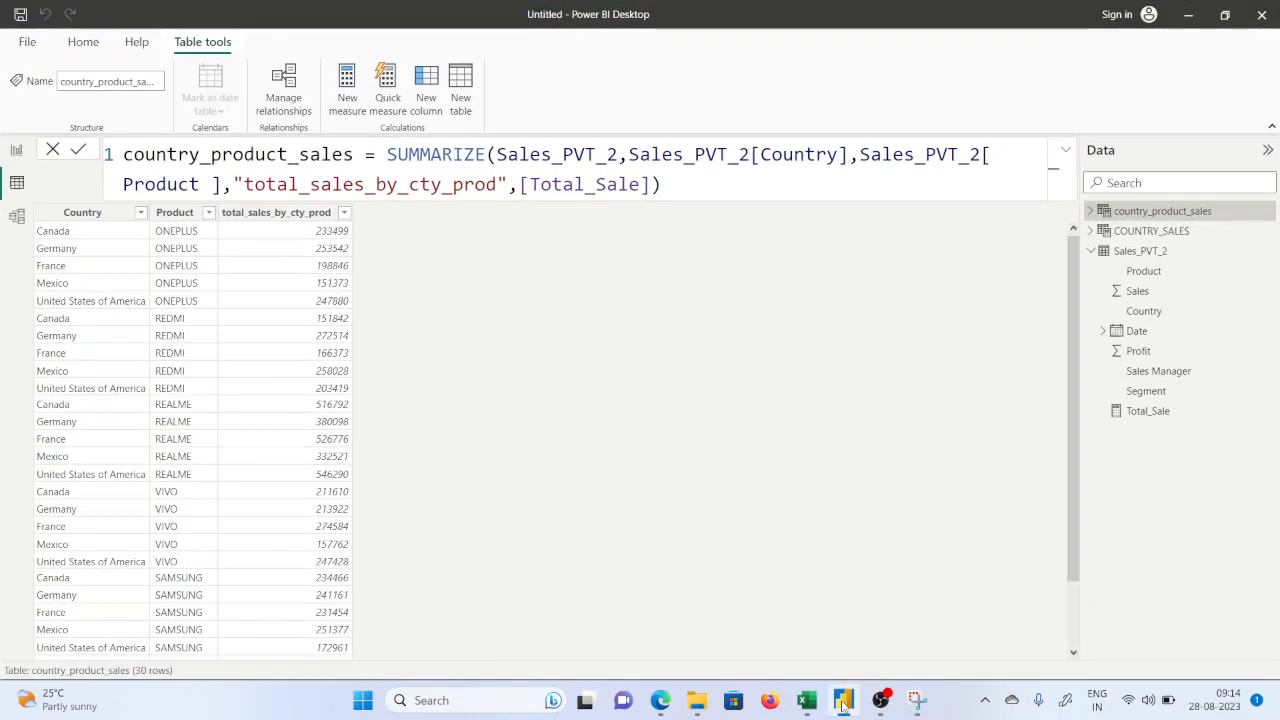
left_click(16, 152)
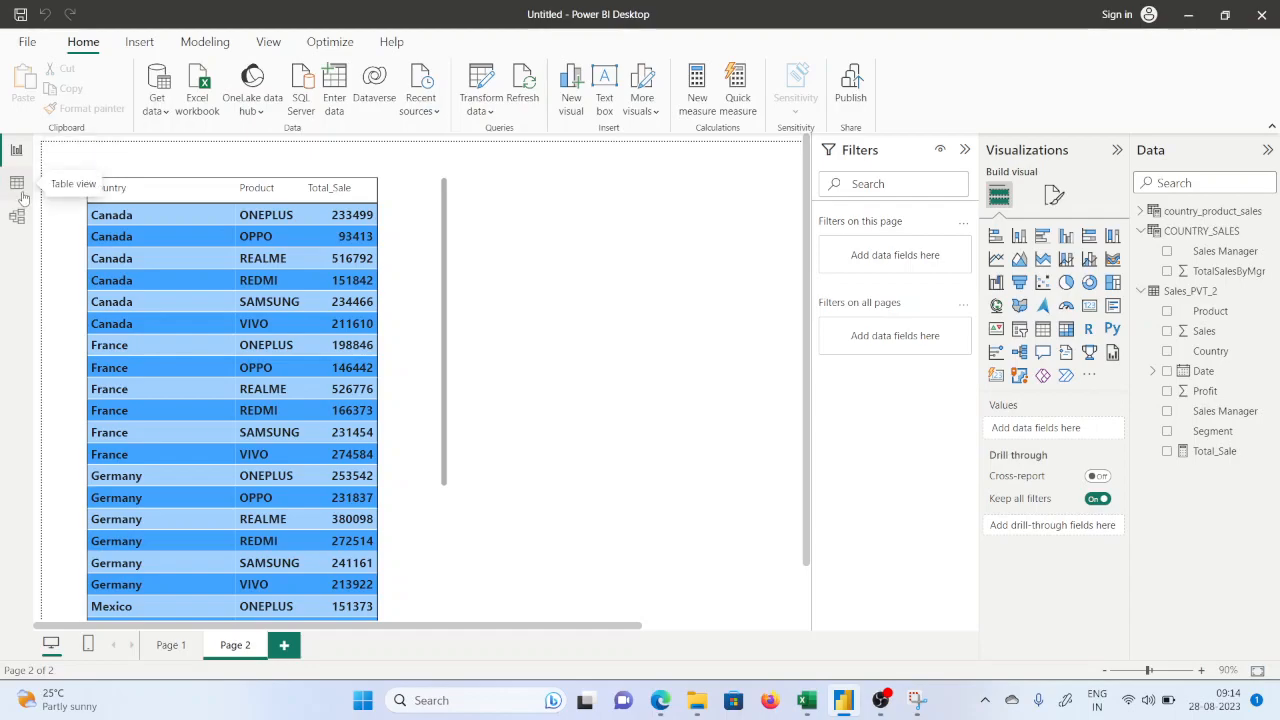
left_click(22, 188)
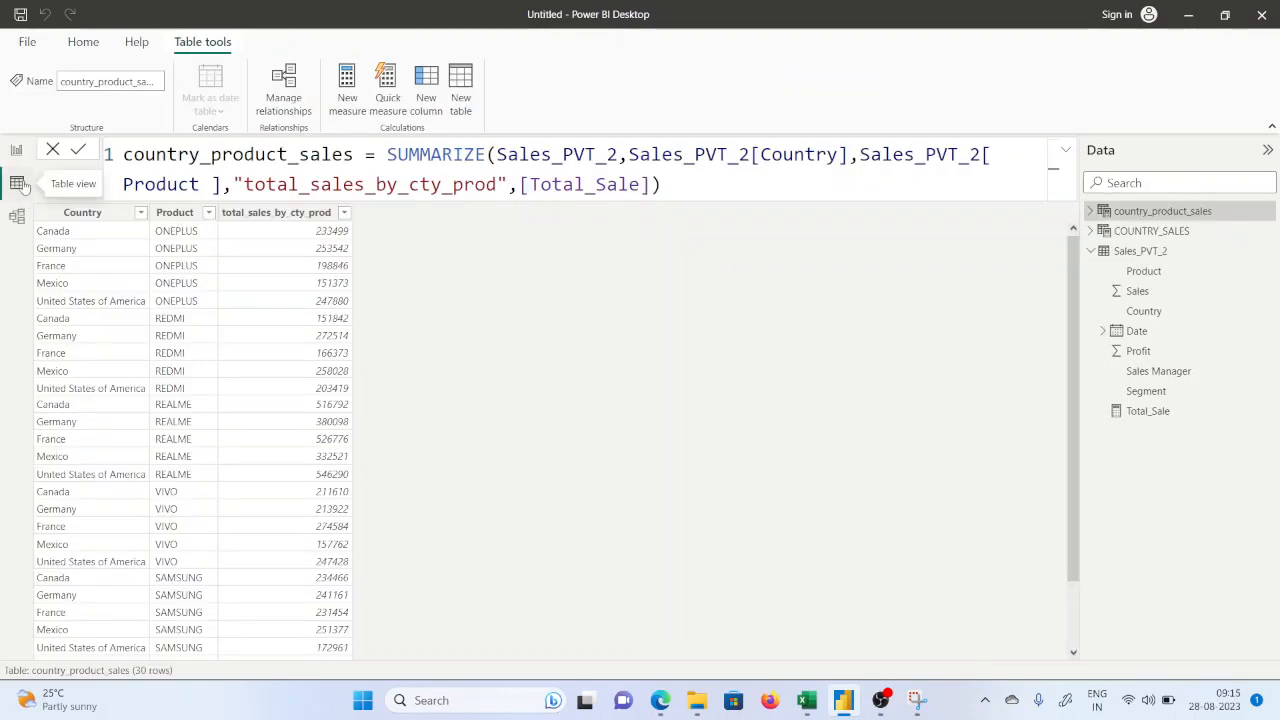
left_click(16, 152)
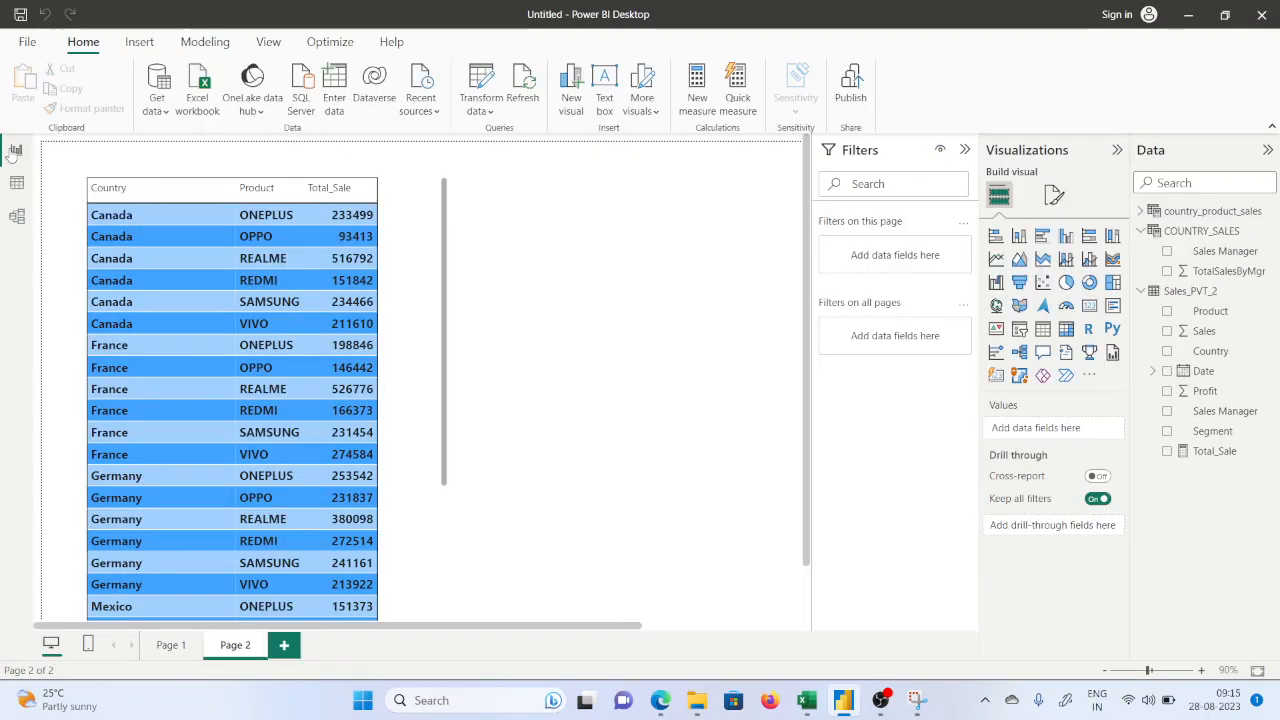
left_click_drag(626, 628, 692, 630)
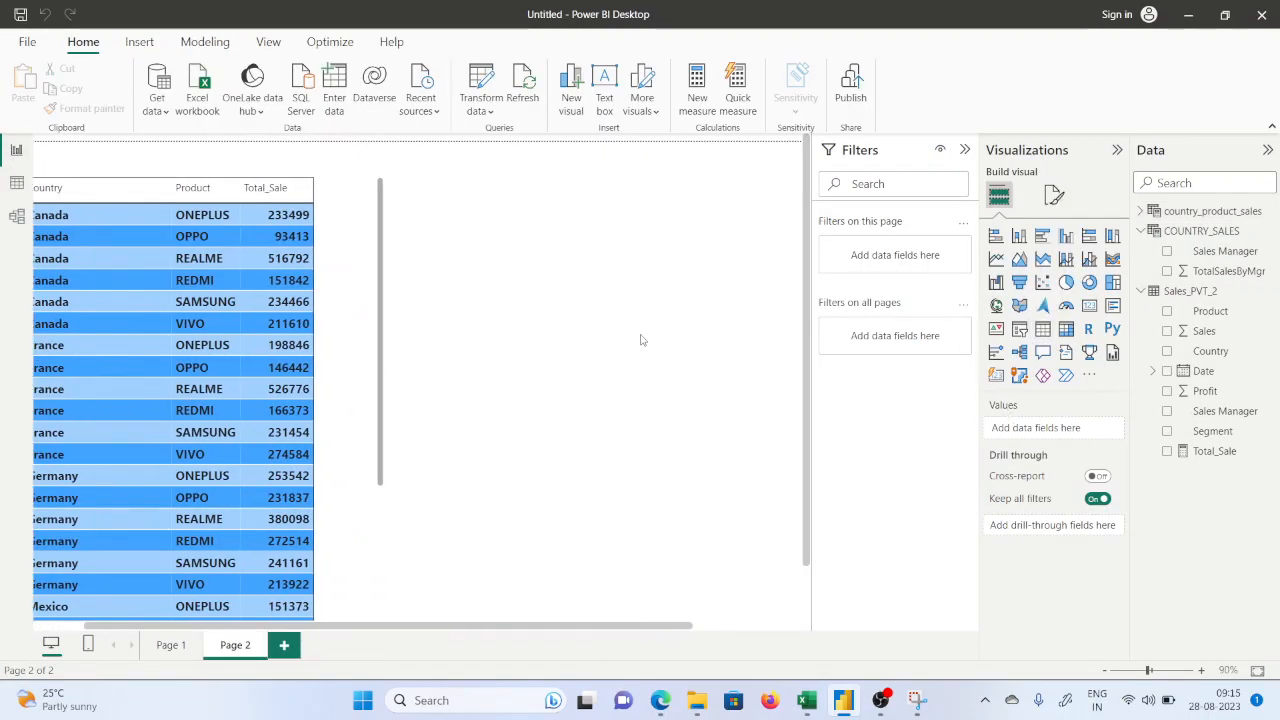
left_click(1043, 329)
scroll(678, 305, "down", 1)
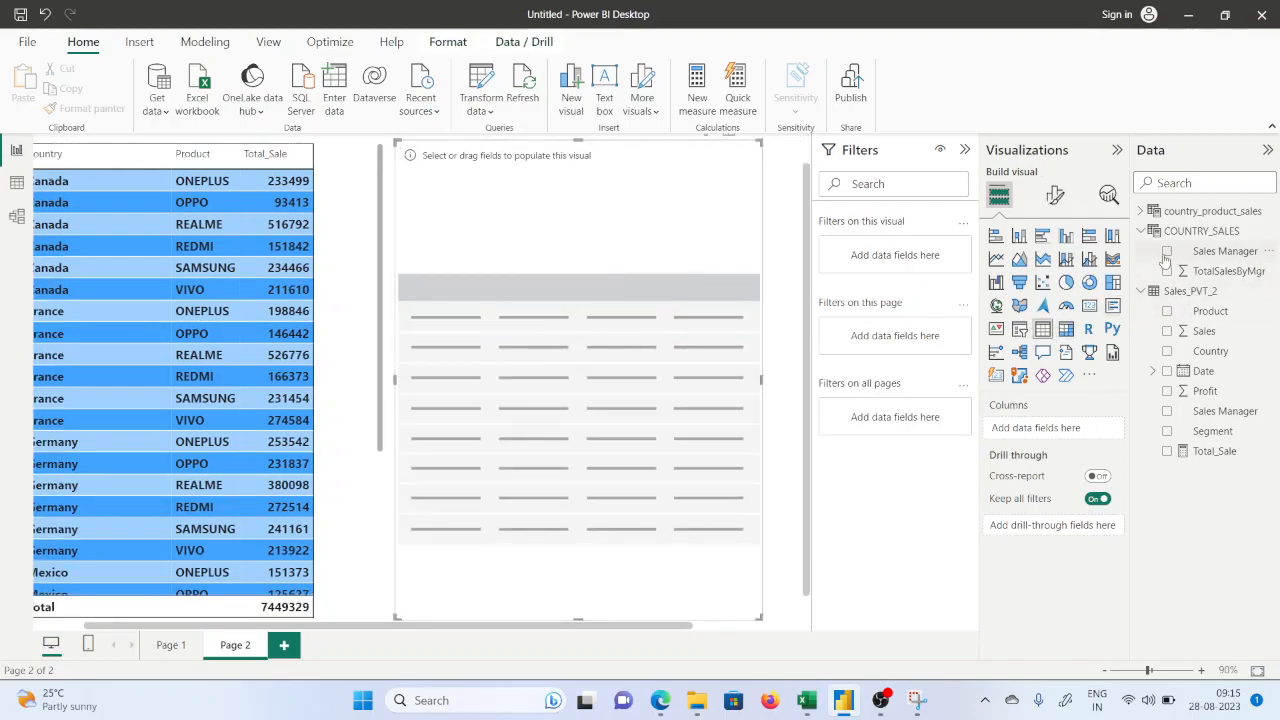
Populate the new table visual with Country, Product and total_sales_by_cty_prod from the country_product_sales table
left_click(1148, 213)
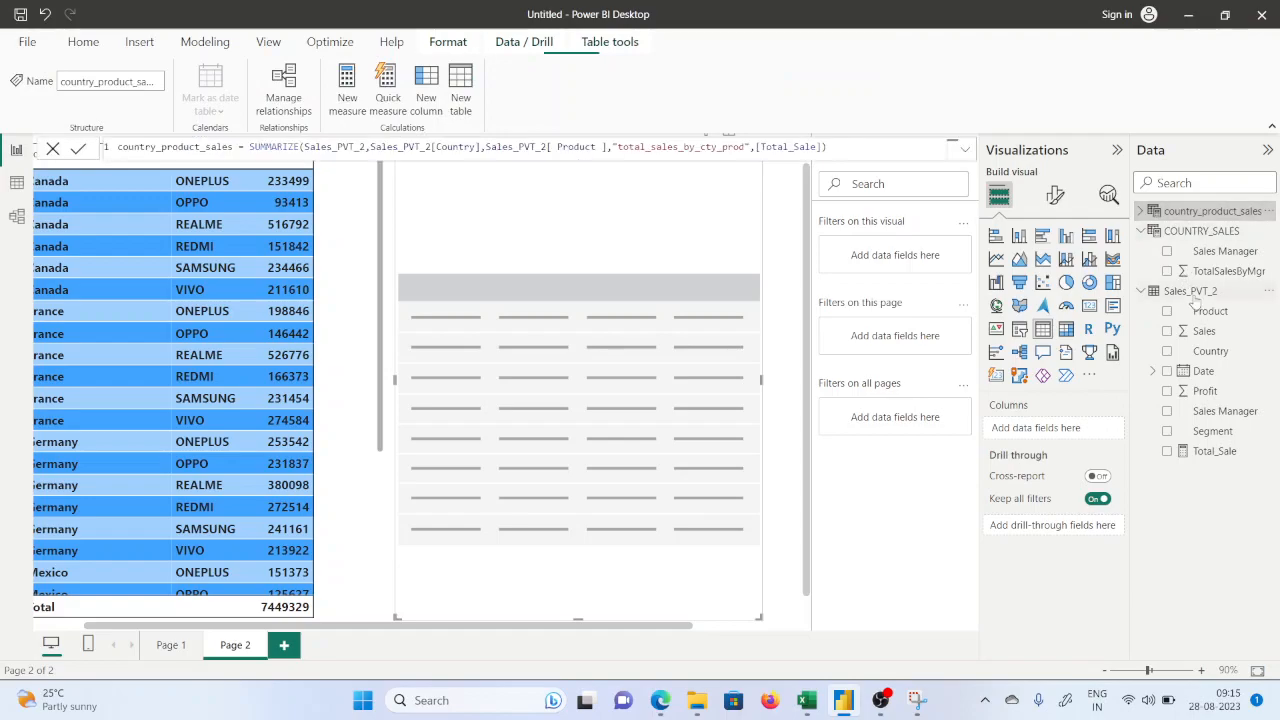
left_click(1143, 213)
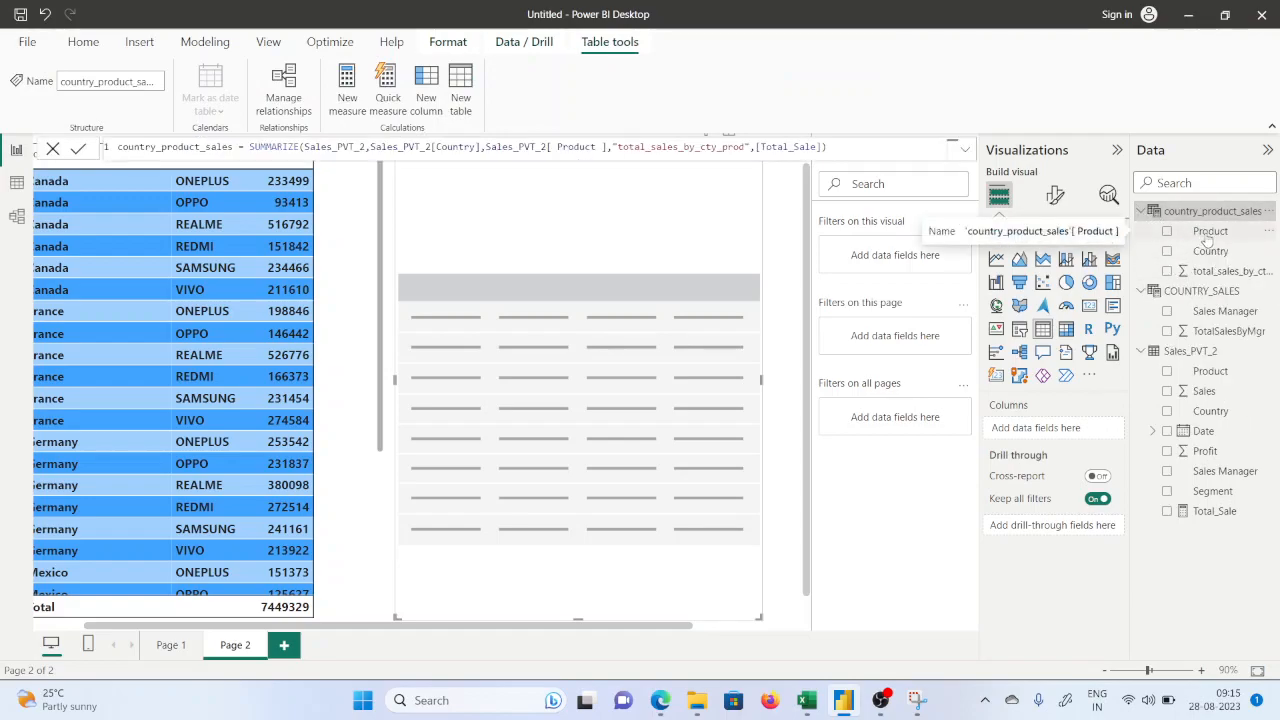
left_click_drag(1205, 235, 1073, 430)
left_click_drag(1210, 231, 1088, 438)
left_click_drag(1208, 272, 1064, 462)
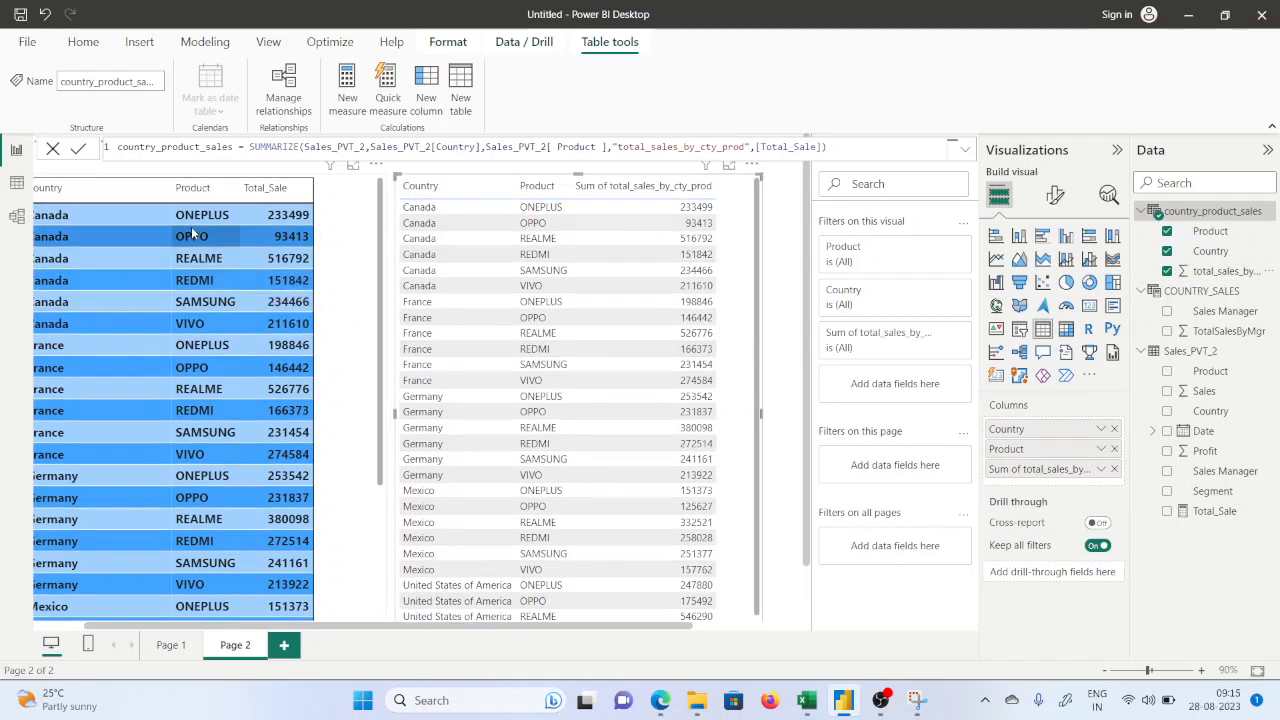
Copy the blue formatting of the original Total_Sale table onto the new country_product_sales table visual
left_click(81, 44)
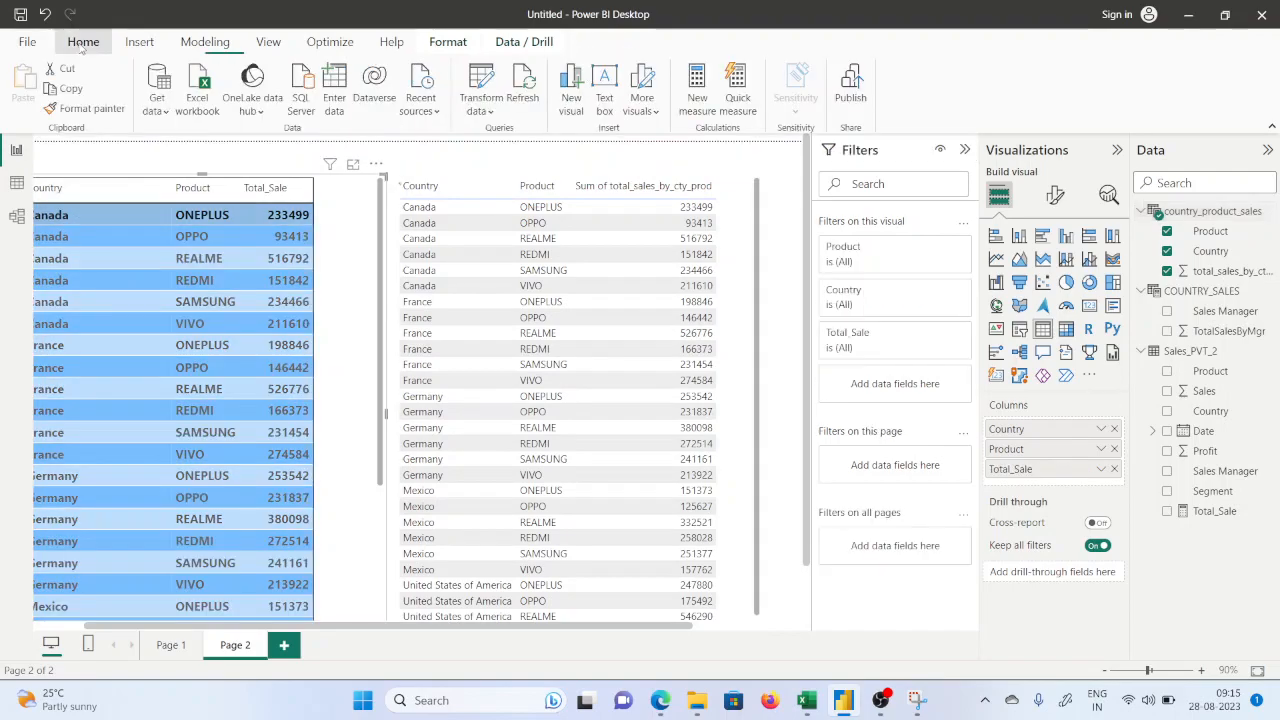
left_click(86, 108)
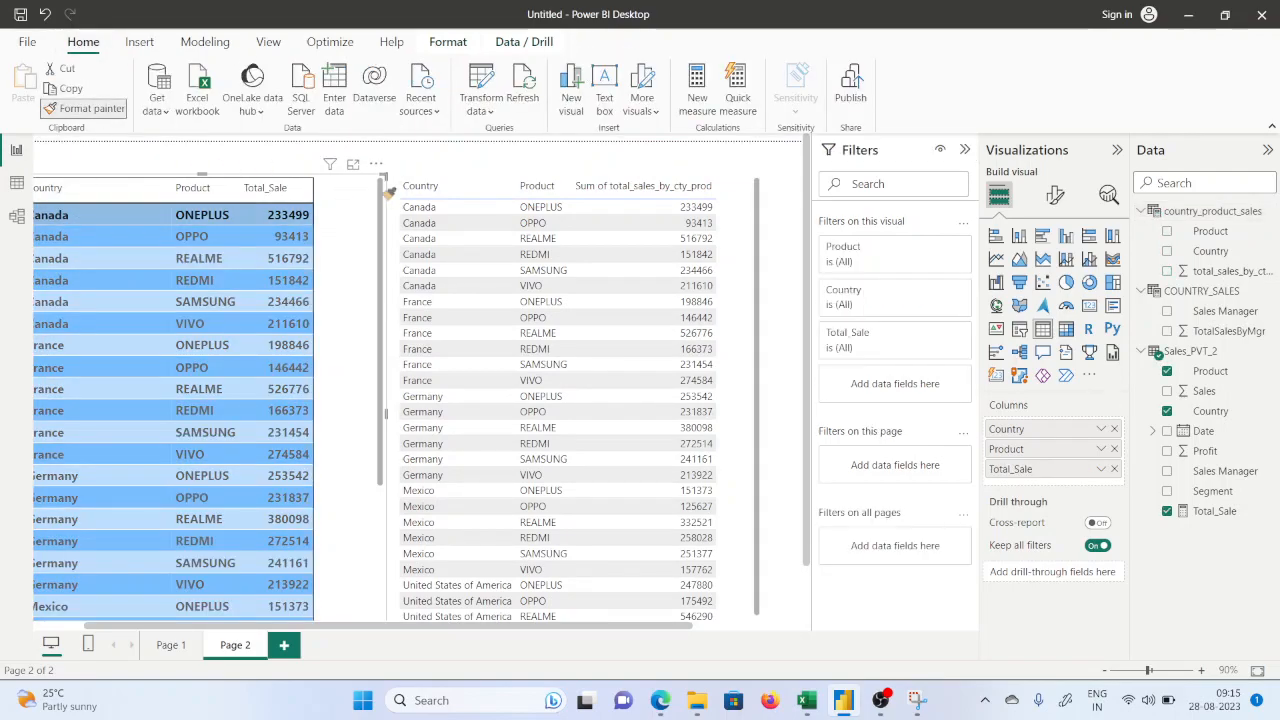
left_click(591, 229)
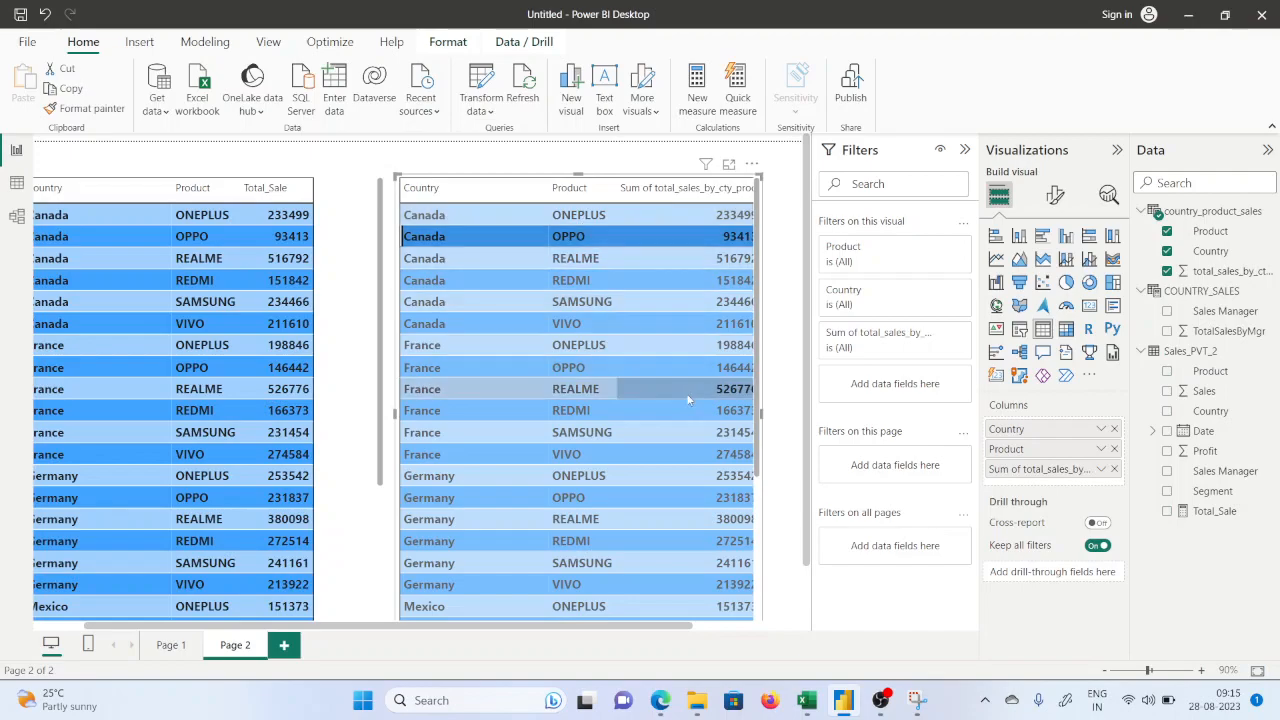
Widen the new table visual until its sum column fits completely, and clear the row highlighting
left_click(656, 408)
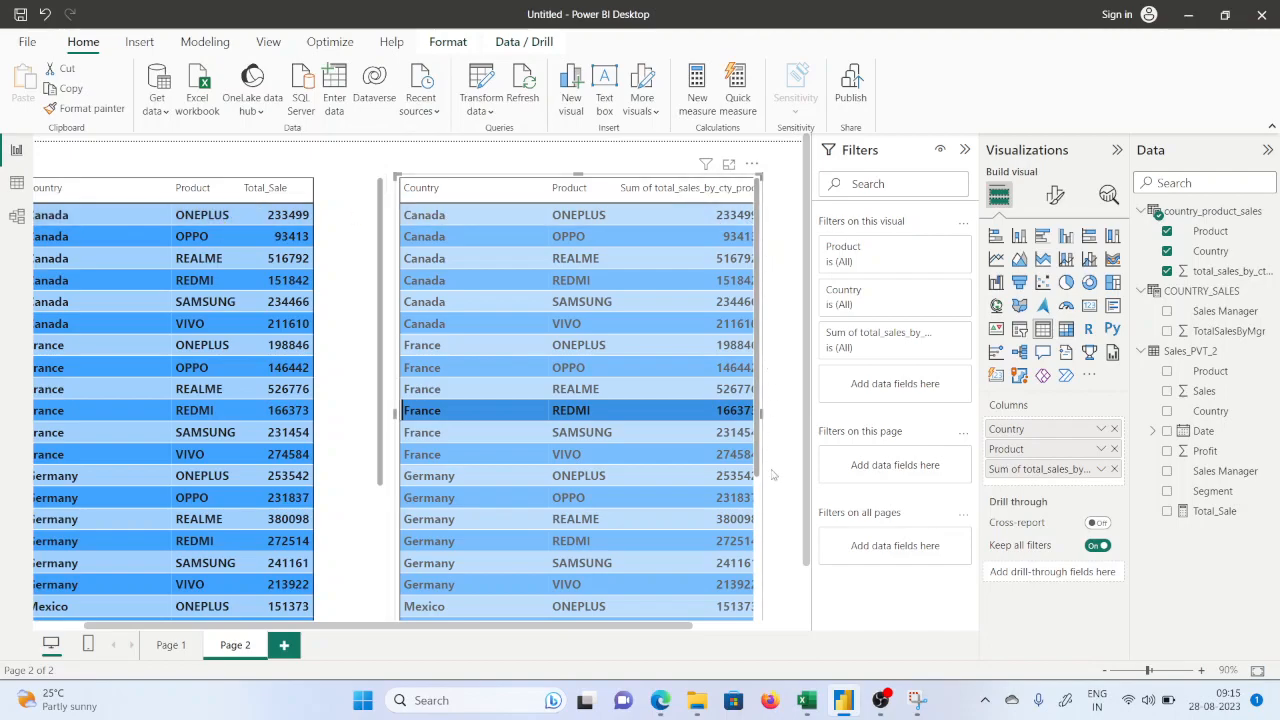
left_click_drag(762, 413, 782, 413)
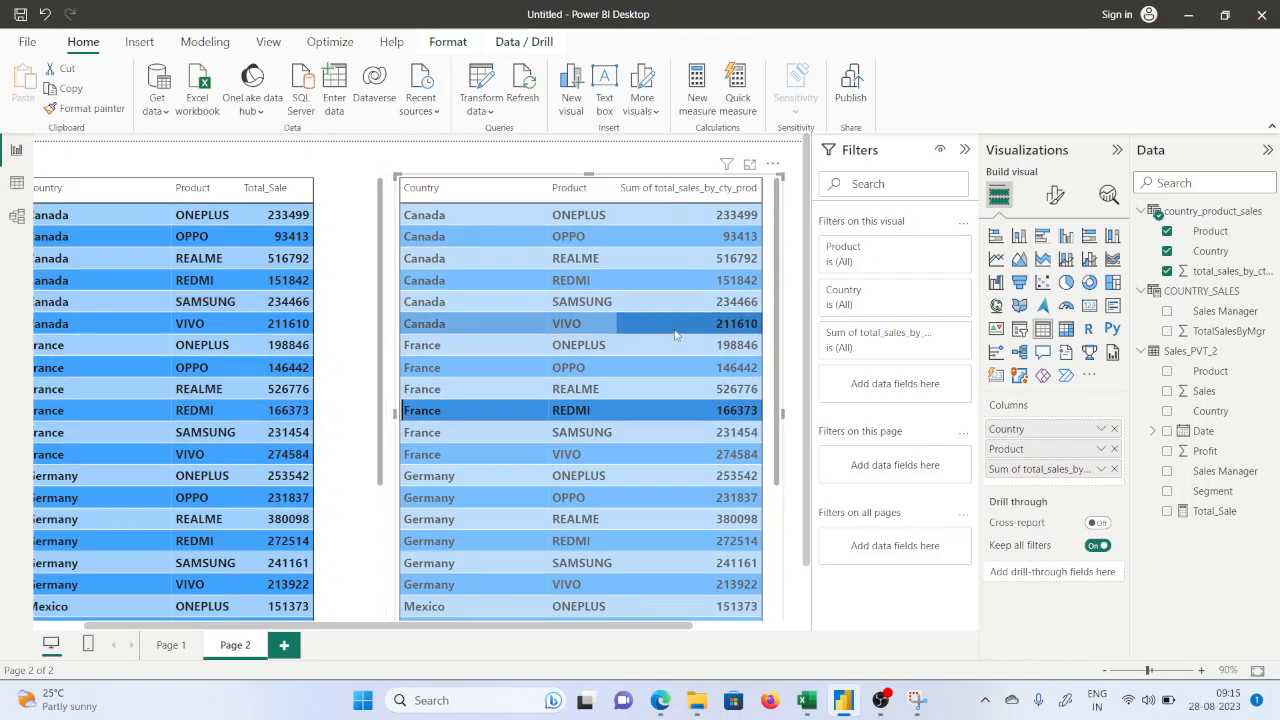
left_click(350, 298)
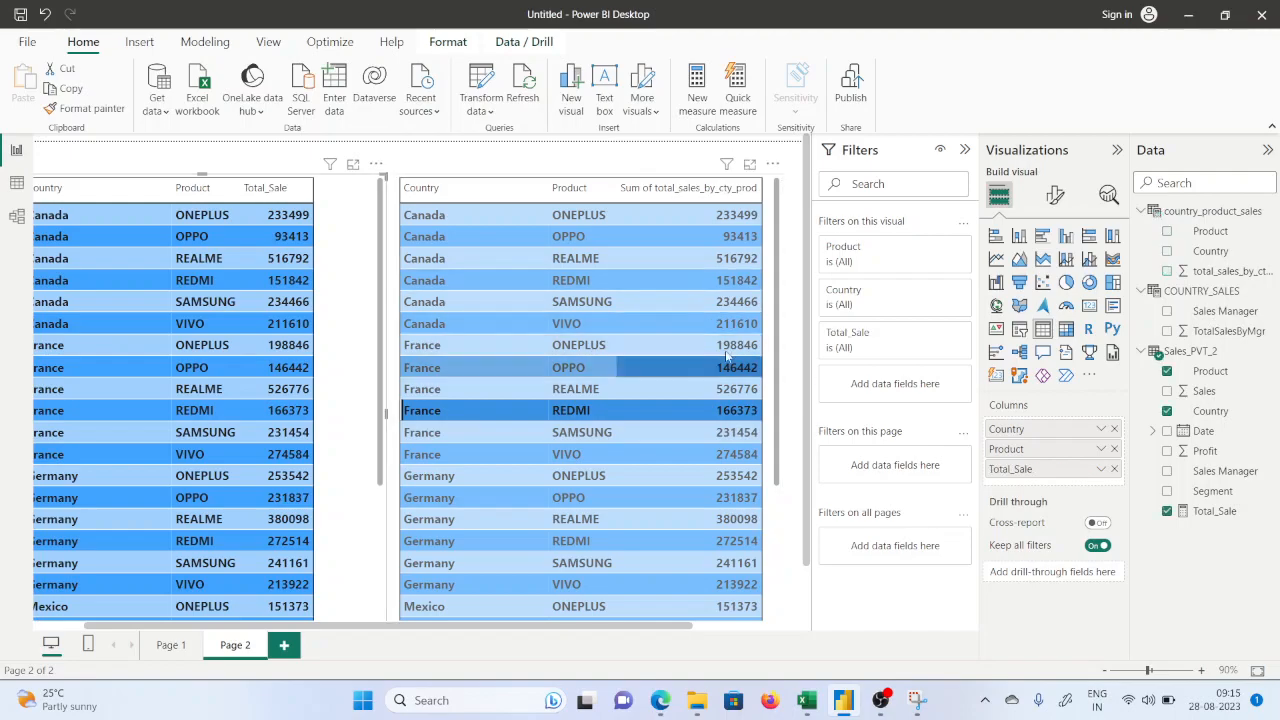
left_click(772, 289)
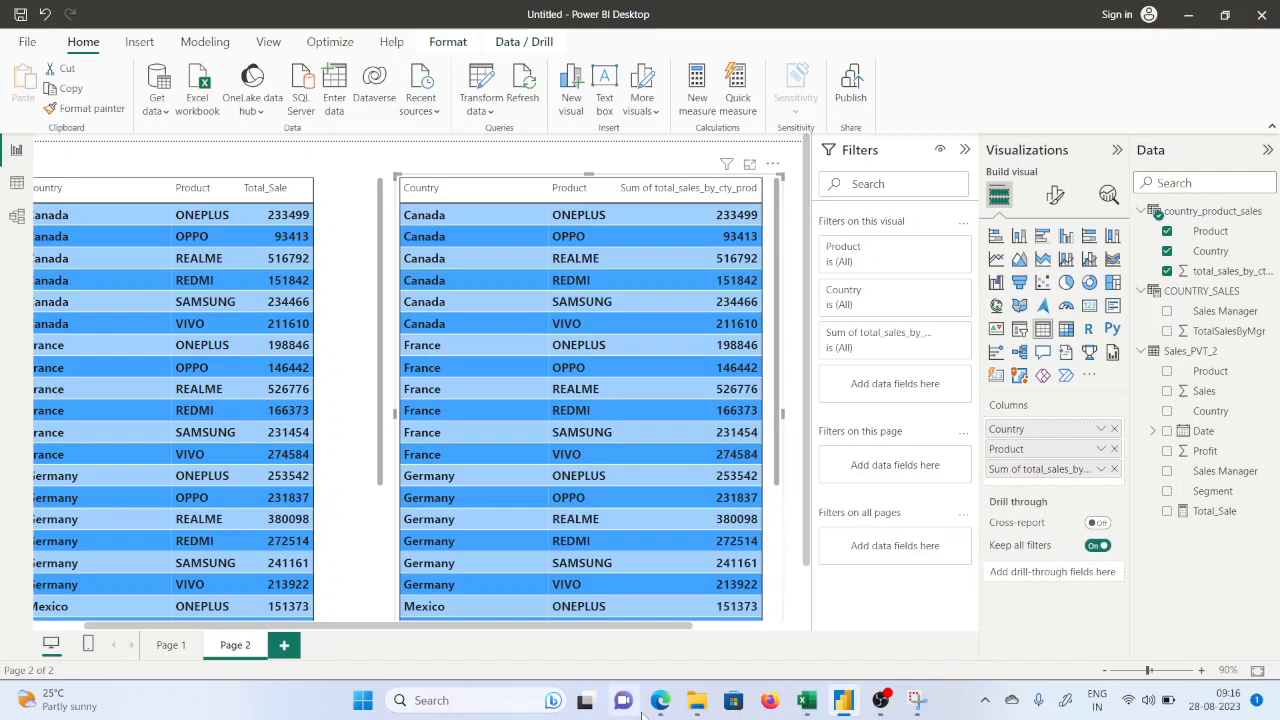
Switch to the Google Meet call in Microsoft Edge and review the full list of meeting participants
mouse_move(660, 700)
left_click(622, 655)
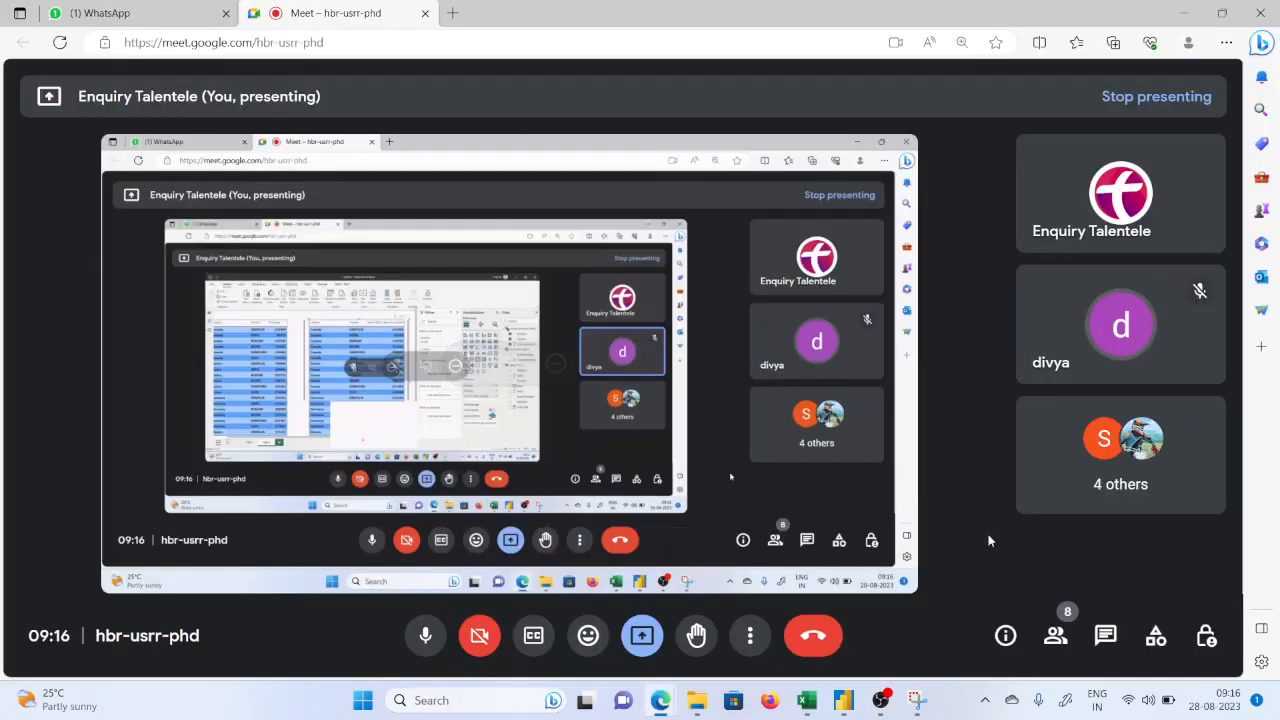
left_click(1062, 628)
scroll(1046, 484, "down", 5)
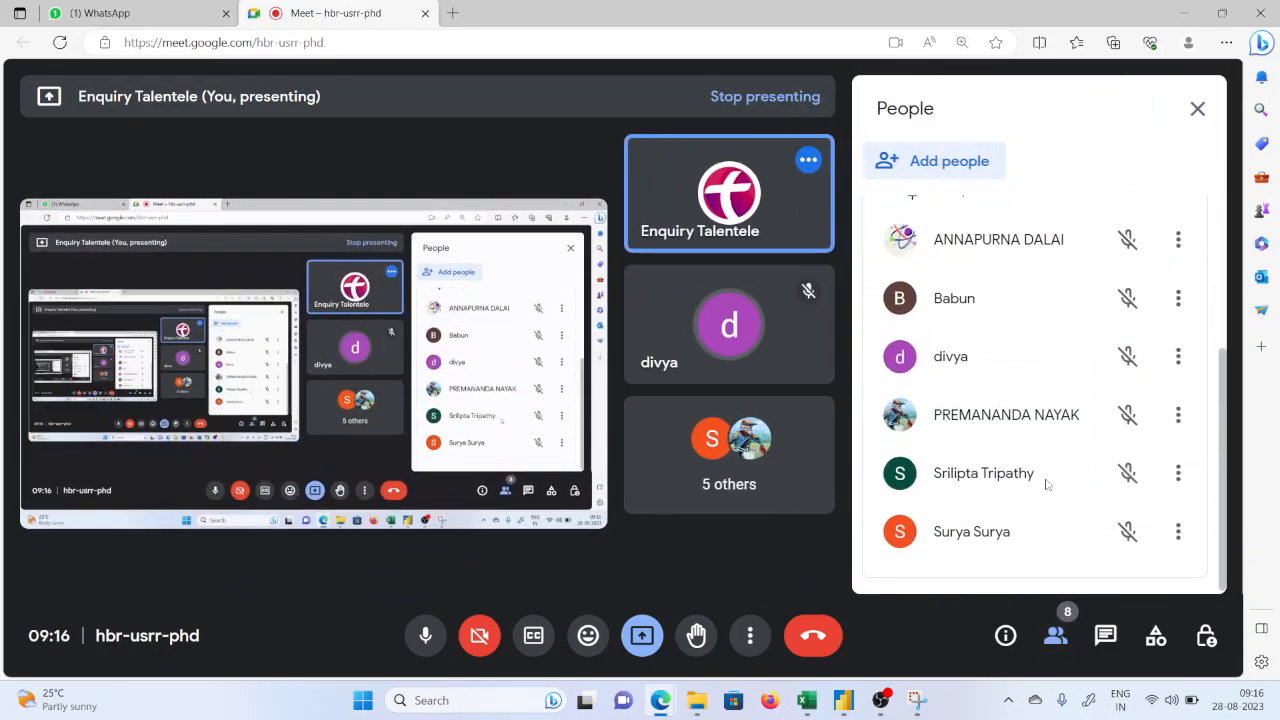
scroll(1046, 484, "up", 5)
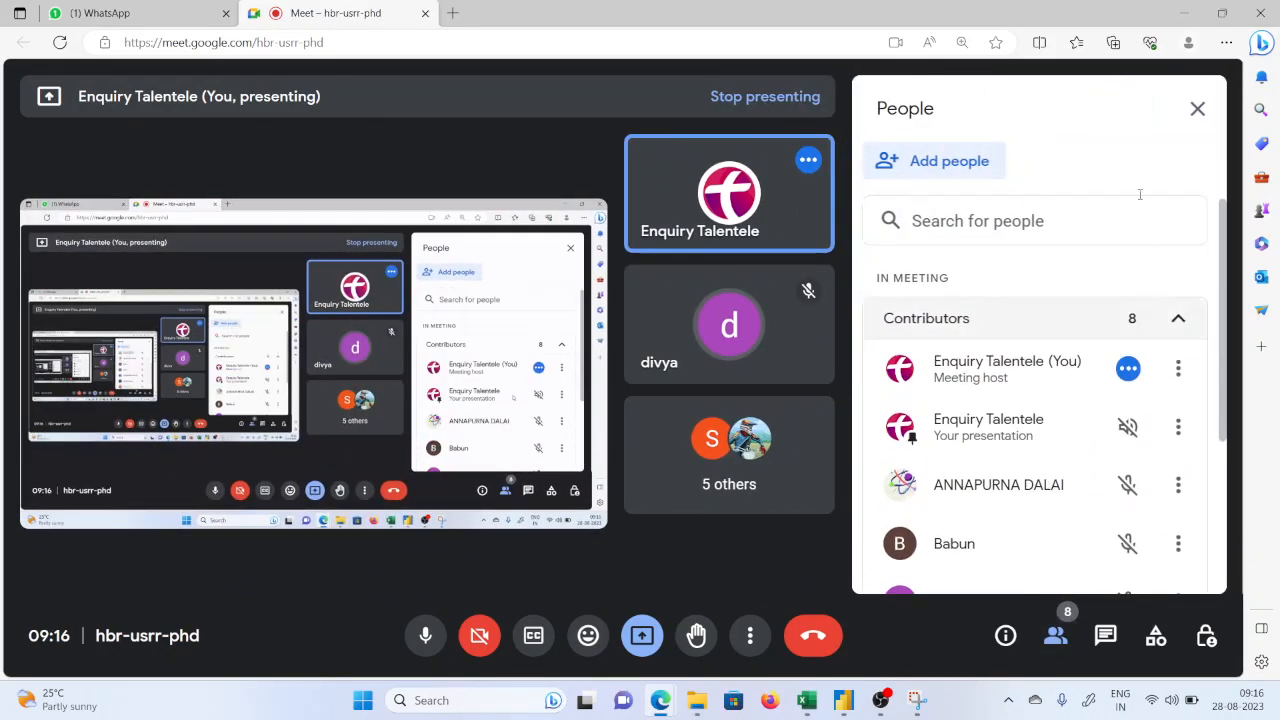
left_click(1197, 108)
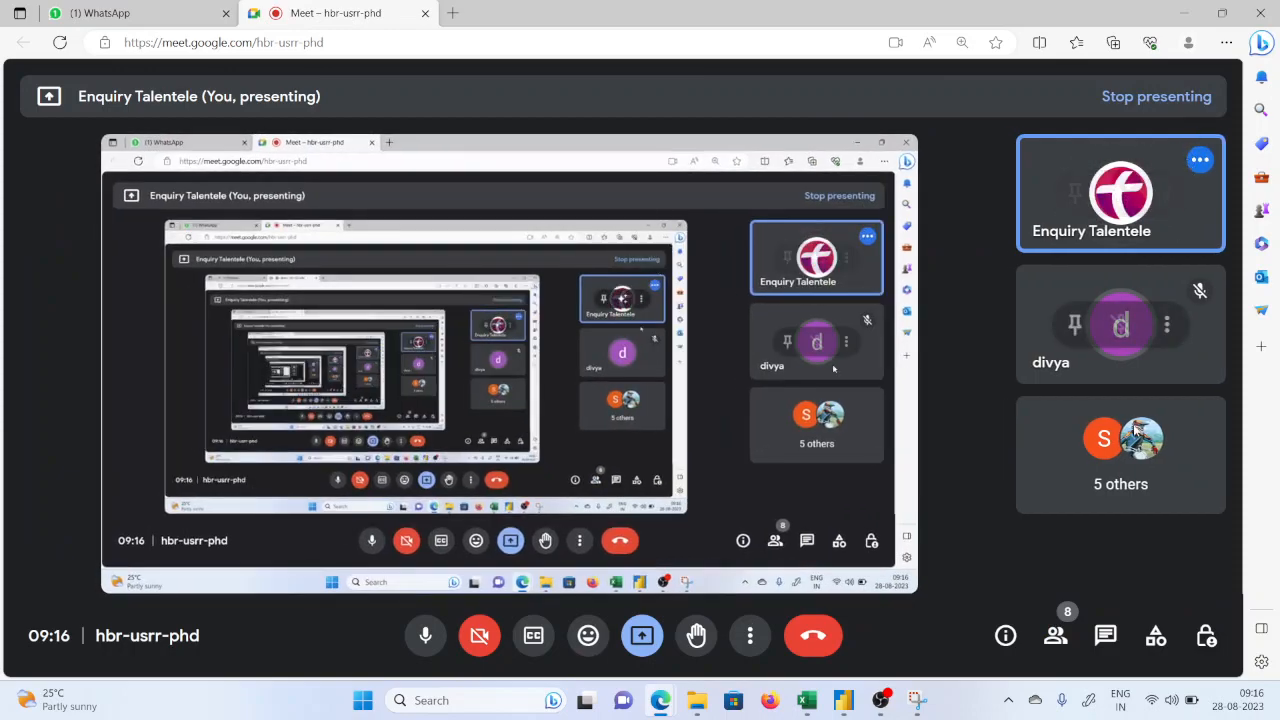
left_click(1055, 636)
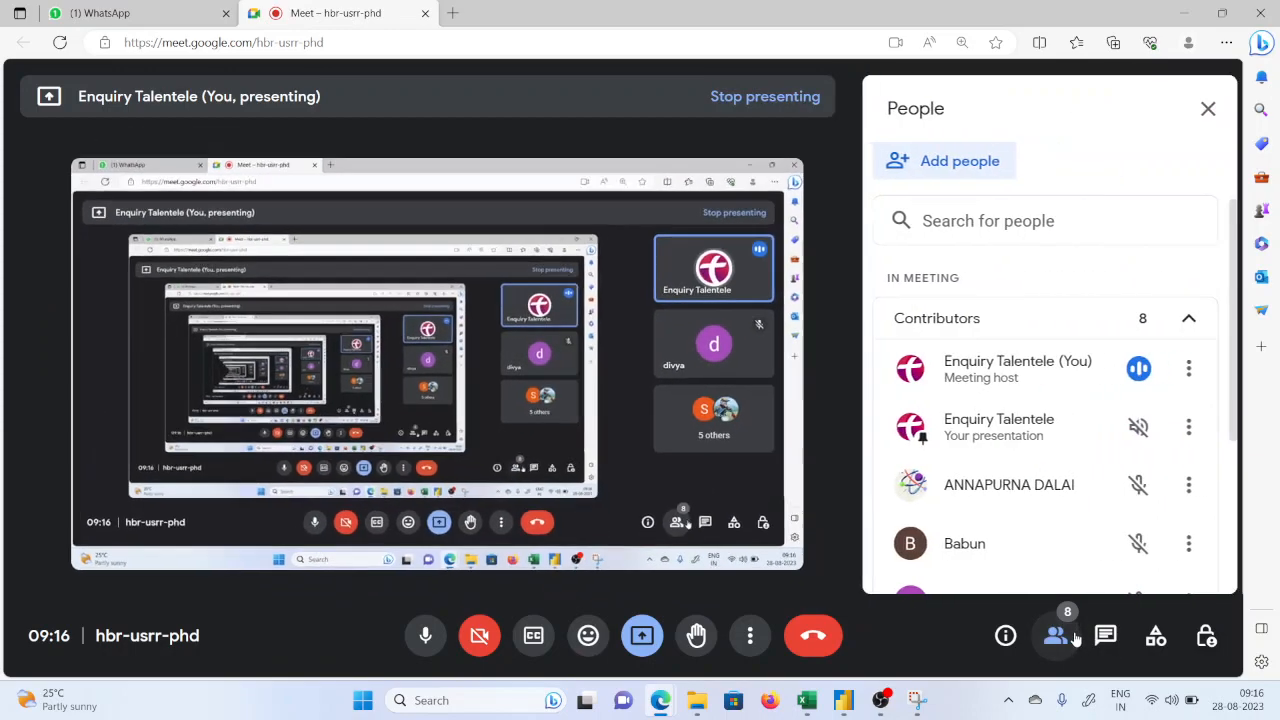
scroll(966, 476, "down", 1)
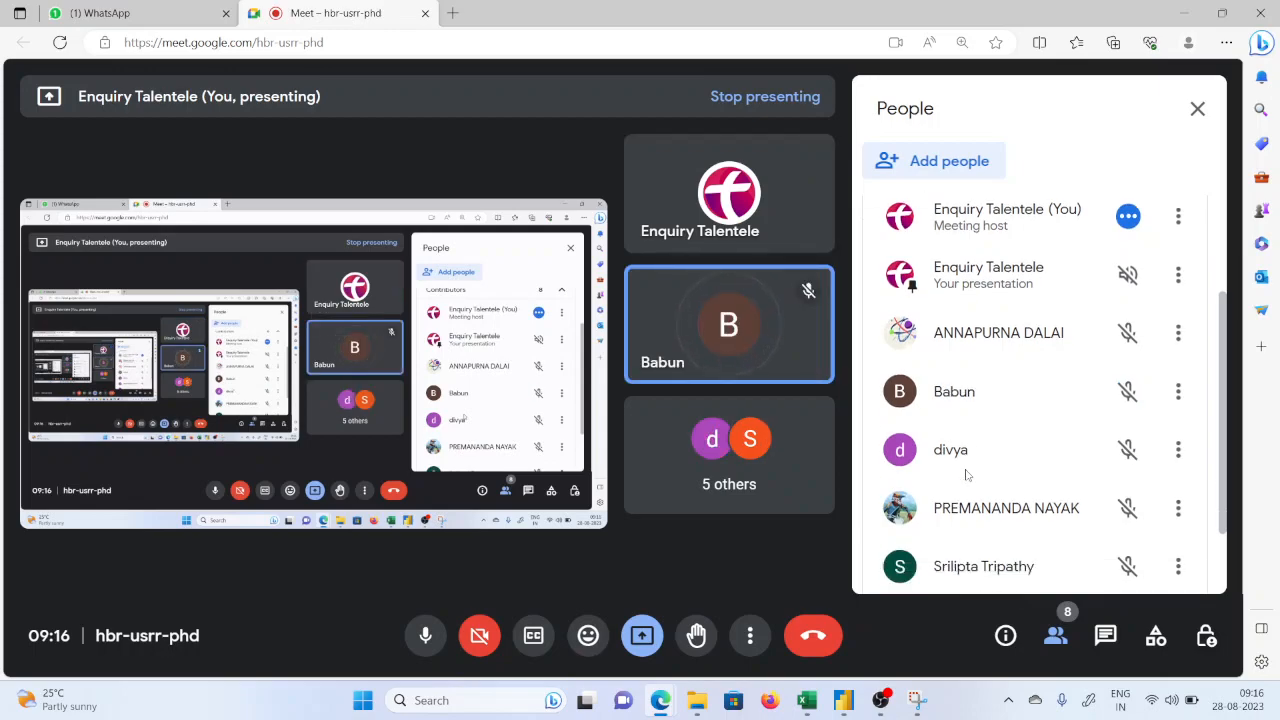
scroll(966, 476, "down", 1)
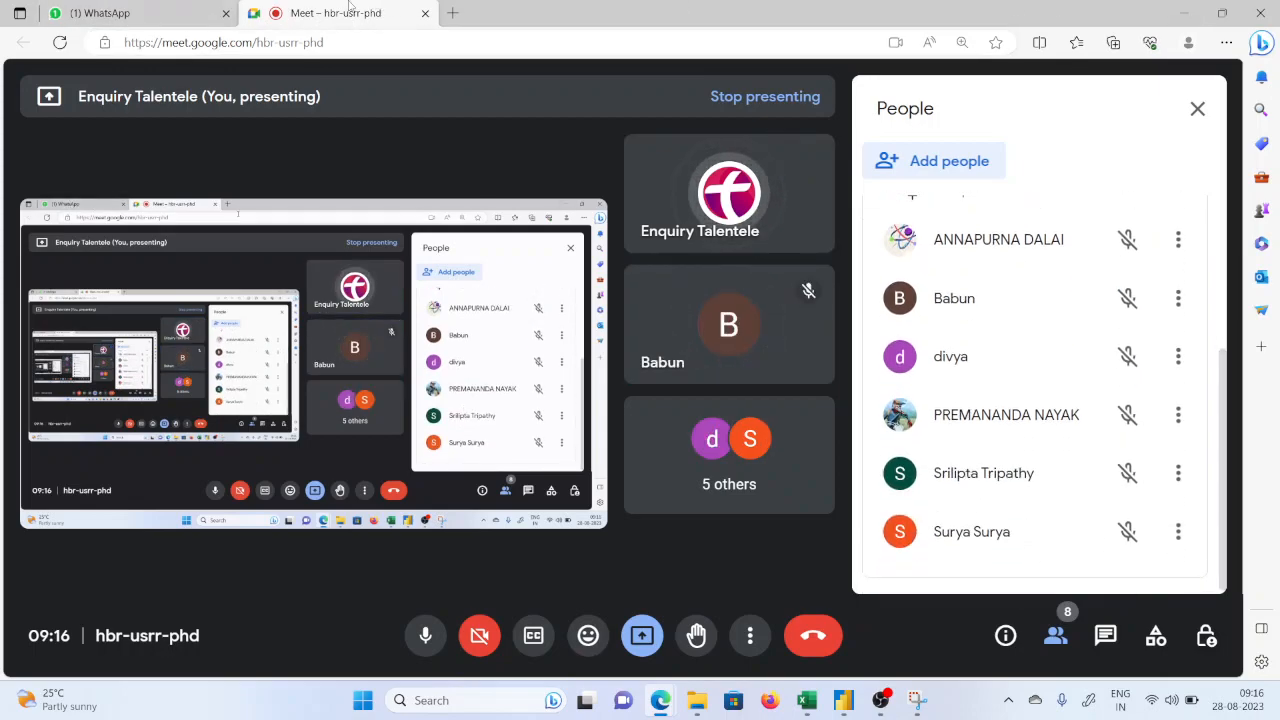
Close the WhatsApp browser tab and return to Power BI Desktop to compare the two sales tables on Page 2
left_click(226, 14)
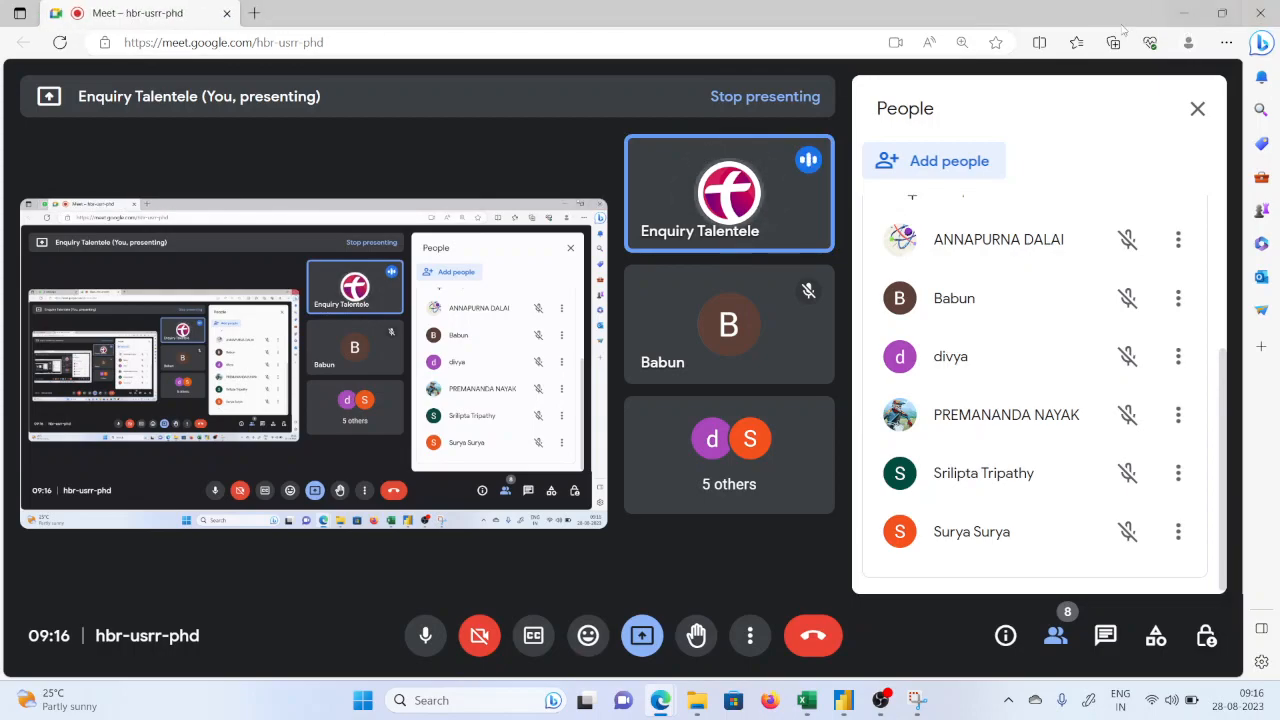
left_click(1183, 13)
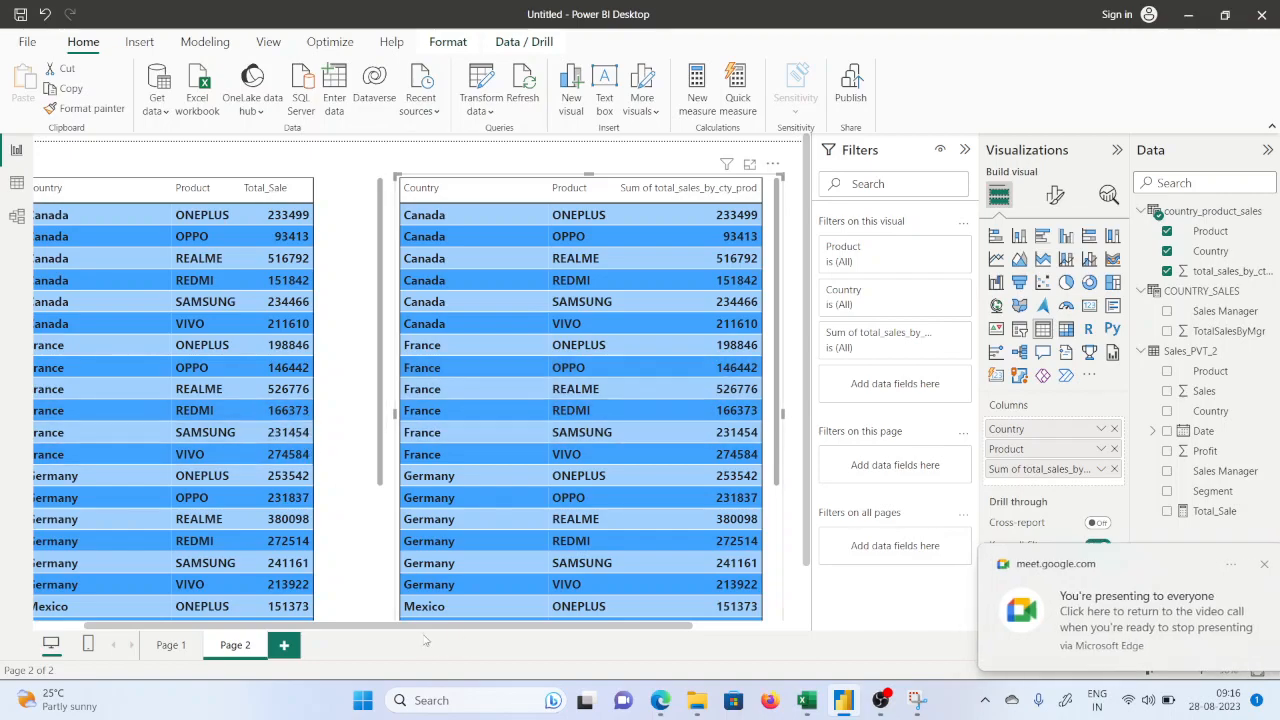
left_click_drag(420, 628, 370, 628)
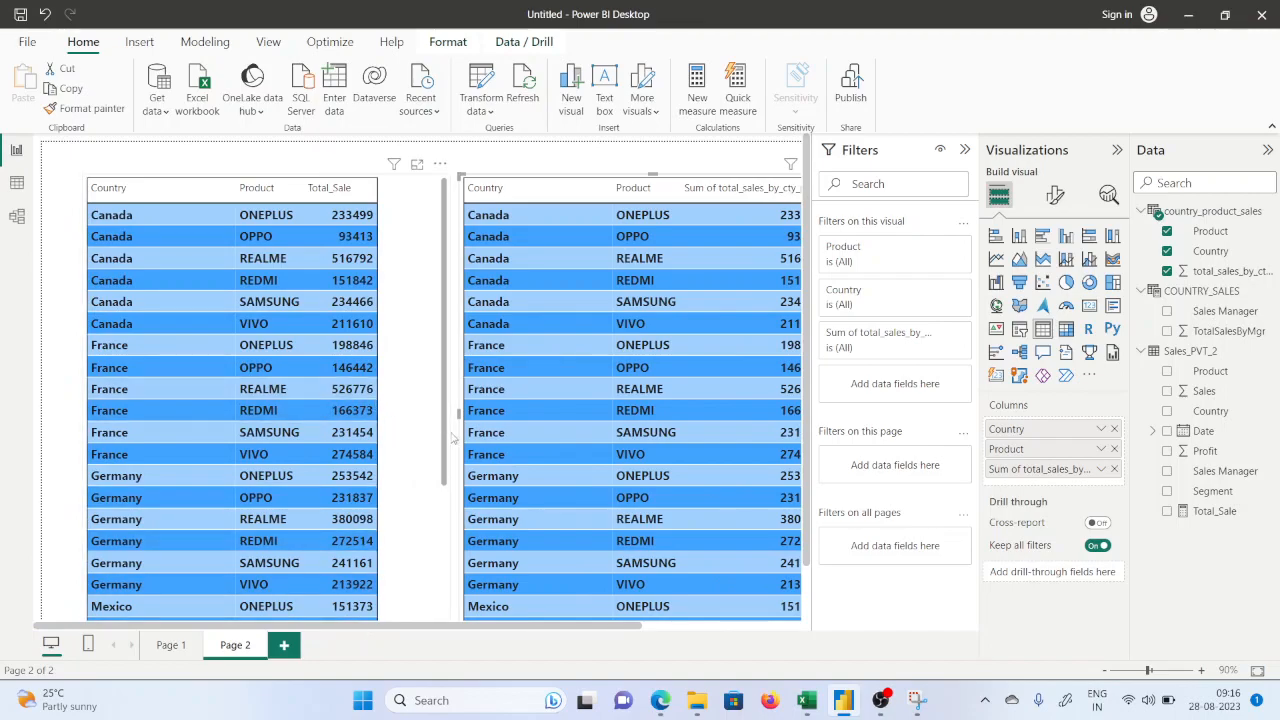
left_click_drag(632, 630, 575, 628)
left_click_drag(636, 628, 742, 634)
Capture a small blank area of the report canvas as a new snip and open it in Snipping Tool
left_click(922, 712)
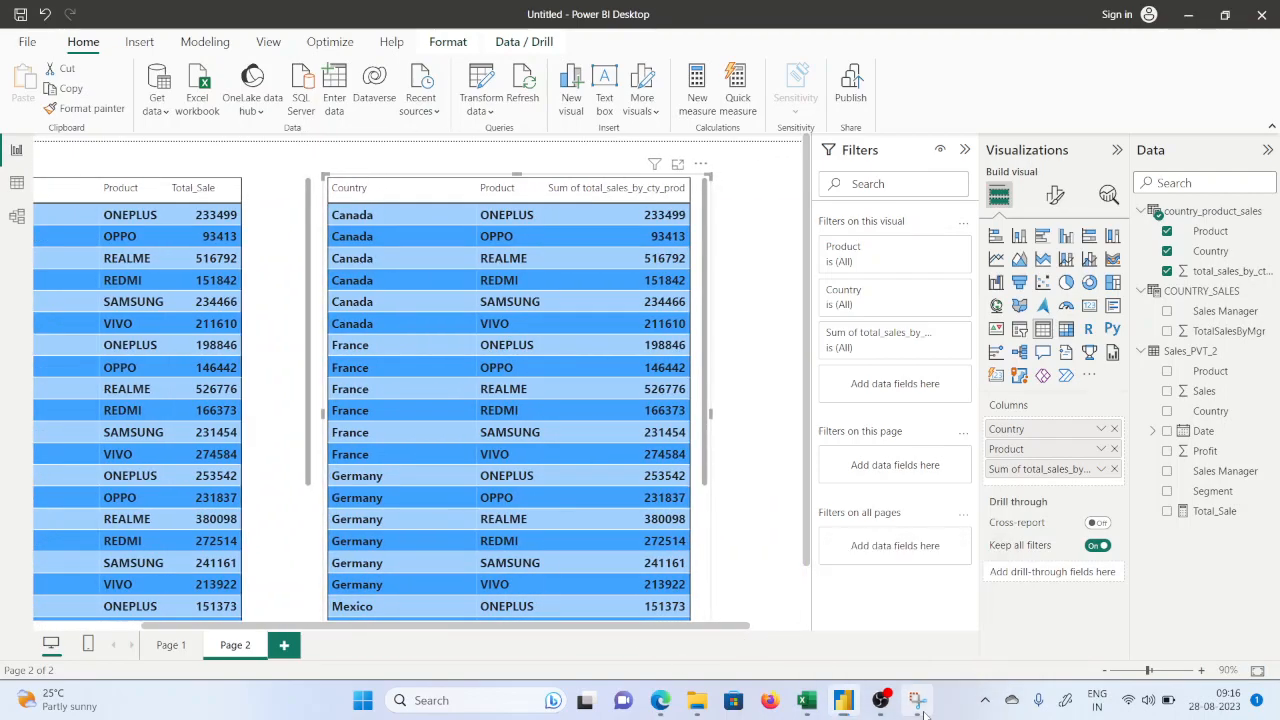
left_click(46, 40)
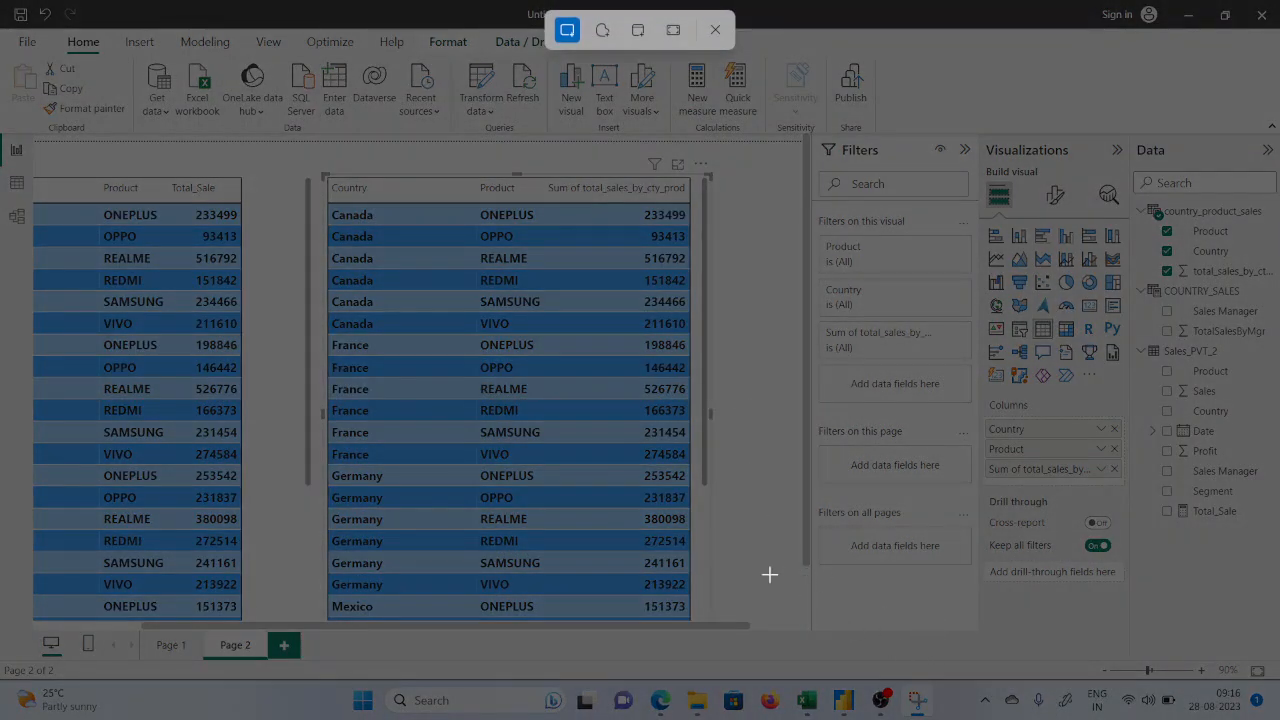
left_click_drag(750, 548, 778, 576)
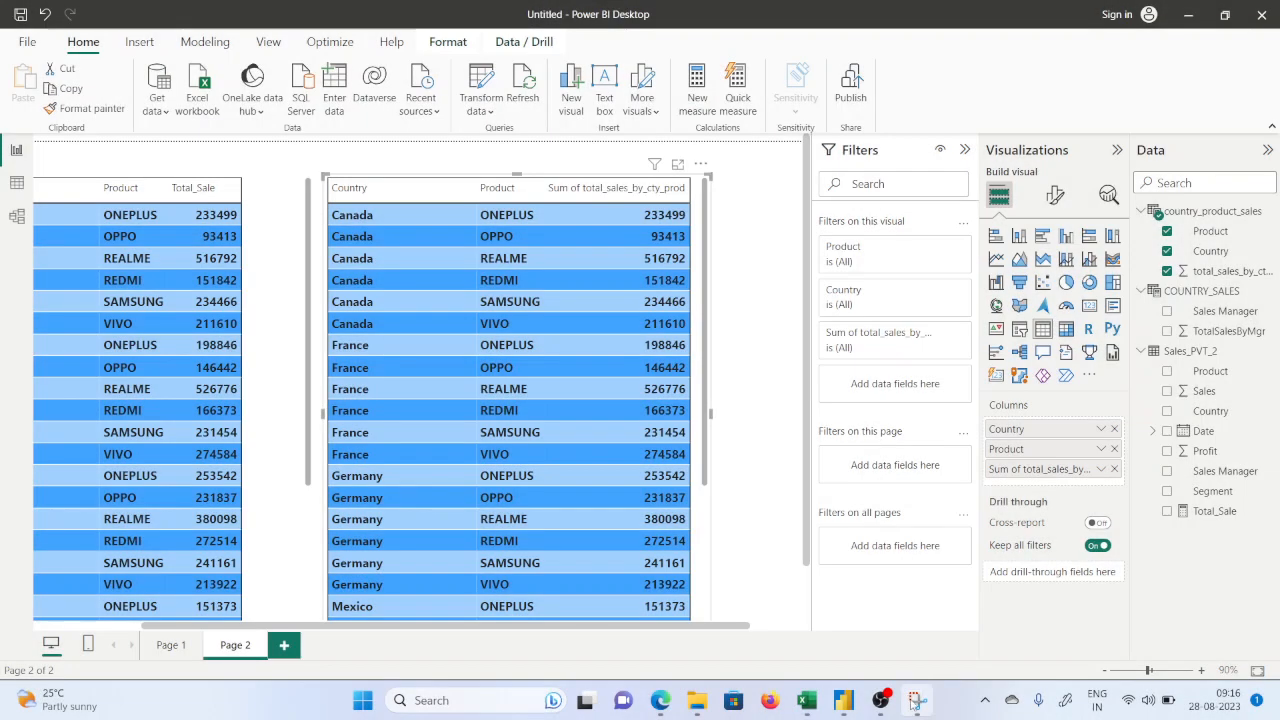
left_click(918, 702)
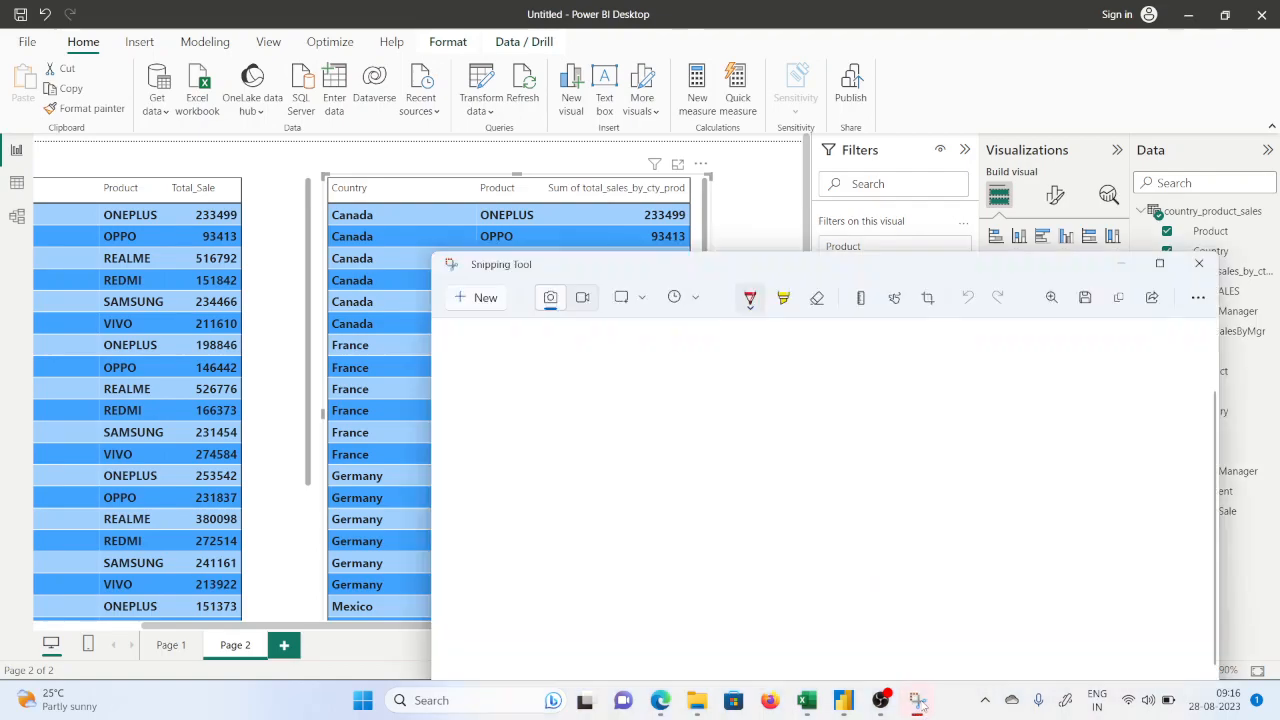
Maximize the blank snip and handwrite an underlined Sales heading with Gifts, Sweets and Cakes listed beneath it
double_click(671, 265)
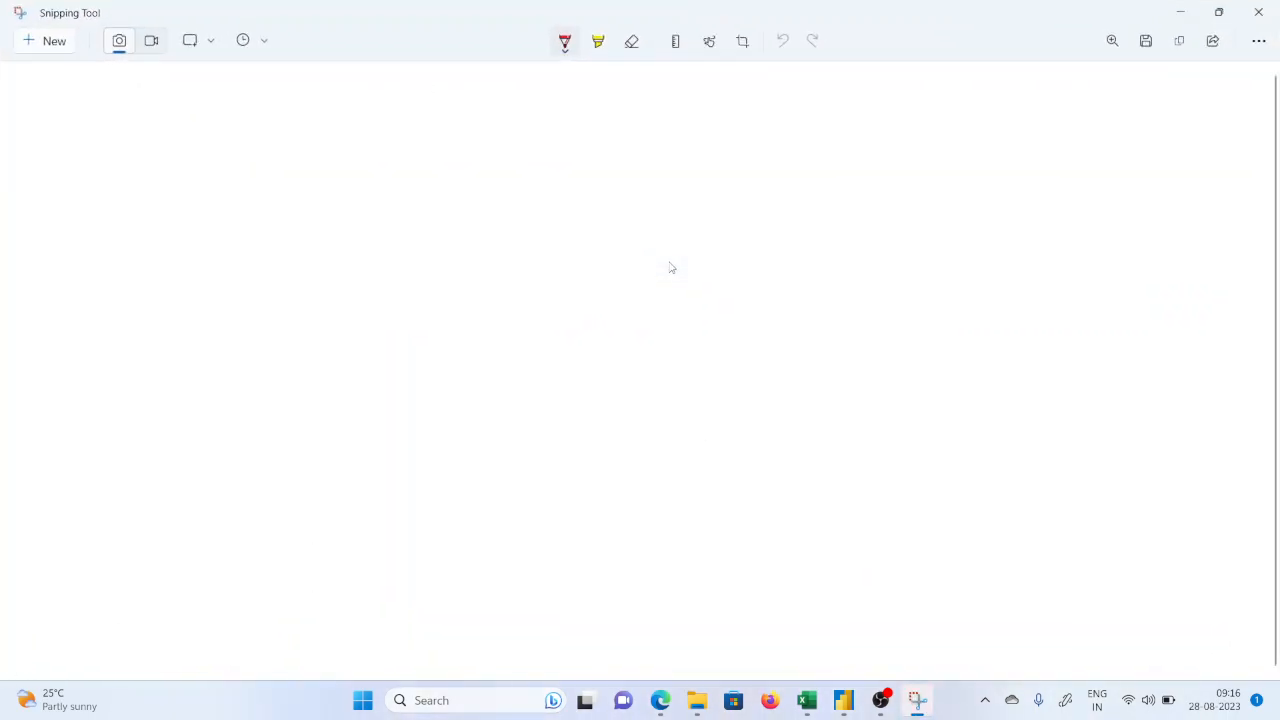
mouse_move(74, 92)
left_mouse_down()
mouse_move(64, 112)
mouse_move(89, 111)
left_mouse_up()
mouse_move(95, 95)
left_mouse_down()
mouse_move(96, 117)
mouse_move(123, 121)
mouse_move(63, 158)
left_mouse_up()
mouse_move(74, 140)
left_mouse_down()
mouse_move(68, 164)
mouse_move(88, 154)
left_mouse_up()
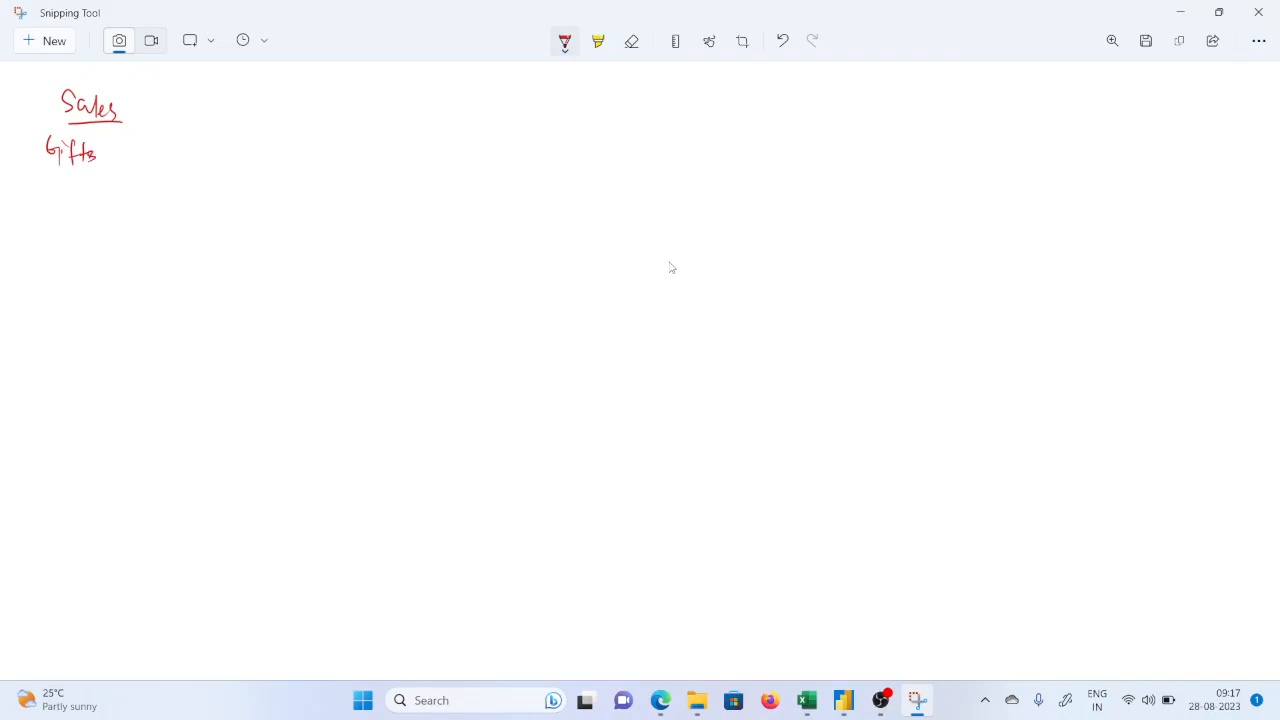
mouse_move(57, 186)
left_mouse_down()
mouse_move(47, 201)
mouse_move(106, 208)
mouse_move(54, 236)
left_mouse_up()
left_click(53, 222)
left_click_drag(64, 228, 96, 238)
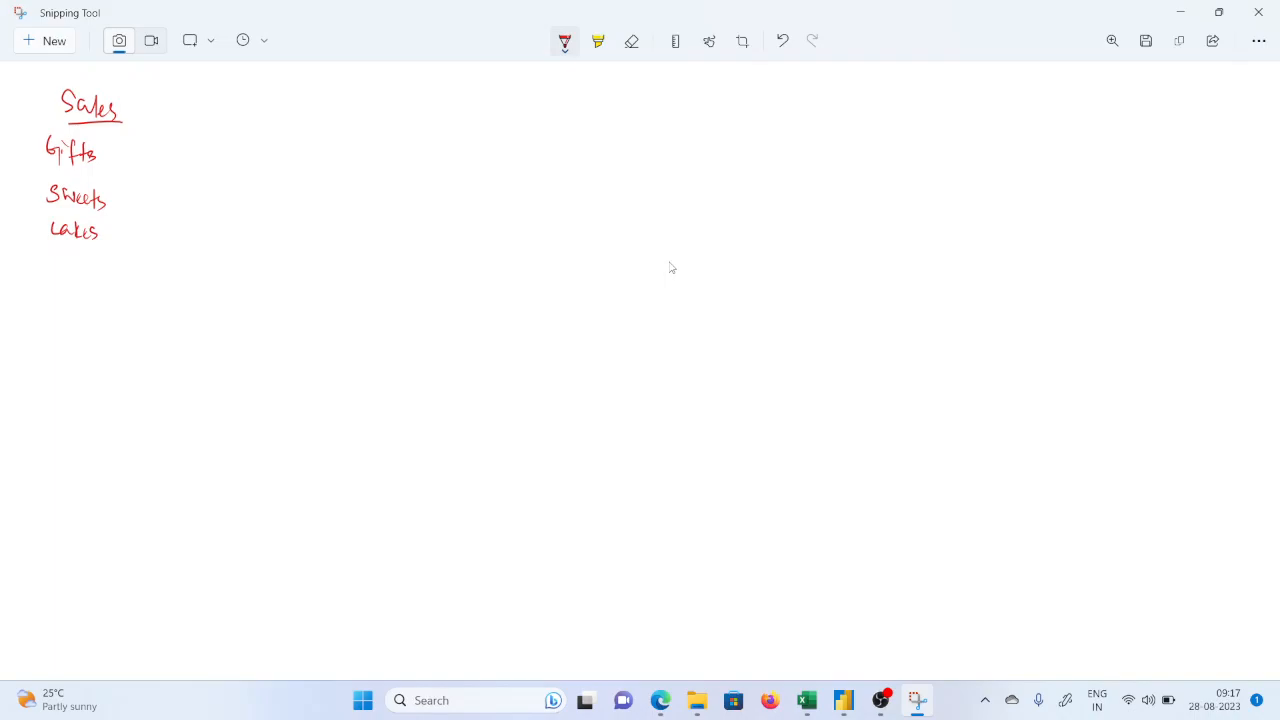
Handwrite the category totals Gift - 2500 and Sweets - 4500 to the right of the Sales list
left_click_drag(650, 130, 655, 166)
left_click_drag(660, 150, 667, 168)
mouse_move(676, 146)
left_mouse_down()
mouse_move(683, 166)
mouse_move(836, 164)
mouse_move(845, 148)
left_mouse_up()
mouse_move(654, 184)
left_mouse_down()
mouse_move(640, 200)
mouse_move(668, 188)
mouse_move(690, 200)
left_mouse_up()
left_click_drag(694, 186, 695, 204)
mouse_move(688, 191)
left_mouse_down()
mouse_move(702, 189)
mouse_move(698, 202)
left_mouse_up()
left_click_drag(737, 197, 796, 194)
mouse_move(792, 186)
left_mouse_down()
mouse_move(792, 204)
mouse_move(806, 202)
left_mouse_up()
left_click_drag(803, 185, 834, 198)
left_click_drag(834, 198, 849, 186)
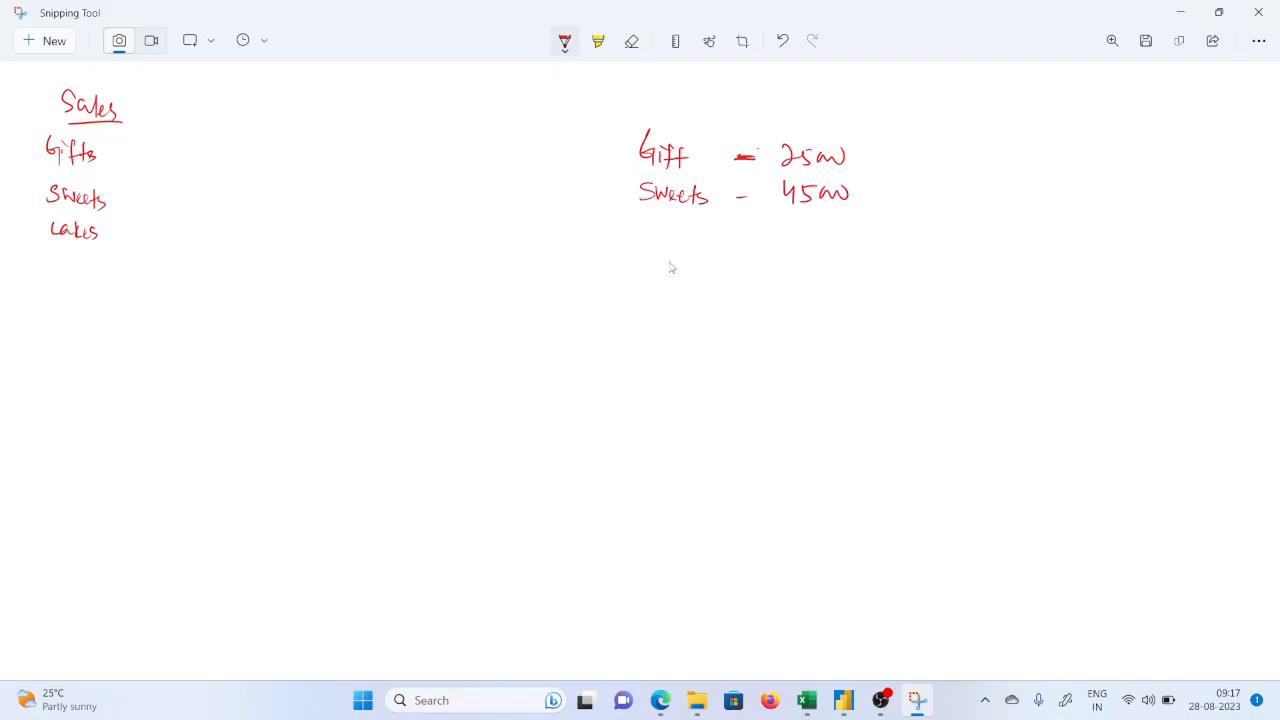
Add a Cake - 7500 line, enclose the category totals in curly braces and draw a bracket beside the Sales list
mouse_move(660, 218)
left_mouse_down()
mouse_move(653, 246)
mouse_move(676, 236)
left_mouse_up()
mouse_move(680, 218)
left_mouse_down()
mouse_move(684, 236)
mouse_move(741, 228)
left_mouse_up()
mouse_move(778, 216)
left_mouse_down()
mouse_move(784, 236)
mouse_move(802, 220)
left_mouse_up()
mouse_move(794, 224)
left_mouse_down()
mouse_move(800, 238)
mouse_move(826, 232)
left_mouse_up()
left_click_drag(828, 222, 851, 224)
left_click_drag(606, 112, 602, 240)
mouse_move(878, 132)
left_mouse_down()
mouse_move(906, 200)
mouse_move(896, 254)
left_mouse_up()
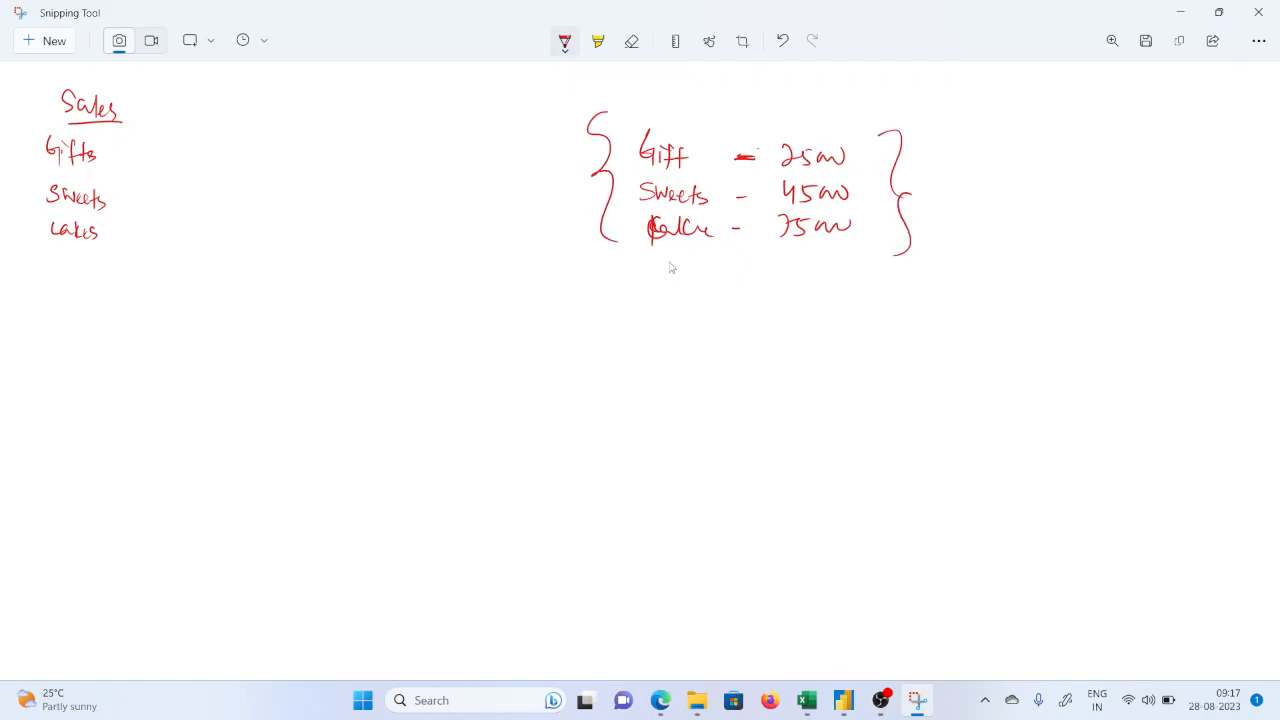
mouse_move(165, 123)
left_mouse_down()
mouse_move(192, 119)
mouse_move(196, 144)
mouse_move(160, 276)
left_mouse_up()
Handwrite three itemized Gift lines below the totals: Birth - 1000, Ann - 1000 and a third gift - 500
mouse_move(577, 294)
left_mouse_down()
mouse_move(578, 312)
mouse_move(598, 300)
mouse_move(614, 311)
left_mouse_up()
mouse_move(627, 316)
left_mouse_down()
mouse_move(662, 322)
mouse_move(712, 302)
mouse_move(722, 322)
left_mouse_up()
left_click_drag(753, 317, 786, 316)
left_click_drag(797, 305, 830, 312)
mouse_move(572, 334)
left_mouse_down()
mouse_move(588, 354)
mouse_move(600, 346)
left_mouse_up()
mouse_move(606, 332)
left_mouse_down()
mouse_move(607, 358)
mouse_move(620, 338)
left_mouse_up()
left_click_drag(634, 347, 714, 350)
left_click_drag(746, 347, 760, 347)
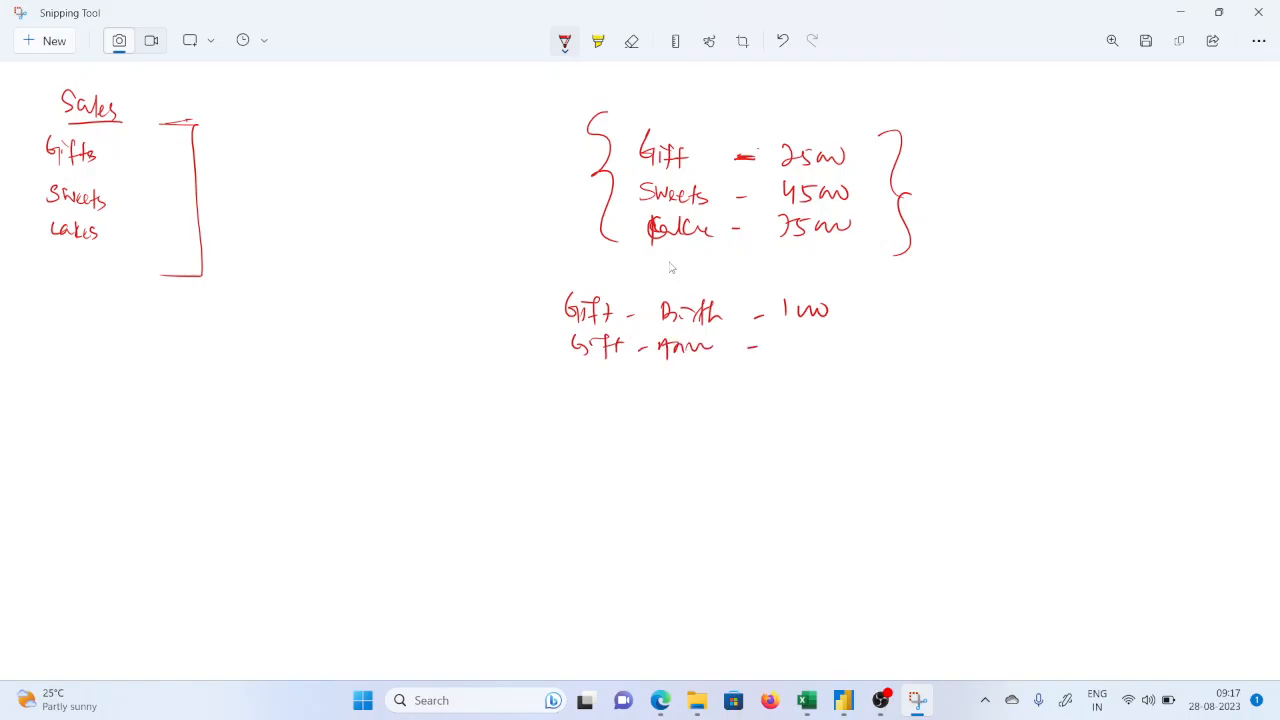
left_click_drag(788, 334, 790, 353)
left_click_drag(796, 337, 812, 350)
left_click_drag(812, 340, 848, 350)
left_click_drag(578, 364, 592, 386)
mouse_move(596, 368)
left_mouse_down()
mouse_move(606, 390)
mouse_move(666, 386)
left_mouse_up()
left_click_drag(666, 368, 724, 378)
left_click_drag(755, 376, 840, 380)
left_click_drag(840, 374, 864, 378)
Handwrite three itemized Sweet lines below the gift lines with the amounts 2000, 1000 and 1500
mouse_move(584, 410)
left_mouse_down()
mouse_move(572, 432)
mouse_move(638, 428)
left_mouse_up()
mouse_move(642, 425)
left_mouse_down()
mouse_move(708, 432)
mouse_move(704, 446)
mouse_move(766, 432)
left_mouse_up()
mouse_move(796, 425)
left_mouse_down()
mouse_move(838, 440)
mouse_move(888, 422)
left_mouse_up()
mouse_move(586, 460)
left_mouse_down()
mouse_move(574, 482)
mouse_move(598, 484)
left_mouse_up()
left_click_drag(598, 474, 632, 474)
left_click_drag(660, 474, 758, 472)
mouse_move(840, 454)
left_mouse_down()
mouse_move(838, 474)
mouse_move(870, 462)
left_mouse_up()
mouse_move(866, 456)
left_mouse_down()
mouse_move(912, 454)
mouse_move(908, 444)
left_mouse_up()
mouse_move(584, 504)
left_mouse_down()
mouse_move(576, 528)
mouse_move(682, 512)
left_mouse_up()
mouse_move(692, 502)
left_mouse_down()
mouse_move(690, 526)
mouse_move(810, 512)
left_mouse_up()
left_click_drag(858, 496, 866, 516)
left_click_drag(872, 503, 928, 508)
Separate the totals from the itemized lines with an annotated line and arrows, and enclose the itemized lines in curly braces
left_click_drag(552, 270, 890, 273)
mouse_move(574, 234)
left_mouse_down()
mouse_move(574, 260)
mouse_move(586, 250)
left_mouse_up()
mouse_move(676, 242)
left_mouse_down()
mouse_move(676, 268)
mouse_move(716, 254)
left_mouse_up()
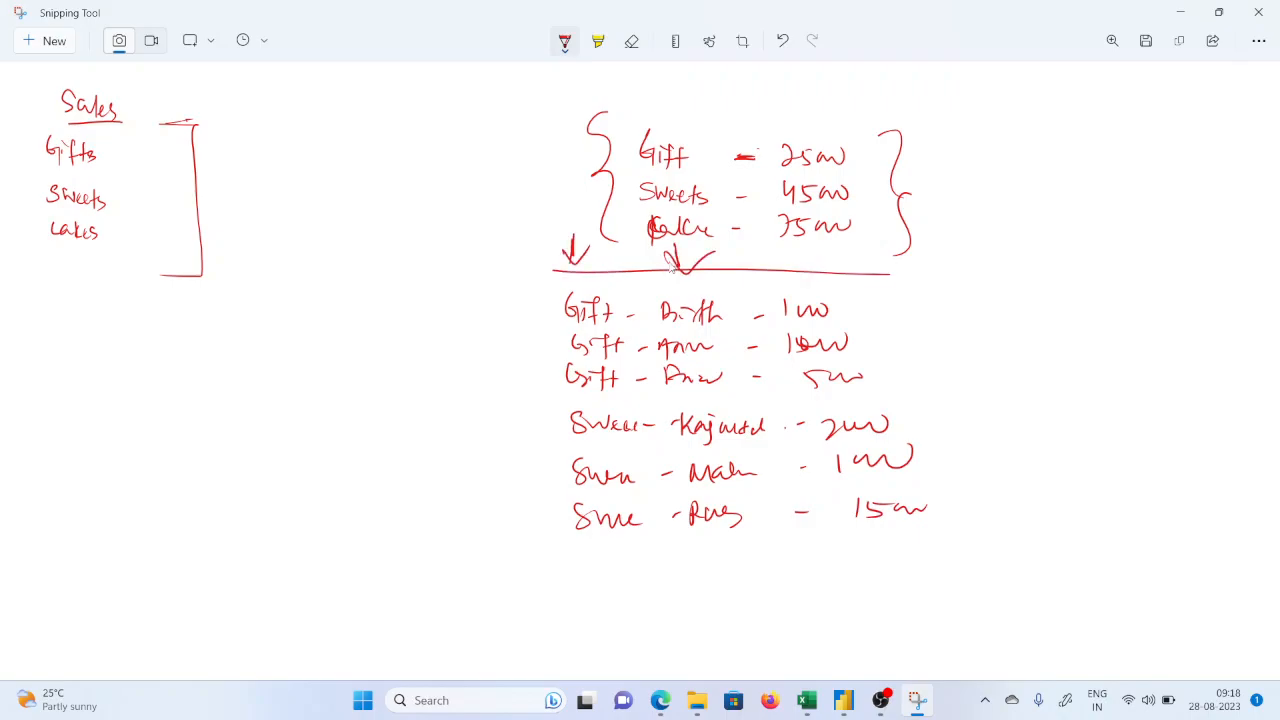
left_click_drag(778, 242, 802, 244)
mouse_move(790, 244)
left_mouse_down()
mouse_move(790, 268)
mouse_move(808, 260)
left_mouse_up()
mouse_move(808, 244)
left_mouse_down()
mouse_move(812, 270)
mouse_move(834, 260)
left_mouse_up()
mouse_move(850, 244)
left_mouse_down()
mouse_move(846, 264)
mouse_move(864, 272)
left_mouse_up()
mouse_move(864, 262)
left_mouse_down()
mouse_move(882, 278)
mouse_move(972, 258)
mouse_move(976, 274)
left_mouse_up()
mouse_move(892, 300)
left_mouse_down()
mouse_move(975, 360)
mouse_move(912, 558)
left_mouse_up()
mouse_move(526, 284)
left_mouse_down()
mouse_move(498, 448)
mouse_move(542, 564)
left_mouse_up()
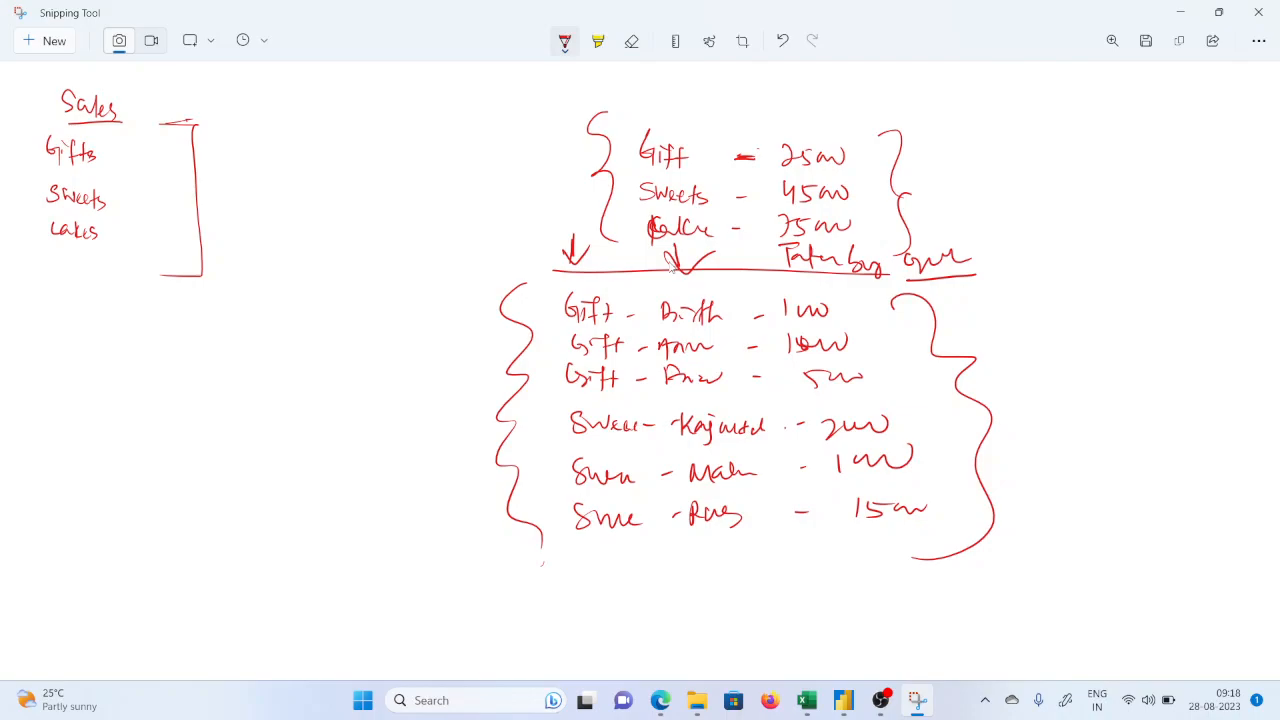
Switch to Power BI Desktop and review the sales by country and product table on Page 2
mouse_move(847, 710)
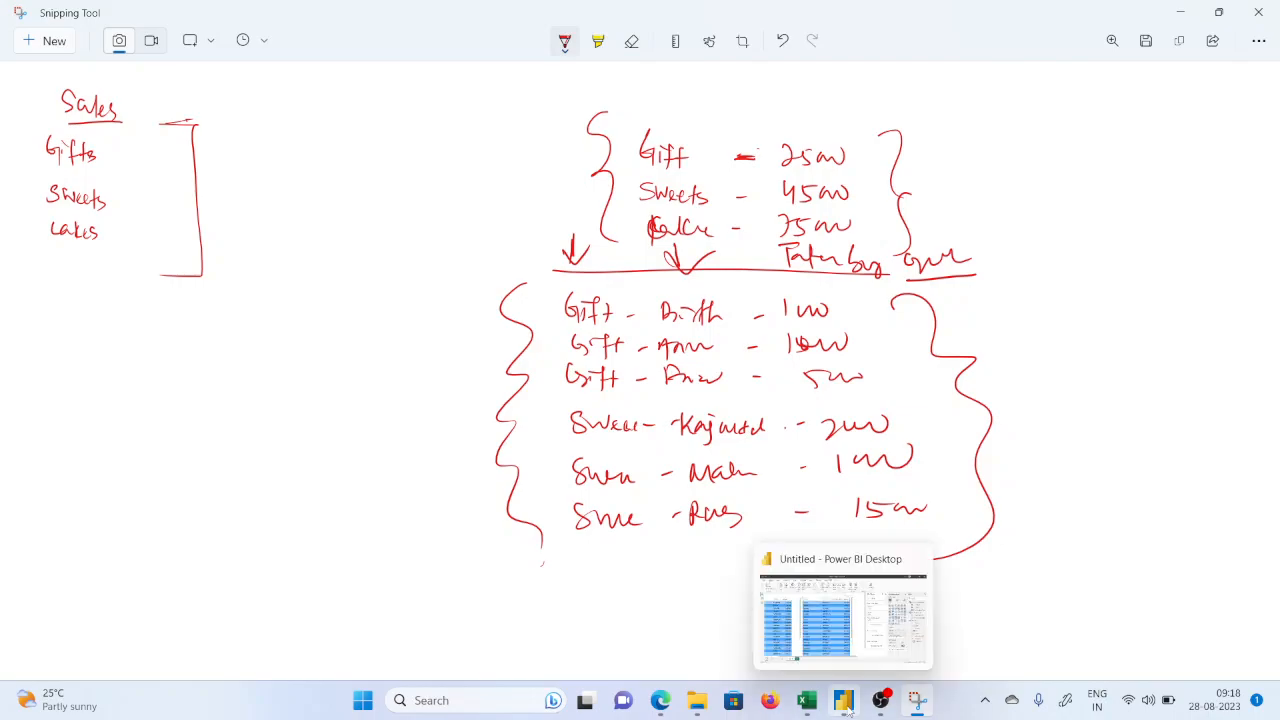
left_click(855, 652)
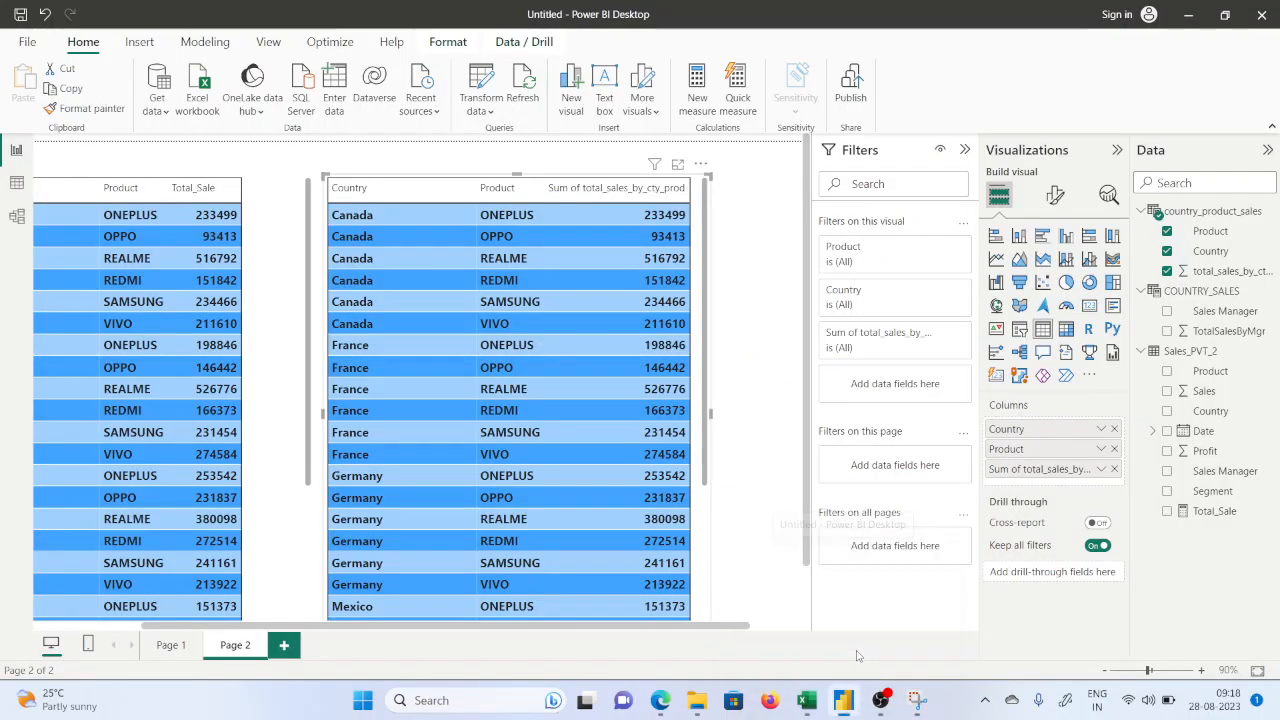
scroll(668, 463, "down", 5)
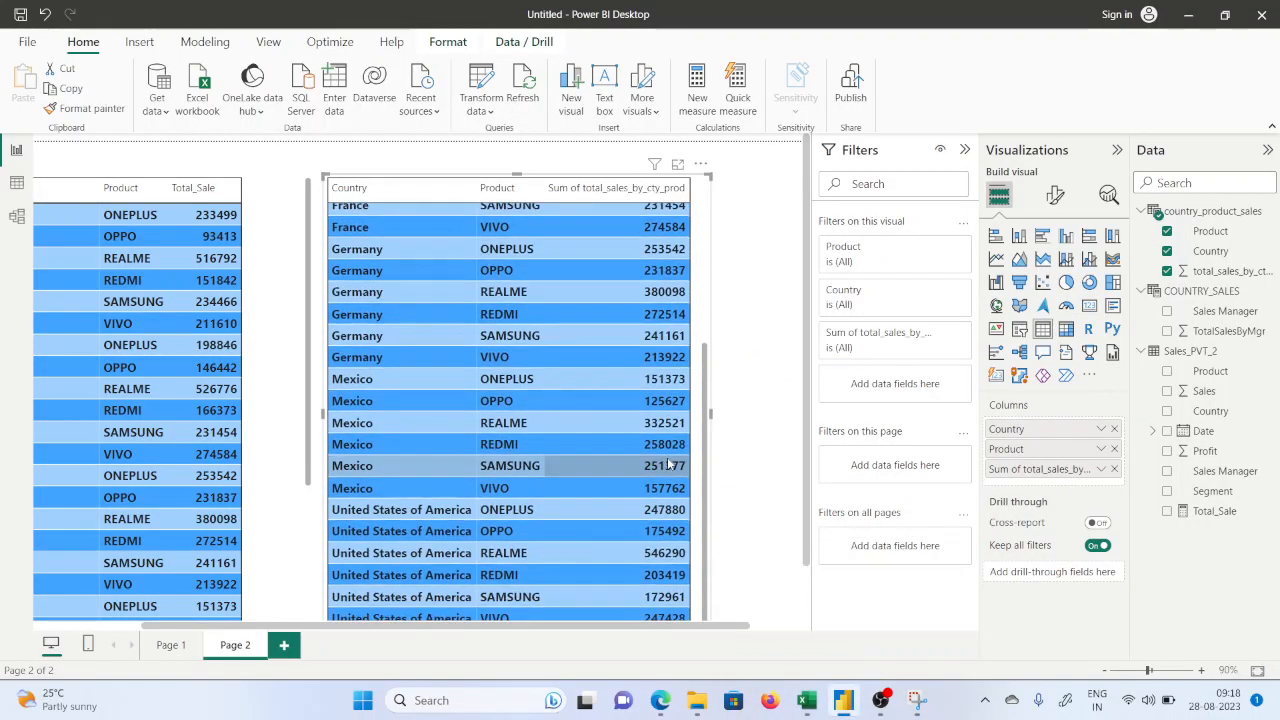
scroll(668, 463, "up", 5)
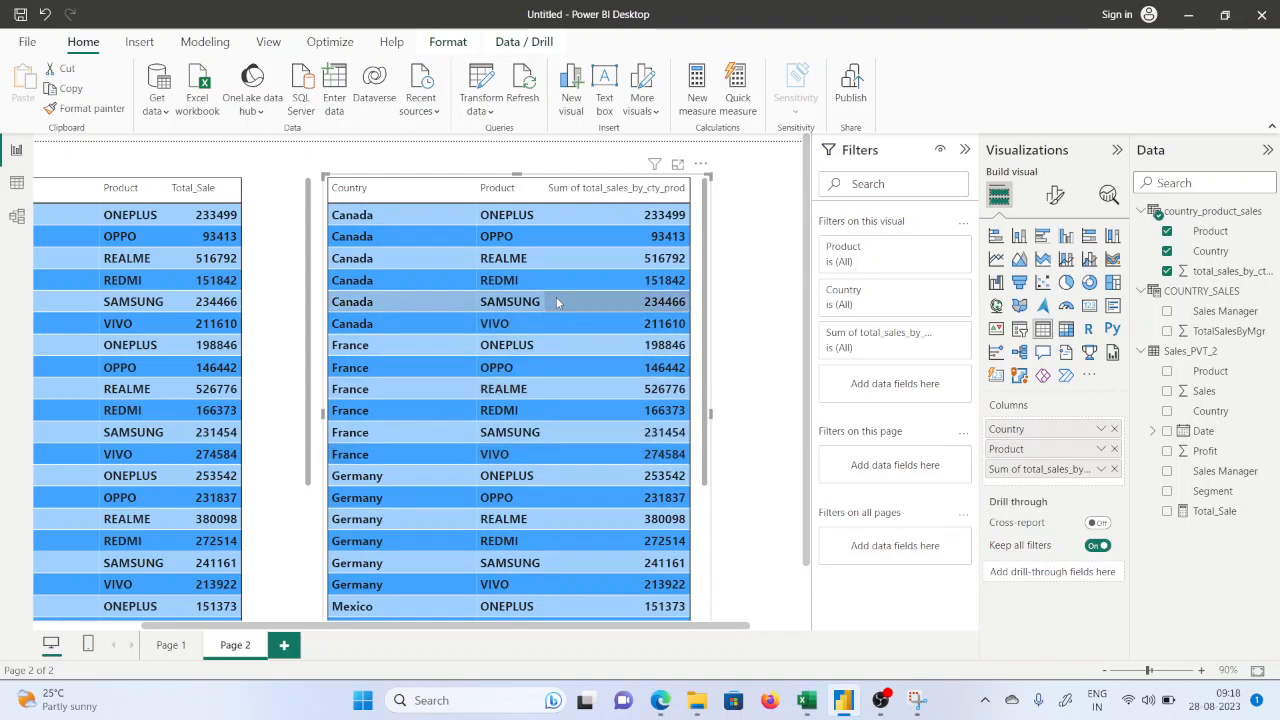
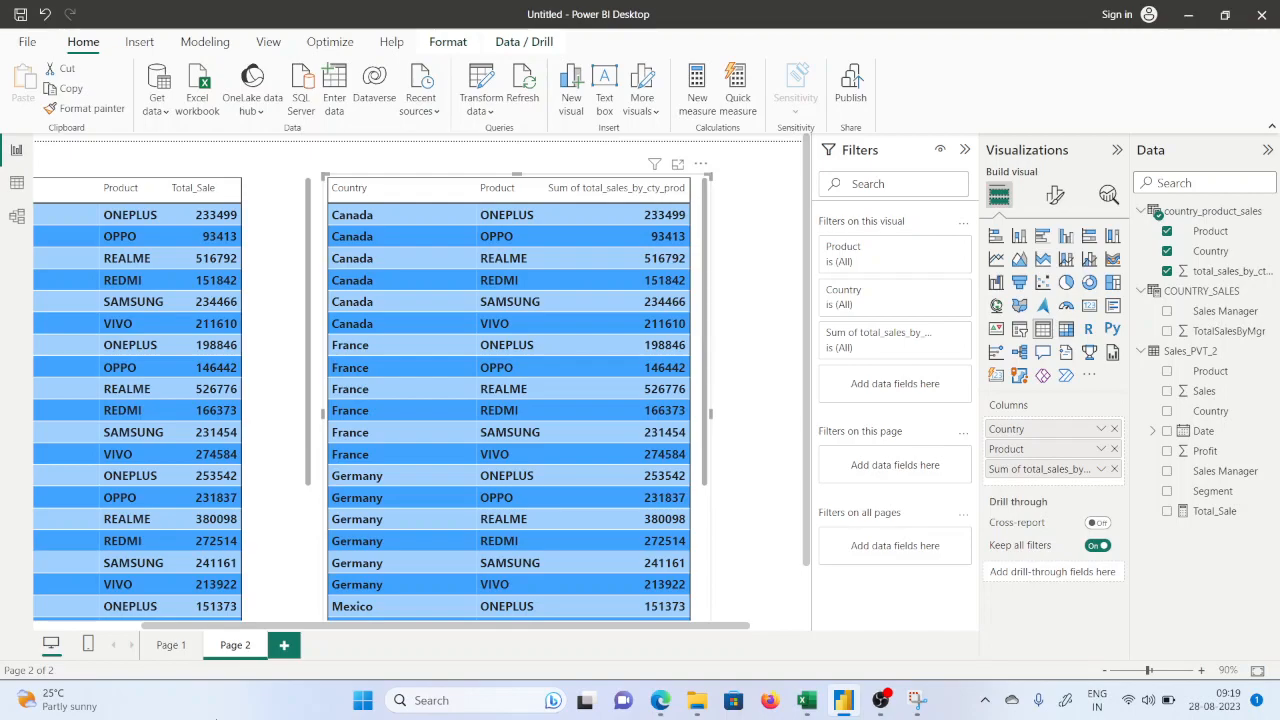
left_click(171, 646)
left_click(235, 646)
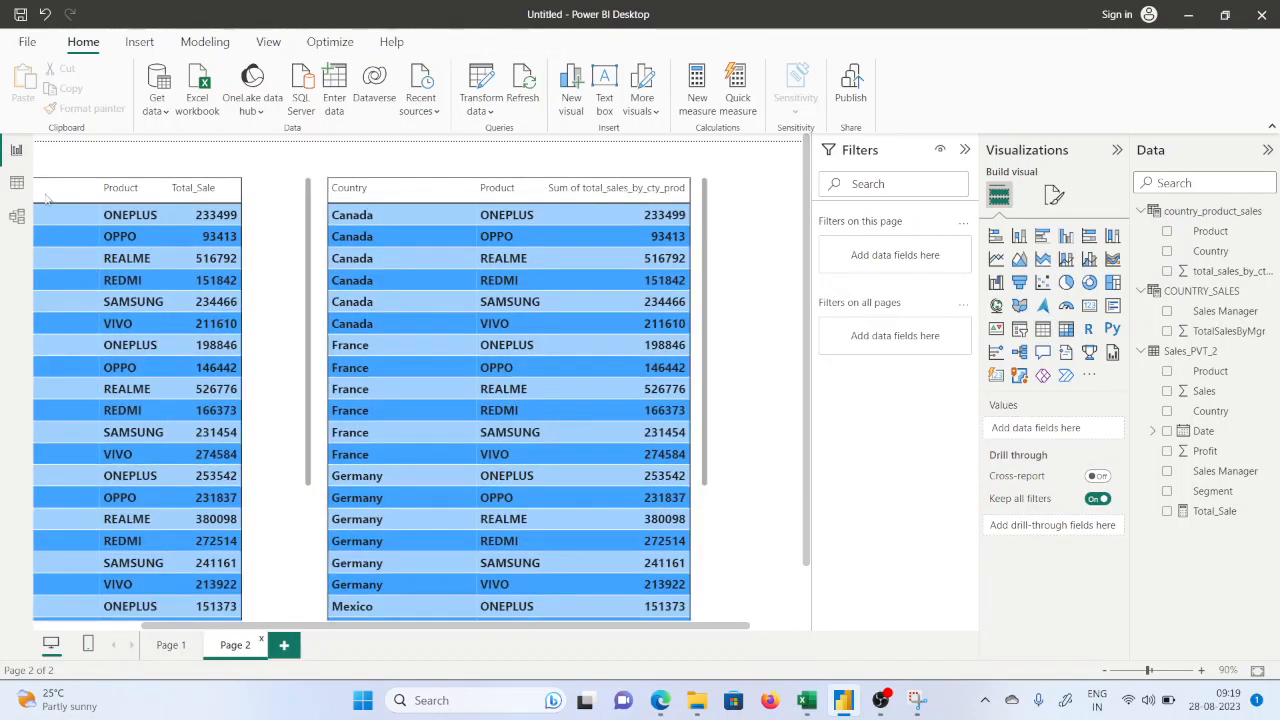
Inspect the SUMMARIZE formula and the total_sales_by_cty_prod column of the country_product_sales table in the table view
left_click(17, 183)
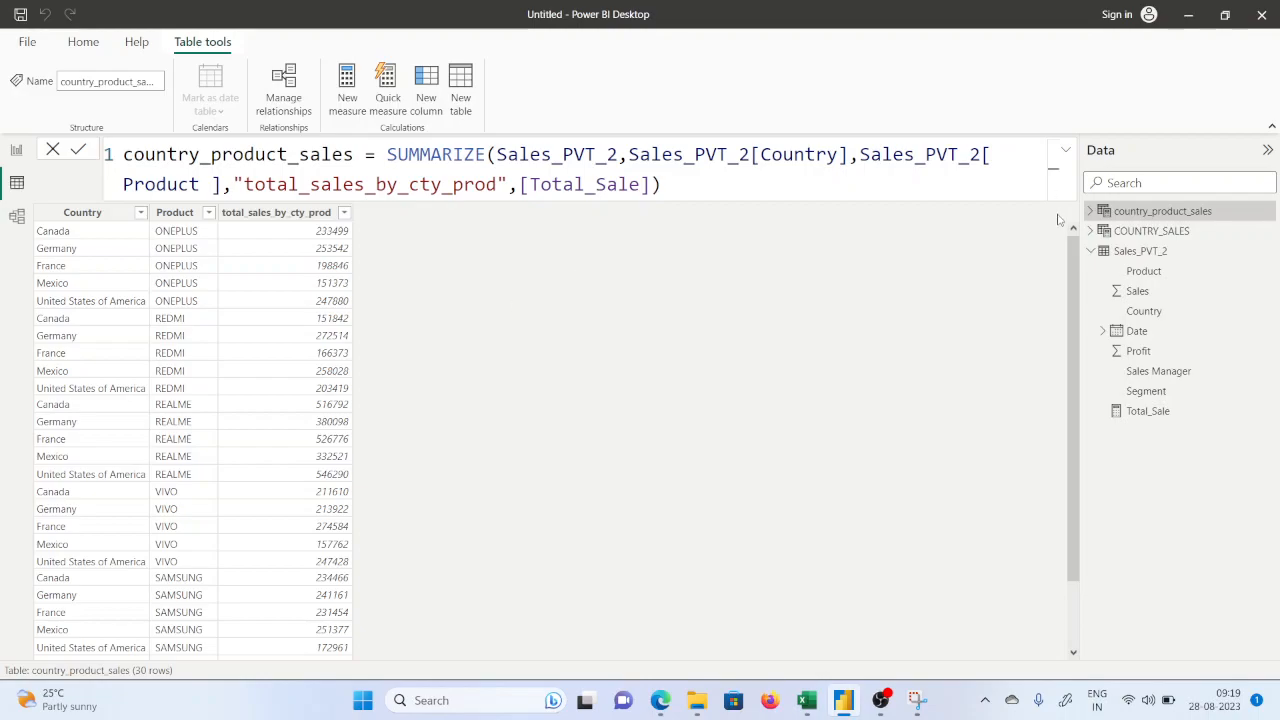
left_click(1065, 152)
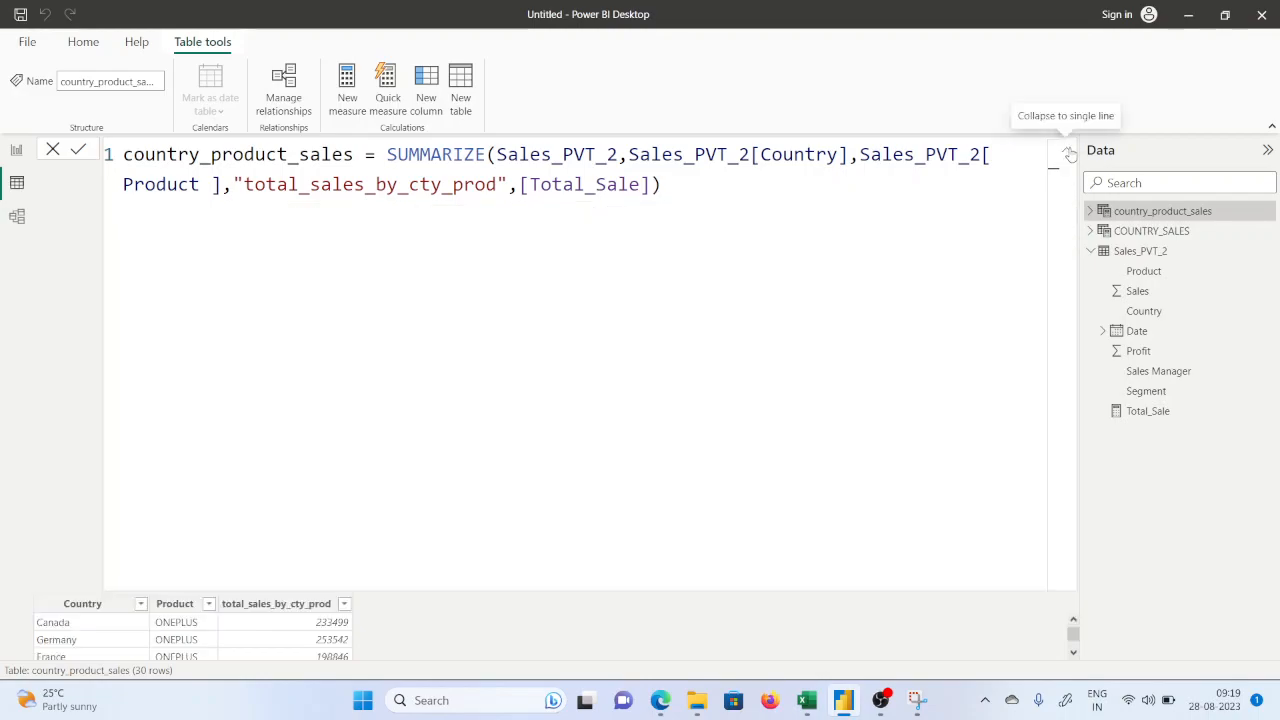
left_click(1070, 152)
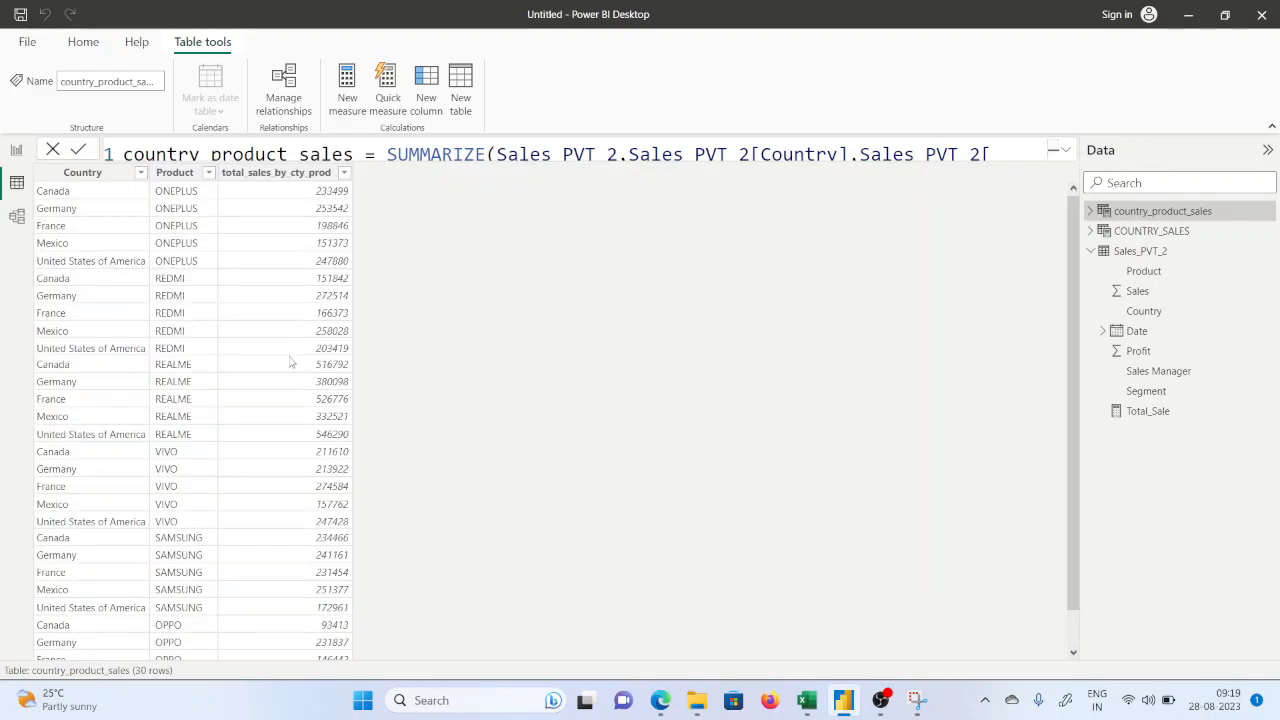
left_click(290, 172)
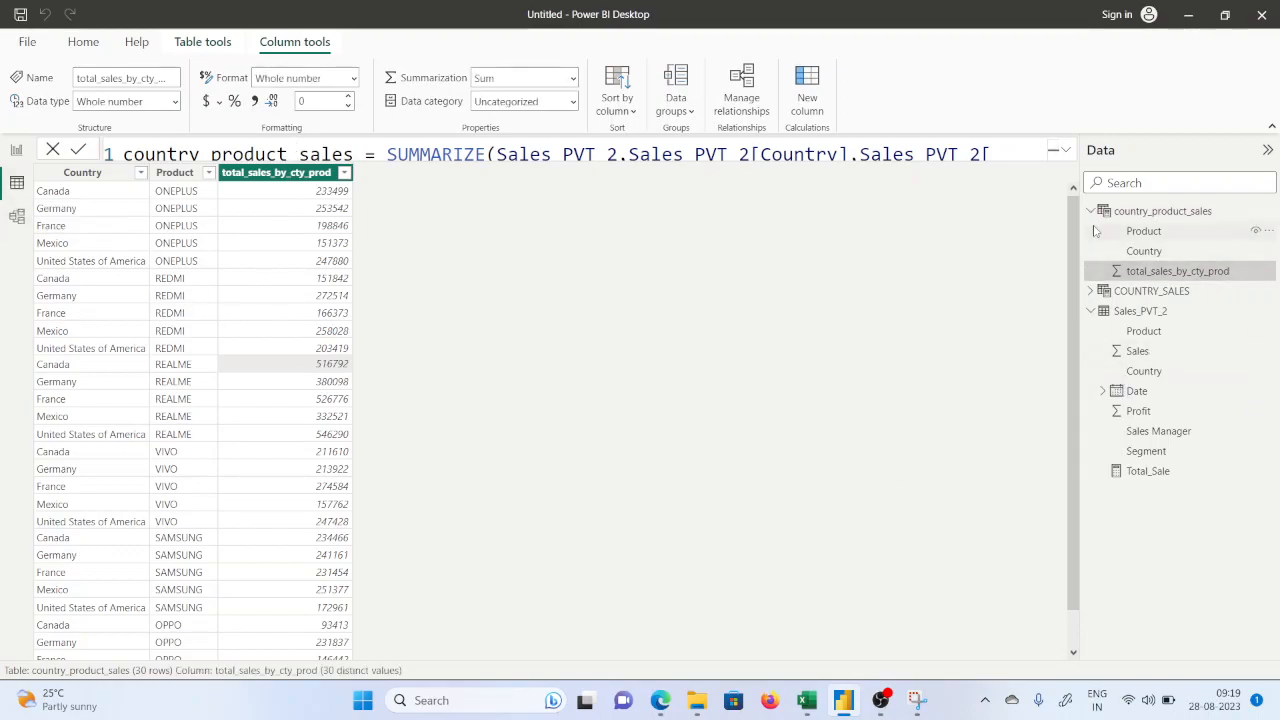
Display the Sales_PVT_2 data and create a new calculated table
left_click(1091, 212)
left_click(1145, 252)
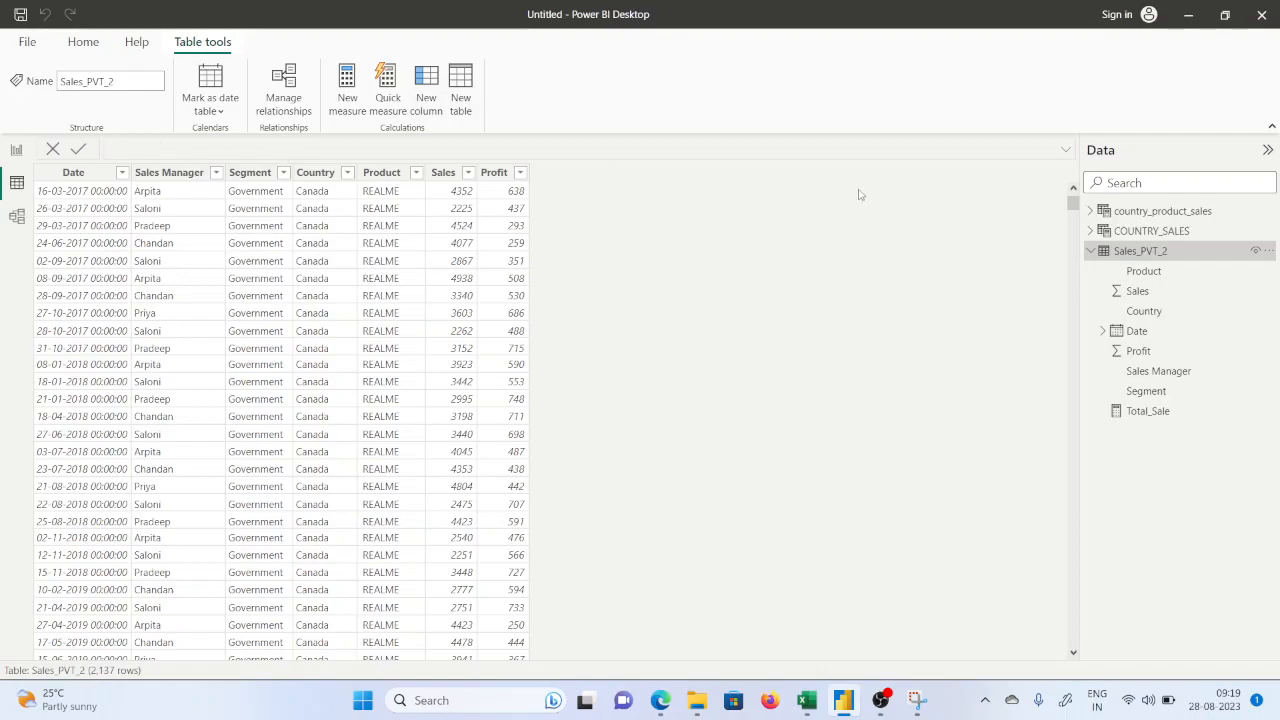
left_click(468, 92)
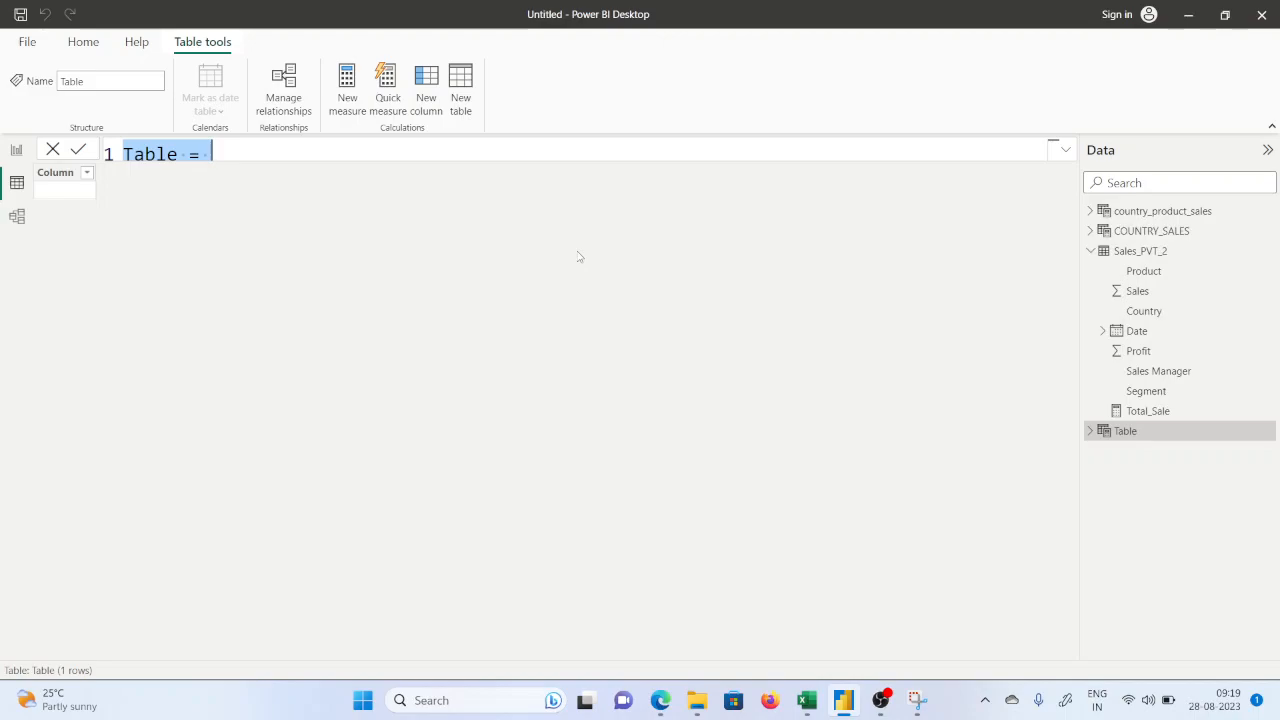
Name the new calculated table profit
left_click(150, 155)
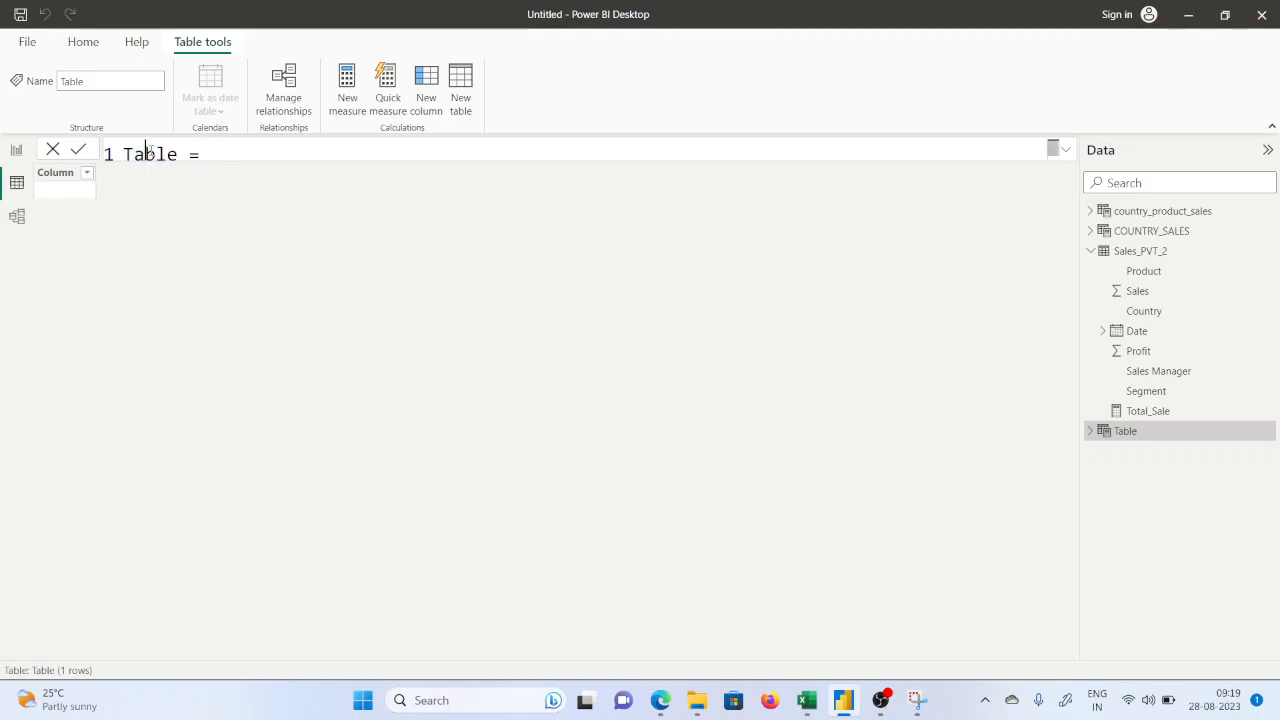
double_click(150, 155)
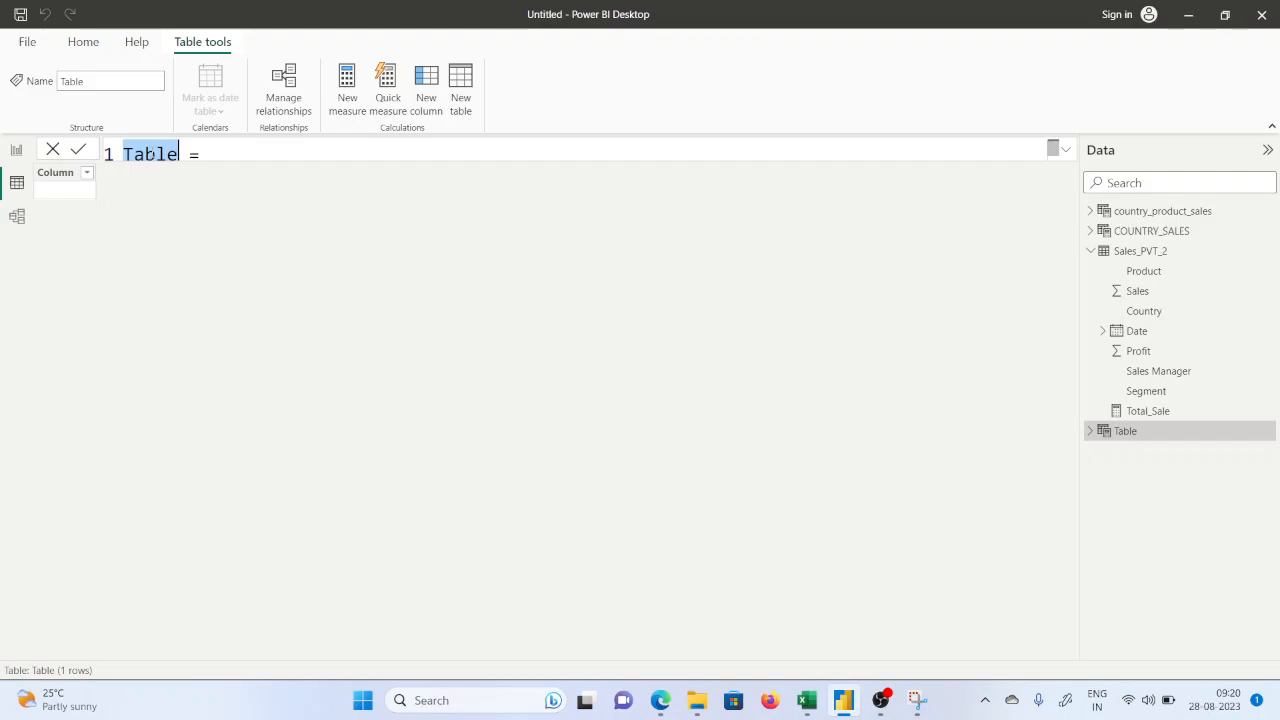
type("peo")
type("i")
key("BackSpace")
key("BackSpace")
key("BackSpace")
type("profit")
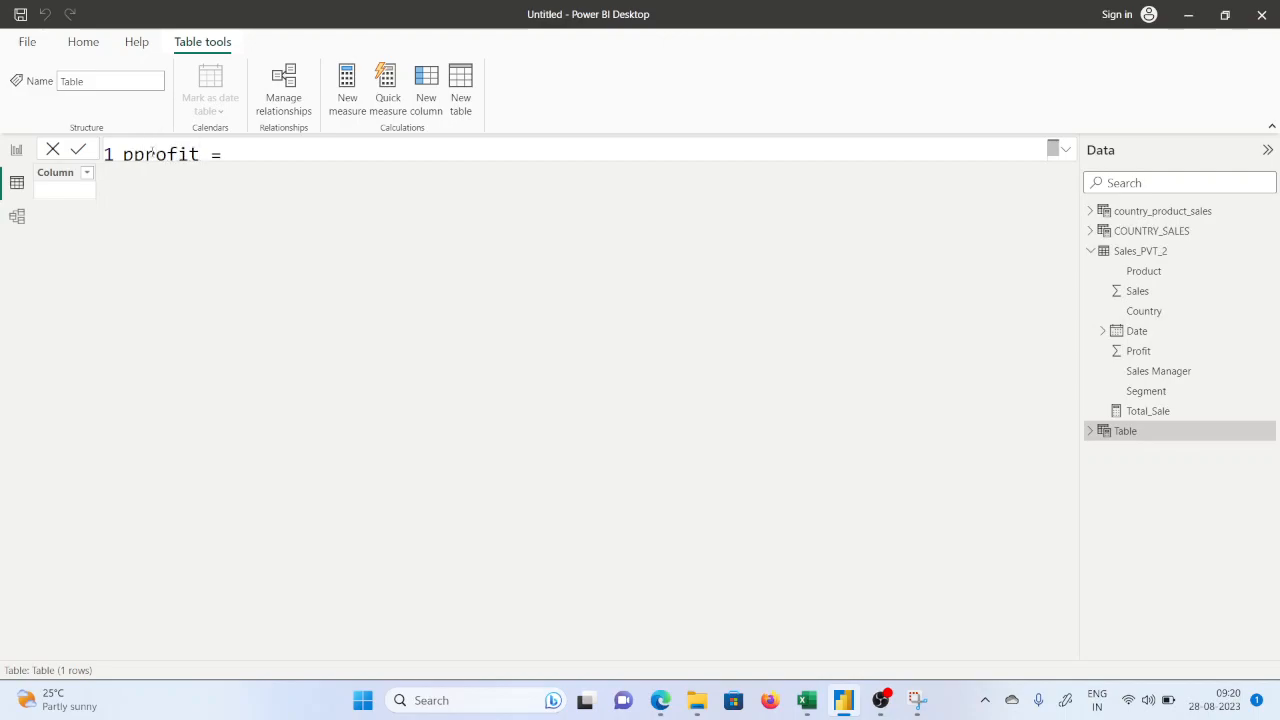
key("Right")
key("Right")
left_click_drag(200, 152, 99, 155)
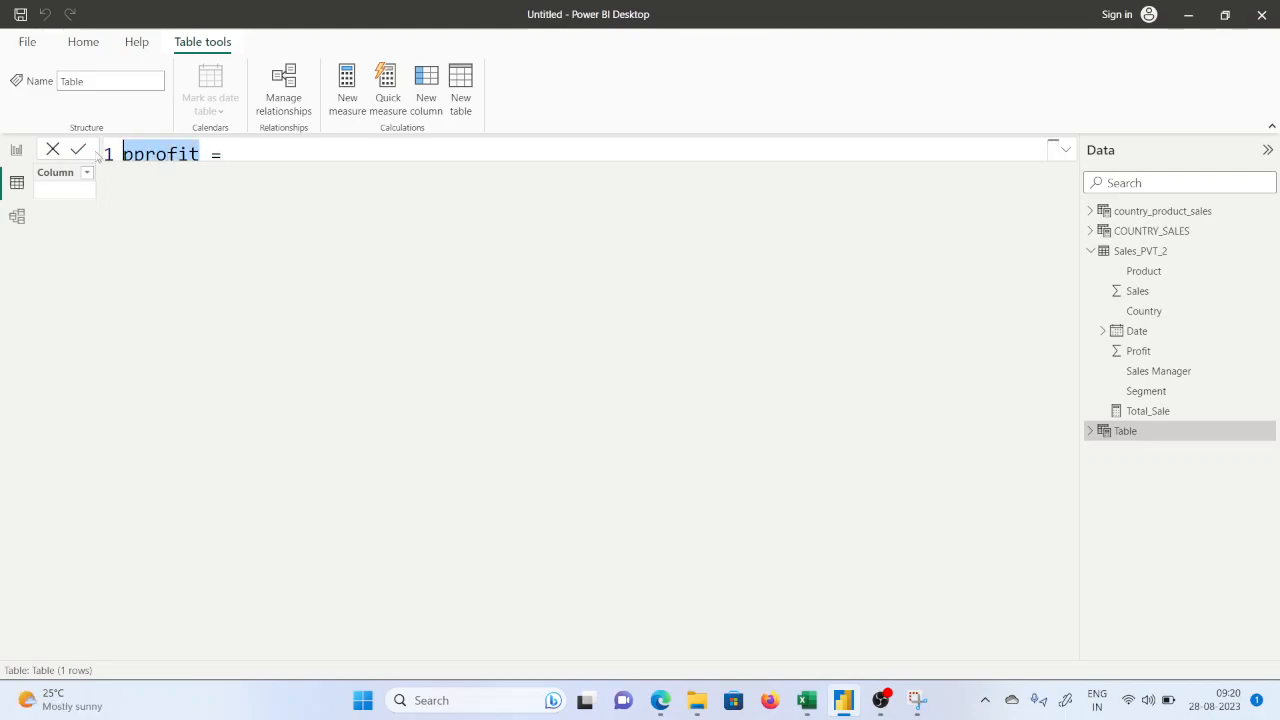
type("profit")
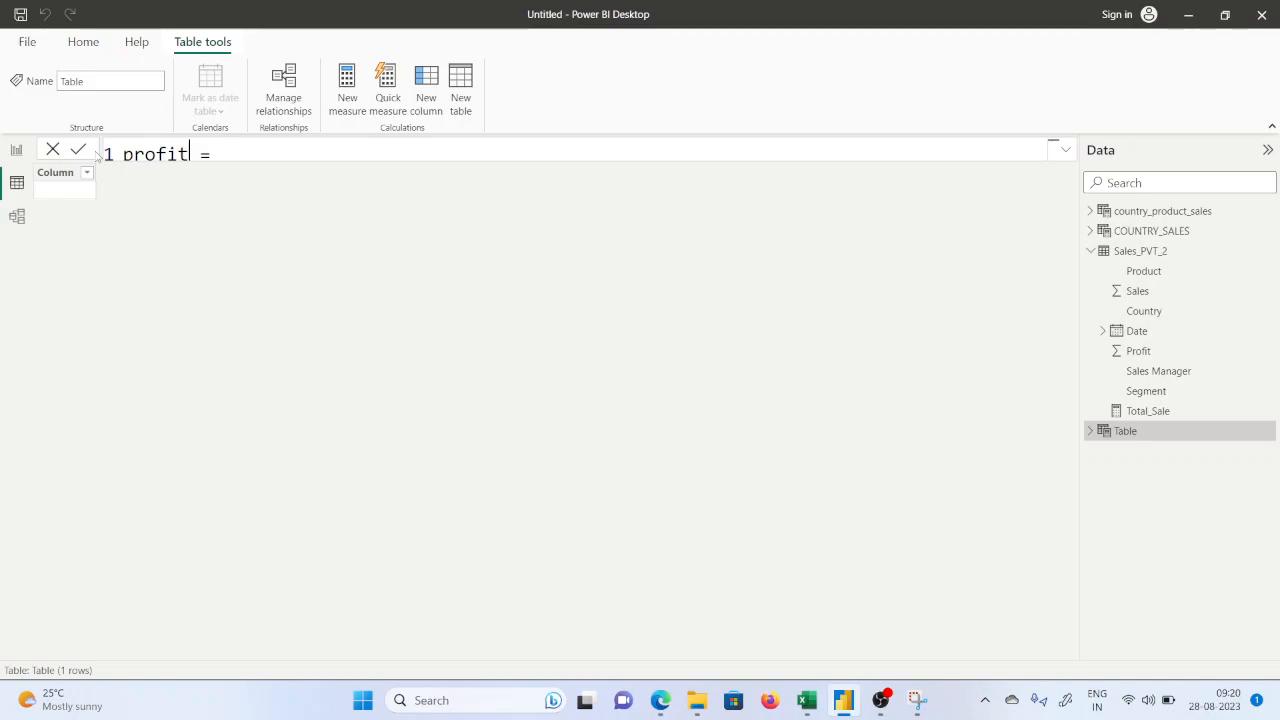
Name the new table cost and begin its formula with ADDCOLUMNS on the Sales_PVT_2 table
left_click(237, 148)
double_click(150, 153)
type("cost")
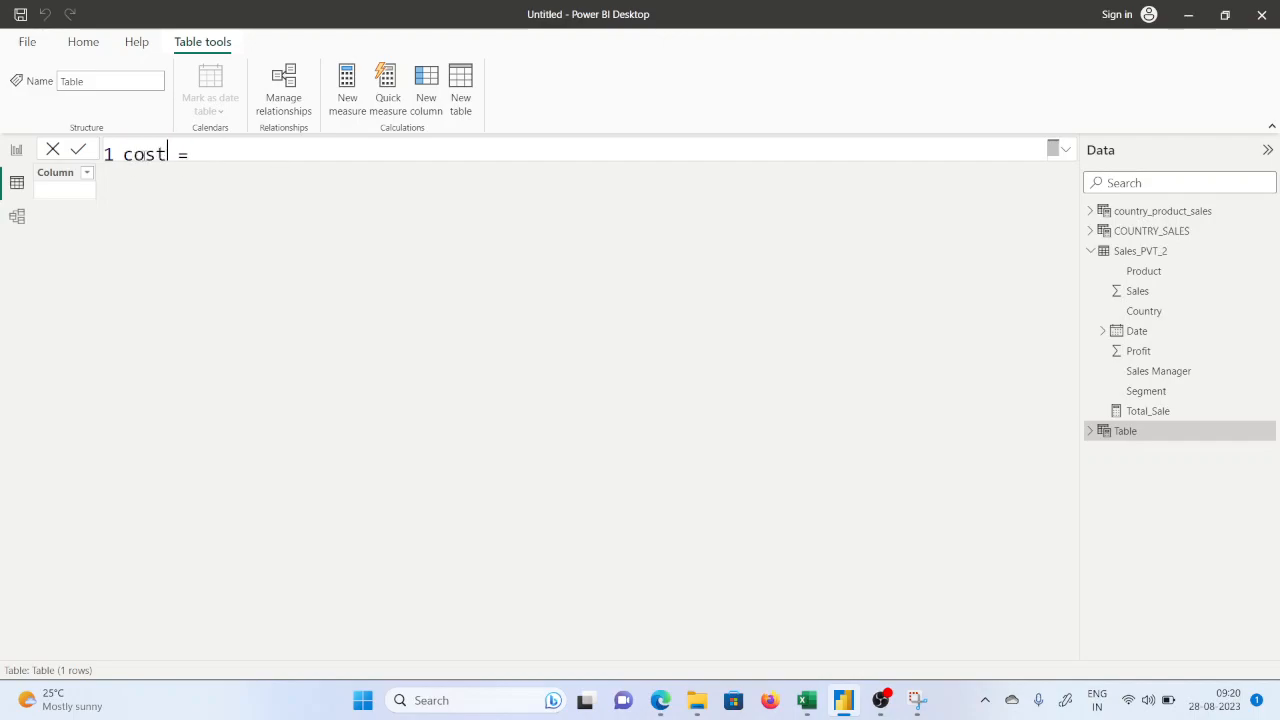
left_click(221, 154)
type("add")
key("Tab")
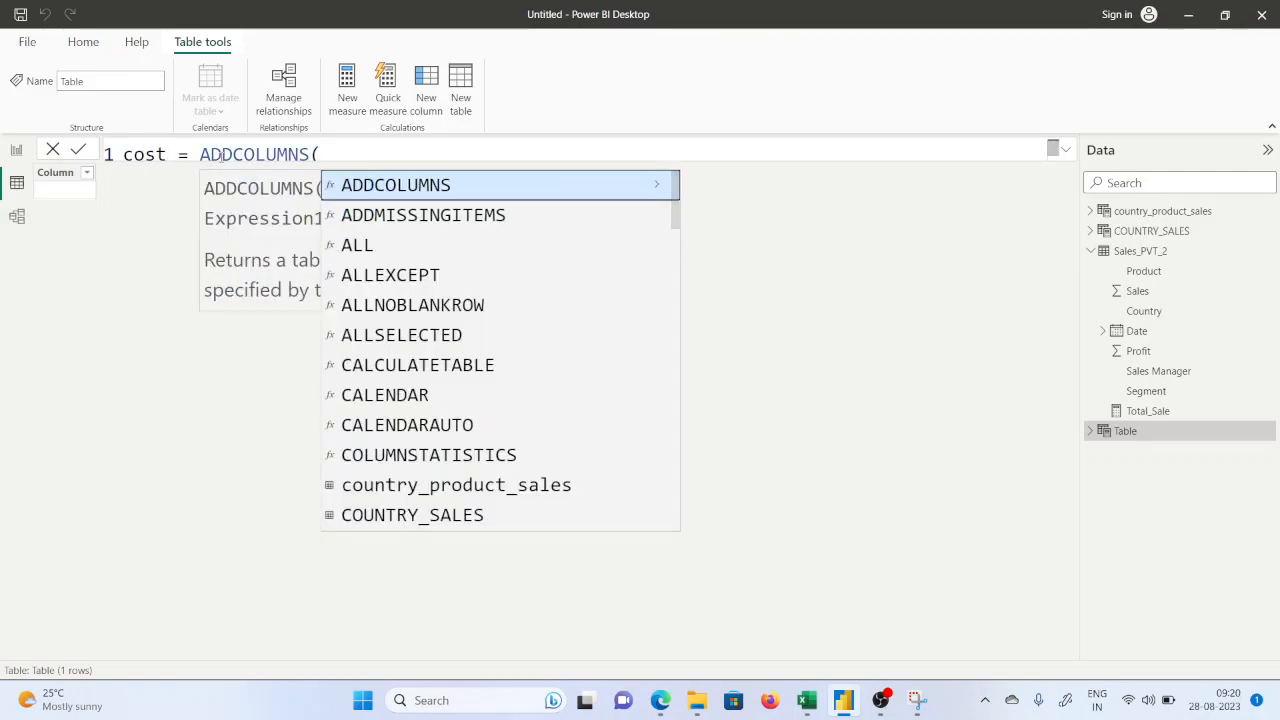
key("Escape")
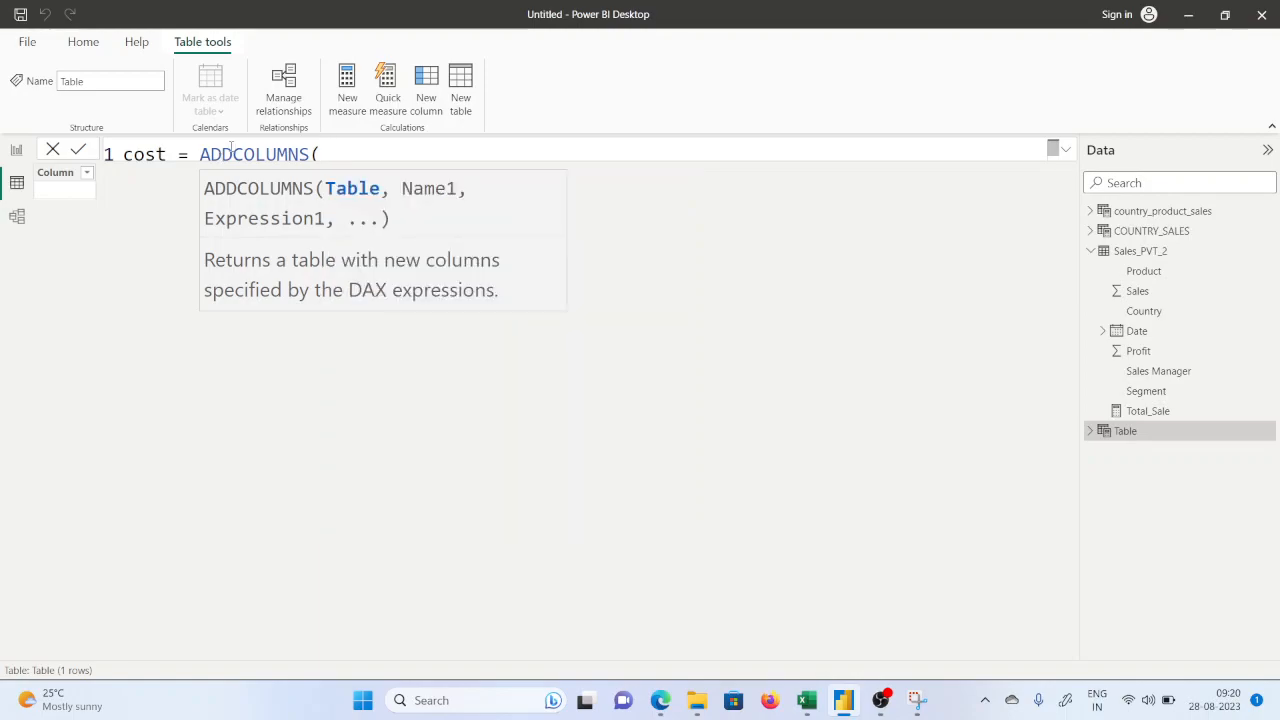
type("sal")
key("Tab")
type(",")
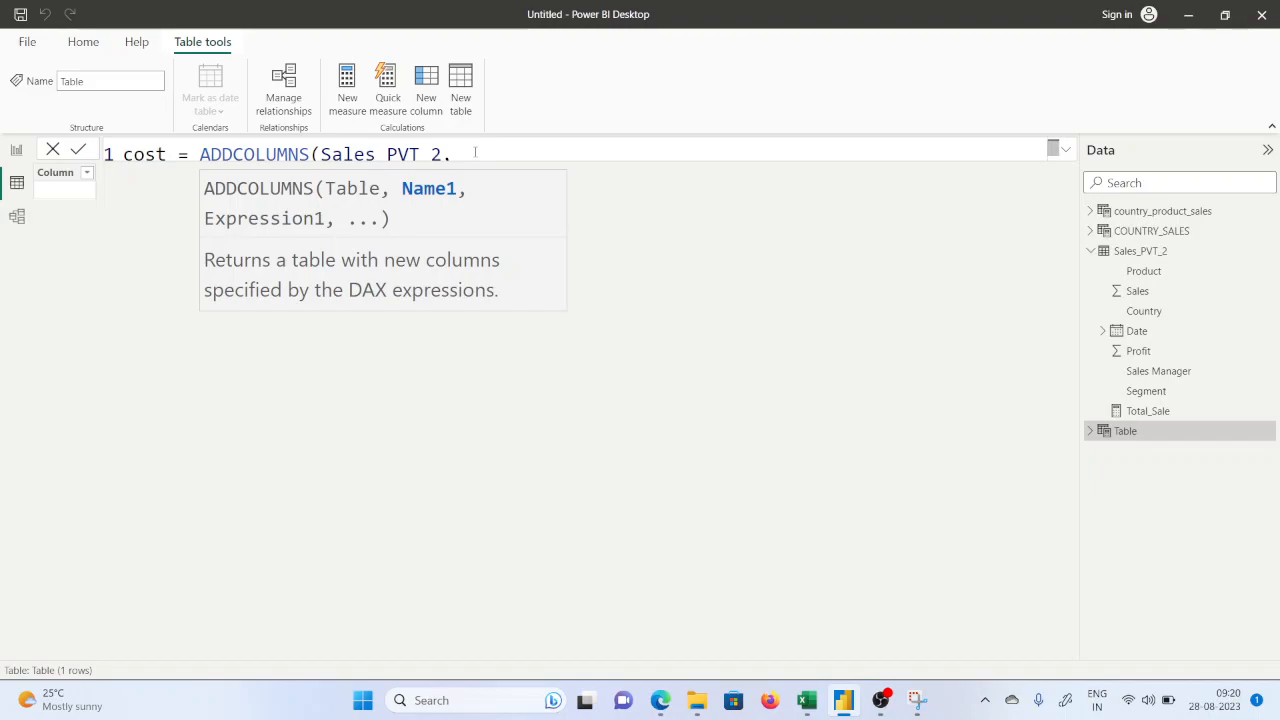
Enter "Total Costs" as the name of the added column in the ADDCOLUMNS formula
type("Total c")
key("BackSpace")
key("BackSpace")
key("BackSpace")
key("BackSpace")
key("BackSpace")
key("BackSpace")
key("BackSpace")
type("\"Tot")
key("BackSpace")
key("BackSpace")
key("BackSpace")
type("Total Costs\",")
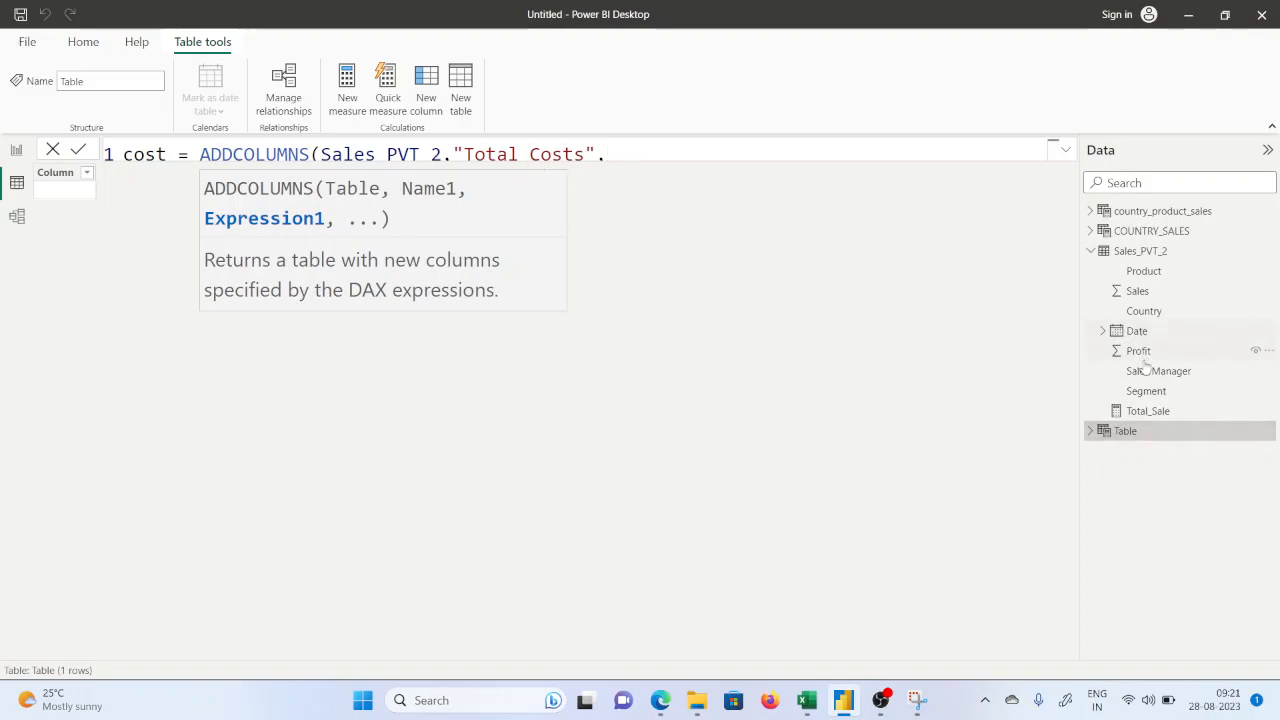
Enter Sales_PVT_2[ Sales] followed by a minus sign as the start of the Total Costs expression
type("sal")
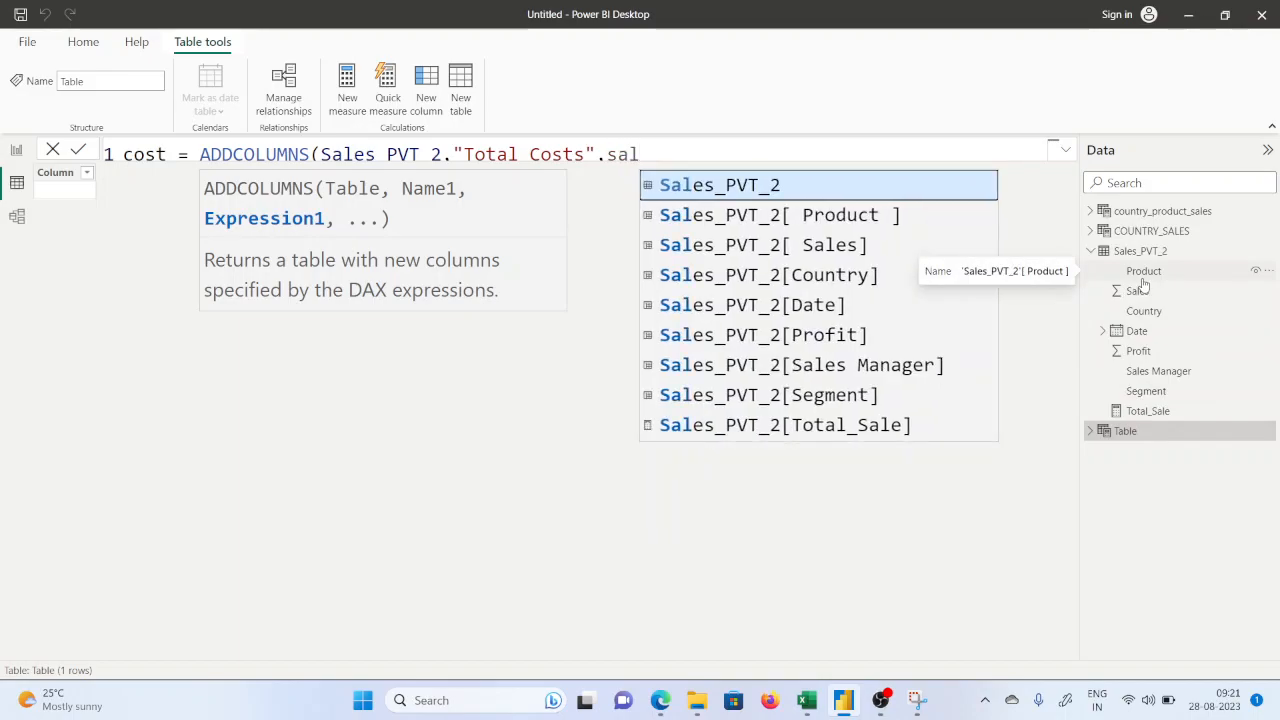
key("Down")
key("Down")
key("Down")
key("Down")
key("Down")
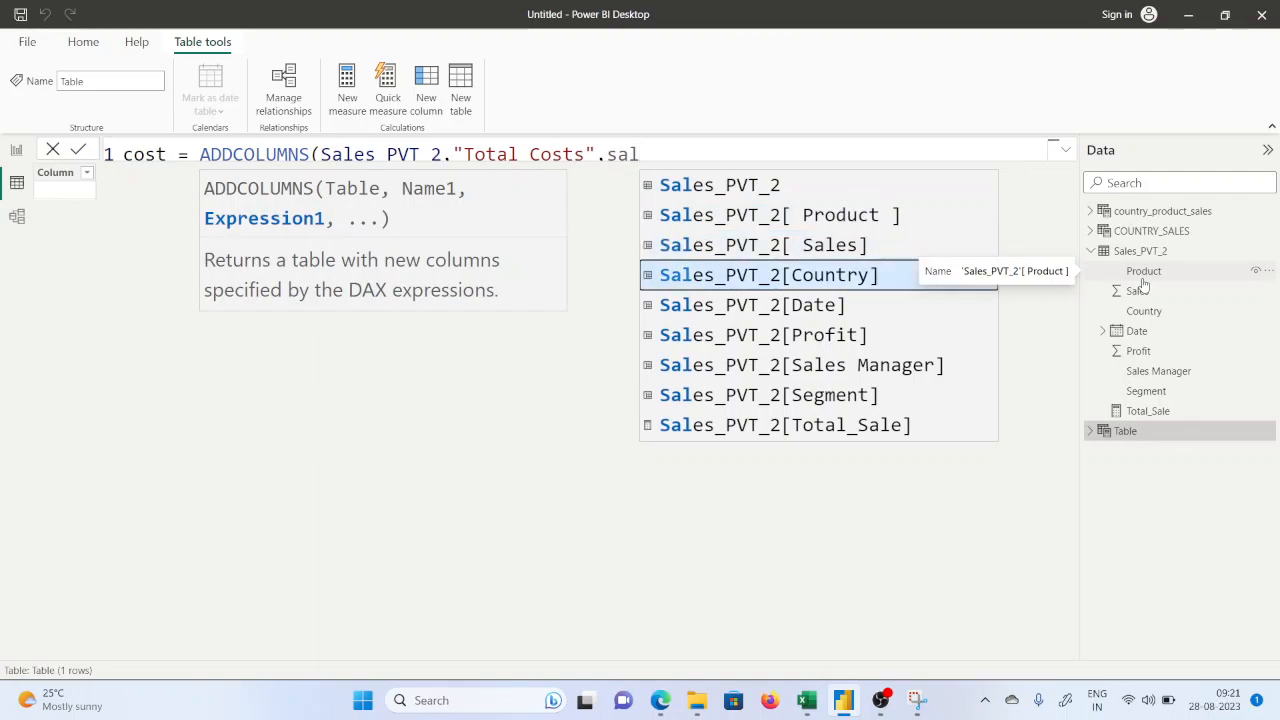
key("Up")
key("Up")
key("Down")
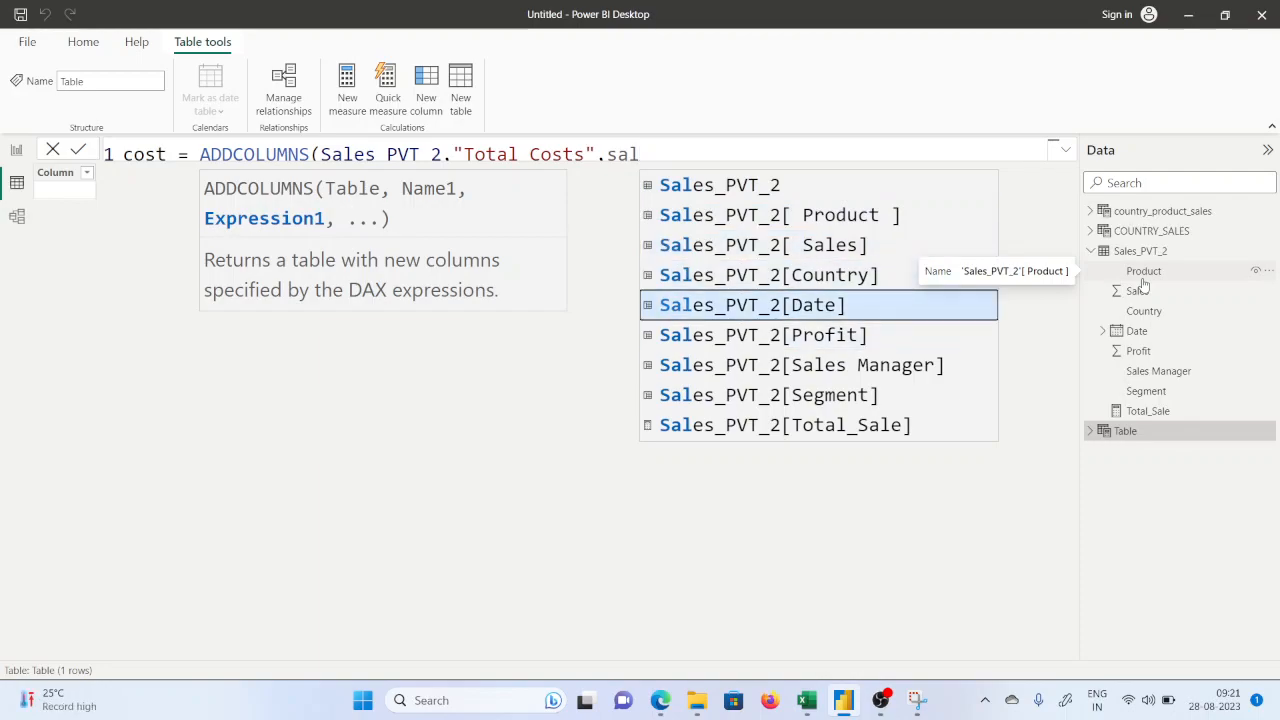
key("Up")
key("Up")
key("Tab")
type("-")
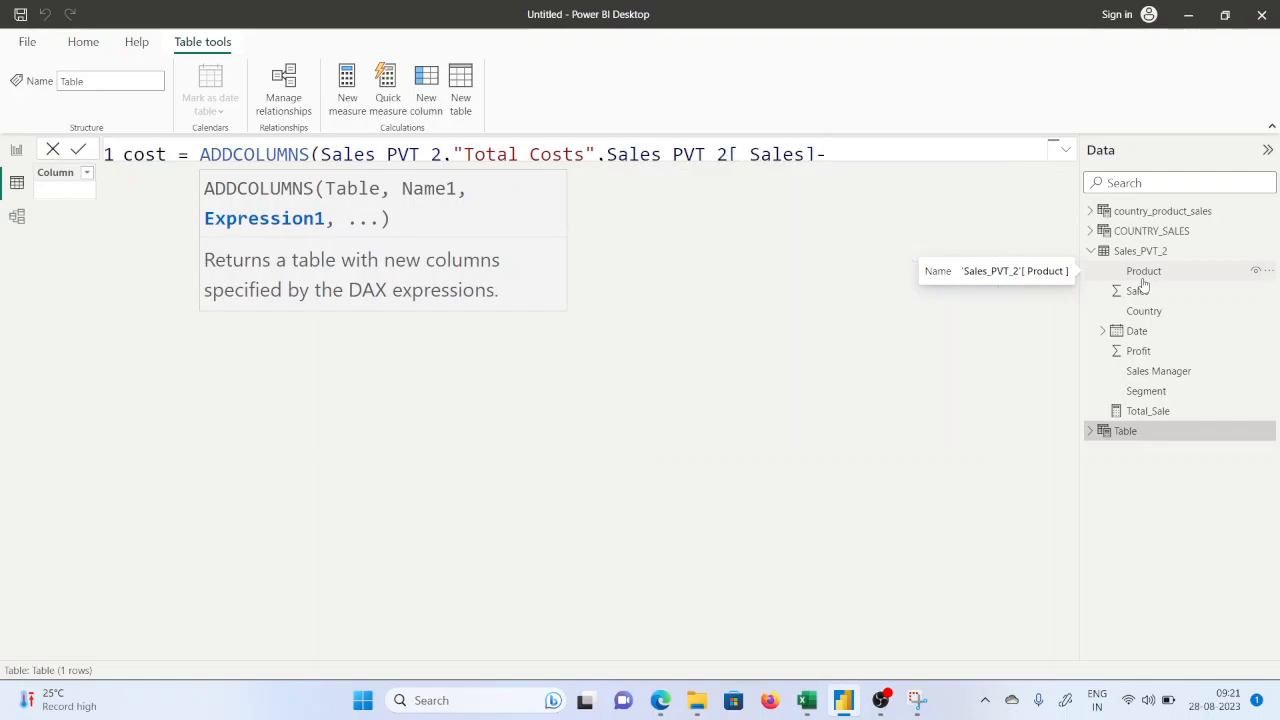
Subtract Sales_PVT_2[Profit] in the Total Costs expression, close the ADDCOLUMNS formula and commit it to create the cost table
type("sa")
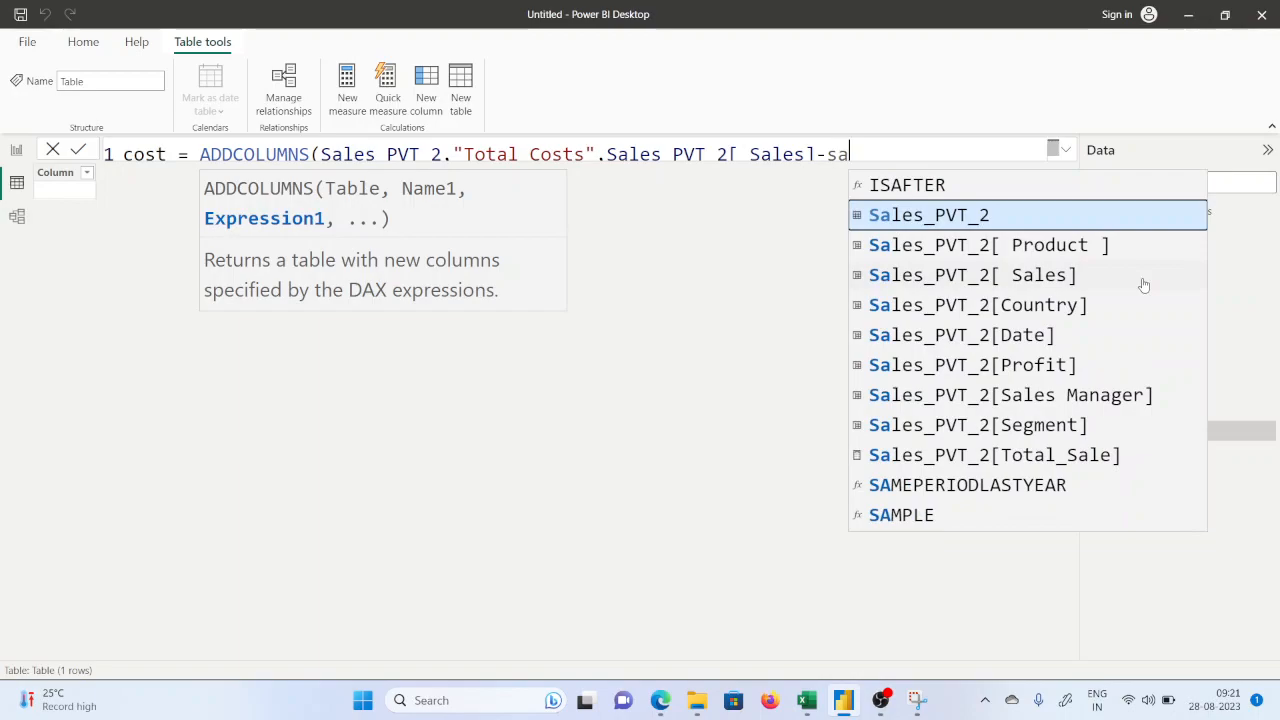
key("Down")
key("Down")
key("Down")
key("Down")
key("Down")
key("Tab")
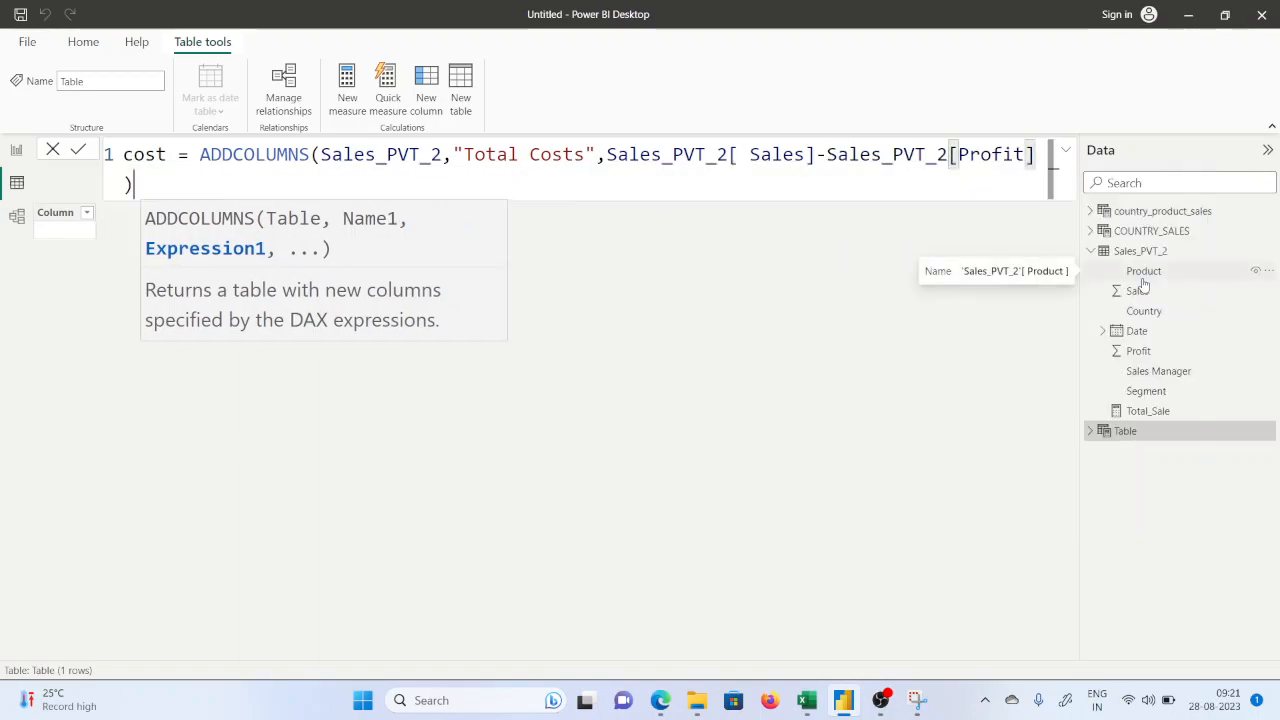
key("Return")
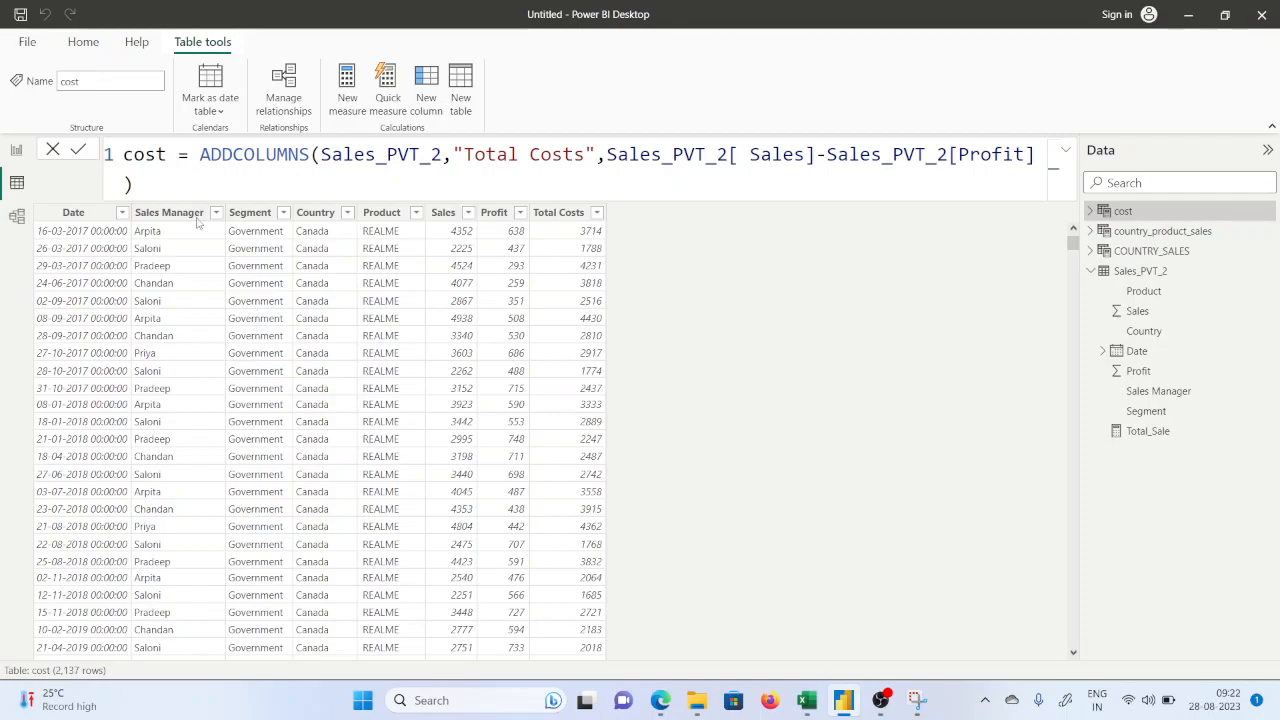
Rename the cost table to cost_table in its formula
left_click(168, 154)
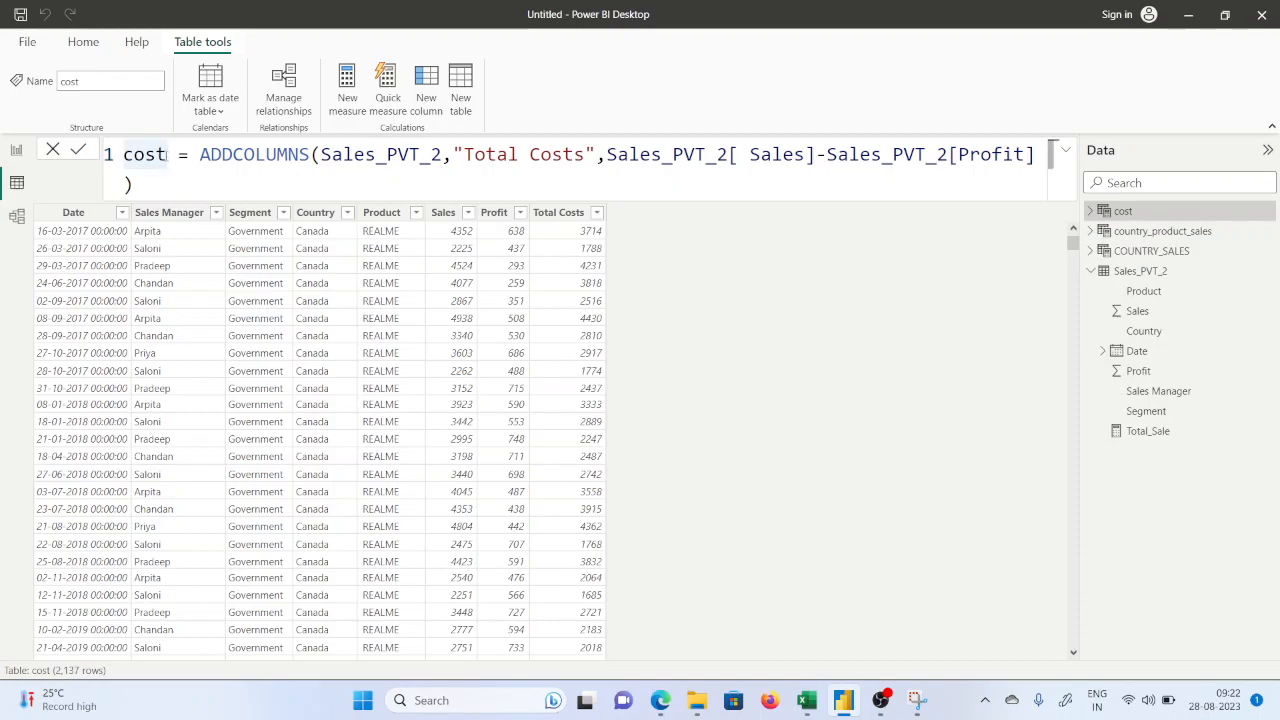
type("_table")
key("Return")
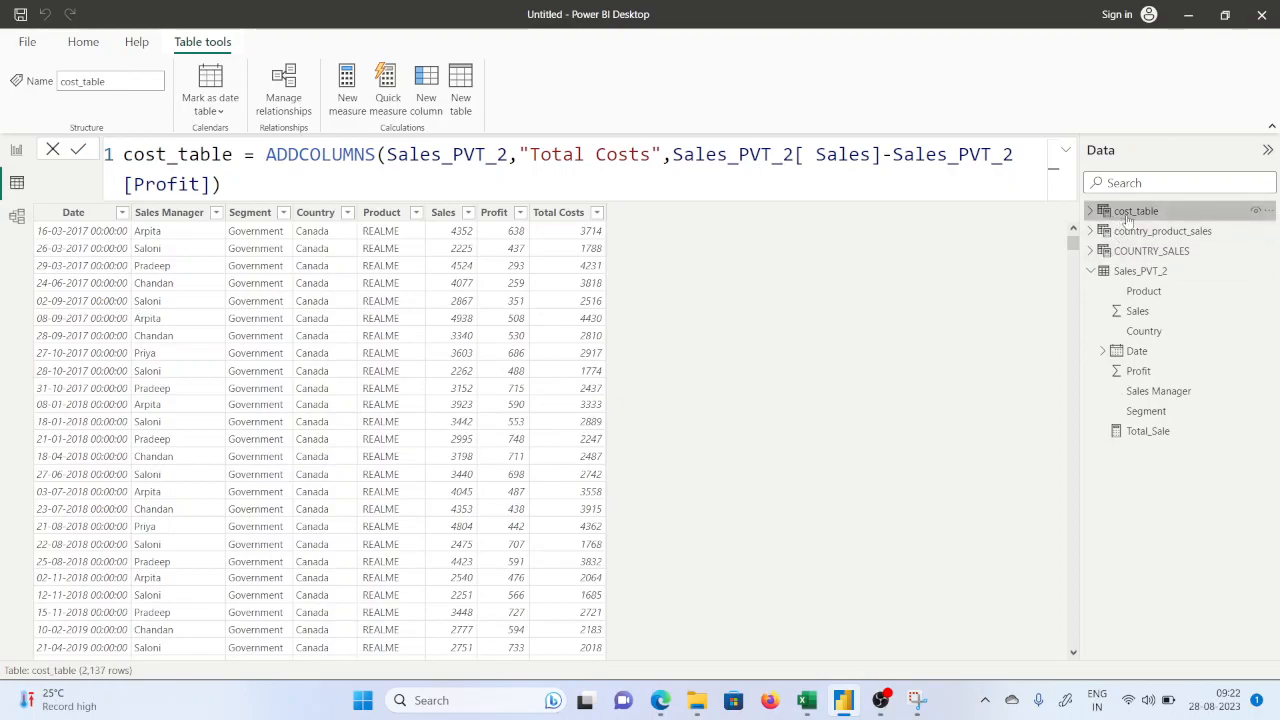
Rename the Sales_PVT_2 table to Sales_master and display the cost_table data with its formula
left_click(1090, 271)
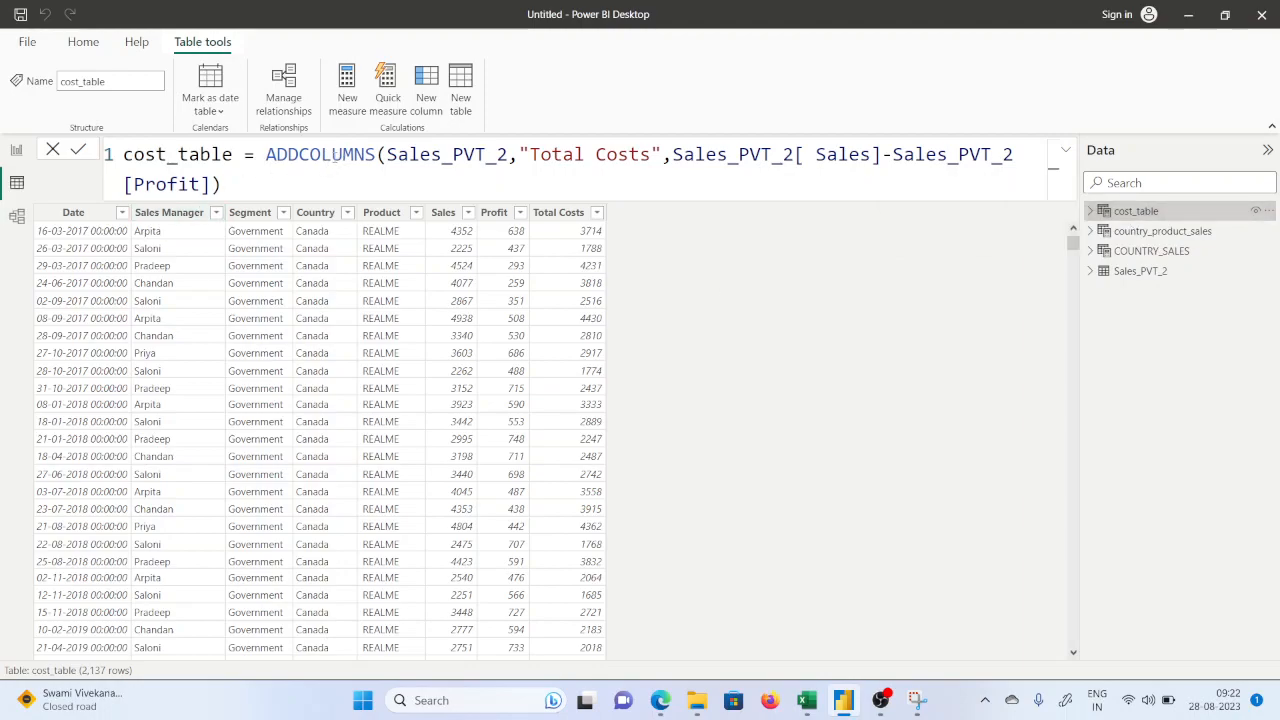
left_click(1134, 275)
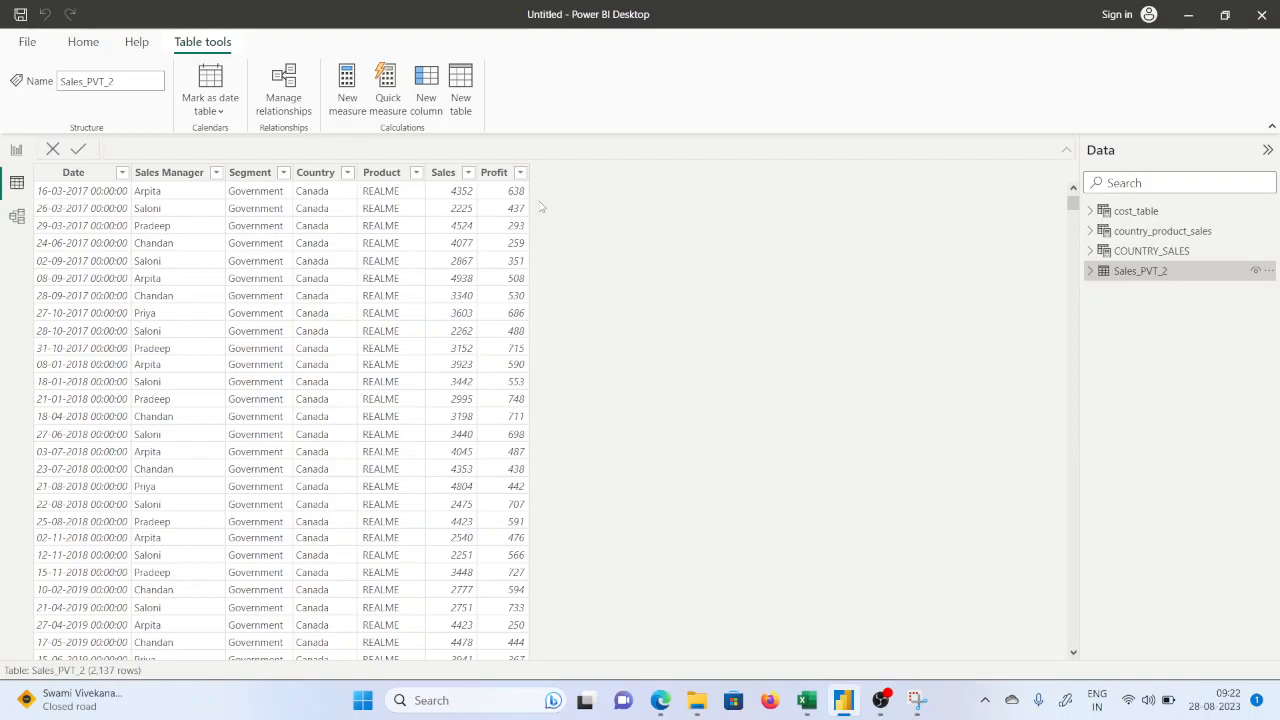
double_click(1140, 272)
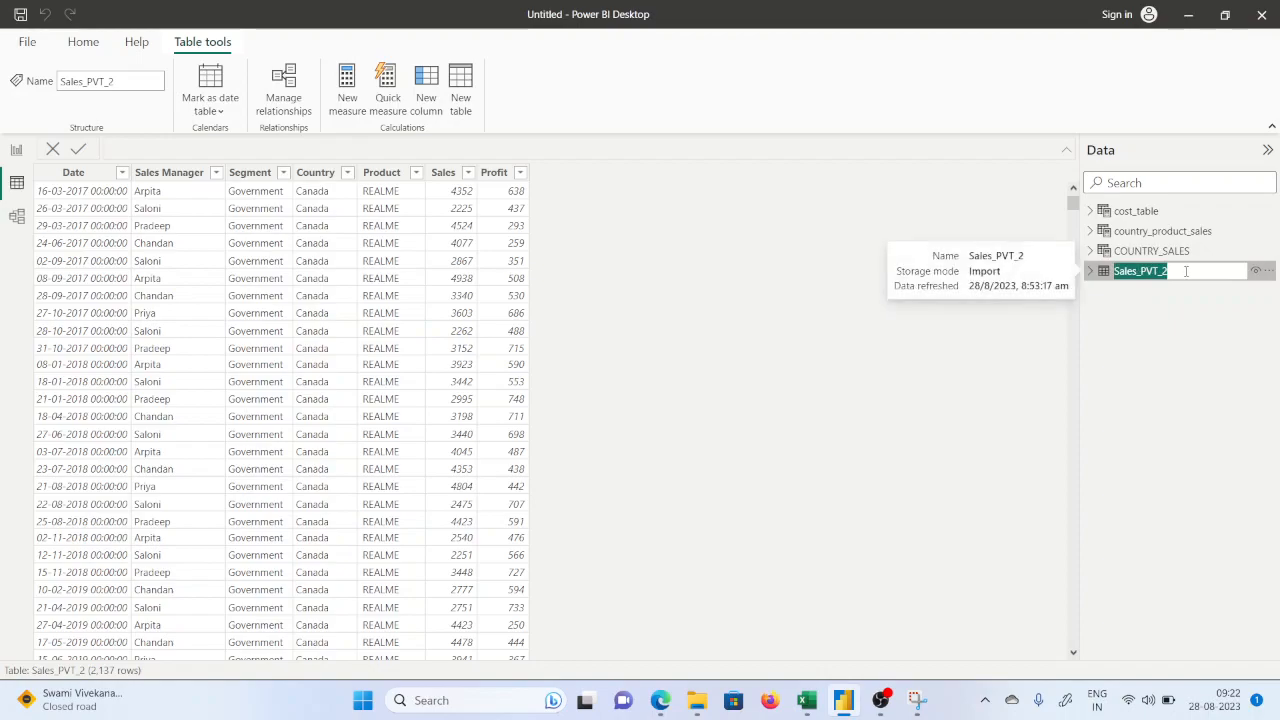
left_click(1178, 272)
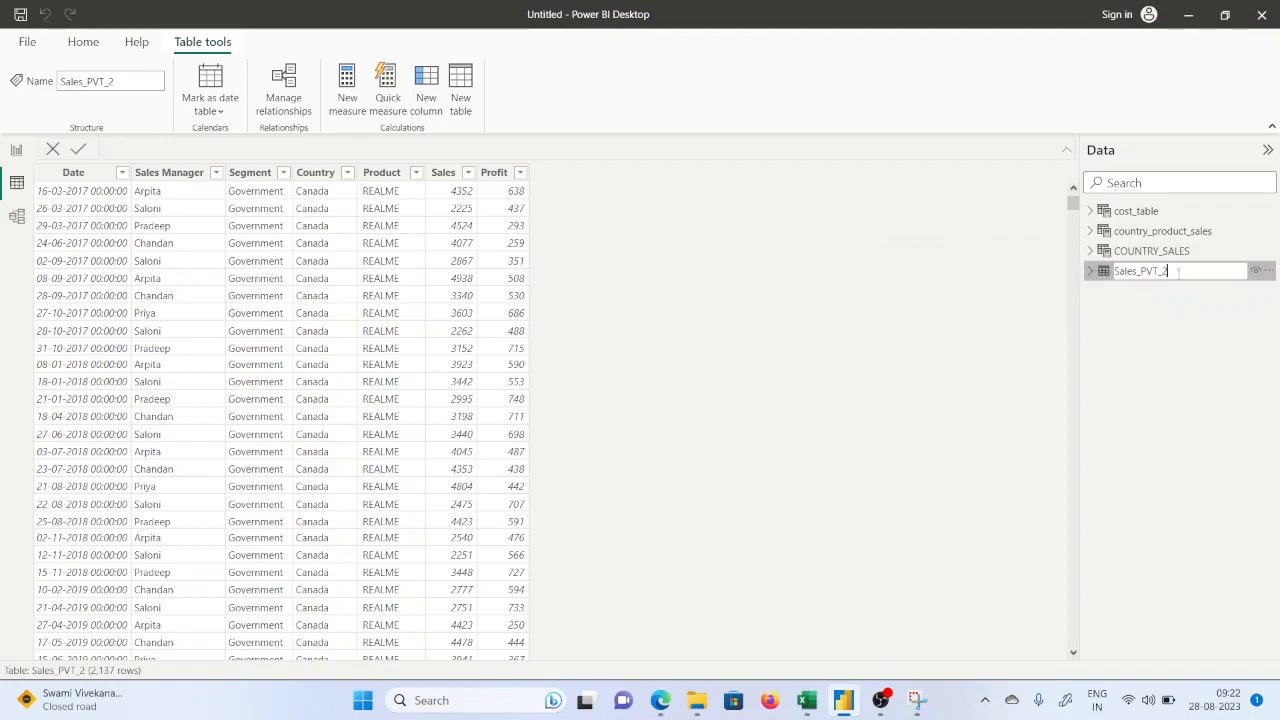
key("BackSpace")
key("BackSpace")
key("BackSpace")
key("BackSpace")
type("master")
key("Return")
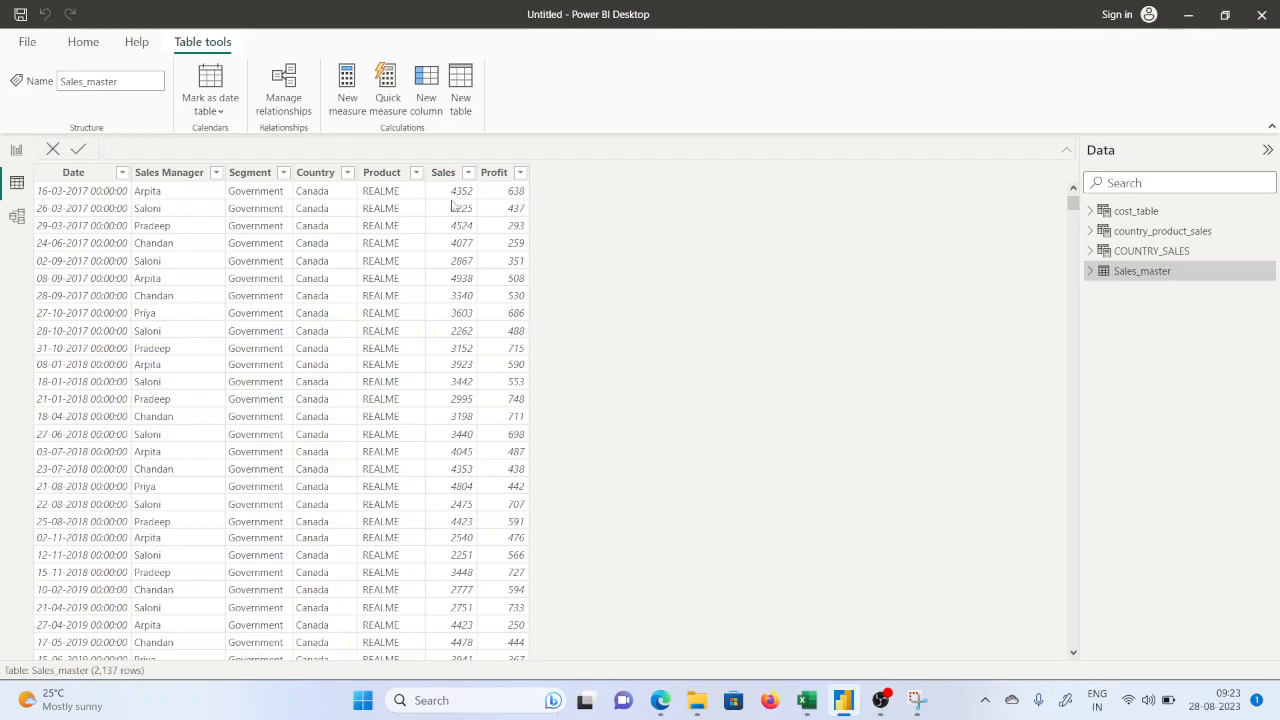
left_click(1136, 212)
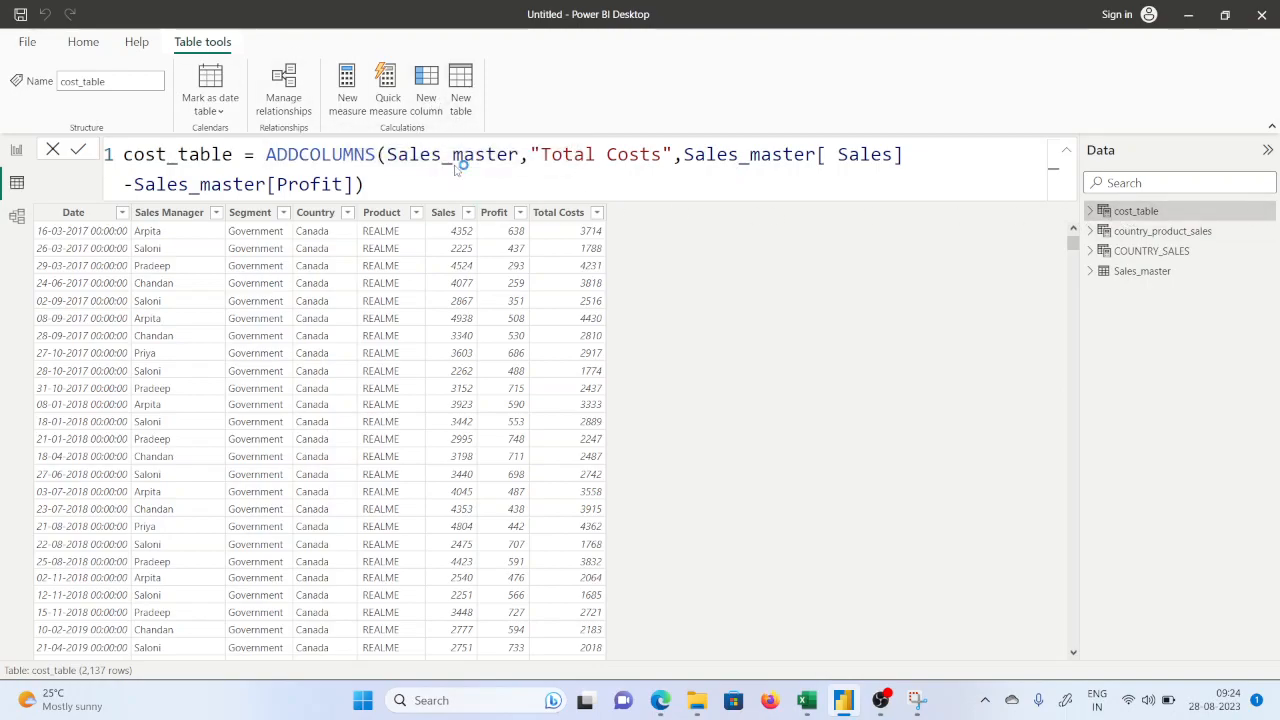
Create a new calculated table named Total_cost_with_discount
left_click(460, 90)
double_click(161, 158)
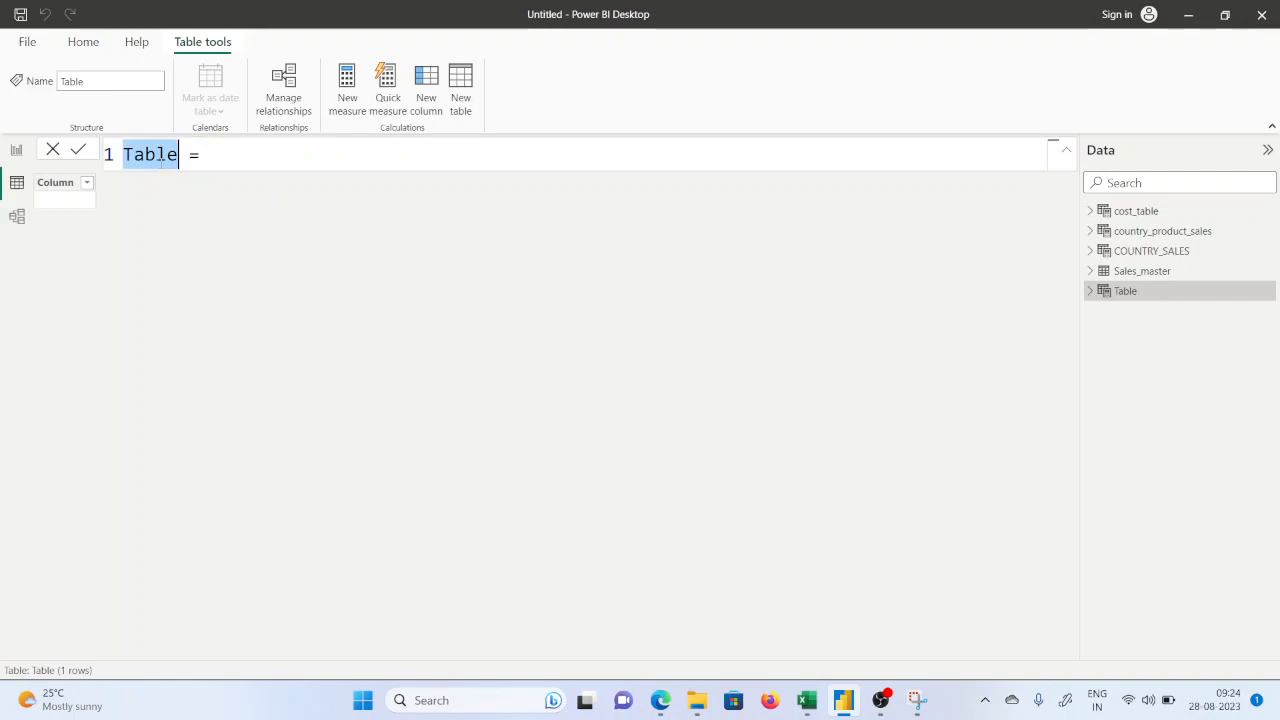
type("Total_")
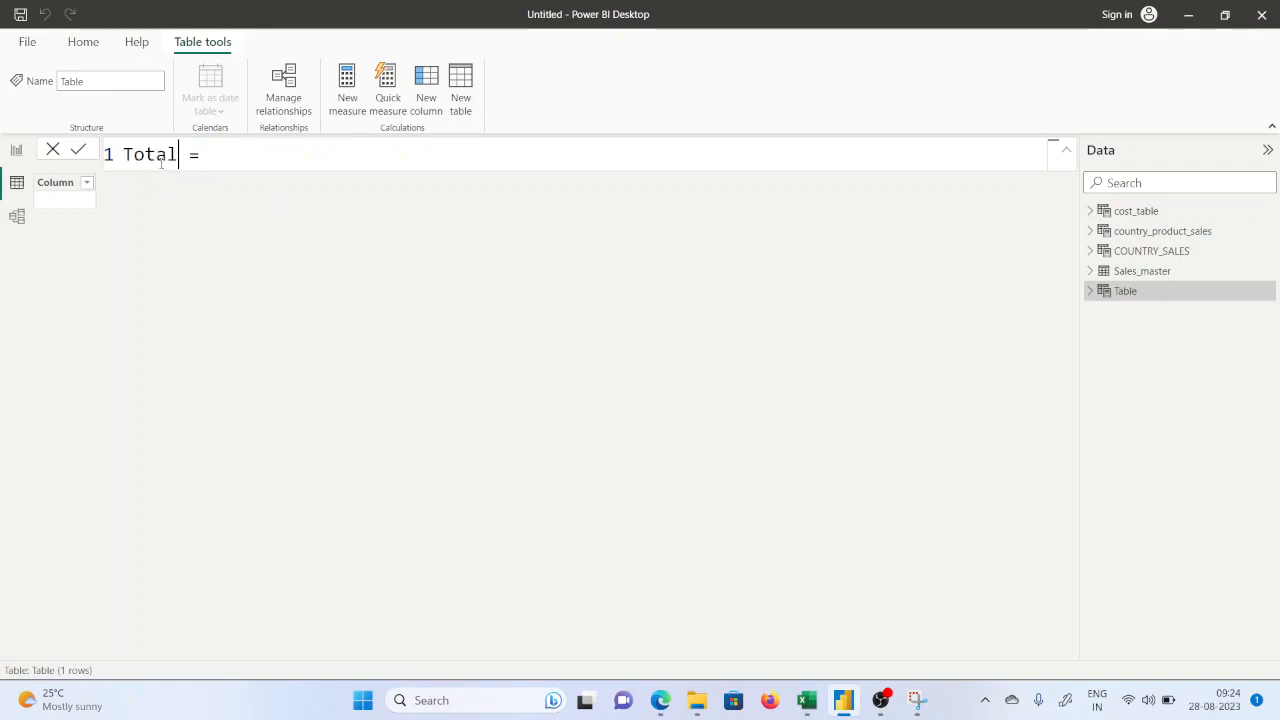
type("cost_with_discount")
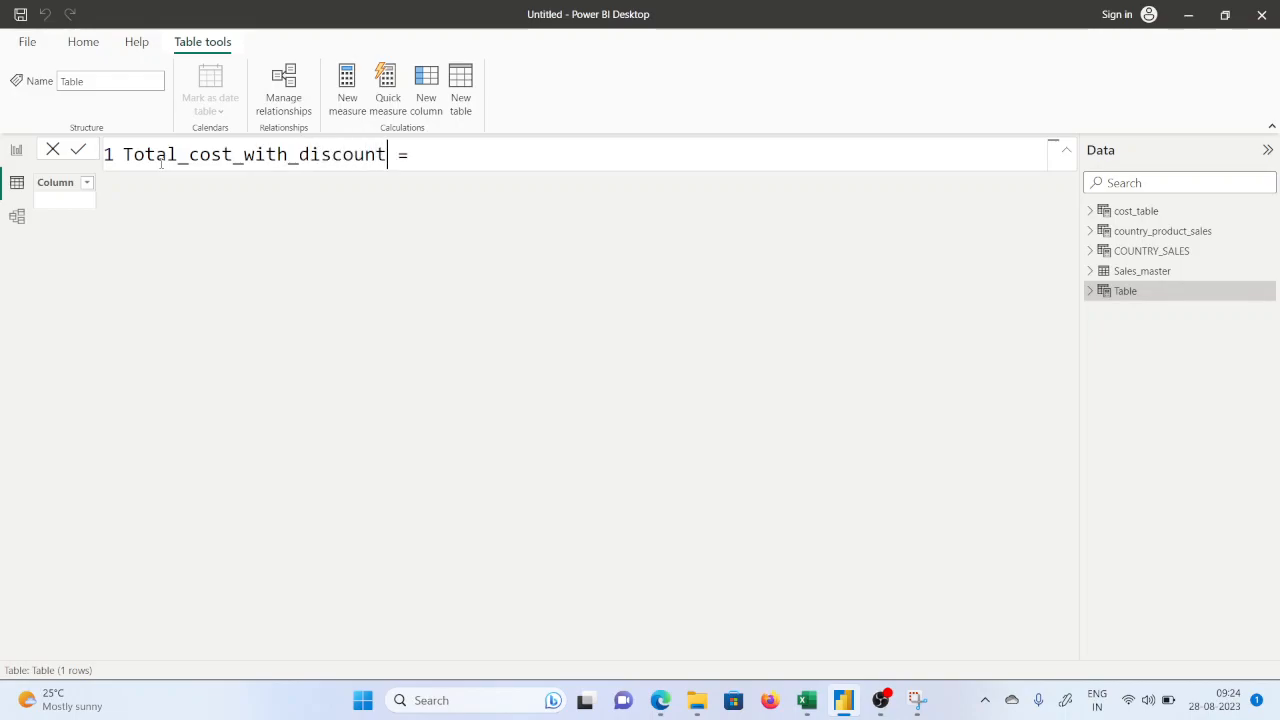
Begin the Total_cost_with_discount formula with ADDCOLUMNS on the Sales_master table
left_click(441, 160)
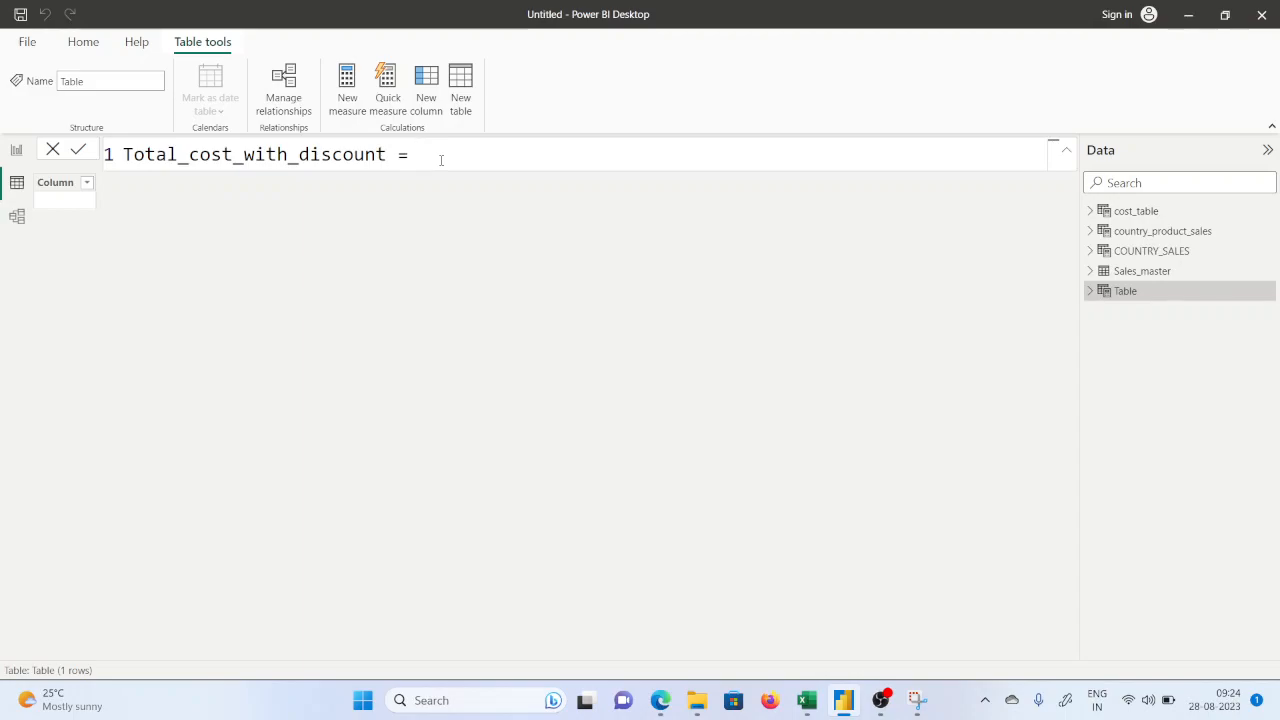
type("addc")
key("Tab")
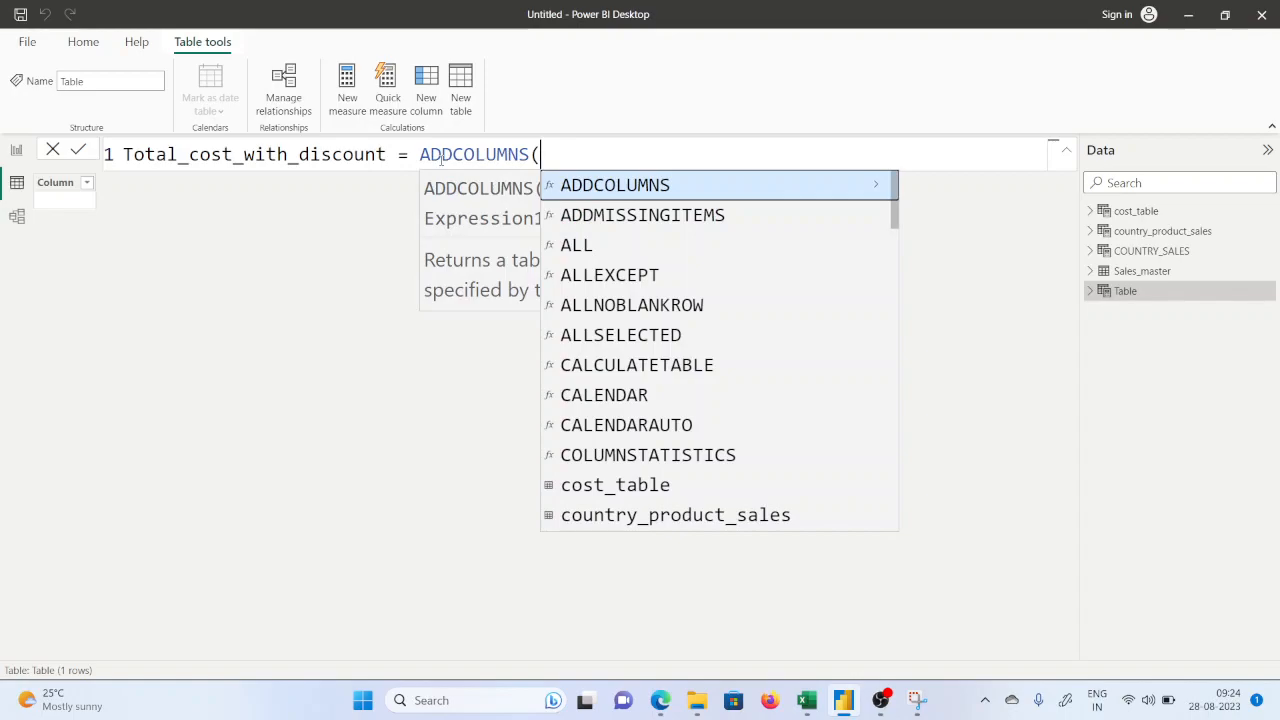
key("Escape")
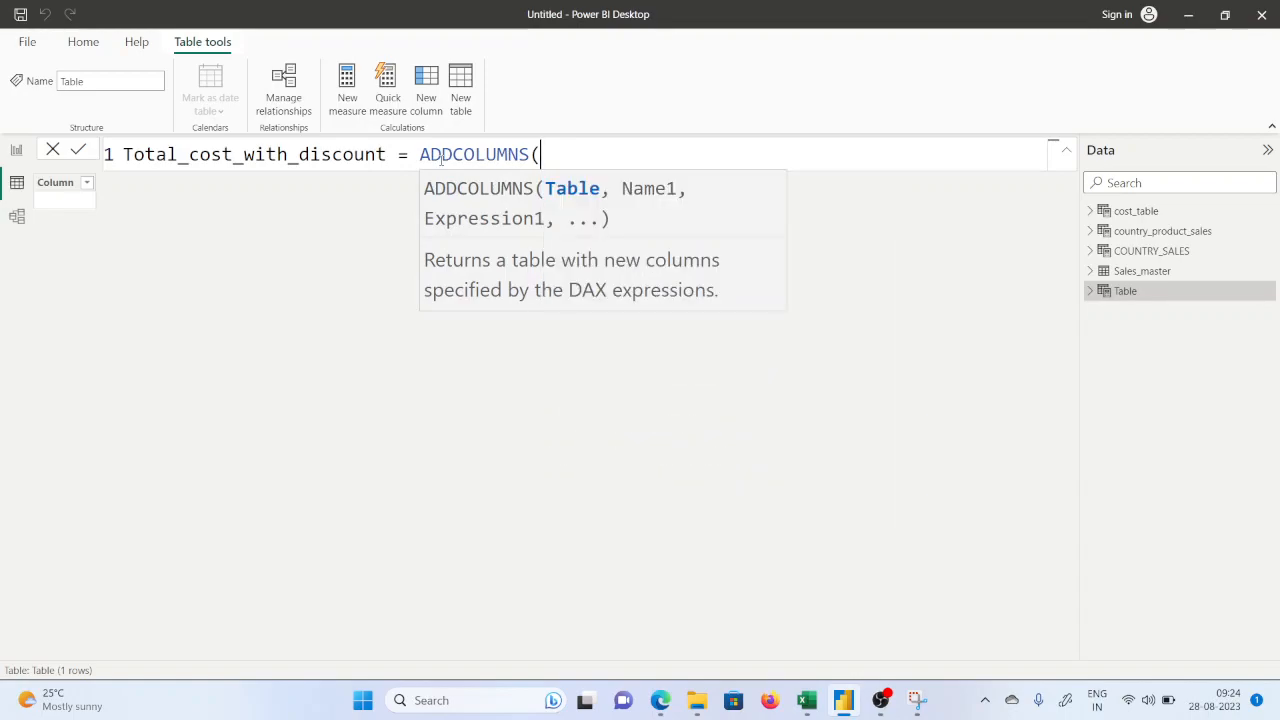
type("sa")
key("Tab")
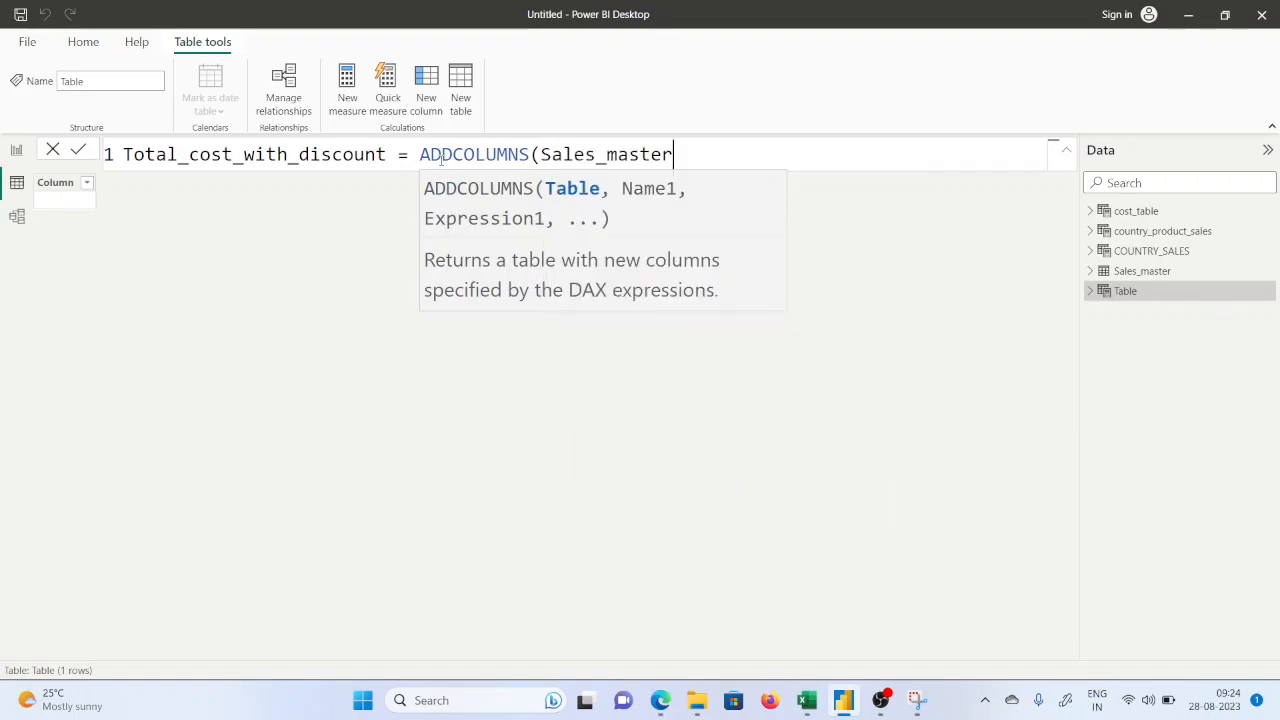
type(",")
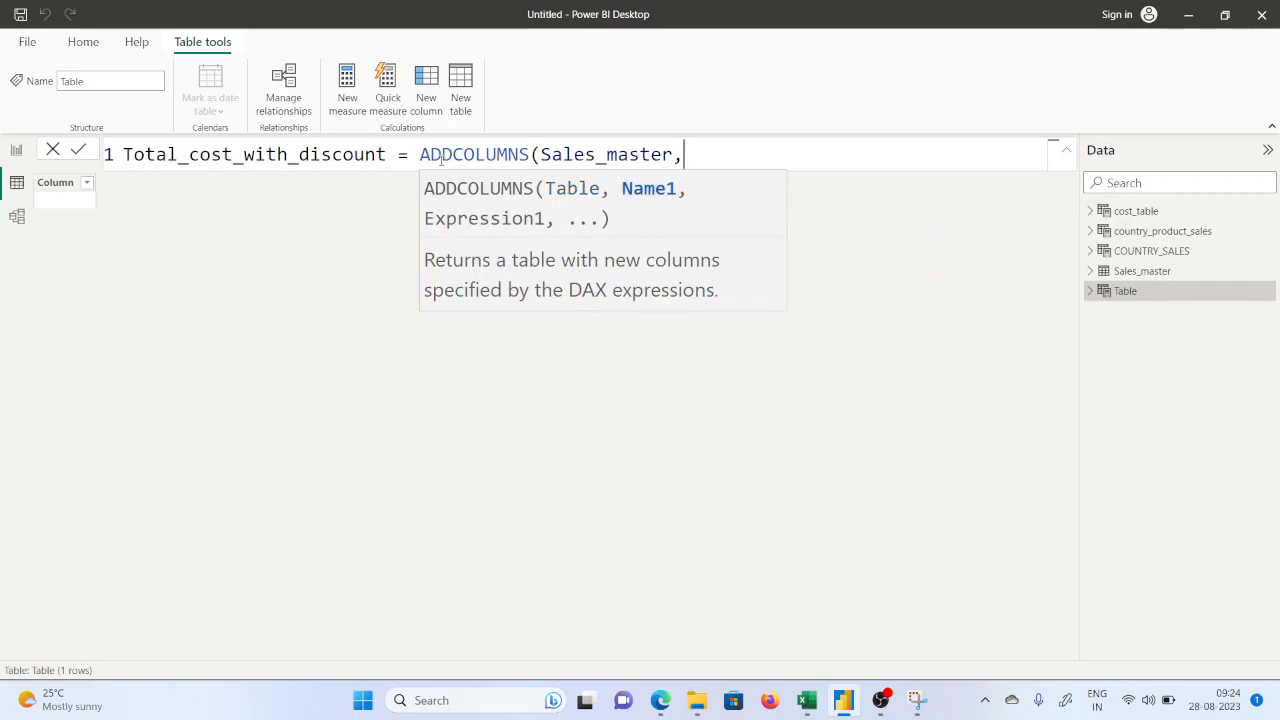
Define a "Total_cost" column in the ADDCOLUMNS formula as Sales_master[ Sales]-Sales_master[Profit]
type("\"Total_cost\",")
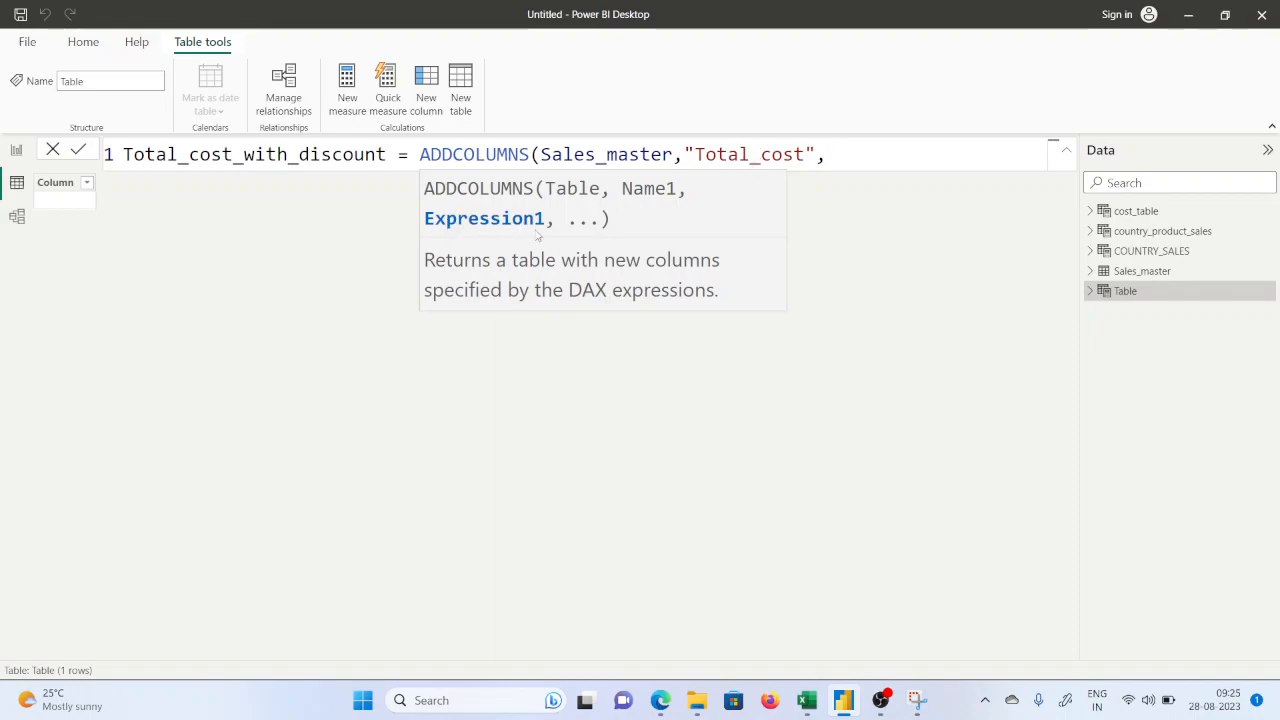
type("sa")
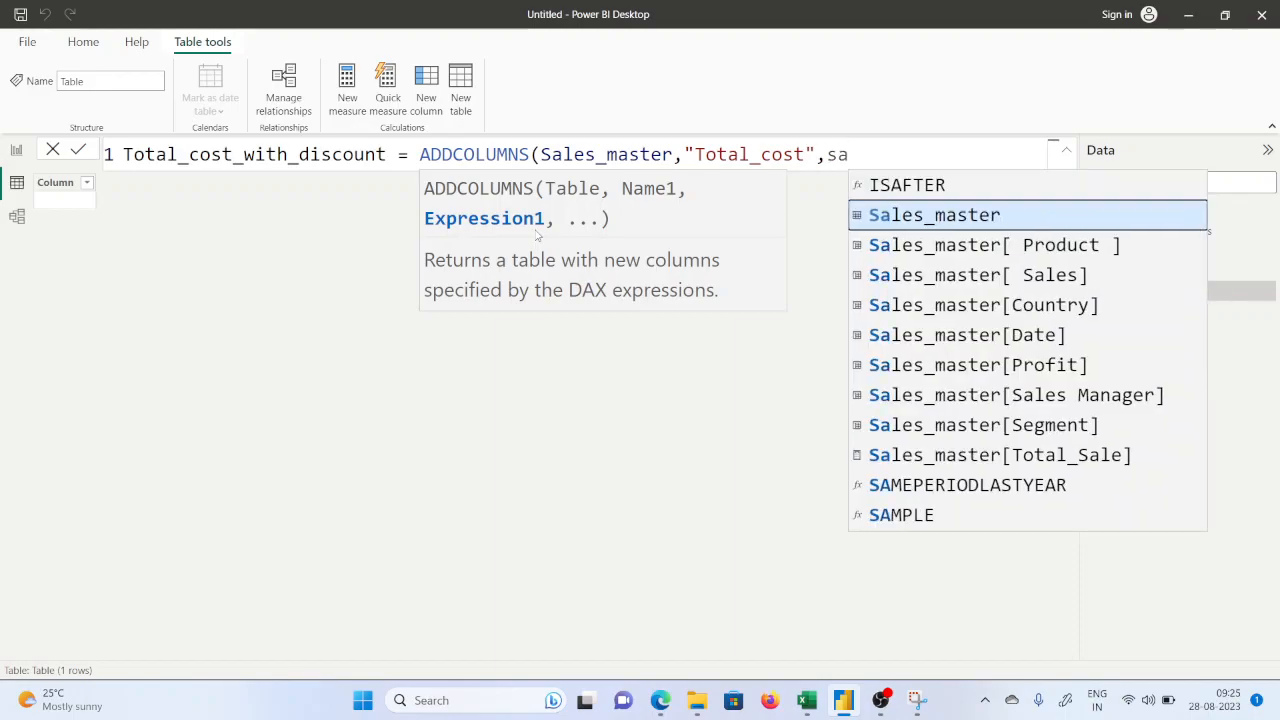
key("Down")
key("Down")
key("Tab")
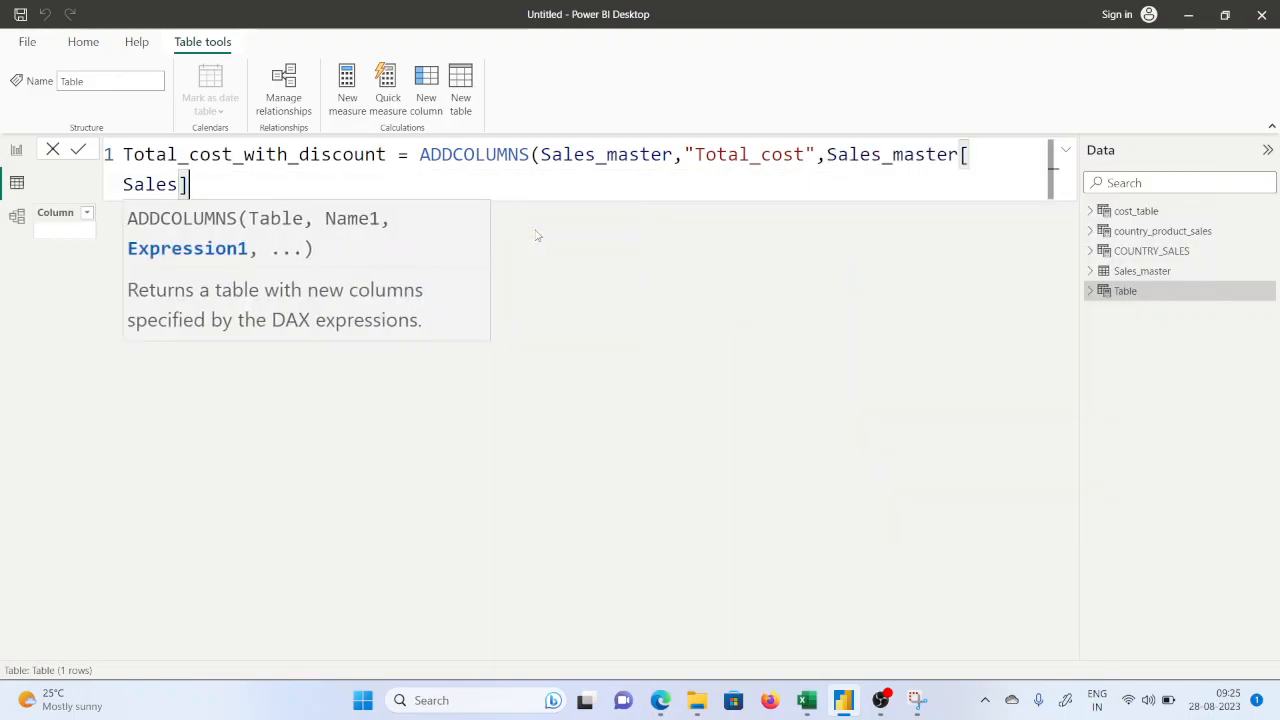
type("-sales")
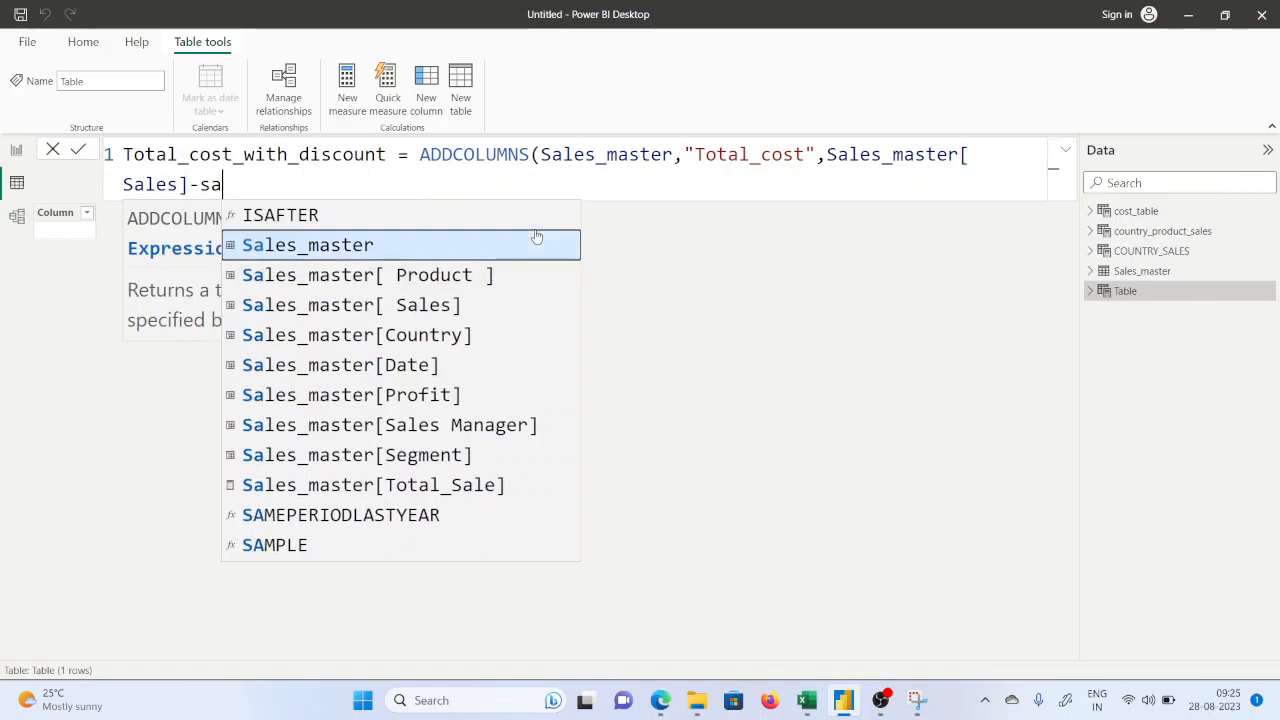
key("Down")
key("Down")
key("Down")
key("Down")
key("Down")
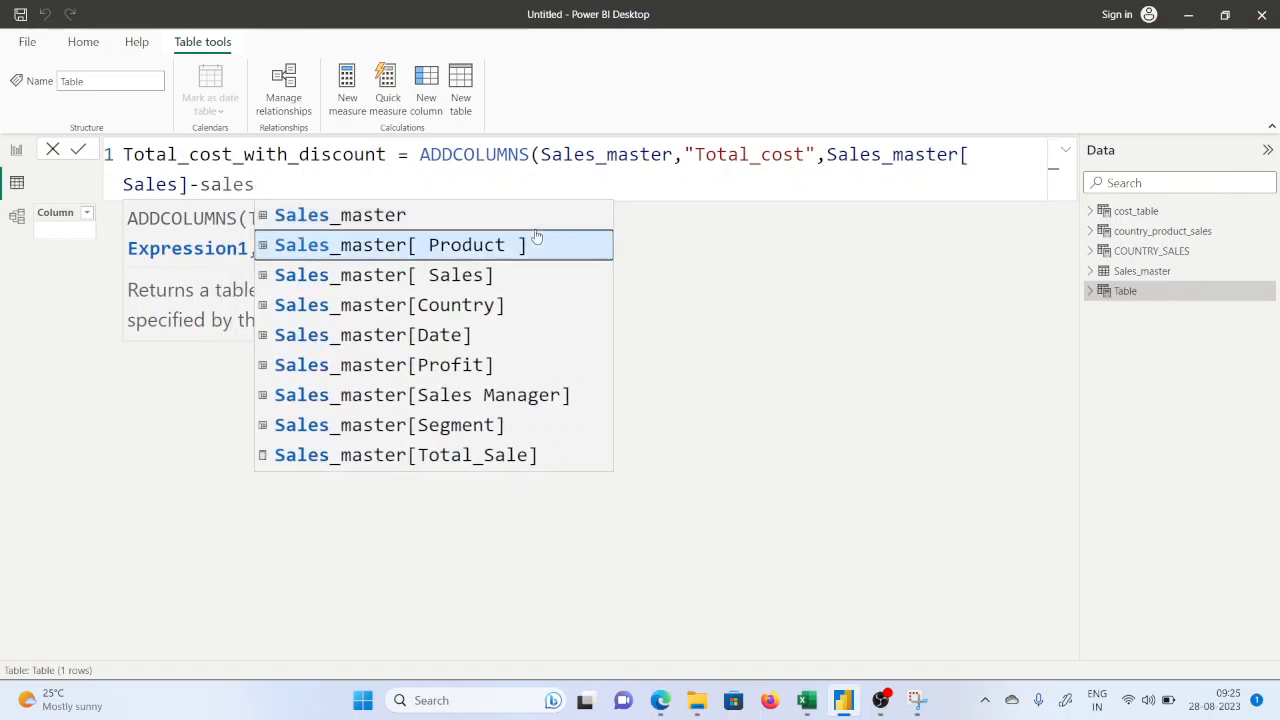
key("Tab")
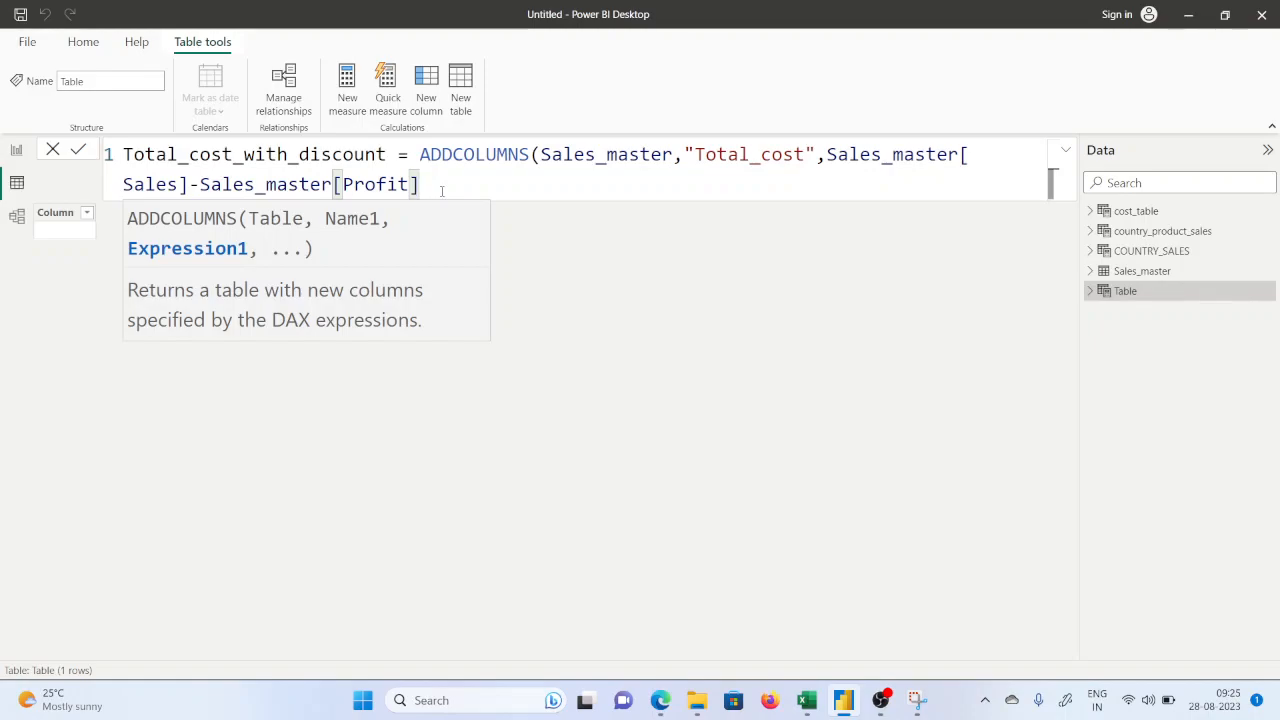
Enter "Discount" in quotes as the name of the second added column in the ADDCOLUMNS formula
type(",")
type("discount")
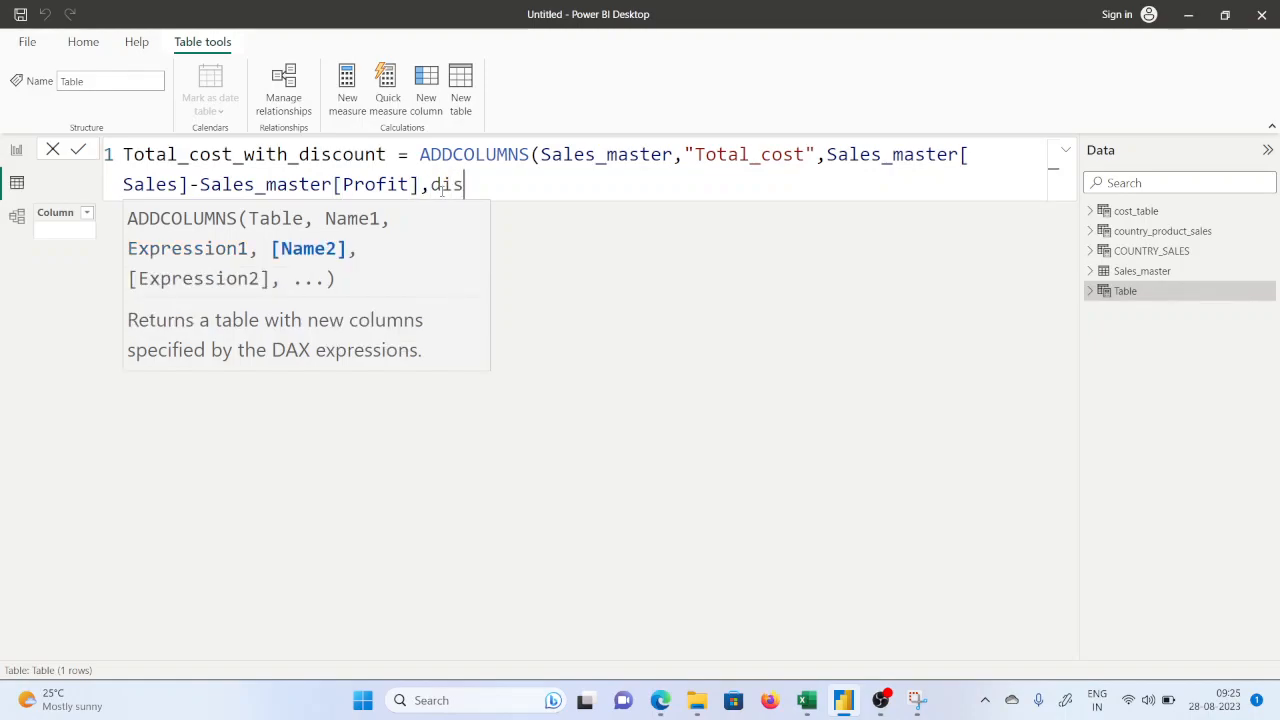
key("BackSpace")
key("BackSpace")
key("BackSpace")
key("BackSpace")
key("BackSpace")
key("BackSpace")
key("BackSpace")
key("BackSpace")
type("\"Discount")
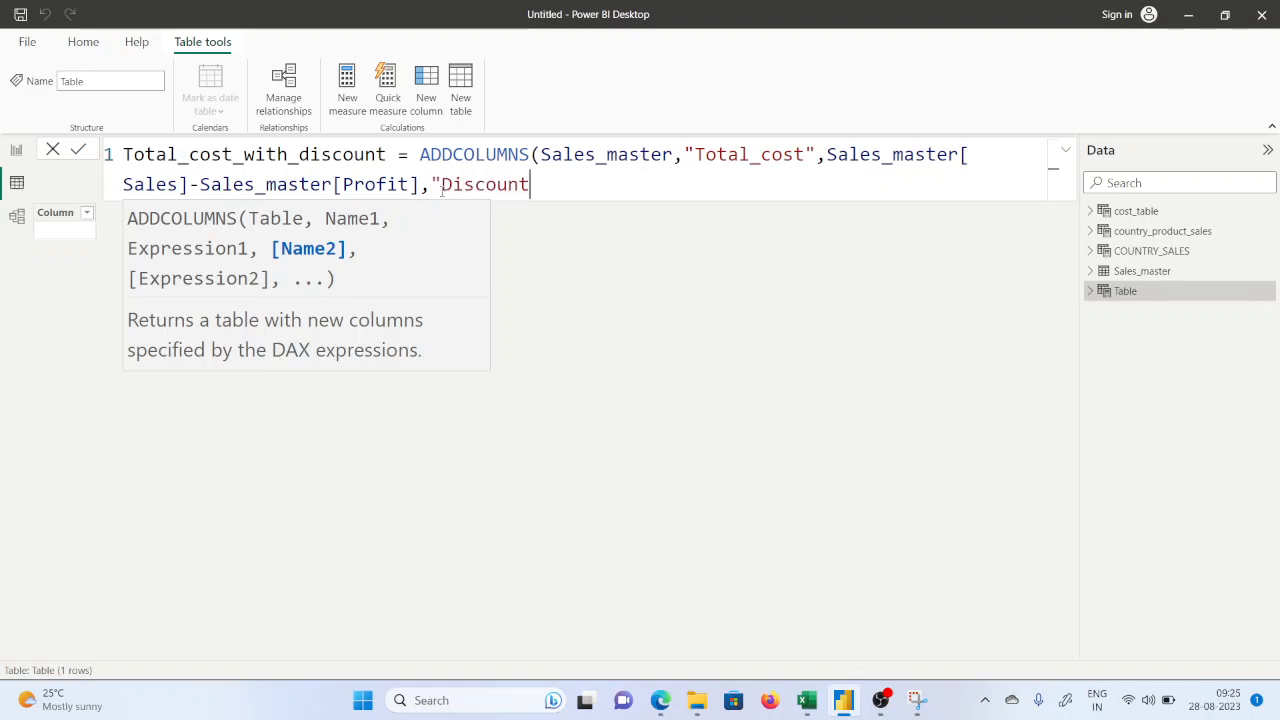
type("\",")
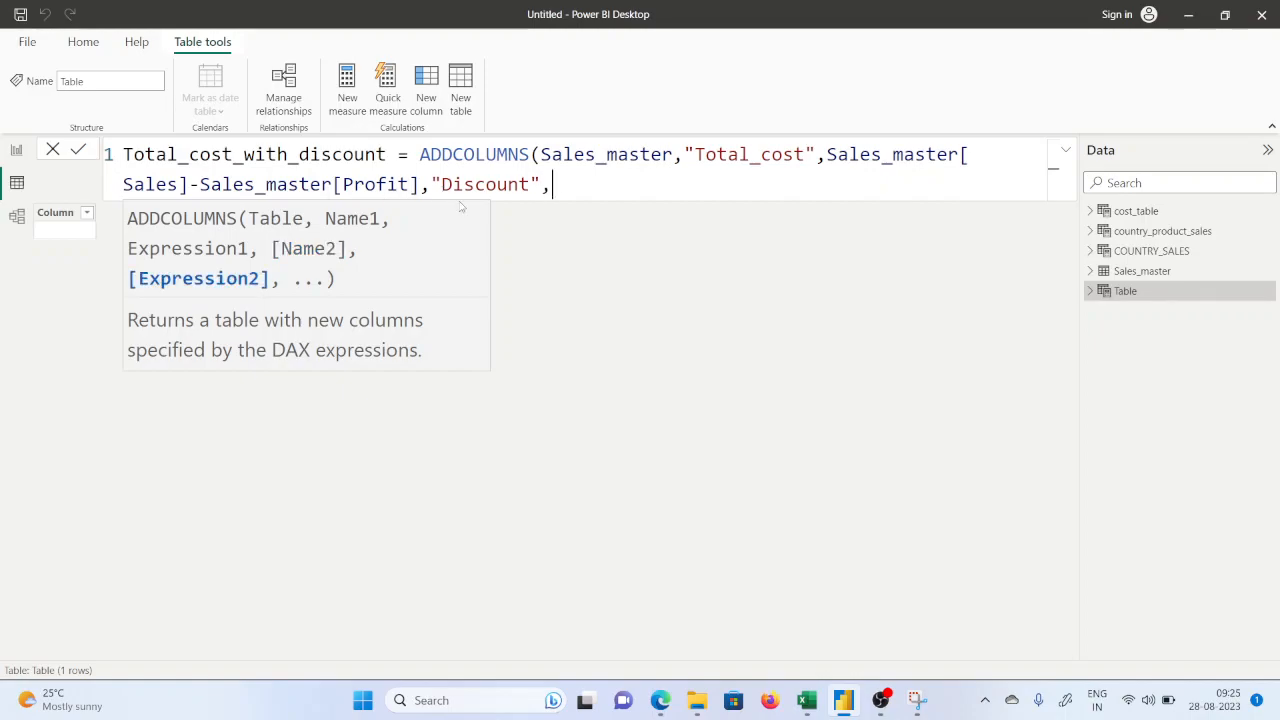
Define the "Discount" column as Sales_master[ Sales]*0.025, then close and commit the ADDCOLUMNS formula
type("sale")
key("Down")
key("Down")
key("Down")
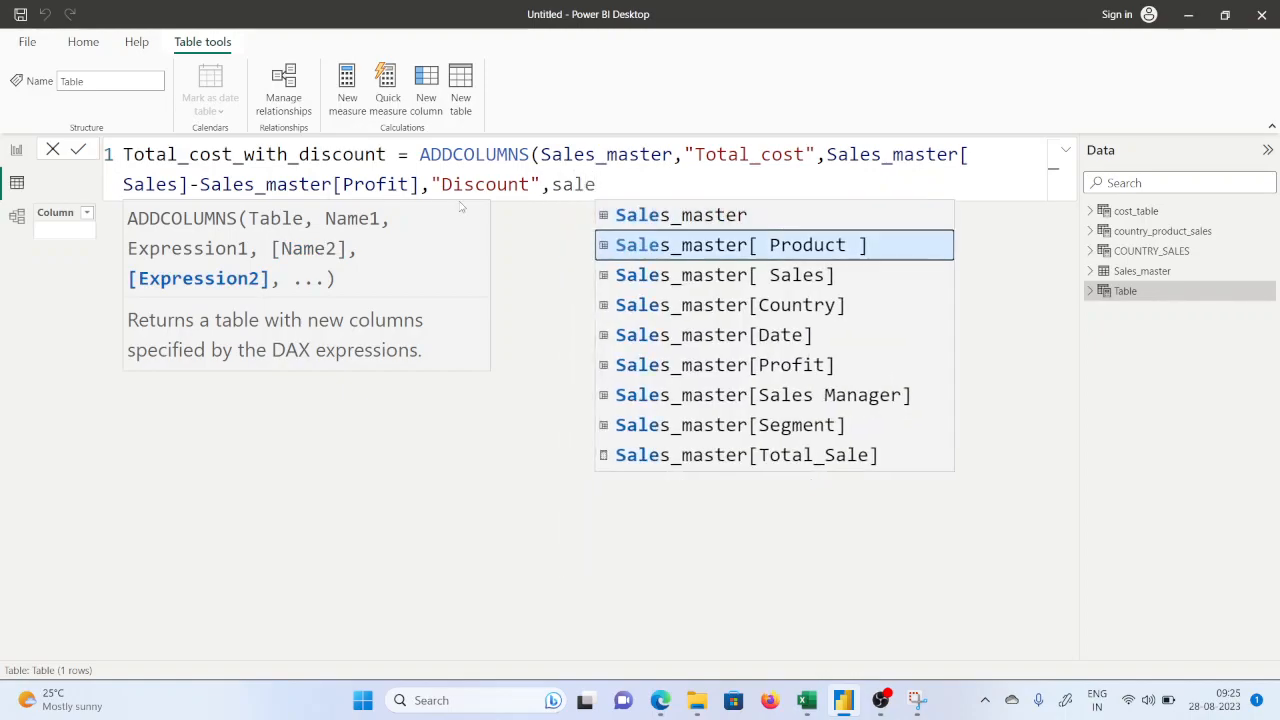
key("Up")
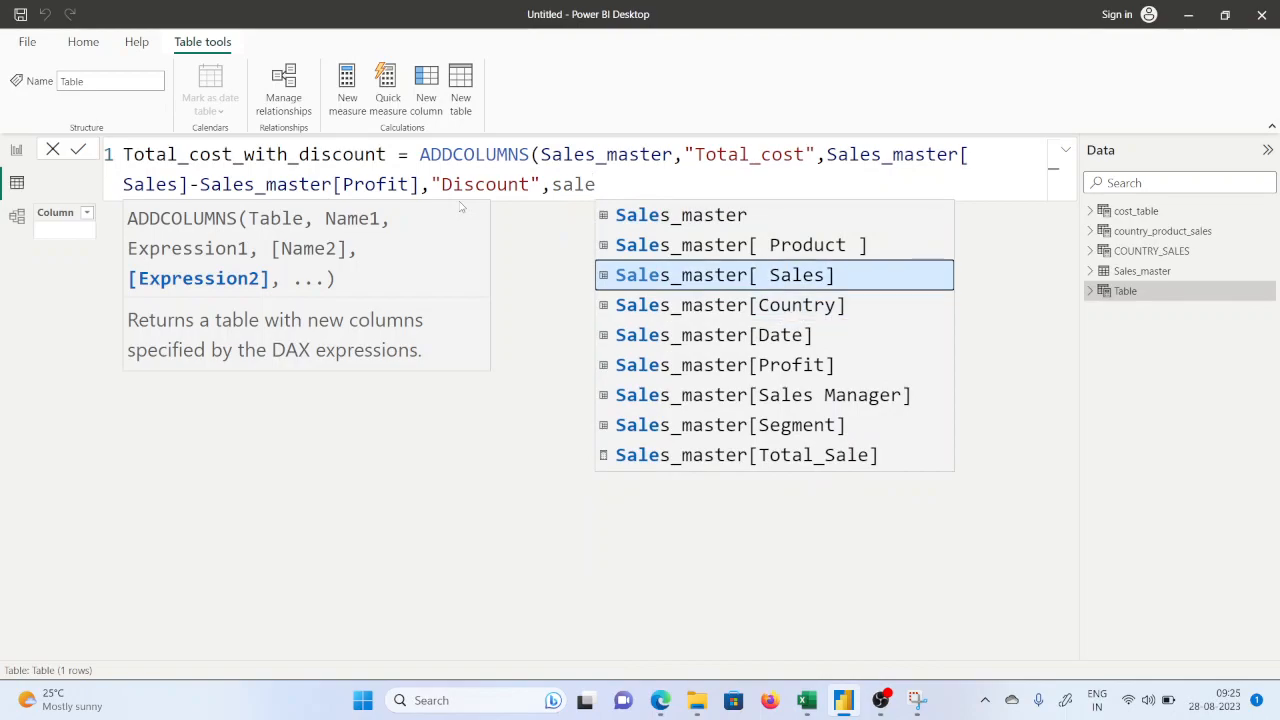
key("Tab")
type("*")
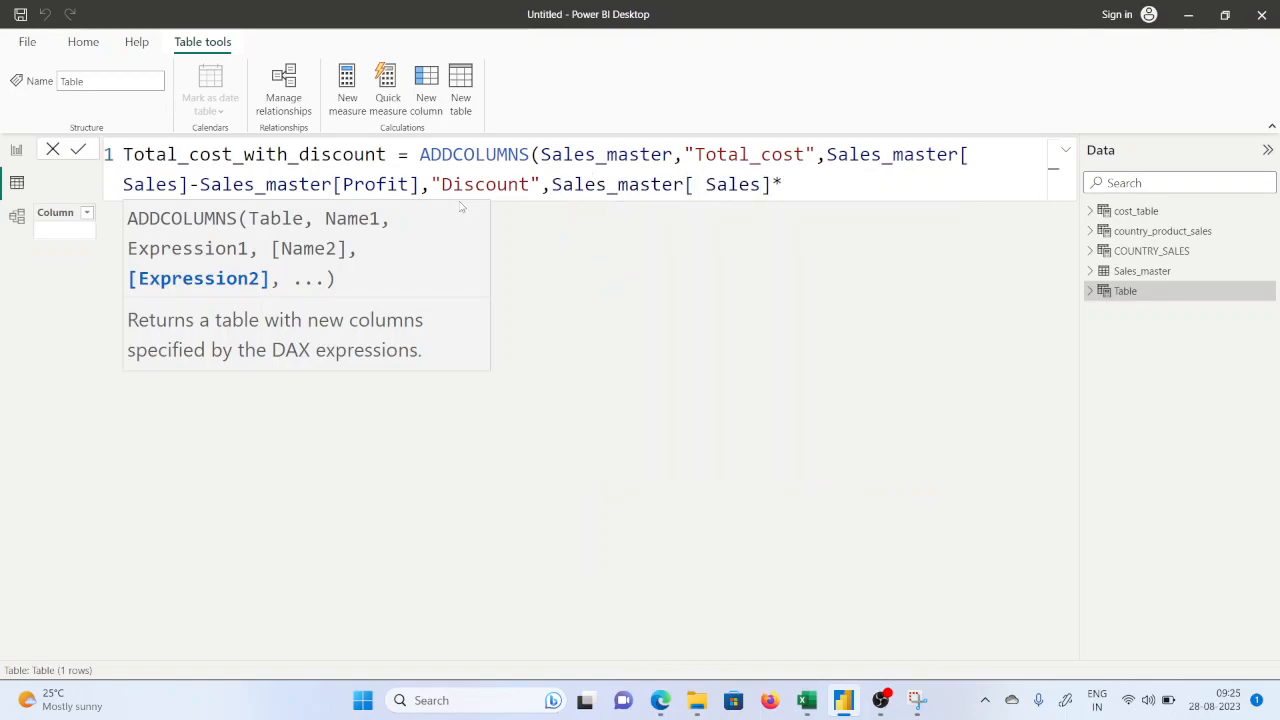
type("0.025)")
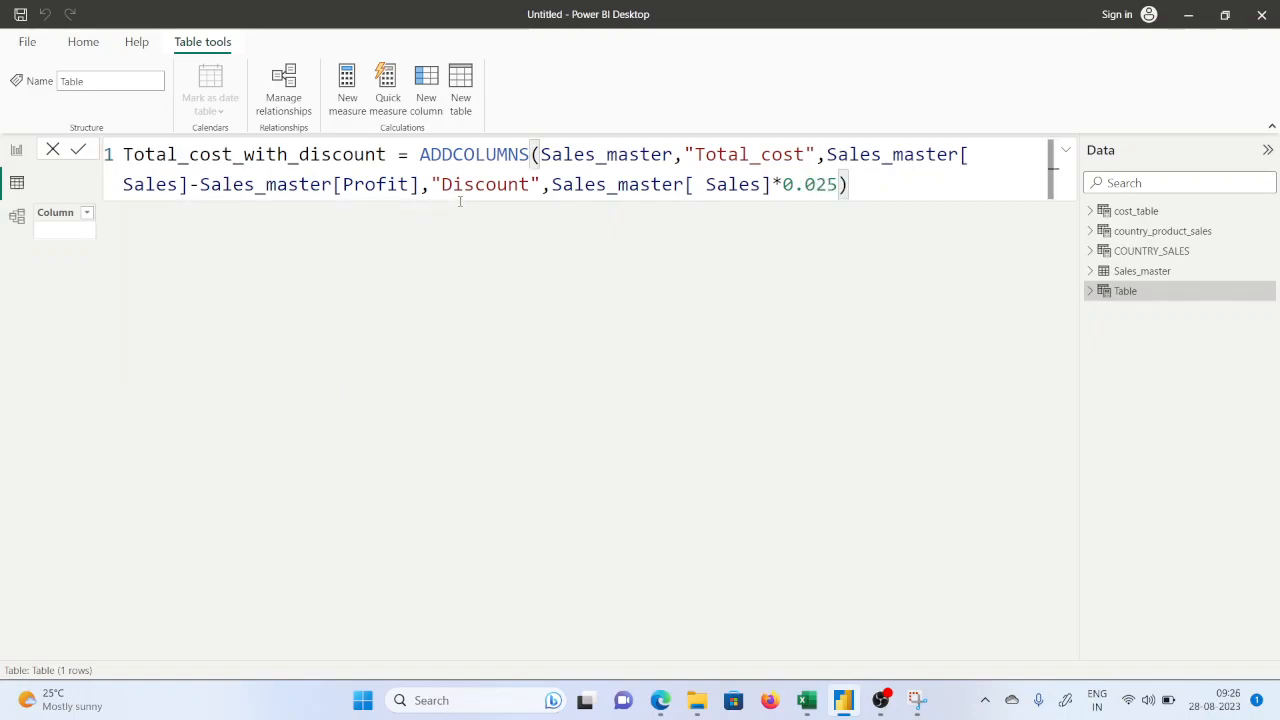
key("Return")
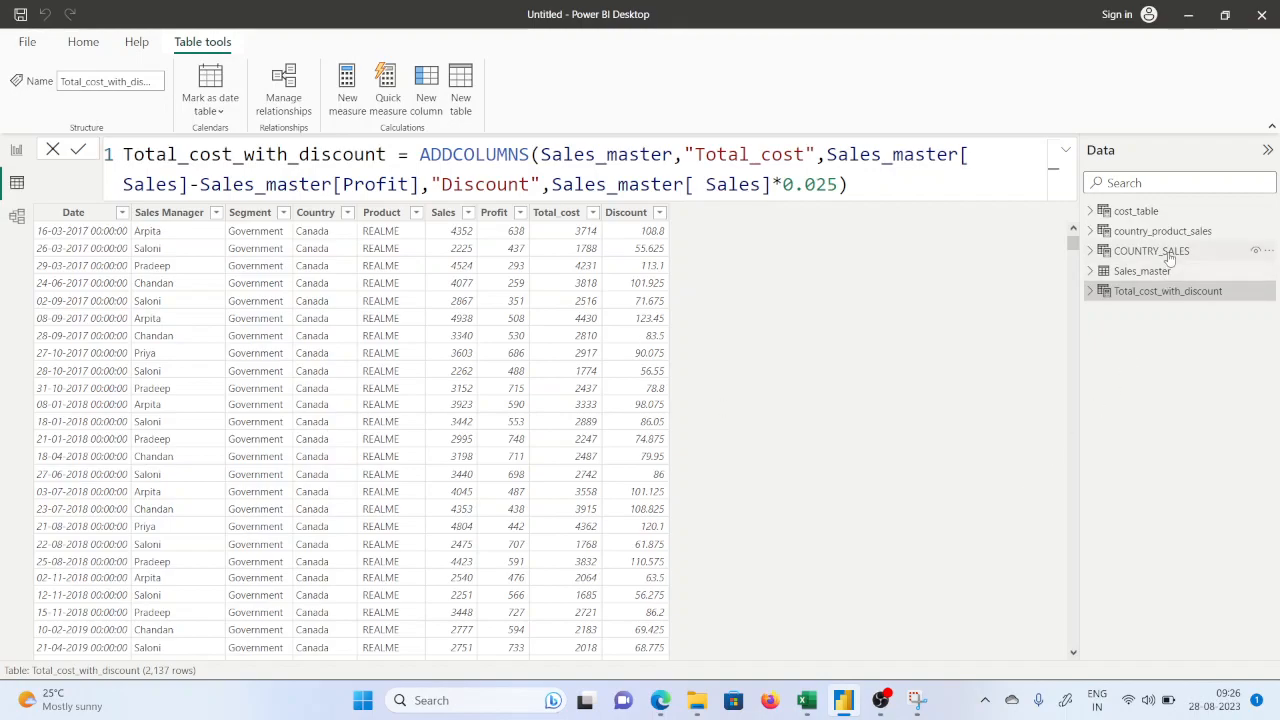
Compare the columns of the Sales_master, cost_table and Total_cost_with_discount tables
mouse_move(1138, 276)
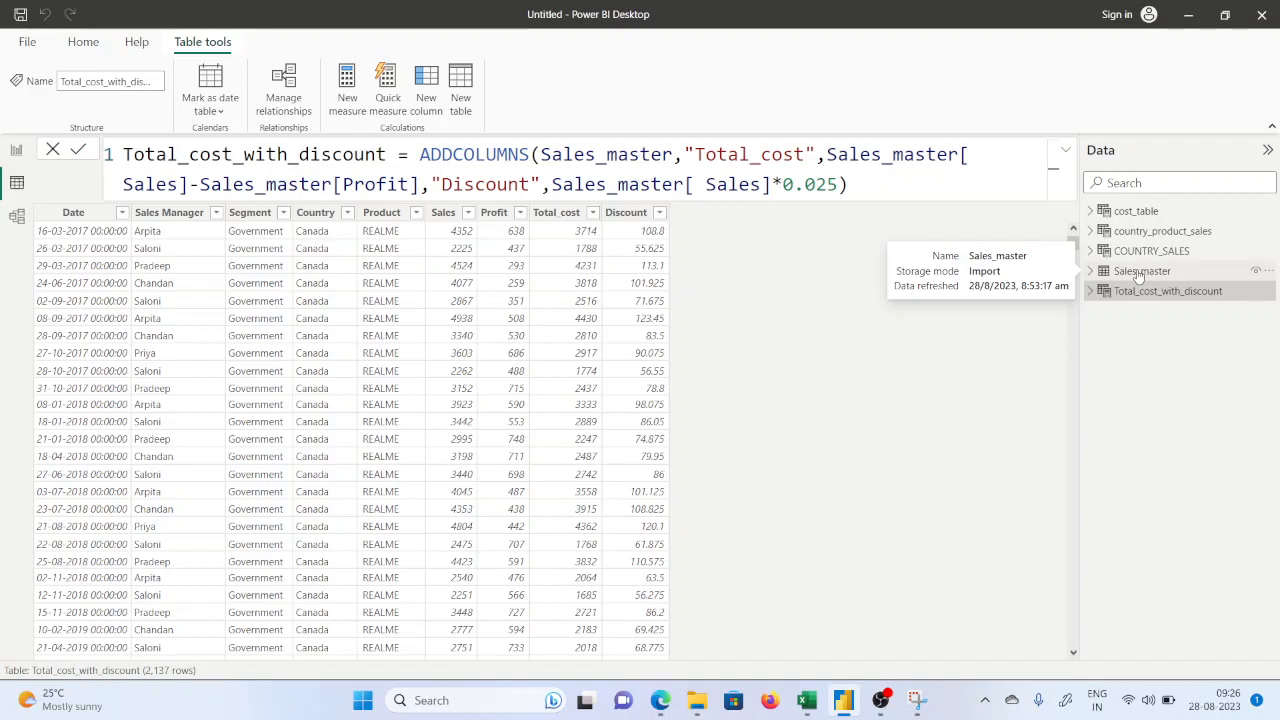
left_click(1138, 272)
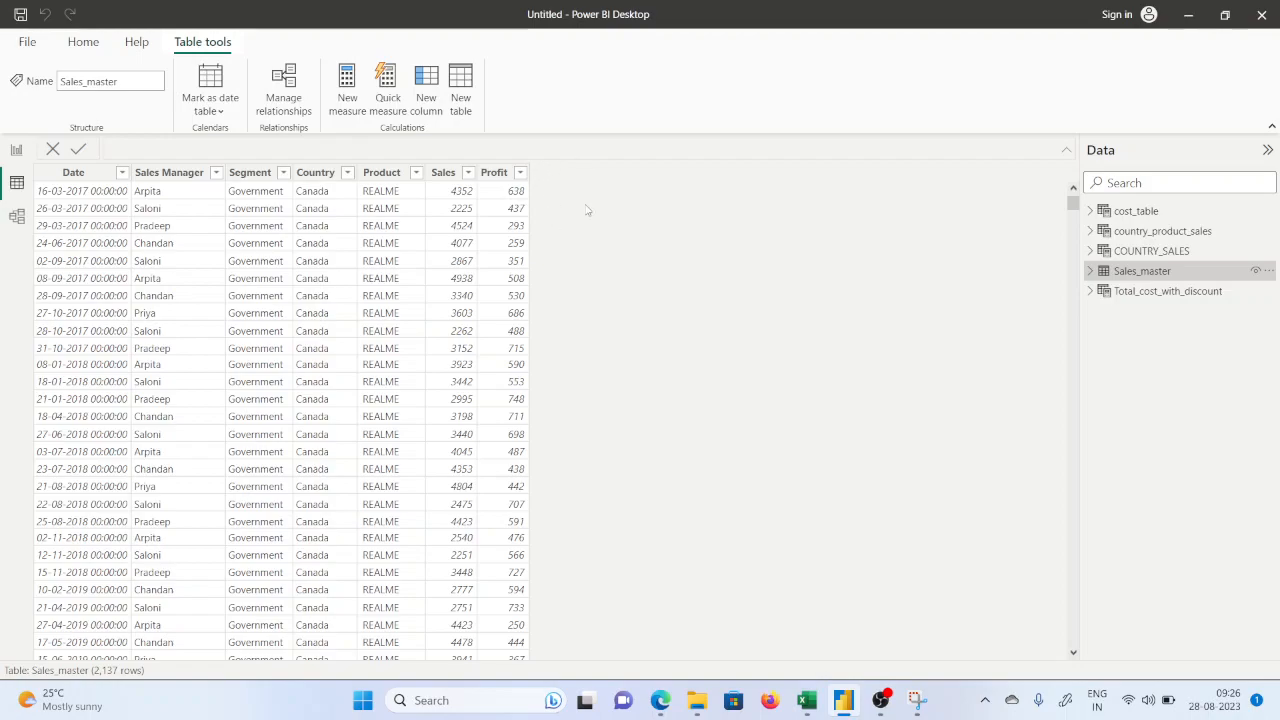
left_click(1135, 212)
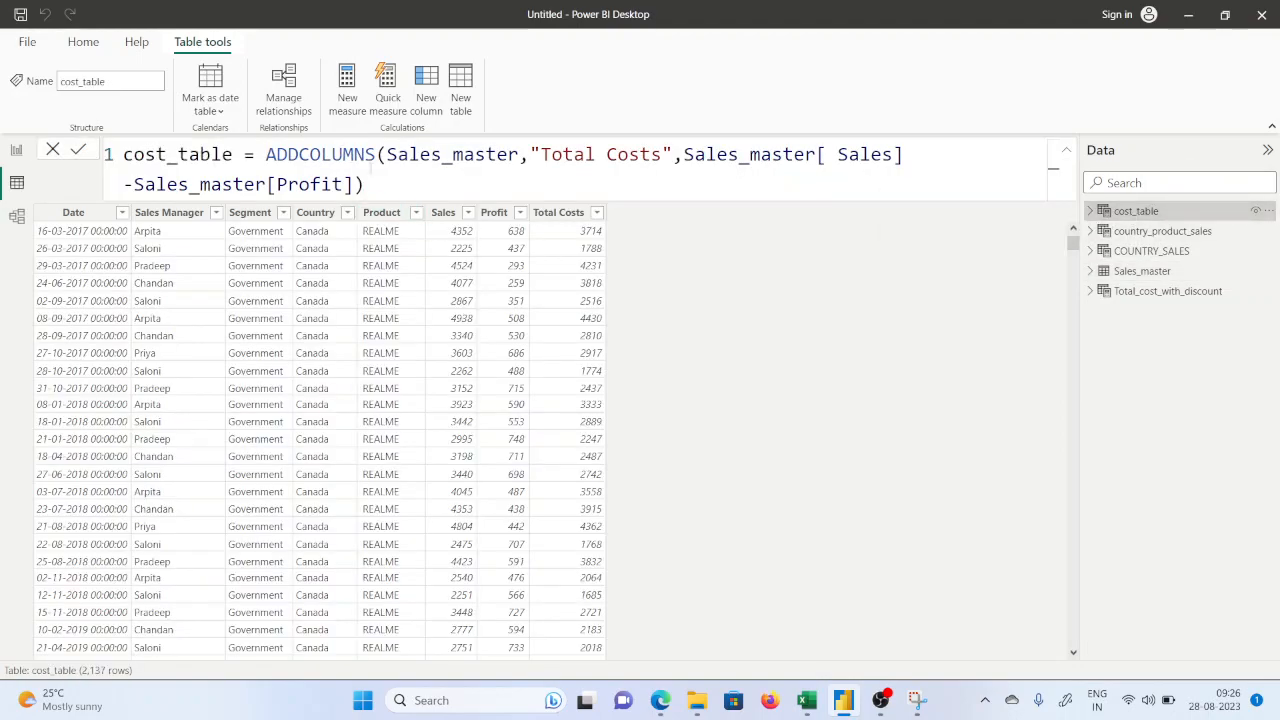
left_click(1160, 273)
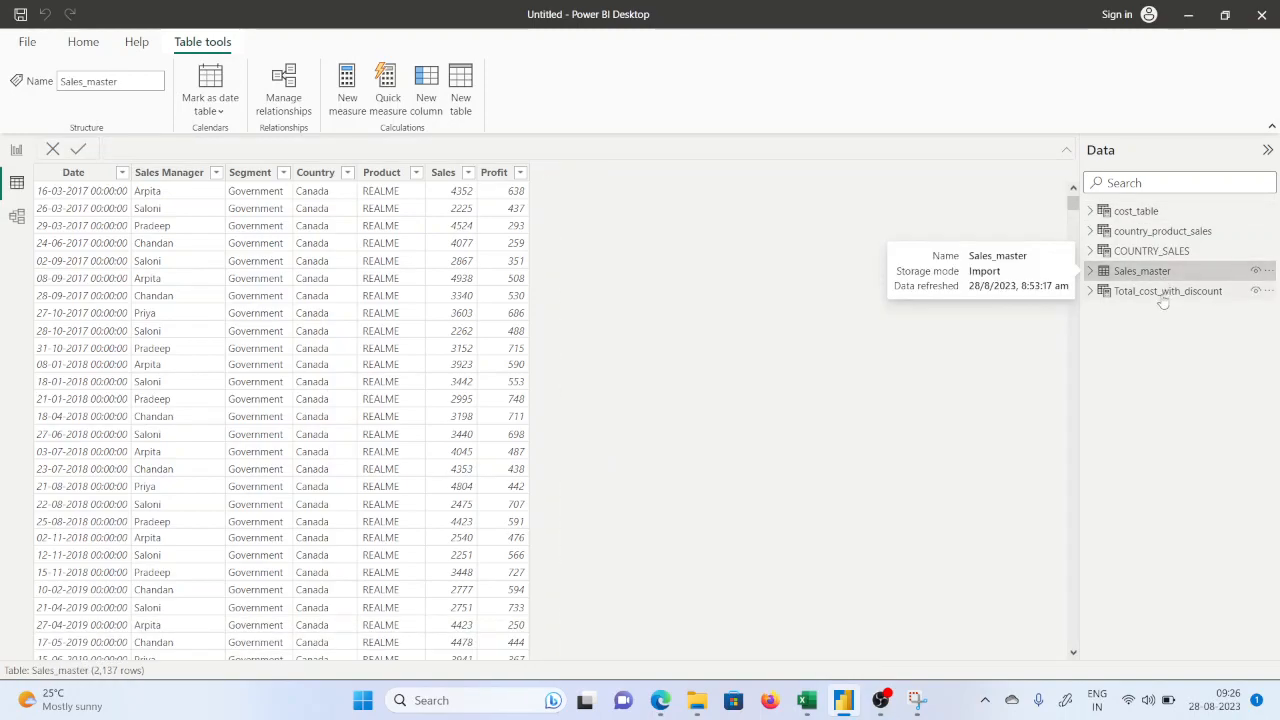
left_click(1162, 293)
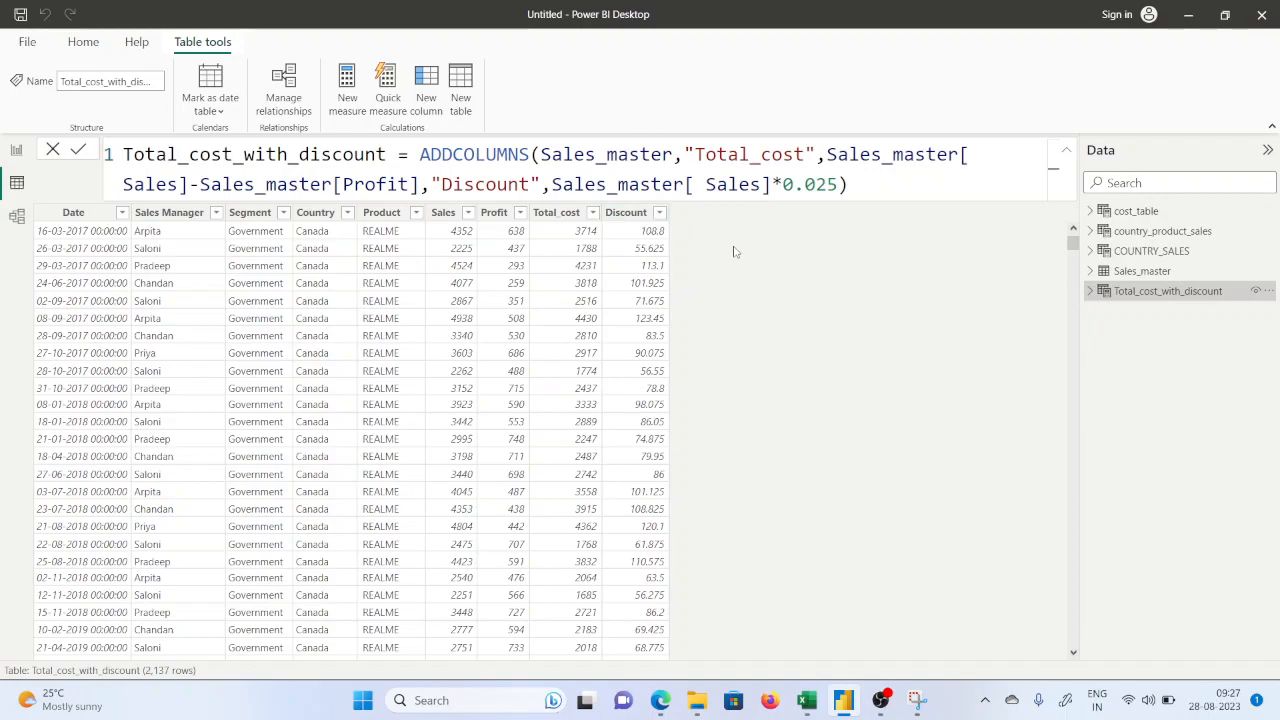
Check the Google Meet call, close its participant list, and return to Power BI Desktop with the call notification dismissed
mouse_move(660, 700)
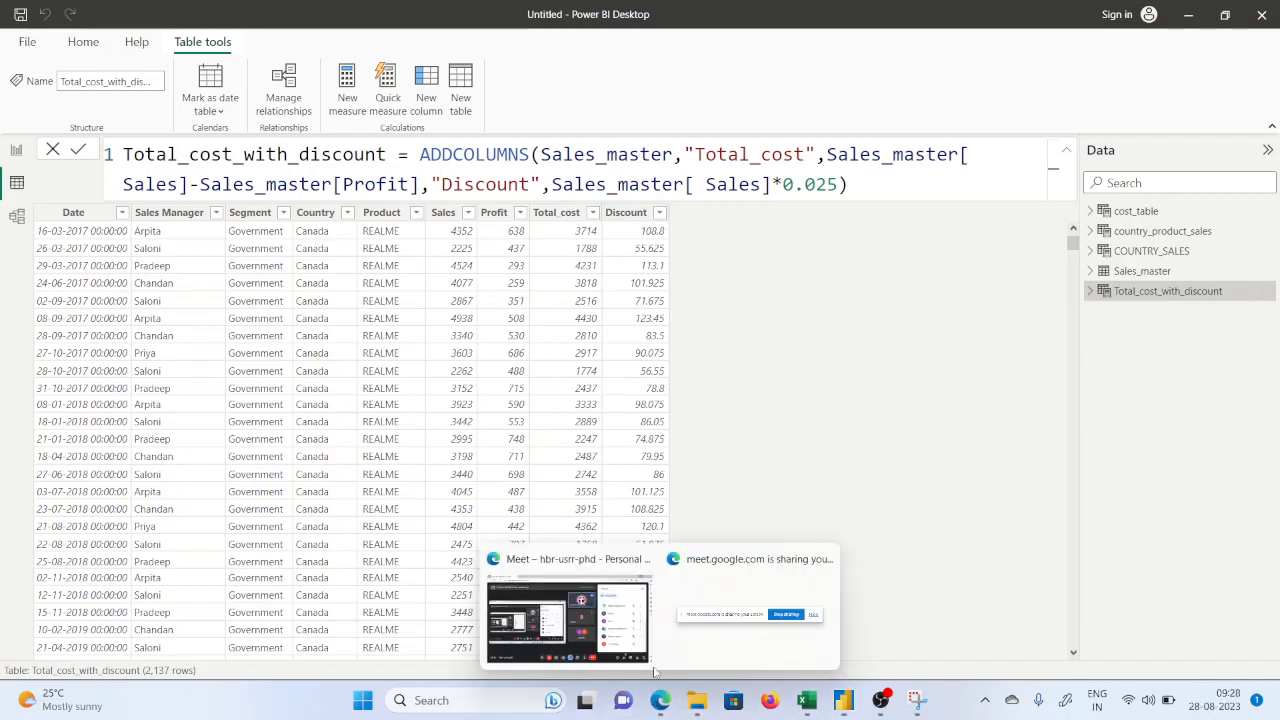
left_click(547, 638)
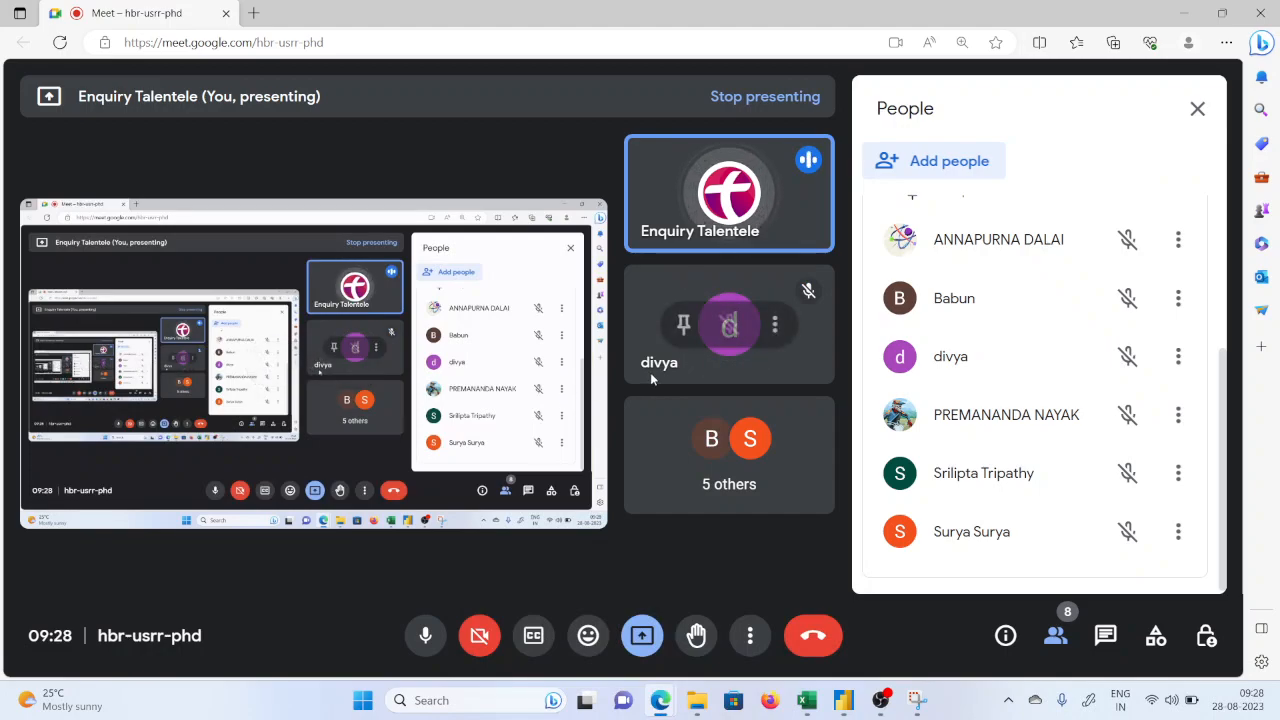
left_click(1188, 16)
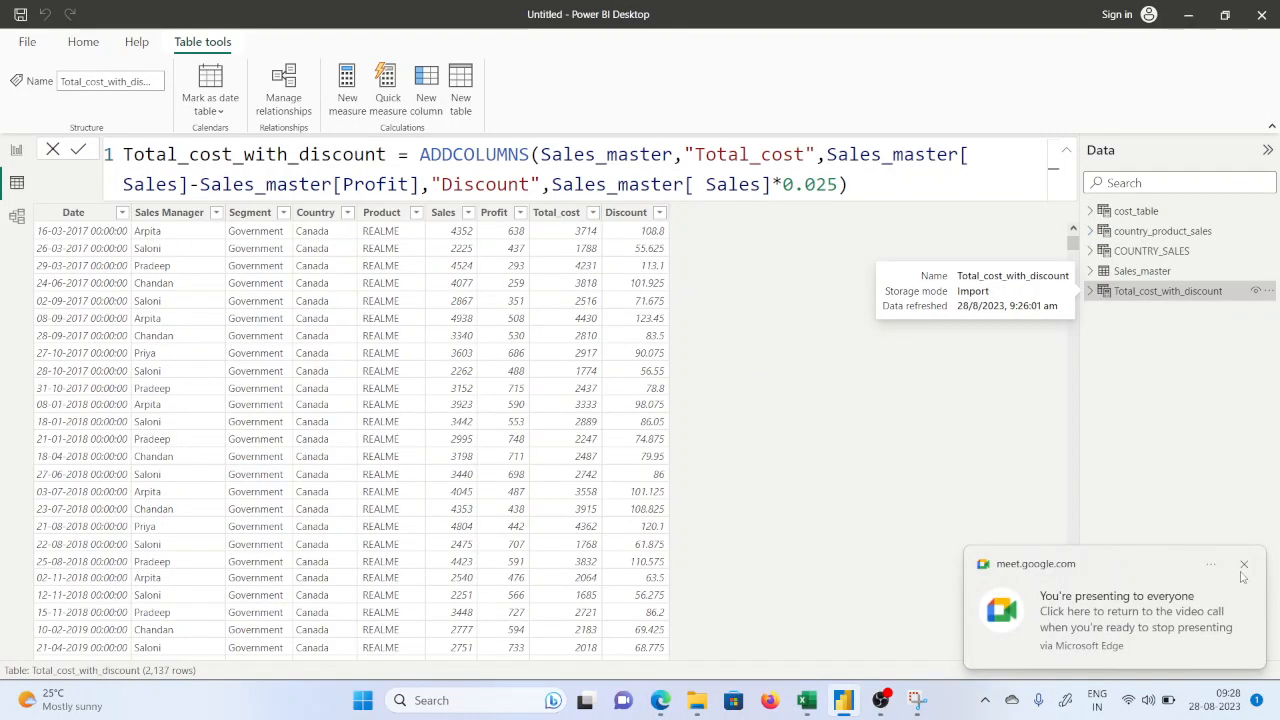
left_click(1244, 566)
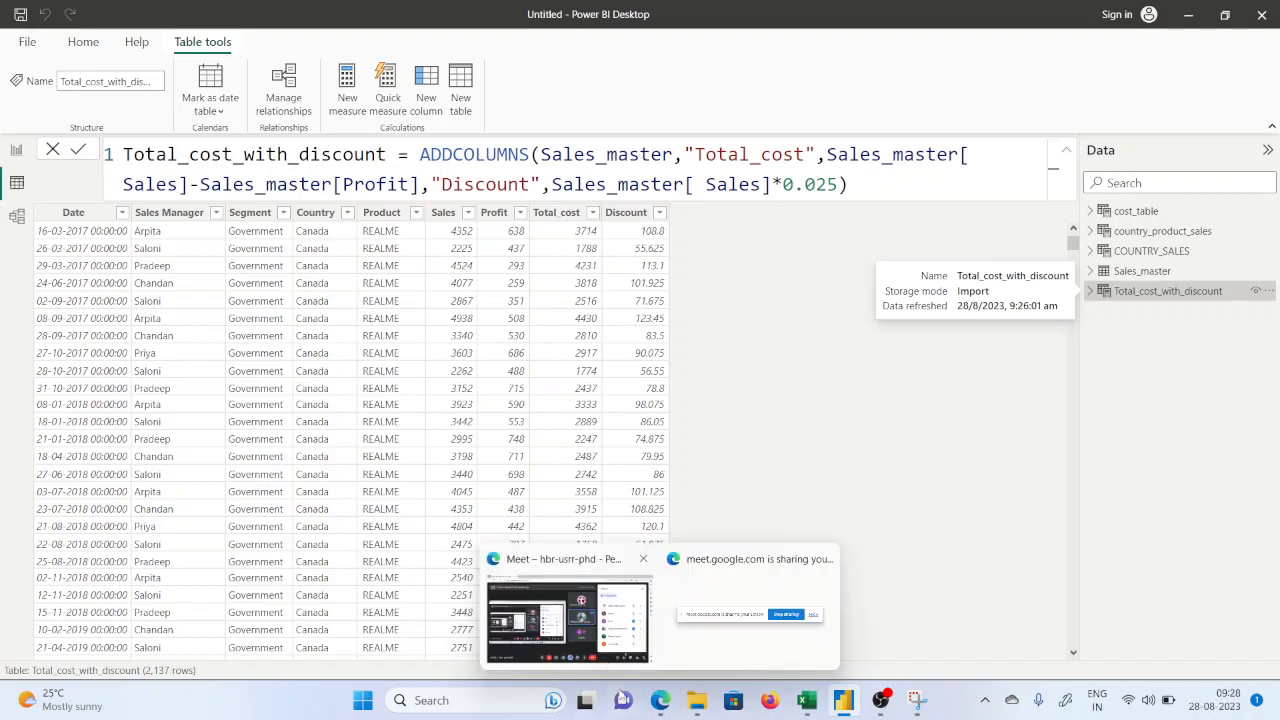
mouse_move(660, 700)
left_click(580, 635)
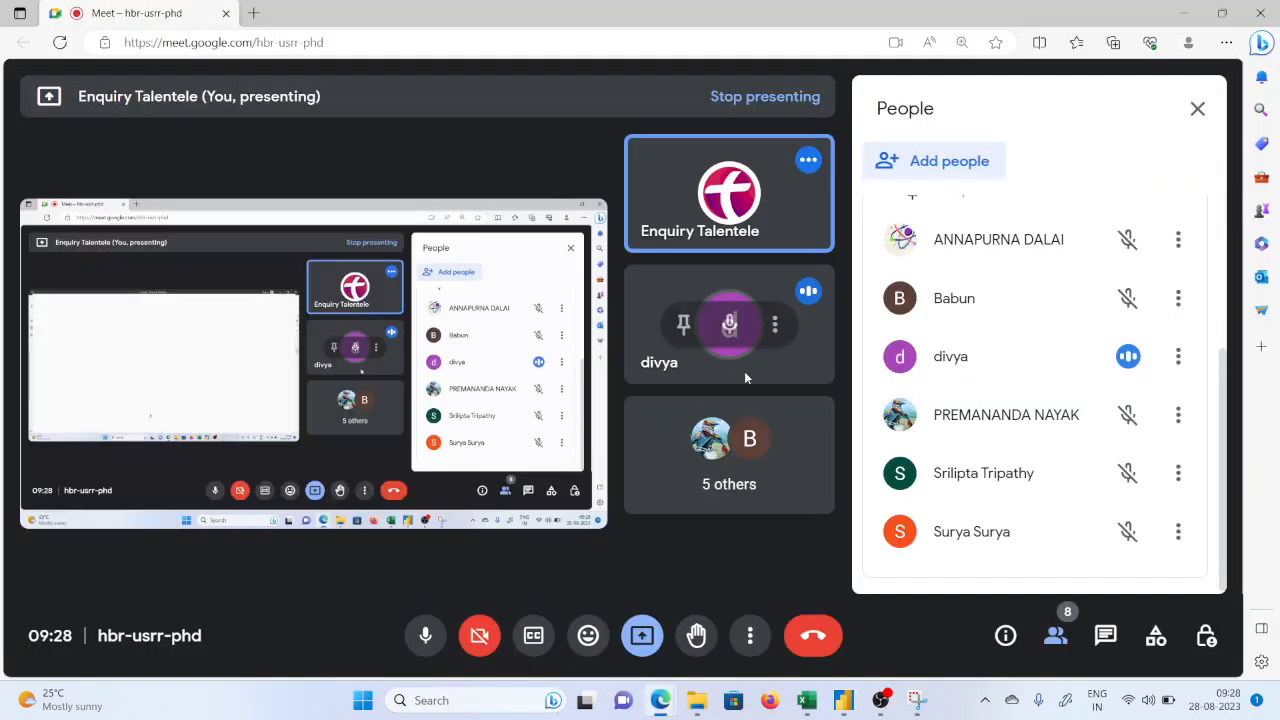
left_click(1202, 112)
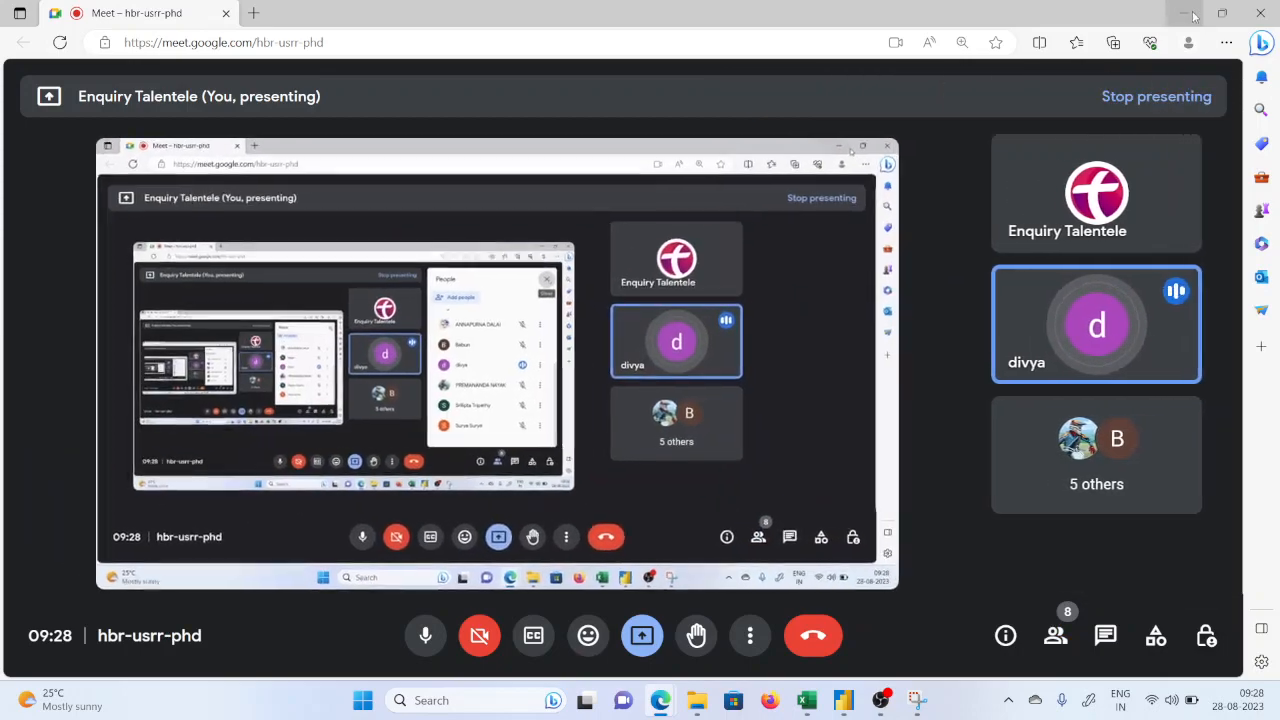
left_click(1185, 14)
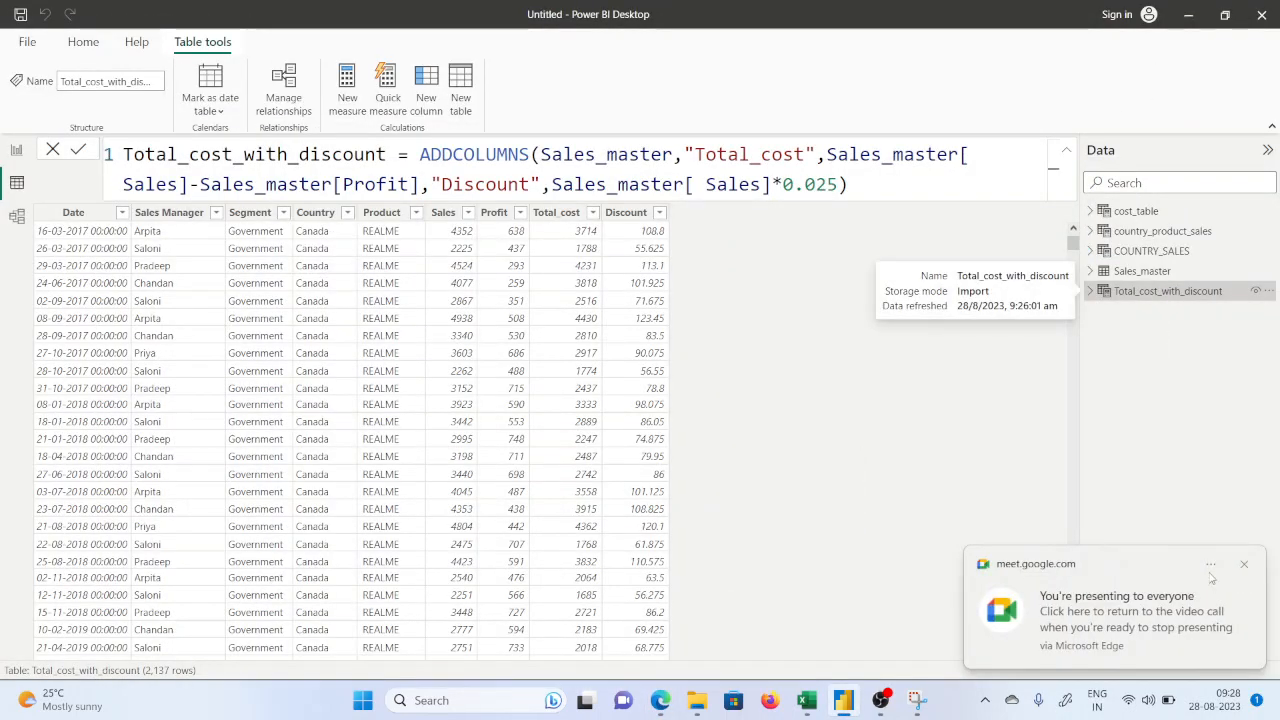
left_click(1245, 565)
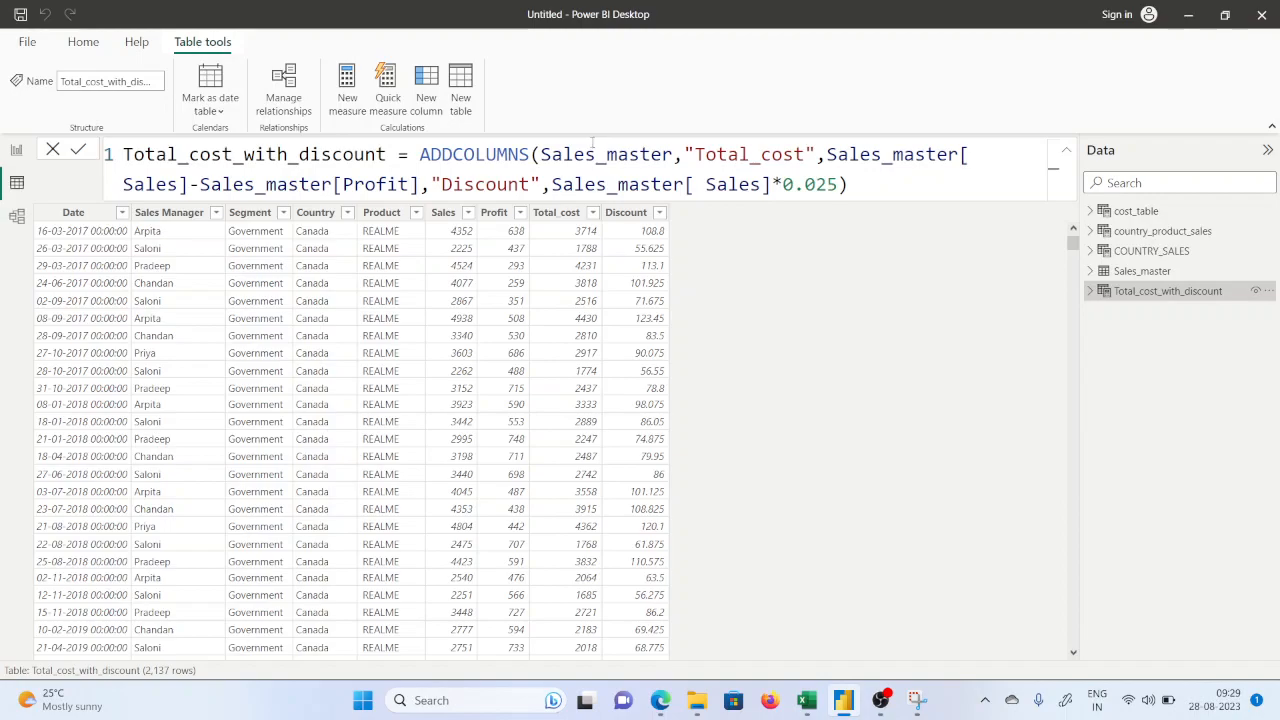
Examine the Sales_master, "Total_cost" and "Discount" arguments in the Total_cost_with_discount formula against the Sales_master table
double_click(596, 154)
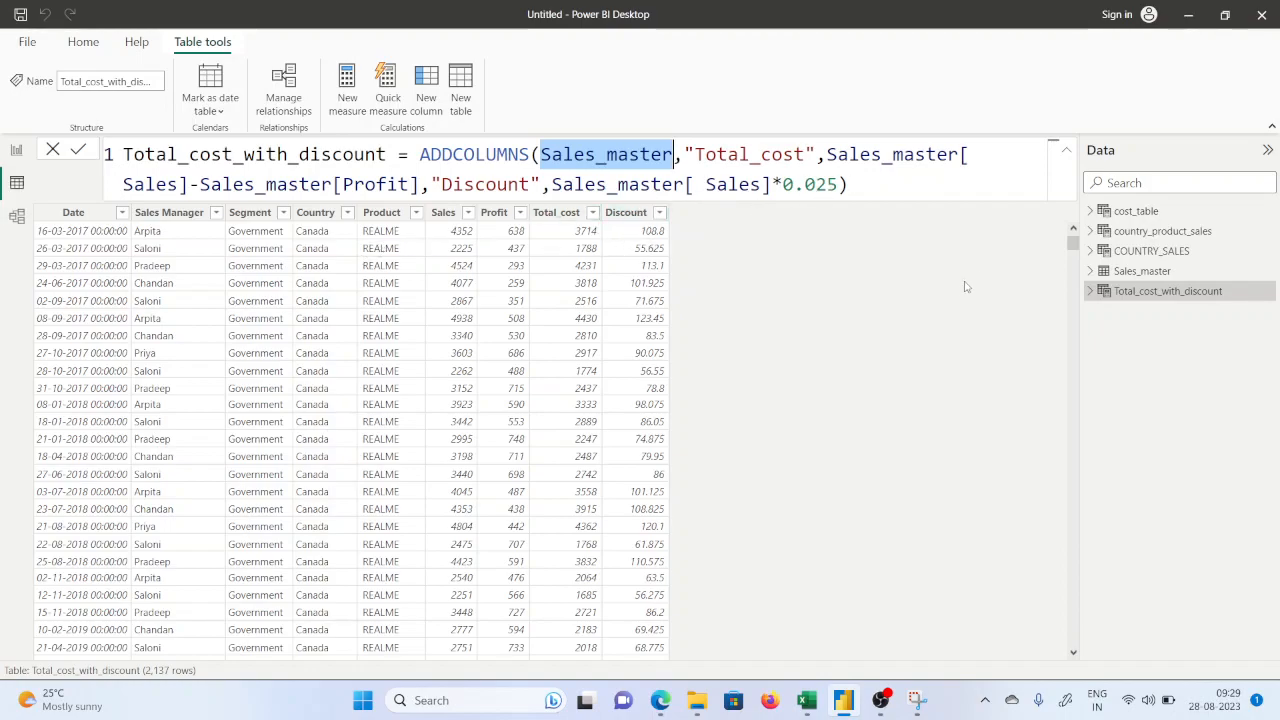
left_click(1140, 271)
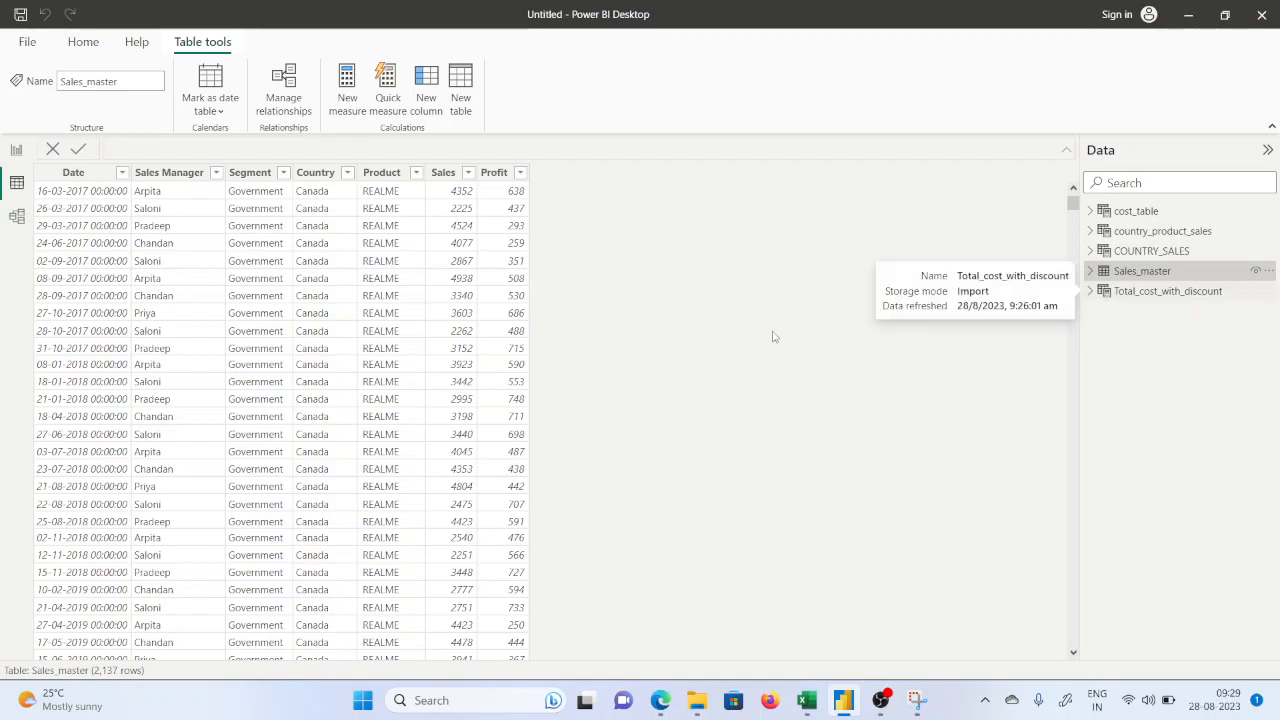
left_click(1165, 291)
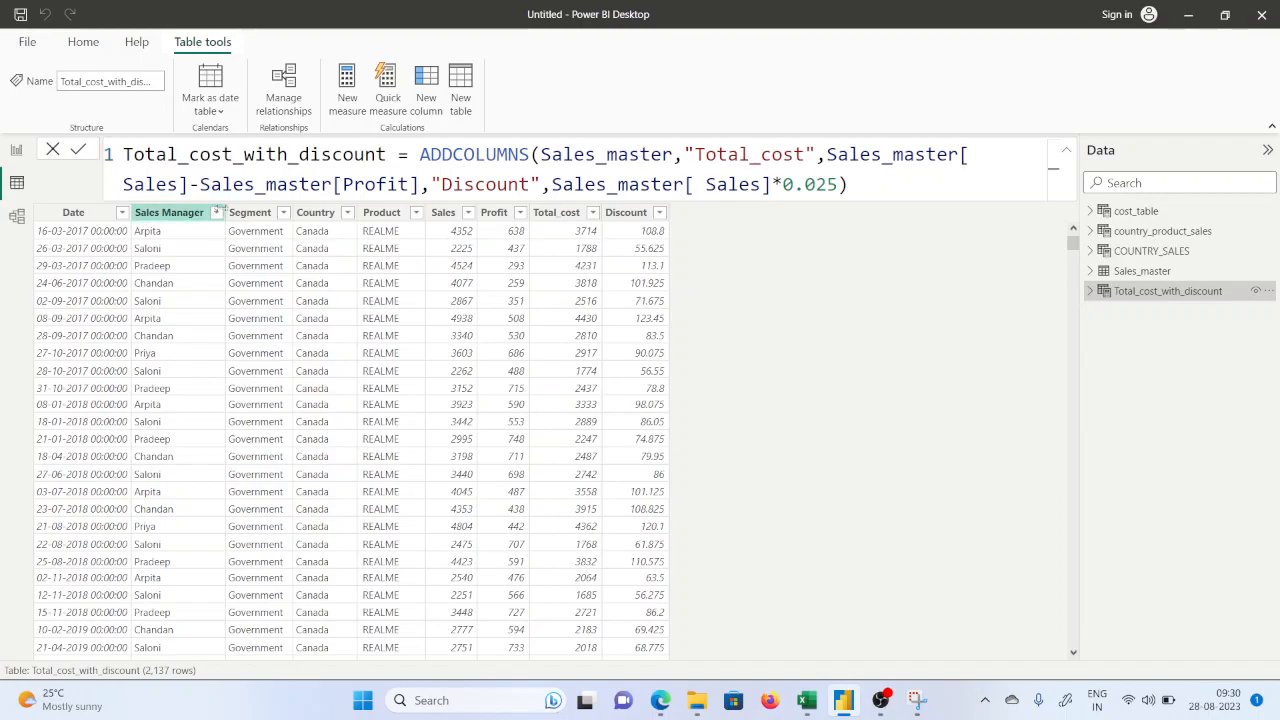
double_click(722, 156)
double_click(475, 184)
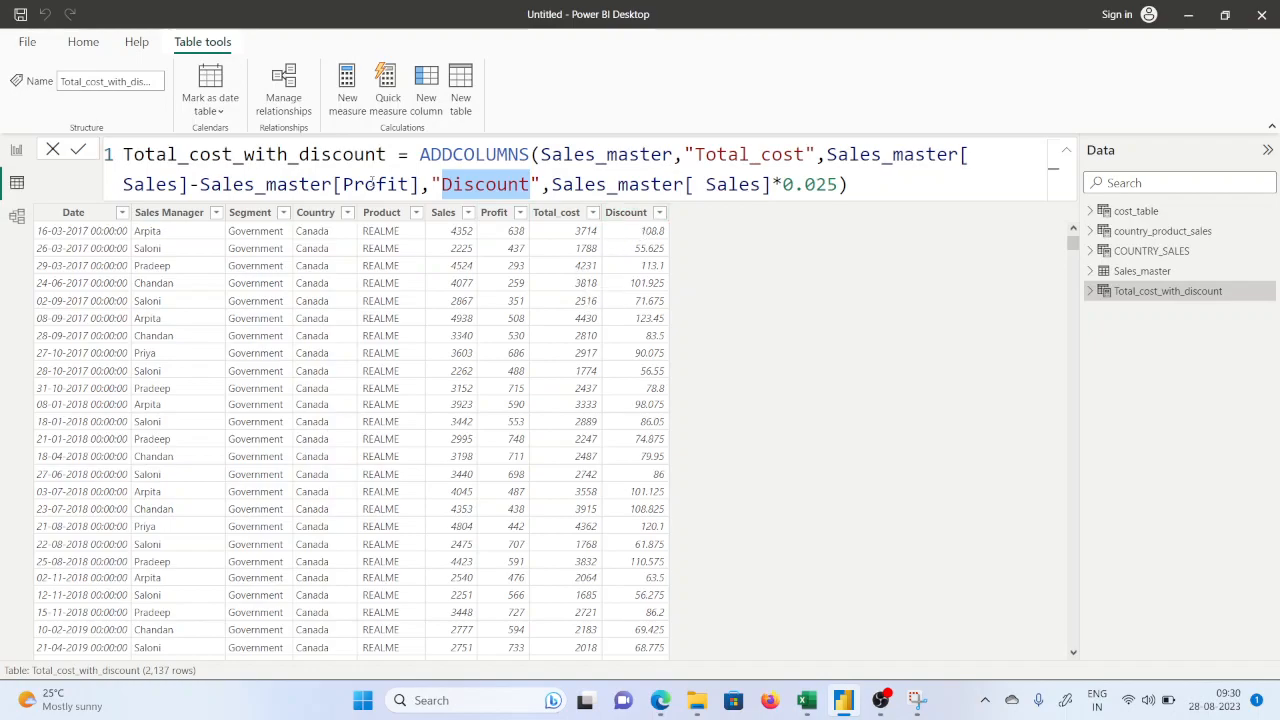
left_click(723, 344)
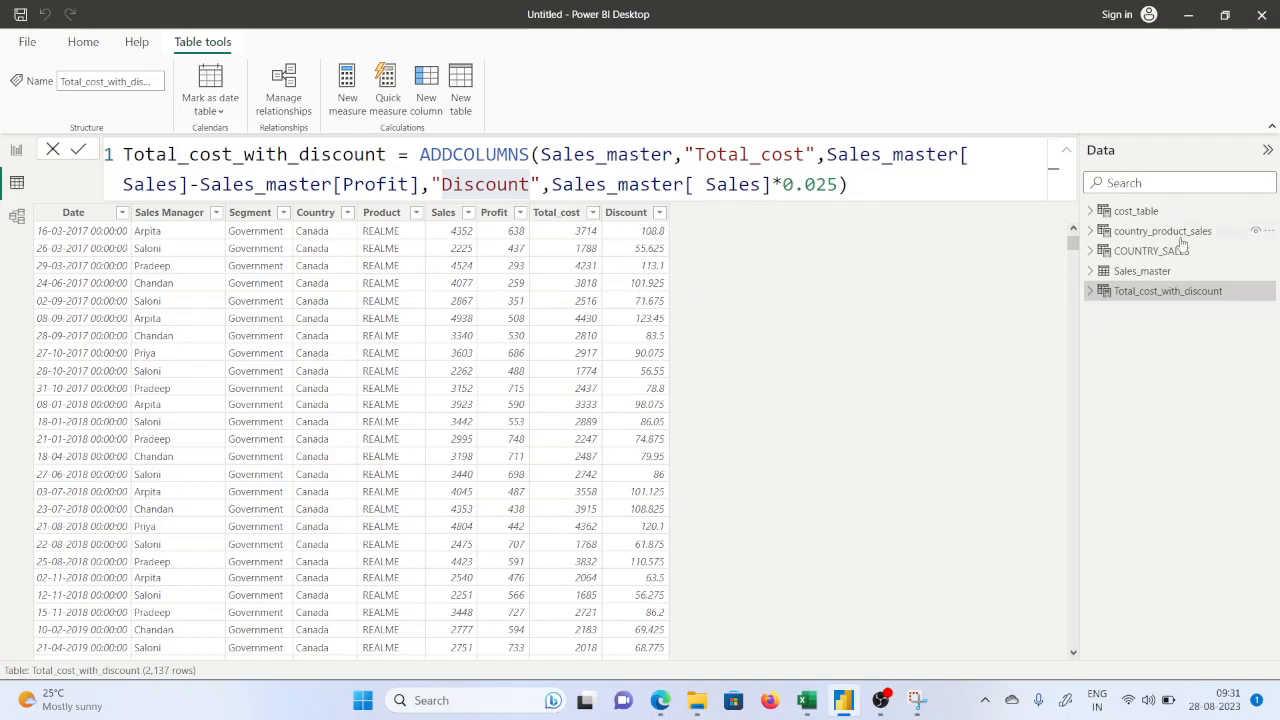
Compare cost_table with Total_cost_with_discount and glance at the report page before returning to the table data
left_click(1137, 214)
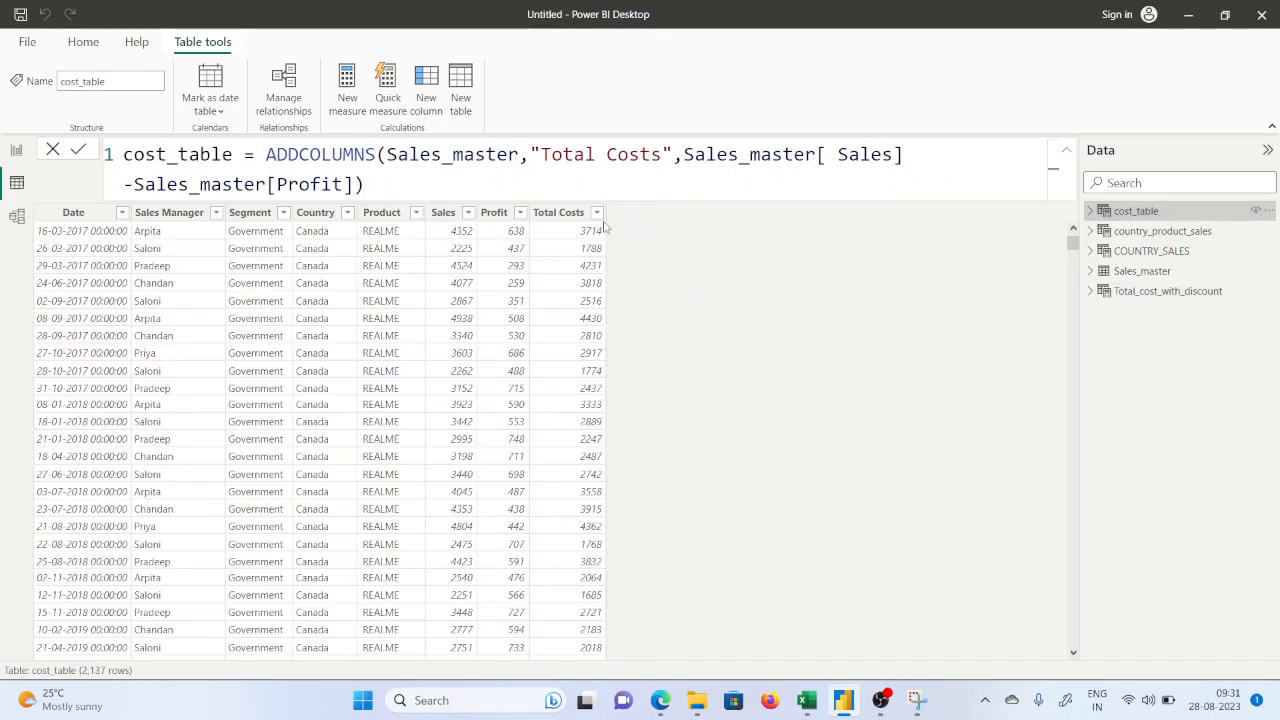
left_click(1180, 291)
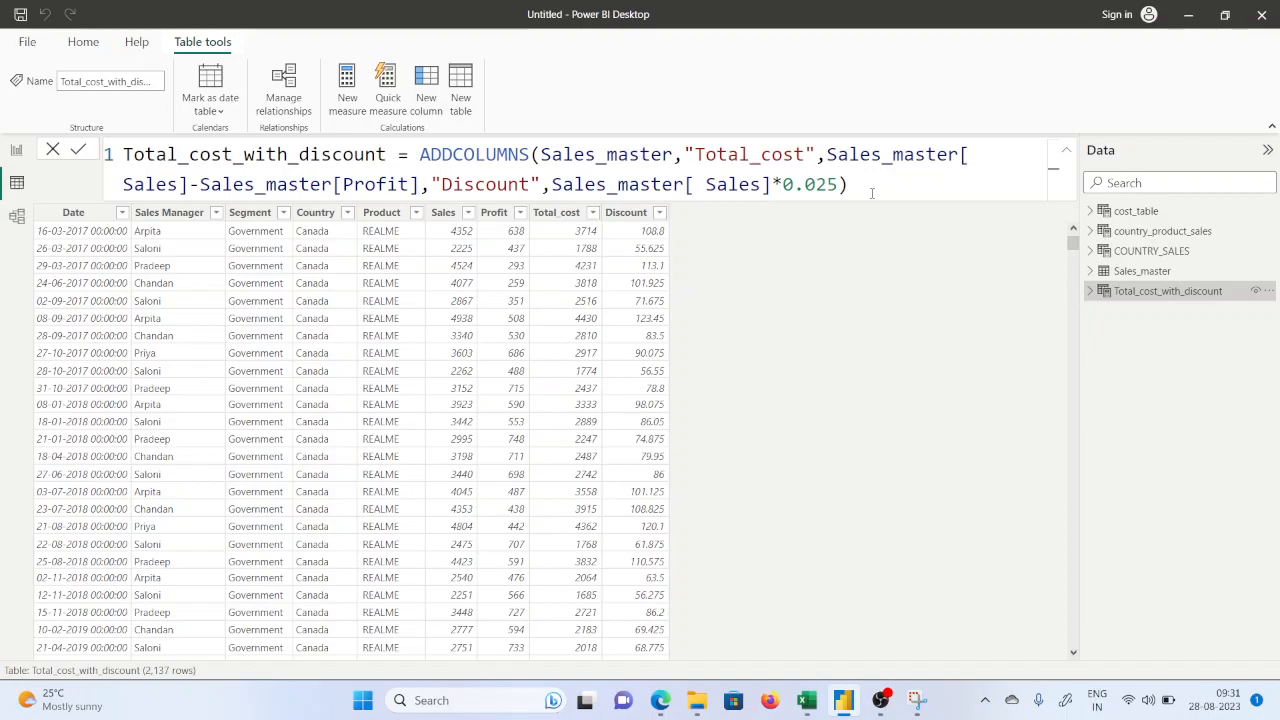
left_click(22, 162)
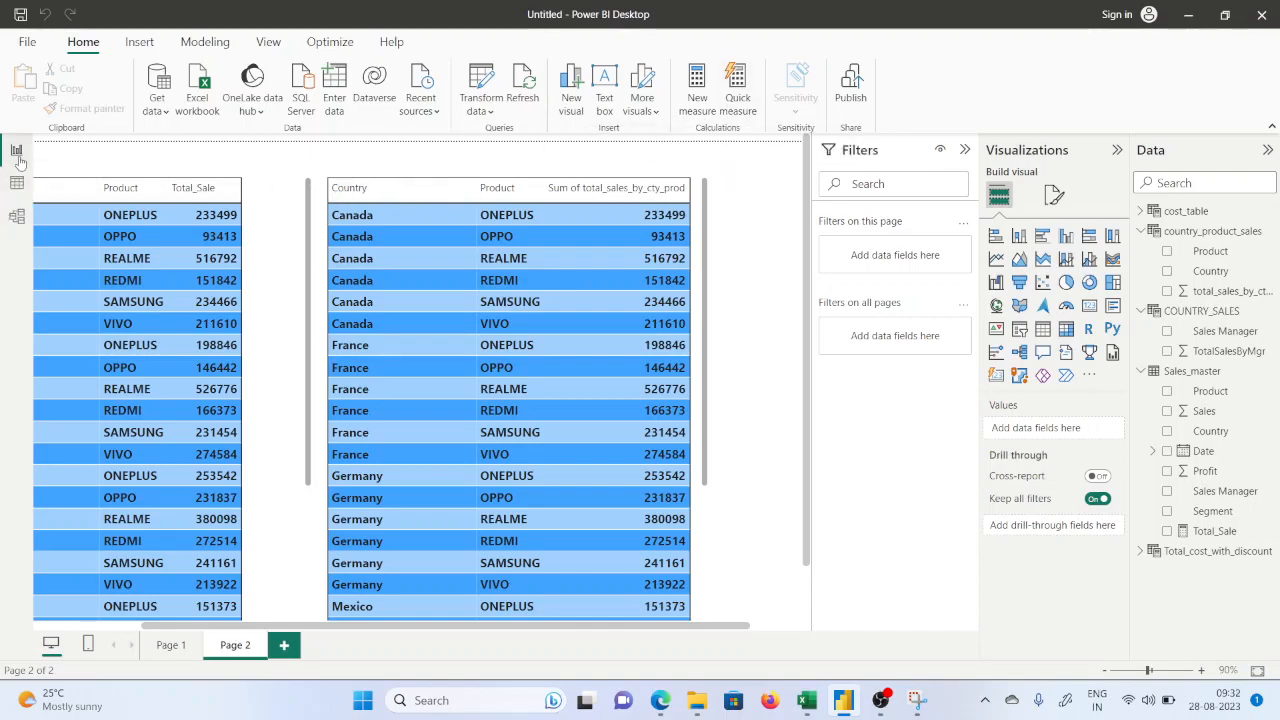
left_click(17, 184)
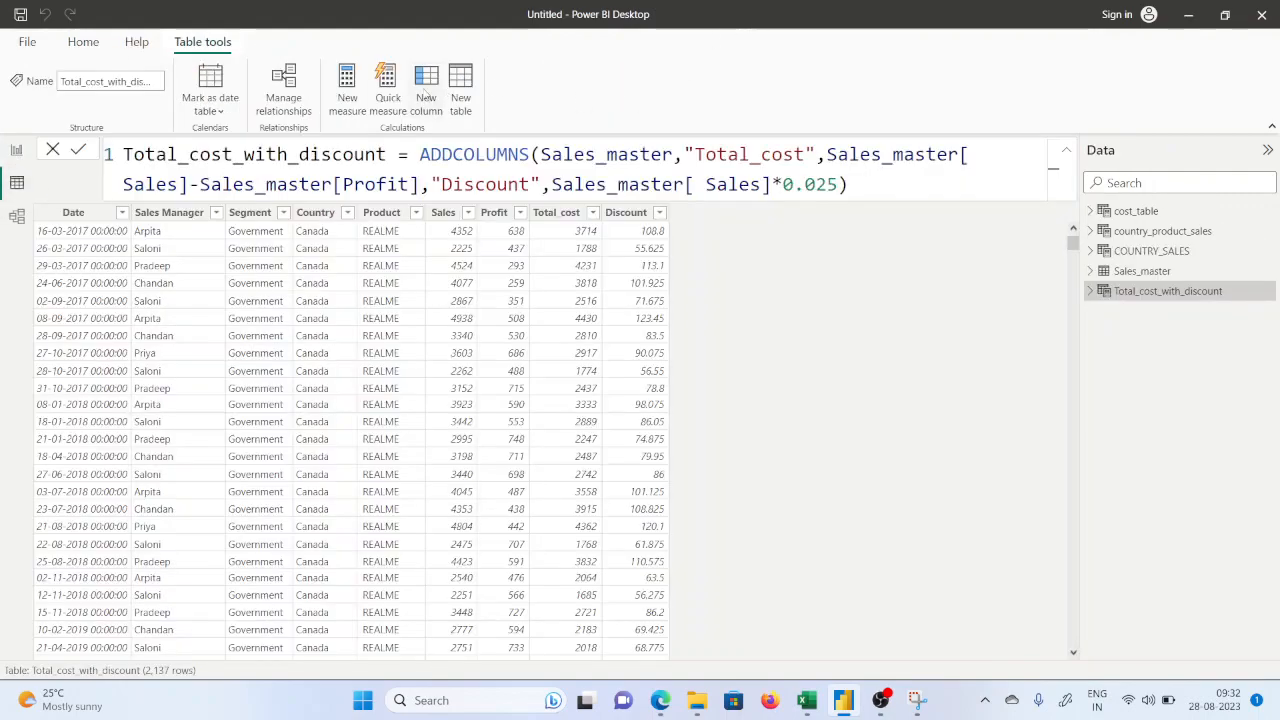
Create a new calculated table named Limited_columns with its formula left empty
left_click(461, 88)
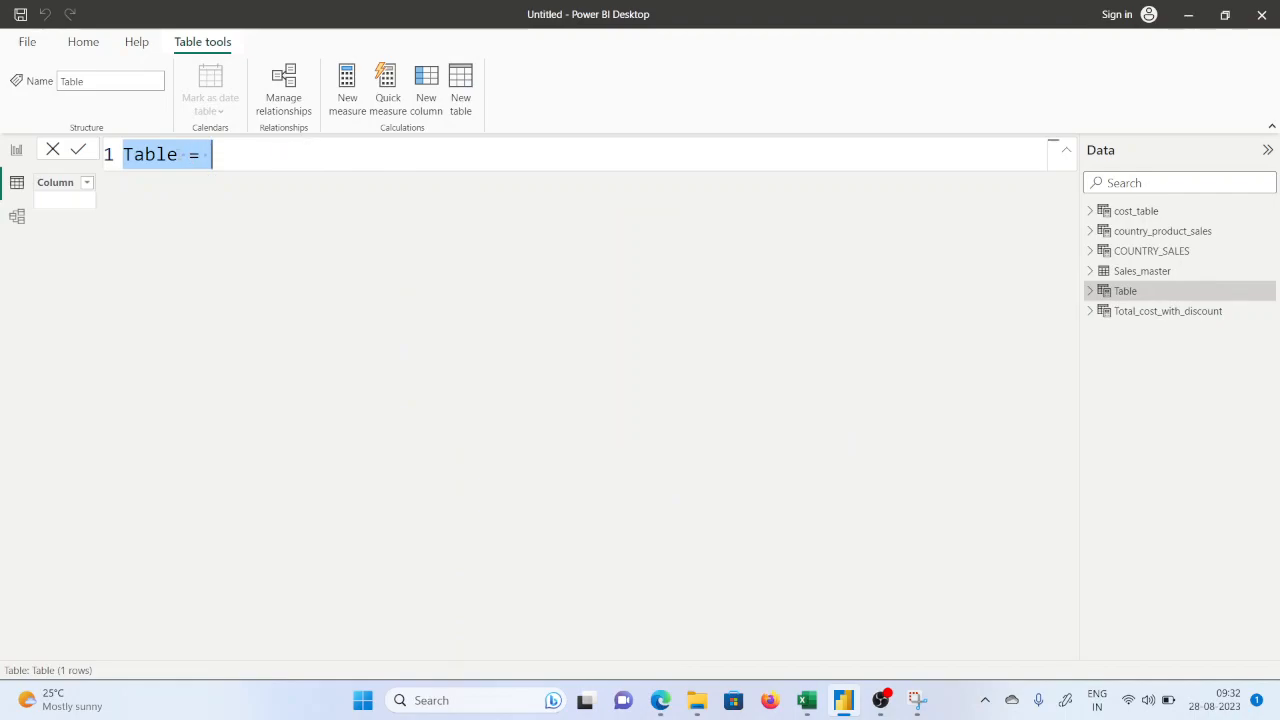
key("shift+Left")
key("shift+Left")
key("shift+Left")
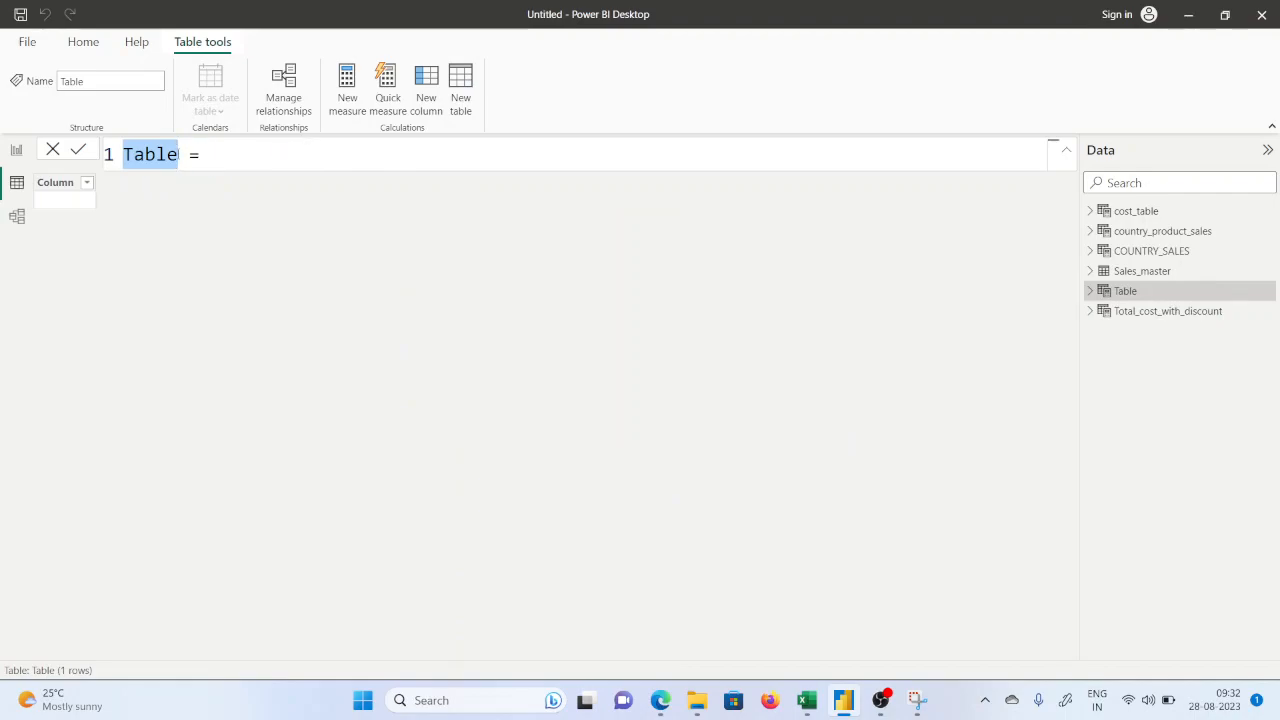
type("Limited")
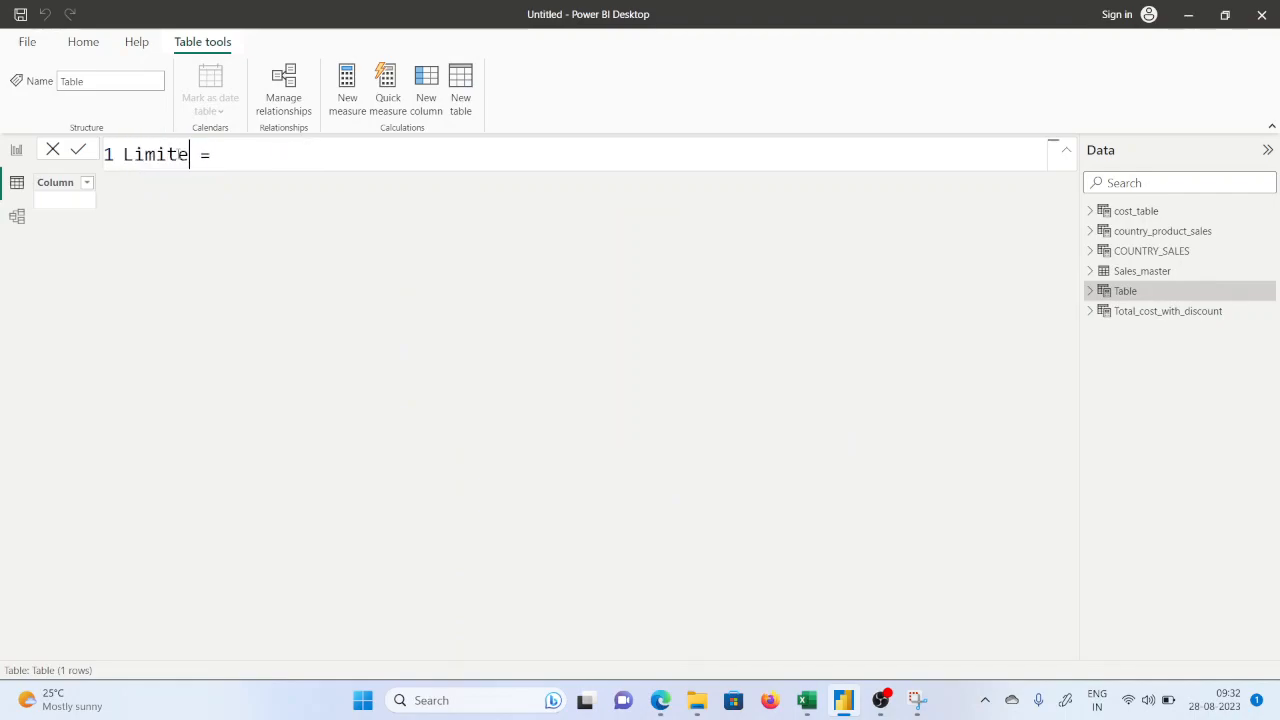
type("_columns")
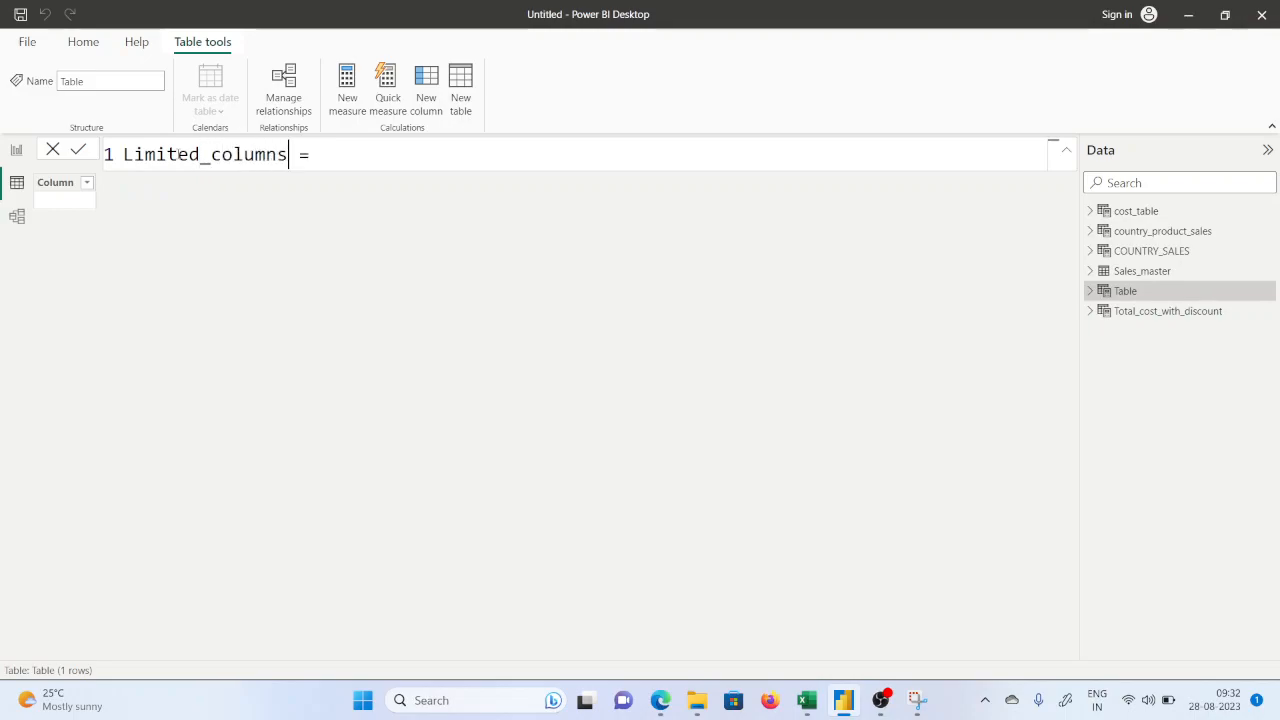
key("Return")
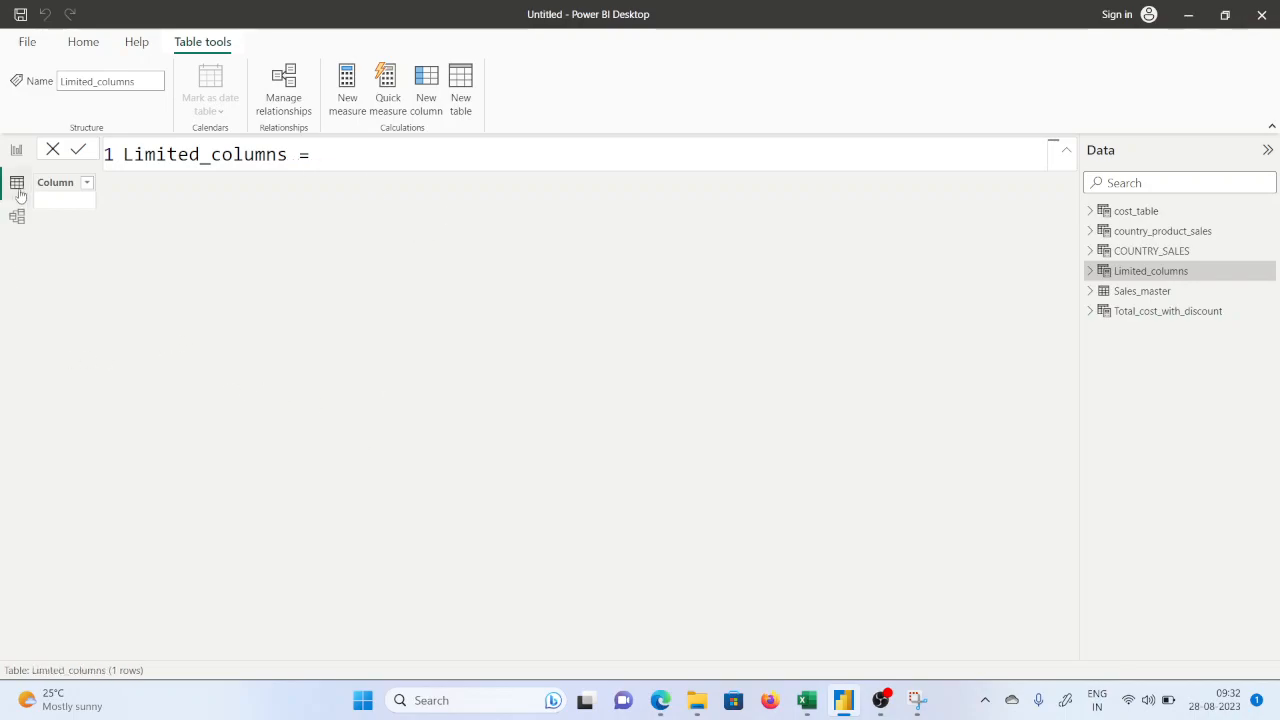
Load the Orders sheet from the Global Superstore Excel workbook into the data model
left_click(1147, 293)
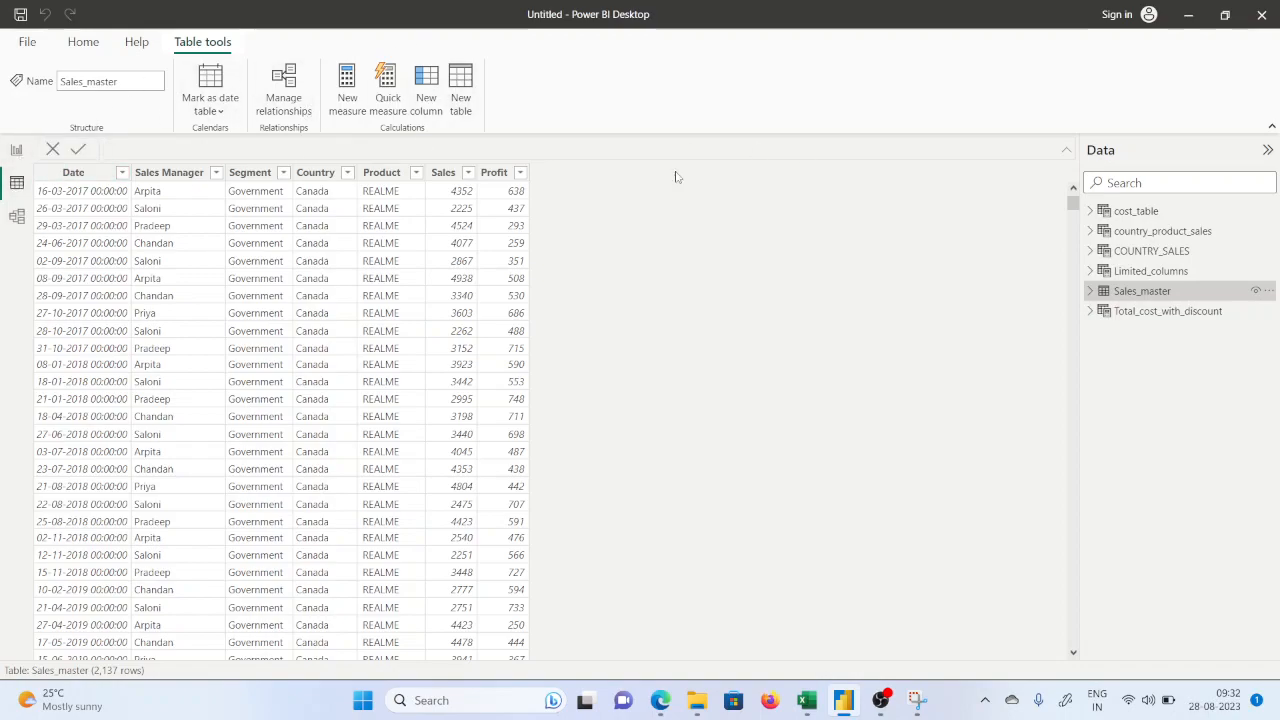
left_click(88, 42)
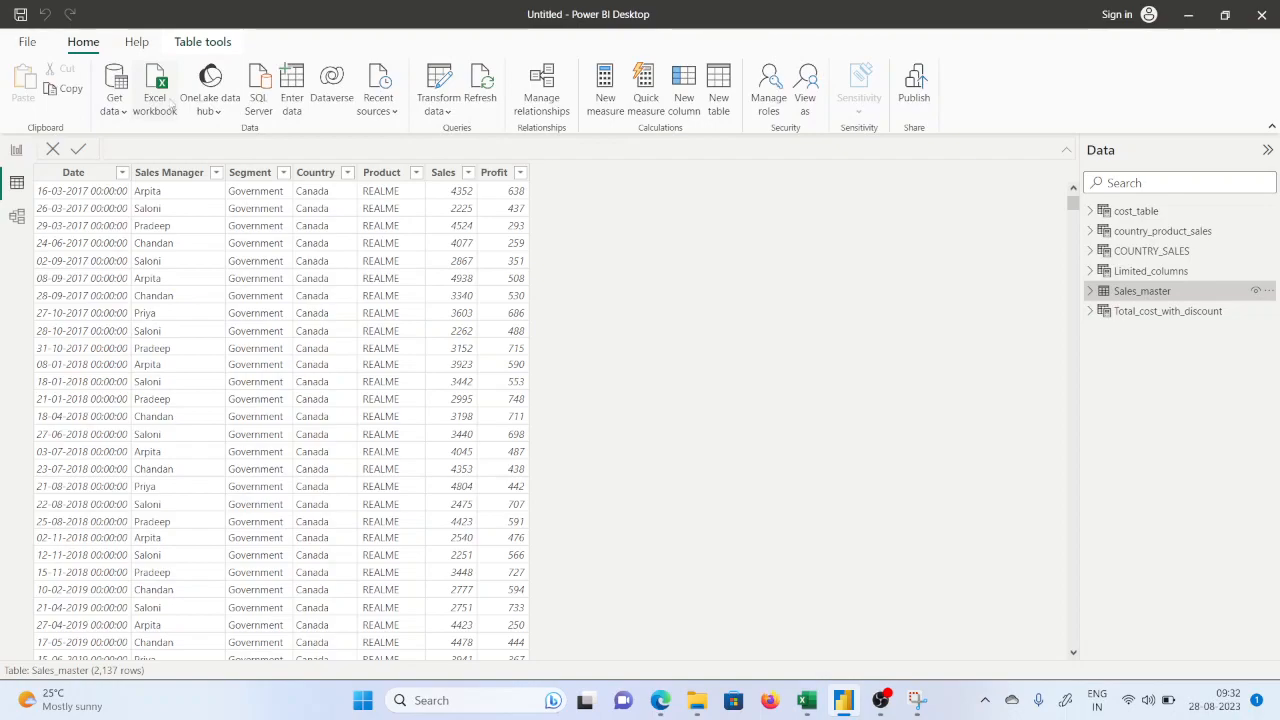
left_click(153, 100)
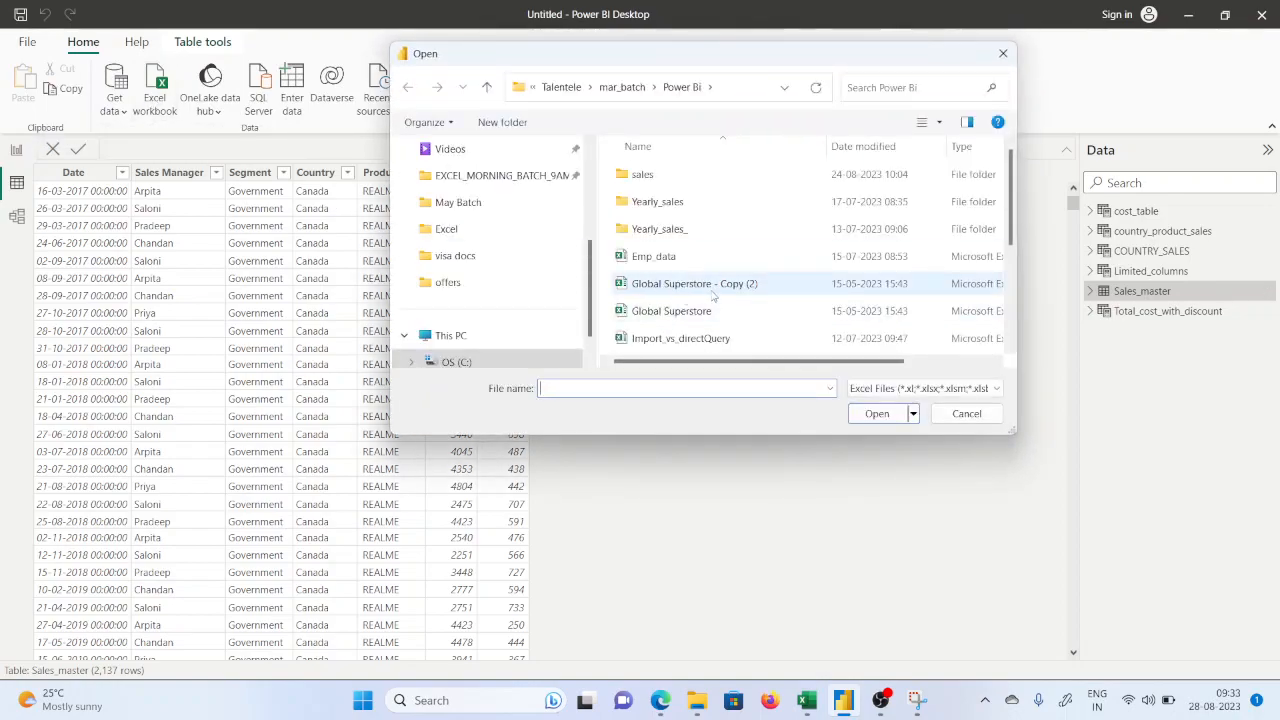
scroll(713, 295, "down", 5)
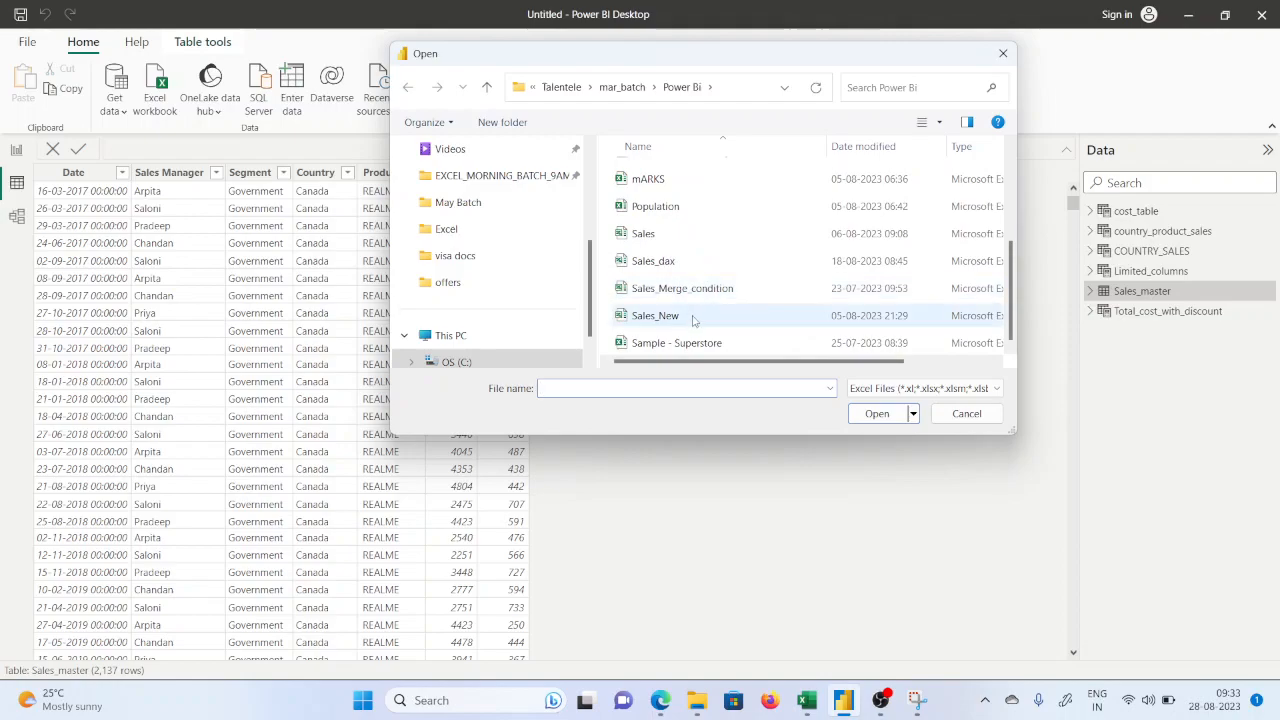
scroll(693, 320, "up", 2)
scroll(689, 320, "down", 2)
scroll(665, 300, "up", 3)
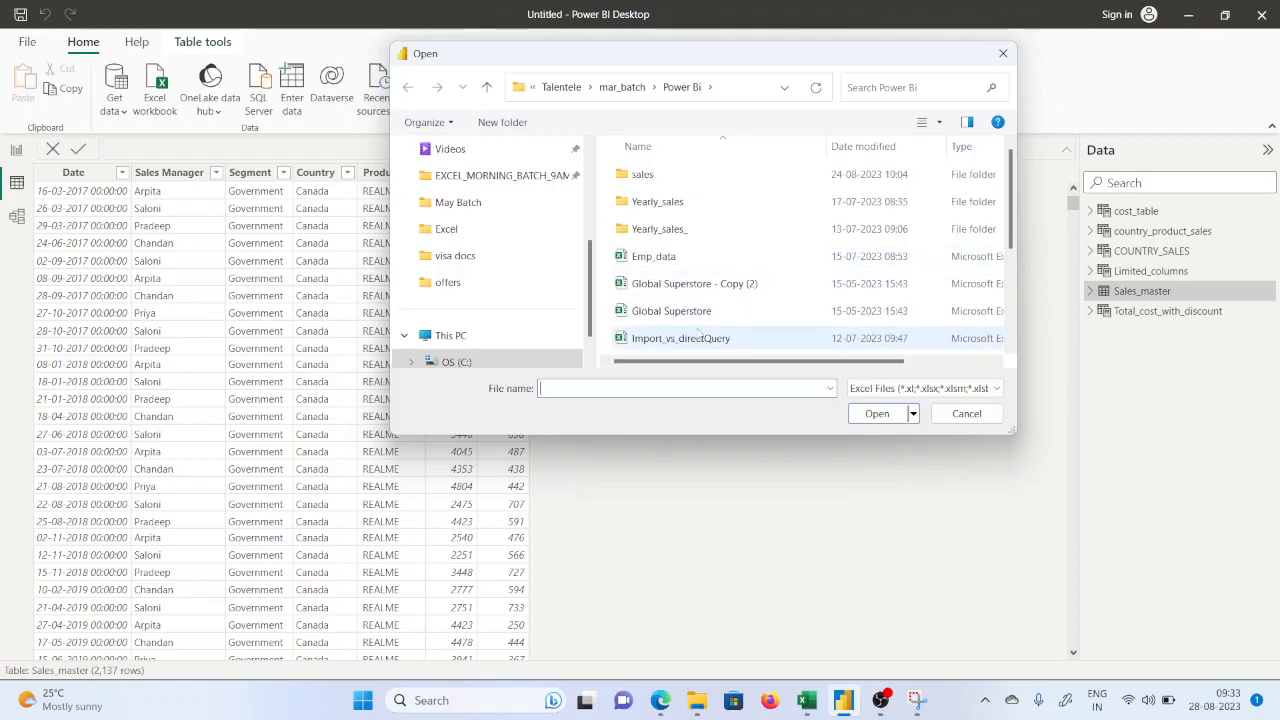
double_click(680, 318)
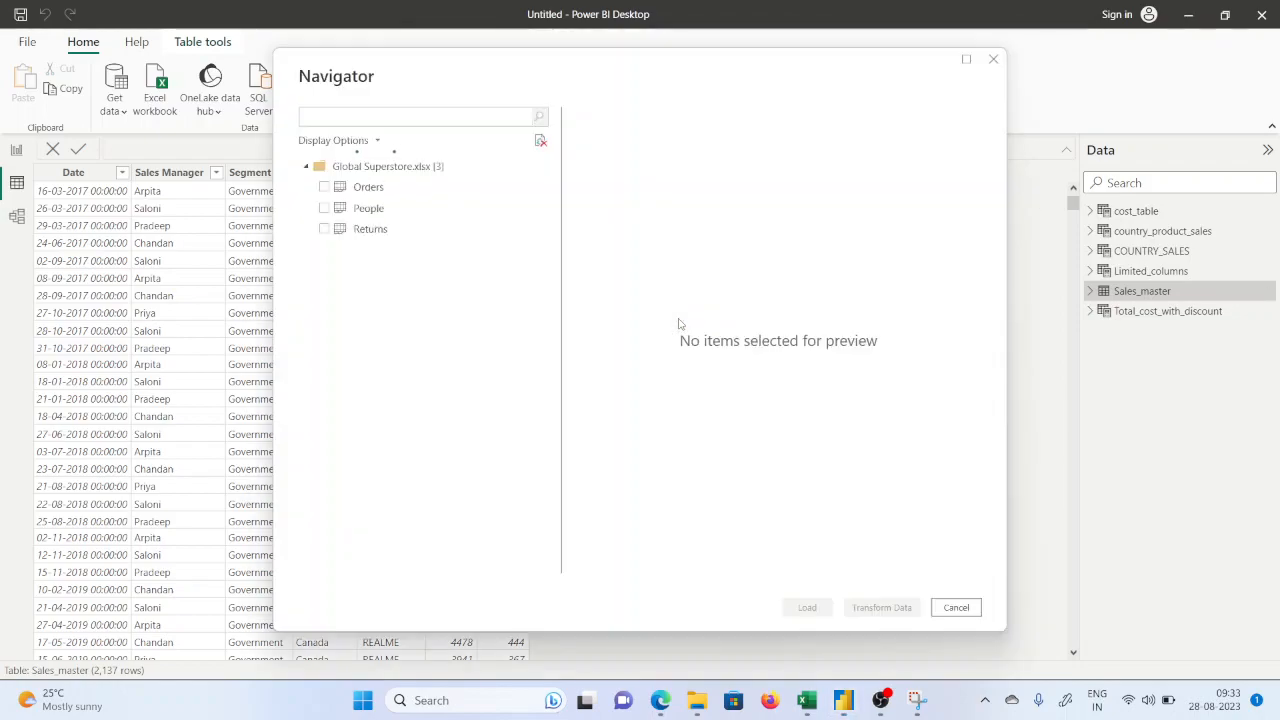
left_click(323, 187)
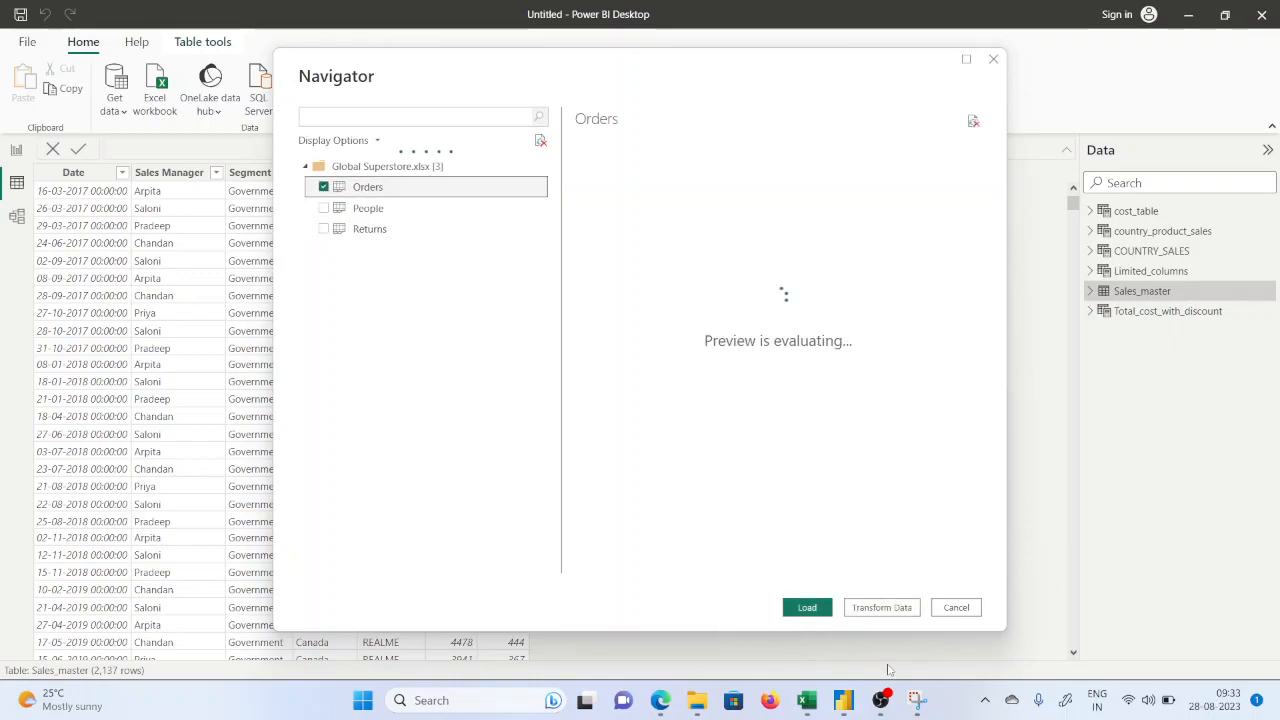
left_click(807, 607)
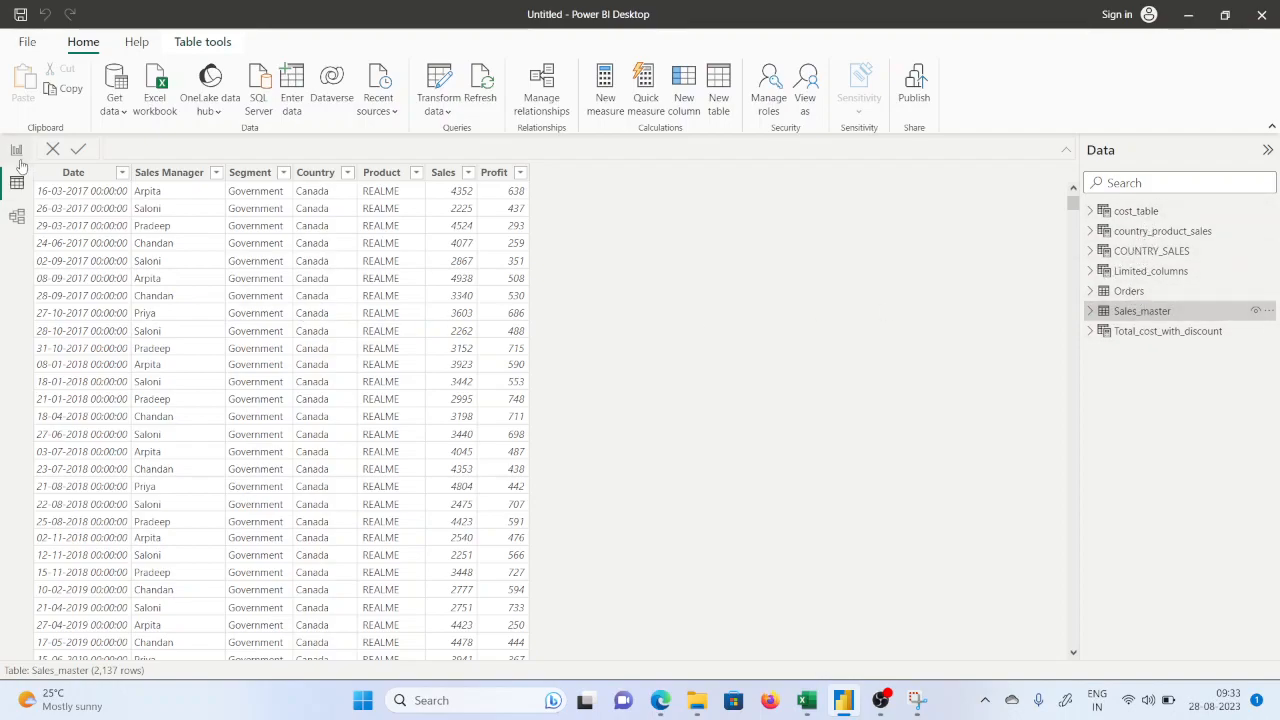
Look through the model's tables in order, from cost_table to Total_cost_with_discount
left_click(1140, 212)
left_click(1150, 231)
left_click(1145, 251)
left_click(1145, 271)
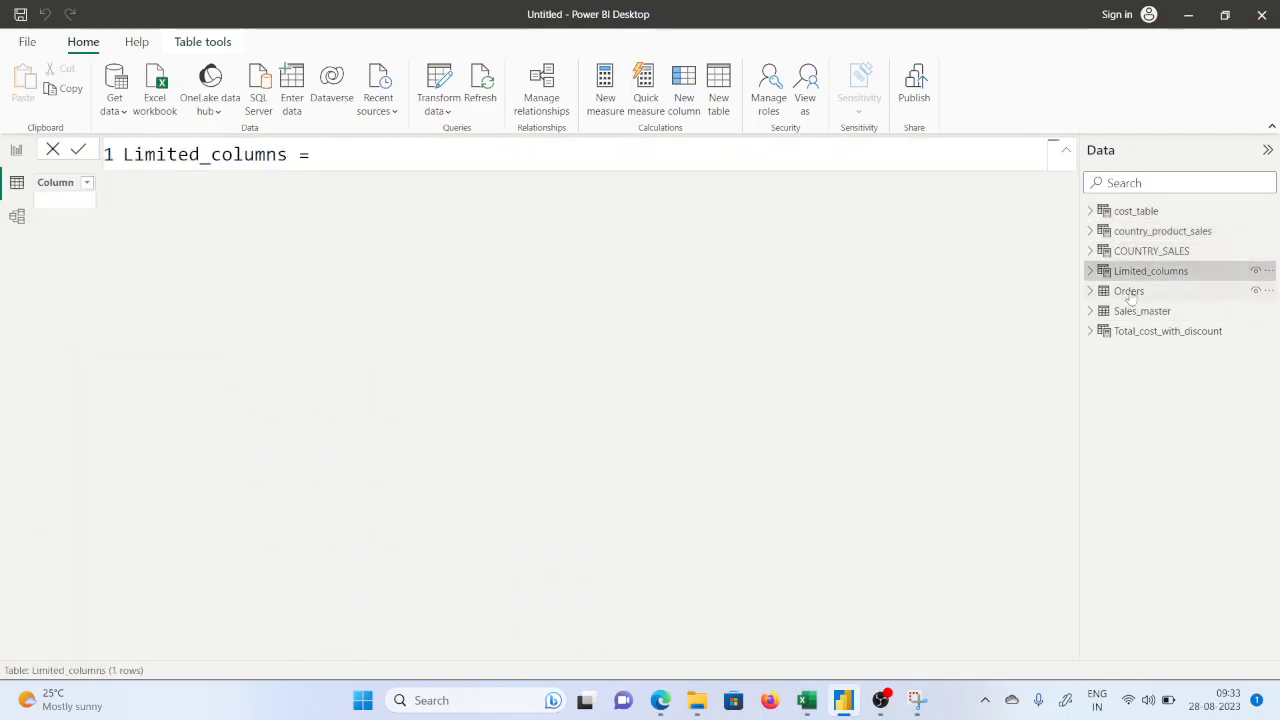
left_click(1132, 291)
left_click(1140, 311)
left_click(1155, 331)
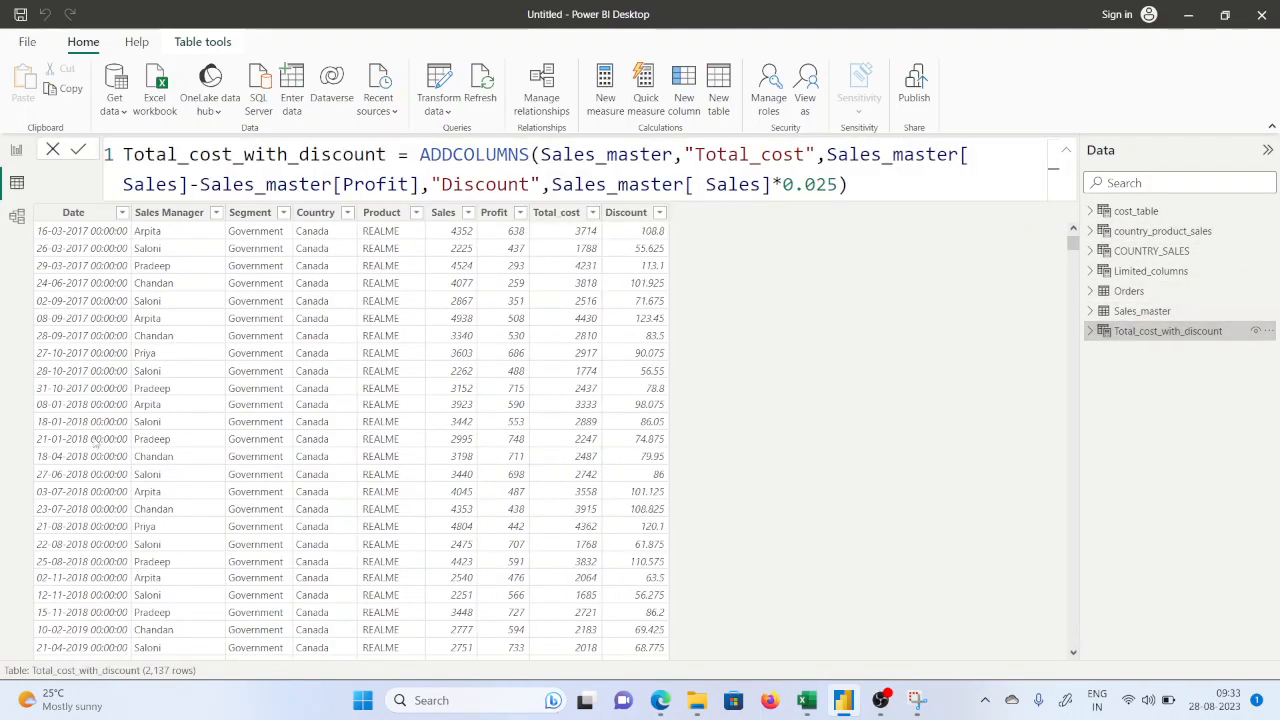
Load the Orders sheet from the Global Superstore workbook a second time
left_click(115, 82)
double_click(590, 157)
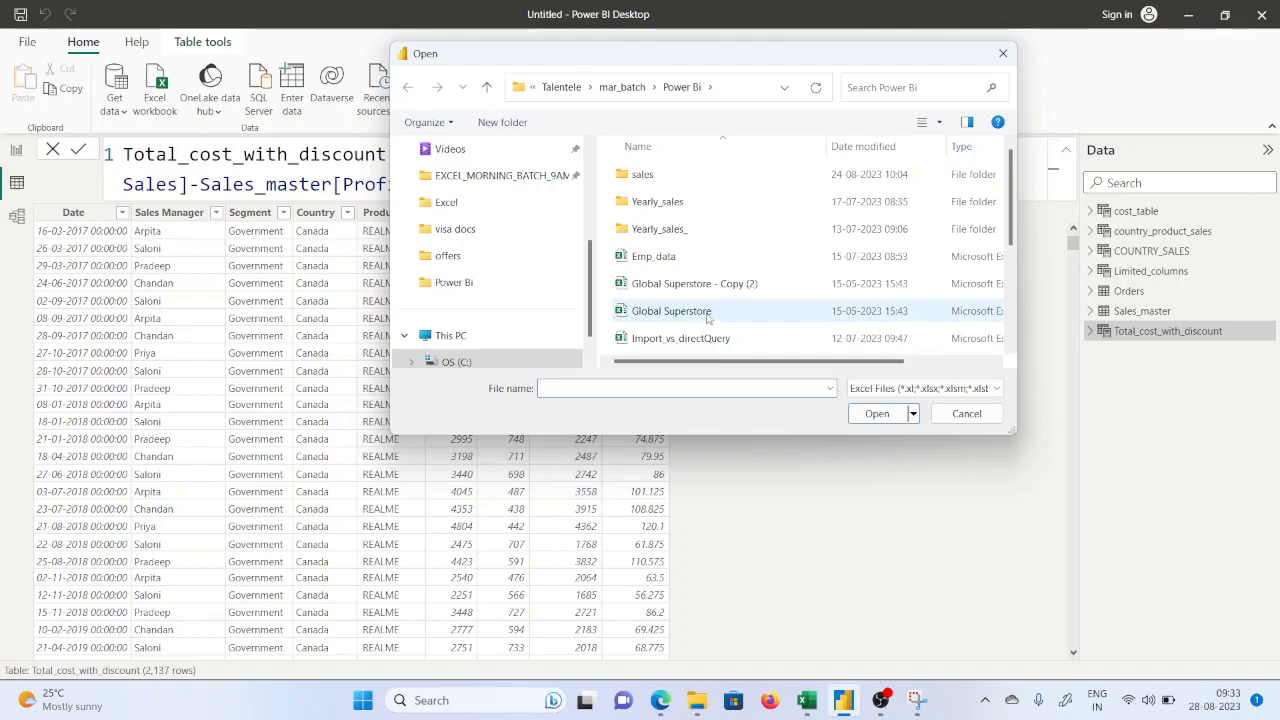
left_click(707, 314)
left_click(866, 420)
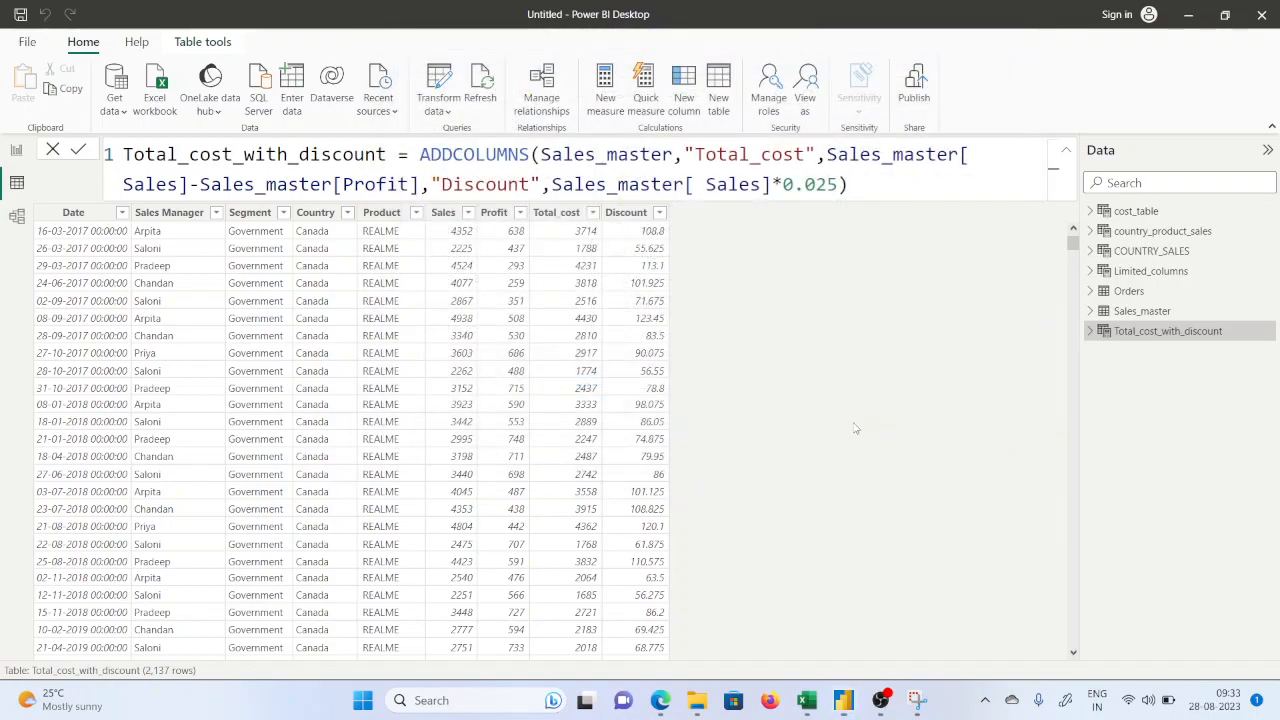
left_click(322, 192)
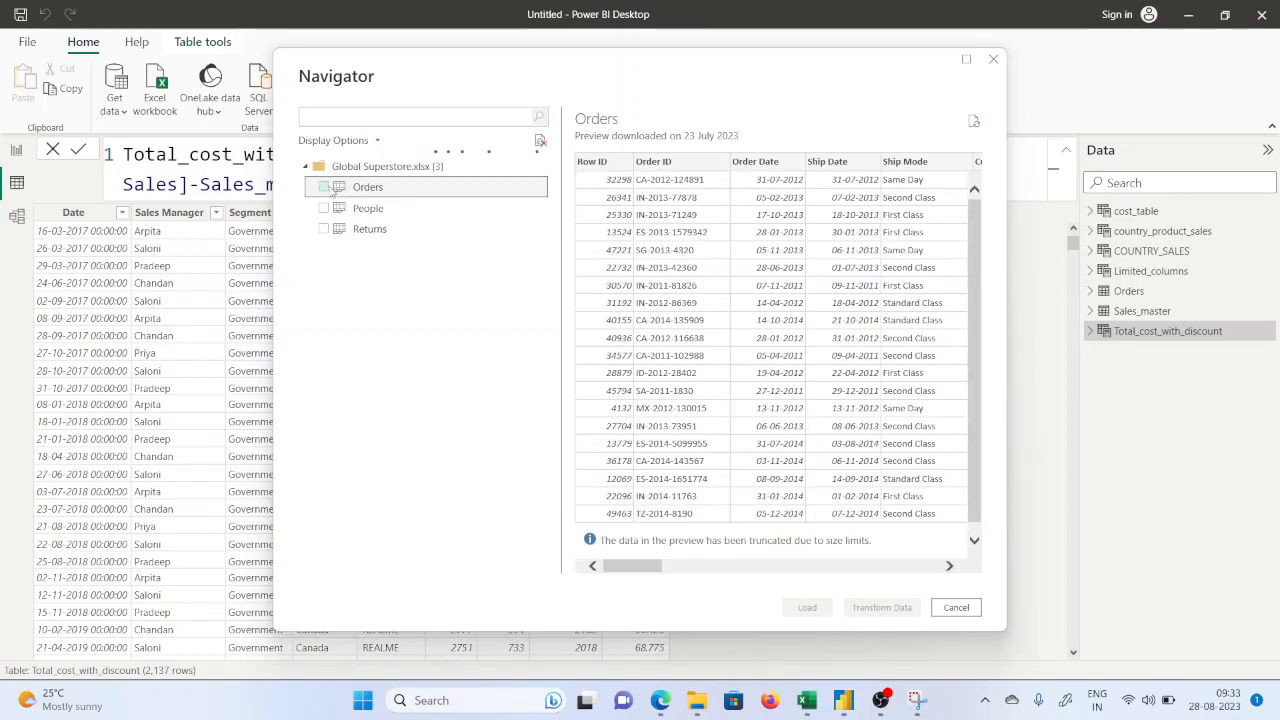
left_click(800, 607)
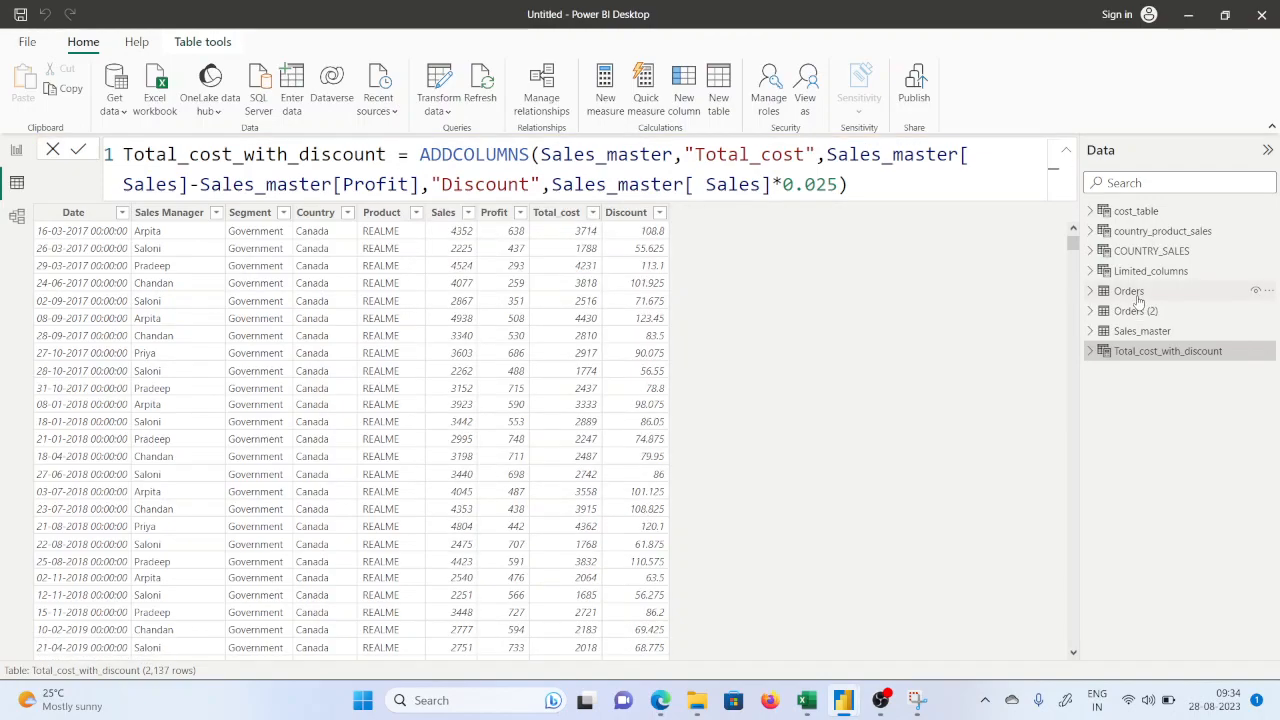
Examine all columns of the Orders table, from Row ID to Order Priority, to see which fields it holds
left_click(1130, 292)
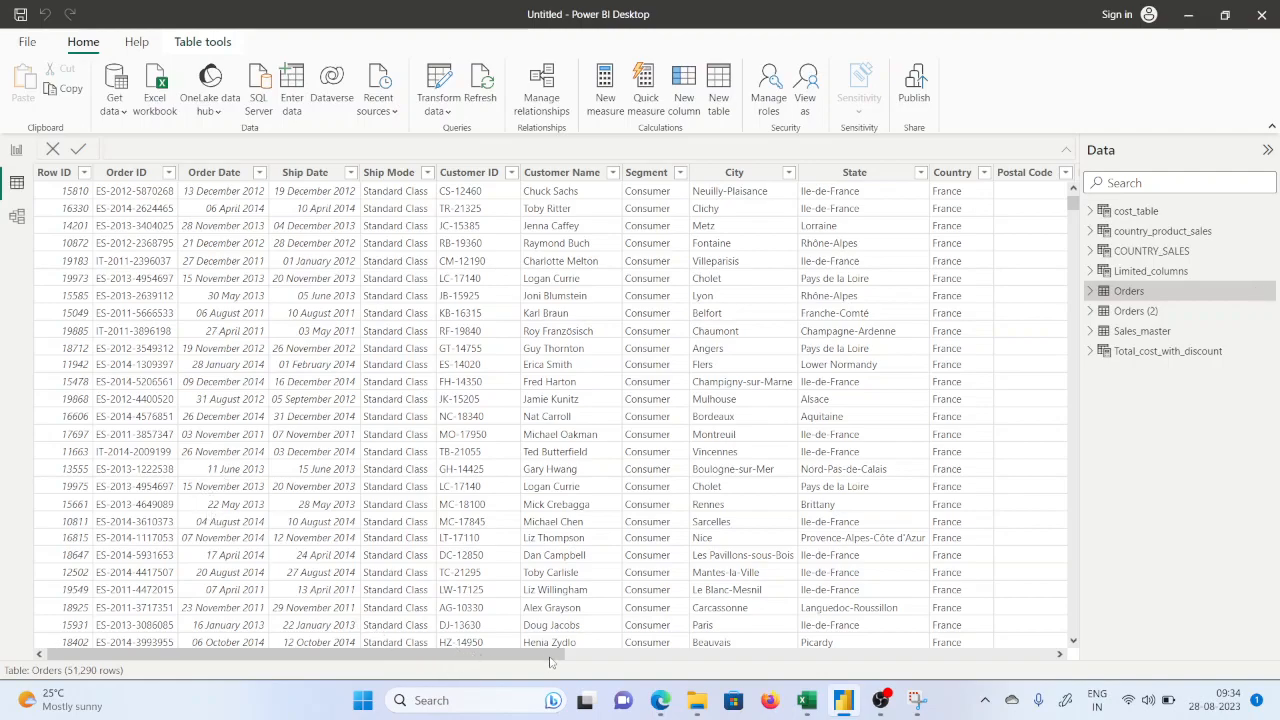
left_click_drag(526, 658, 490, 660)
left_click_drag(571, 654, 400, 652)
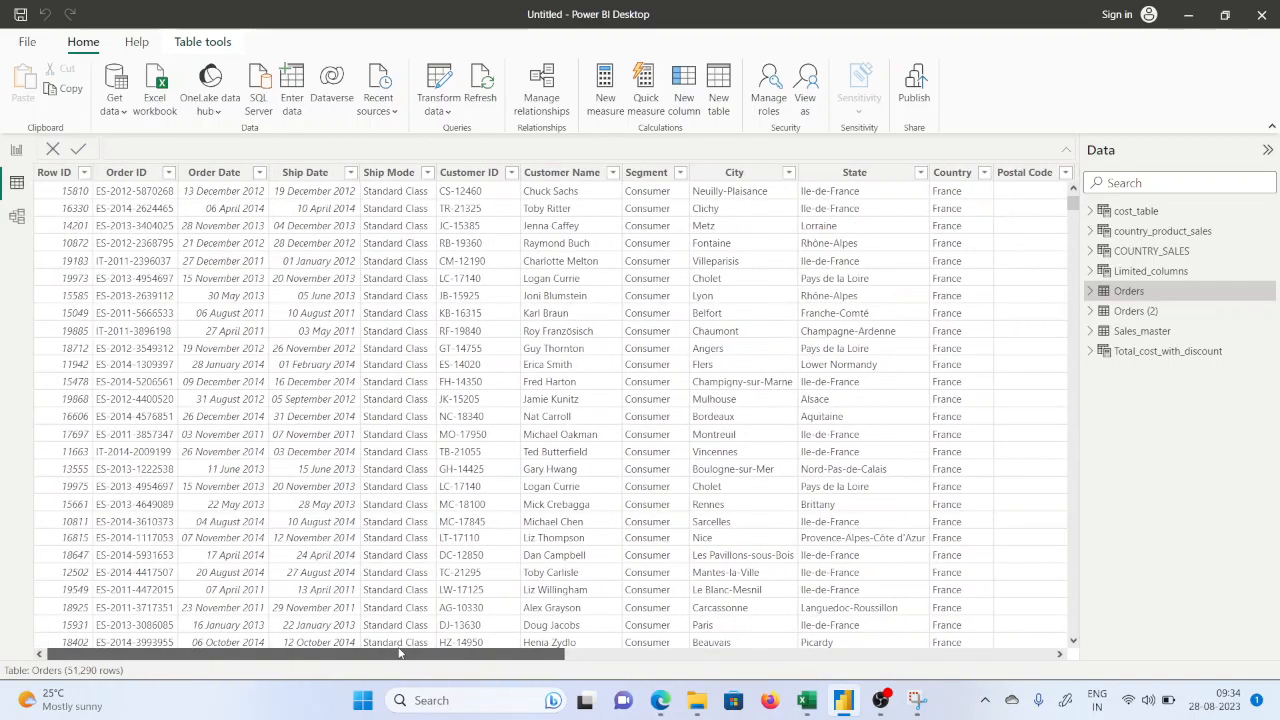
left_click_drag(506, 652, 936, 654)
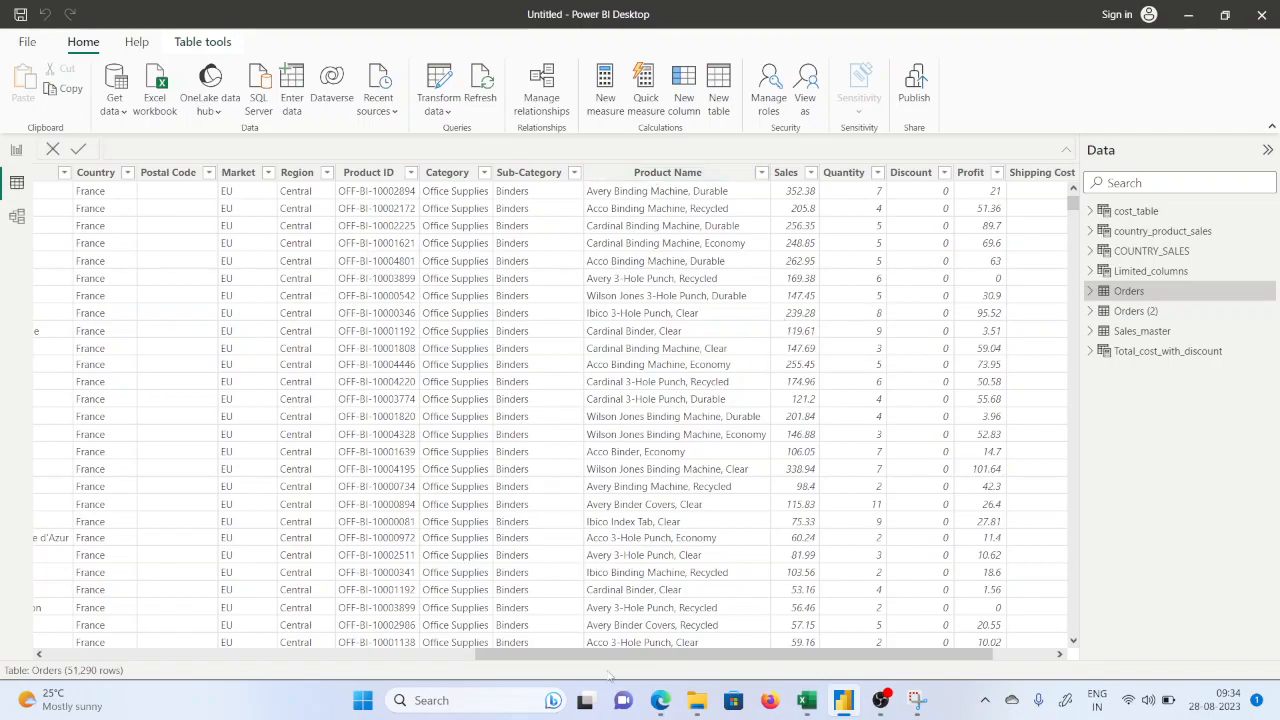
left_click_drag(682, 656, 200, 666)
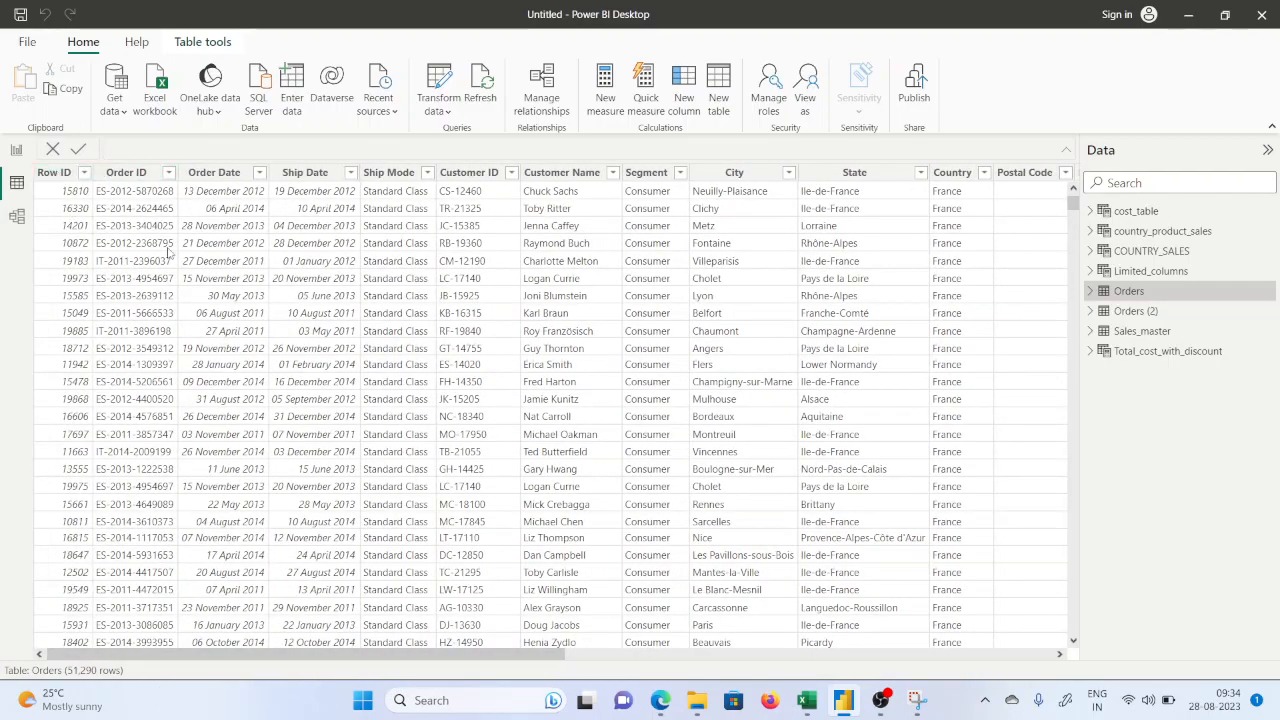
left_click_drag(462, 669, 985, 652)
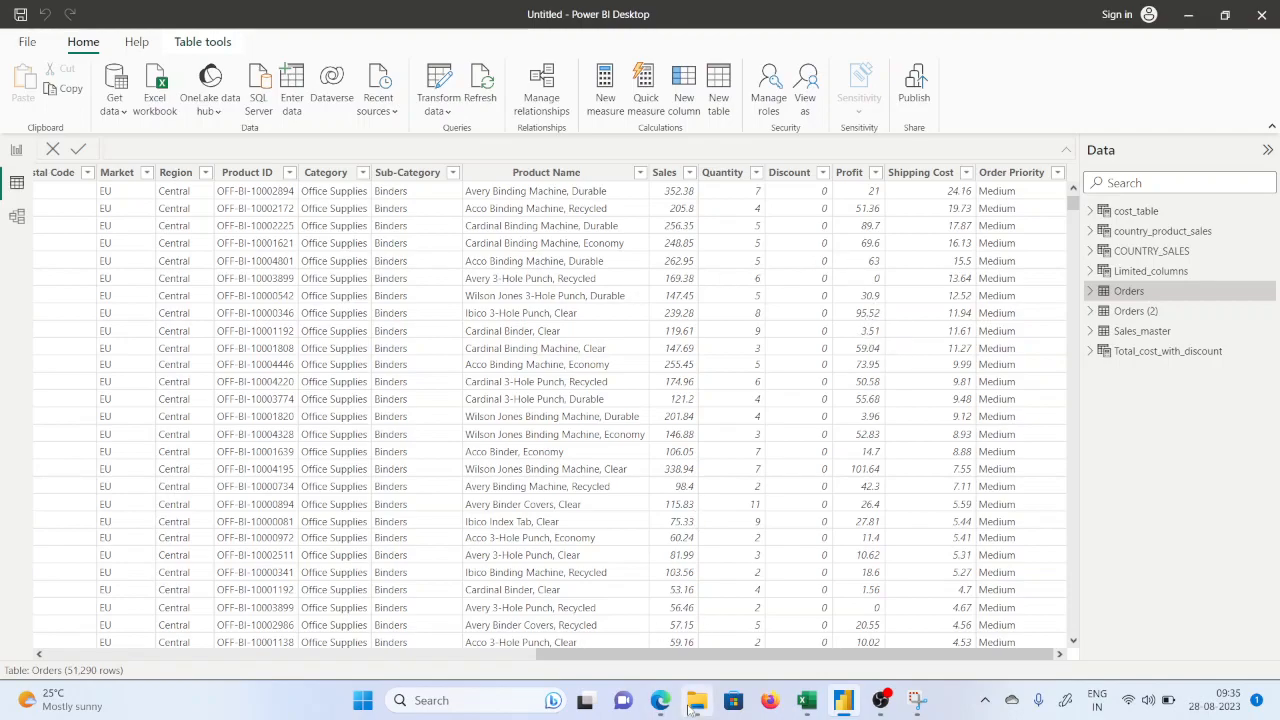
left_click_drag(667, 655, 560, 657)
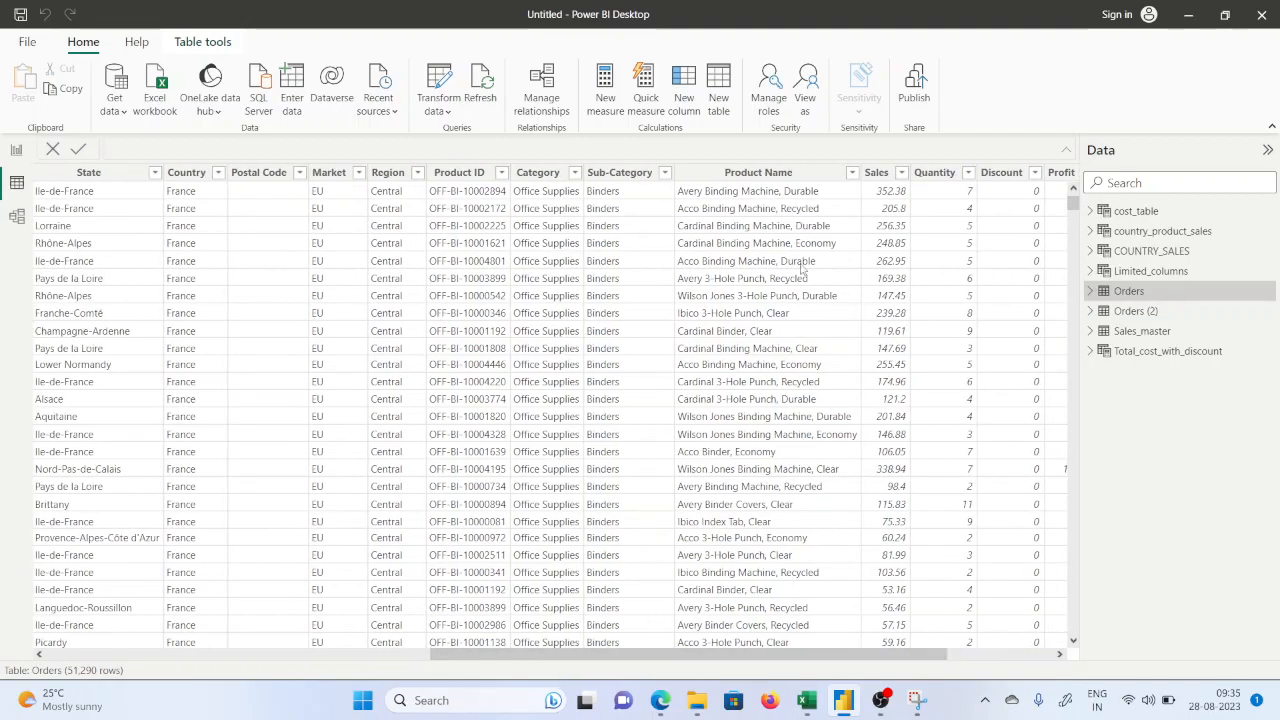
scroll(707, 328, "down", 9)
scroll(706, 328, "down", 6)
left_click_drag(634, 655, 240, 662)
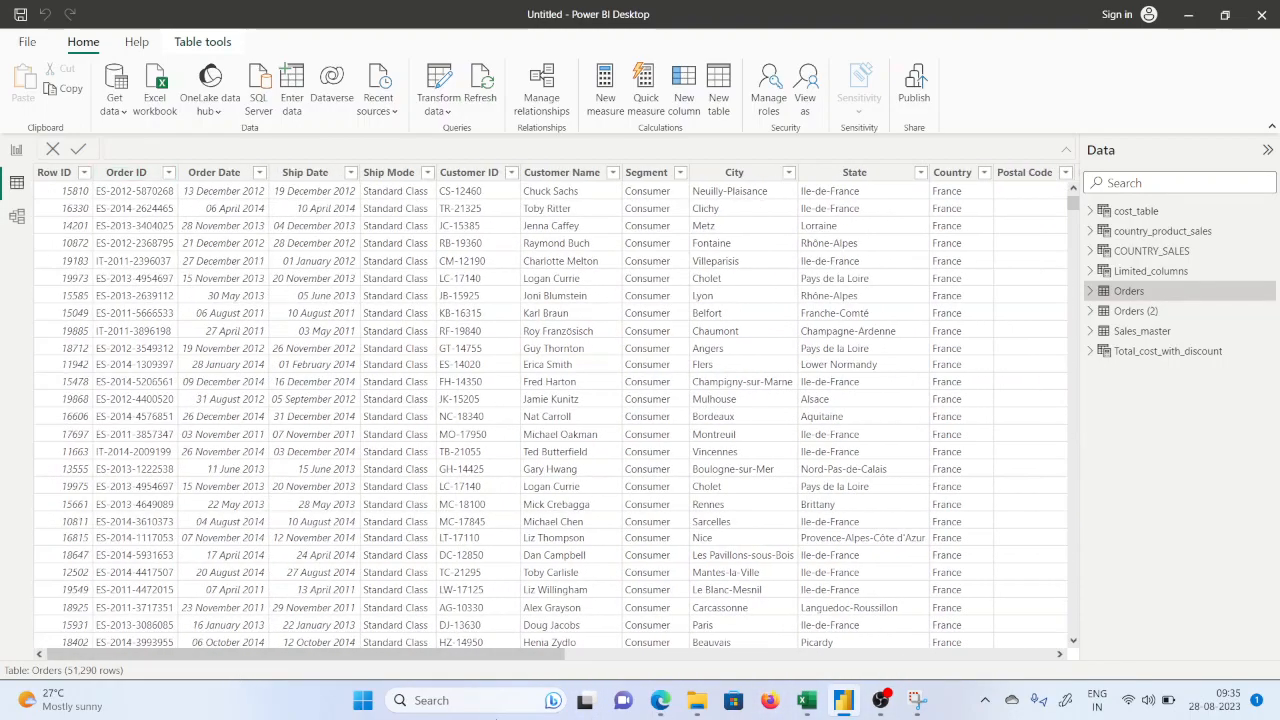
left_click_drag(555, 656, 1262, 621)
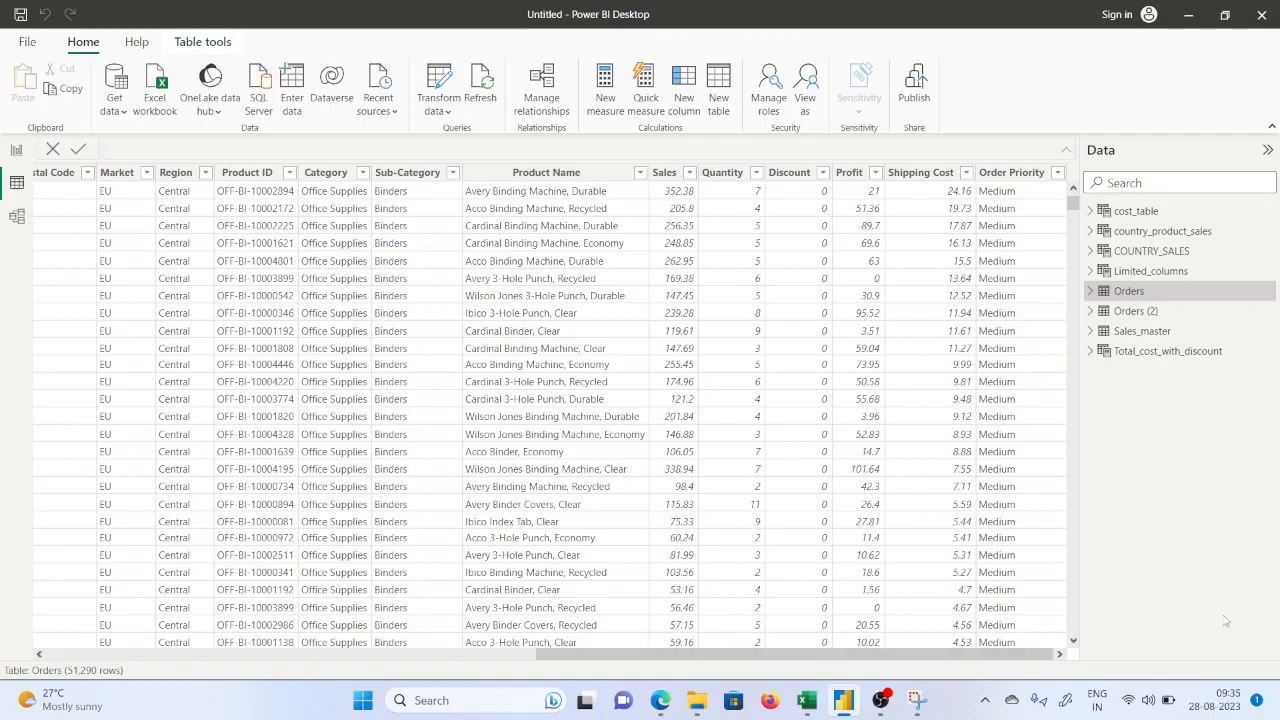
left_click_drag(847, 657, 451, 657)
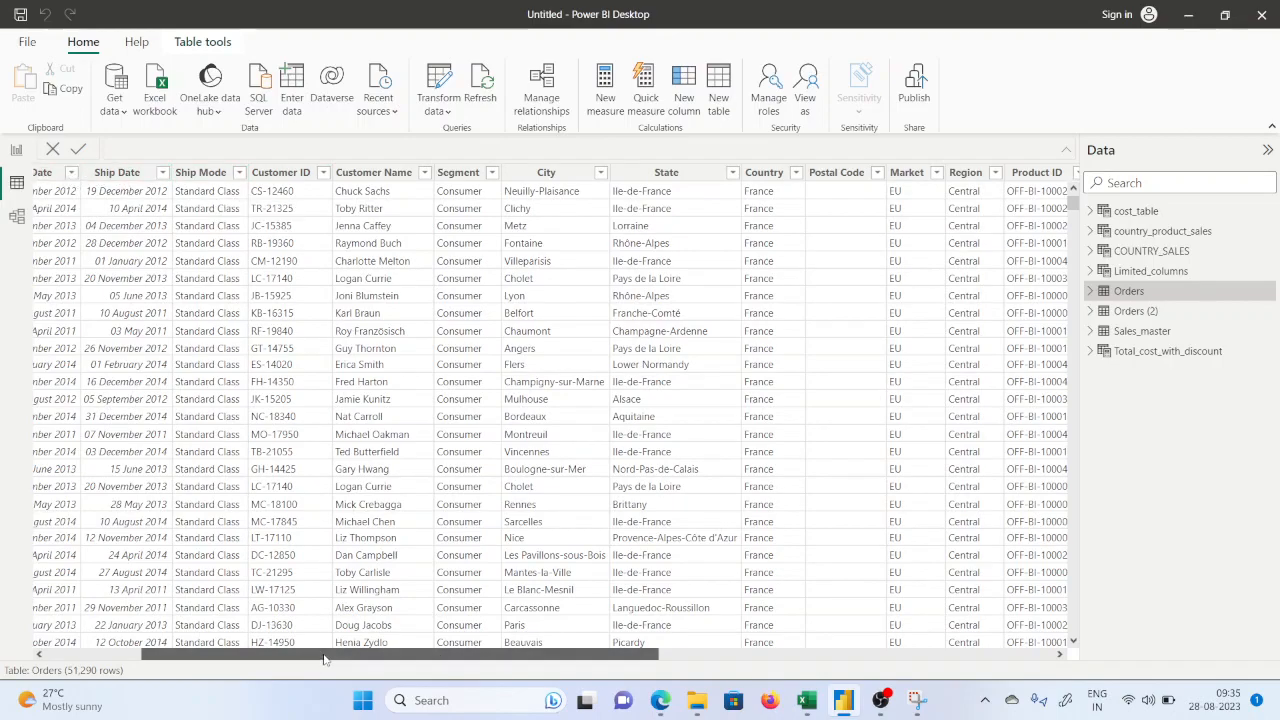
left_click_drag(330, 657, 222, 667)
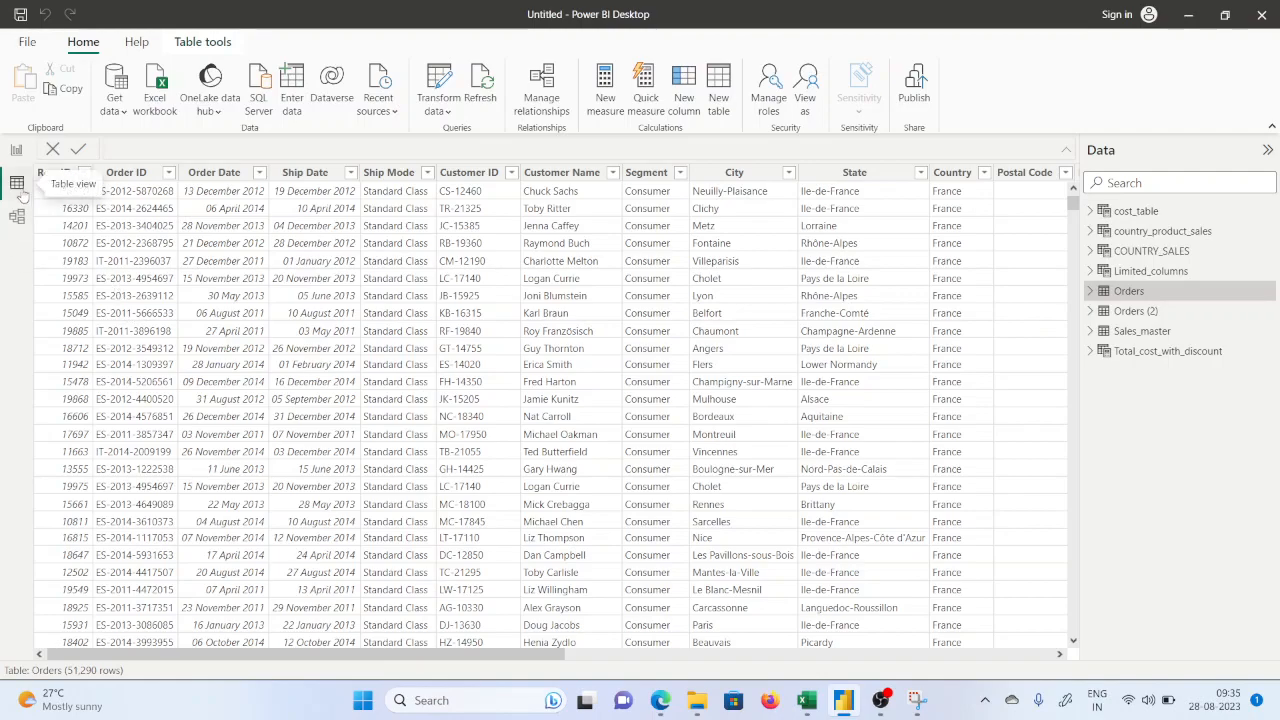
Create a new calculated table named order_limit
left_click(726, 87)
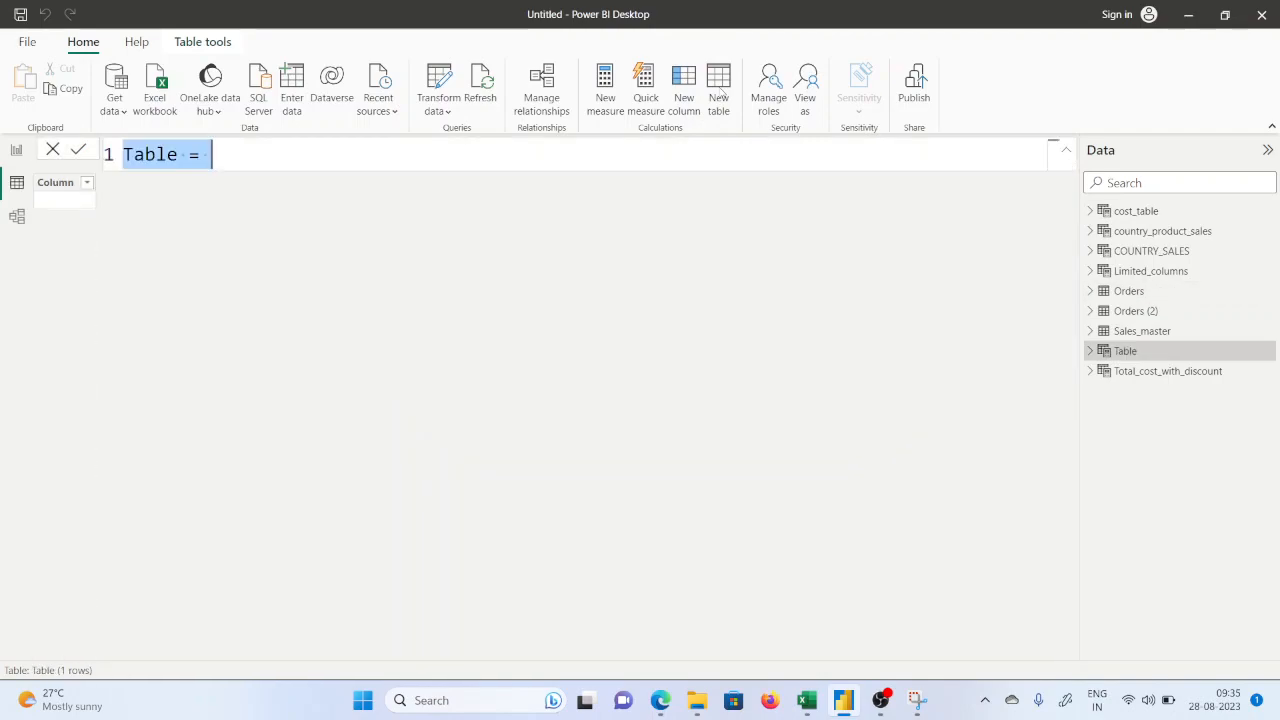
double_click(151, 155)
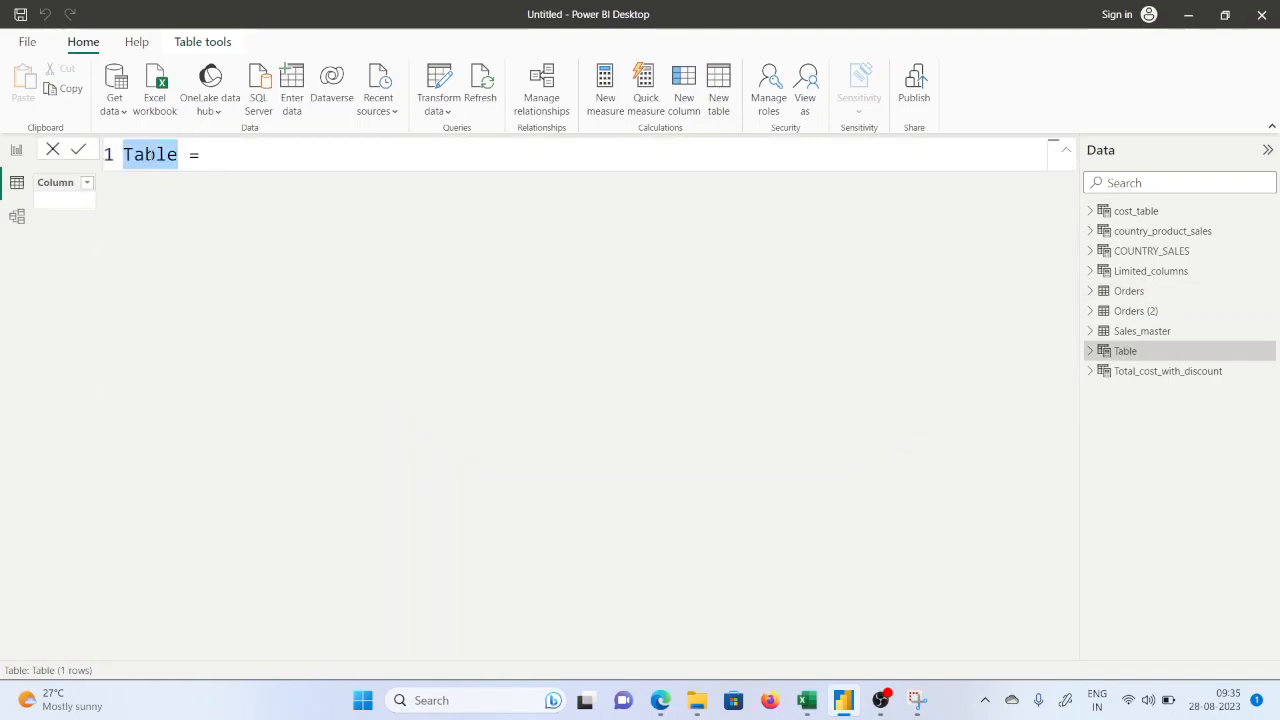
type("Limited")
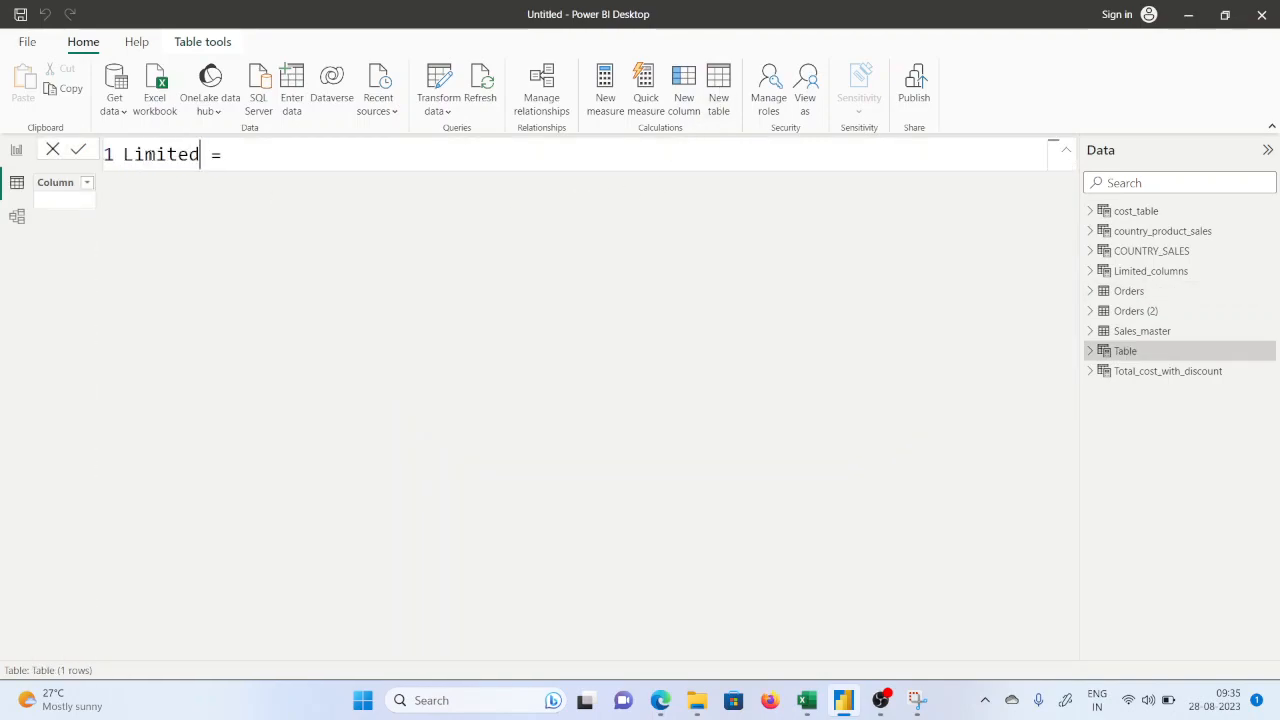
type("_c")
key("BackSpace")
key("BackSpace")
key("BackSpace")
key("BackSpace")
key("BackSpace")
key("BackSpace")
key("BackSpace")
key("BackSpace")
key("BackSpace")
type("order")
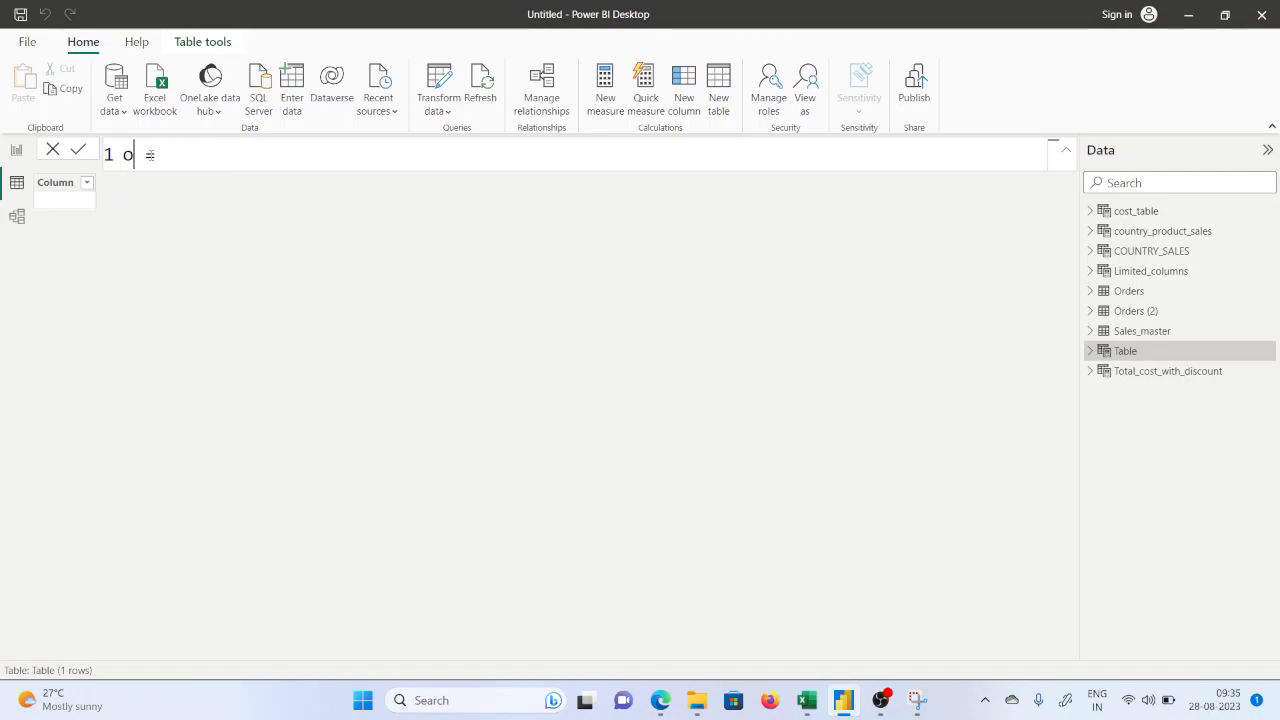
type("_limite")
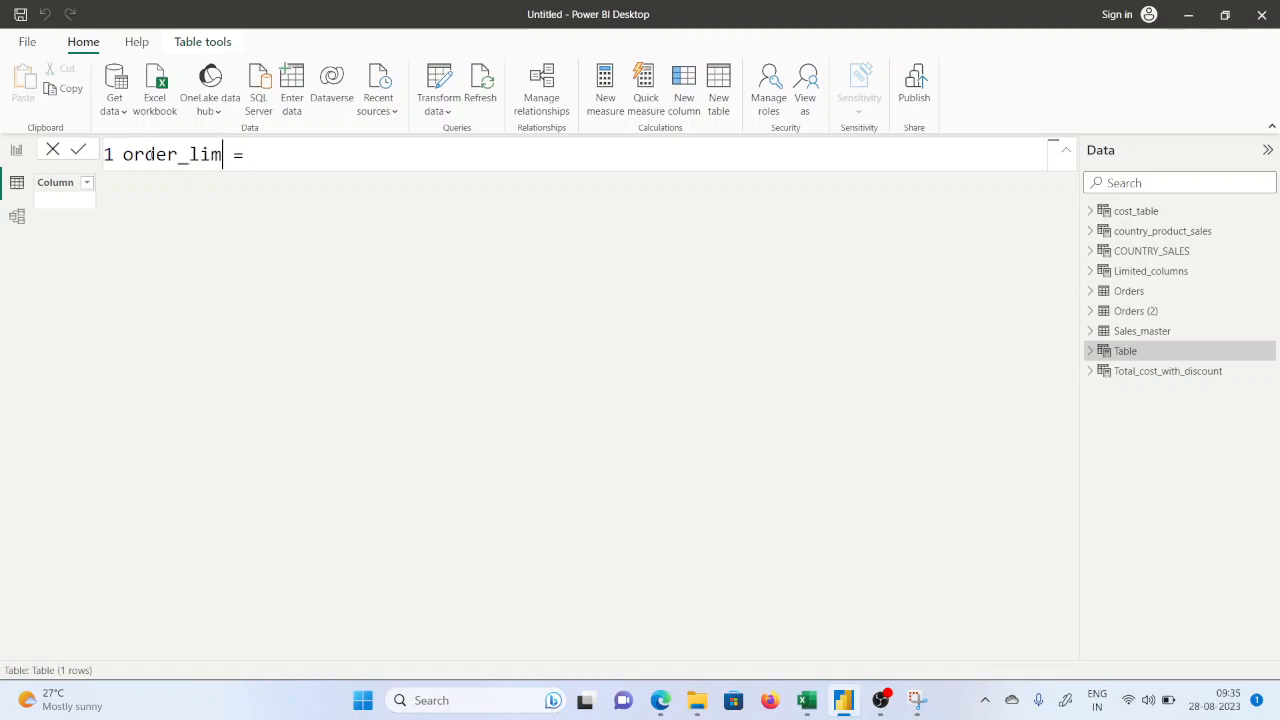
key("BackSpace")
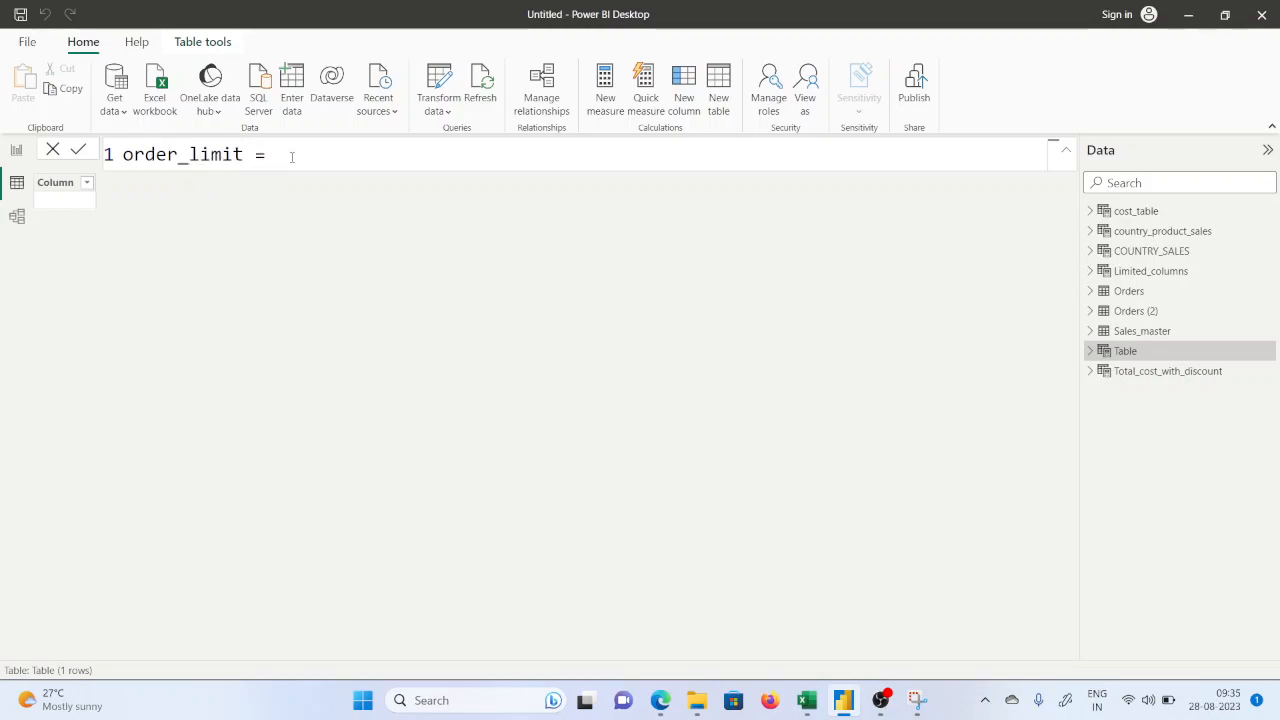
Start the order_limit formula with the SELECTCOLUMNS function and give Orders as its source table
type("selet")
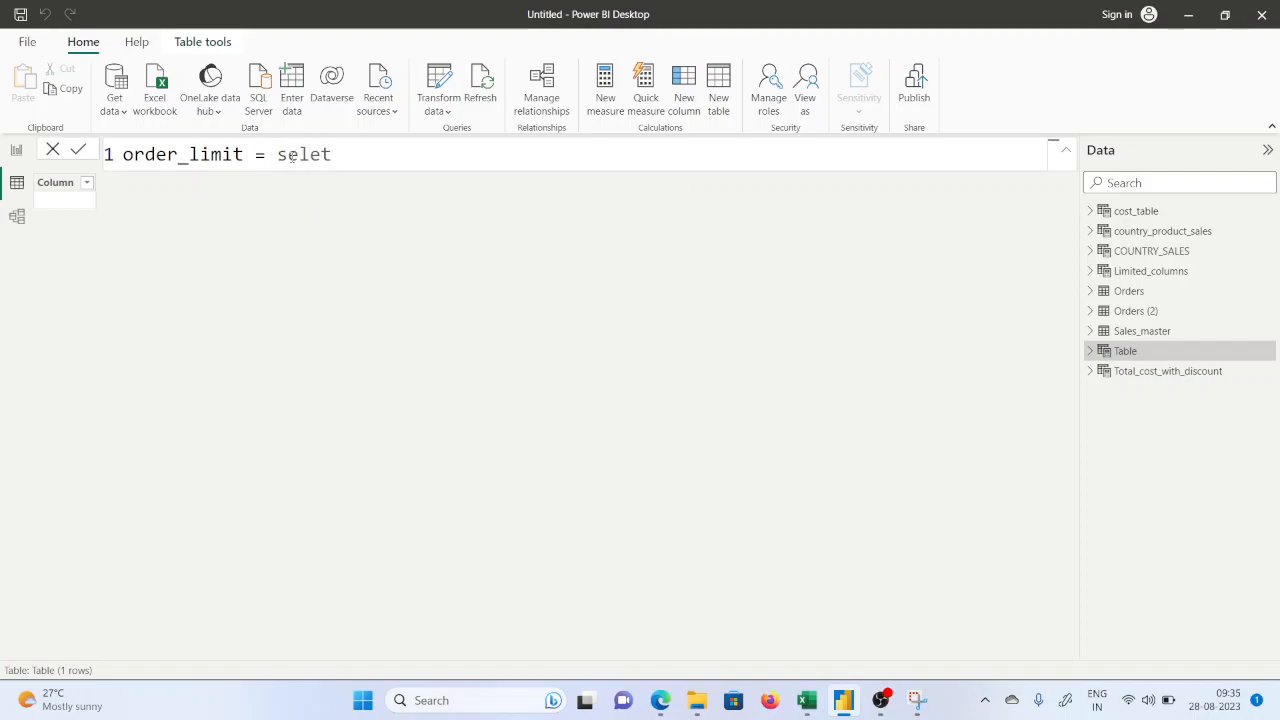
key("BackSpace")
key("Tab")
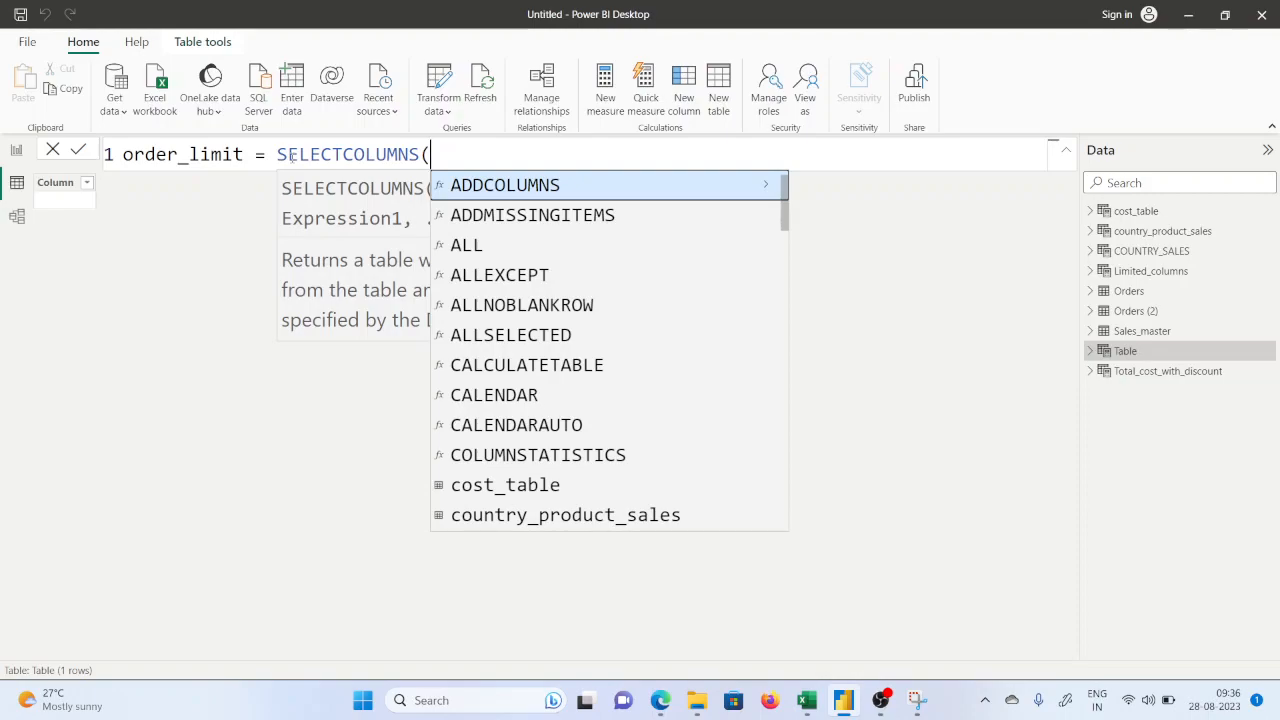
key("Escape")
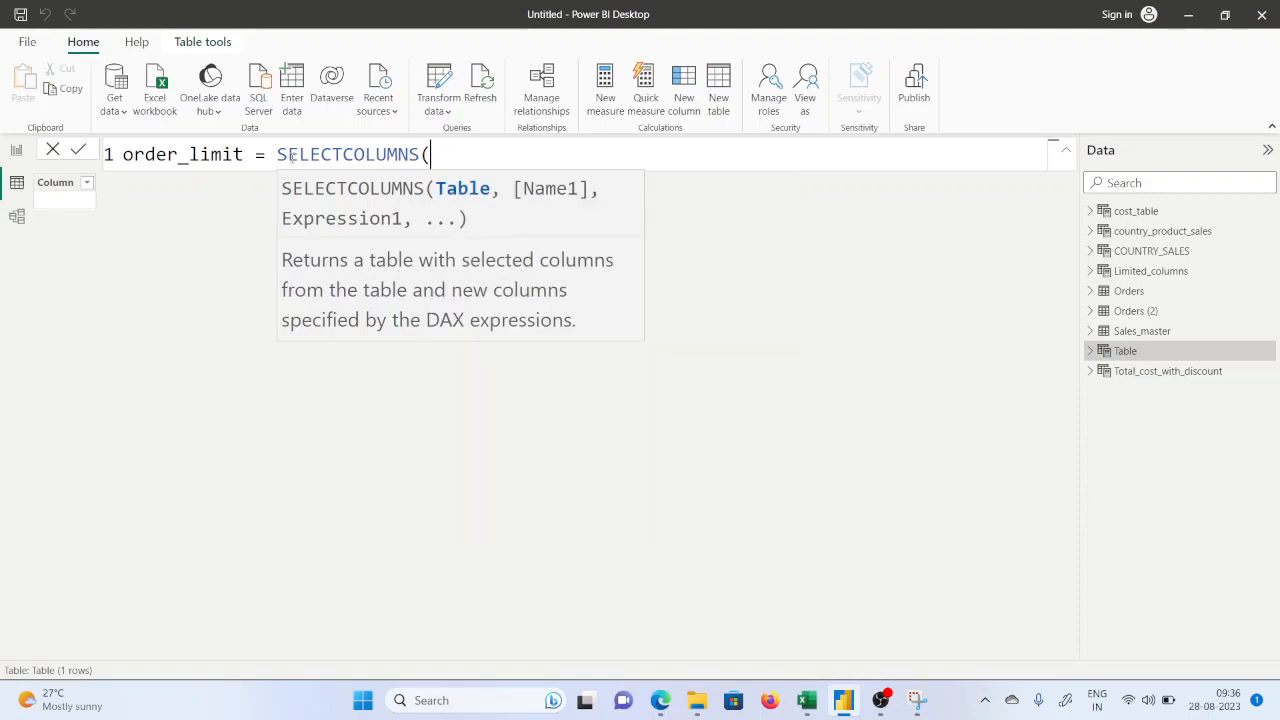
type("ord")
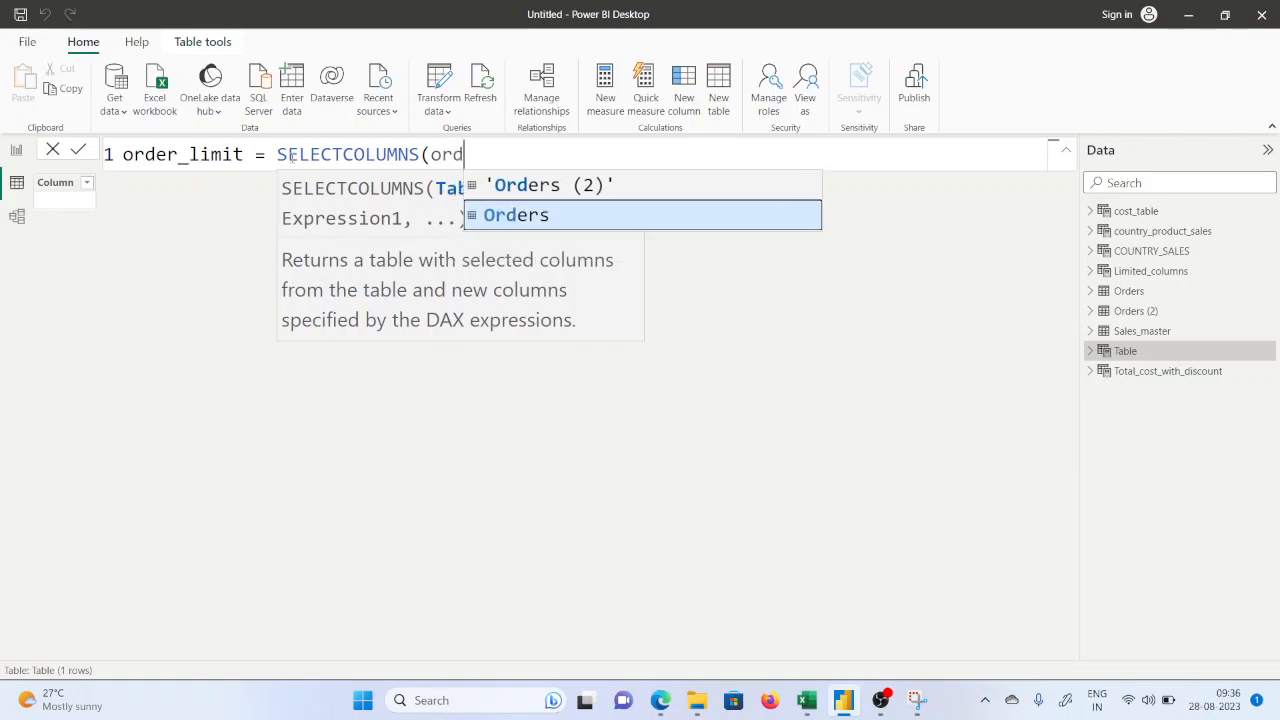
key("Tab")
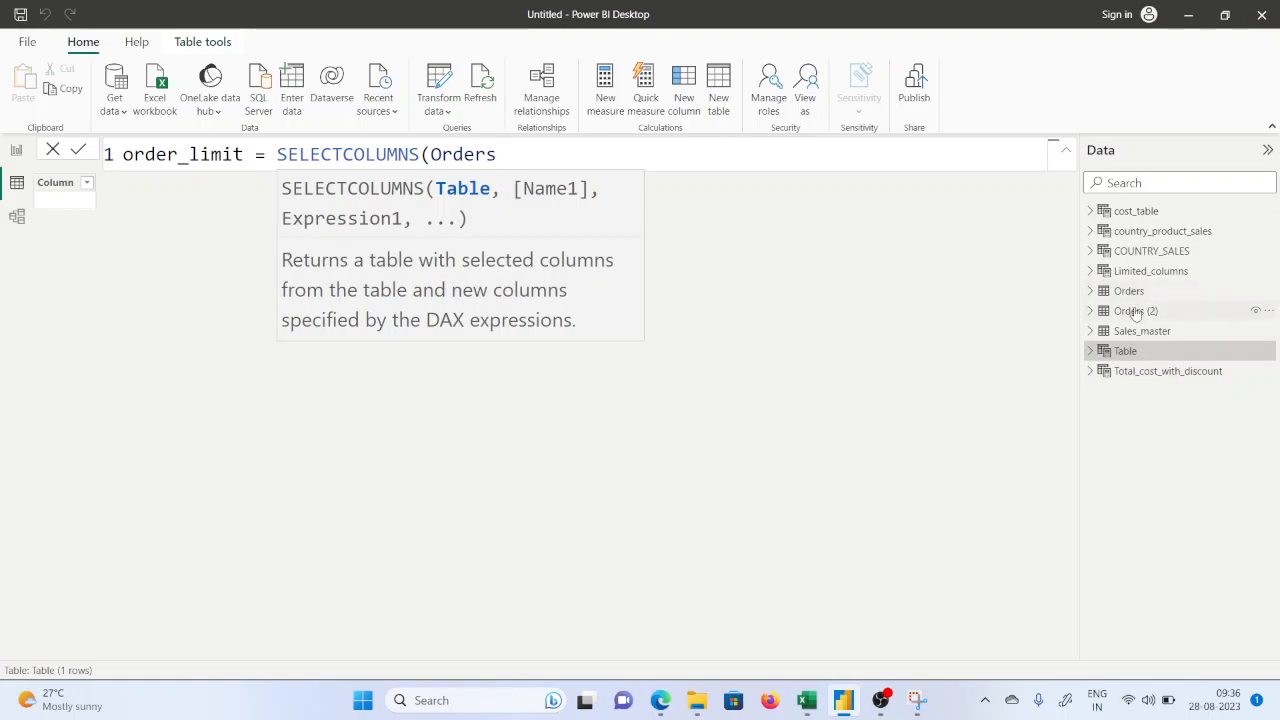
type(",")
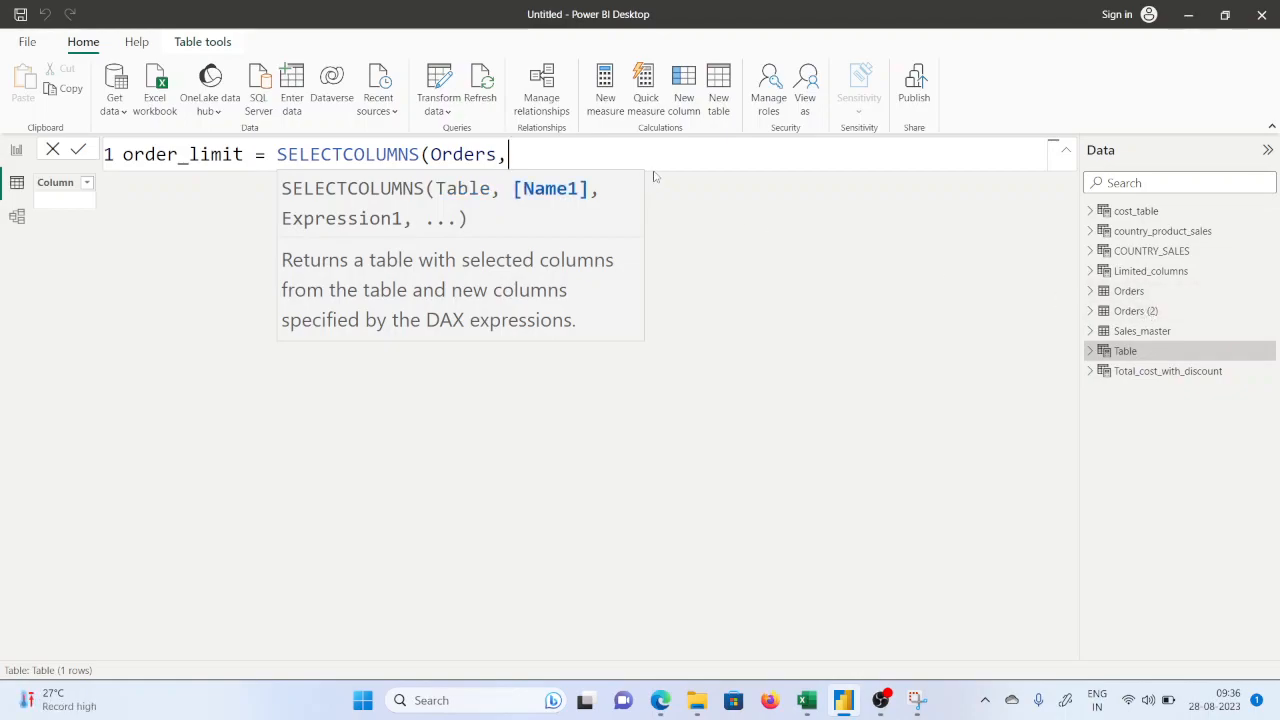
Add a first output column named "order_id" to the formula, taken from Orders[Order ID]
type("\"order_id\",[")
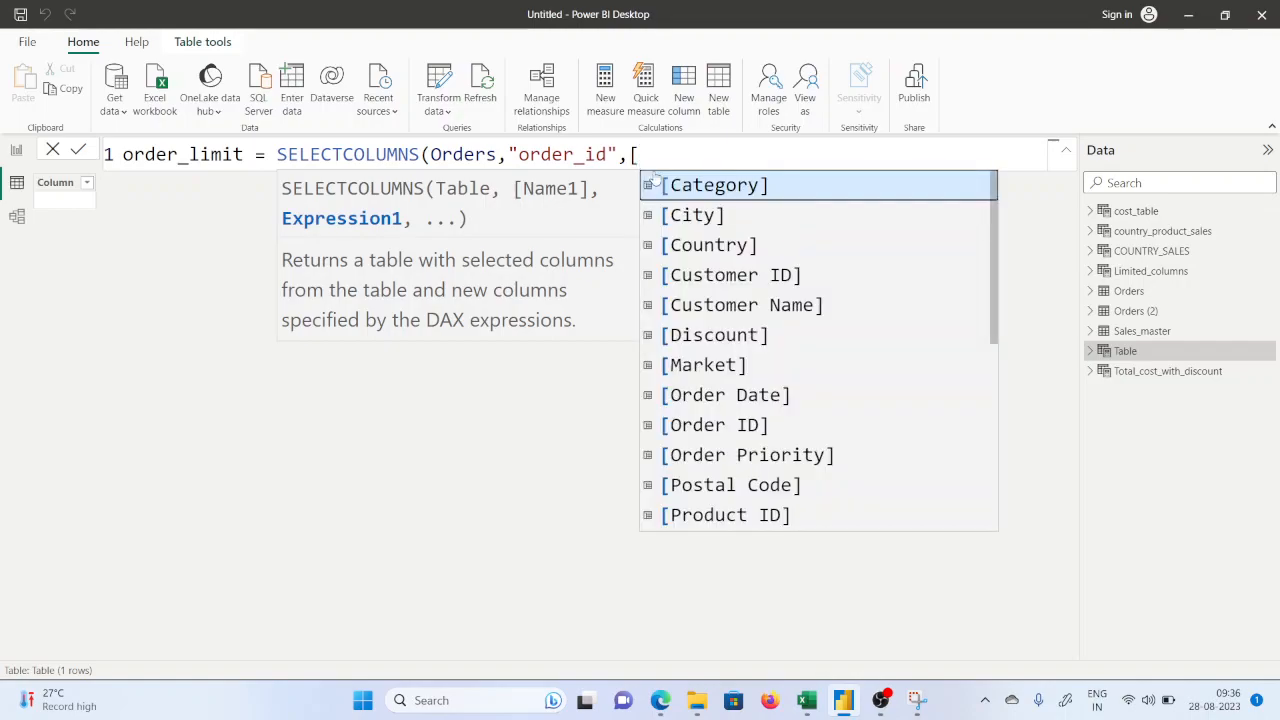
key("BackSpace")
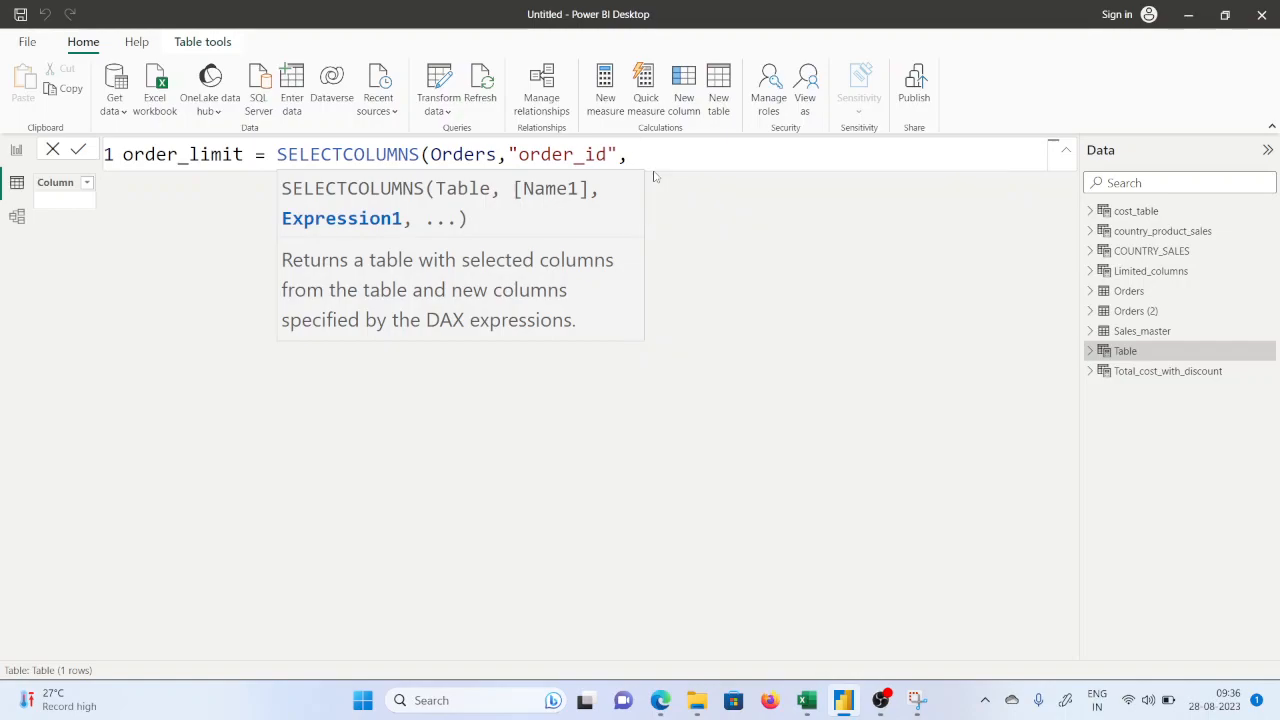
type("order")
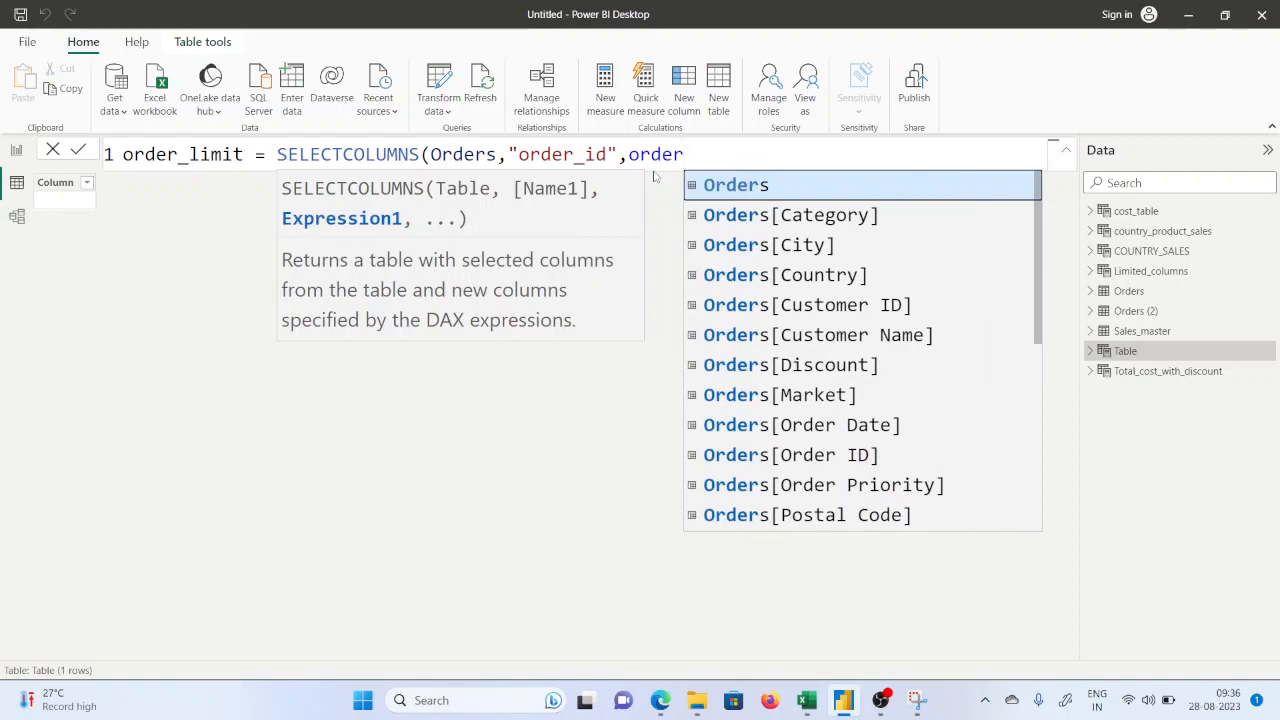
key("Down")
key("Down")
key("Down")
key("Down")
key("Down")
key("Down")
key("Down")
key("Down")
key("Down")
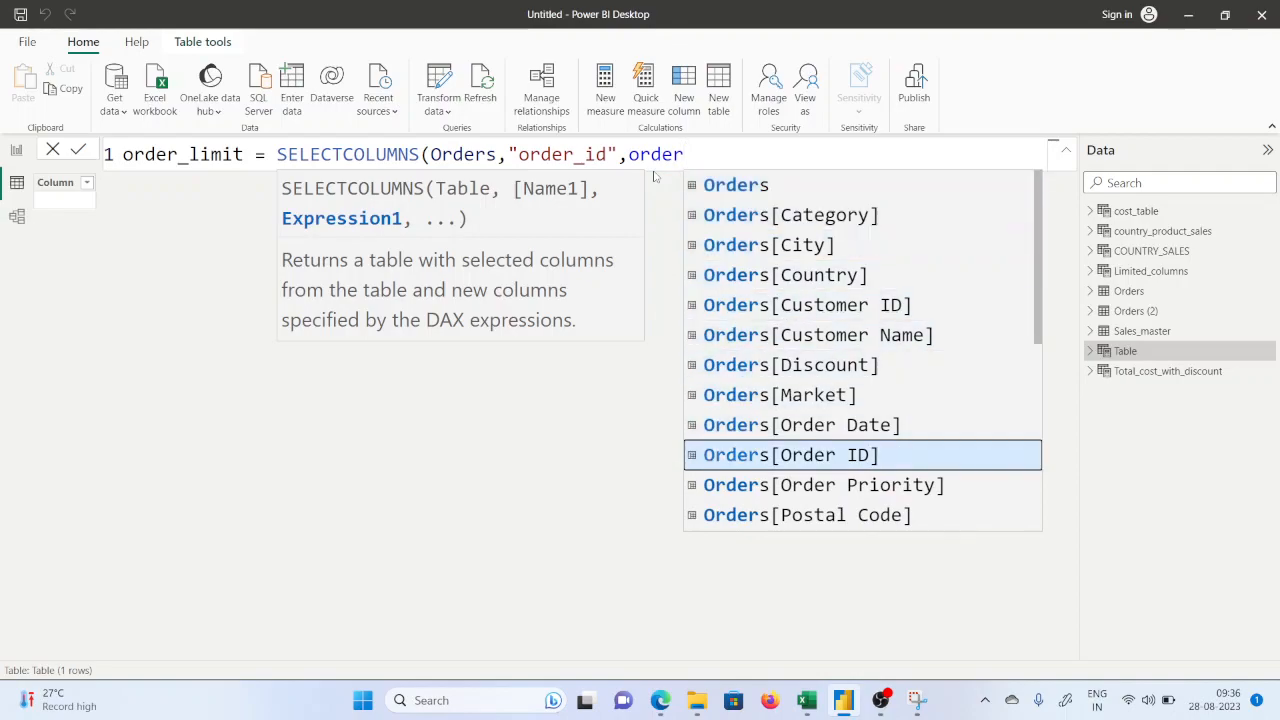
key("Tab")
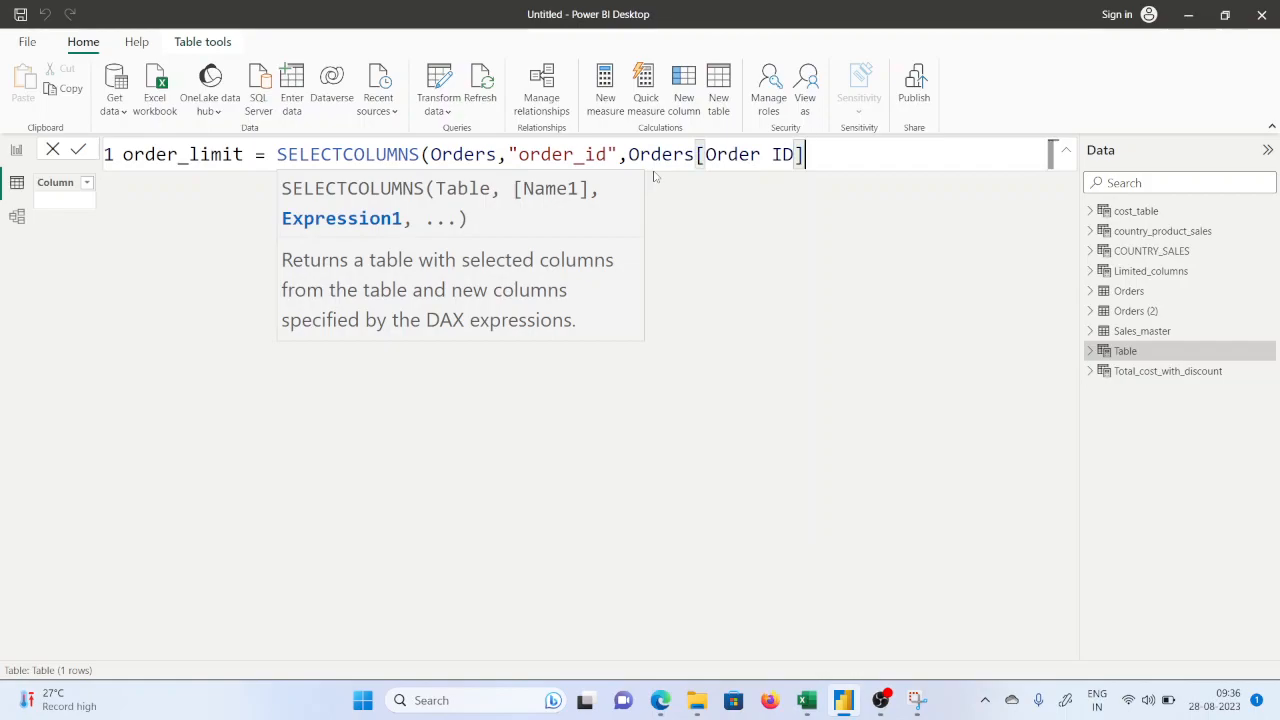
Add a second output column named "customer_id" to the formula, taken from Orders[Customer ID]
type(",\"order")
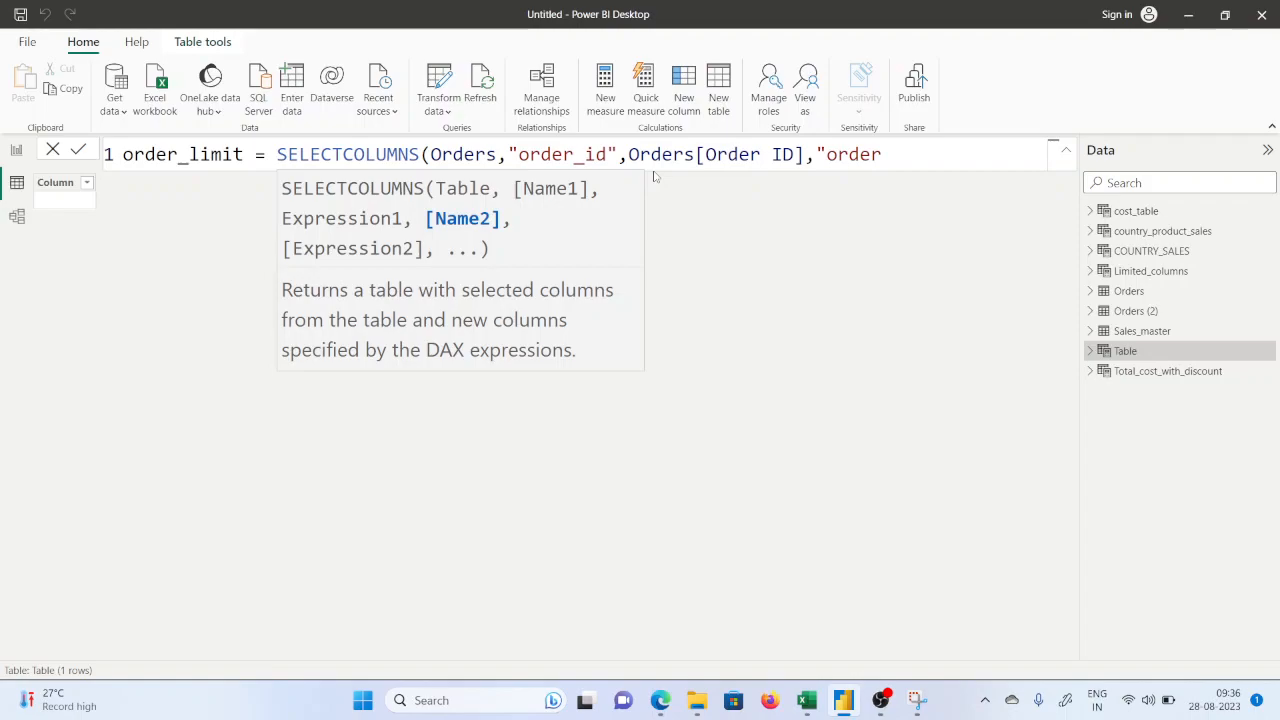
key("BackSpace")
key("BackSpace")
key("BackSpace")
key("BackSpace")
key("BackSpace")
type("customer_id\",")
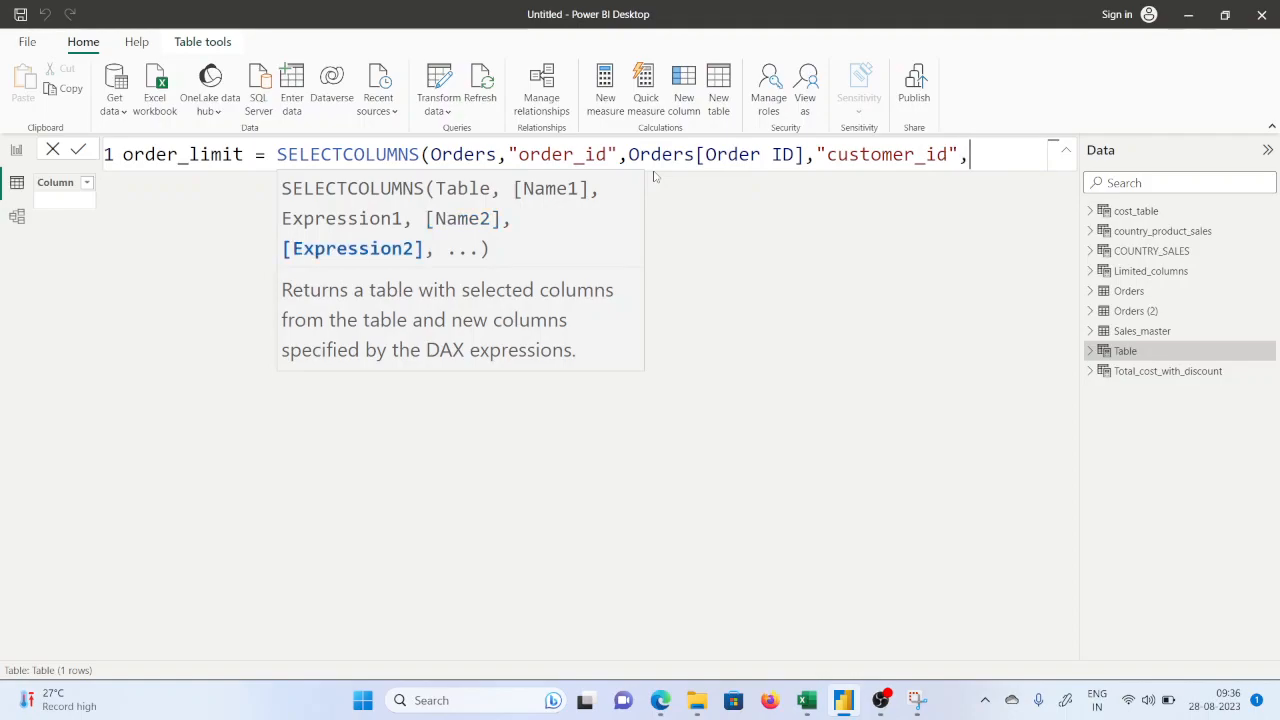
type("order")
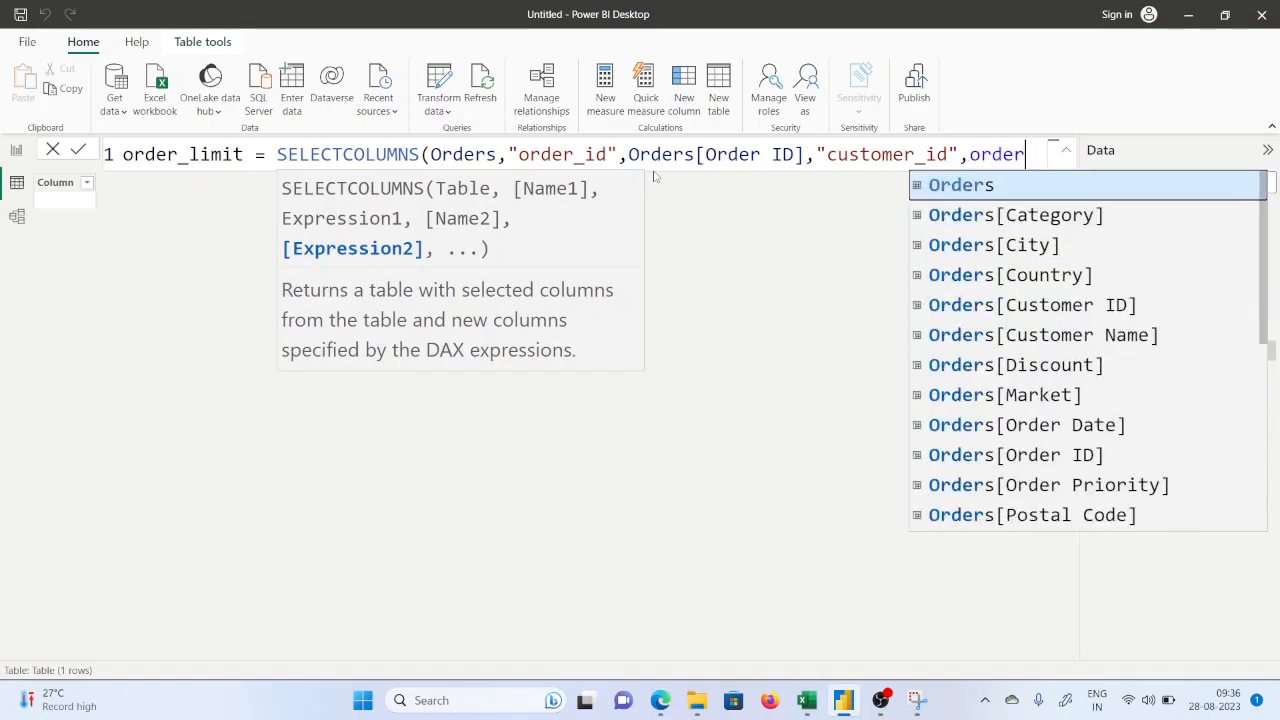
key("Down")
key("Down")
key("Down")
key("Down")
key("Tab")
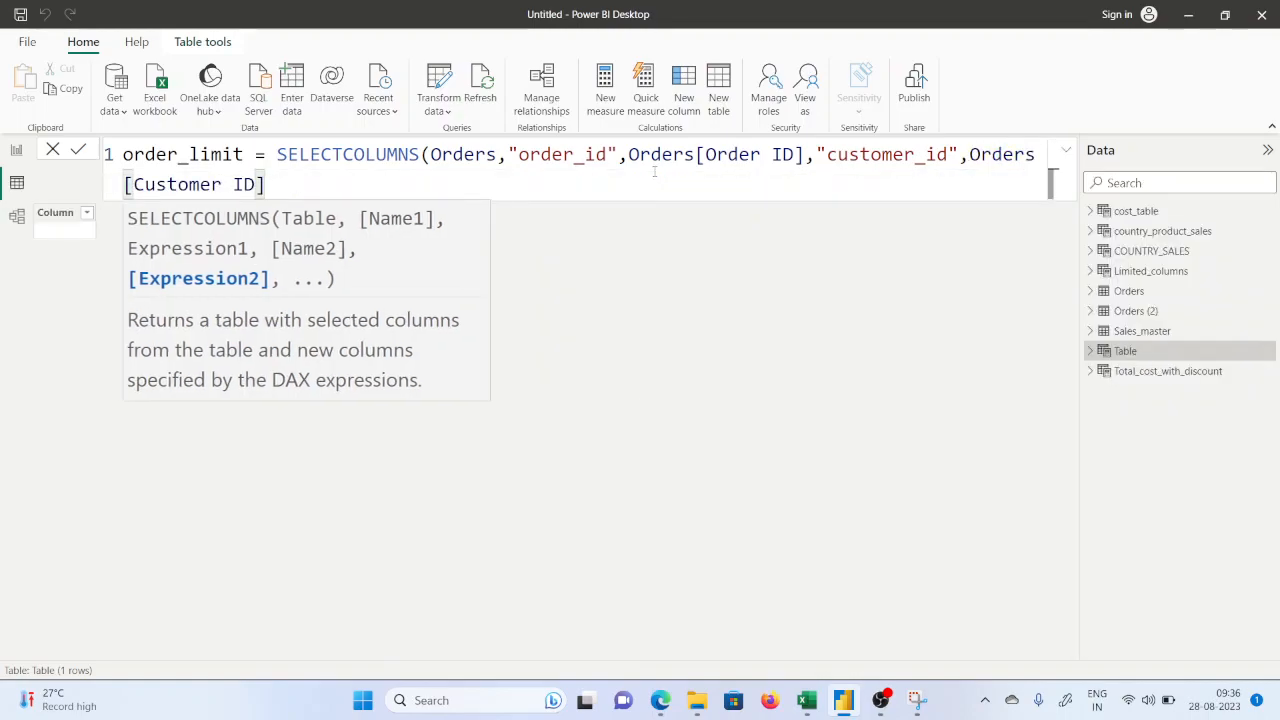
Add a third output column named "state" to the formula, taken from Orders[State]
type(",\"")
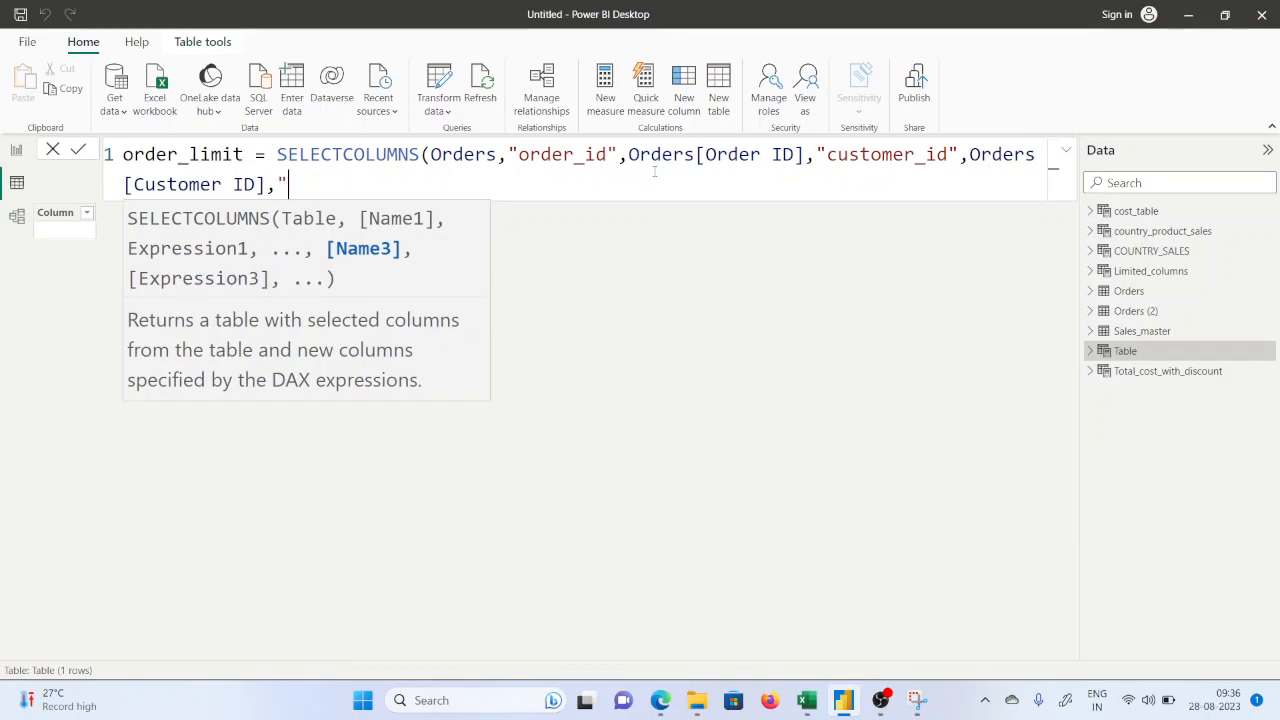
type("state\",")
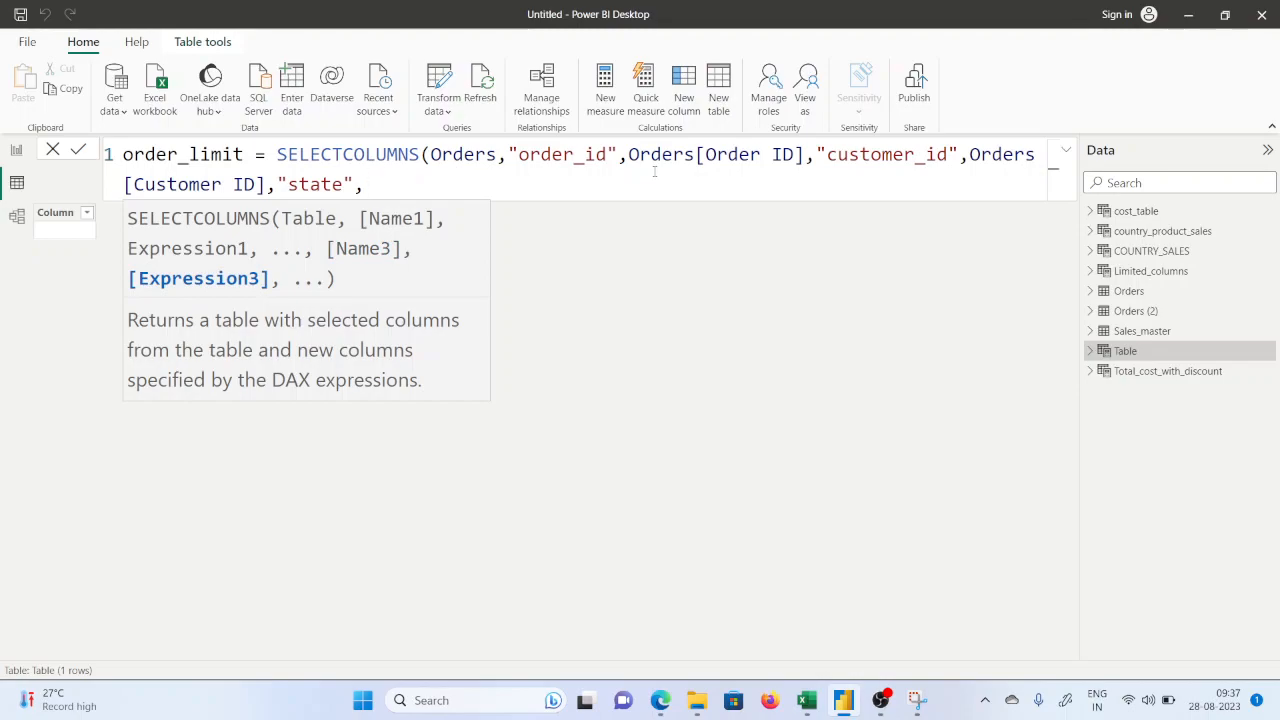
type("order")
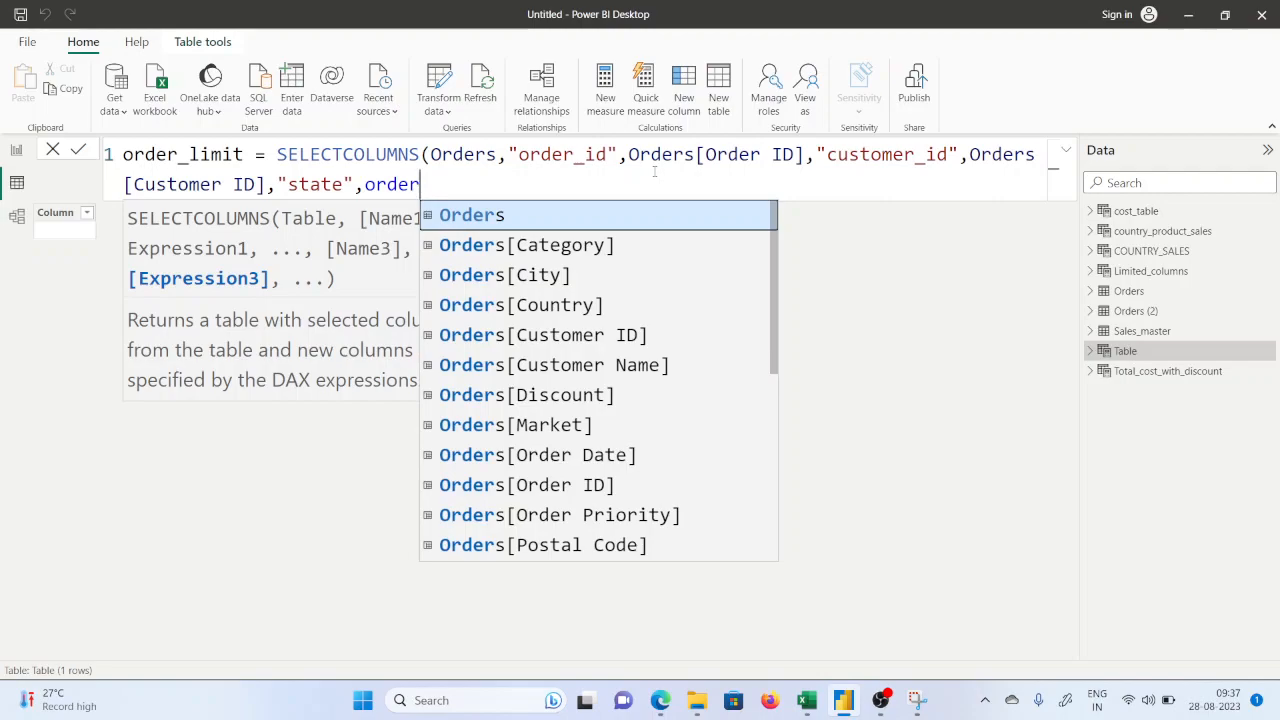
key("Down")
key("Down")
key("Down")
key("Down")
key("Down")
key("Down")
key("Down")
key("Down")
key("Down")
key("Down")
key("Down")
key("Down")
key("Down")
key("Down")
key("Down")
key("Down")
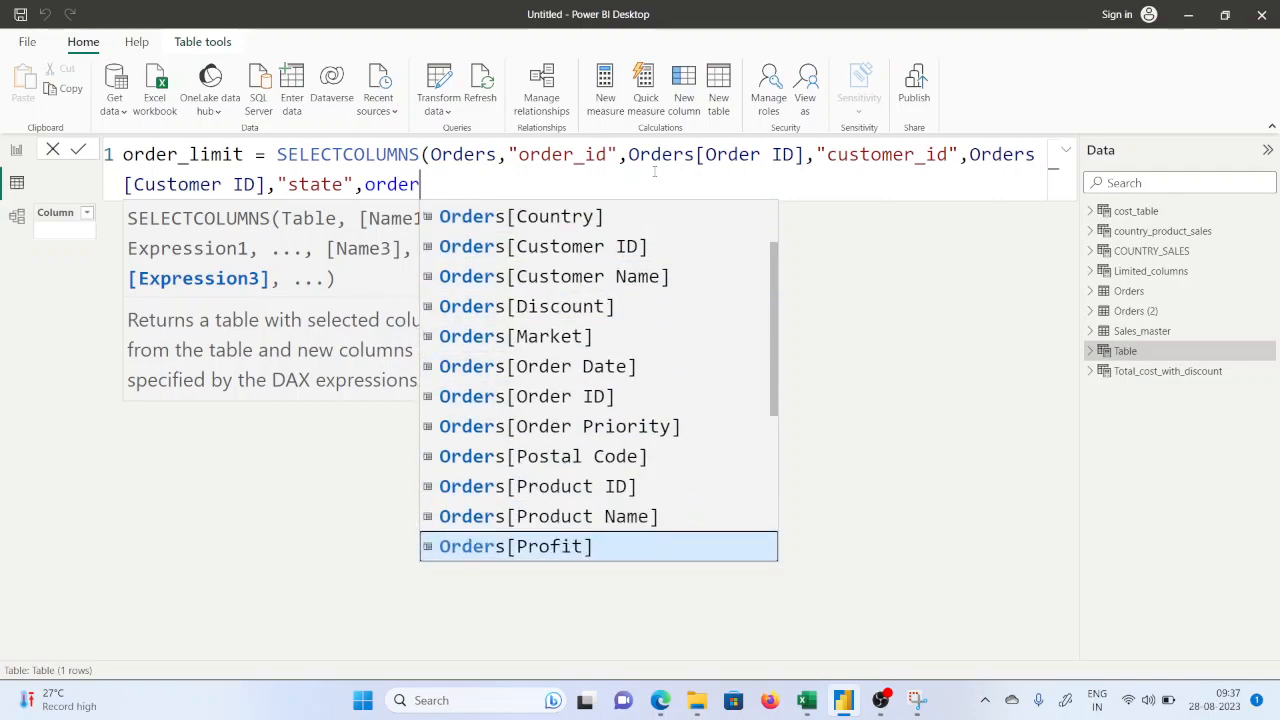
key("Down")
key("Down")
key("Down")
key("Down")
key("Down")
key("Down")
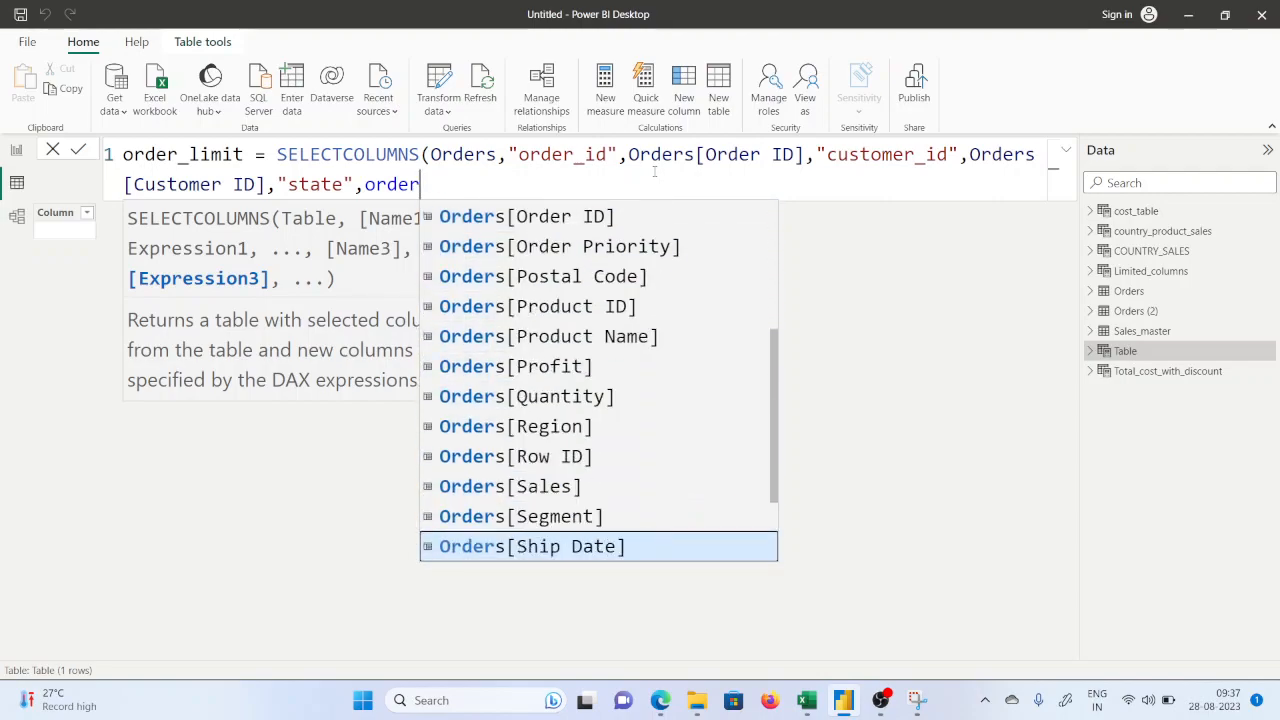
key("Down")
key("Down")
key("Up")
key("Tab")
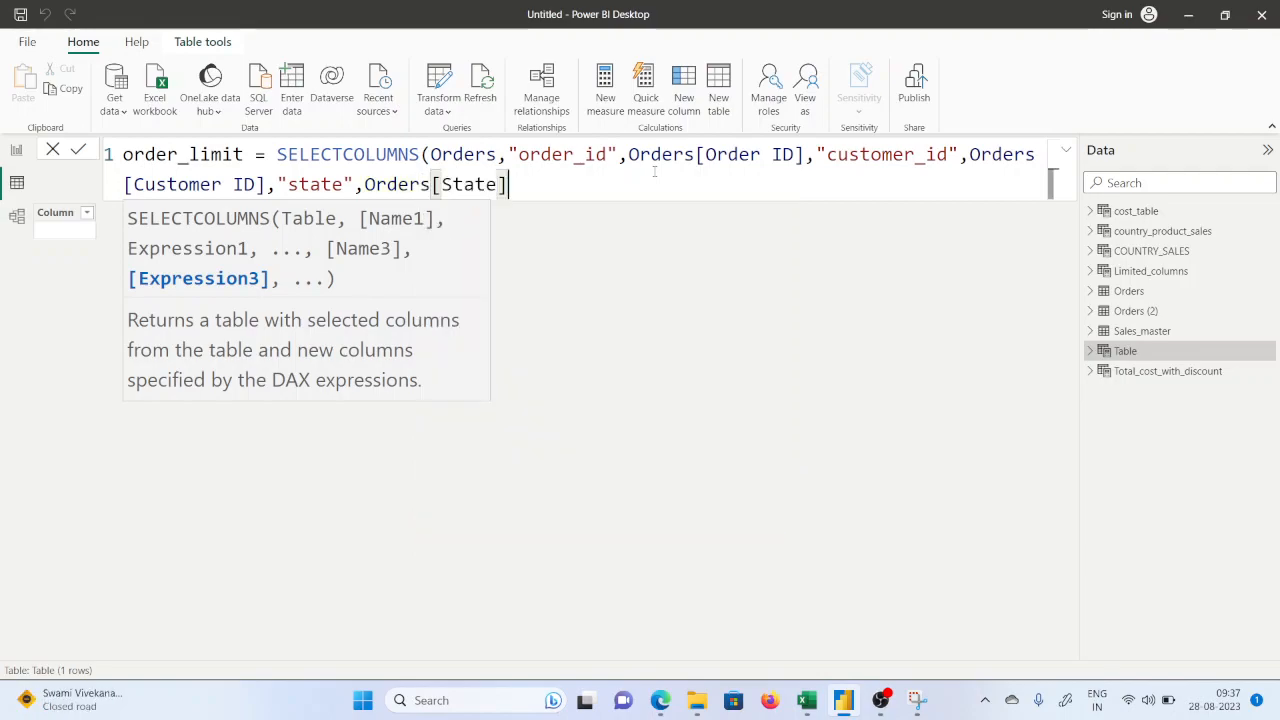
Add a fourth output column named "sales" from Orders[Sales], close the SELECTCOLUMNS formula and commit the order_limit table
type(",\"")
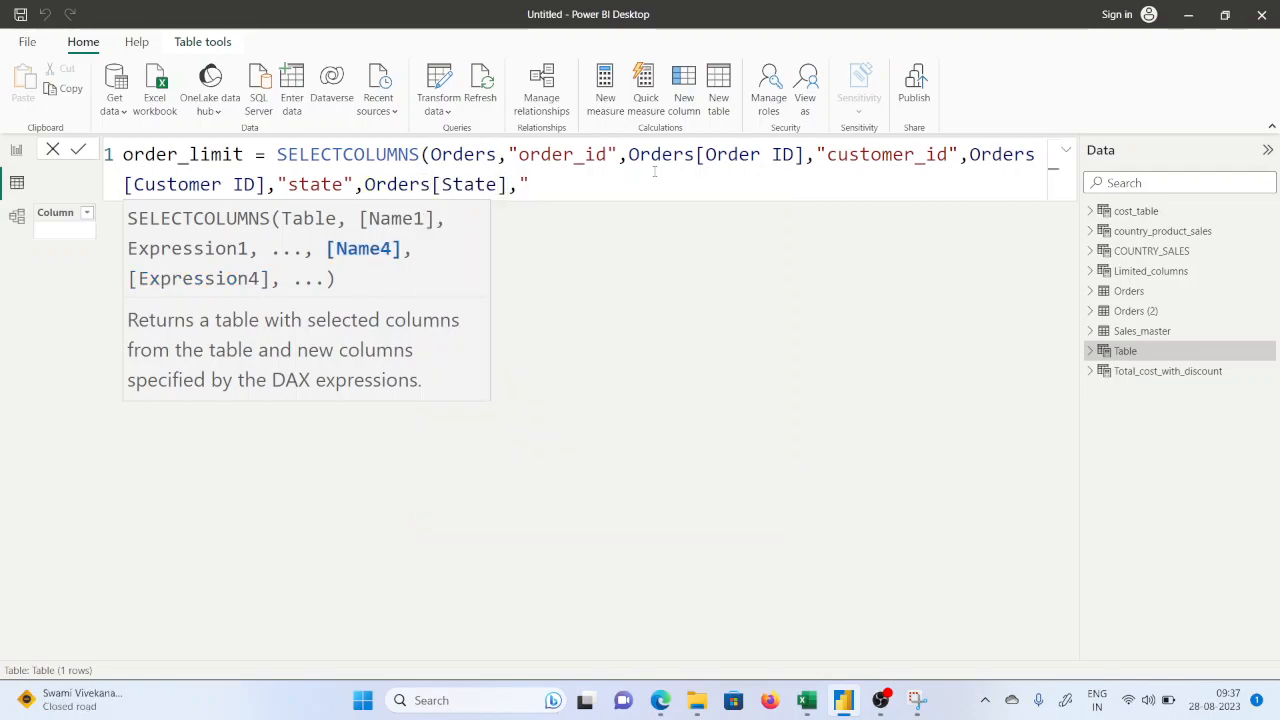
type("sales\"")
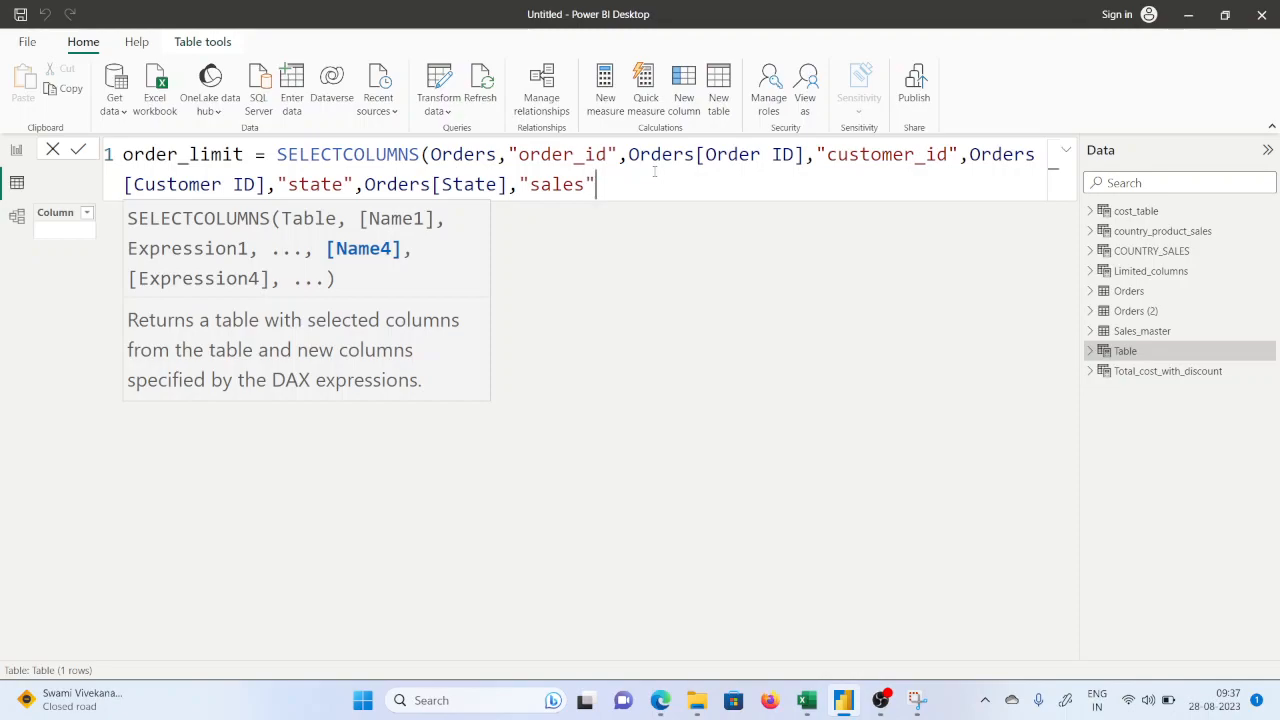
type(",\"")
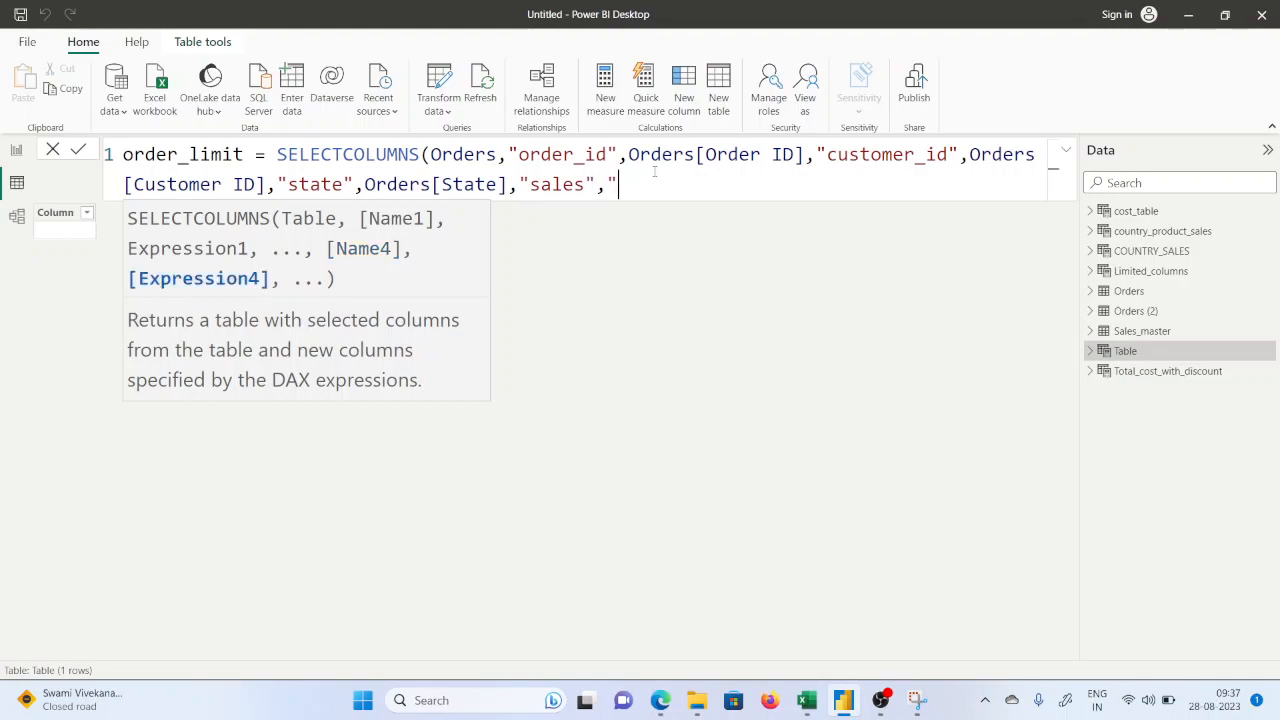
key("BackSpace")
type("order")
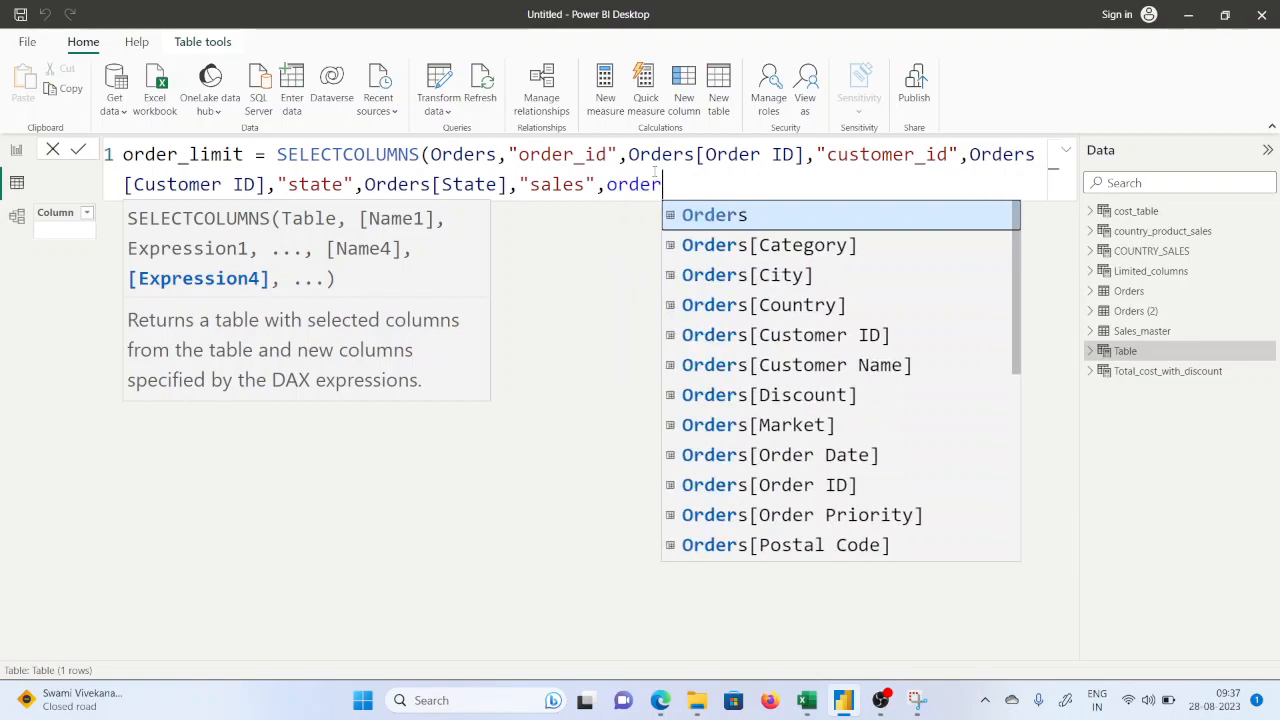
key("Down")
key("Down")
key("Down")
key("Down")
key("Down")
key("Down")
key("Down")
key("Down")
key("Down")
key("Down")
key("Down")
key("Down")
key("Down")
key("Down")
key("Down")
key("Down")
key("Down")
key("Down")
key("Down")
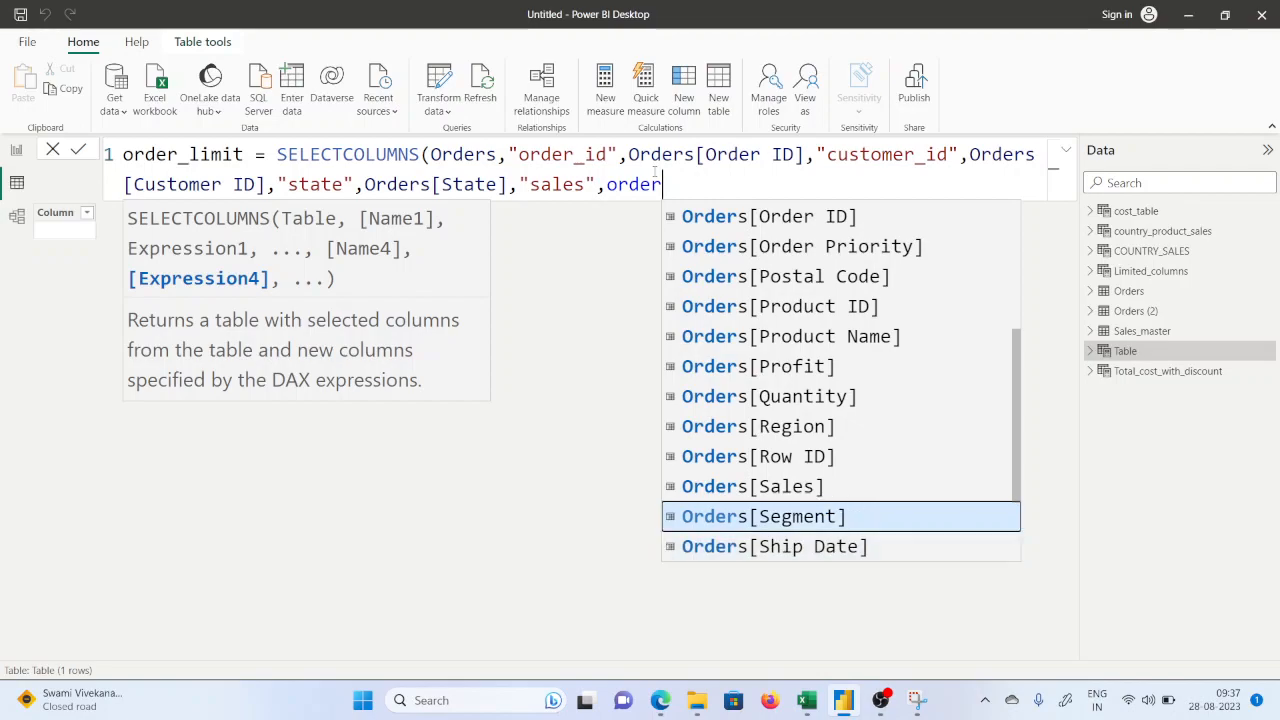
key("Up")
key("Tab")
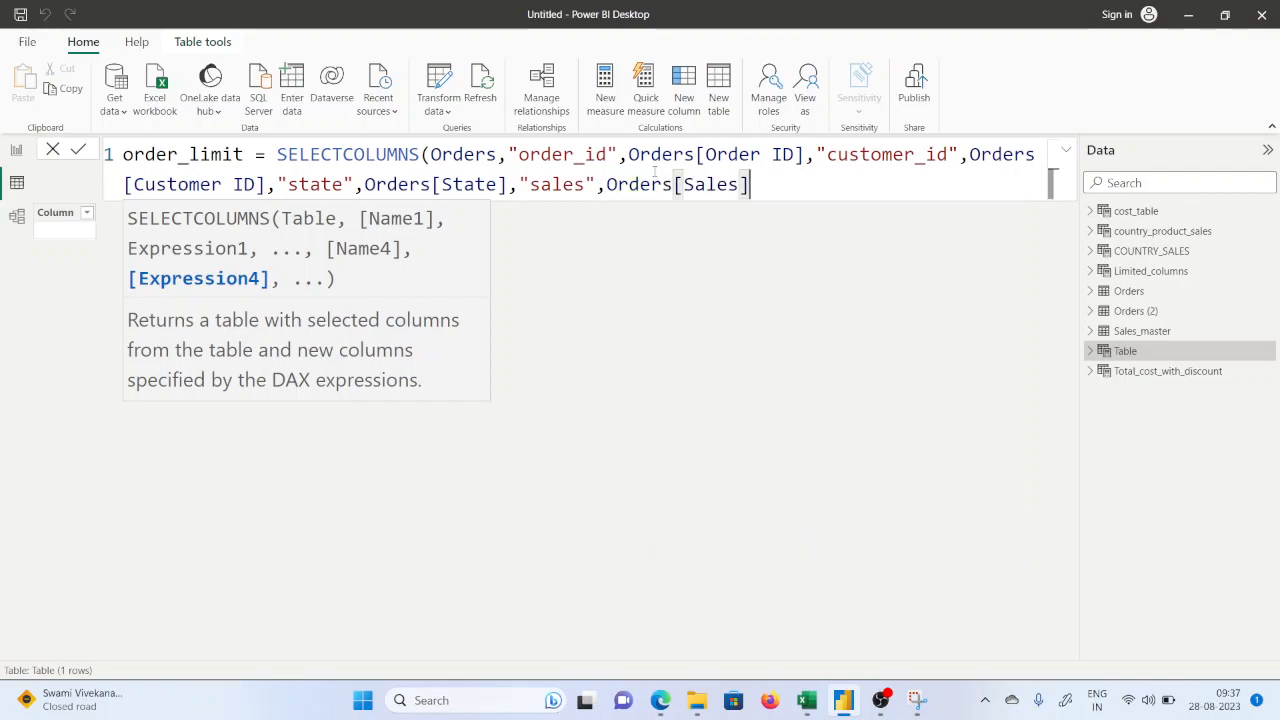
type(")")
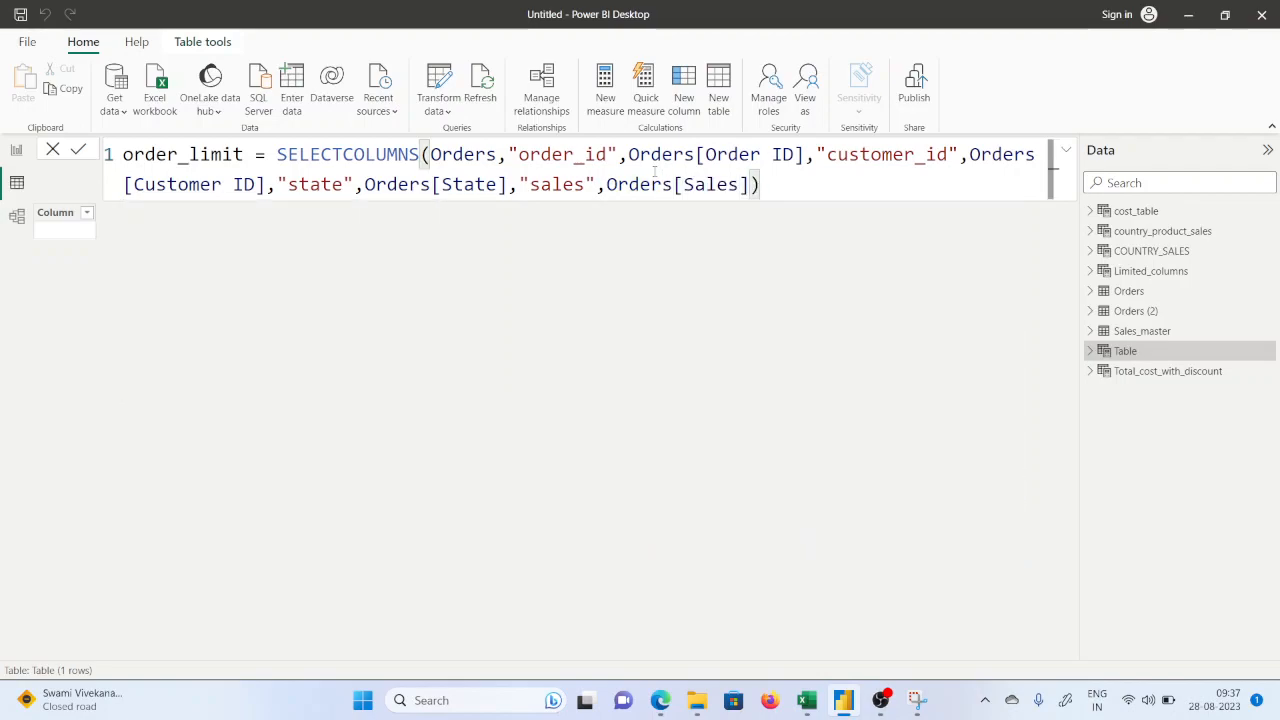
key("Return")
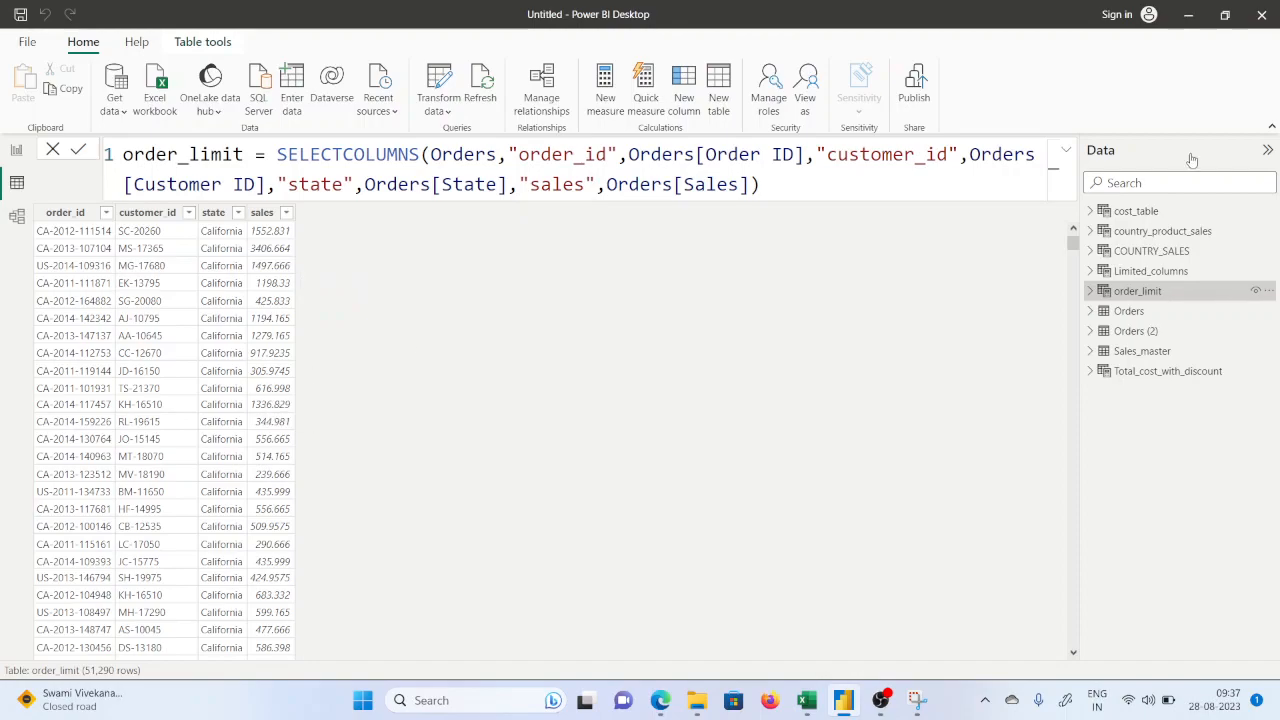
Compare the full Orders table with the reduced order_limit table
left_click(1136, 315)
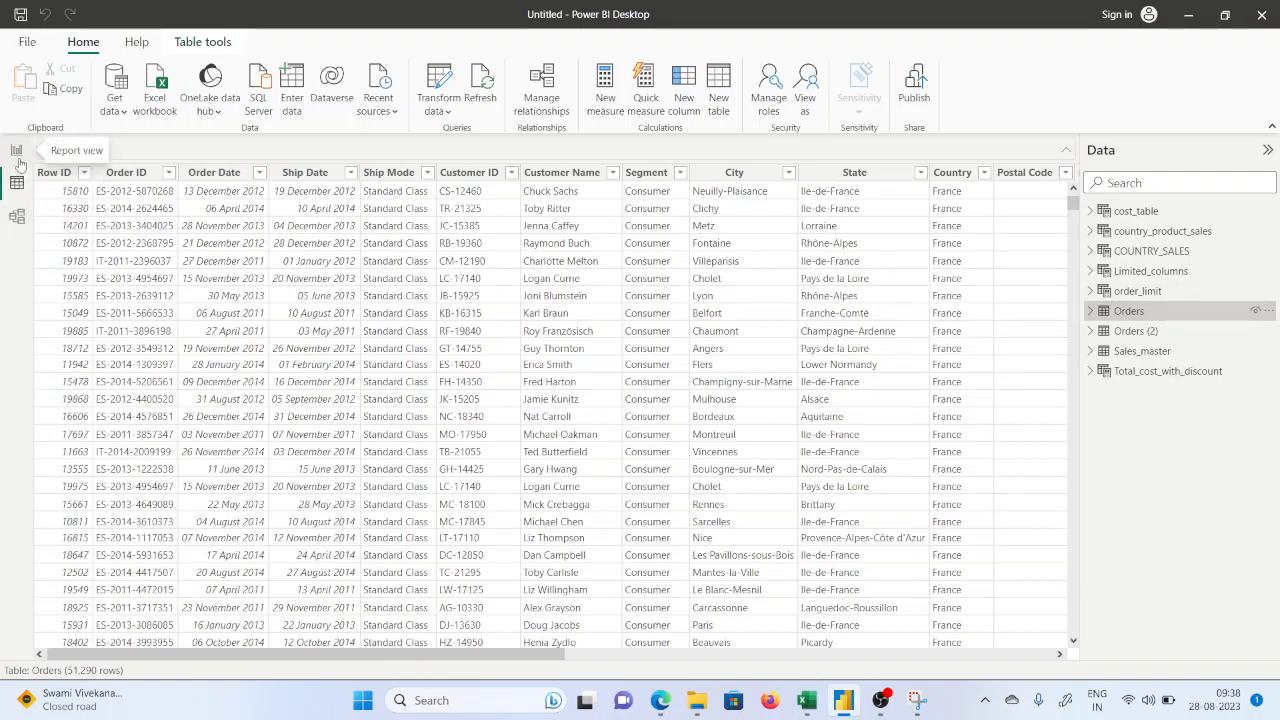
left_click(1138, 292)
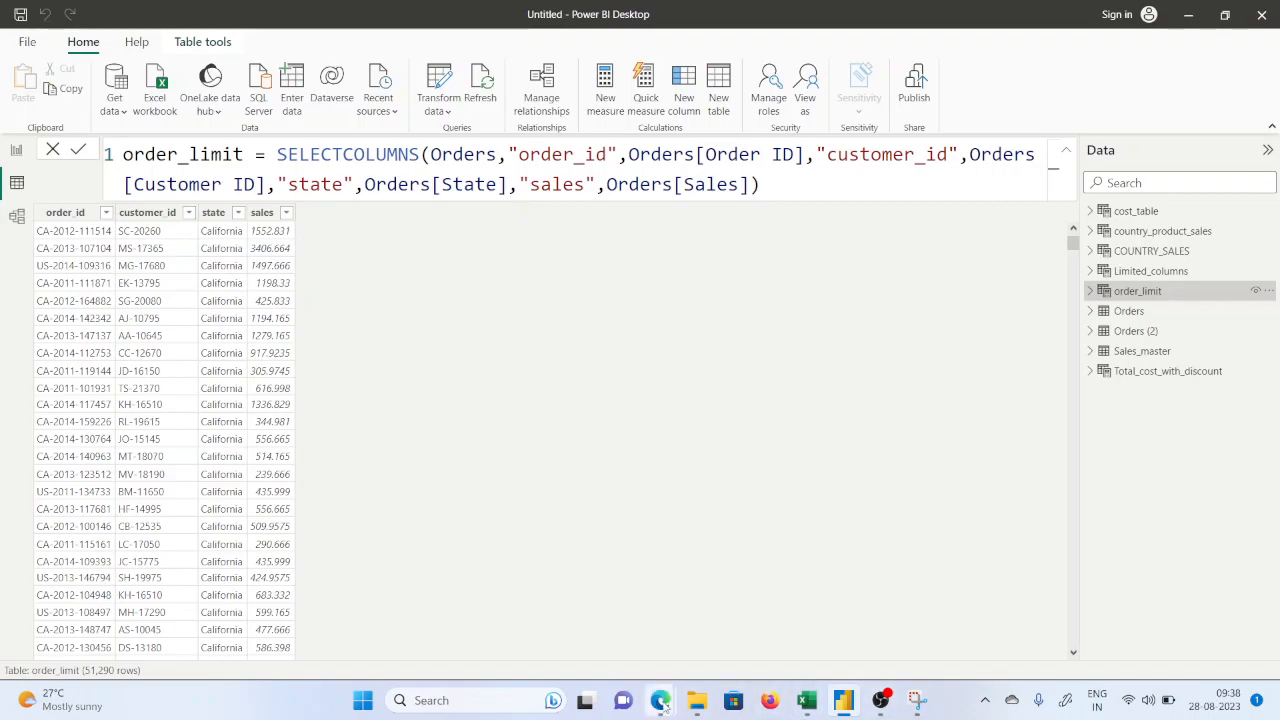
Switch to Snipping Tool, capture a rectangular snip of the order_limit formula and open the snip for annotation
left_click(916, 700)
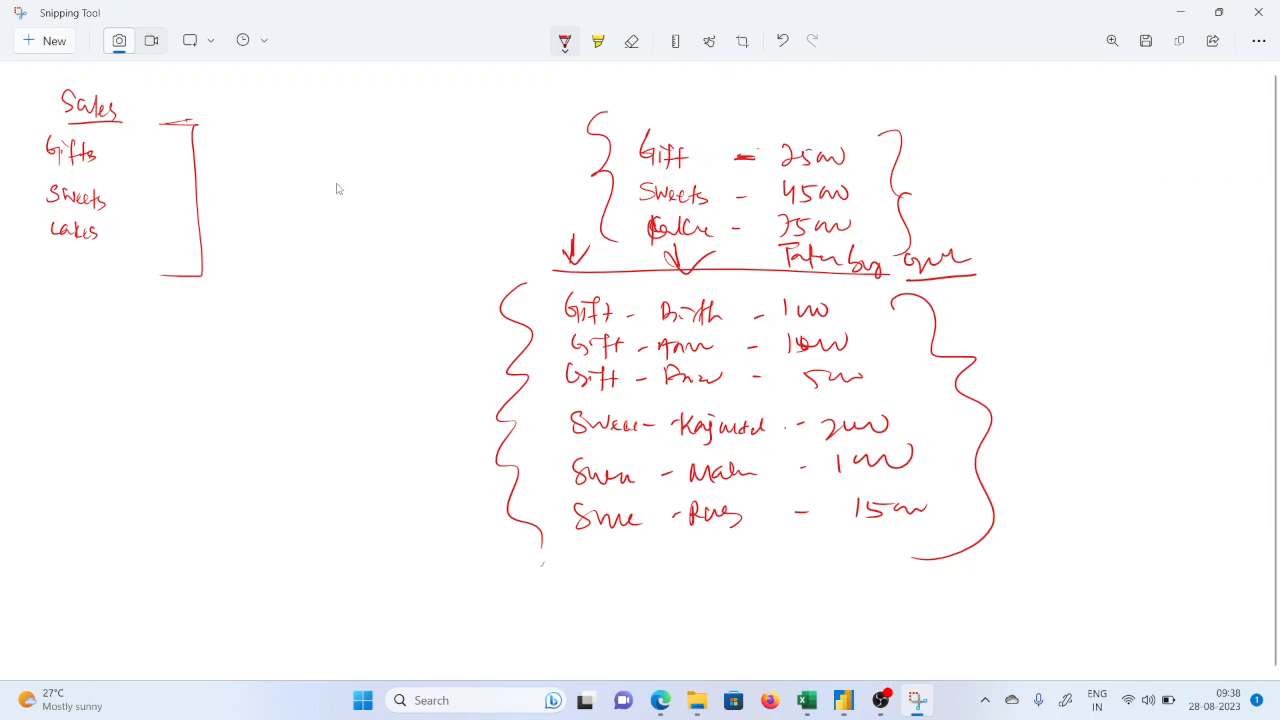
left_click(43, 41)
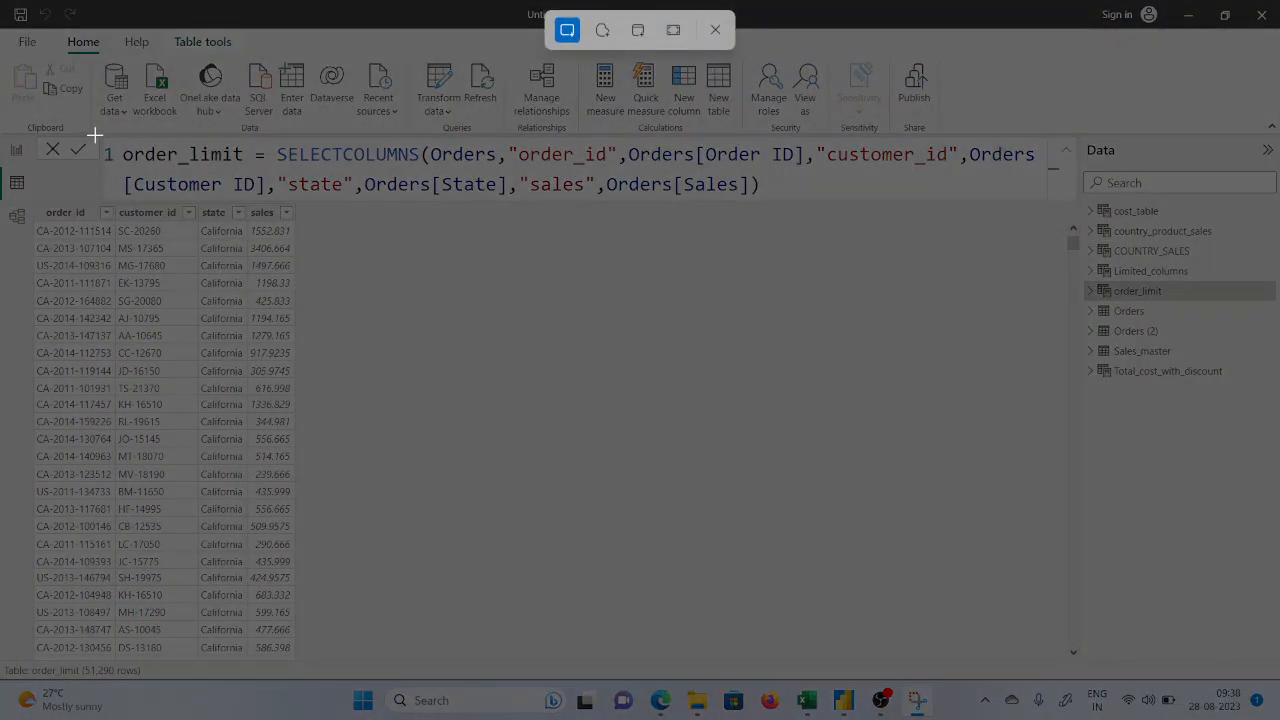
left_click_drag(96, 130, 1023, 216)
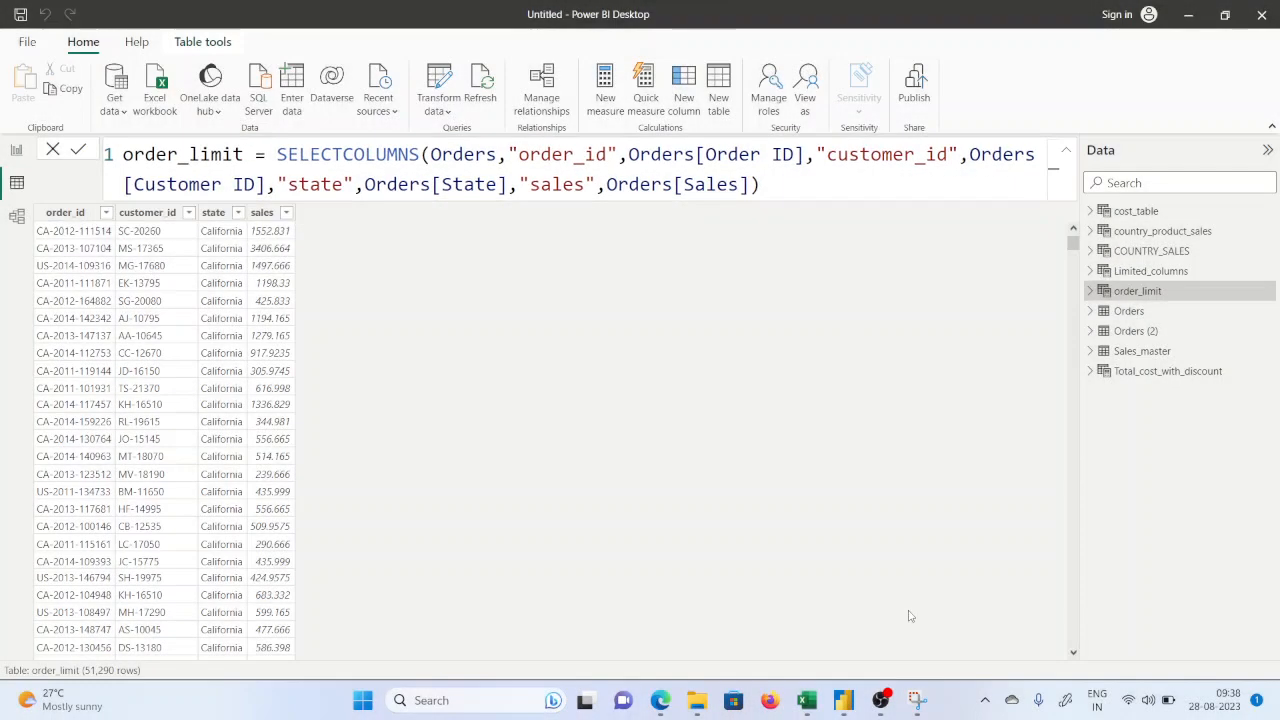
left_click(916, 700)
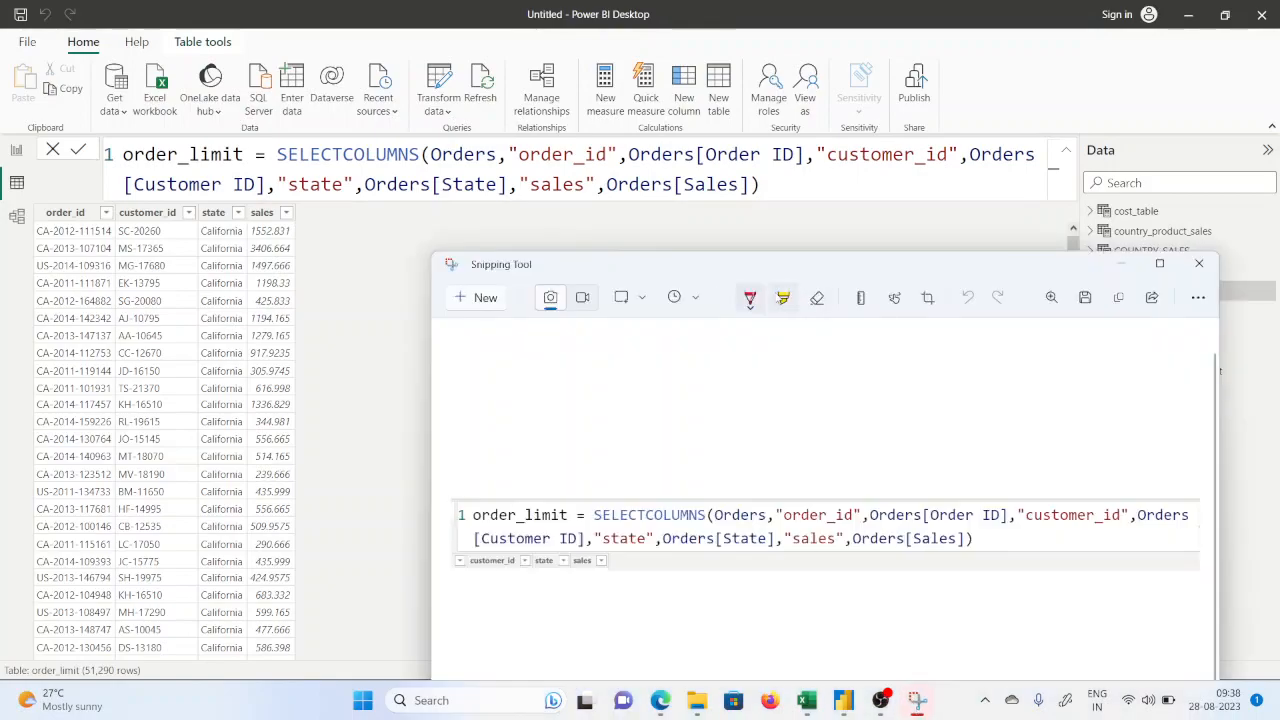
Handwrite the queries "Select * from Sales" and "Select order ID, customer ID, state, sales from sales" above the captured formula
double_click(649, 253)
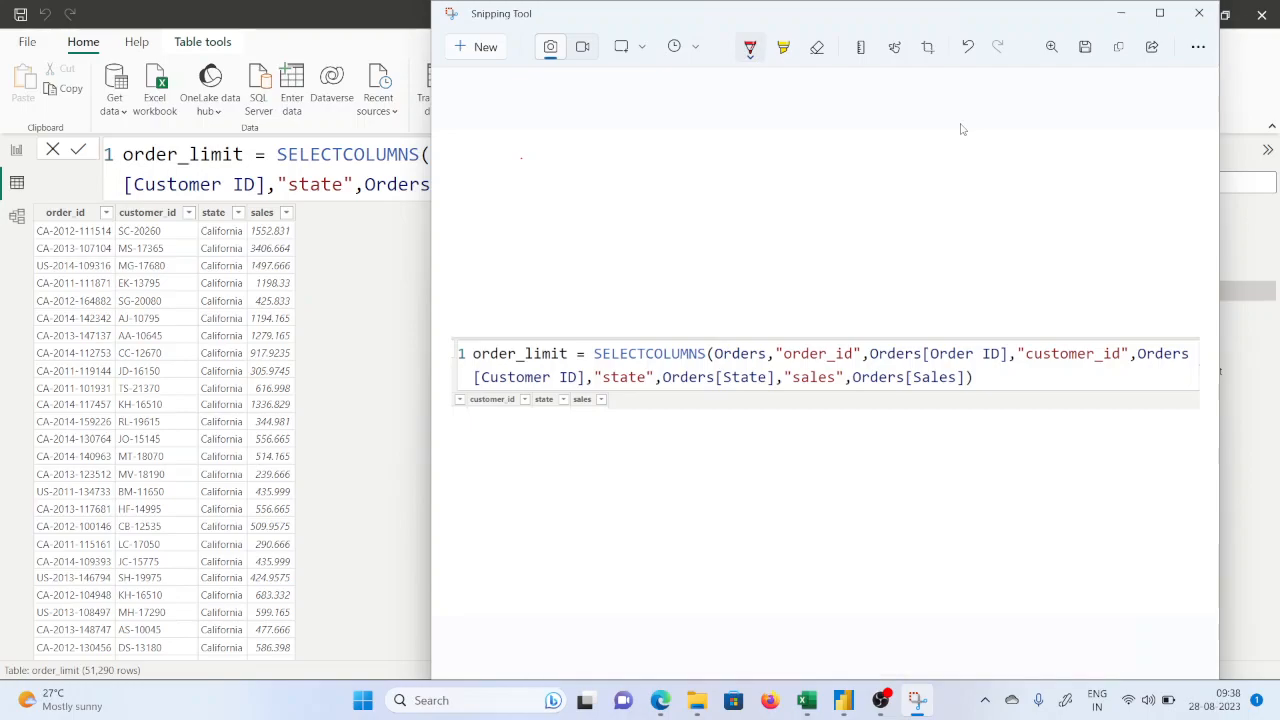
scroll(616, 148, "right", 1)
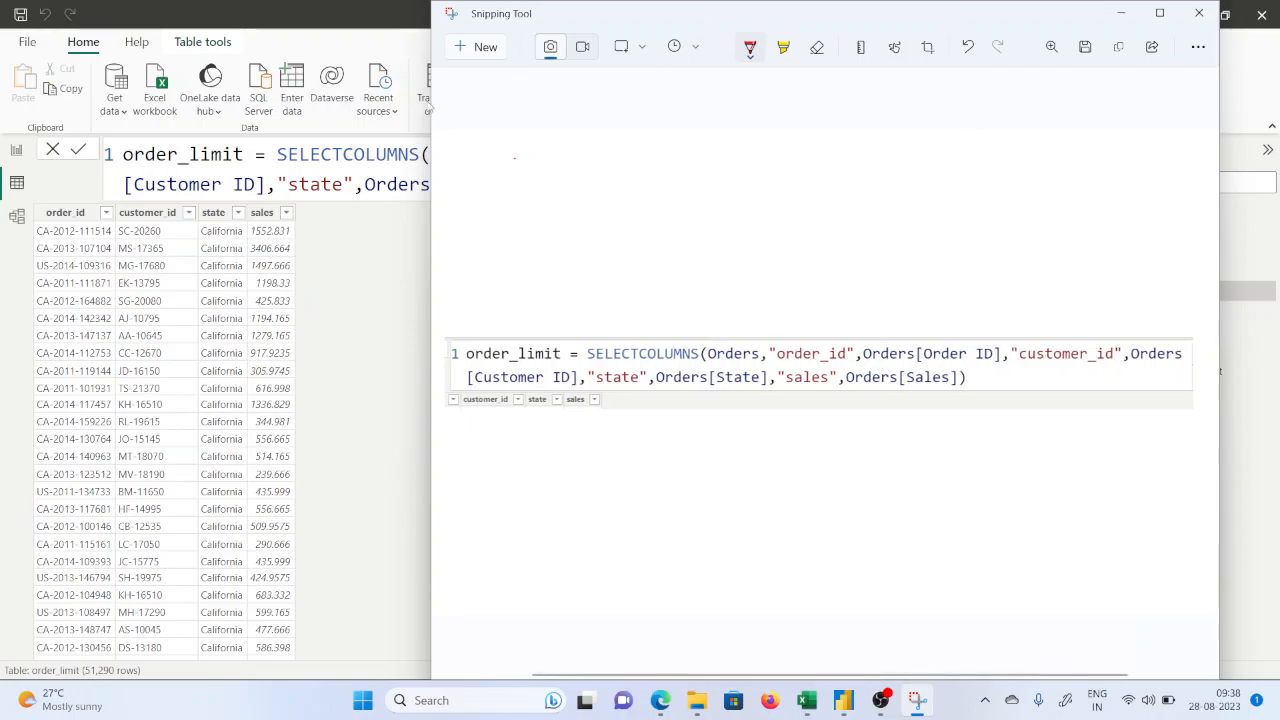
mouse_move(615, 132)
left_mouse_down()
mouse_move(618, 153)
mouse_move(670, 158)
mouse_move(676, 146)
mouse_move(750, 166)
mouse_move(886, 150)
mouse_move(914, 152)
mouse_move(910, 164)
left_mouse_up()
mouse_move(616, 212)
left_mouse_down()
mouse_move(602, 234)
mouse_move(668, 236)
left_mouse_up()
left_click_drag(660, 222, 814, 233)
mouse_move(836, 229)
left_mouse_down()
mouse_move(831, 240)
mouse_move(902, 226)
mouse_move(1142, 226)
left_mouse_up()
mouse_move(652, 252)
left_mouse_down()
mouse_move(666, 272)
mouse_move(745, 282)
mouse_move(768, 264)
mouse_move(782, 290)
left_mouse_up()
Number the two handwritten queries 1 and 2 with circled numerals
left_click_drag(540, 131, 541, 156)
left_click_drag(550, 131, 530, 134)
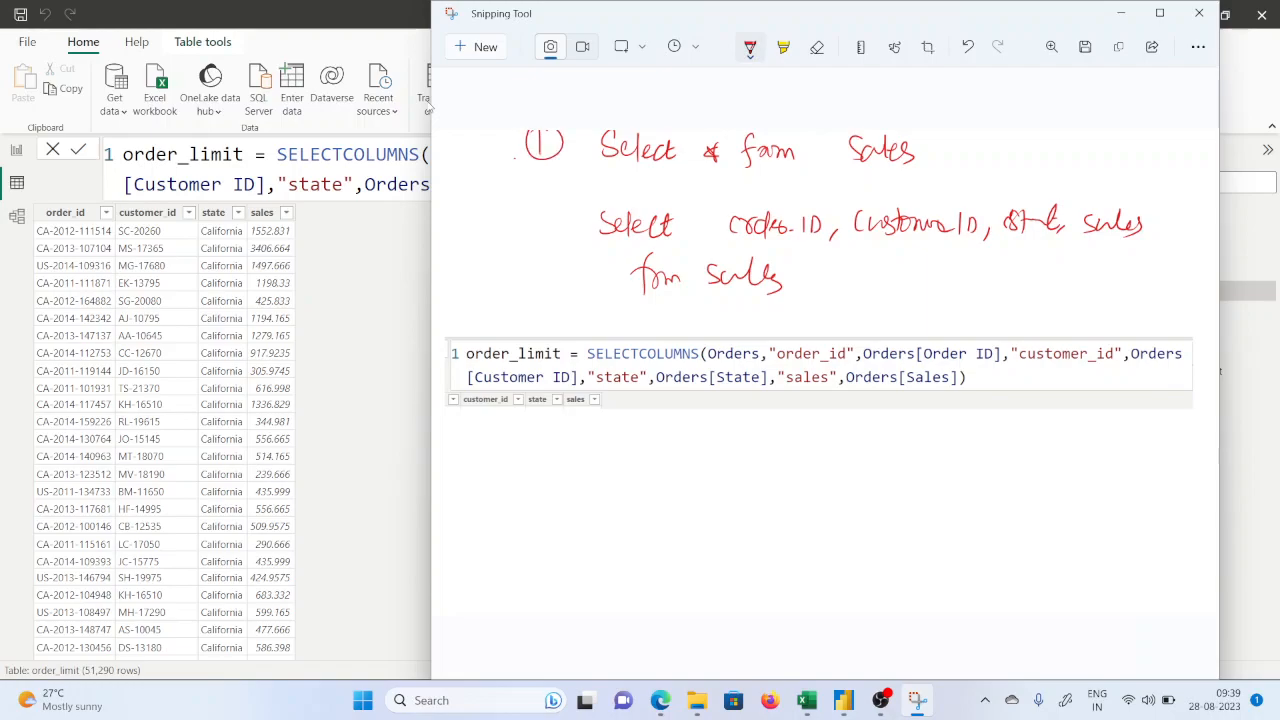
left_click_drag(532, 210, 552, 236)
mouse_move(548, 200)
left_mouse_down()
mouse_move(520, 240)
mouse_move(548, 200)
left_mouse_up()
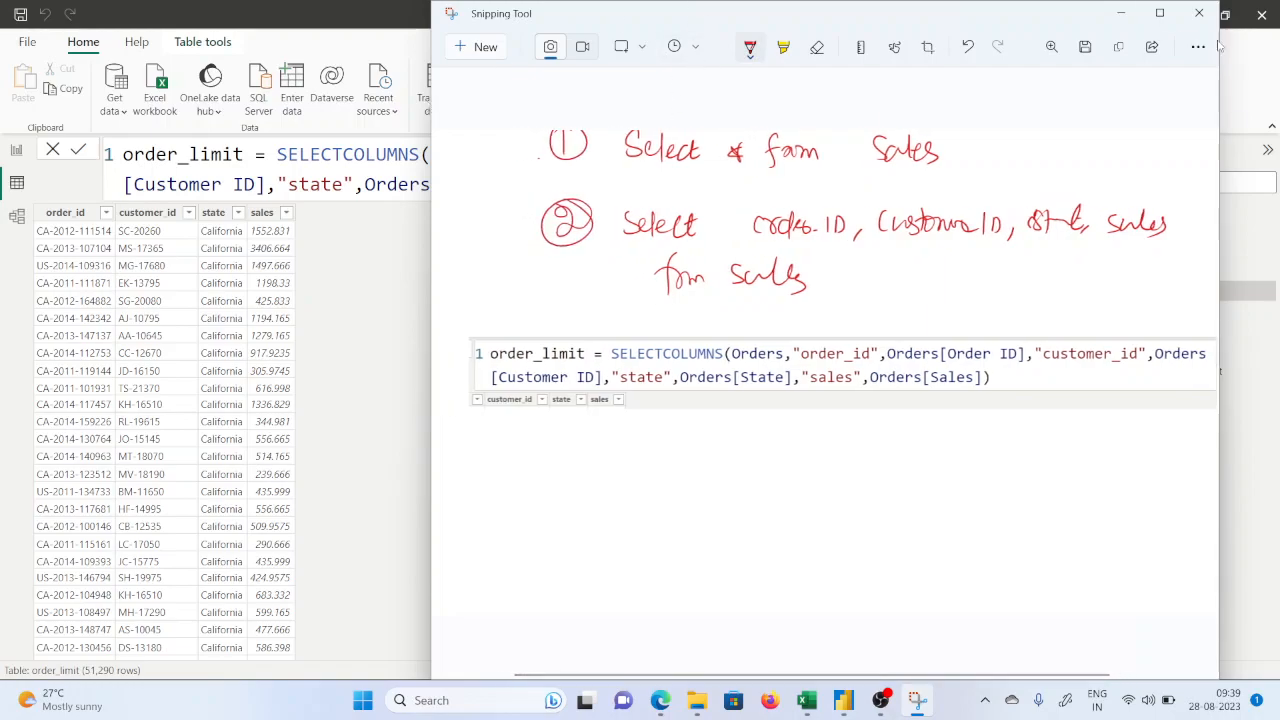
Maximize the snip, underline the four columns in query 2 and write an underlined "50 cols" beside query 1
left_click(1159, 13)
scroll(1025, 229, "up", 1)
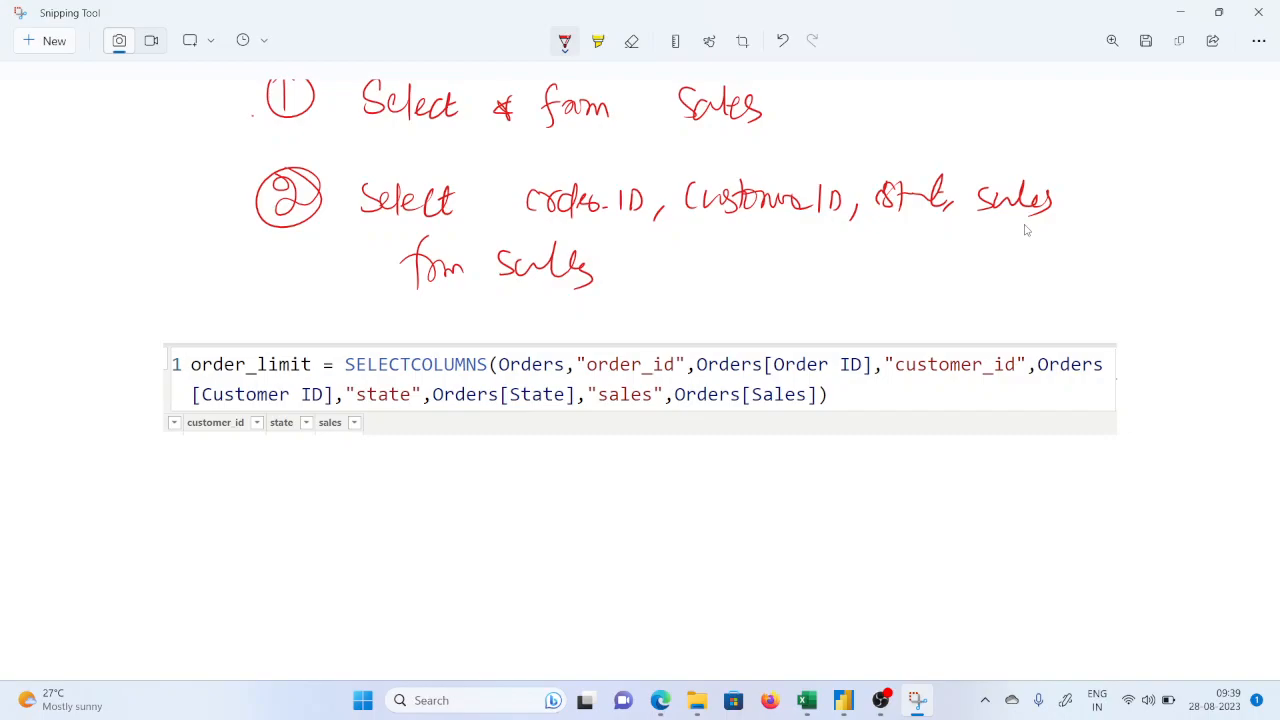
left_click_drag(608, 227, 636, 215)
left_click_drag(1115, 88, 1113, 121)
mouse_move(1138, 95)
left_mouse_down()
mouse_move(1137, 117)
mouse_move(1140, 95)
left_mouse_up()
left_click_drag(1171, 92, 1173, 115)
mouse_move(1187, 82)
left_mouse_down()
mouse_move(1184, 112)
mouse_move(1210, 103)
mouse_move(1216, 118)
left_mouse_up()
left_click_drag(1142, 136, 1217, 133)
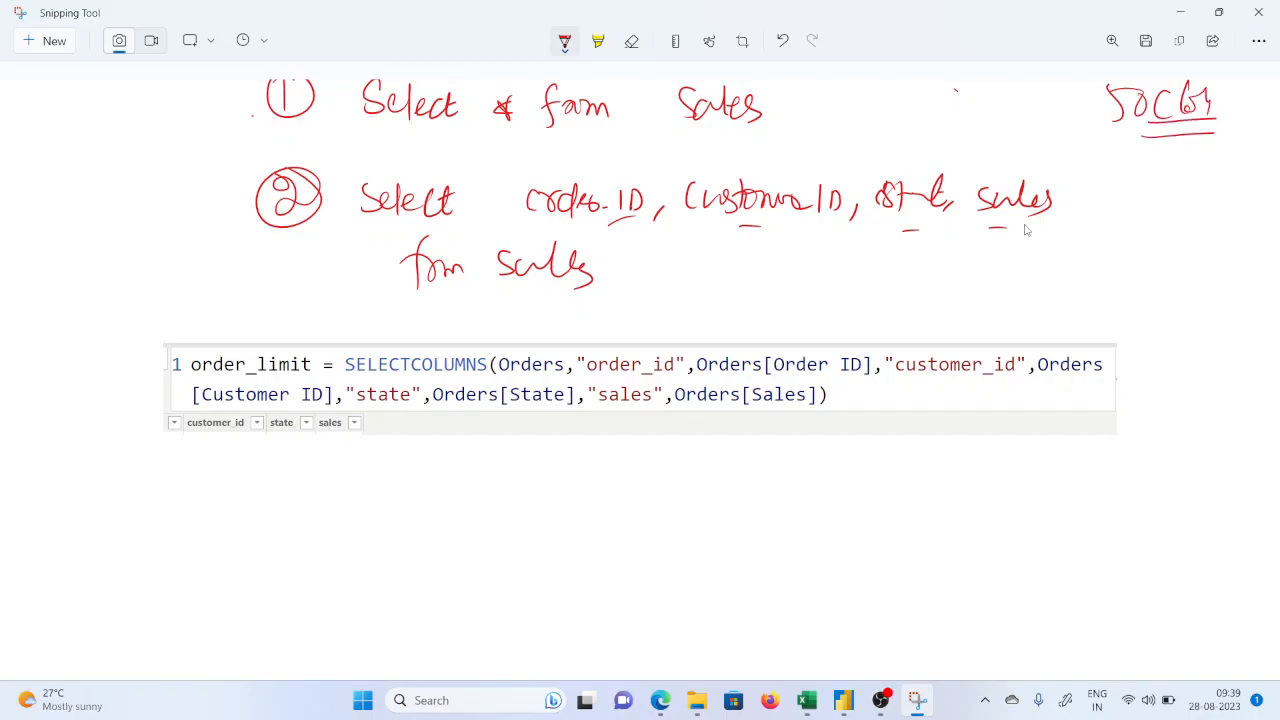
Mark the four column names in query 2 with ticks and write an underlined "4 columns" after the query
left_click_drag(540, 168, 588, 162)
left_click_drag(747, 168, 795, 155)
left_click_drag(940, 157, 974, 163)
left_click_drag(1015, 167, 1025, 170)
left_click_drag(731, 240, 747, 262)
mouse_move(748, 248)
left_mouse_down()
mouse_move(751, 288)
mouse_move(756, 248)
left_mouse_up()
mouse_move(752, 250)
left_mouse_down()
mouse_move(752, 280)
mouse_move(792, 272)
left_mouse_up()
left_click_drag(806, 258, 820, 274)
mouse_move(828, 258)
left_mouse_down()
mouse_move(840, 270)
mouse_move(858, 262)
left_mouse_up()
left_click_drag(862, 260, 890, 287)
left_click_drag(850, 297, 902, 290)
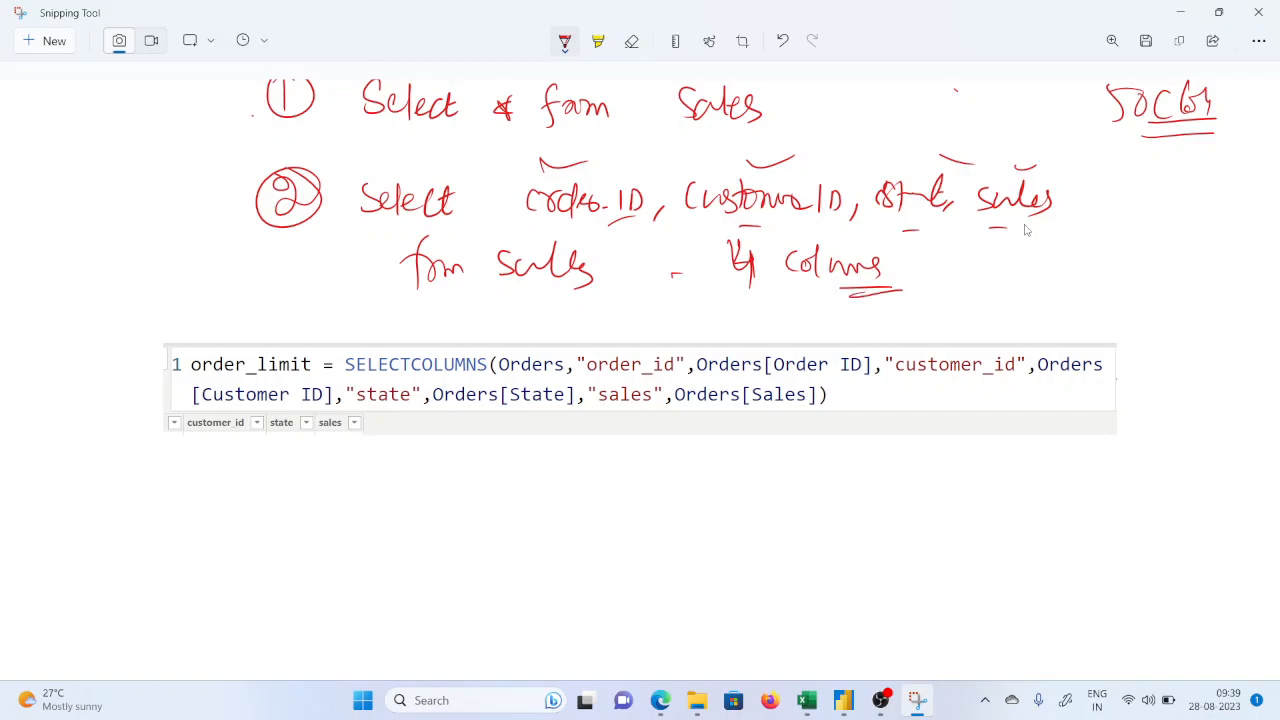
Emphasize circled number 2, underline the asterisk in query 1 and draw braces beside both queries
left_click_drag(292, 222, 222, 244)
left_click_drag(492, 131, 522, 129)
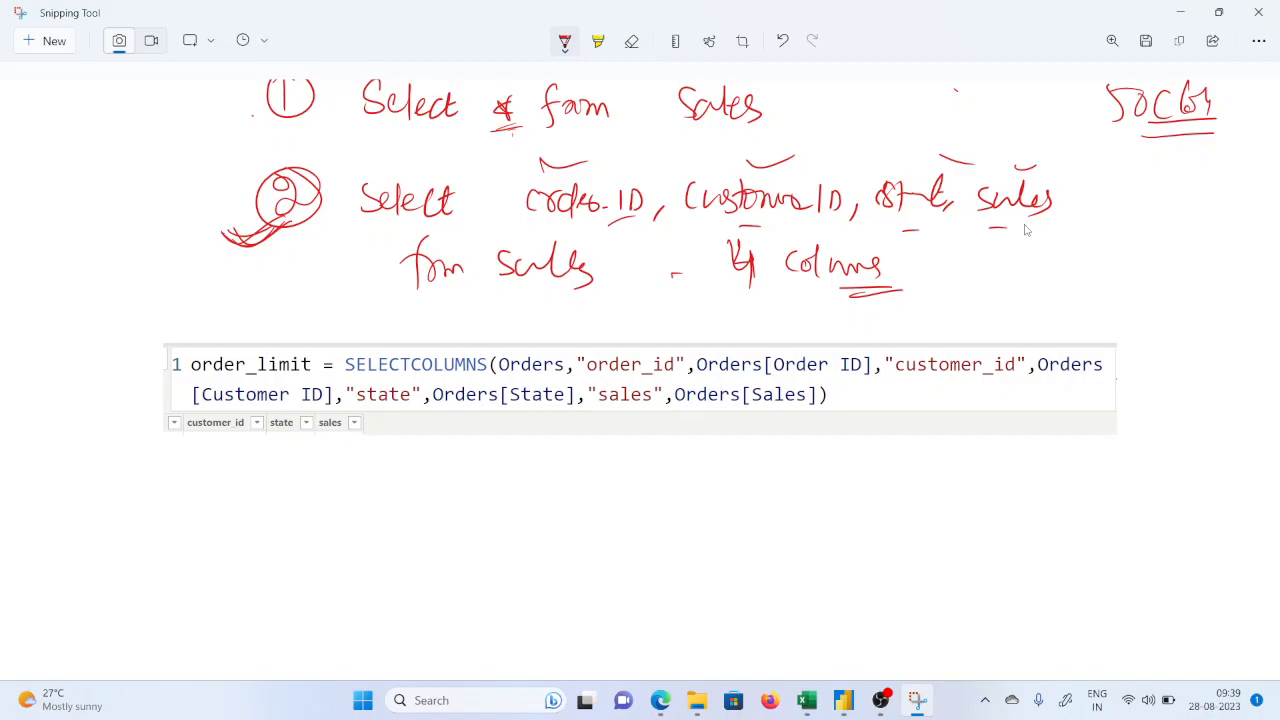
mouse_move(1100, 188)
left_mouse_down()
mouse_move(1106, 276)
mouse_move(1078, 306)
left_mouse_up()
mouse_move(252, 80)
left_mouse_down()
mouse_move(230, 100)
mouse_move(254, 136)
left_mouse_up()
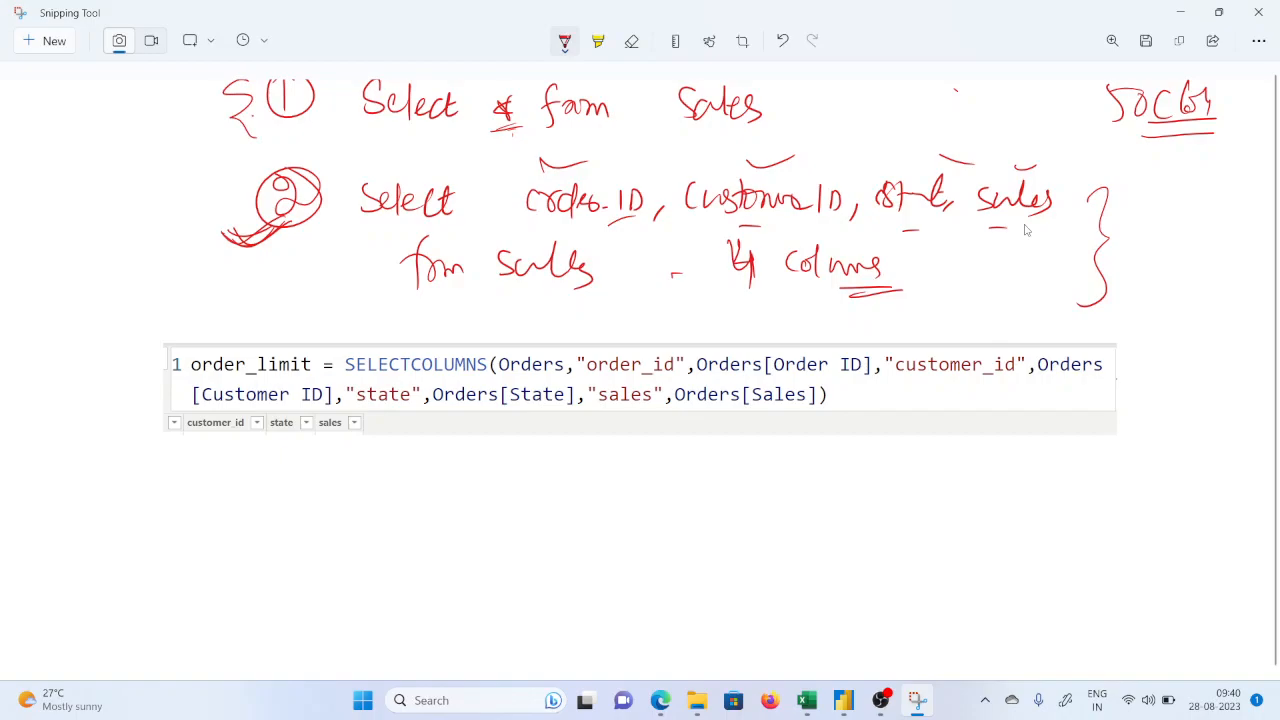
Underline order_id, customer_id, state and sales in the formula and draw an arrow to Orders[Order ID]
mouse_move(614, 378)
left_mouse_down()
mouse_move(646, 378)
mouse_move(616, 380)
left_mouse_up()
mouse_move(910, 376)
left_mouse_down()
mouse_move(934, 378)
mouse_move(918, 383)
left_mouse_up()
left_click_drag(376, 408, 396, 412)
left_click_drag(626, 418, 648, 416)
left_click_drag(774, 313, 777, 347)
left_click_drag(763, 330, 797, 330)
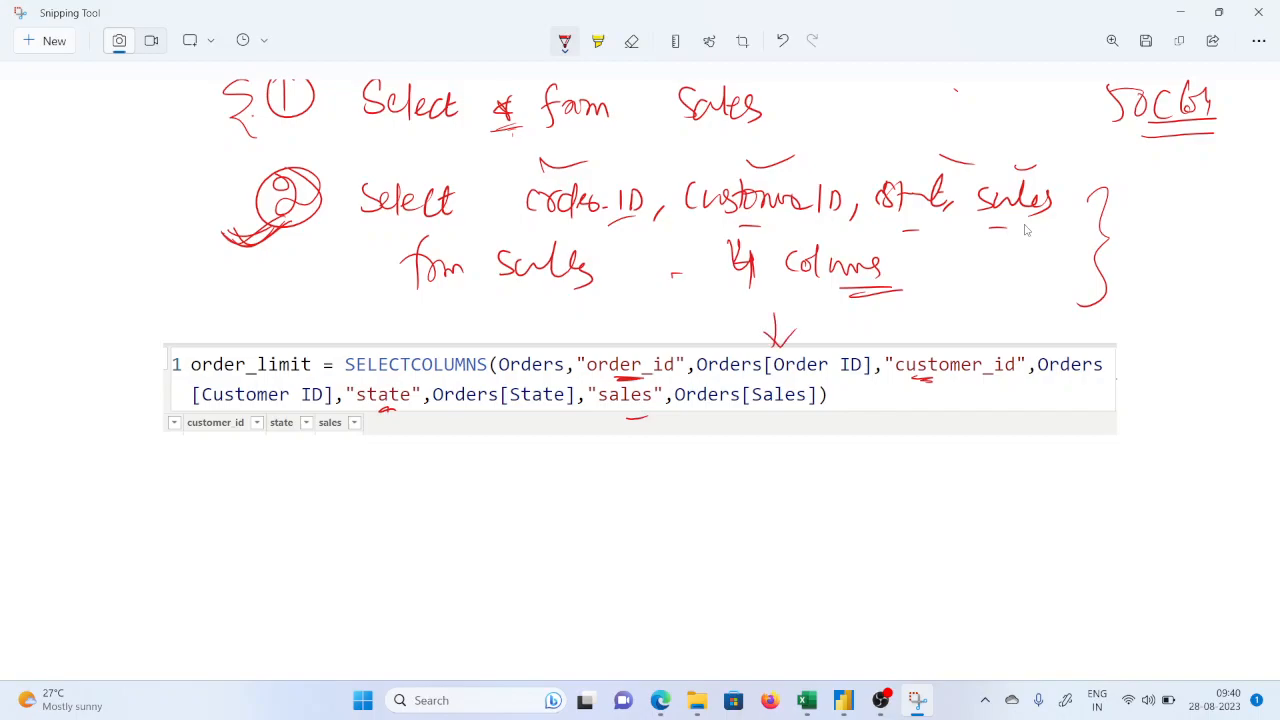
Circle order_limit and draw arrows to the source columns in the formula
mouse_move(190, 332)
left_mouse_down()
mouse_move(322, 372)
mouse_move(188, 336)
mouse_move(180, 366)
mouse_move(250, 312)
left_mouse_up()
left_click_drag(785, 312, 786, 336)
mouse_move(1064, 308)
left_mouse_down()
mouse_move(1062, 344)
mouse_move(1094, 330)
left_mouse_up()
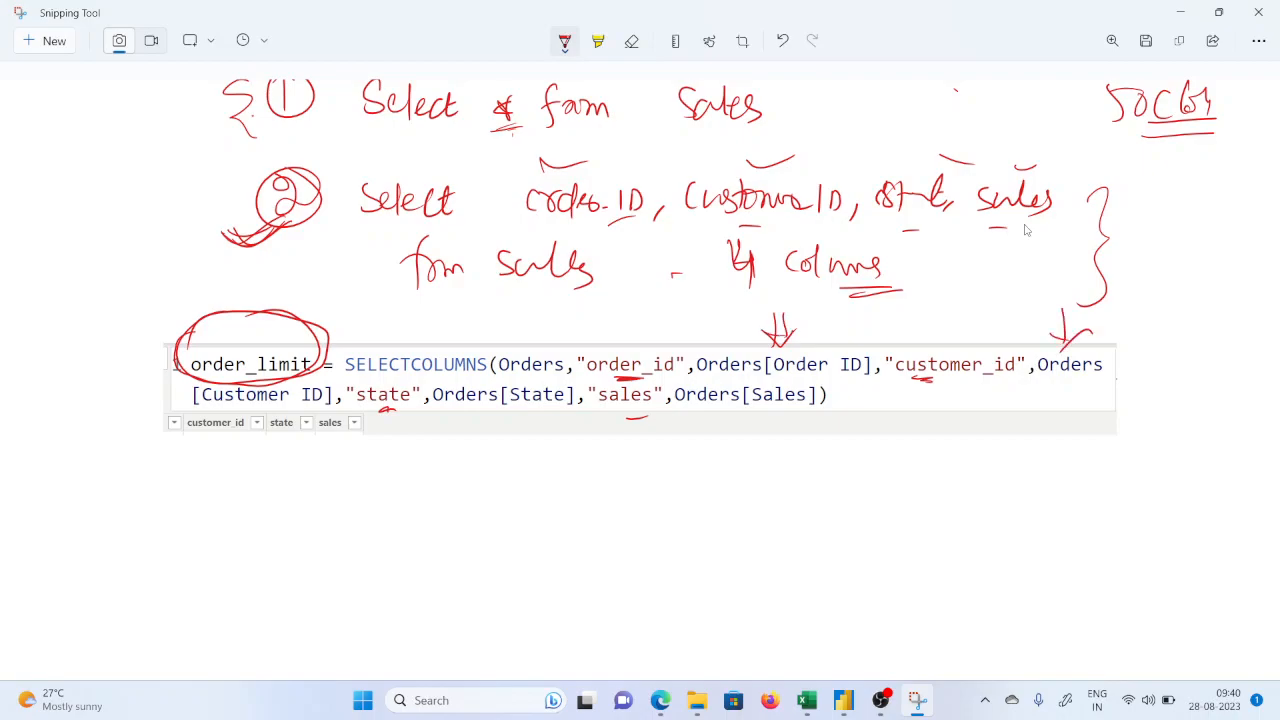
mouse_move(510, 461)
left_mouse_down()
mouse_move(512, 418)
mouse_move(533, 438)
left_mouse_up()
mouse_move(744, 456)
left_mouse_down()
mouse_move(757, 420)
mouse_move(771, 440)
left_mouse_up()
Number the formula's four source columns 1 to 4 with circled numerals beside their arrows
left_click_drag(735, 312, 736, 340)
mouse_move(736, 304)
left_mouse_down()
mouse_move(752, 318)
mouse_move(730, 306)
left_mouse_up()
mouse_move(1090, 318)
left_mouse_down()
mouse_move(1074, 350)
mouse_move(1098, 316)
left_mouse_up()
mouse_move(532, 426)
left_mouse_down()
mouse_move(556, 462)
mouse_move(540, 472)
left_mouse_up()
mouse_move(840, 418)
left_mouse_down()
mouse_move(796, 440)
mouse_move(838, 436)
left_mouse_up()
left_click_drag(820, 424, 822, 464)
mouse_move(805, 412)
left_mouse_down()
mouse_move(800, 468)
mouse_move(856, 446)
left_mouse_up()
Tick the four quoted output column names in the SELECTCOLUMNS formula
left_click_drag(612, 330, 672, 318)
left_click_drag(958, 338, 1006, 328)
left_click_drag(382, 418, 438, 390)
left_click_drag(632, 418, 712, 386)
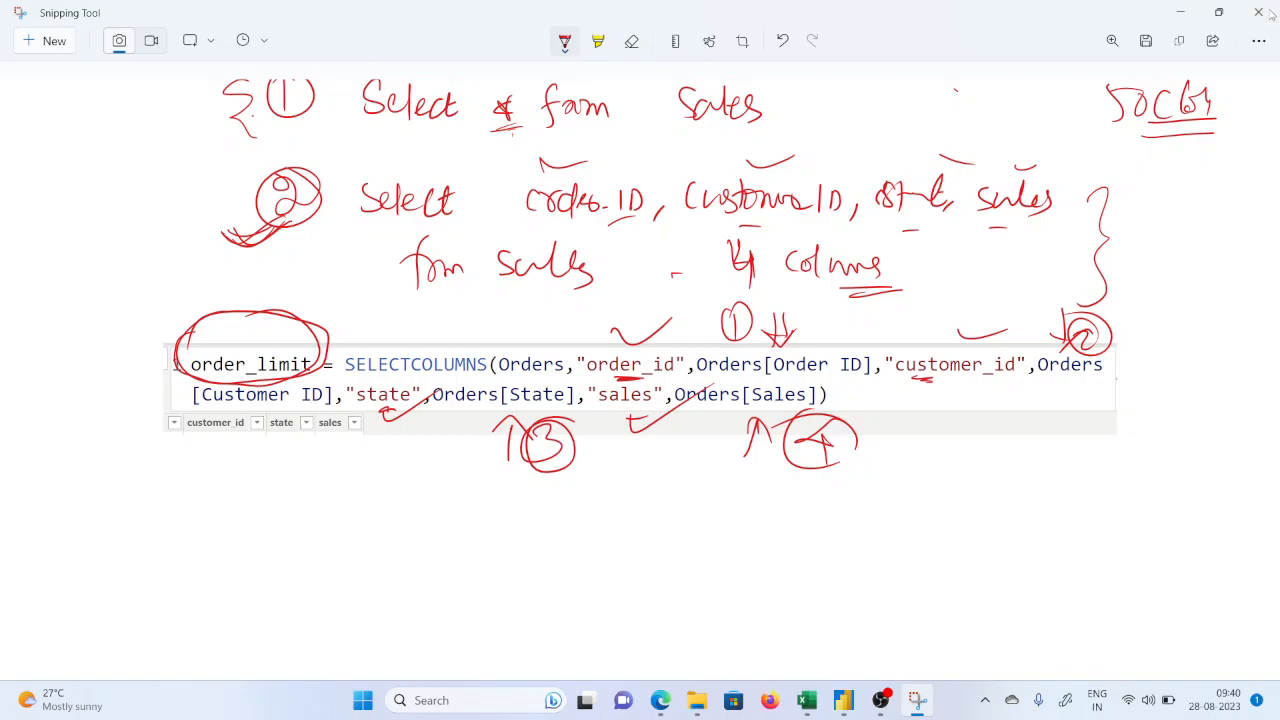
Handwrite the underlined headings "Dax" and "Table" in the blank margin beside the queries
left_click_drag(47, 100, 47, 127)
left_click_drag(64, 114, 74, 129)
left_click_drag(78, 106, 78, 128)
left_click_drag(46, 131, 88, 135)
left_click_drag(14, 161, 36, 160)
mouse_move(22, 162)
left_mouse_down()
mouse_move(20, 185)
mouse_move(62, 188)
left_mouse_up()
mouse_move(66, 180)
left_mouse_down()
mouse_move(76, 184)
mouse_move(64, 198)
left_mouse_up()
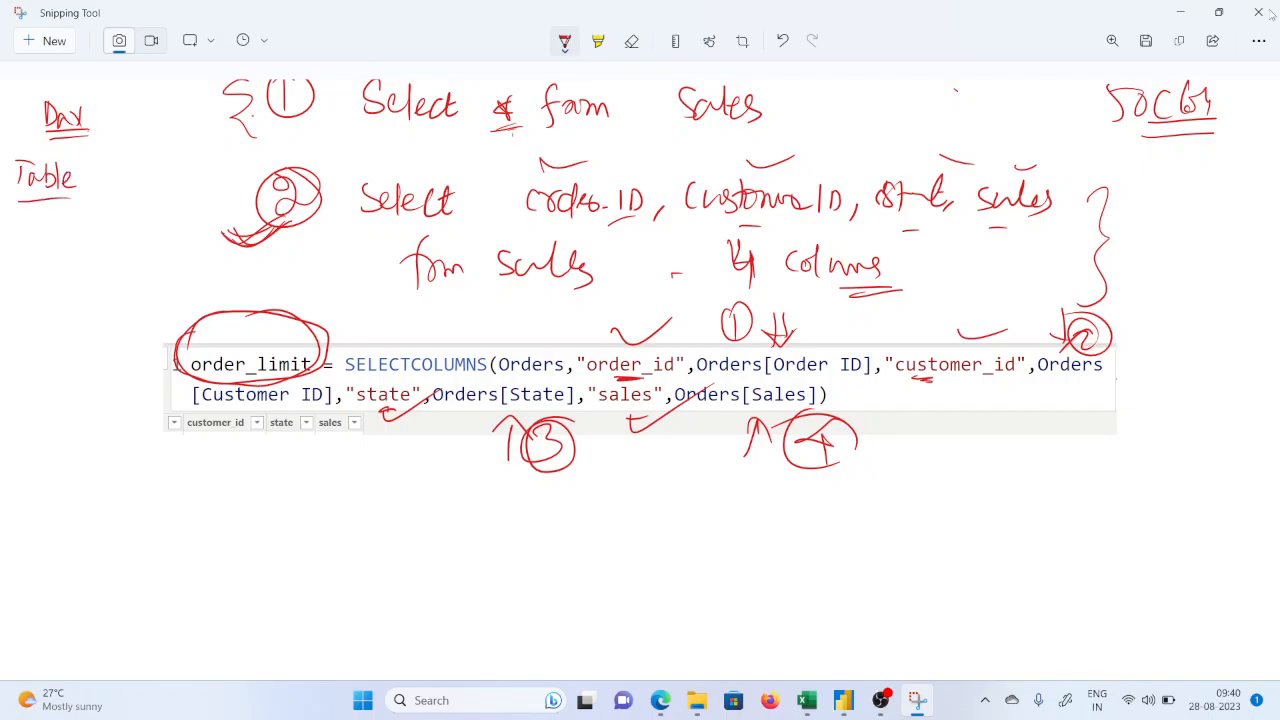
List "Addcolumn" and "Summerze" under the Table heading, marking the entries with arrows
mouse_move(34, 228)
left_mouse_down()
mouse_move(29, 258)
mouse_move(46, 262)
left_mouse_up()
mouse_move(26, 250)
left_mouse_down()
mouse_move(54, 244)
mouse_move(50, 260)
left_mouse_up()
left_click_drag(66, 240, 68, 262)
left_click_drag(84, 240, 86, 256)
mouse_move(98, 230)
left_mouse_down()
mouse_move(100, 262)
mouse_move(150, 262)
left_mouse_up()
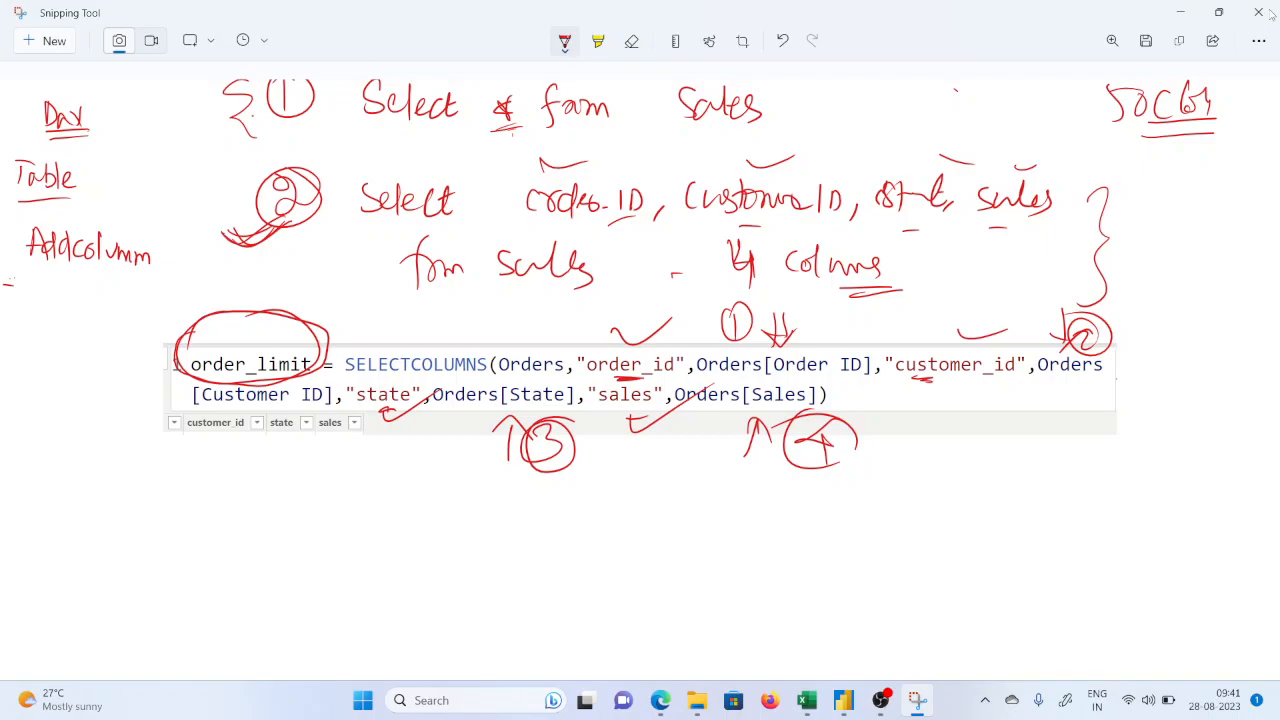
left_click_drag(3, 242, 20, 287)
left_click_drag(12, 278, 14, 292)
mouse_move(48, 276)
left_mouse_down()
mouse_move(31, 301)
mouse_move(104, 306)
mouse_move(114, 290)
mouse_move(172, 300)
left_mouse_up()
Add "Selectcolumn" to the function list, tick SELECTCOLUMNS in the formula, brace the list and write "Unio" beneath it
left_click_drag(0, 327, 32, 315)
left_click_drag(28, 313, 30, 346)
left_click_drag(366, 322, 430, 312)
mouse_move(72, 316)
left_mouse_down()
mouse_move(56, 338)
mouse_move(114, 340)
mouse_move(150, 312)
mouse_move(166, 338)
left_mouse_up()
mouse_move(292, 350)
left_mouse_down()
mouse_move(200, 362)
mouse_move(284, 340)
mouse_move(284, 298)
mouse_move(296, 336)
left_mouse_up()
left_click_drag(178, 250, 160, 364)
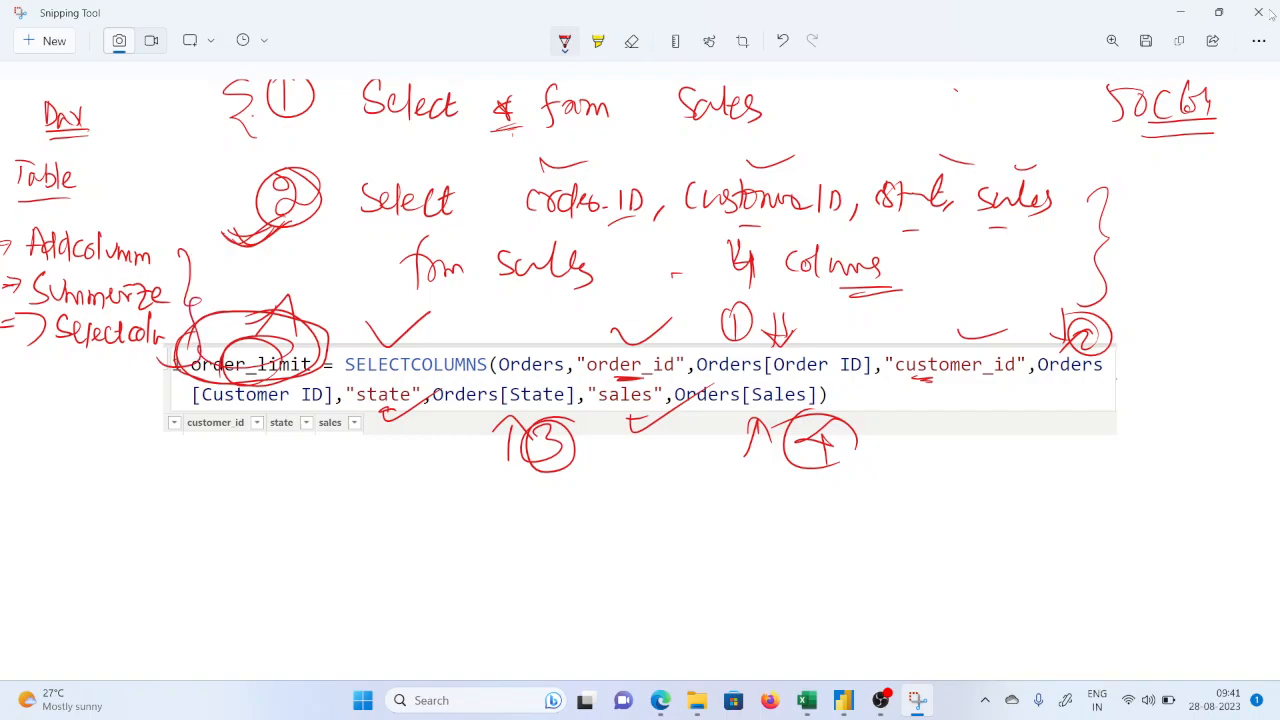
mouse_move(38, 398)
left_mouse_down()
mouse_move(84, 424)
mouse_move(97, 405)
left_mouse_up()
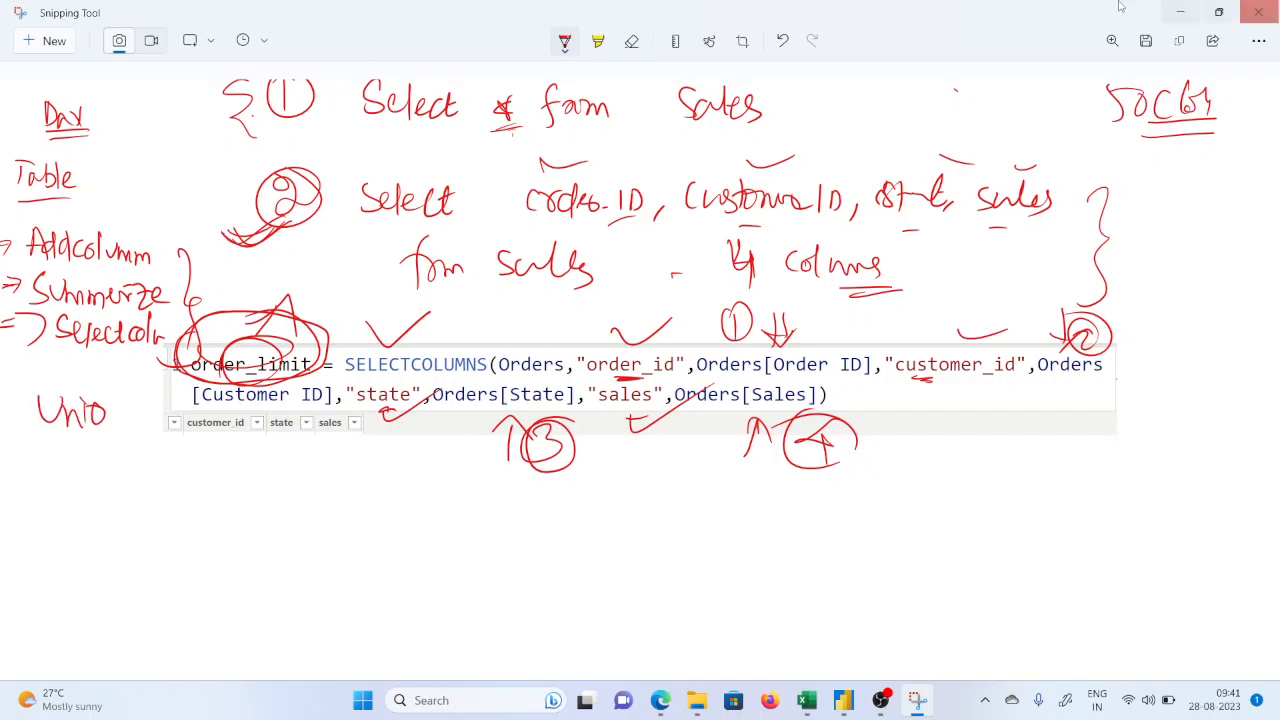
Capture a small blank area as a new snip and draw a boxed table with rows A-1000, B-2000 and C-300
left_click(31, 45)
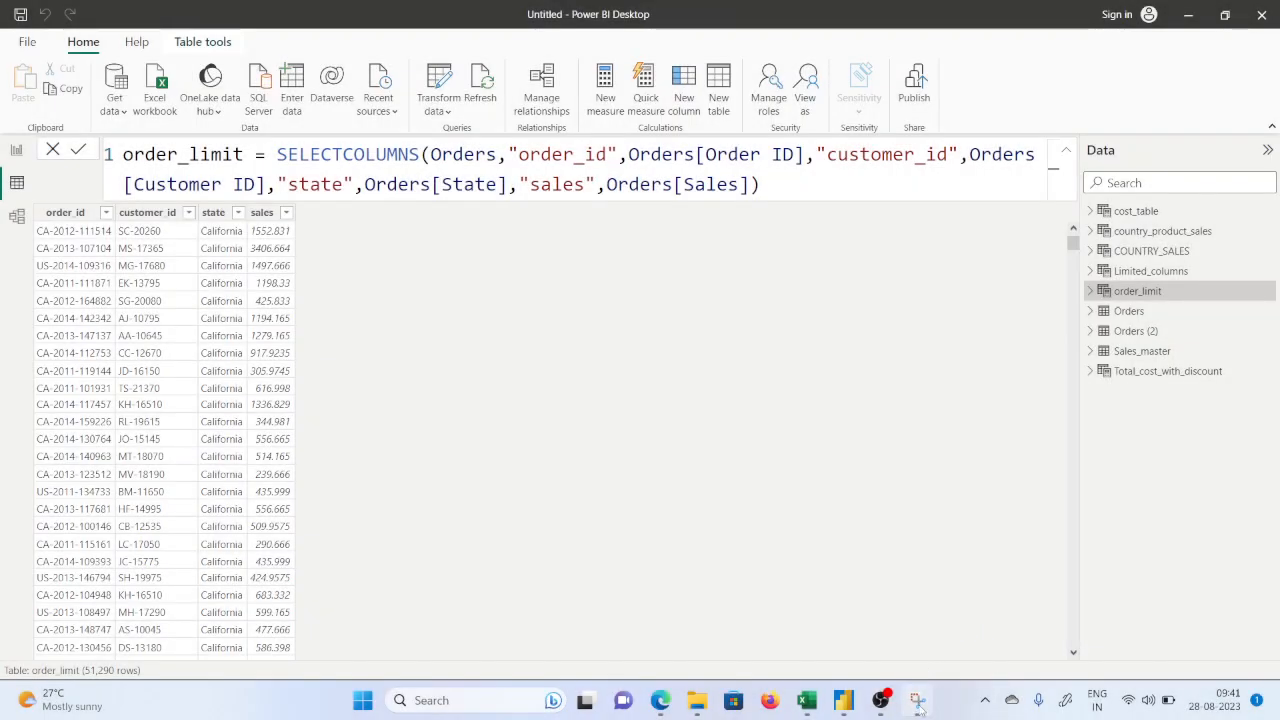
left_click(916, 700)
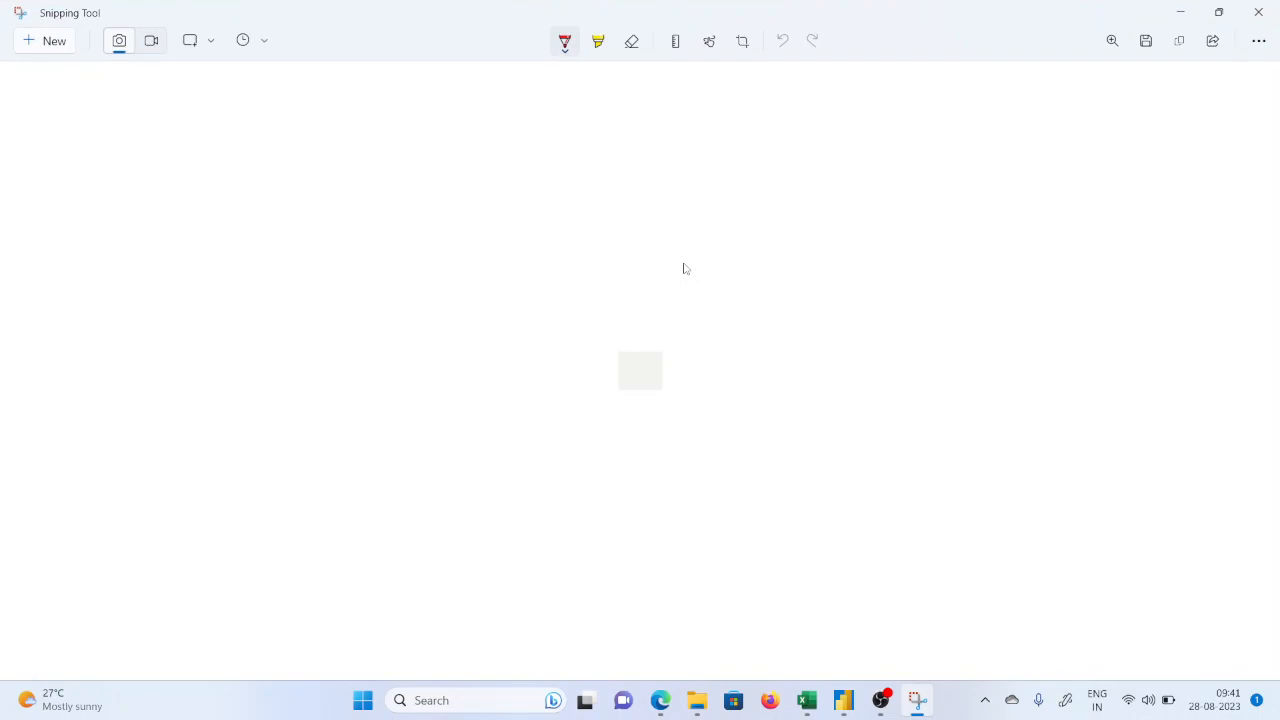
left_click_drag(375, 174, 368, 207)
mouse_move(375, 181)
left_mouse_down()
mouse_move(386, 212)
mouse_move(389, 196)
left_mouse_up()
left_click_drag(399, 198, 420, 213)
left_click_drag(431, 190, 479, 204)
left_click_drag(375, 227, 375, 256)
left_click_drag(375, 228, 377, 257)
left_click_drag(398, 246, 440, 257)
left_click_drag(446, 242, 452, 250)
left_click_drag(478, 242, 480, 242)
mouse_move(370, 279)
left_mouse_down()
mouse_move(386, 288)
mouse_move(366, 297)
mouse_move(425, 294)
left_mouse_up()
left_click_drag(435, 278, 436, 300)
mouse_move(460, 280)
left_mouse_down()
mouse_move(468, 296)
mouse_move(462, 285)
left_mouse_up()
left_click_drag(486, 276, 484, 300)
left_click_drag(345, 166, 321, 338)
Draw a second boxed table with rows D-5000 and E-10000 on the opposite side of the canvas
mouse_move(868, 177)
left_mouse_down()
mouse_move(838, 332)
mouse_move(814, 374)
left_mouse_up()
left_click_drag(884, 198, 886, 224)
mouse_move(916, 214)
left_mouse_down()
mouse_move(936, 213)
mouse_move(934, 226)
left_mouse_up()
mouse_move(946, 204)
left_mouse_down()
mouse_move(968, 203)
mouse_move(986, 226)
left_mouse_up()
left_click_drag(986, 212, 1010, 214)
left_click_drag(898, 244, 896, 272)
mouse_move(897, 249)
left_mouse_down()
mouse_move(921, 246)
mouse_move(911, 257)
mouse_move(951, 270)
left_mouse_up()
left_click_drag(970, 250, 984, 272)
mouse_move(994, 252)
left_mouse_down()
mouse_move(1004, 274)
mouse_move(1020, 272)
left_mouse_up()
left_click_drag(1022, 254, 1034, 276)
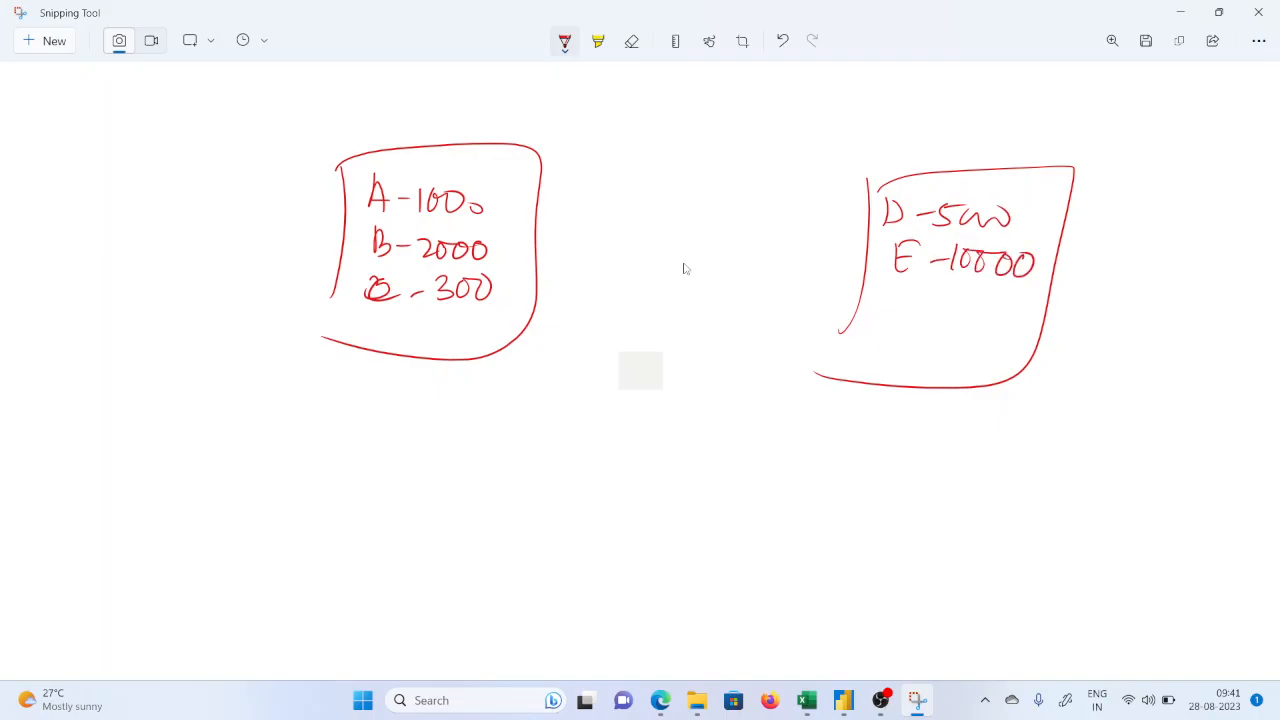
Write underlined "Union" and "A Union B" between the two tables and sketch extra row strokes below the first table
mouse_move(680, 126)
left_mouse_down()
mouse_move(714, 124)
mouse_move(746, 150)
mouse_move(734, 130)
left_mouse_up()
left_click_drag(752, 140, 784, 156)
left_click_drag(676, 180, 794, 170)
mouse_move(520, 316)
left_mouse_down()
mouse_move(520, 368)
mouse_move(400, 432)
left_mouse_up()
left_click_drag(302, 378, 402, 376)
mouse_move(352, 390)
left_mouse_down()
mouse_move(334, 400)
mouse_move(408, 402)
left_mouse_up()
left_click_drag(398, 397, 411, 404)
left_click_drag(336, 423, 438, 426)
left_click_drag(376, 447, 404, 451)
mouse_move(643, 246)
left_mouse_down()
mouse_move(652, 212)
mouse_move(666, 246)
left_mouse_up()
mouse_move(645, 230)
left_mouse_down()
mouse_move(710, 216)
mouse_move(734, 232)
left_mouse_up()
left_click_drag(738, 222, 756, 232)
left_click_drag(756, 222, 788, 240)
left_click_drag(788, 212, 804, 242)
left_click_drag(640, 248, 813, 260)
Write the combined rows A, B, C, D and E with their values under "A Union B"
left_click_drag(657, 316, 680, 305)
left_click_drag(721, 293, 723, 318)
mouse_move(742, 298)
left_mouse_down()
mouse_move(756, 318)
mouse_move(782, 300)
left_mouse_up()
left_click_drag(656, 334, 656, 358)
left_click_drag(656, 334, 719, 361)
mouse_move(744, 340)
left_mouse_down()
mouse_move(760, 356)
mouse_move(781, 336)
left_mouse_up()
mouse_move(694, 364)
left_mouse_down()
mouse_move(692, 394)
mouse_move(730, 378)
left_mouse_up()
mouse_move(734, 374)
left_mouse_down()
mouse_move(738, 398)
mouse_move(778, 388)
left_mouse_up()
left_click_drag(776, 372, 806, 378)
mouse_move(674, 408)
left_mouse_down()
mouse_move(674, 446)
mouse_move(704, 436)
left_mouse_up()
left_click_drag(714, 428, 746, 438)
left_click_drag(762, 428, 812, 430)
left_click_drag(680, 452, 680, 486)
left_click_drag(678, 454, 735, 488)
mouse_move(750, 466)
left_mouse_down()
mouse_move(768, 484)
mouse_move(858, 468)
left_mouse_up()
Draw a box with row lines around the combined A to E rows
mouse_move(622, 281)
left_mouse_down()
mouse_move(848, 300)
mouse_move(600, 380)
mouse_move(640, 246)
left_mouse_up()
left_click_drag(598, 318, 828, 362)
left_click_drag(544, 393, 870, 406)
left_click_drag(566, 426, 830, 502)
left_click_drag(554, 518, 852, 536)
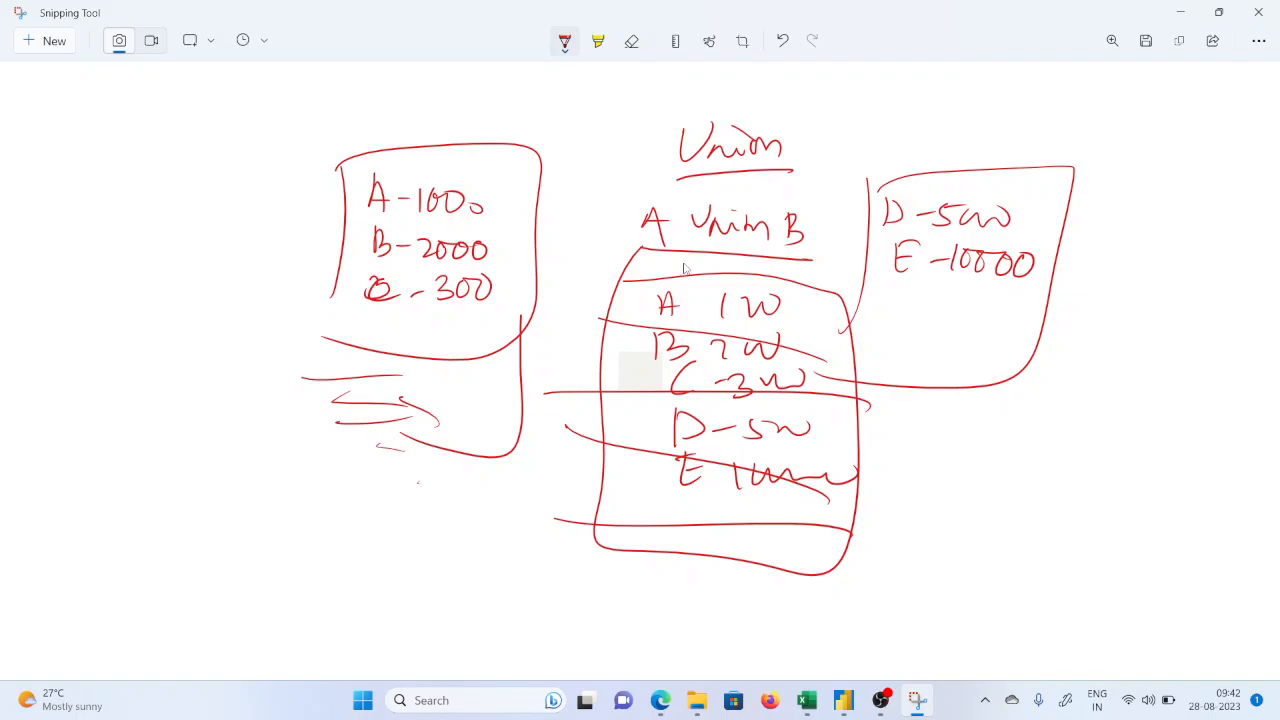
Return to Power BI's report view, start a manually entered table and name its columns Student_name and student_marks
left_click(1180, 12)
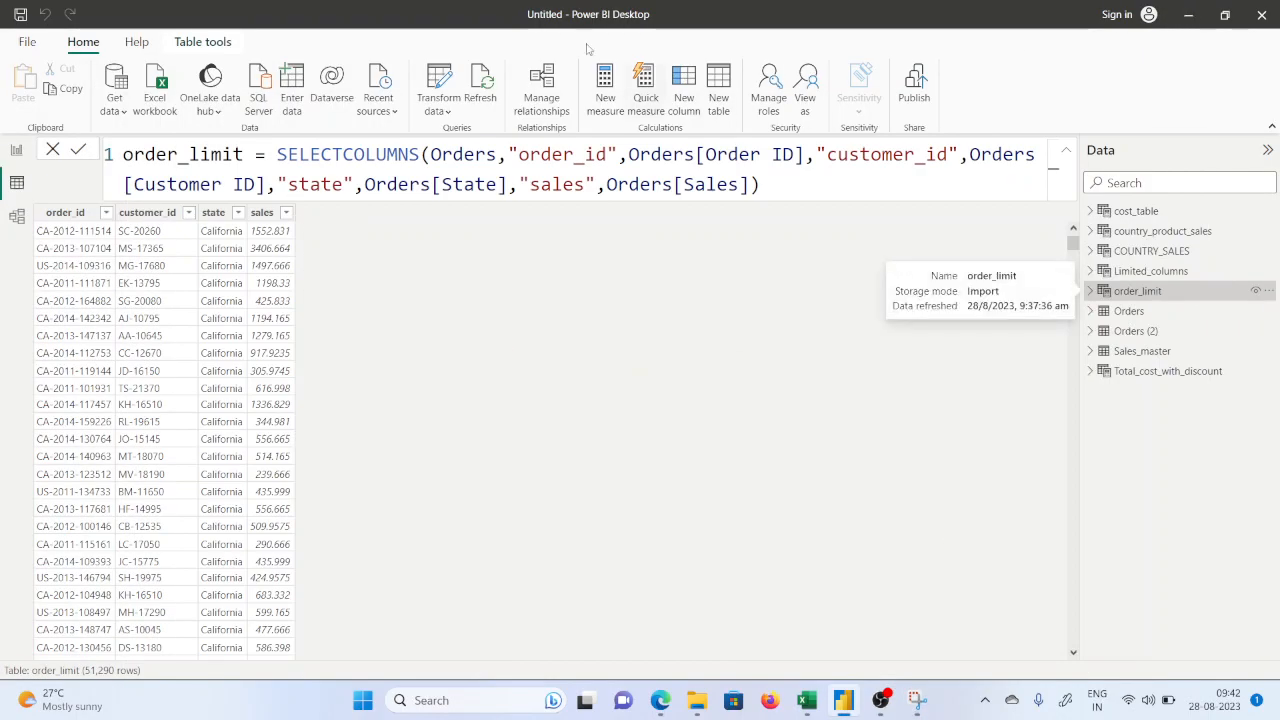
left_click(16, 149)
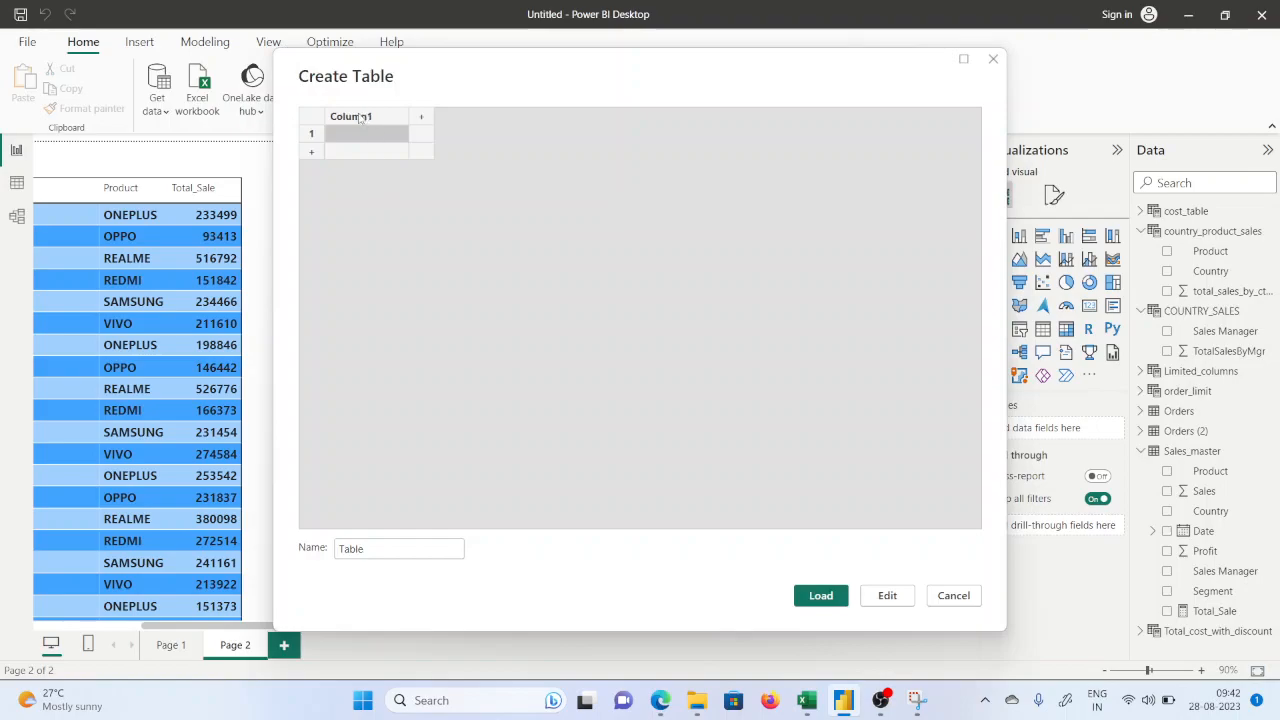
double_click(365, 116)
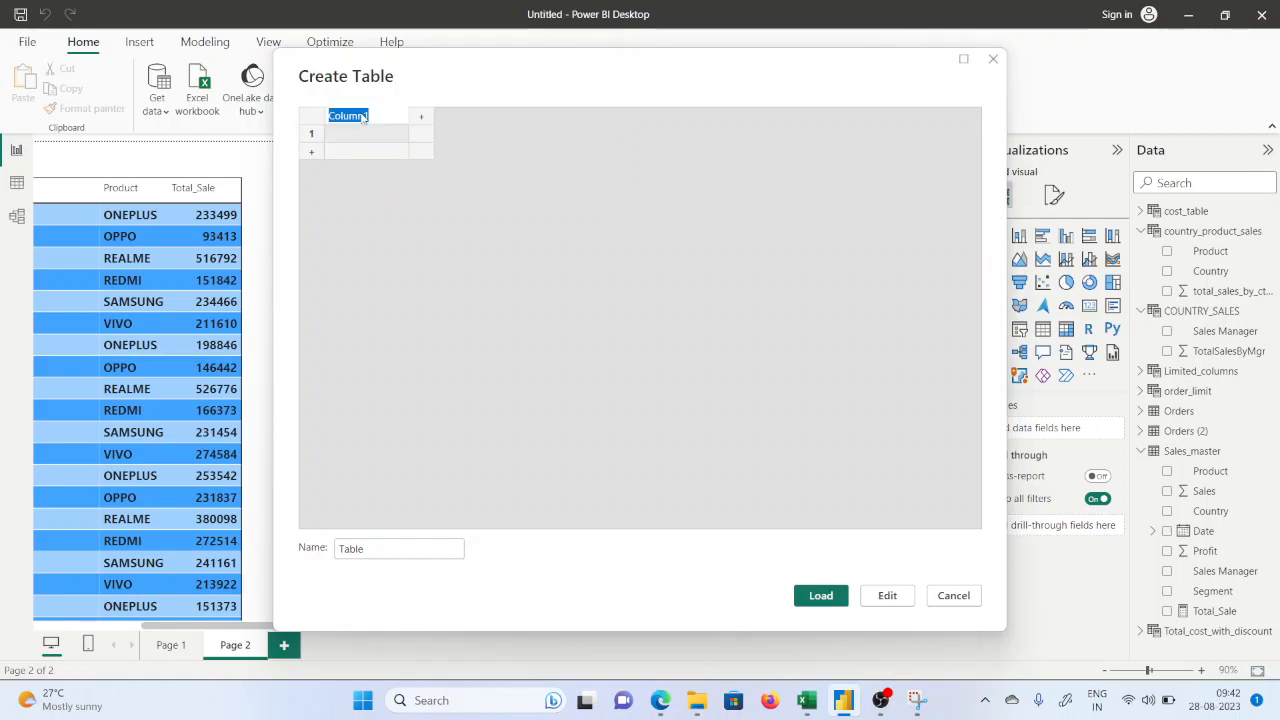
type("Sales")
key("BackSpace")
key("BackSpace")
key("BackSpace")
key("BackSpace")
key("BackSpace")
type("Student")
type("_name")
key("Tab")
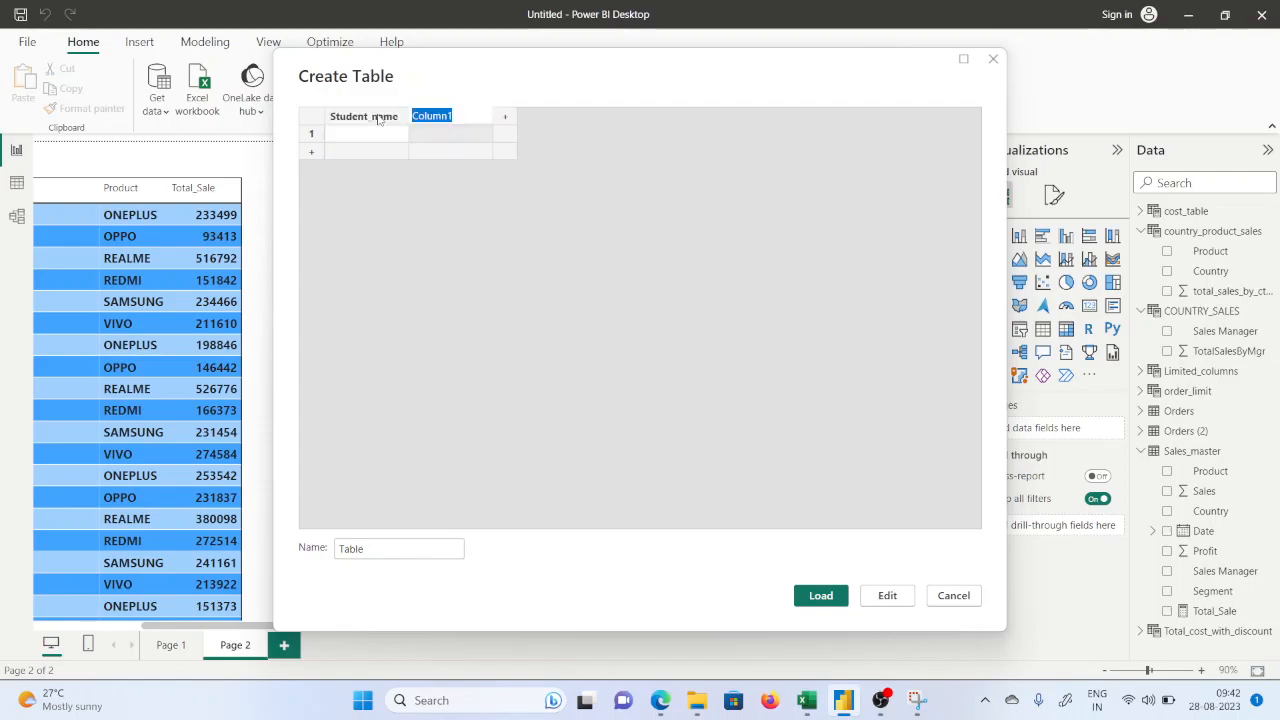
type("student_marks")
Fill the first two rows with student names and the marks 89 and 93
left_click(365, 136)
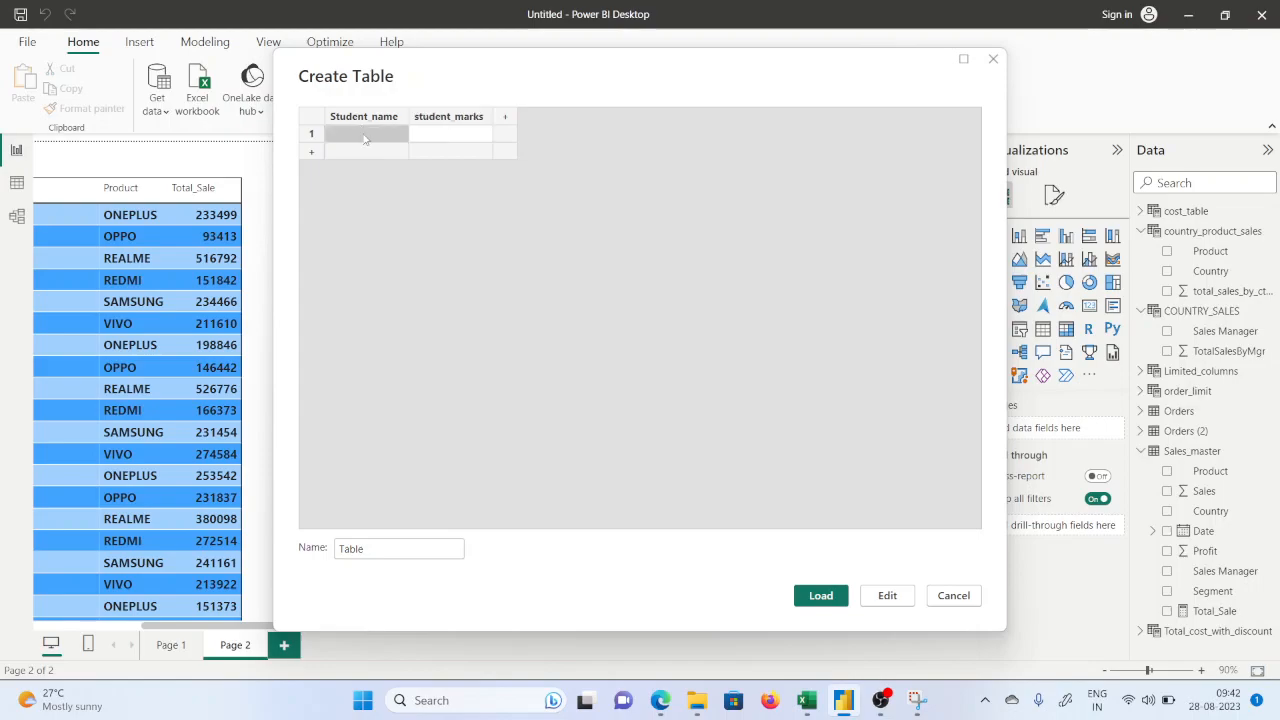
type("divya")
key("Tab")
type("89")
left_click(339, 155)
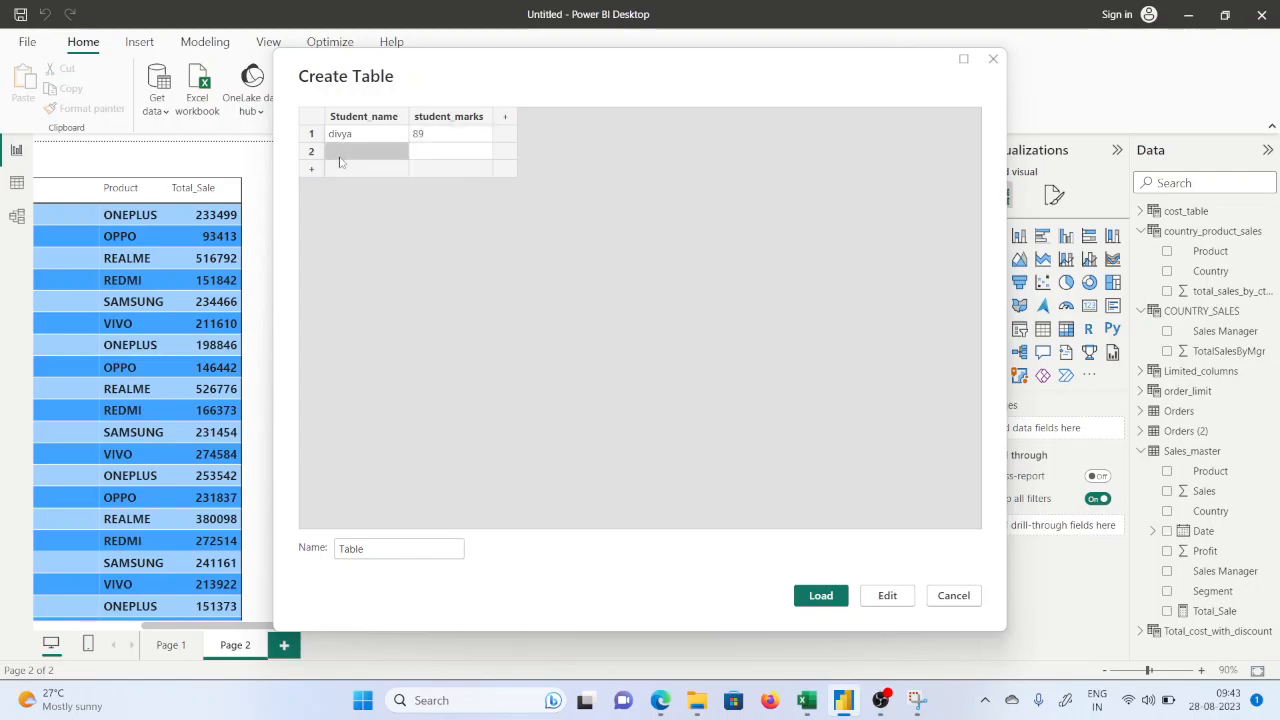
type("premand")
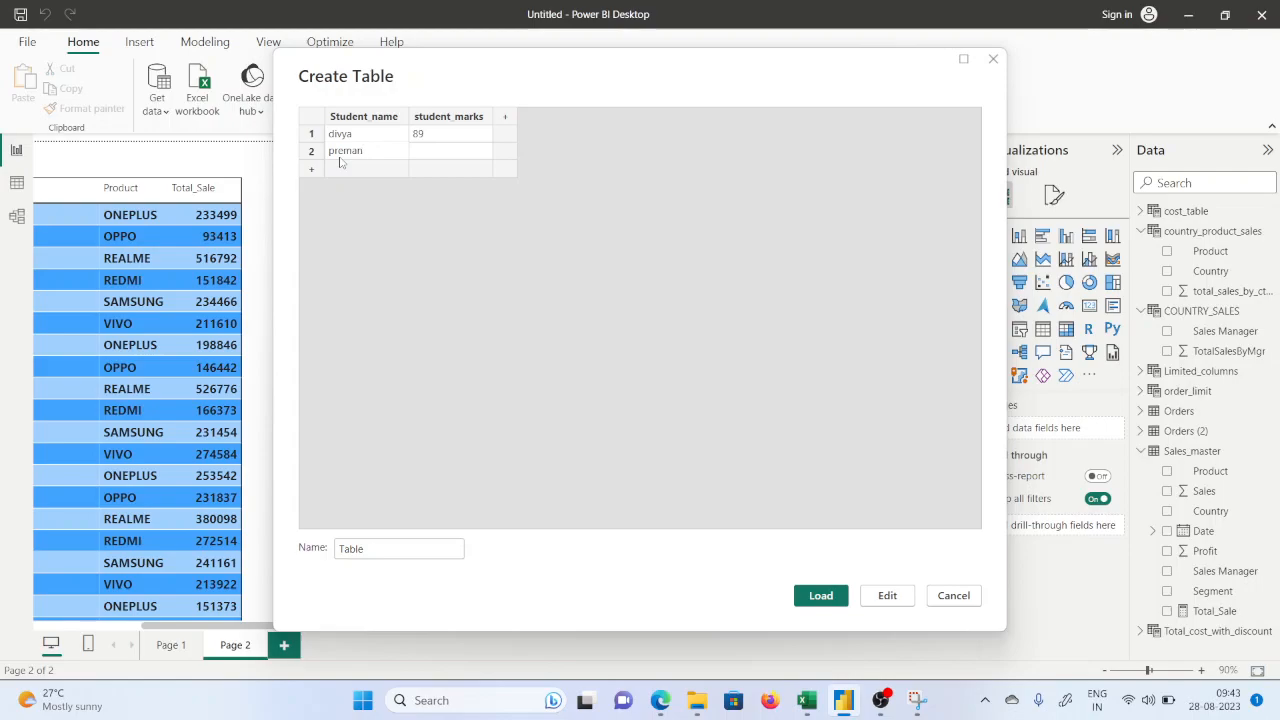
type("nd")
key("Tab")
type("93")
key("Tab")
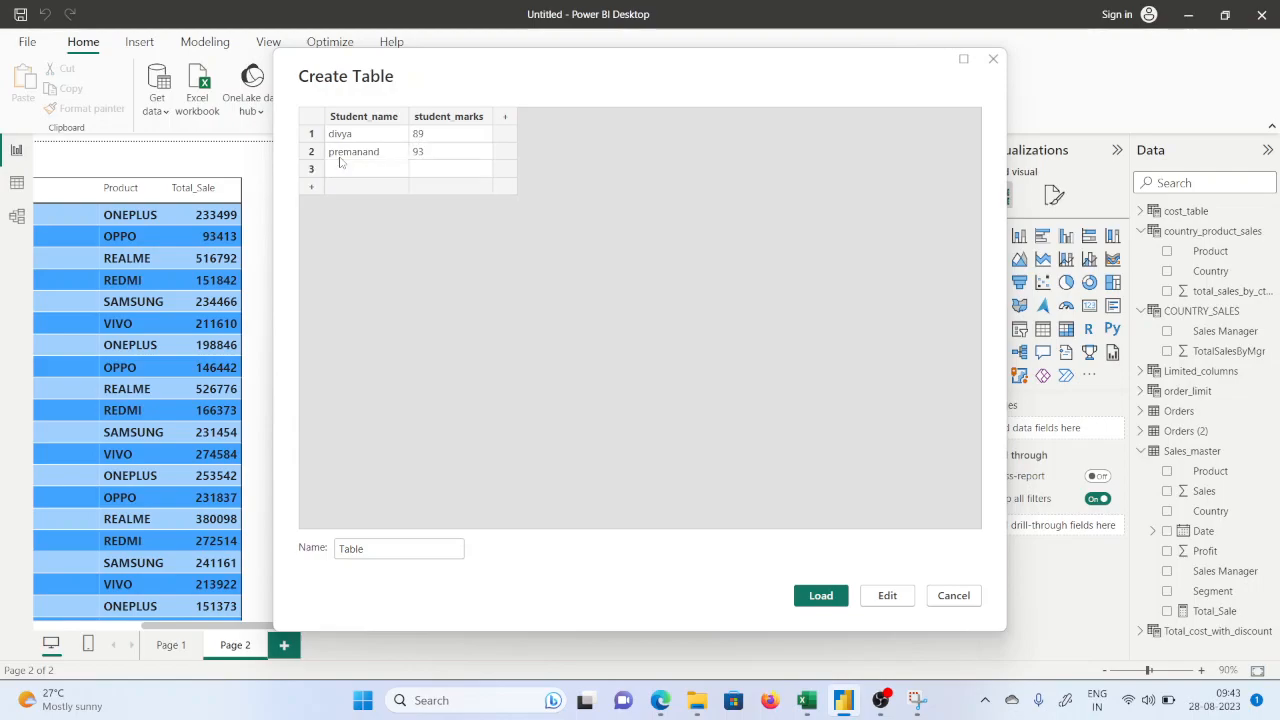
Add third and fourth rows with student names and the marks 95 and 97
type("surya")
key("Tab")
type("9")
key("Tab")
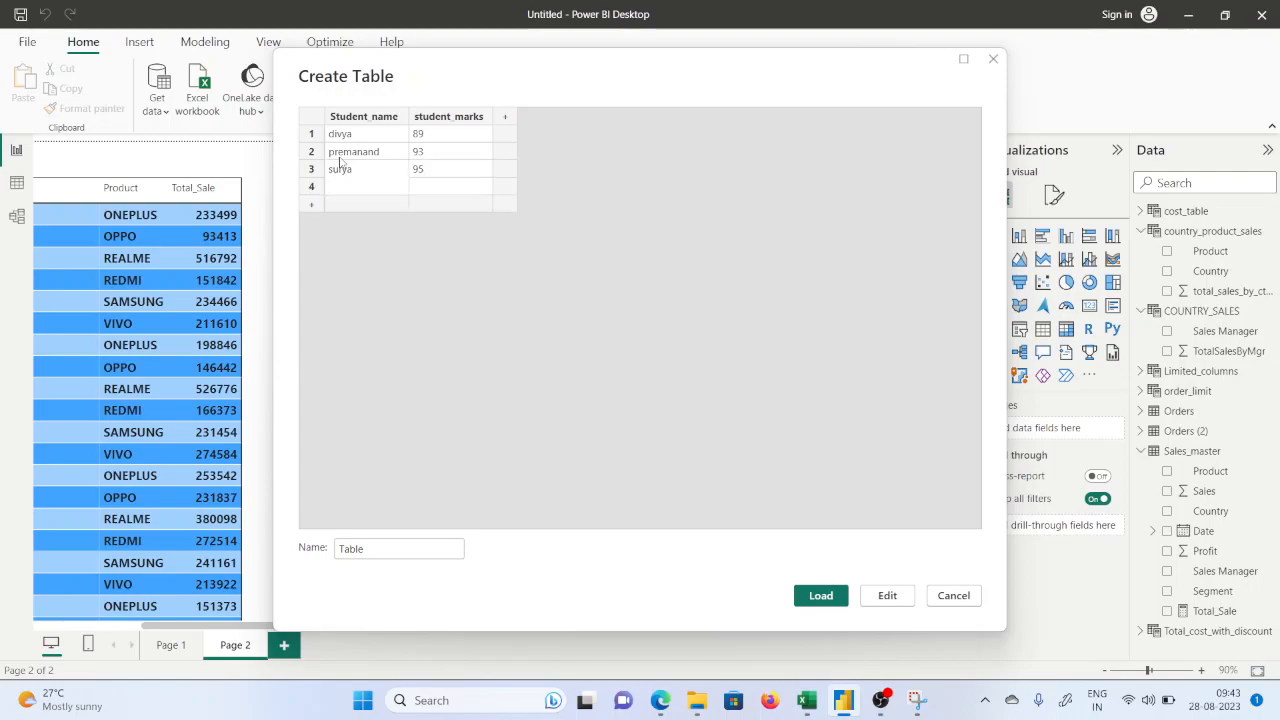
type("sri")
key("Tab")
type("97")
Name the entered student table sec and load it into the model
left_click(832, 597)
left_click(386, 552)
left_click(341, 548)
double_click(349, 546)
type("sectio")
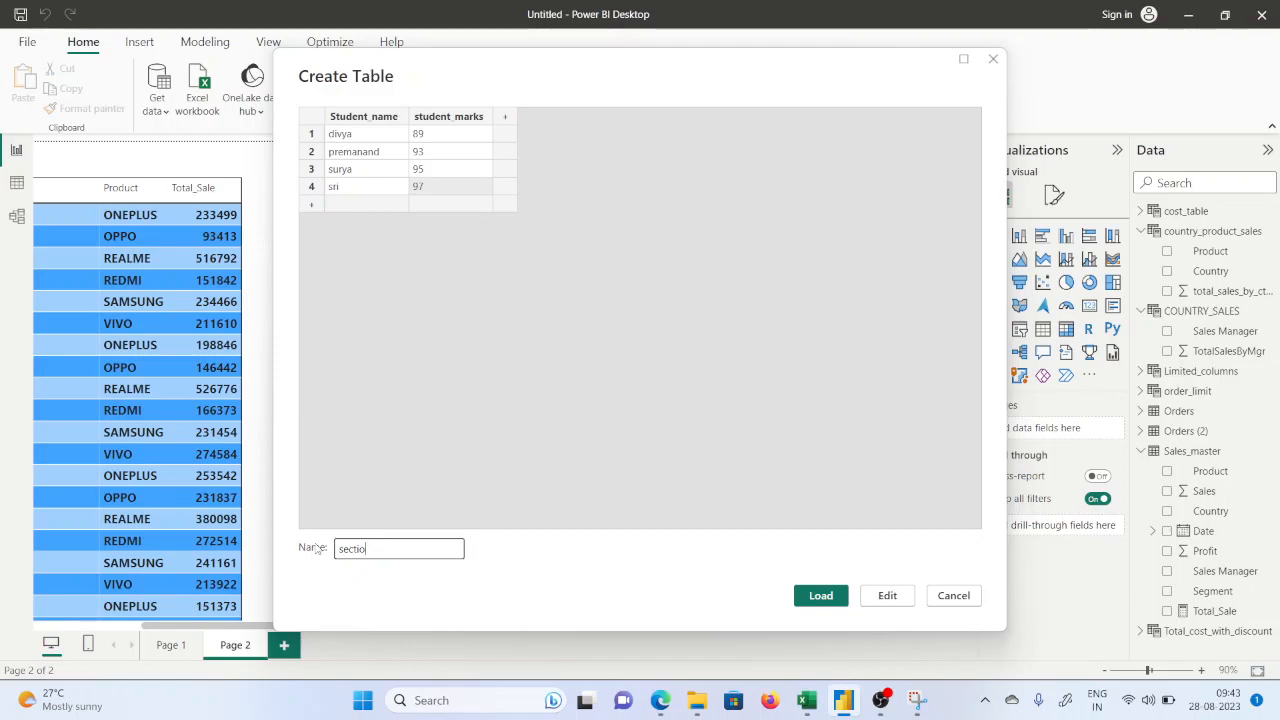
key("BackSpace")
key("BackSpace")
key("BackSpace")
key("Return")
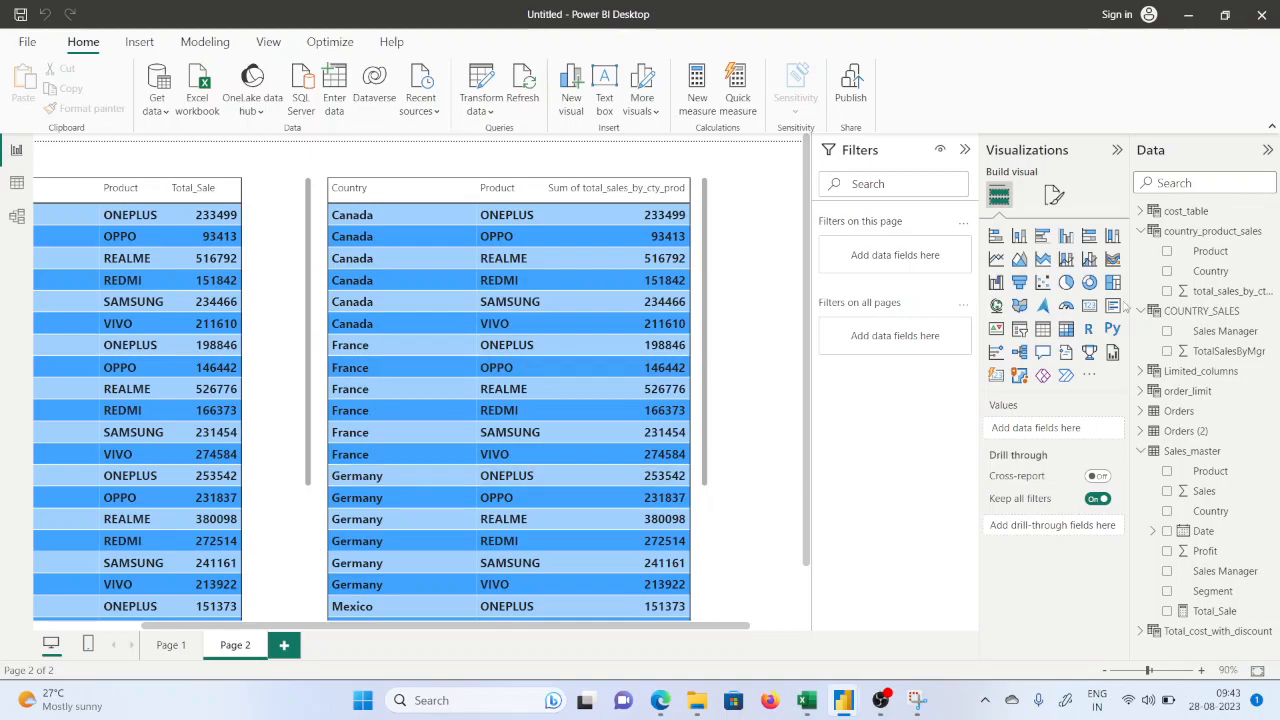
Collapse the expanded tables in the field list and rename the sec table as sec_A
left_click(1141, 231)
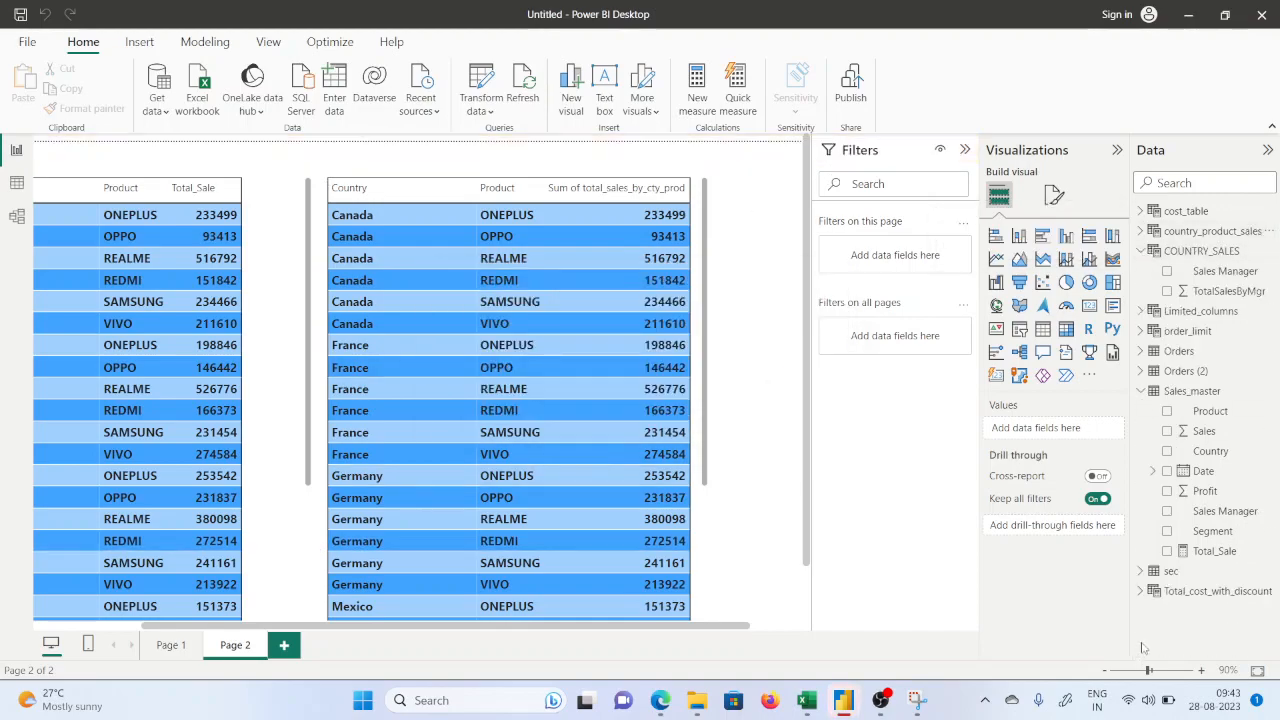
left_click(1141, 251)
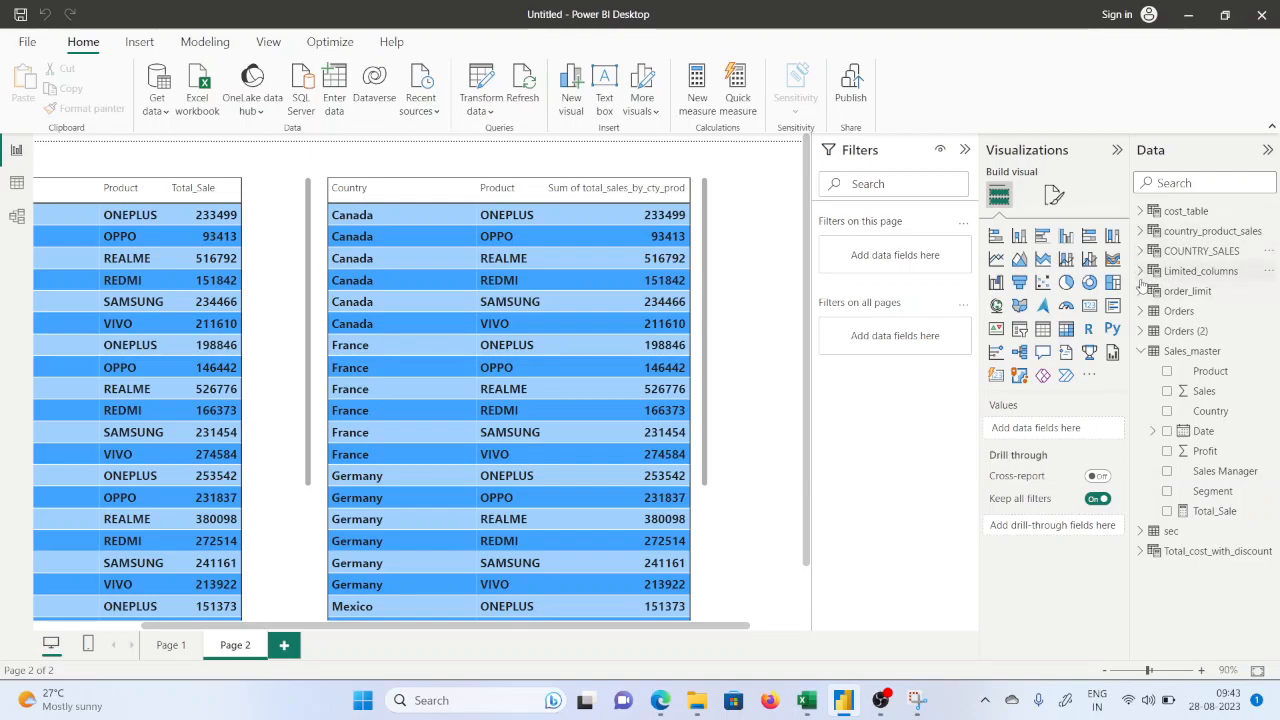
left_click(1141, 351)
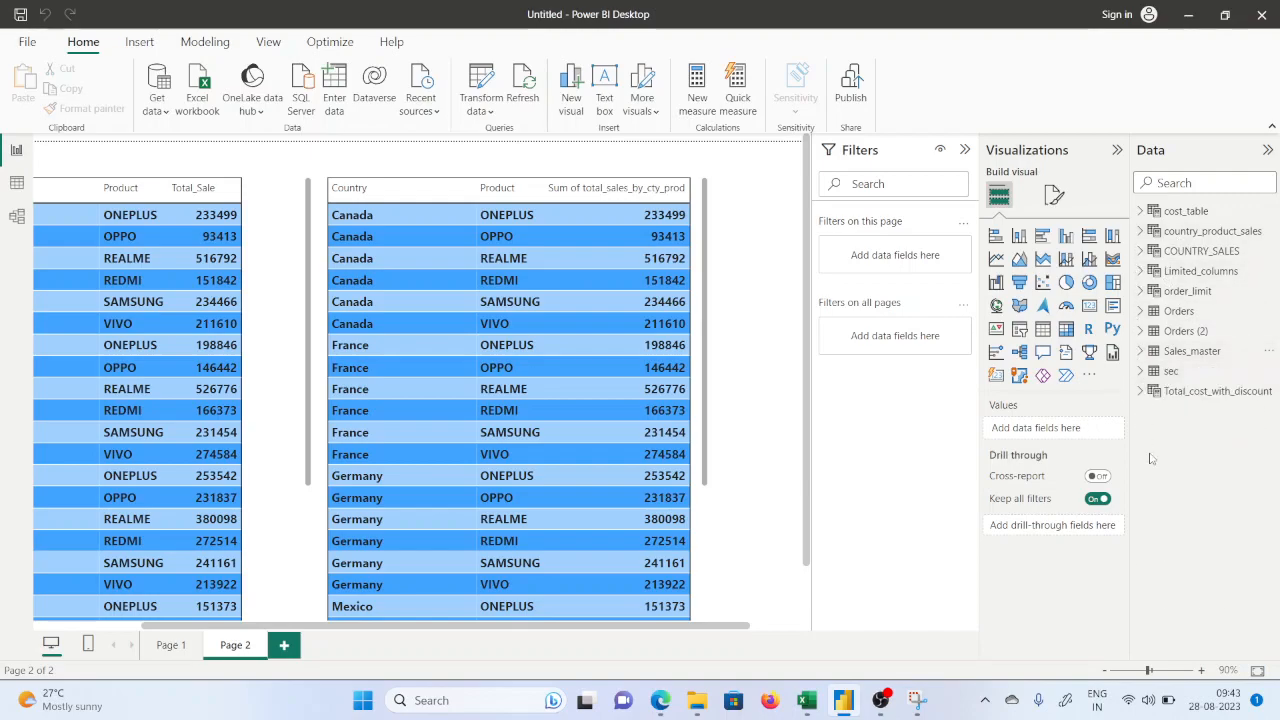
double_click(1178, 371)
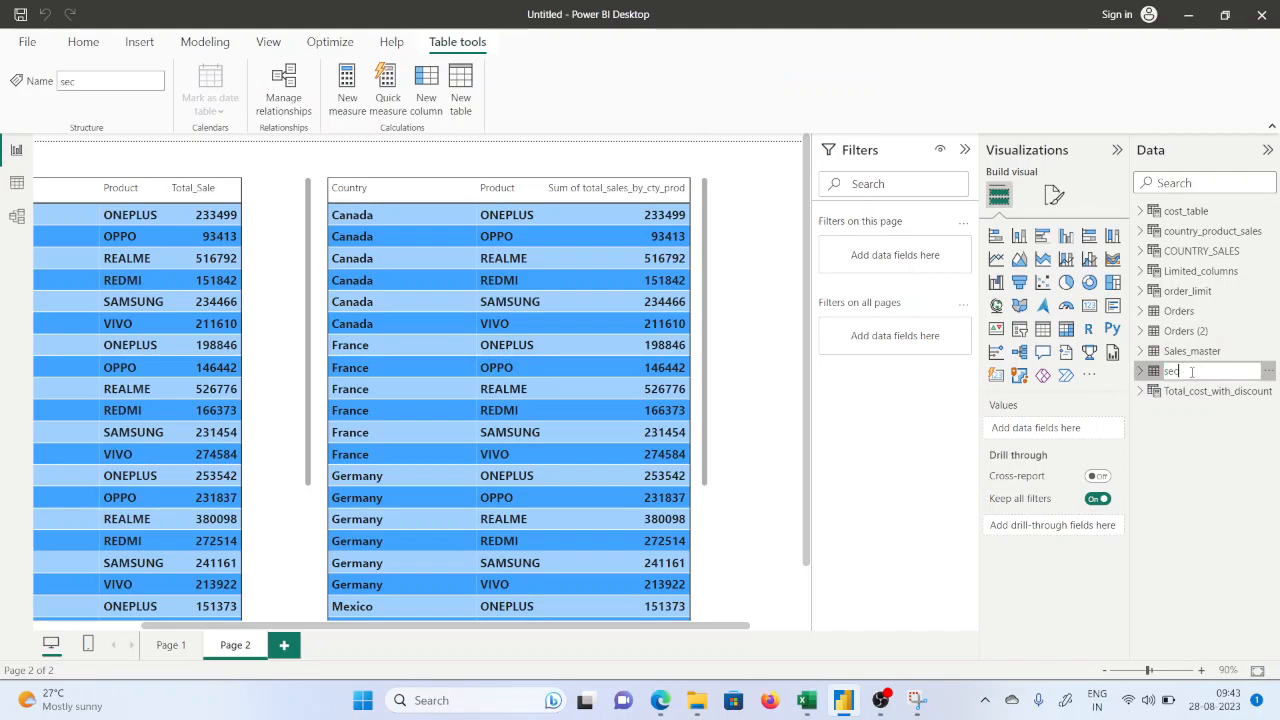
type("_A")
key("Return")
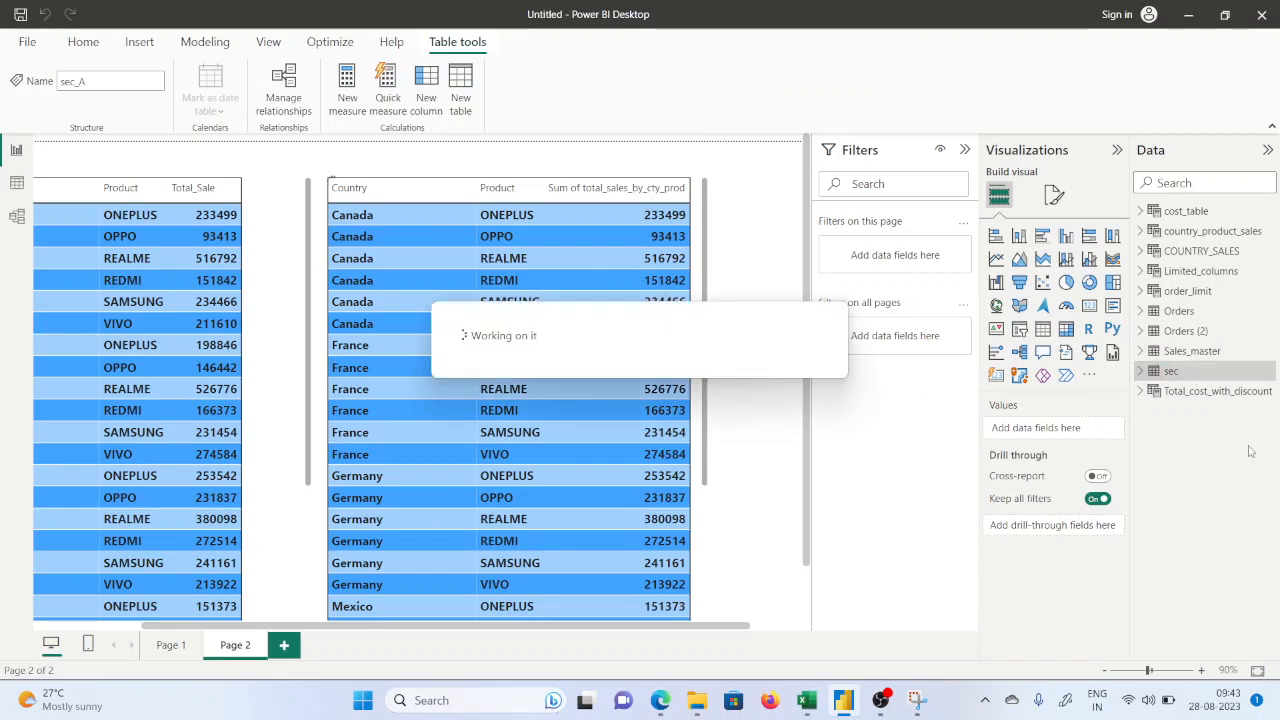
Create another manually entered table with columns Student_name and student_marks and load it without any rows
left_click(83, 41)
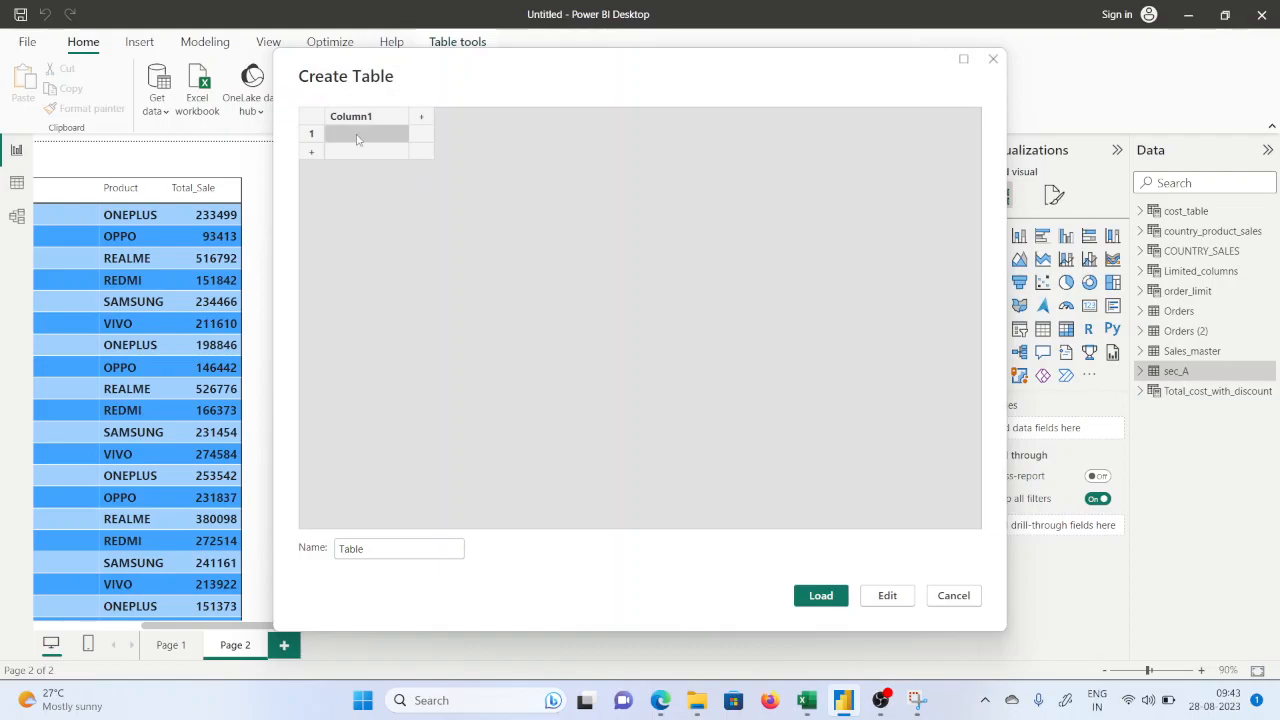
double_click(349, 116)
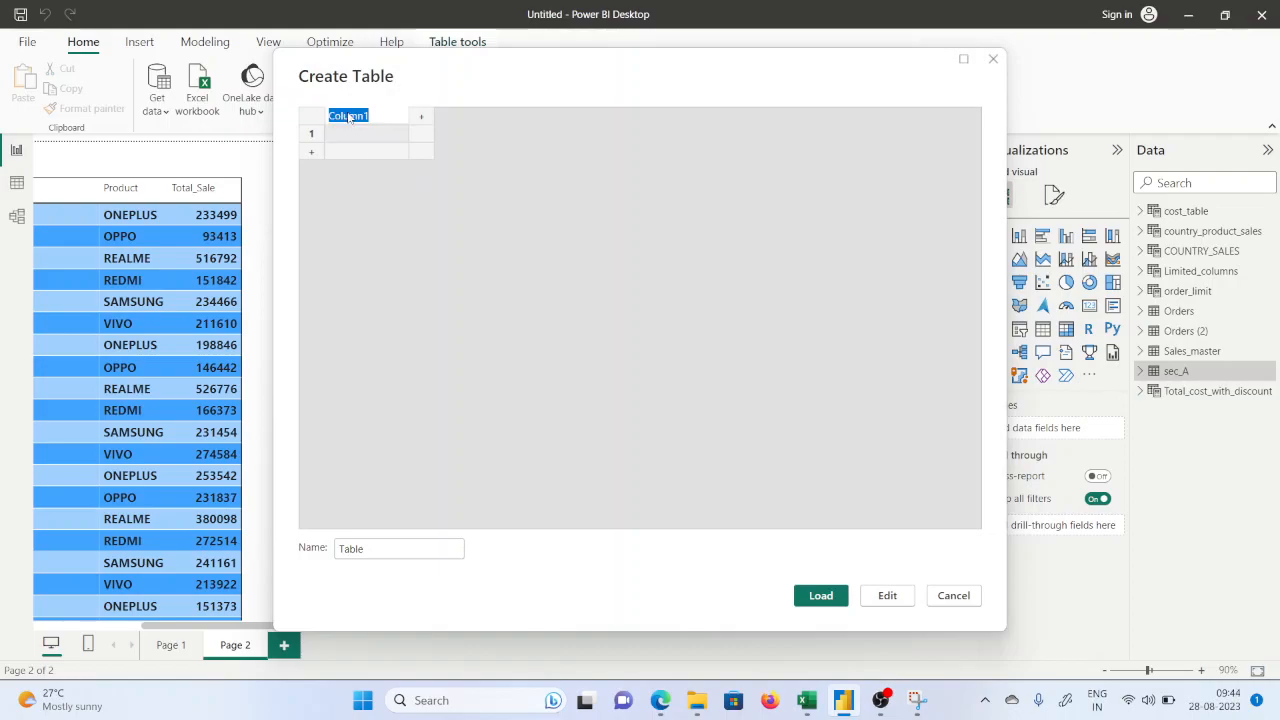
type("Student_ name")
key("Return")
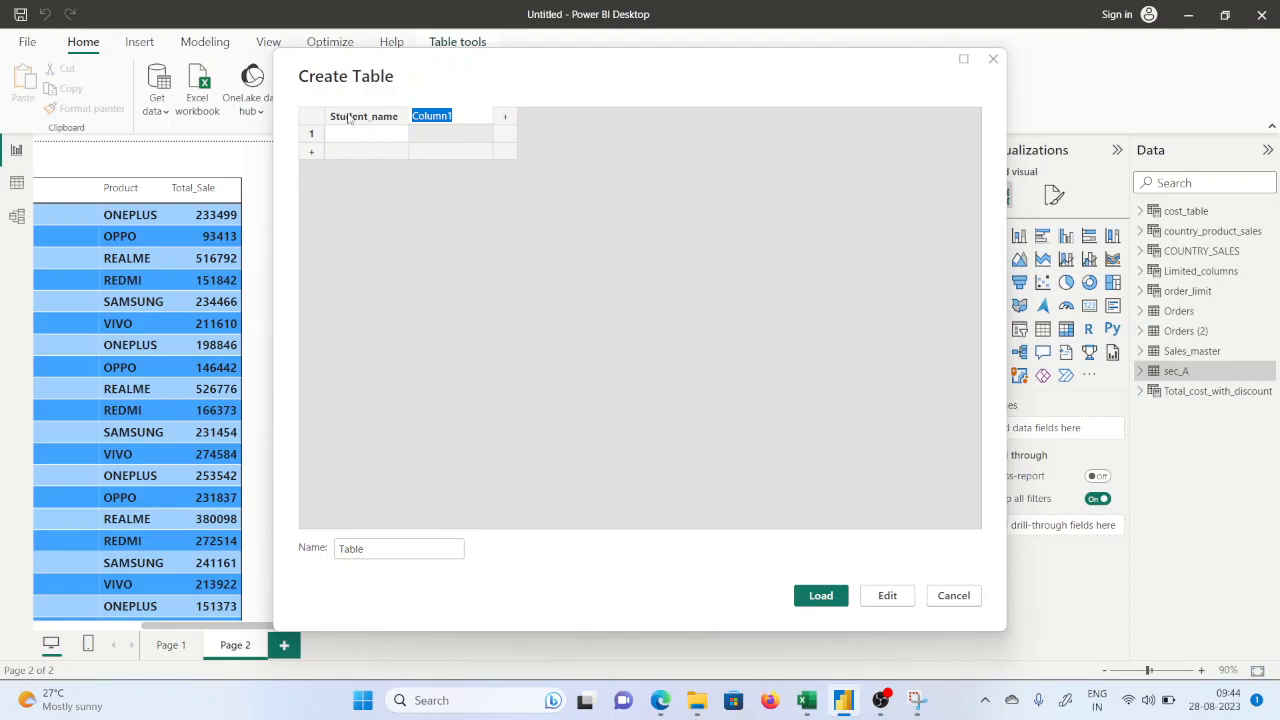
type("student_marks")
key("Return")
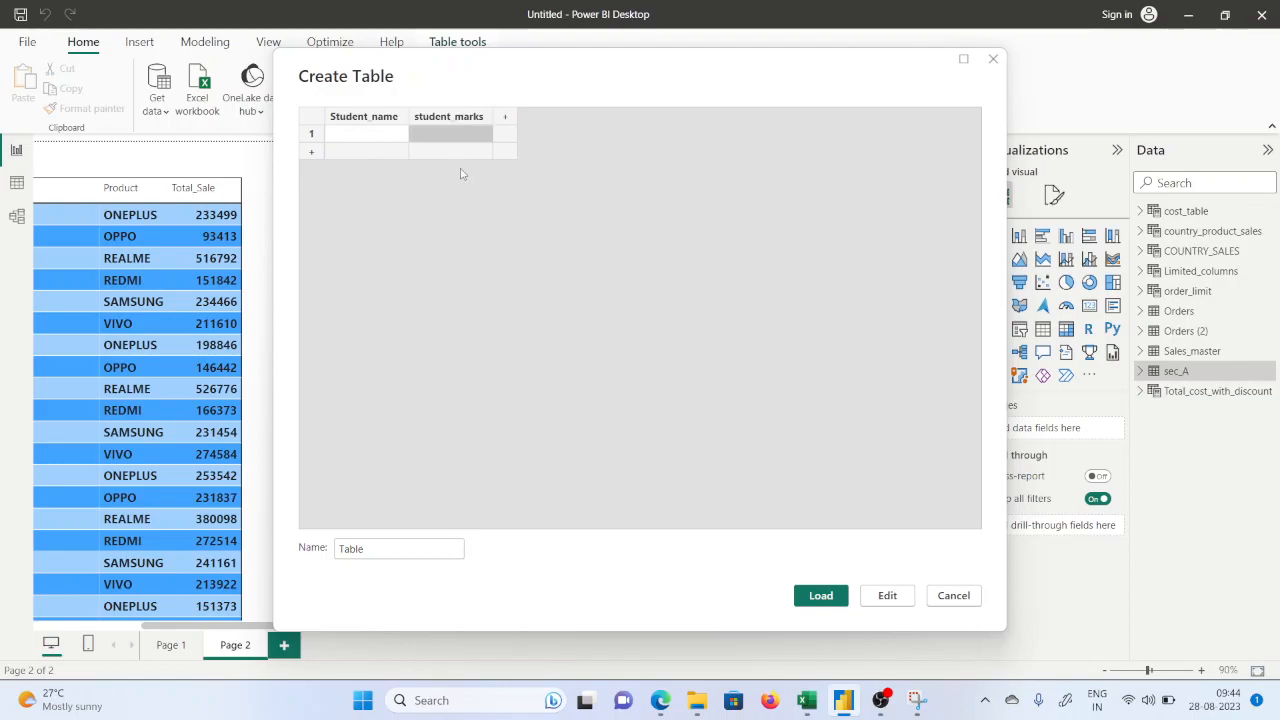
left_click(380, 135)
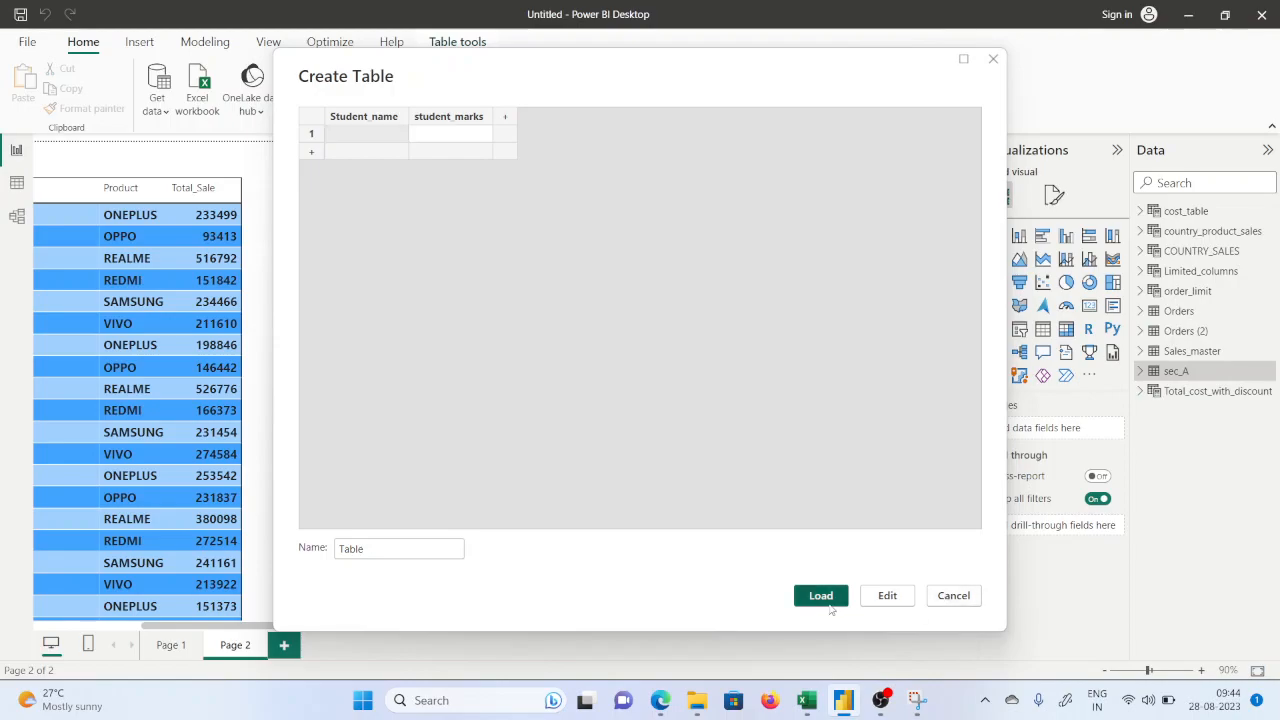
left_click(828, 601)
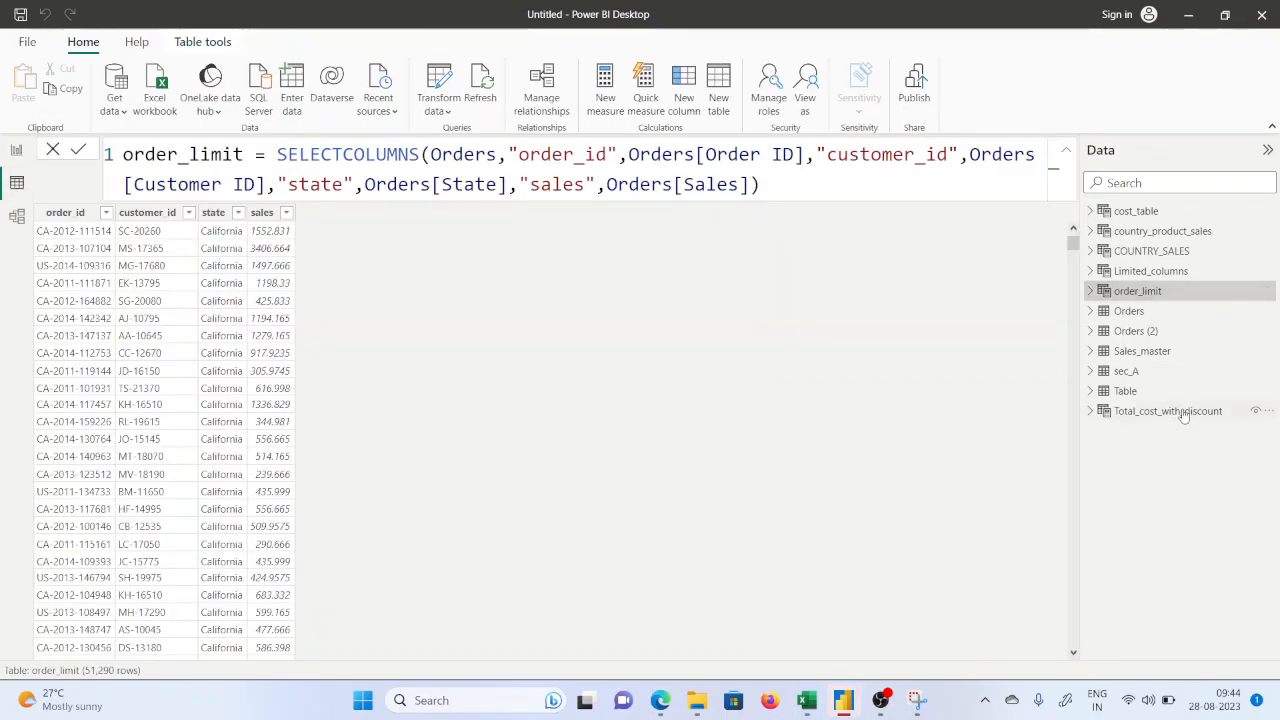
Display the data of sec_A, start a new manually entered table and name its first column Student_name
left_click(1138, 372)
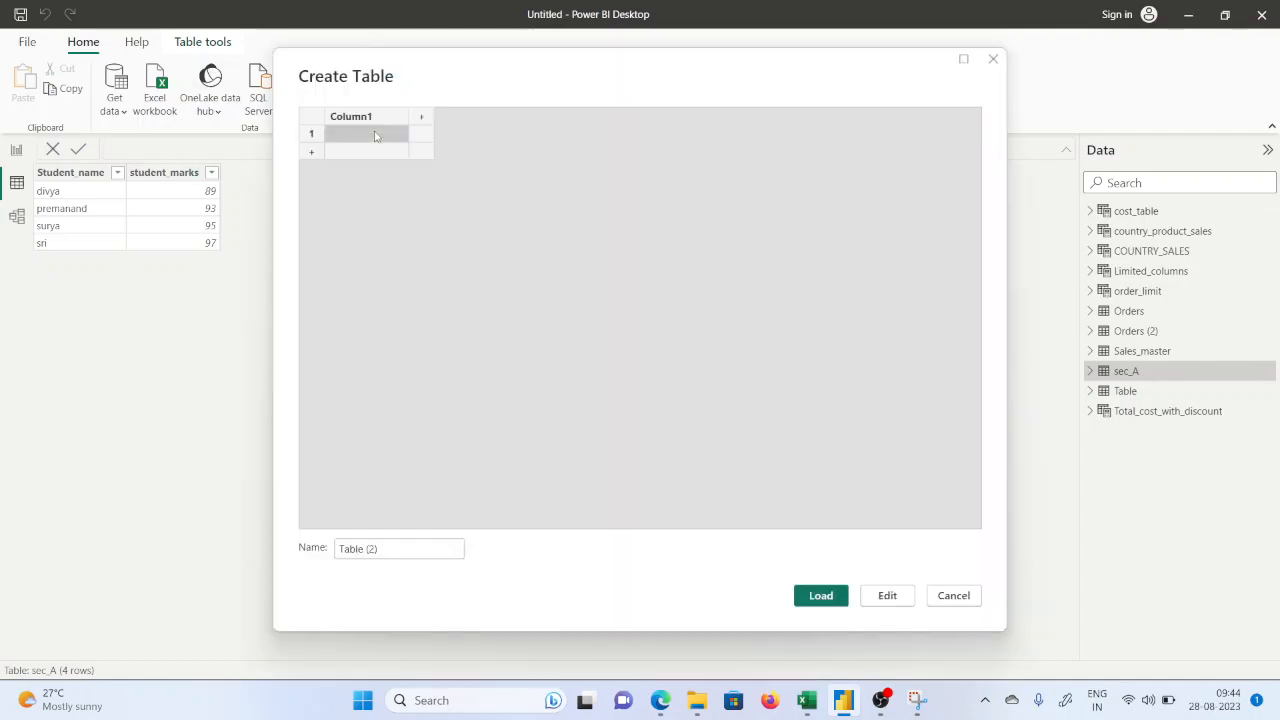
double_click(356, 120)
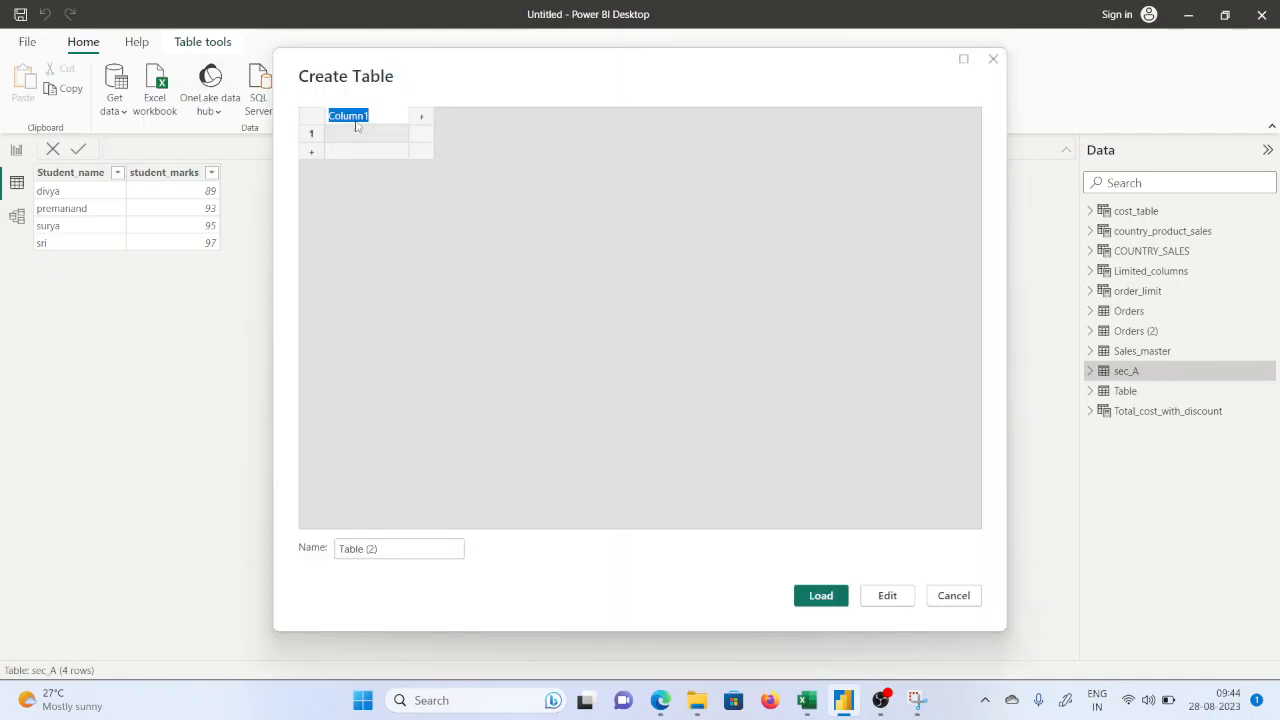
type("studen")
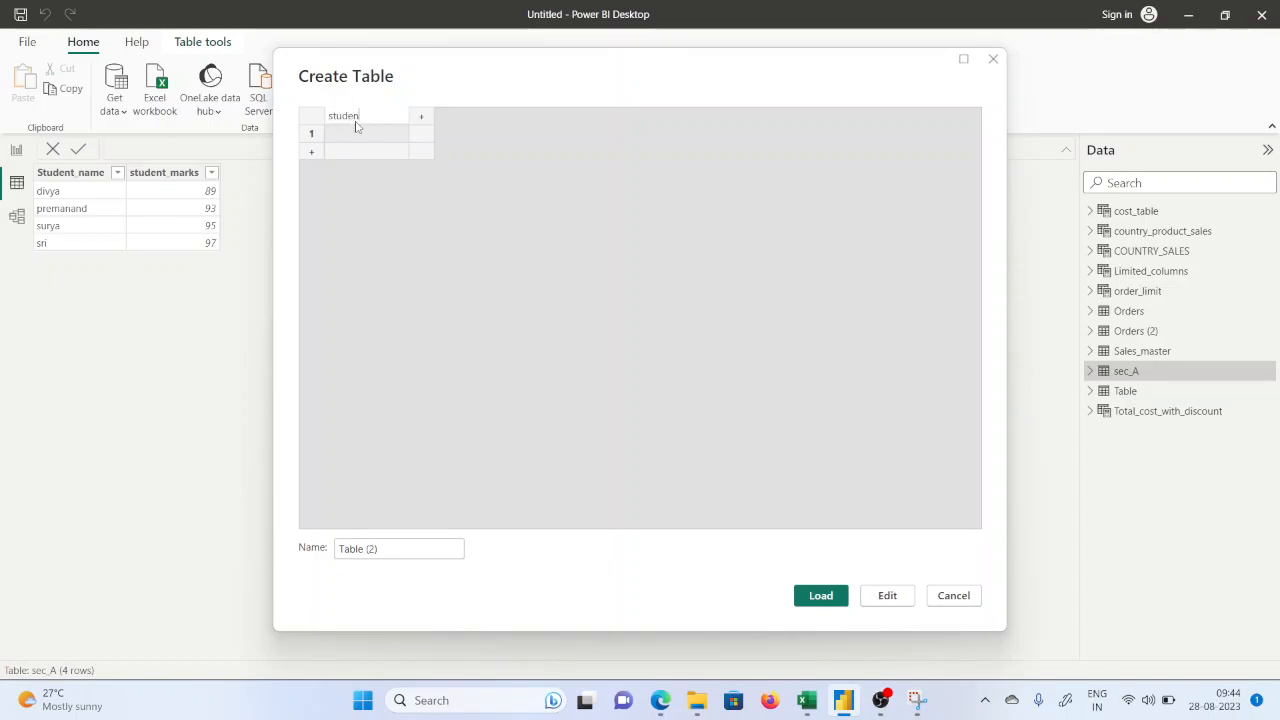
type("t_name")
key("BackSpace")
key("BackSpace")
key("BackSpace")
key("BackSpace")
key("BackSpace")
key("BackSpace")
key("BackSpace")
key("BackSpace")
key("BackSpace")
key("BackSpace")
key("BackSpace")
type("Student_nam")
key("Tab")
Name the second column student_marks and delete the surplus third column
type("S")
key("BackSpace")
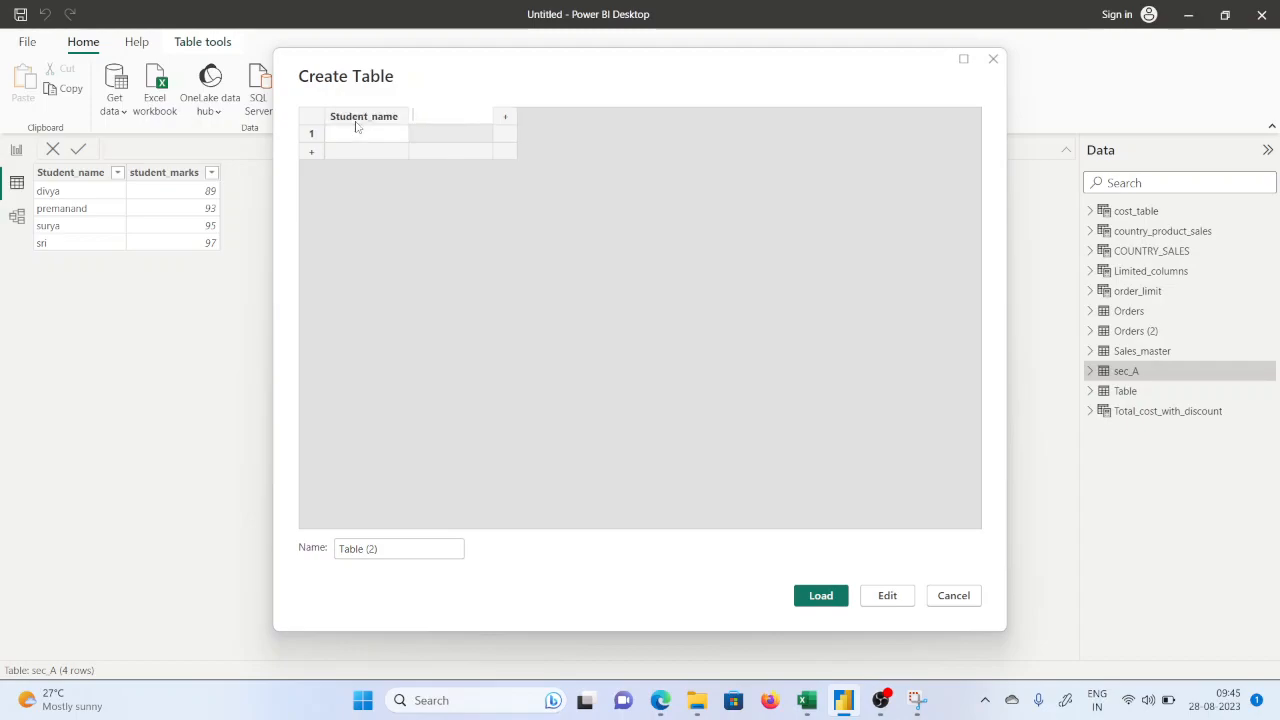
type("student_marks")
key("Tab")
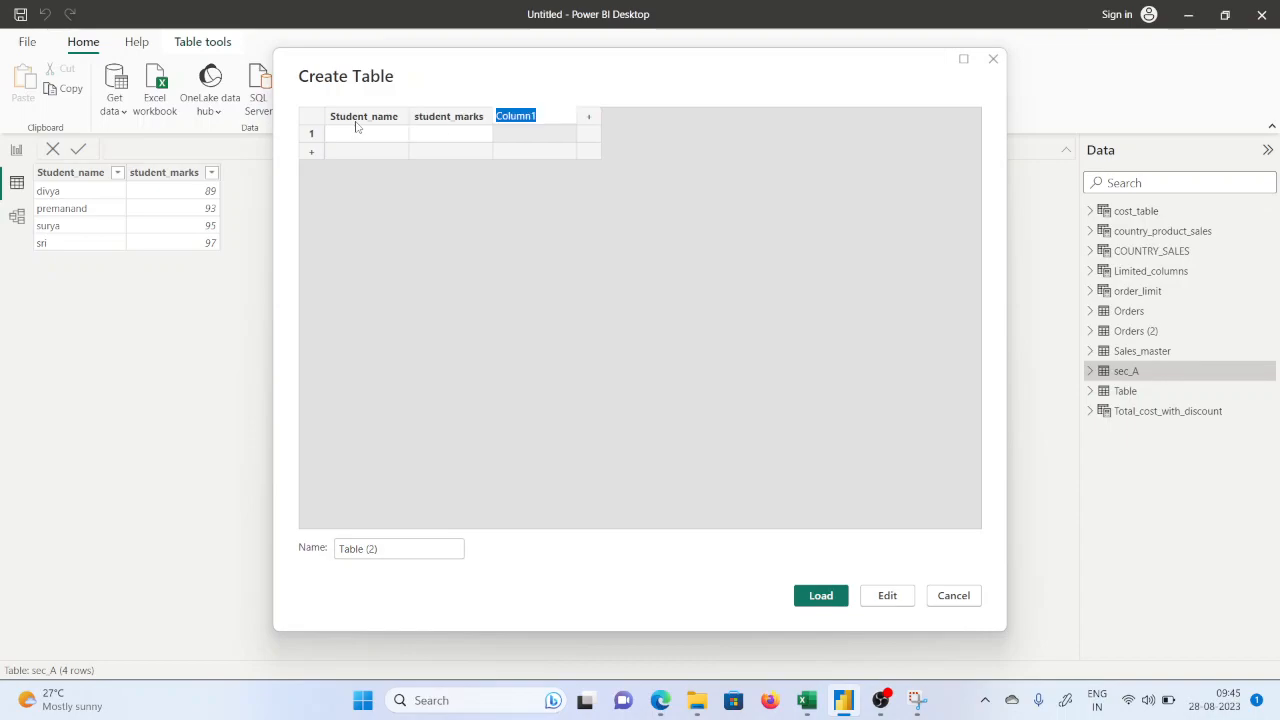
left_click(448, 275)
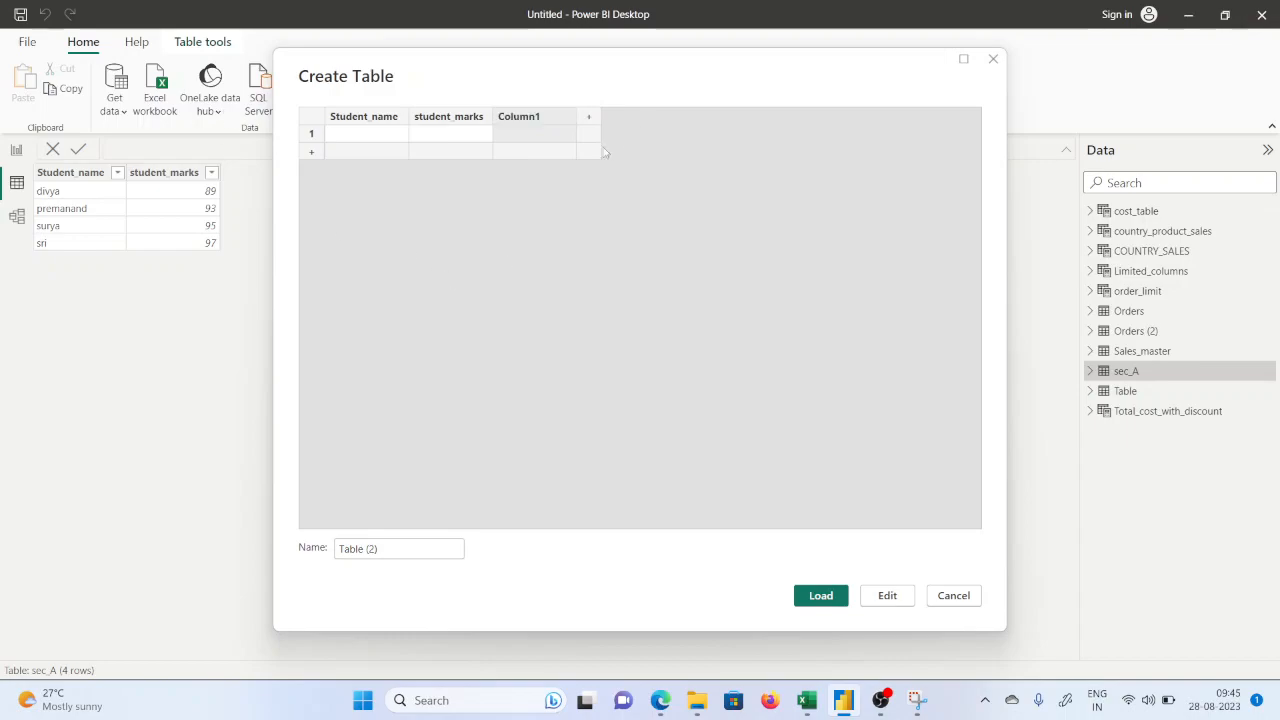
right_click(547, 121)
left_click(580, 199)
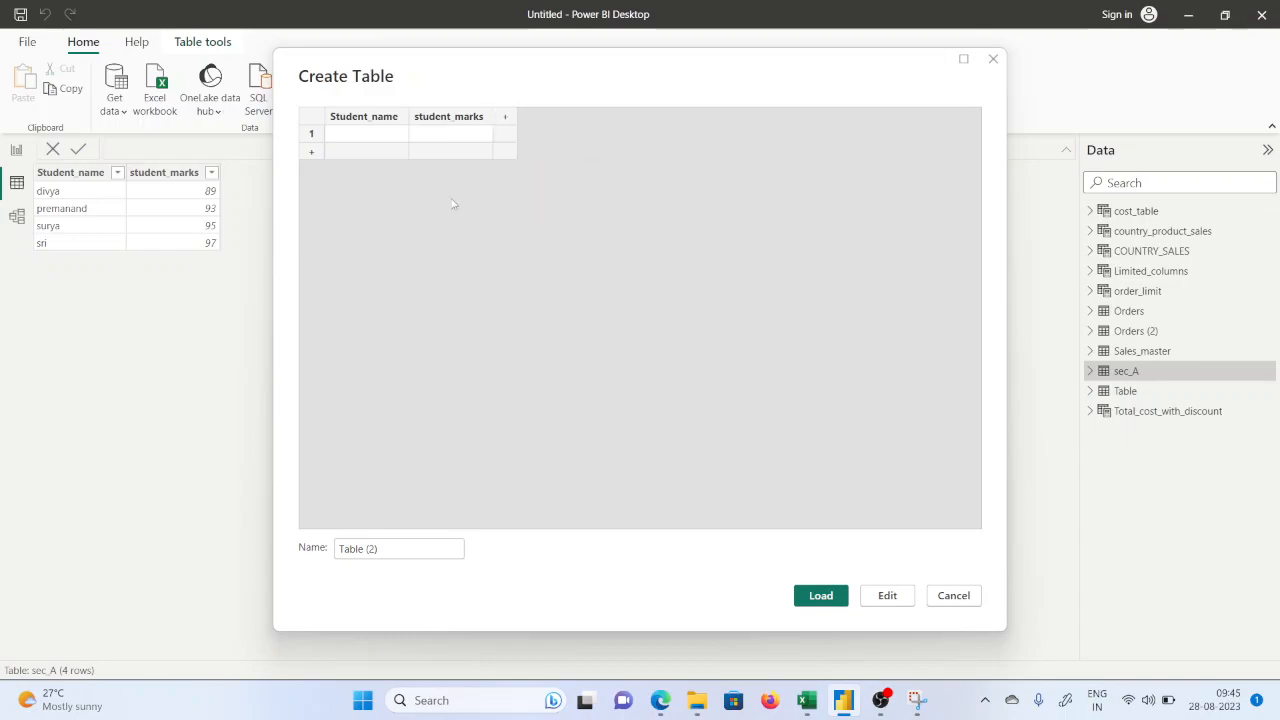
Fill the first row of the new table with a student name and the mark 93
left_click(366, 137)
left_click(366, 140)
type("golk")
key("BackSpace")
key("BackSpace")
type("pal")
key("Tab")
type("93")
Add second and third rows with student names and the marks 98 and 90
left_click(357, 152)
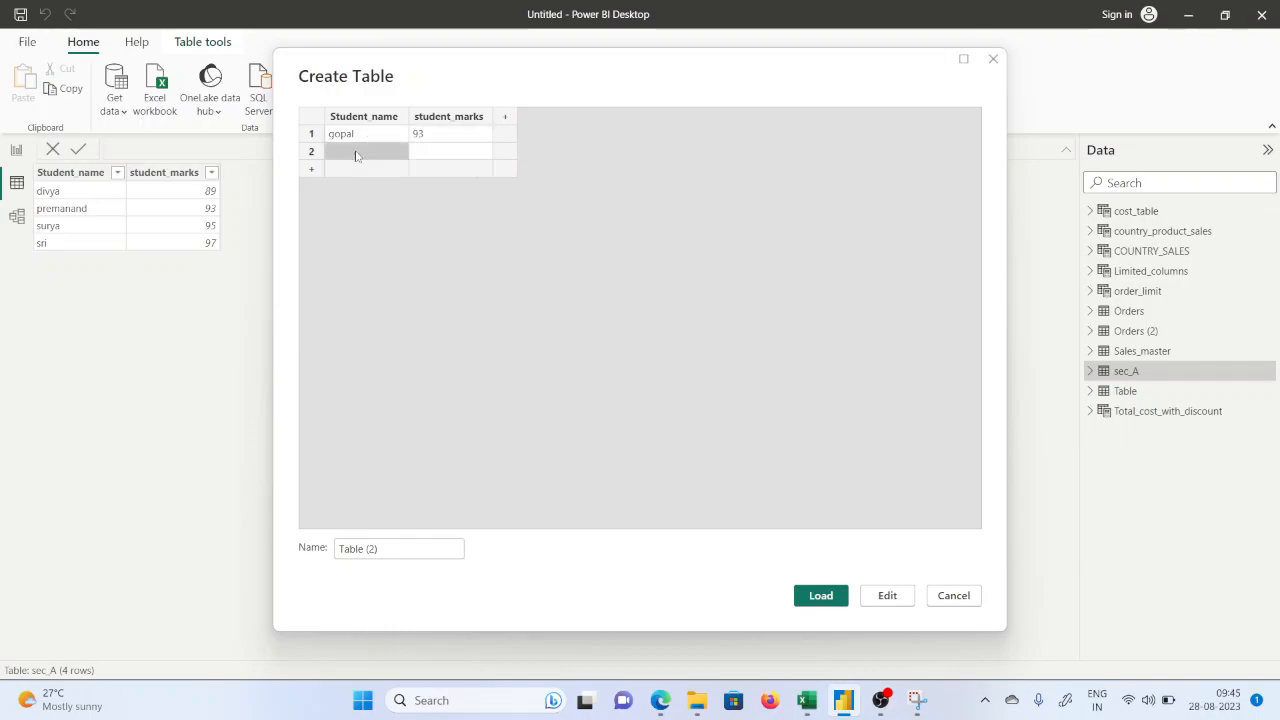
type("poorbesh")
left_click(419, 157)
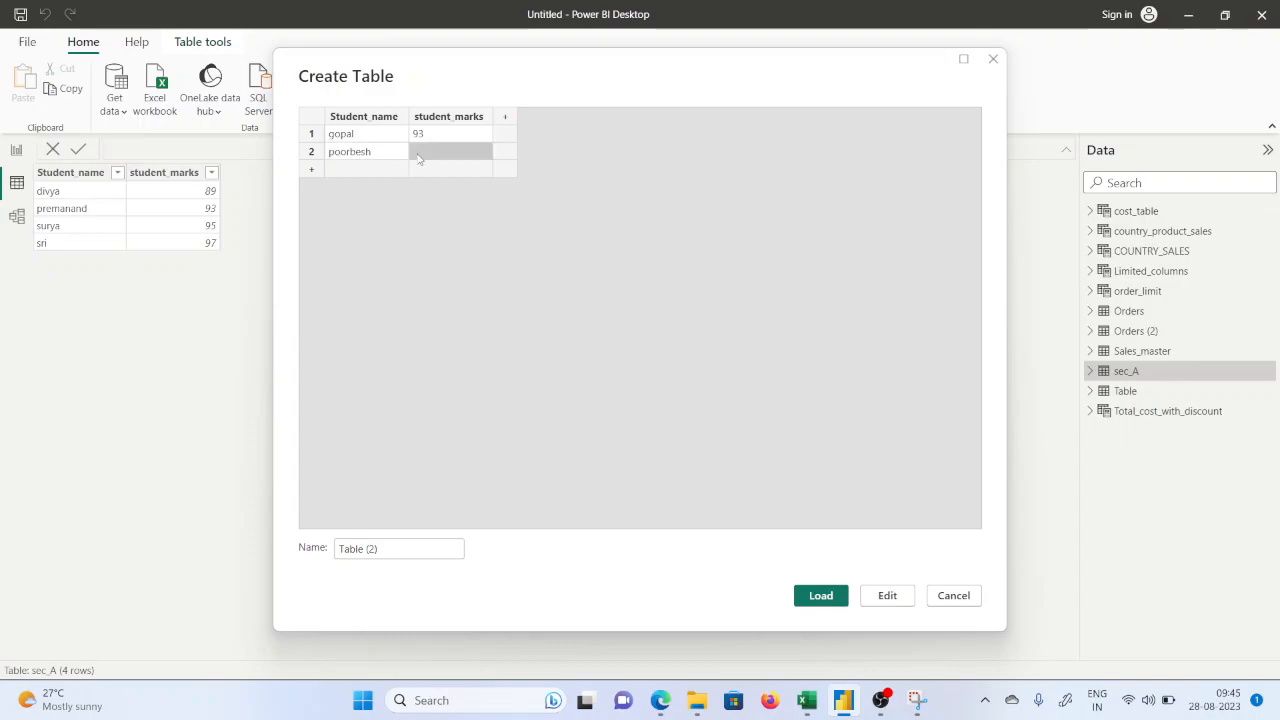
type("98")
left_click(339, 170)
type("a")
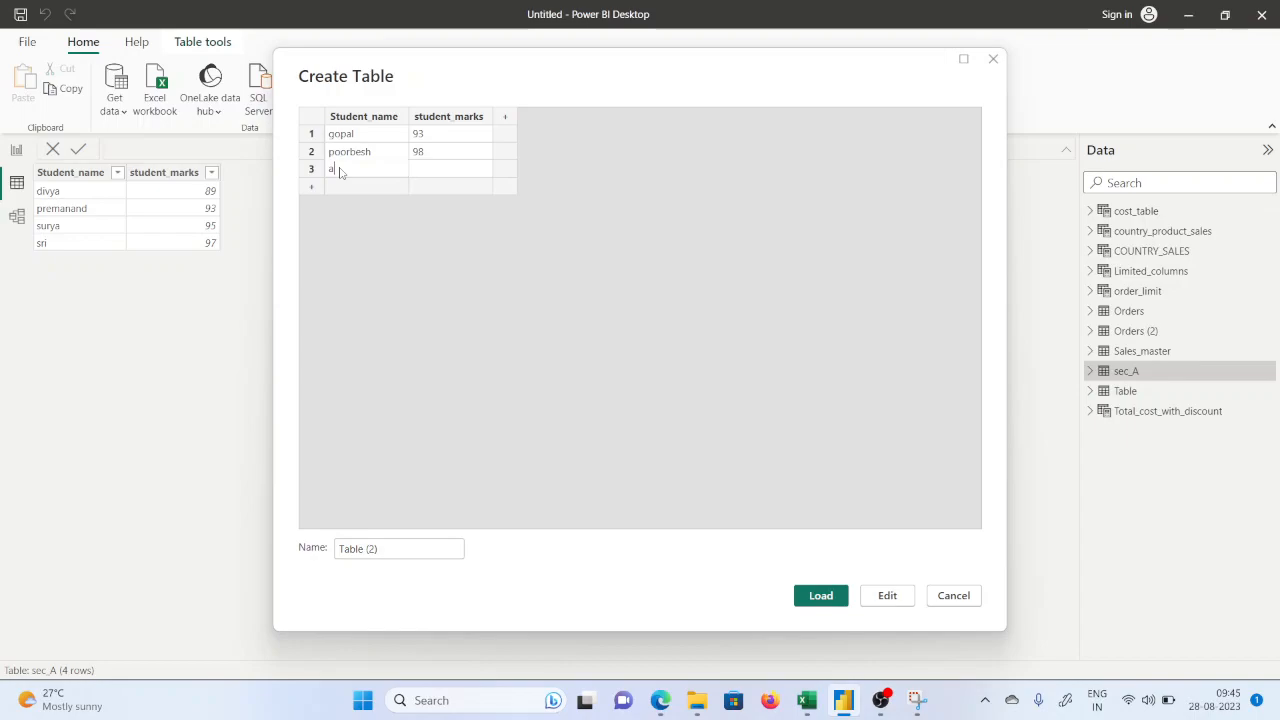
type("rnapura")
left_click(423, 177)
type("90")
Name the second student table sec_B and load it into the model
left_click_drag(423, 548, 277, 548)
type("sec")
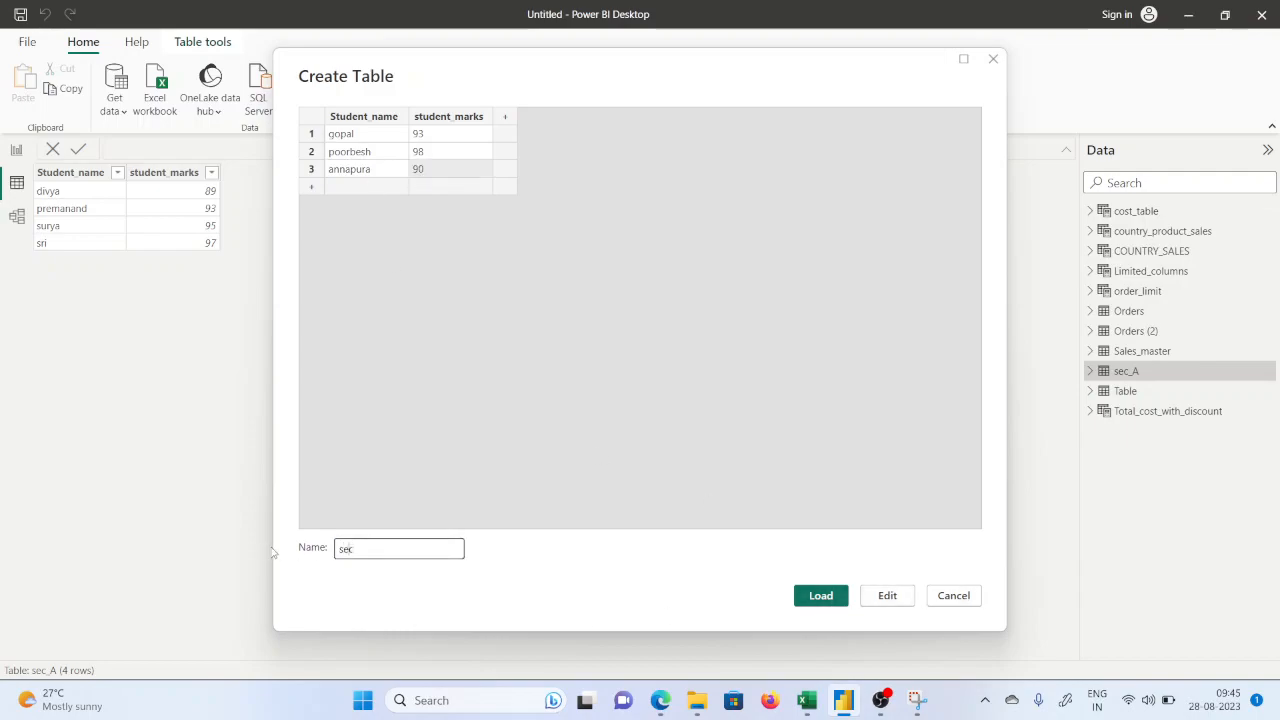
type("_B")
left_click(820, 596)
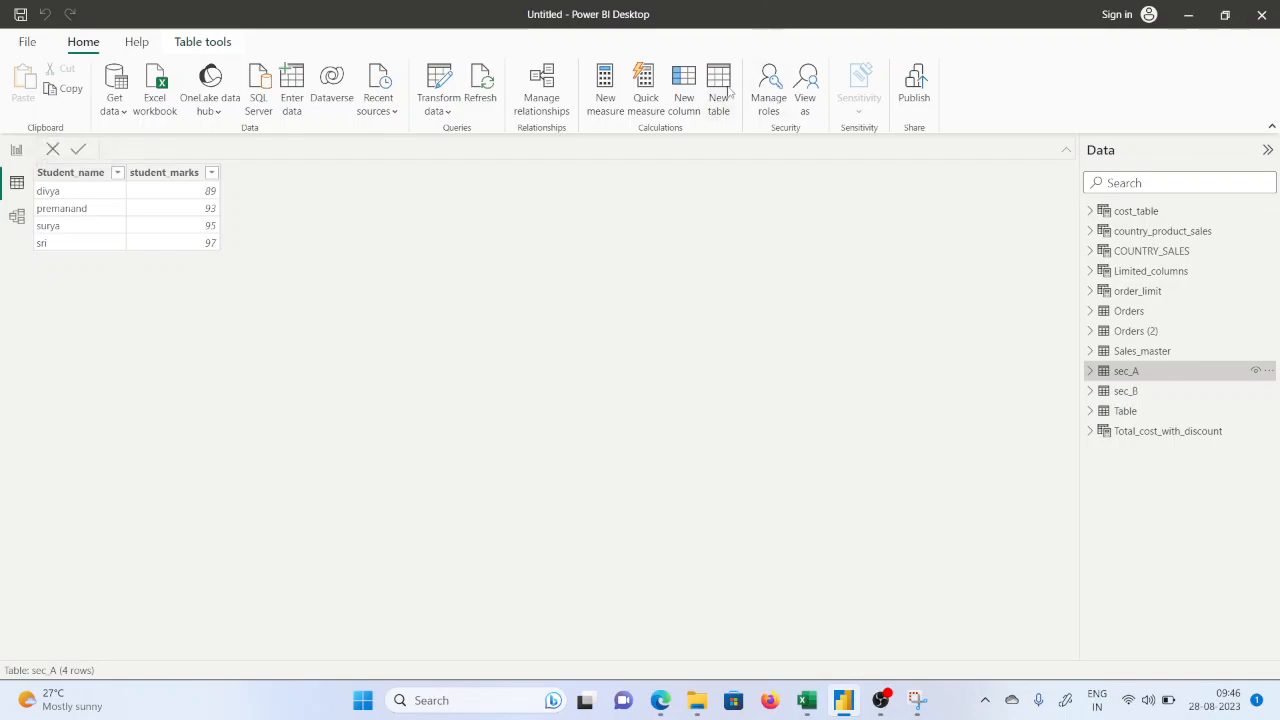
Start a new calculated table named school with the UNION function, using sec_A as its first table
left_click(729, 90)
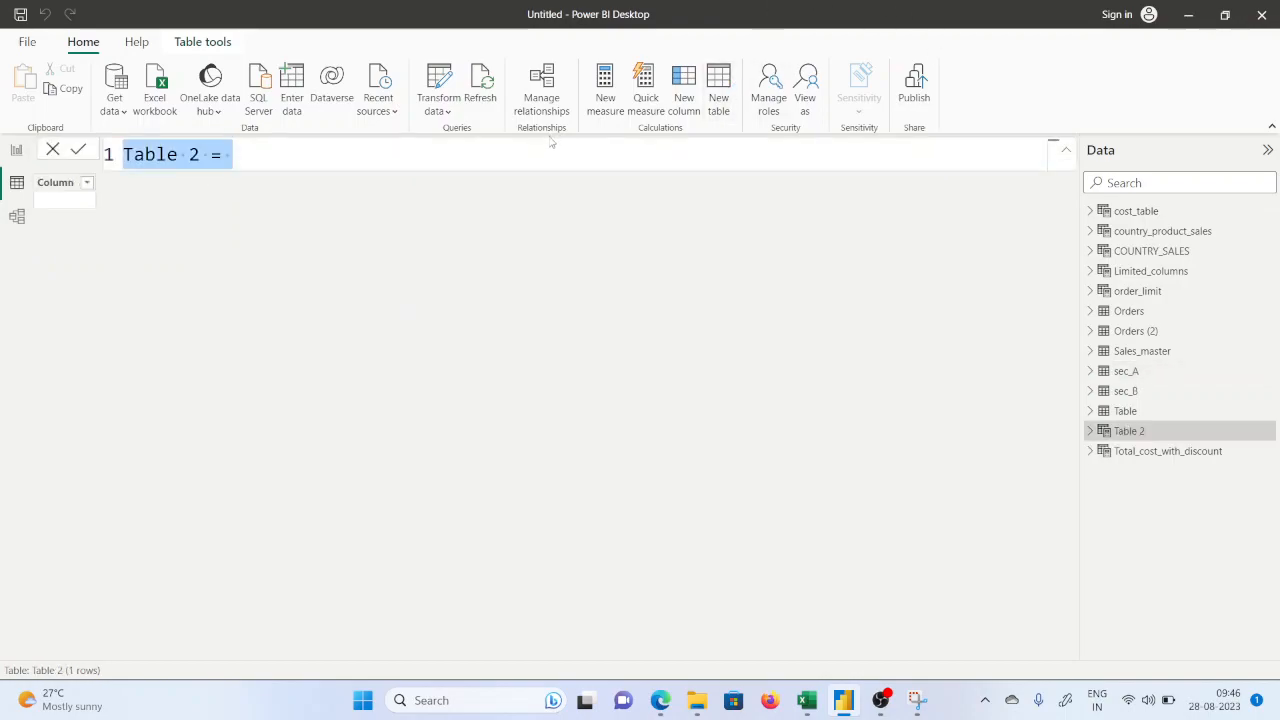
type("sc")
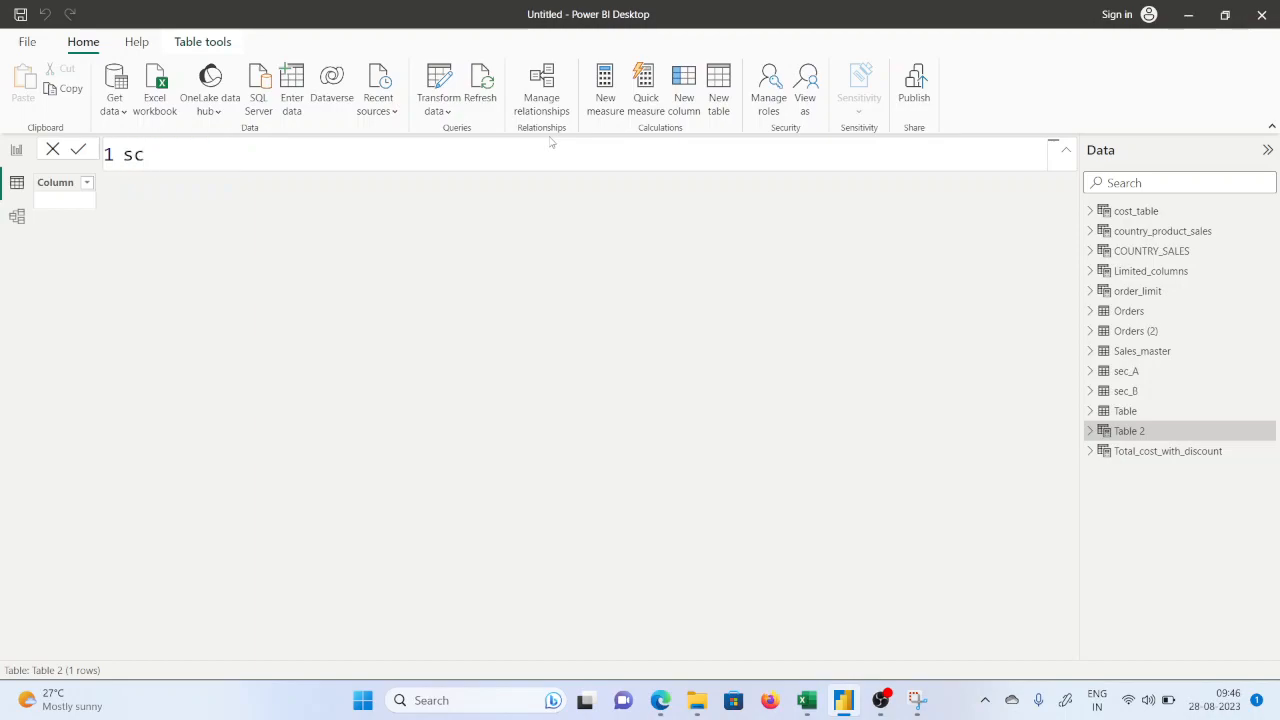
type("hool=uni")
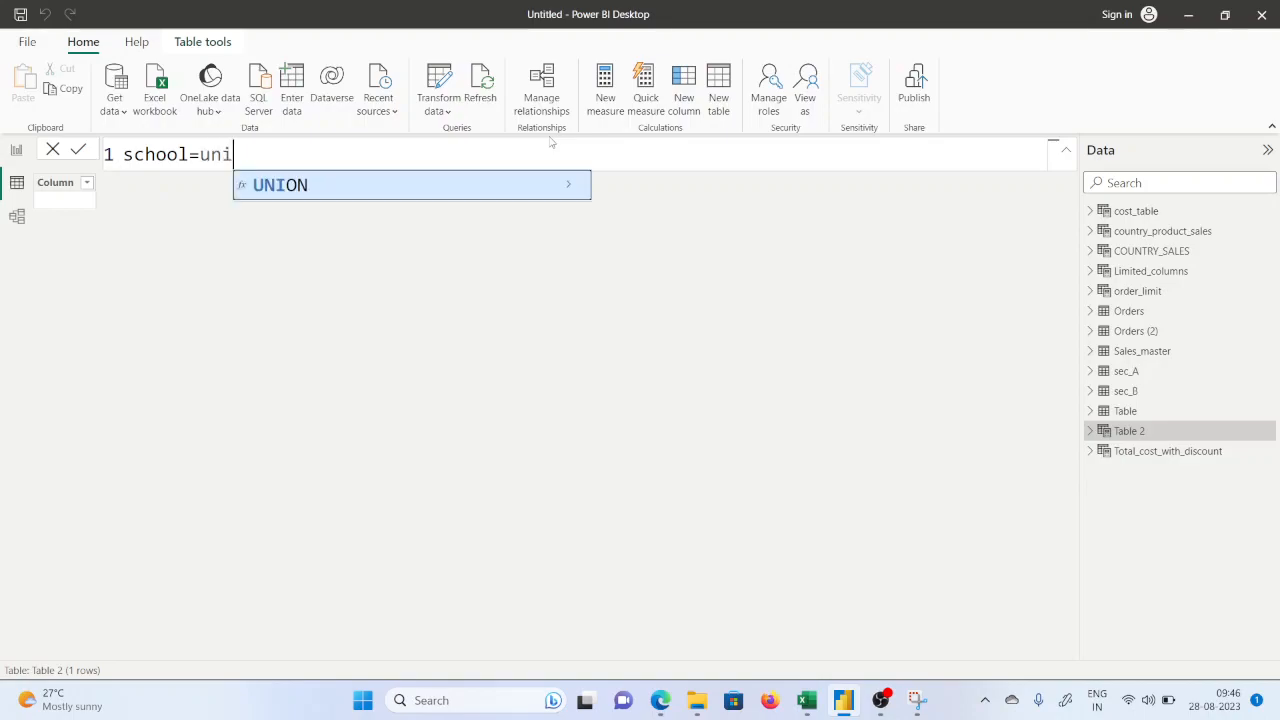
key("Tab")
type("ta")
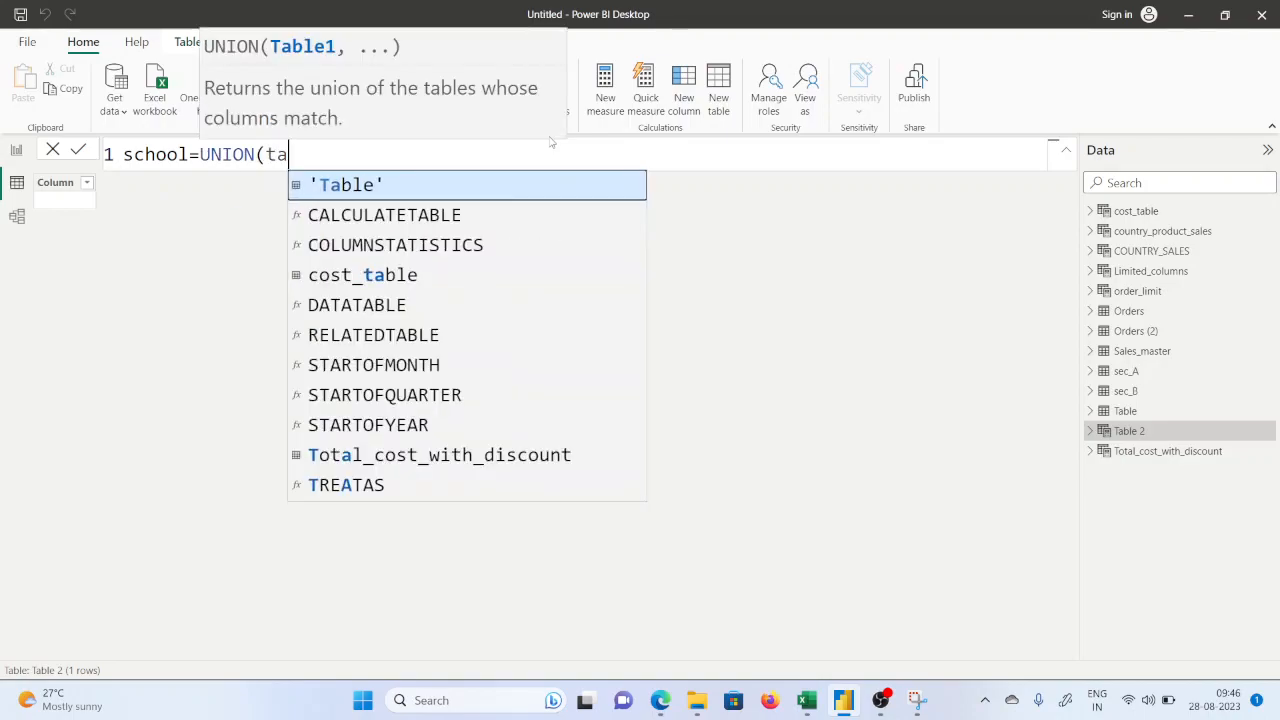
type("\\")
key("BackSpace")
key("BackSpace")
key("BackSpace")
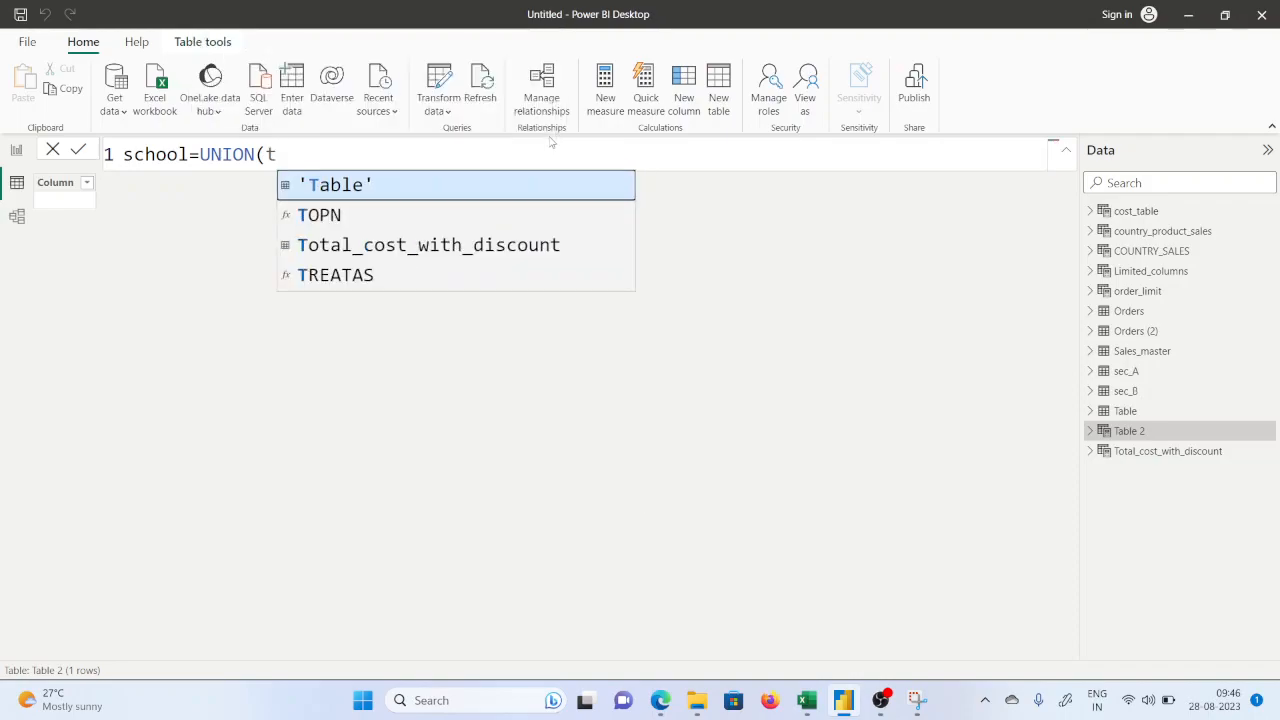
type("se")
key("Tab")
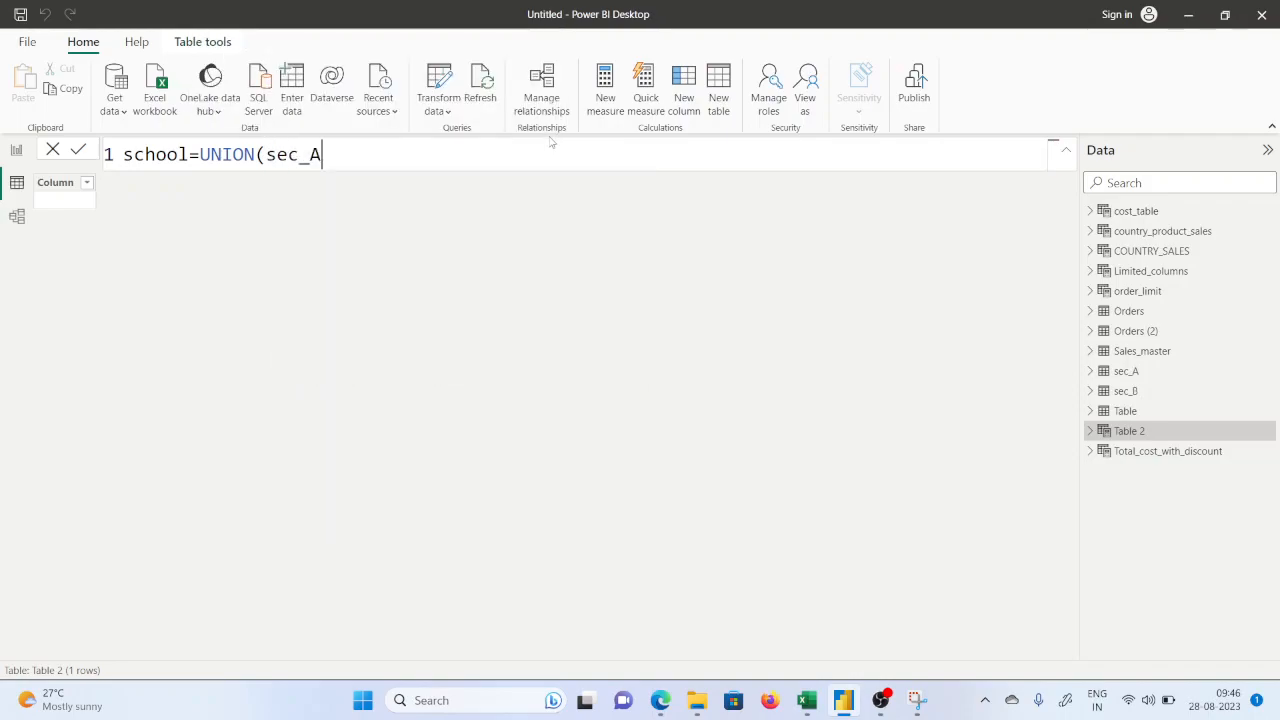
Add sec_B as the second UNION argument and commit the school table formula
type(",sec")
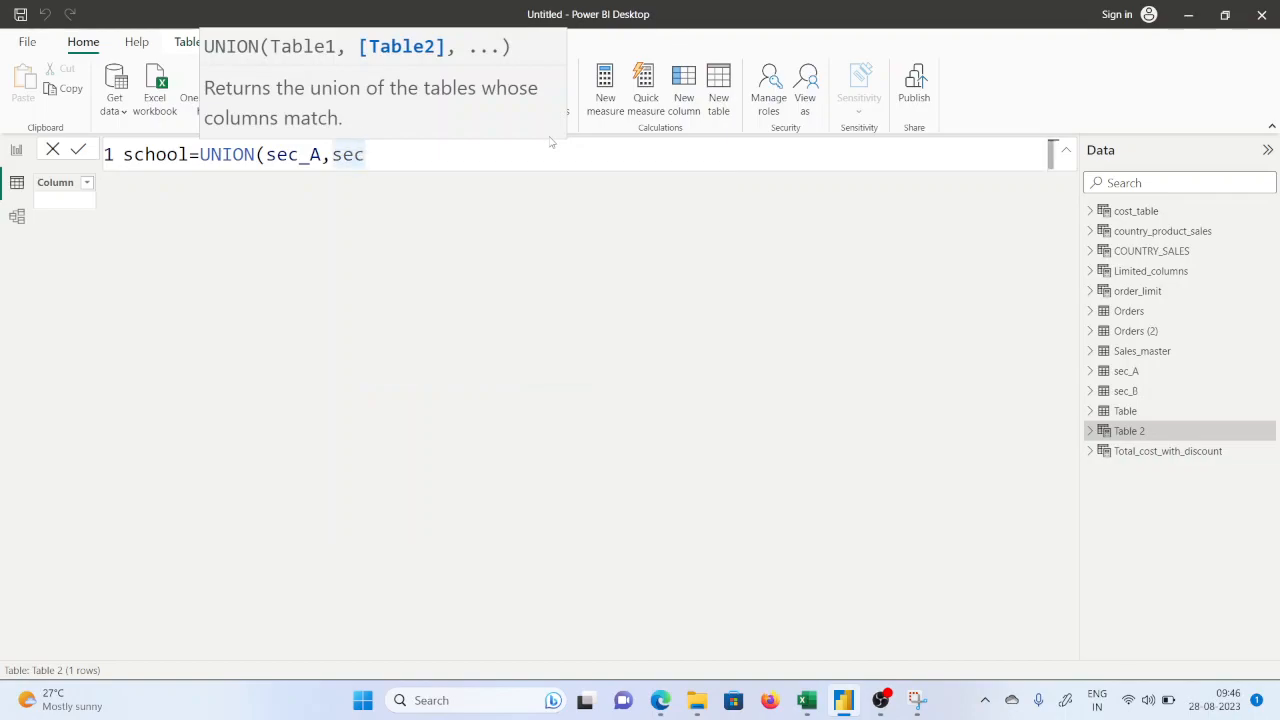
key("BackSpace")
key("Down")
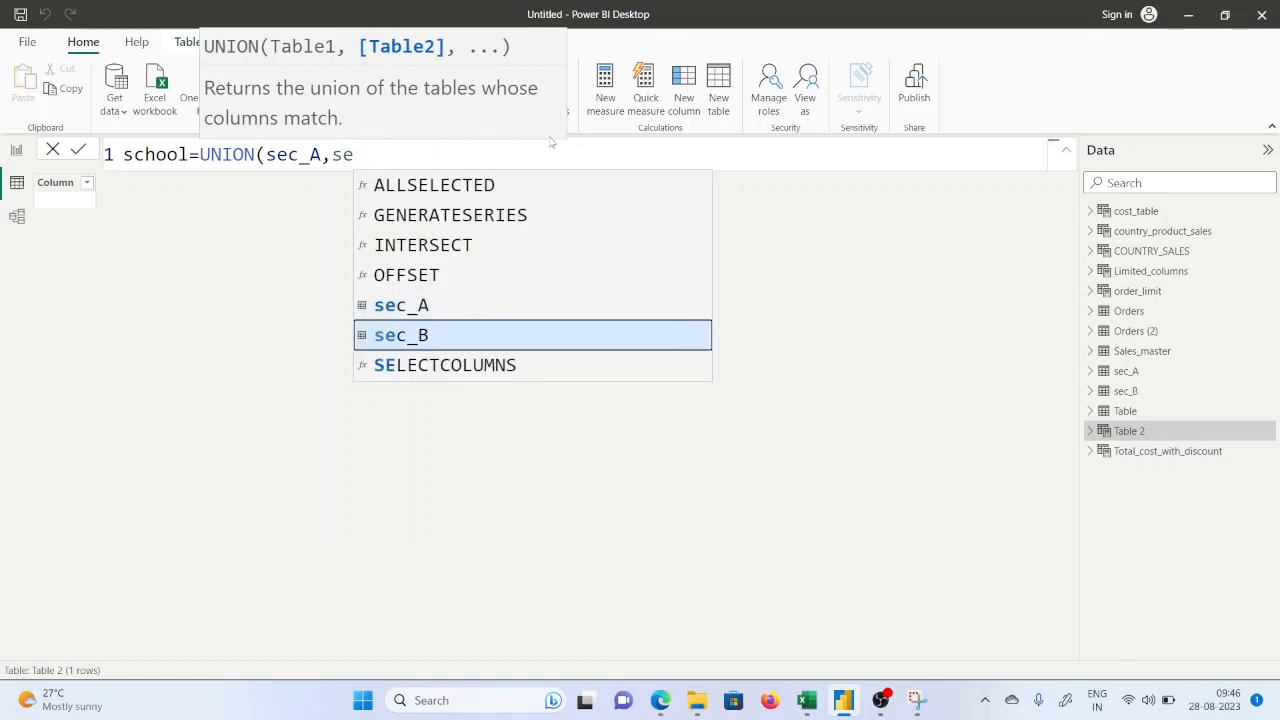
key("Tab")
type(")")
key("Return")
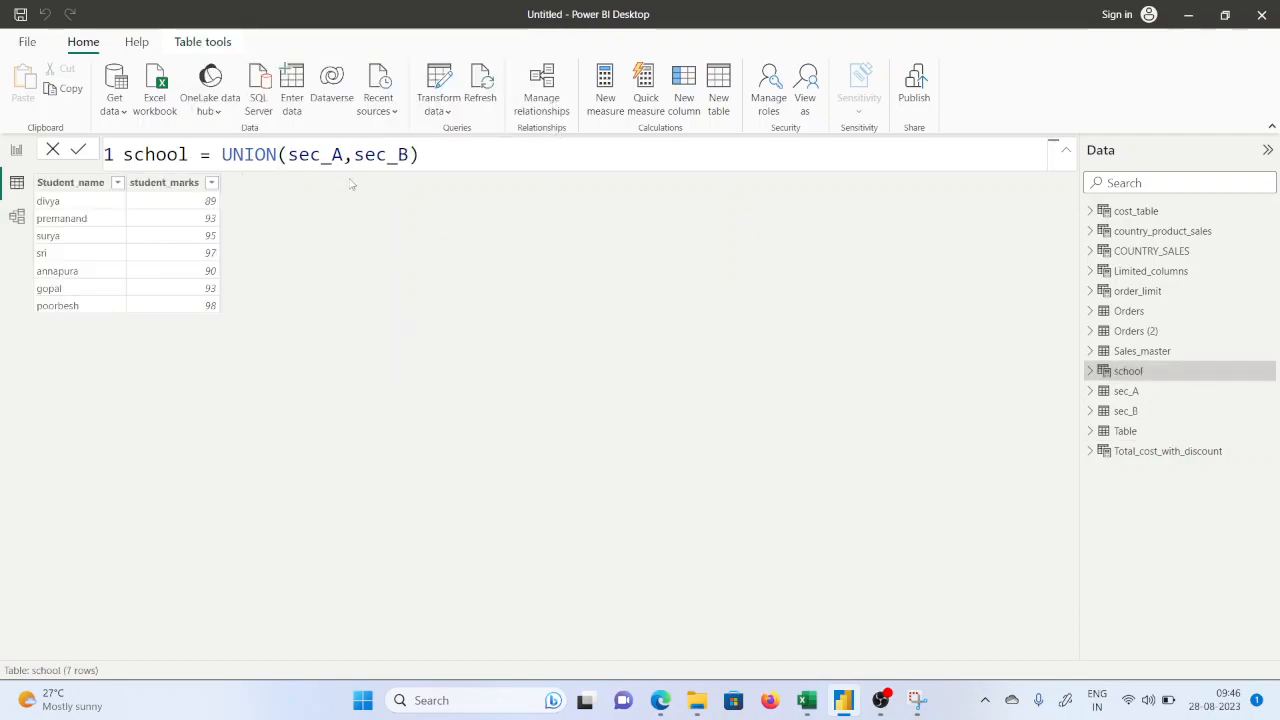
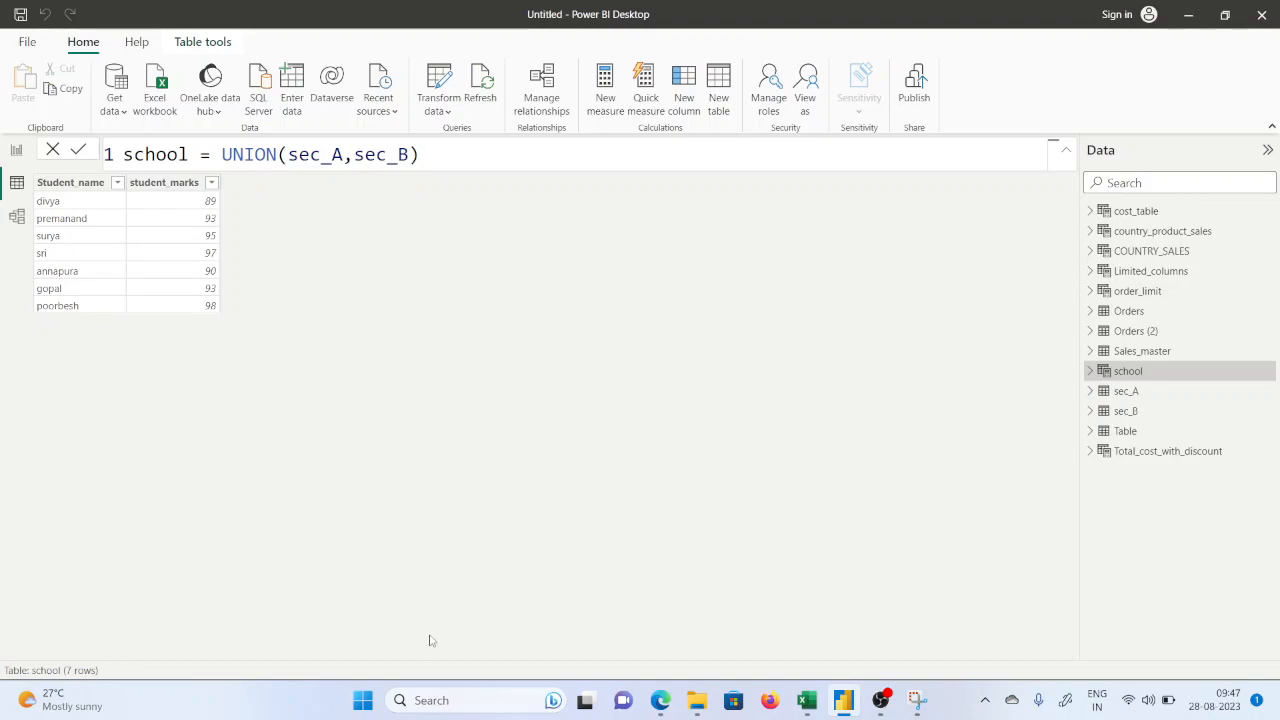
Switch to Snipping Tool and handwrite "Table" with a double underline and "Summarized" beside the union sketch
left_click(926, 710)
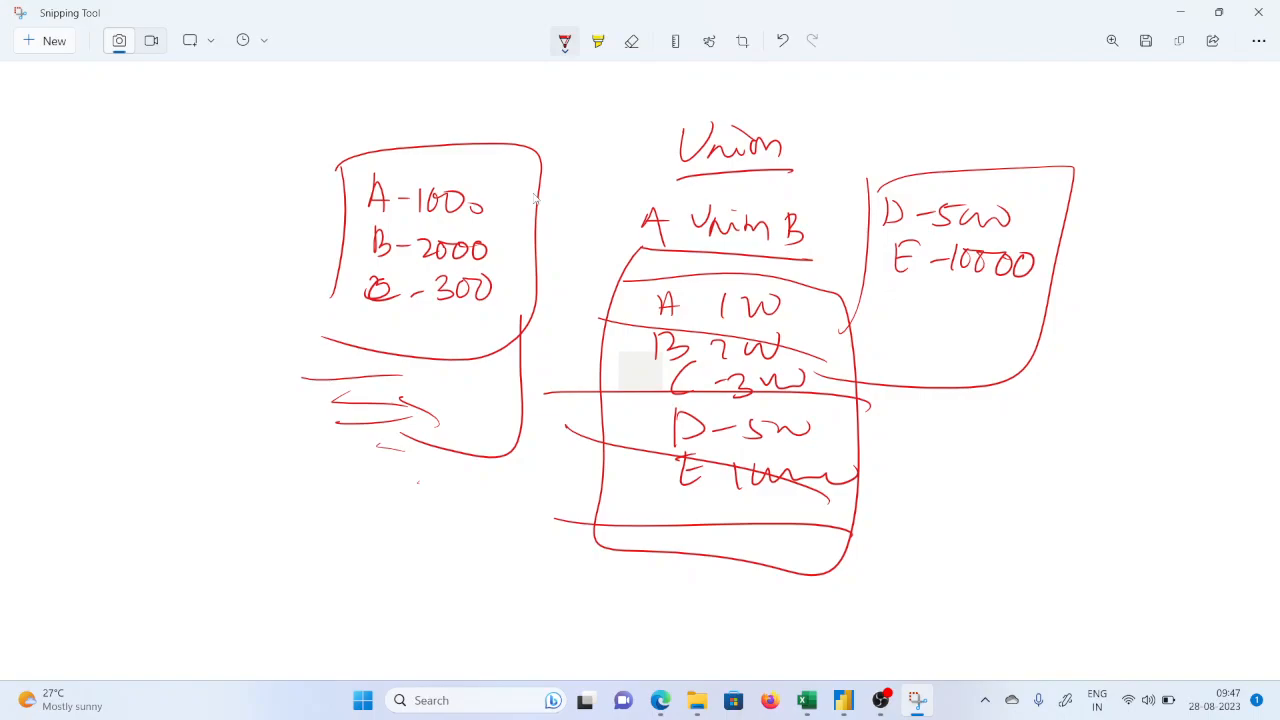
mouse_move(110, 182)
left_mouse_down()
mouse_move(90, 214)
mouse_move(312, 128)
left_mouse_up()
mouse_move(96, 112)
left_mouse_down()
mouse_move(132, 100)
mouse_move(124, 132)
left_mouse_up()
mouse_move(150, 106)
left_mouse_down()
mouse_move(152, 124)
mouse_move(176, 118)
left_mouse_up()
left_click_drag(184, 112, 194, 106)
left_click_drag(134, 140, 236, 90)
left_click_drag(134, 154, 260, 86)
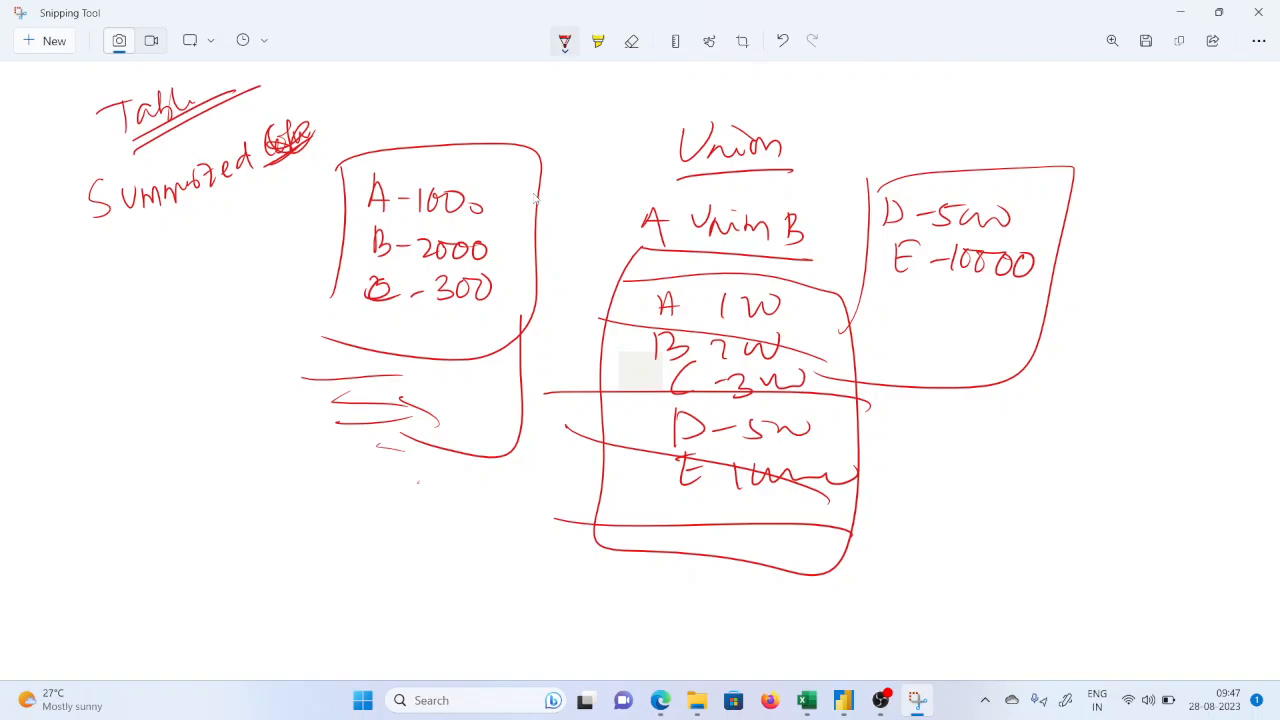
Handwrite "measures" and "calculated colu" as list entries with small arrows below the "Summarized" note
left_click_drag(70, 348, 182, 320)
left_click_drag(190, 294, 186, 324)
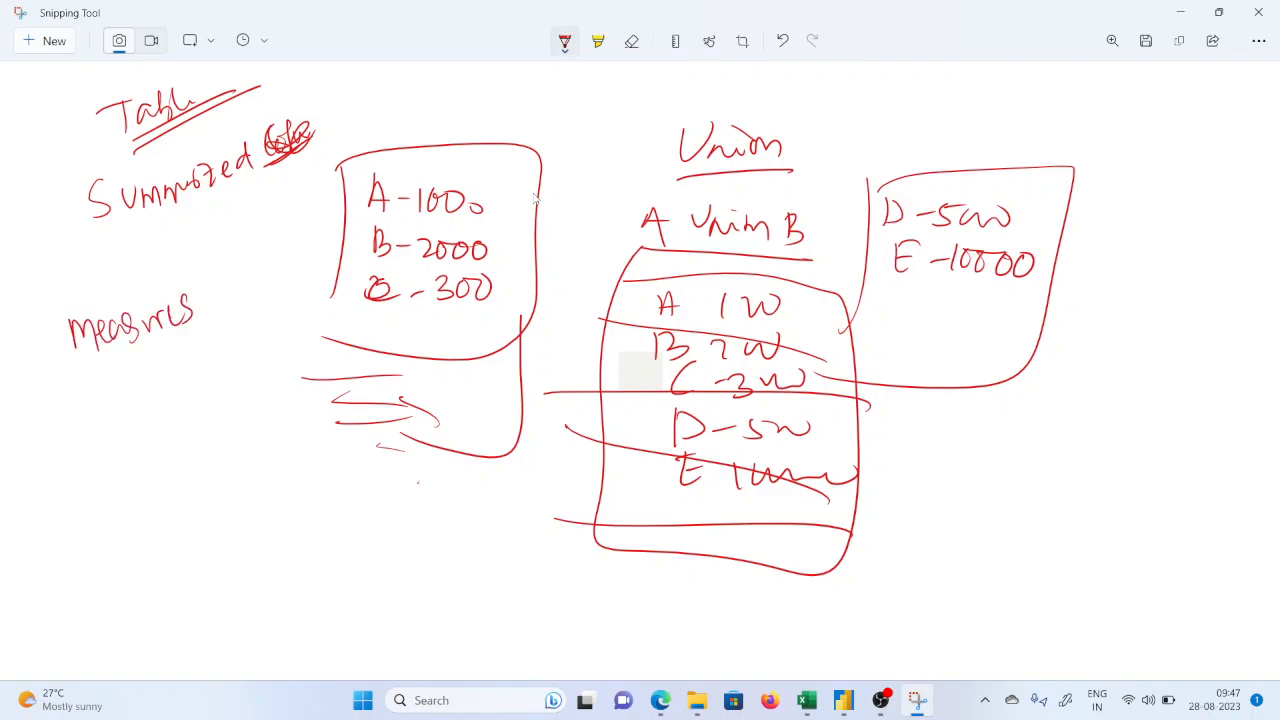
left_click_drag(36, 378, 50, 374)
left_click_drag(56, 362, 70, 416)
mouse_move(74, 401)
left_mouse_down()
mouse_move(80, 415)
mouse_move(104, 412)
left_mouse_up()
mouse_move(119, 394)
left_mouse_down()
mouse_move(118, 408)
mouse_move(128, 400)
left_mouse_up()
mouse_move(147, 384)
left_mouse_down()
mouse_move(146, 396)
mouse_move(198, 378)
left_mouse_up()
mouse_move(202, 350)
left_mouse_down()
mouse_move(206, 370)
mouse_move(220, 362)
left_mouse_up()
mouse_move(228, 336)
left_mouse_down()
mouse_move(226, 370)
mouse_move(248, 352)
left_mouse_up()
left_click_drag(260, 340, 268, 342)
mouse_move(270, 328)
left_mouse_down()
mouse_move(292, 338)
mouse_move(302, 312)
left_mouse_up()
Handwrite "tables" as the third list entry, underline it and draw a downward arrow beneath it
left_click_drag(54, 465, 78, 452)
mouse_move(113, 430)
left_mouse_down()
mouse_move(130, 422)
mouse_move(126, 452)
left_mouse_up()
mouse_move(146, 428)
left_mouse_down()
mouse_move(142, 444)
mouse_move(160, 432)
left_mouse_up()
mouse_move(168, 406)
left_mouse_down()
mouse_move(166, 438)
mouse_move(194, 416)
left_mouse_up()
left_click_drag(206, 404, 198, 420)
left_click_drag(147, 468, 240, 409)
left_click_drag(230, 456, 230, 494)
mouse_move(218, 470)
left_mouse_down()
mouse_move(244, 470)
mouse_move(232, 492)
left_mouse_up()
mouse_move(226, 462)
left_mouse_down()
mouse_move(228, 488)
mouse_move(240, 484)
left_mouse_up()
left_click_drag(240, 476, 258, 466)
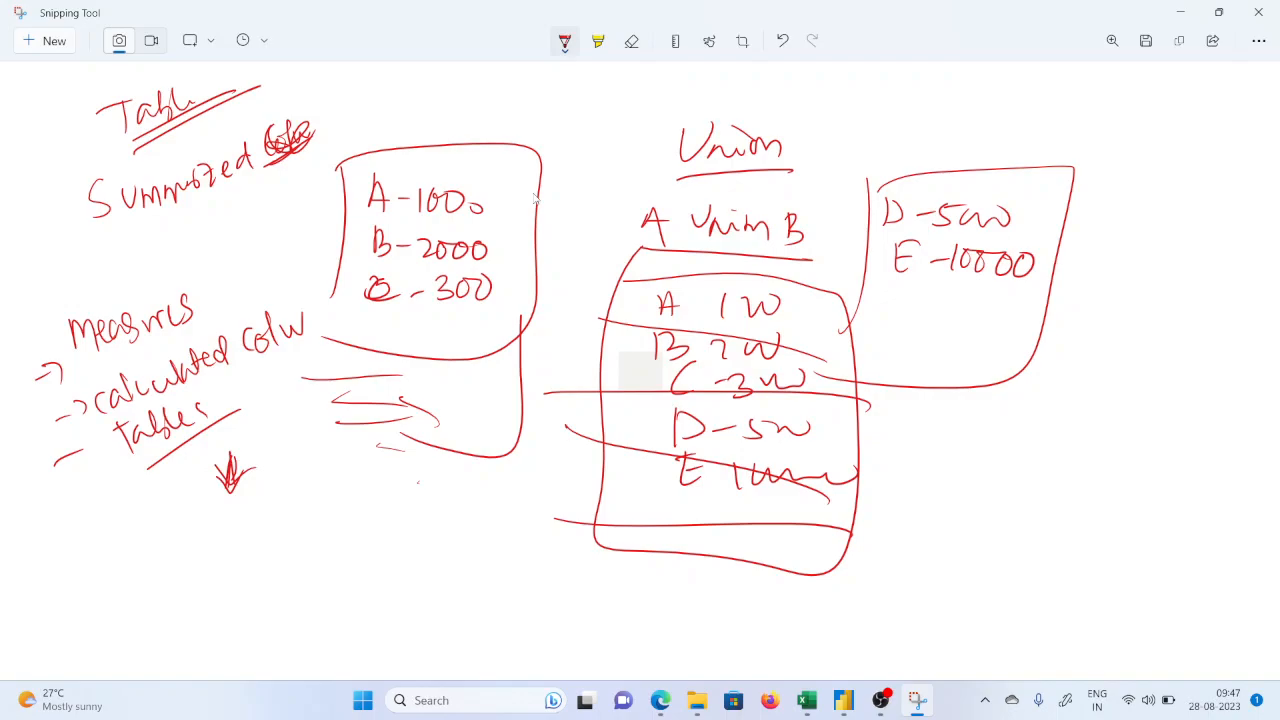
Handwrite "Summerize" and "selected colum" with leading arrows below the downward arrow
mouse_move(168, 510)
left_mouse_down()
mouse_move(136, 546)
mouse_move(196, 520)
left_mouse_up()
mouse_move(204, 530)
left_mouse_down()
mouse_move(206, 550)
mouse_move(226, 552)
mouse_move(346, 540)
left_mouse_up()
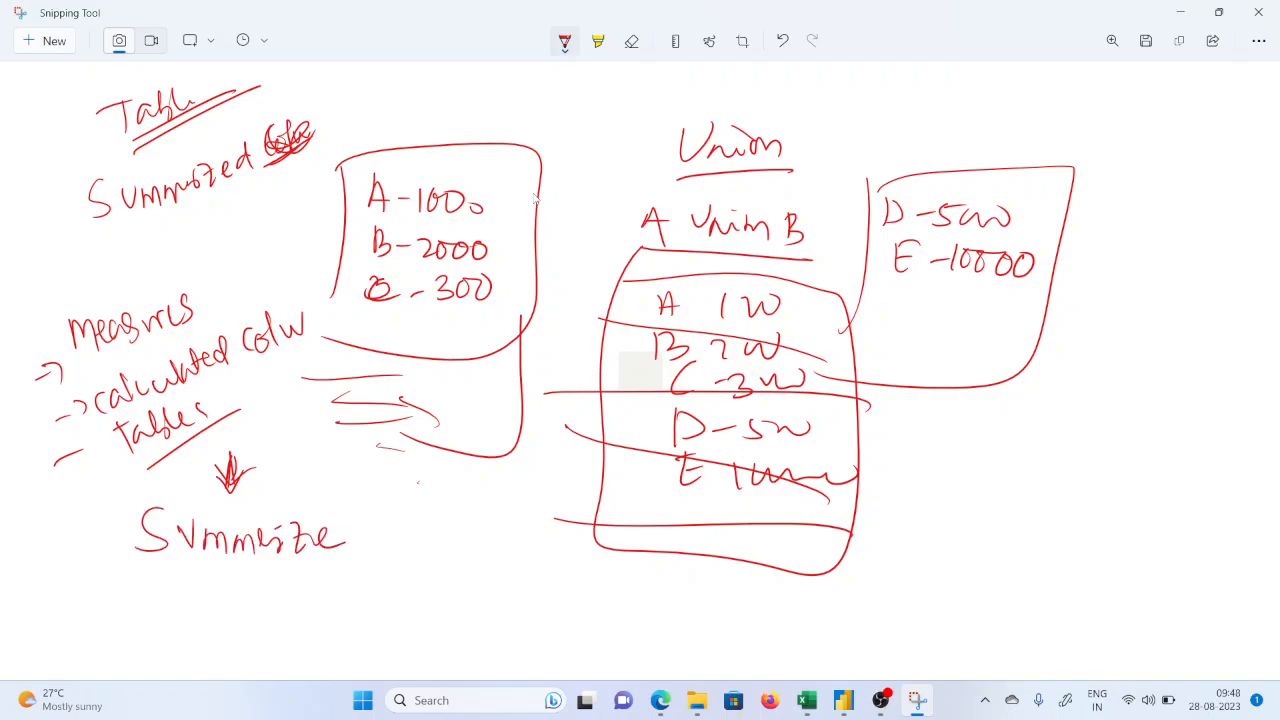
left_click_drag(84, 540, 114, 538)
left_click_drag(108, 524, 124, 586)
left_click_drag(106, 568, 124, 600)
mouse_move(174, 574)
left_mouse_down()
mouse_move(150, 604)
mouse_move(192, 606)
left_mouse_up()
left_click_drag(194, 596, 220, 606)
left_click_drag(216, 592, 258, 600)
mouse_move(264, 574)
left_mouse_down()
mouse_move(262, 602)
mouse_move(278, 604)
left_mouse_up()
left_click_drag(298, 588, 306, 604)
left_click_drag(314, 586, 348, 606)
Handwrite "Addcol" with a leading arrow as the third function under "selected colum"
left_click_drag(116, 640, 162, 638)
mouse_move(180, 640)
left_mouse_down()
mouse_move(190, 628)
mouse_move(202, 648)
left_mouse_up()
left_click_drag(180, 638, 218, 626)
mouse_move(218, 626)
left_mouse_down()
mouse_move(228, 644)
mouse_move(262, 648)
left_mouse_up()
left_click_drag(280, 632, 292, 646)
left_click_drag(296, 632, 312, 646)
Group the three functions with a curly brace and handwrite an underlined "union" beside it
left_click_drag(390, 536, 414, 542)
mouse_move(418, 562)
left_mouse_down()
mouse_move(434, 550)
mouse_move(452, 562)
left_mouse_up()
left_click_drag(458, 544, 510, 578)
left_click_drag(424, 594, 548, 546)
mouse_move(350, 512)
left_mouse_down()
mouse_move(378, 566)
mouse_move(366, 652)
left_mouse_up()
mouse_move(484, 506)
left_mouse_down()
mouse_move(528, 600)
mouse_move(470, 620)
mouse_move(506, 590)
left_mouse_up()
left_click_drag(436, 626, 508, 602)
left_click_drag(466, 630, 522, 608)
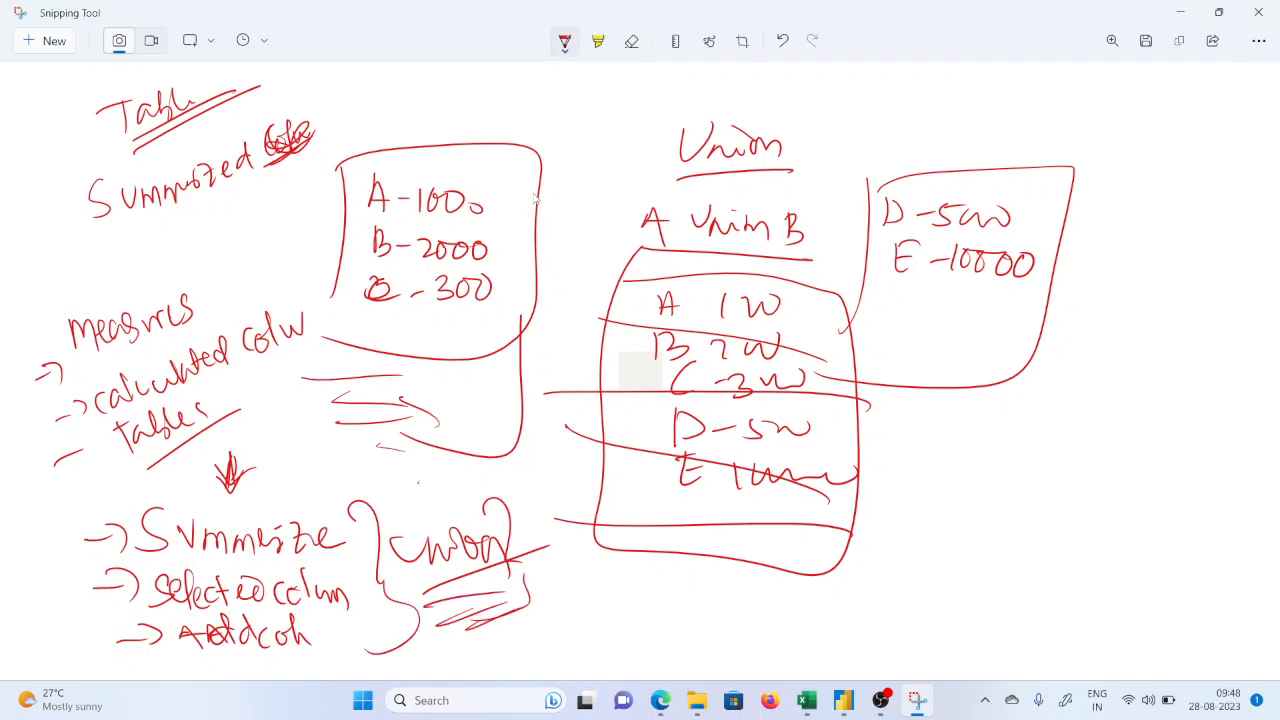
Sketch a small table grid with rows and columns in the empty area below the D and E box
mouse_move(955, 560)
left_mouse_down()
mouse_move(1008, 470)
mouse_move(986, 548)
left_mouse_up()
left_click_drag(974, 500, 1058, 497)
left_click_drag(958, 535, 1048, 522)
left_click_drag(954, 558, 1036, 547)
left_click_drag(1006, 482, 1007, 578)
left_click_drag(1019, 480, 1020, 570)
left_click_drag(1034, 480, 1034, 566)
left_click_drag(990, 480, 992, 582)
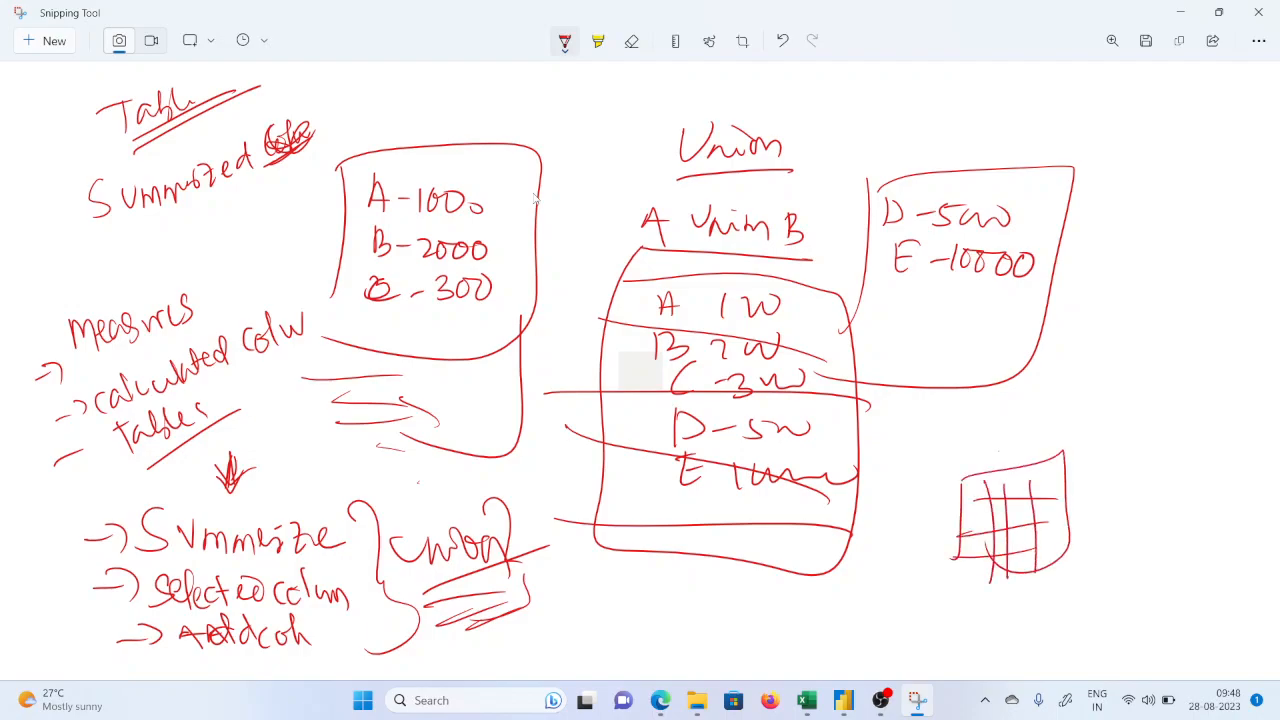
Mark each of the three handwritten table functions with a tick
left_click_drag(272, 500, 310, 494)
left_click_drag(298, 560, 332, 556)
left_click_drag(342, 622, 374, 602)
Switch to Power BI Desktop and review the model's tables from cost_table through Orders (2), ending on school
mouse_move(660, 700)
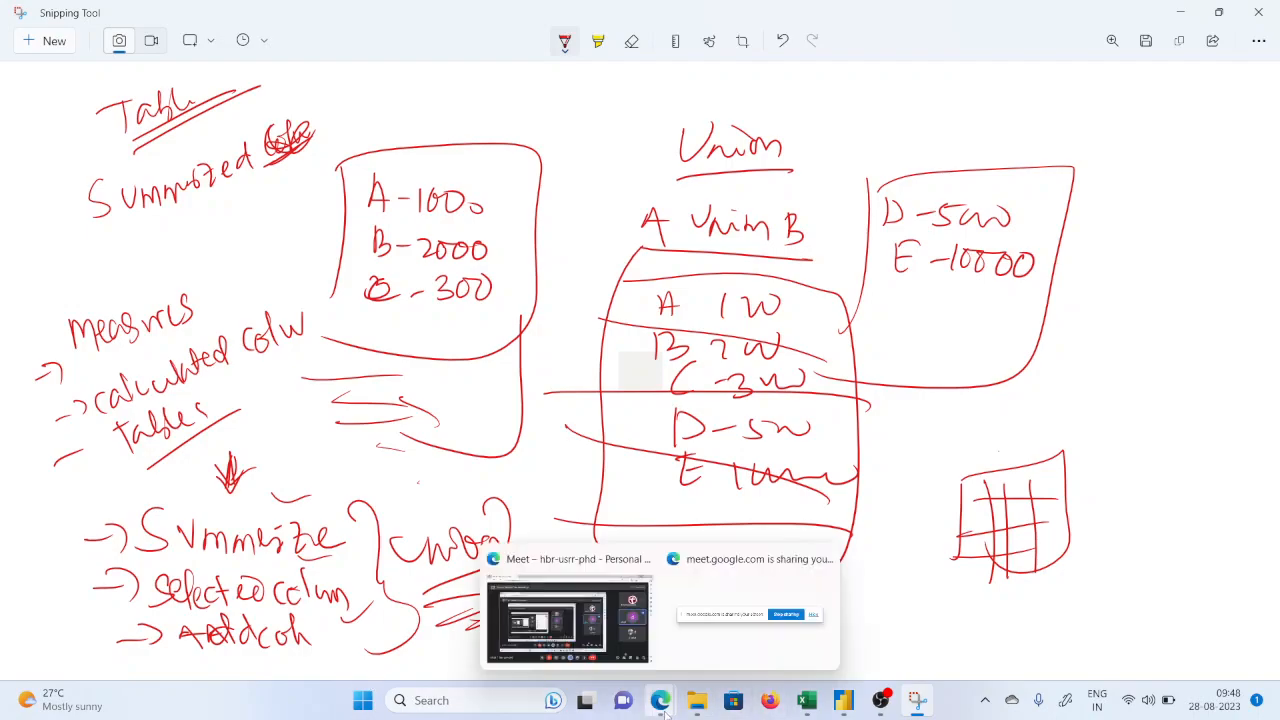
left_click(845, 700)
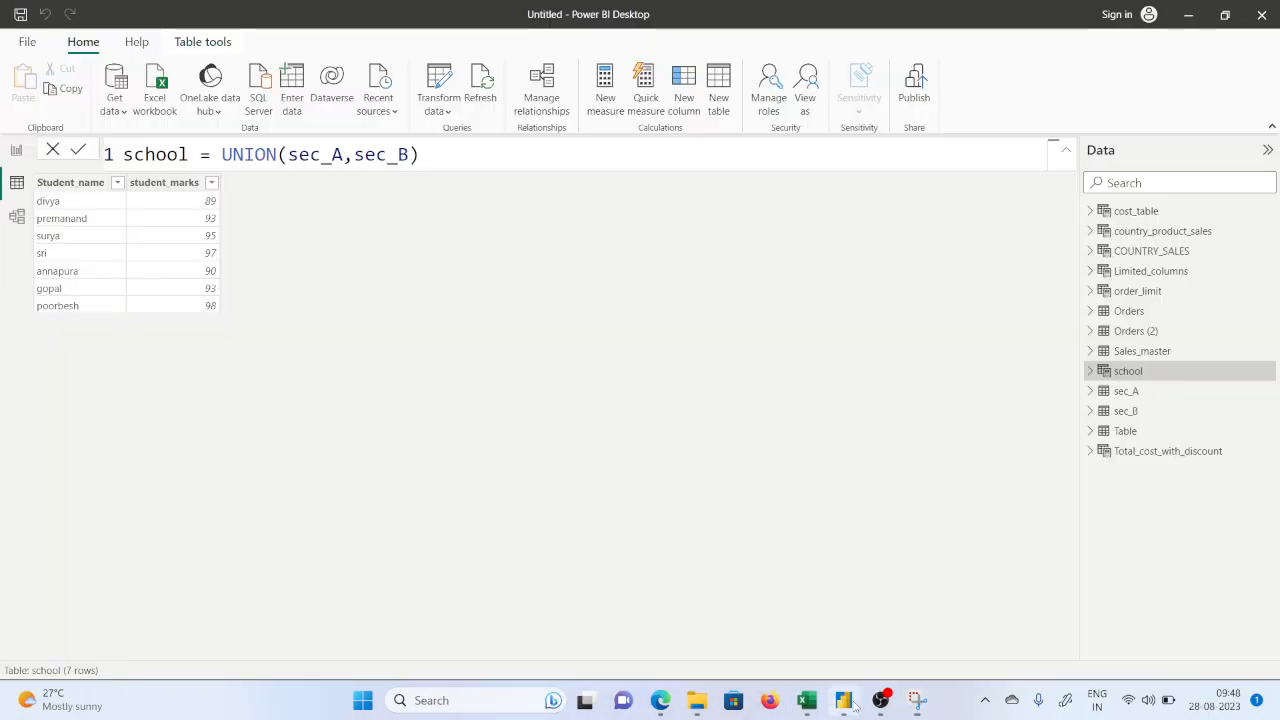
left_click(1127, 212)
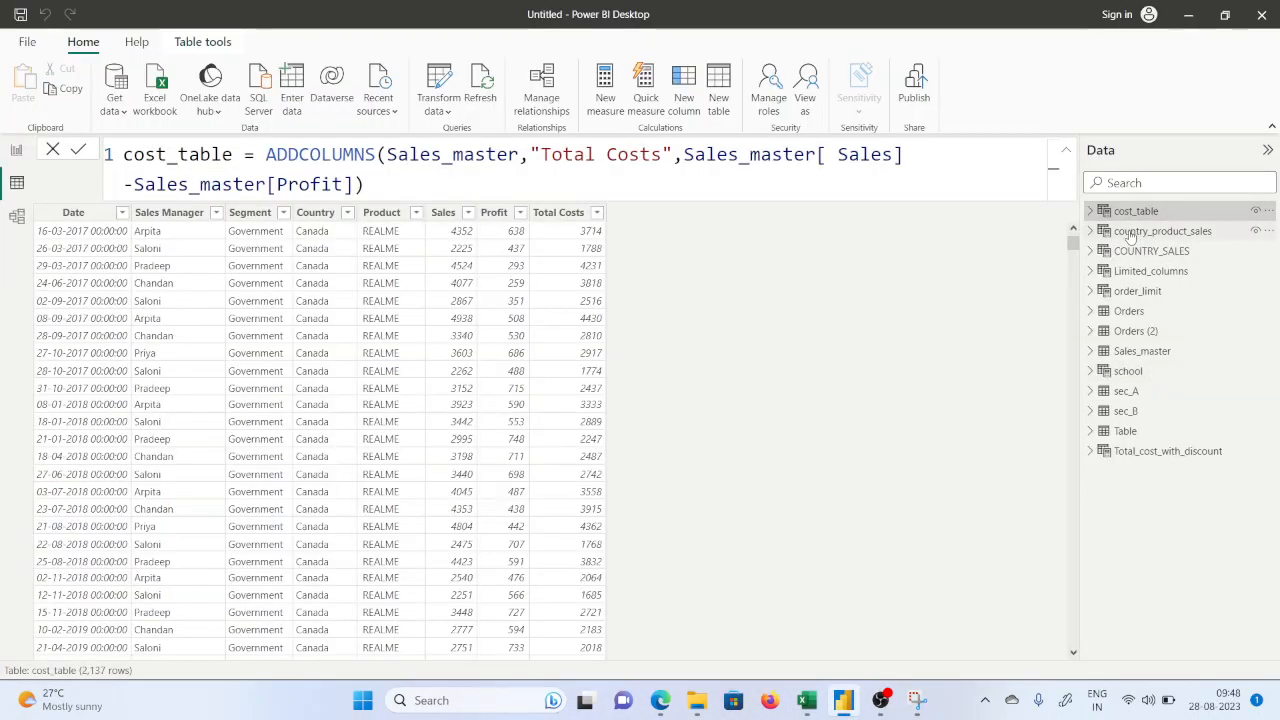
left_click(1131, 233)
left_click(1131, 252)
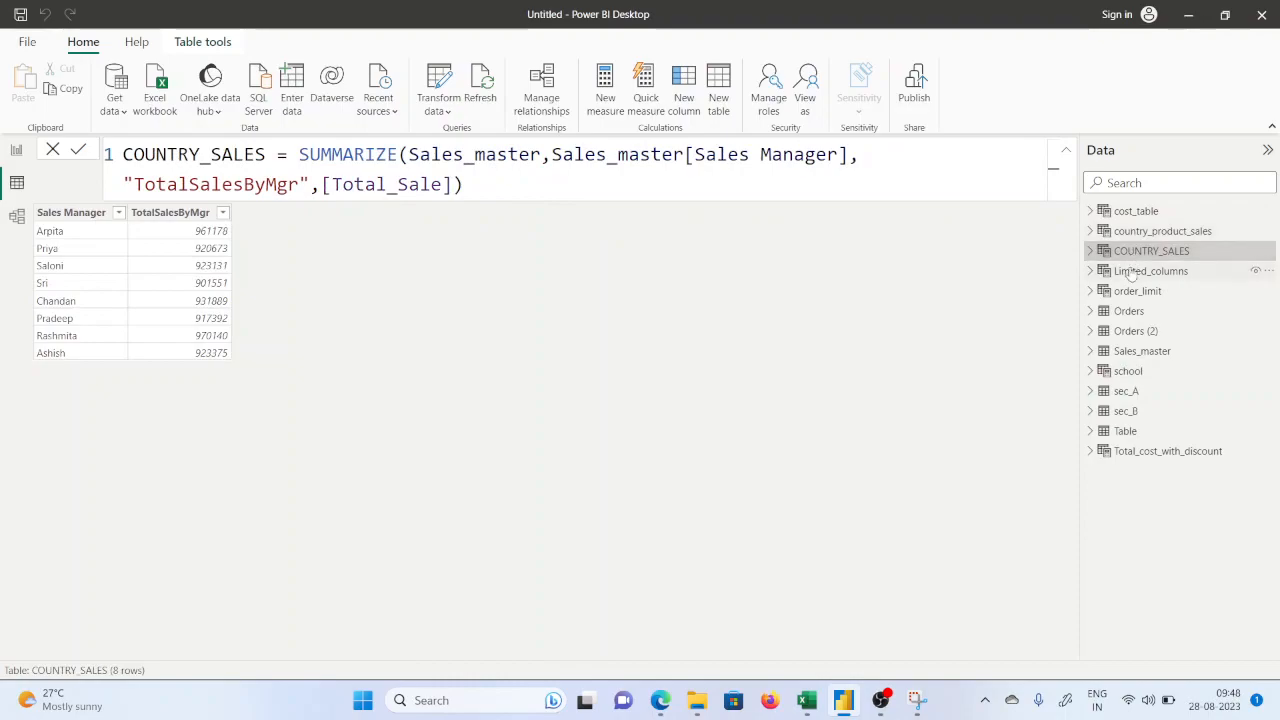
left_click(1131, 272)
left_click(1132, 292)
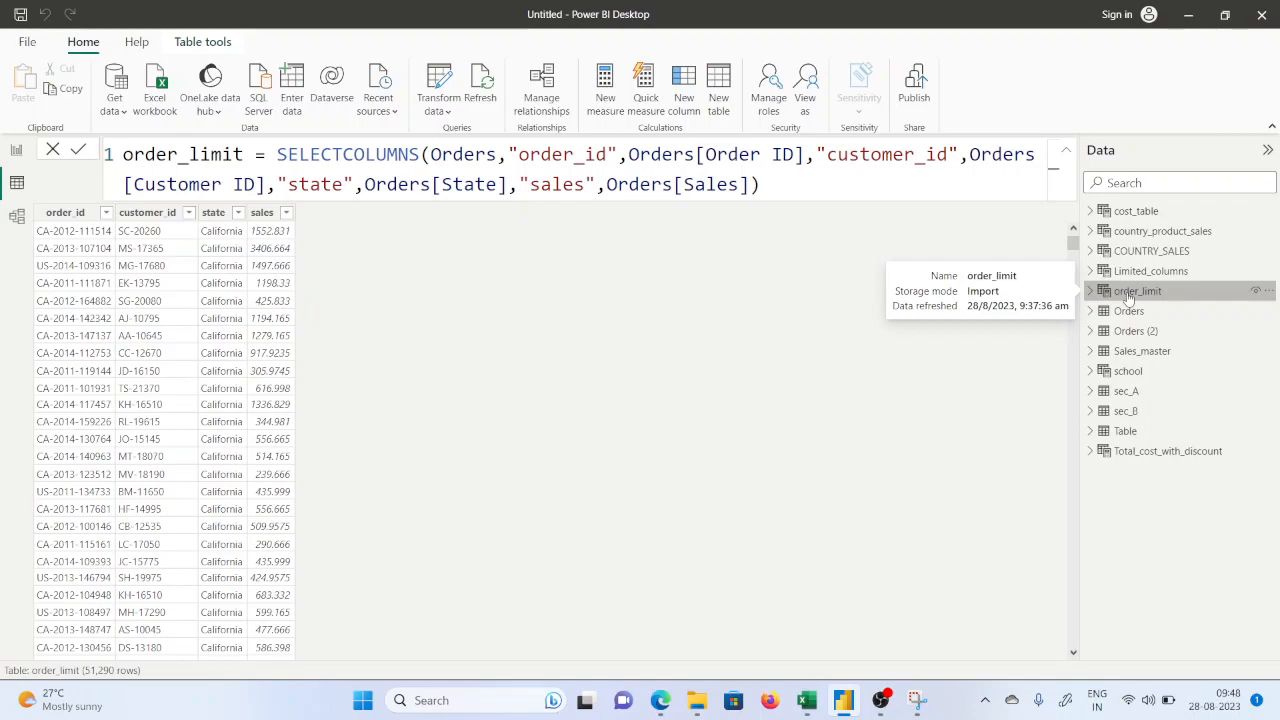
left_click(1128, 311)
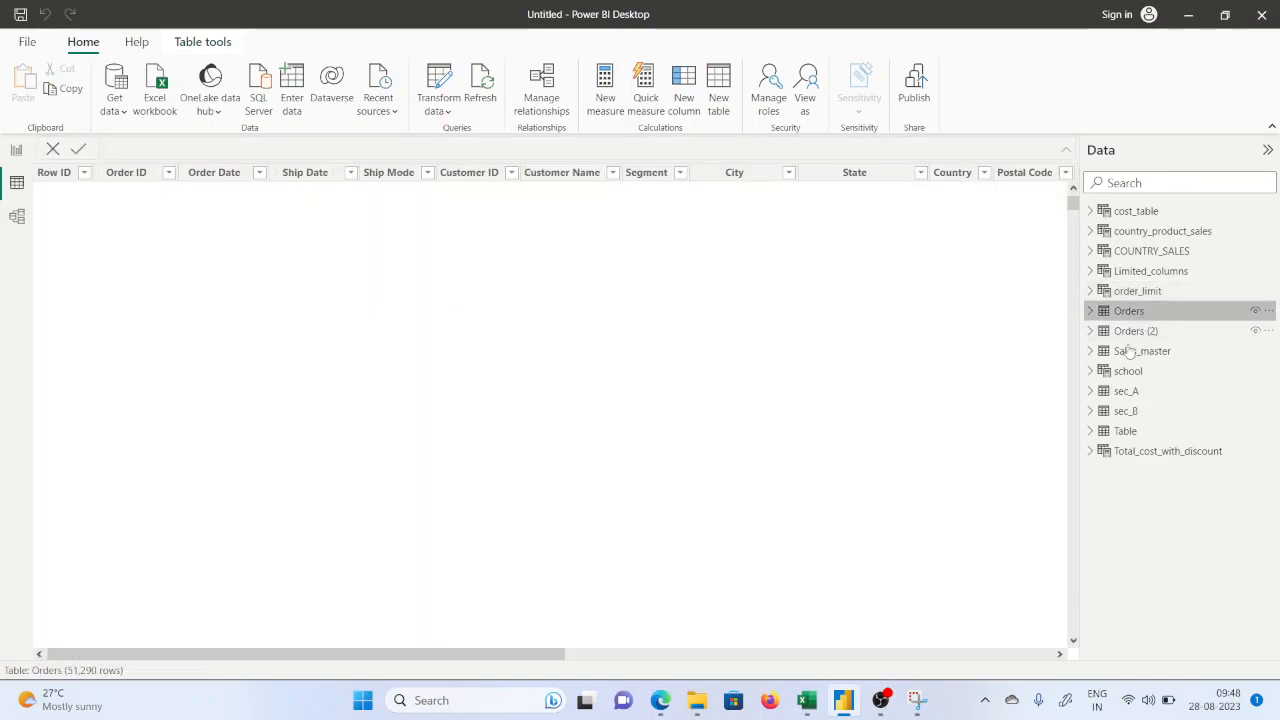
left_click(1130, 331)
left_click(1128, 370)
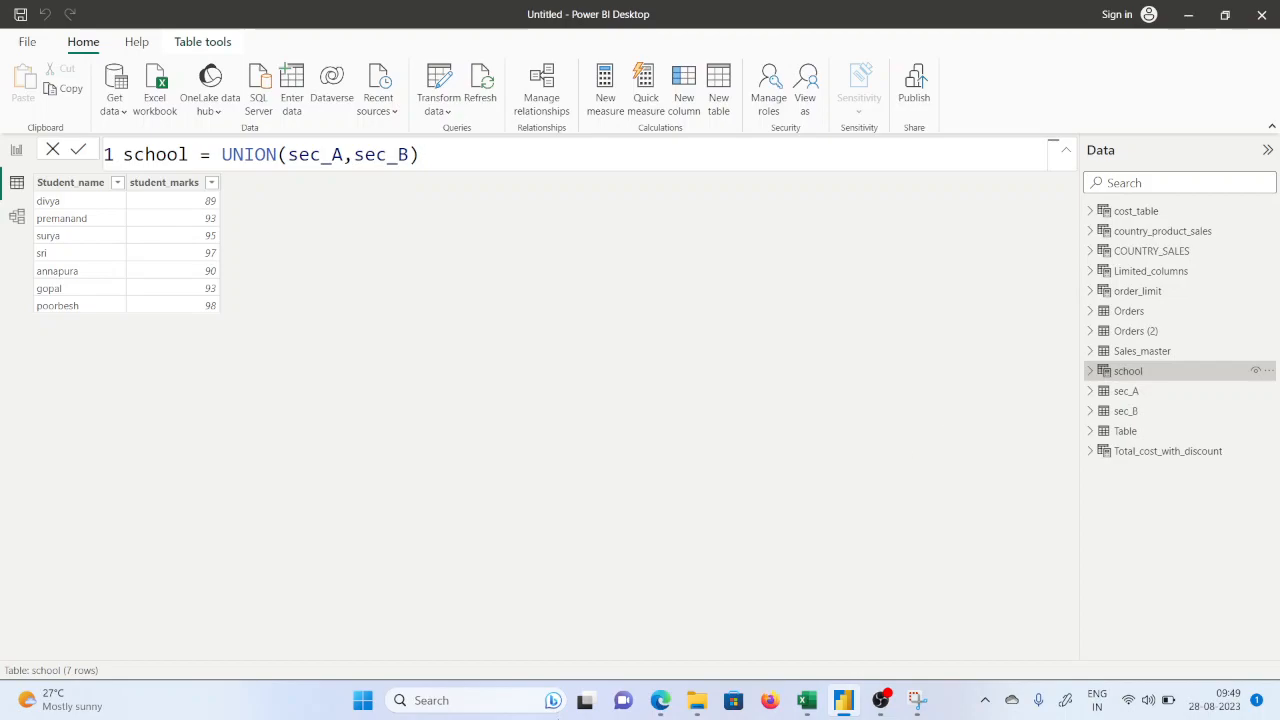
Switch to the Google Meet window, check the list of meeting participants and close it
mouse_move(660, 700)
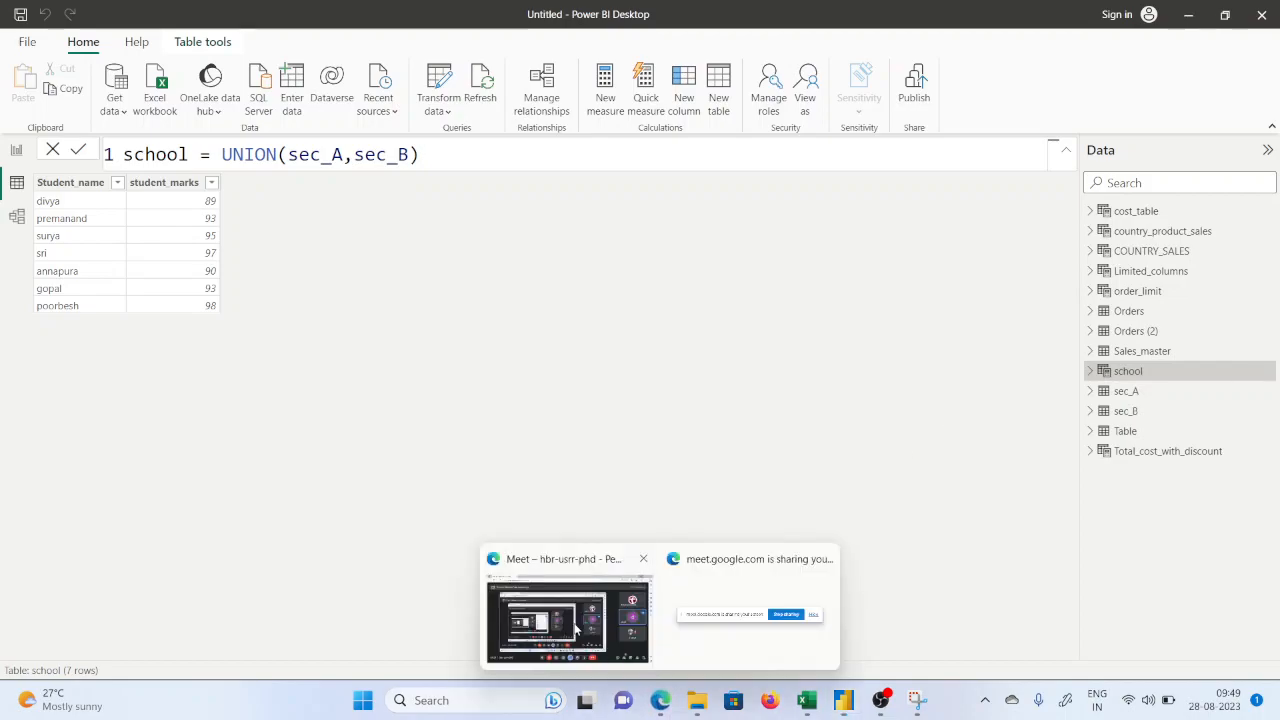
left_click(627, 656)
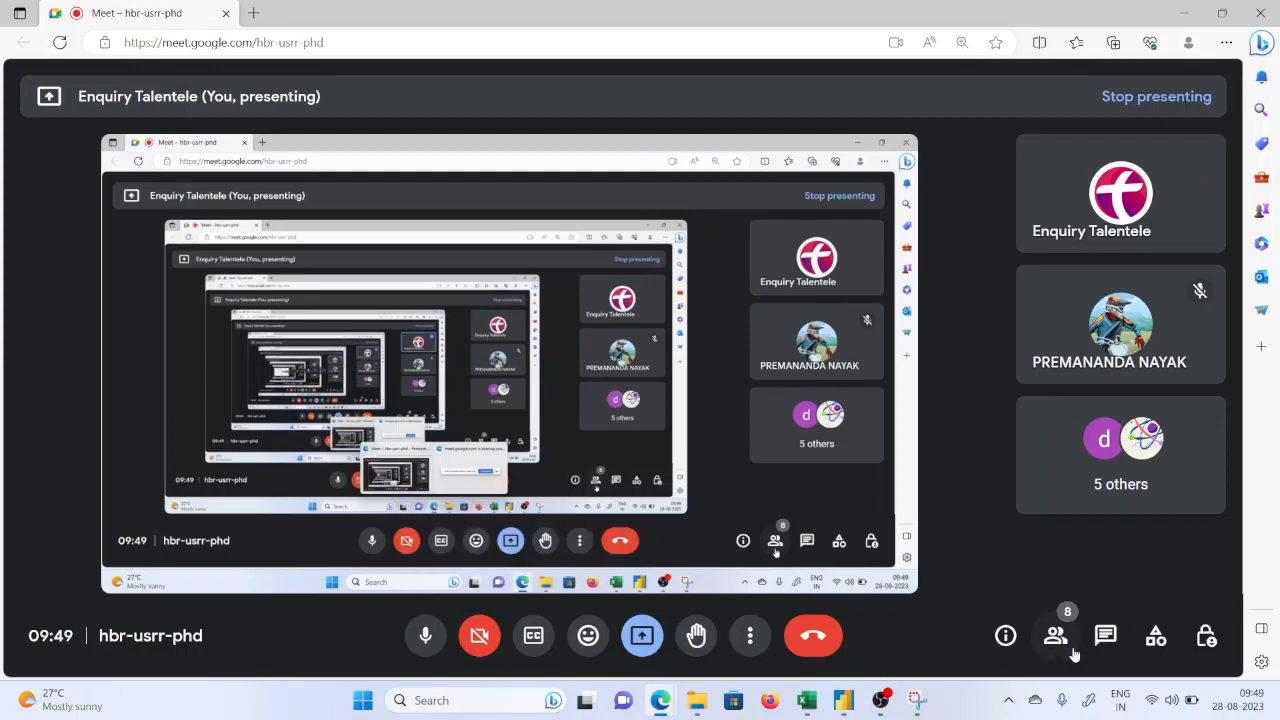
left_click(1055, 636)
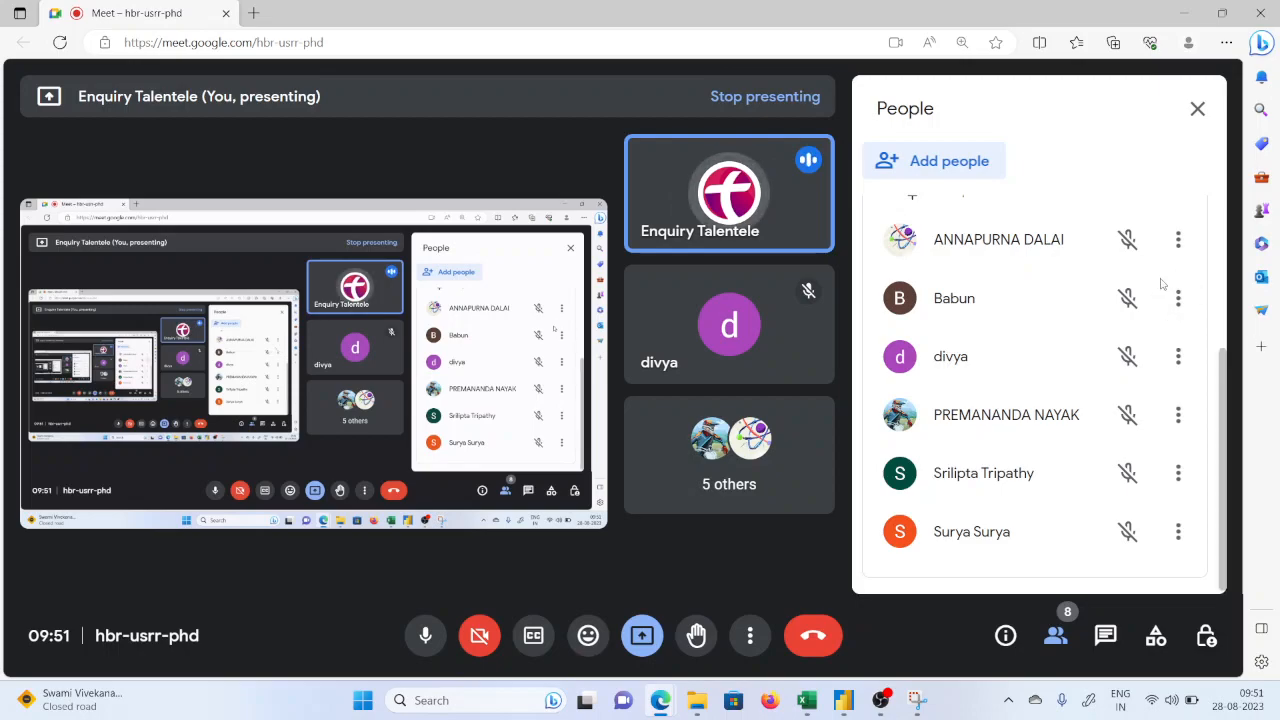
left_click(1198, 110)
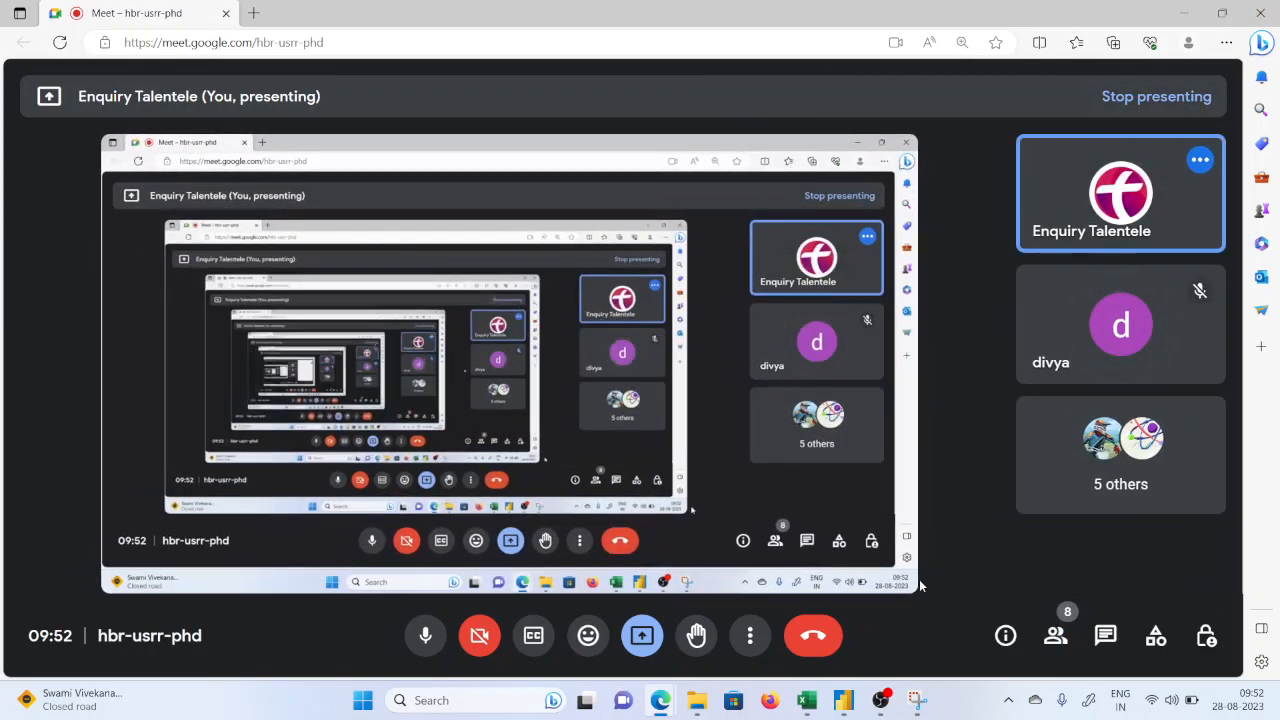